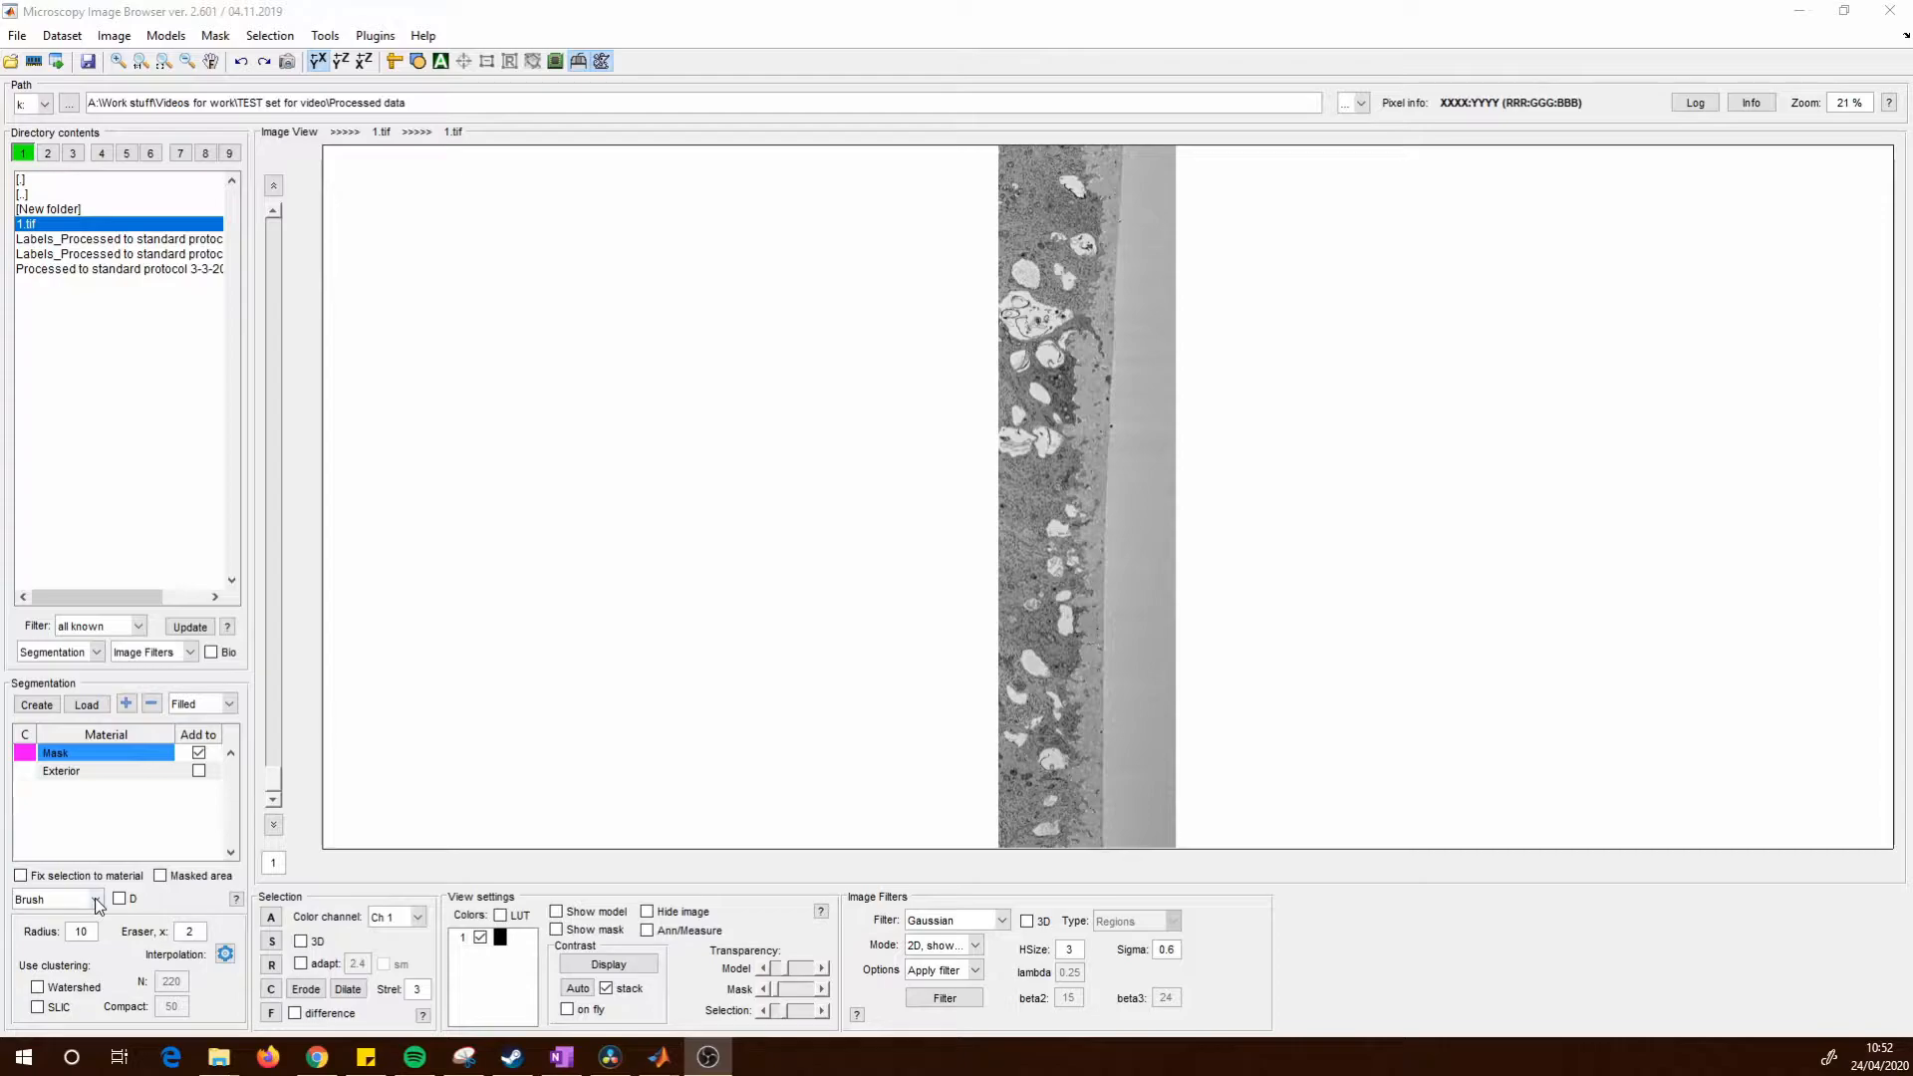
Outline the large elongated white vesicle near the image's lower end with a radius 6 brush and fill the selection.
click(1067, 616)
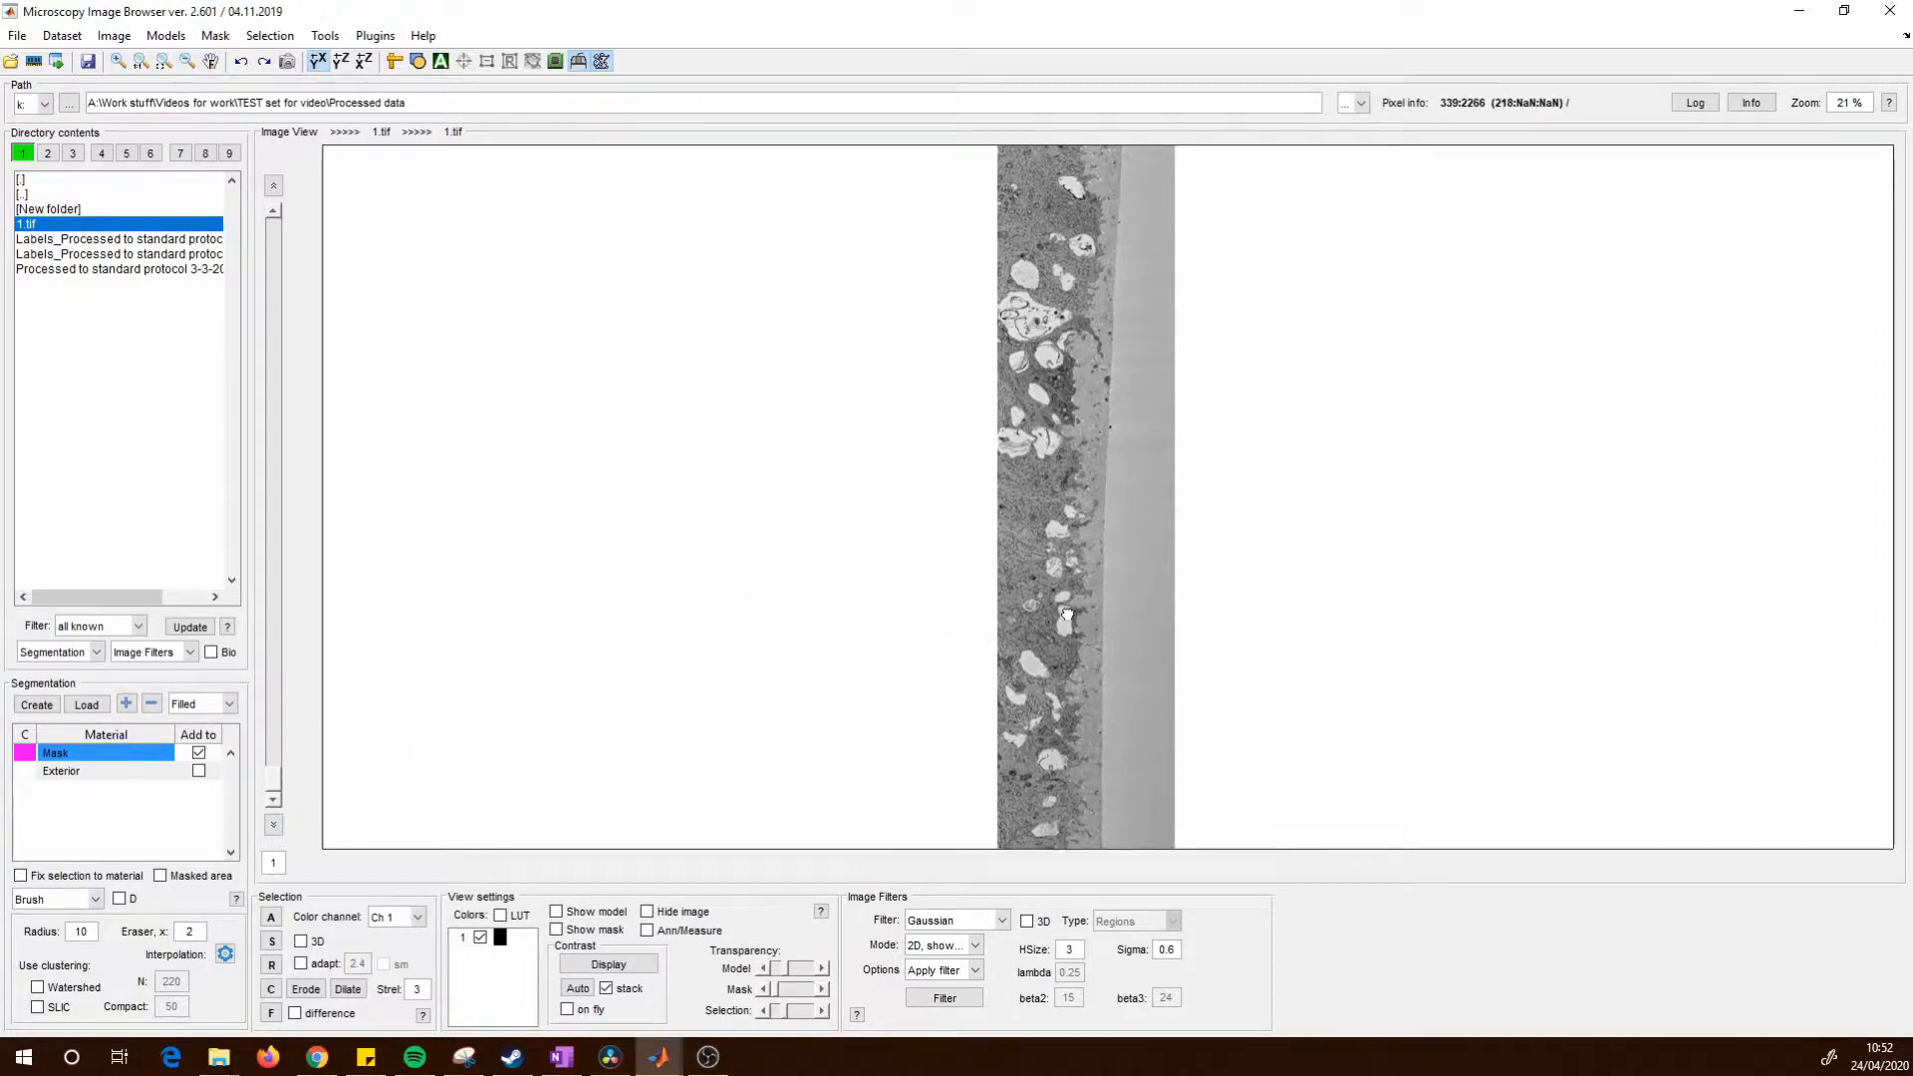
scroll(1067, 615, up, 5)
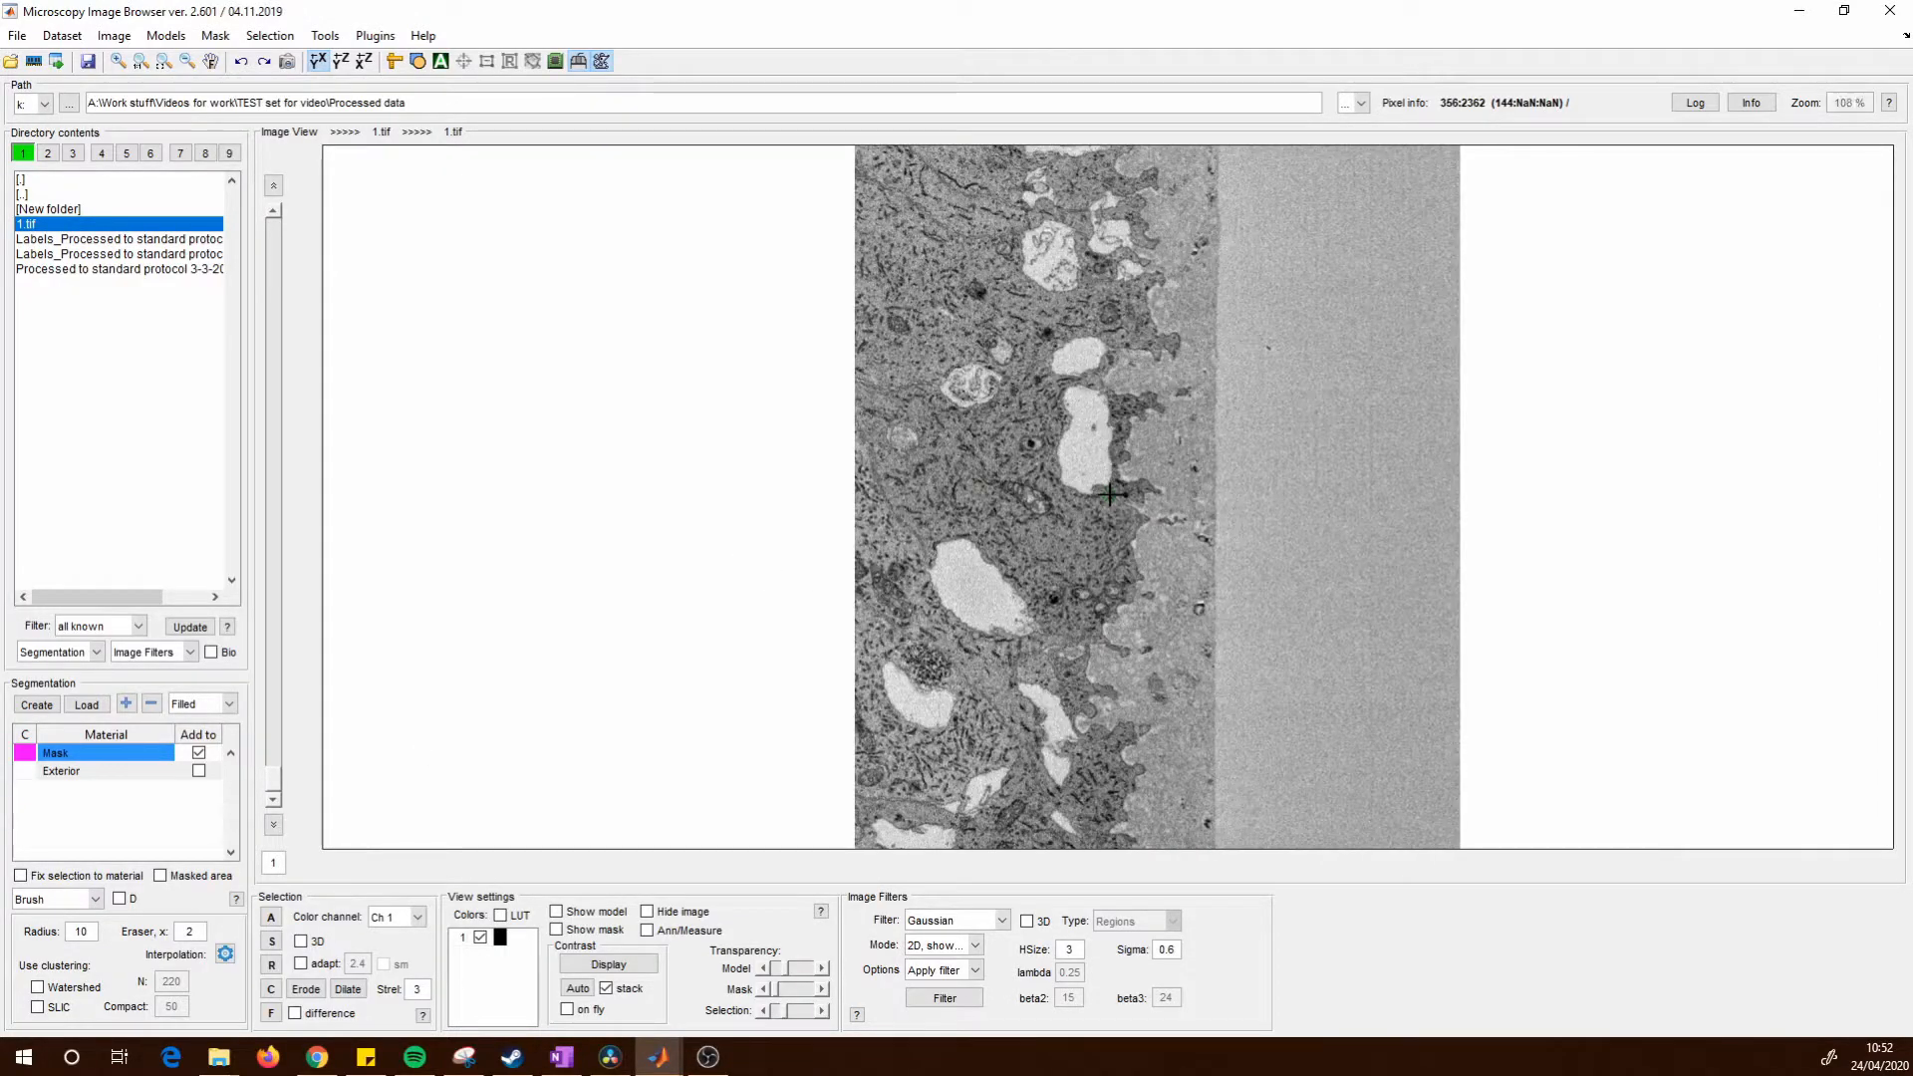
scroll(1110, 495, up, 5)
mouse_move(1111, 373)
mouse_down()
mouse_move(1218, 289)
mouse_move(1418, 199)
mouse_up()
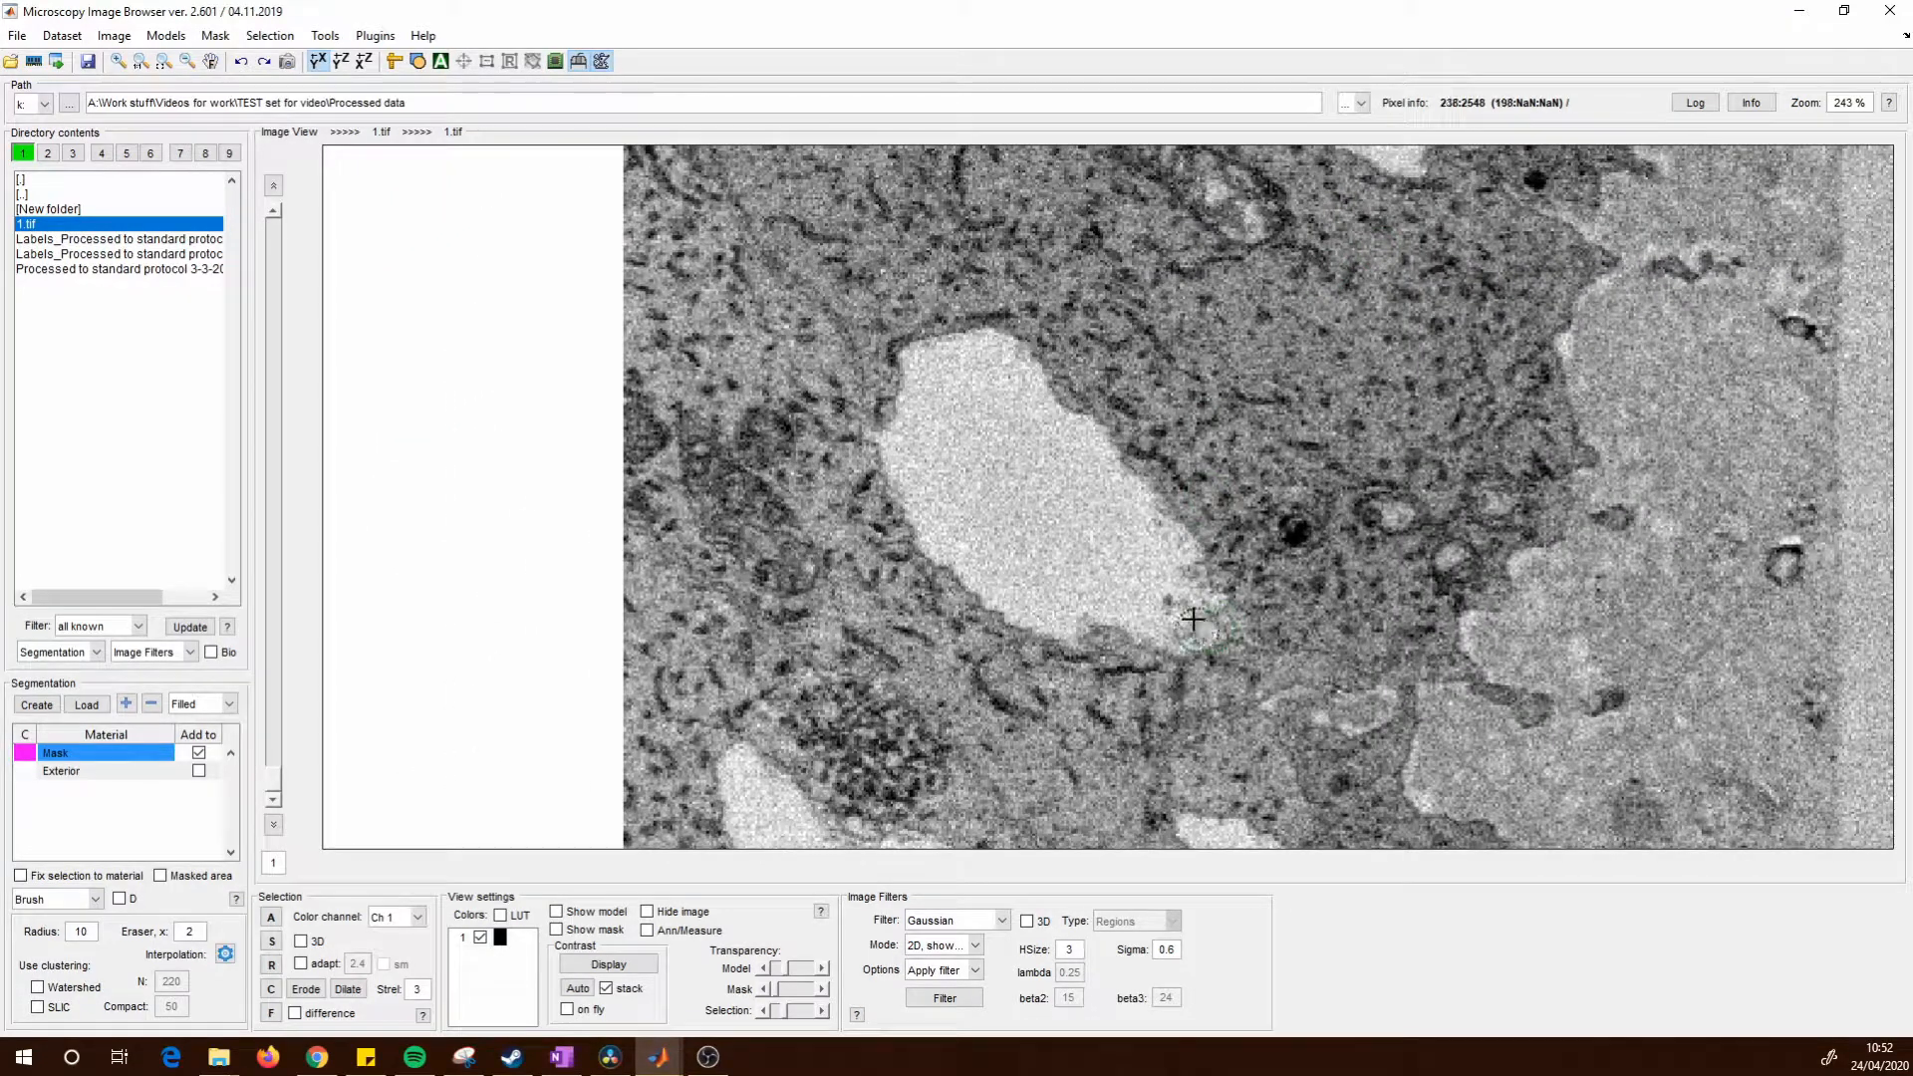
scroll(1183, 600, down, 4)
scroll(1181, 600, up, 4)
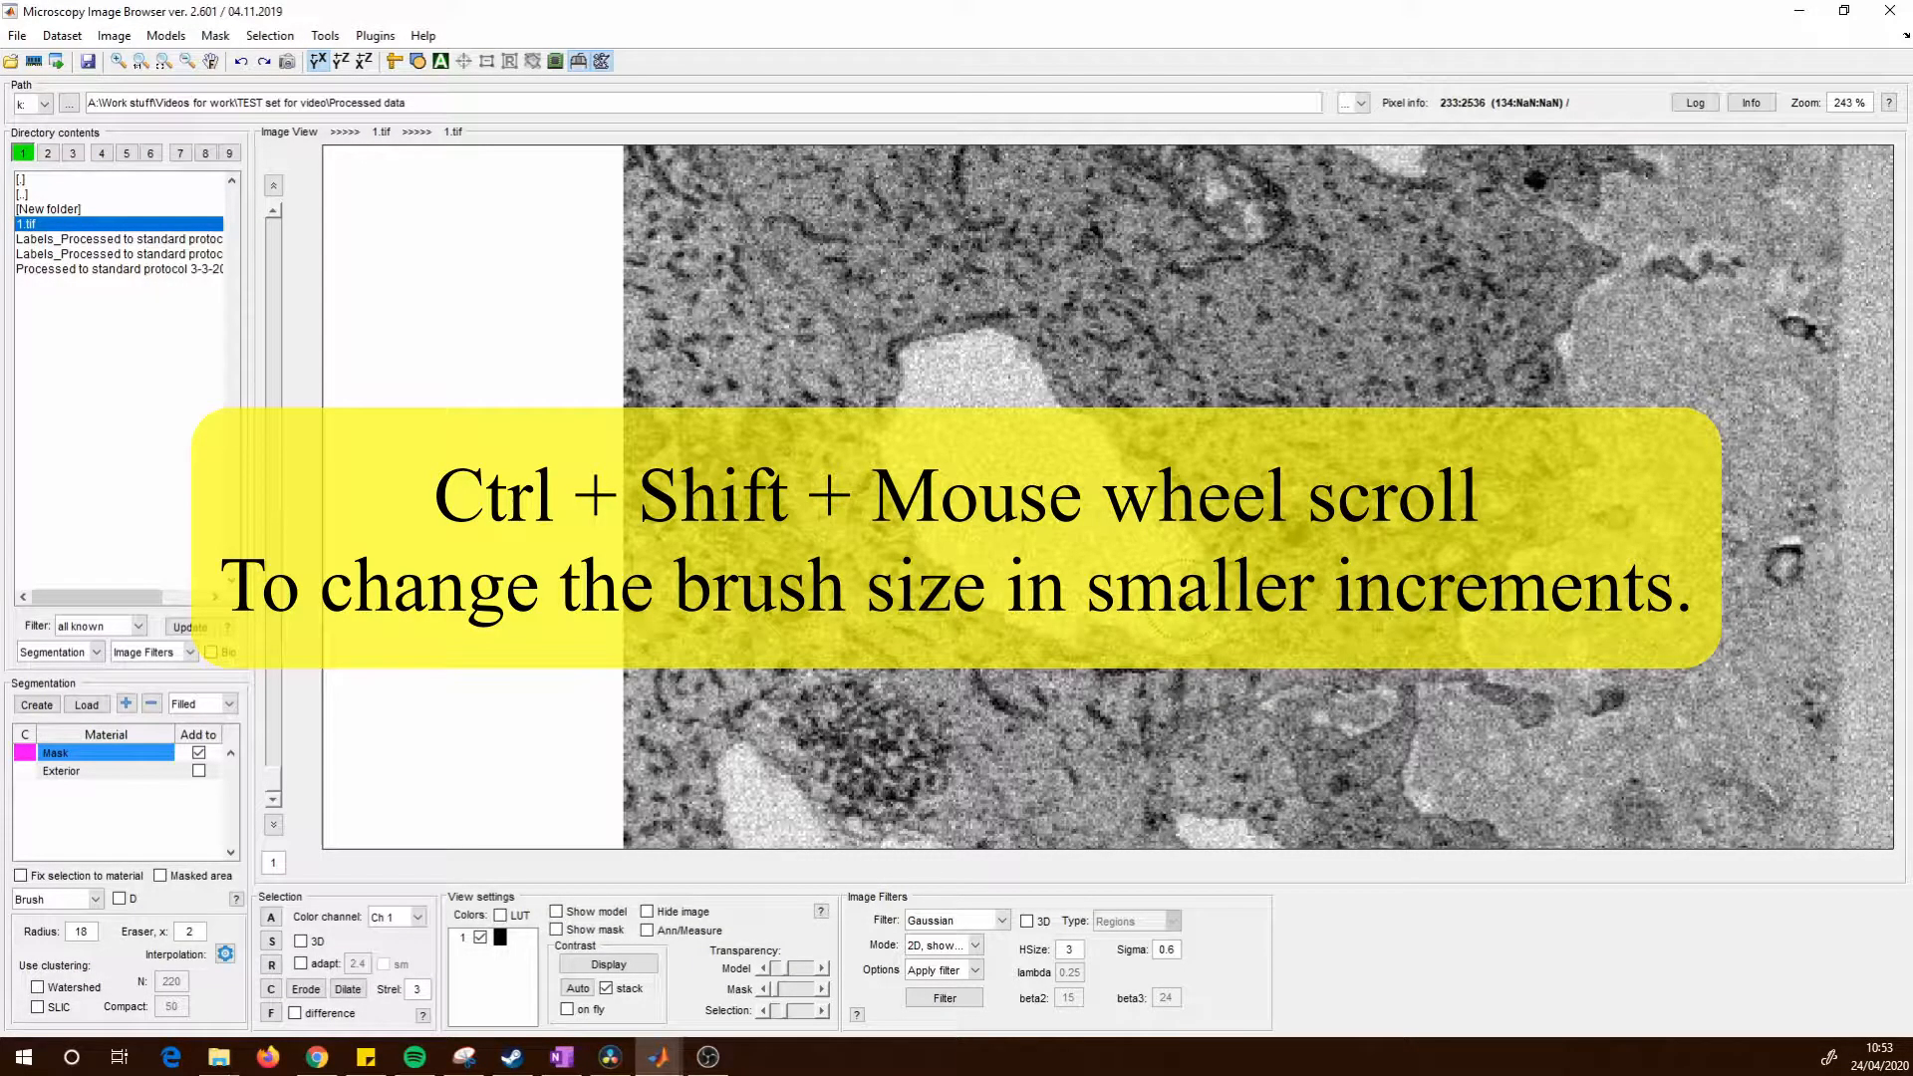
scroll(1184, 598, down, 3)
mouse_move(1240, 629)
mouse_down()
mouse_move(995, 338)
mouse_move(1017, 350)
mouse_move(910, 350)
mouse_move(901, 480)
mouse_move(985, 590)
mouse_move(1106, 654)
mouse_move(1181, 650)
mouse_move(1204, 617)
mouse_up()
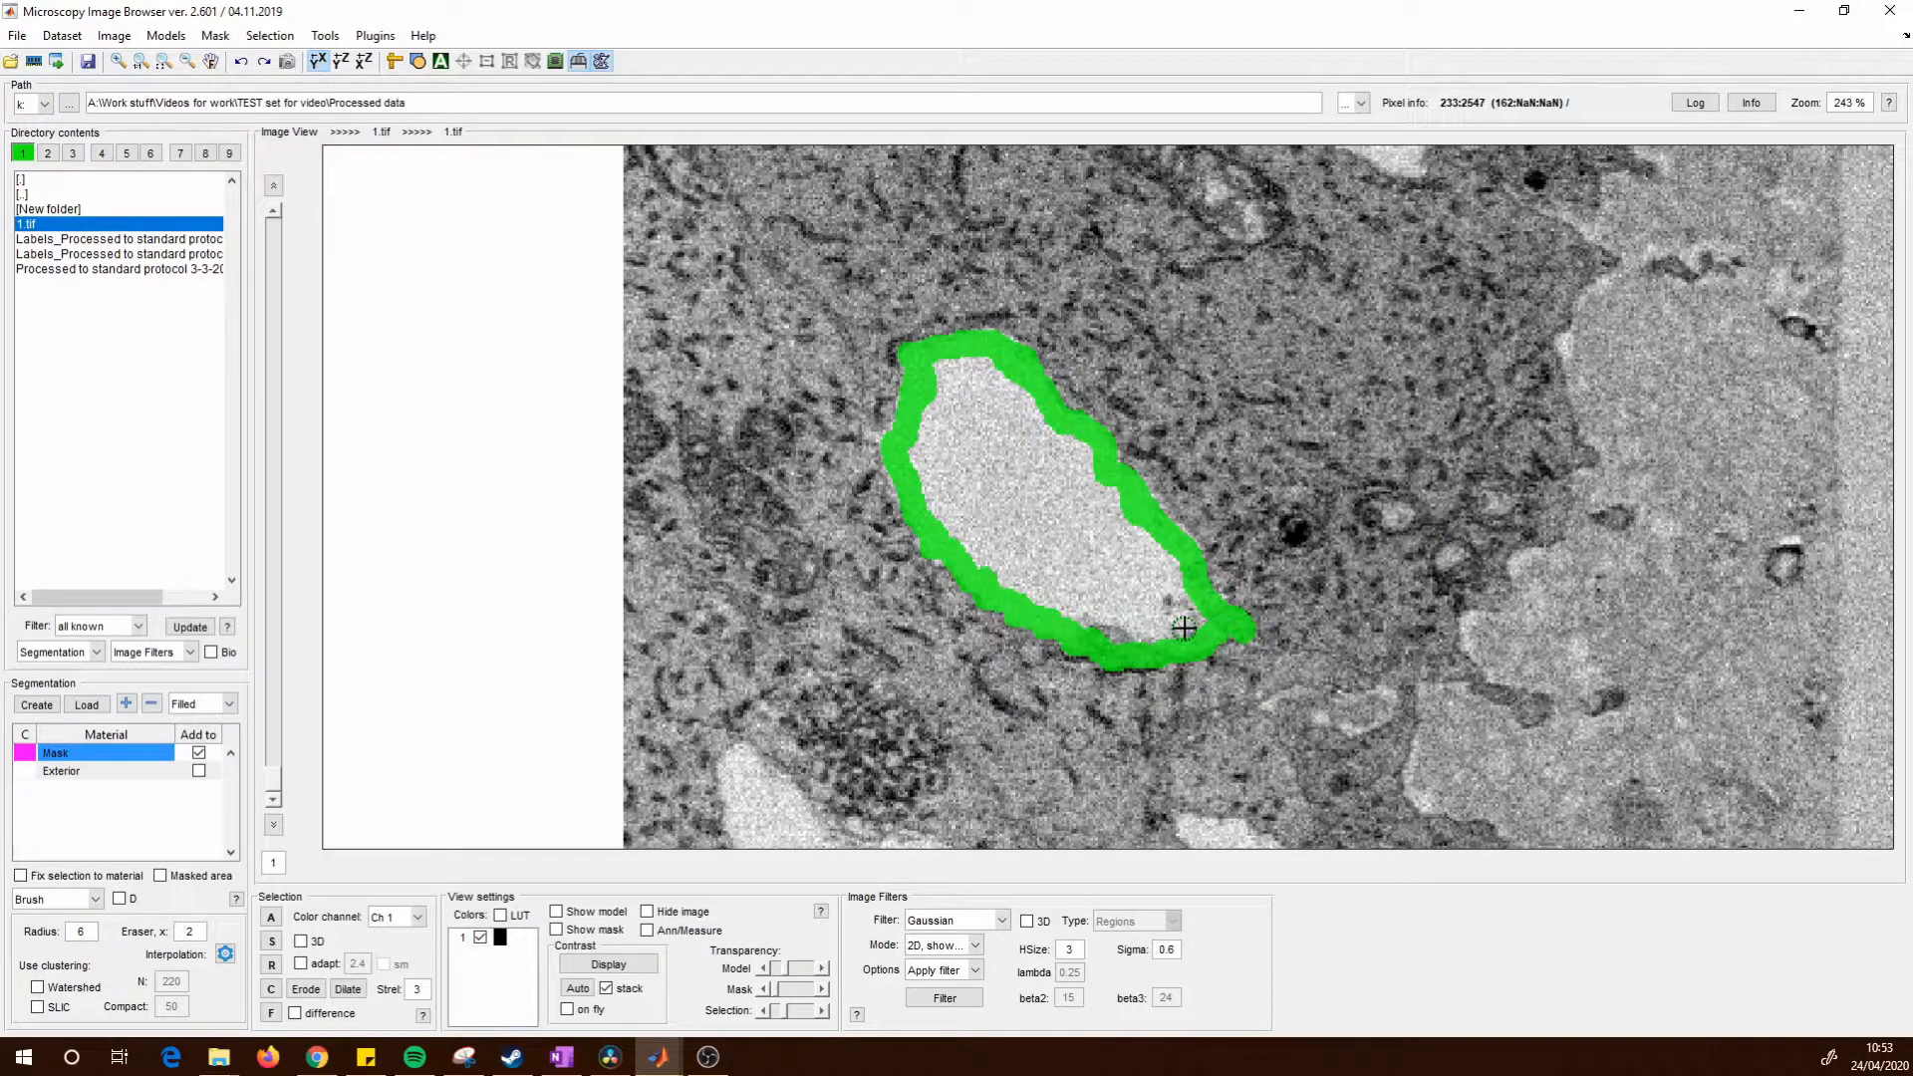
key(f)
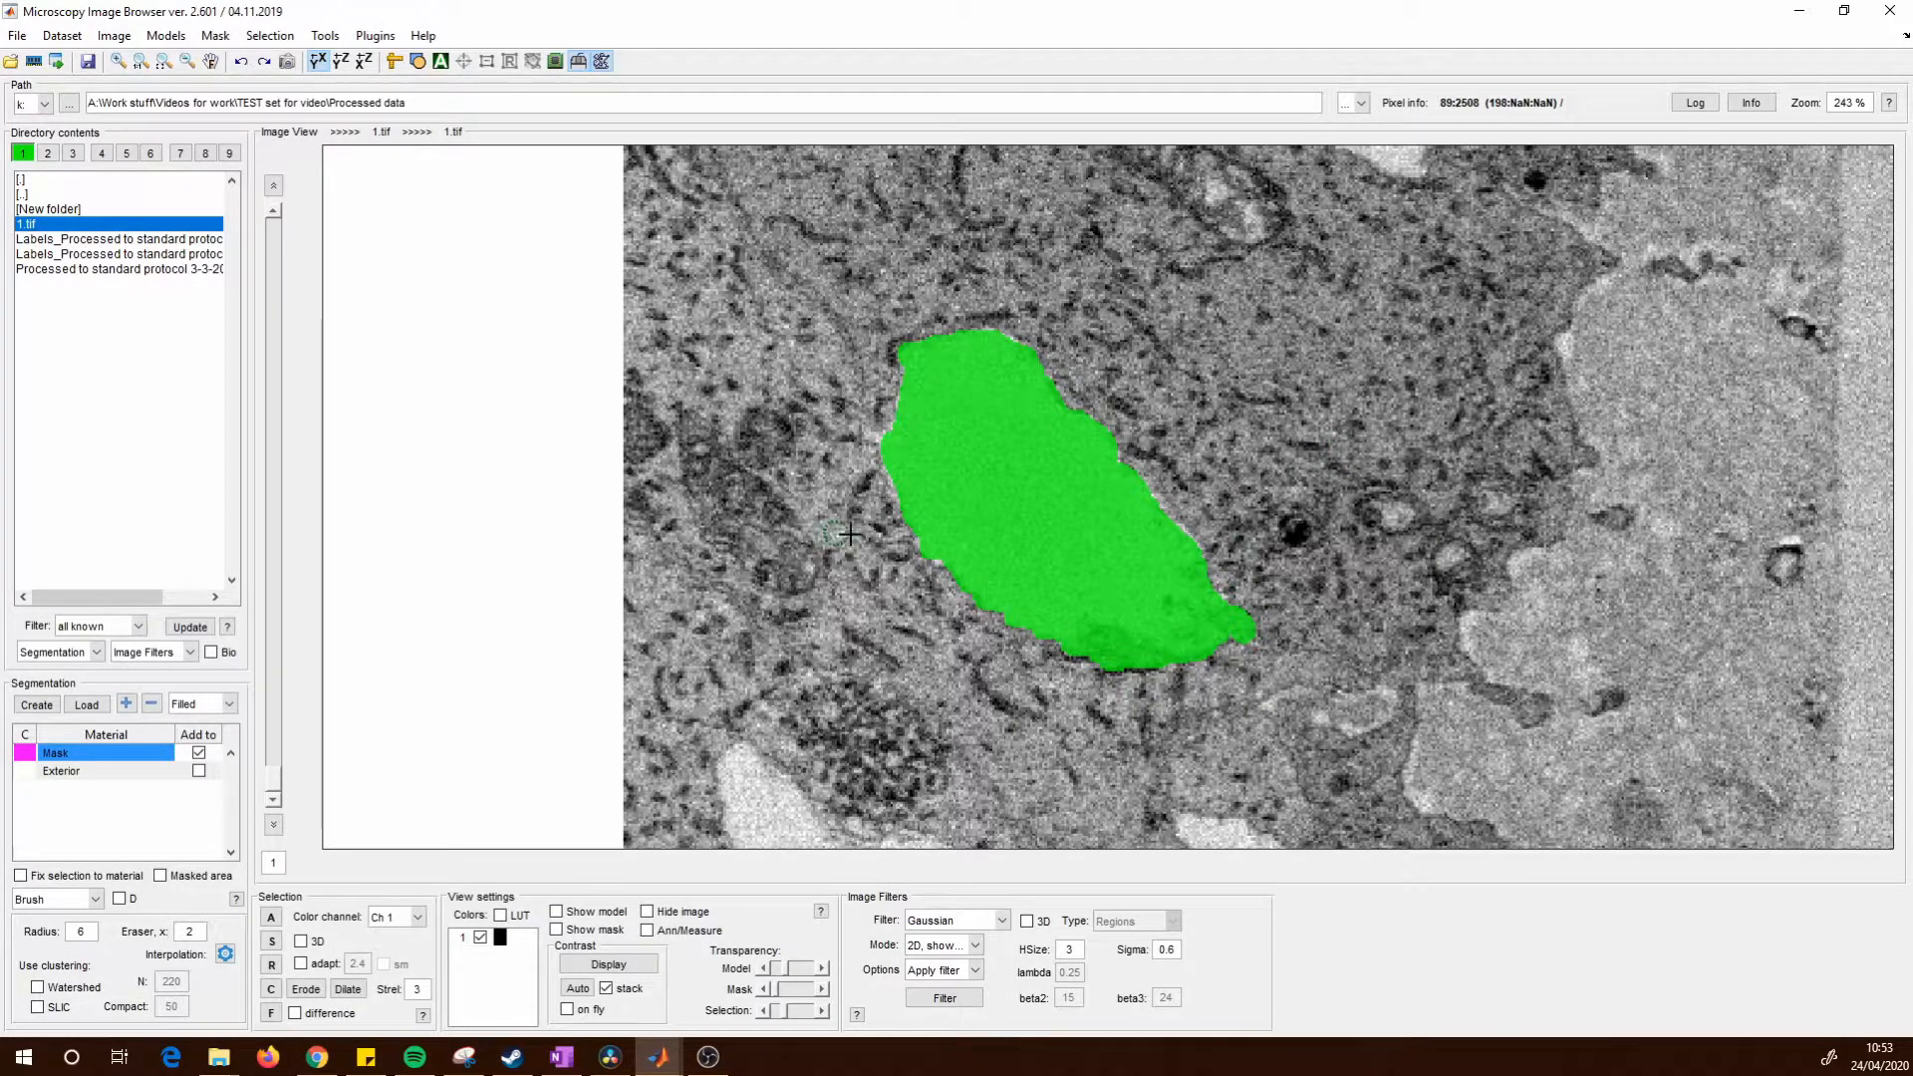
Add a material named Blob with the 255 materials model type and assign the filled vesicle selection to it.
drag(904, 593, 968, 597)
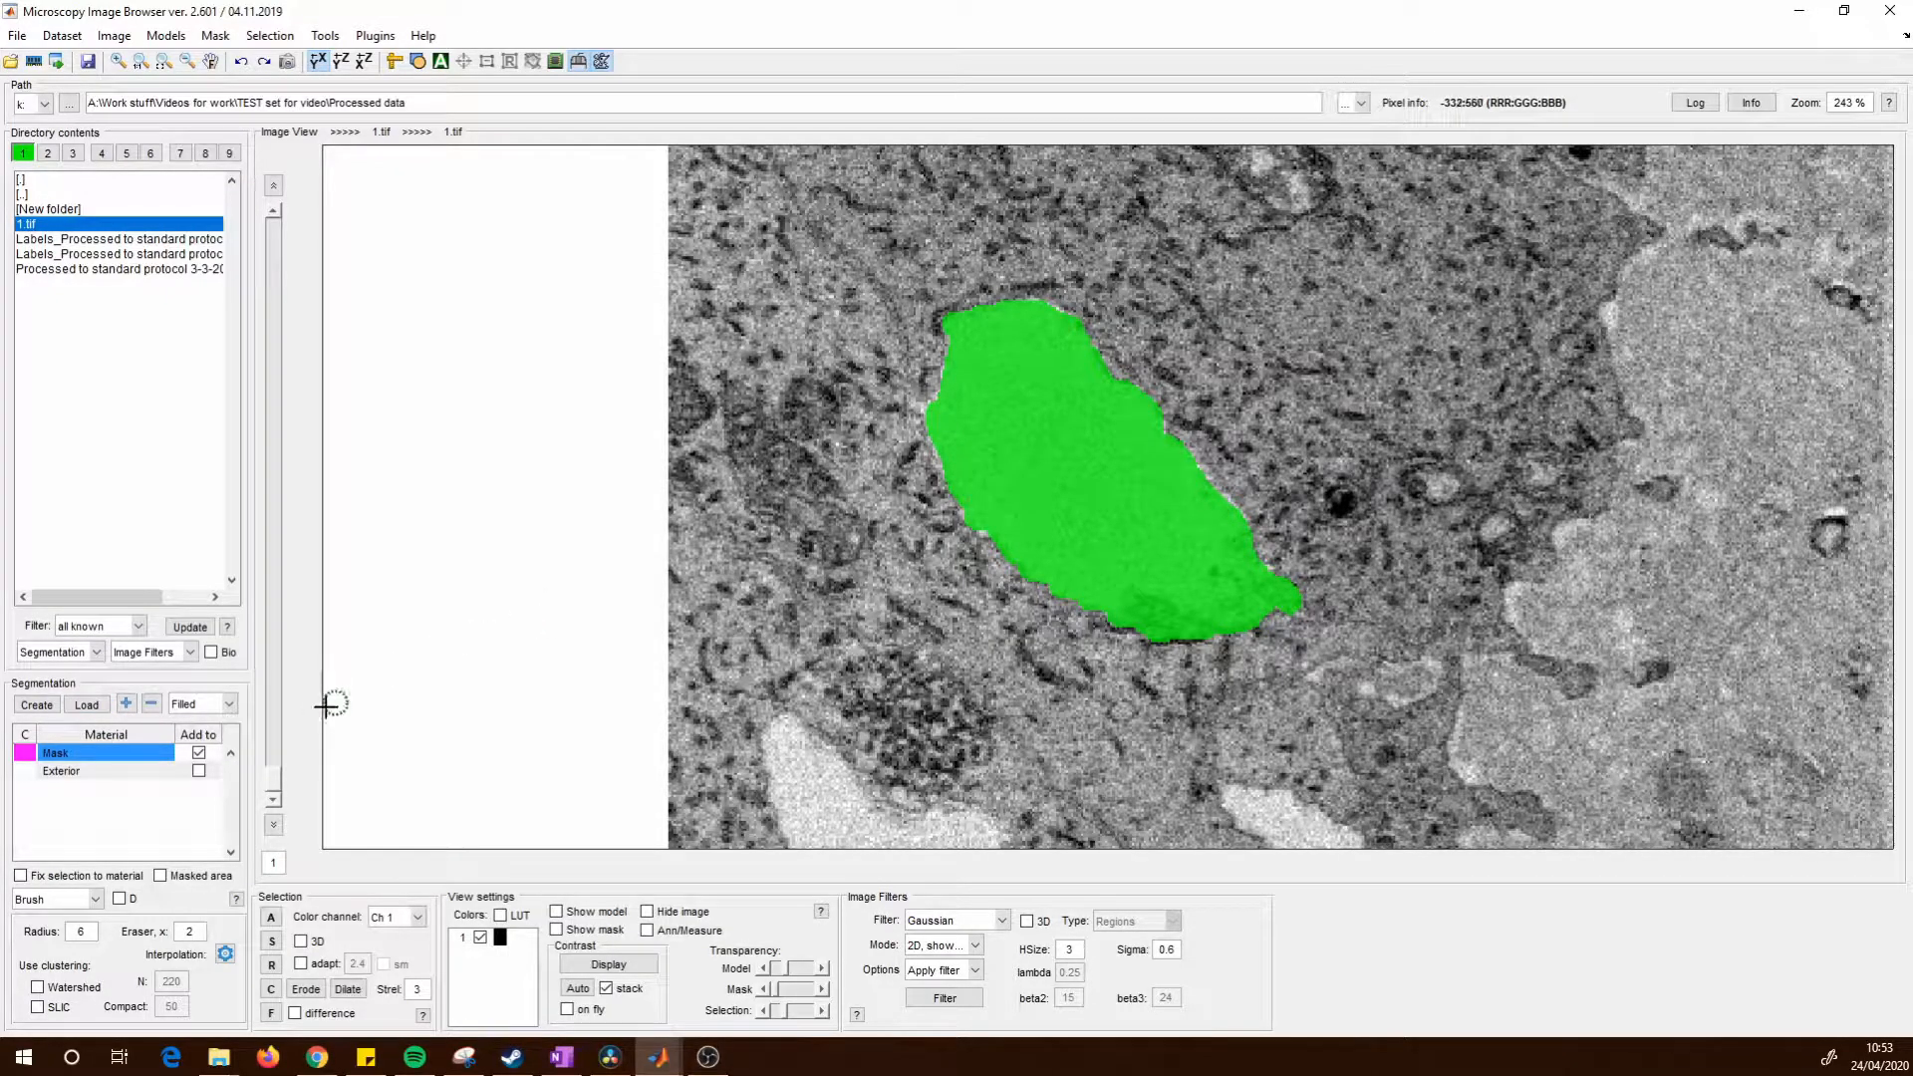
click(126, 705)
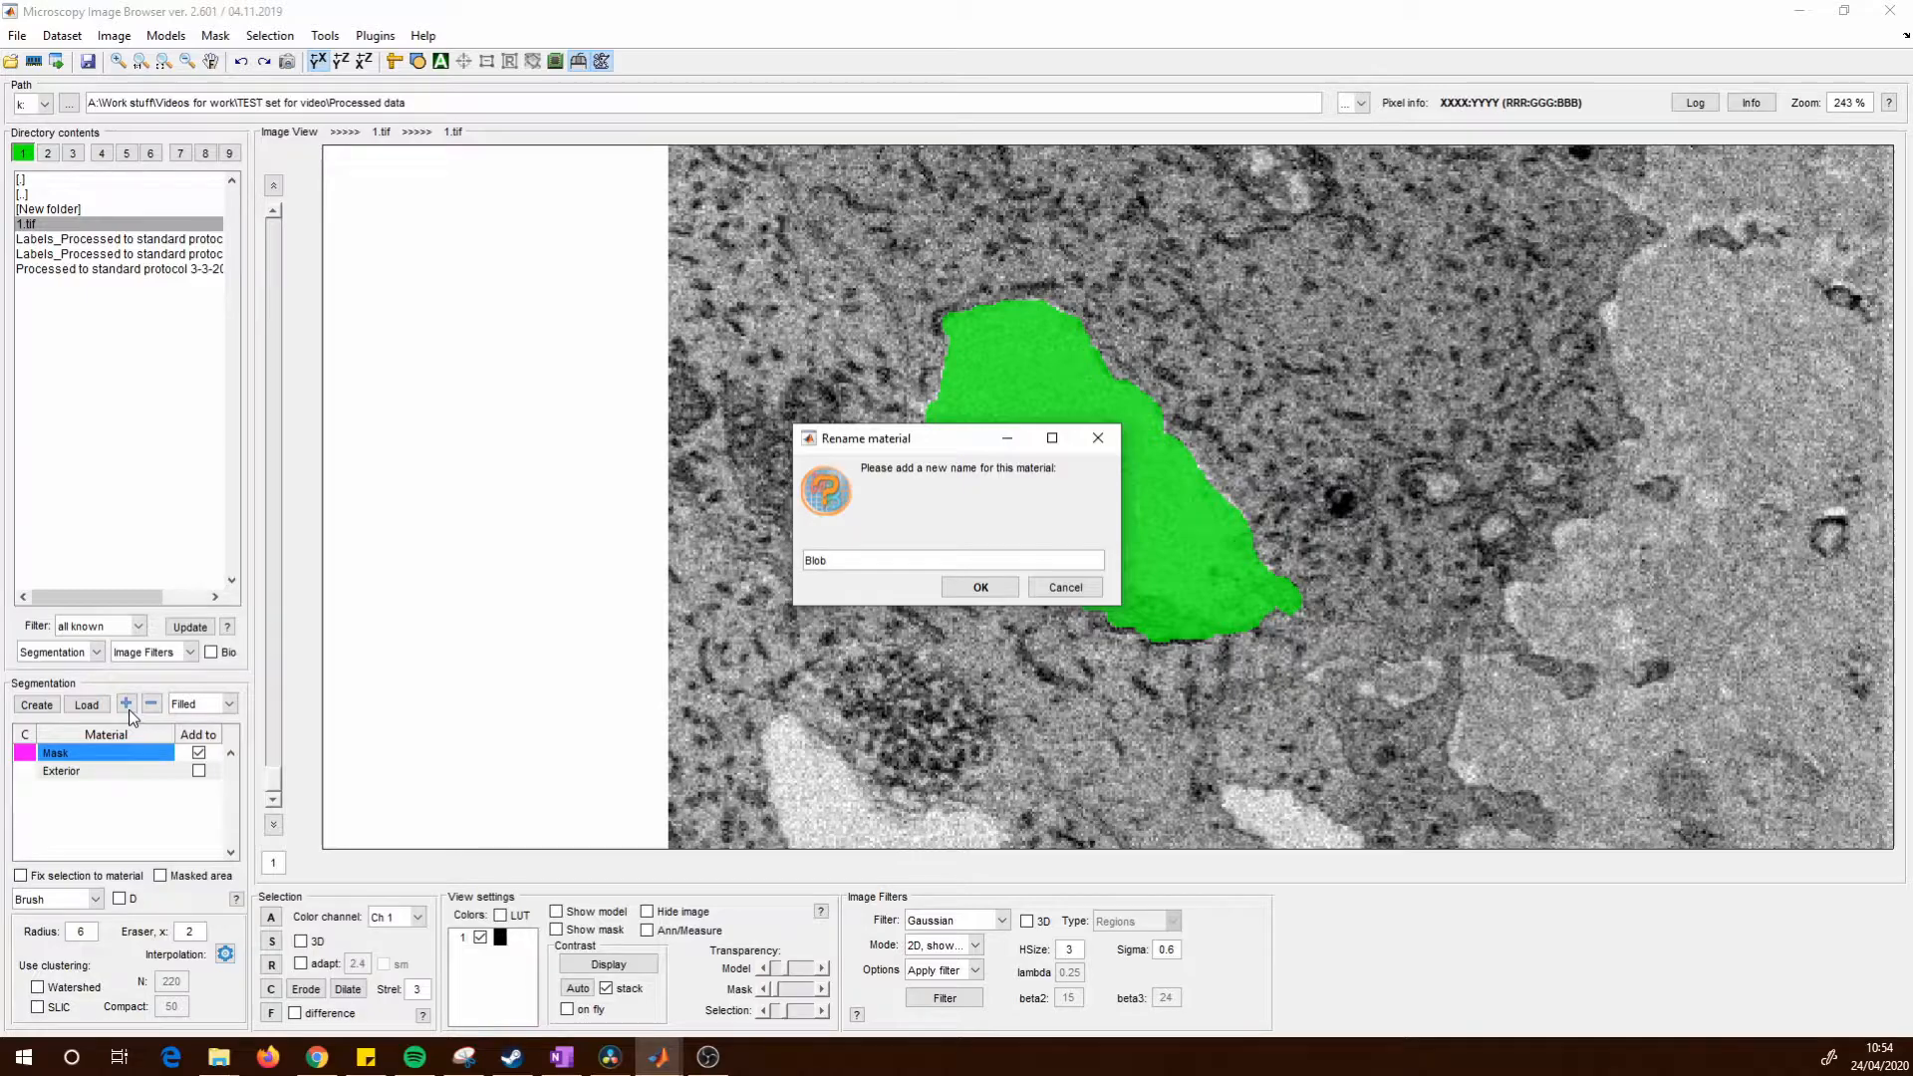
click(974, 587)
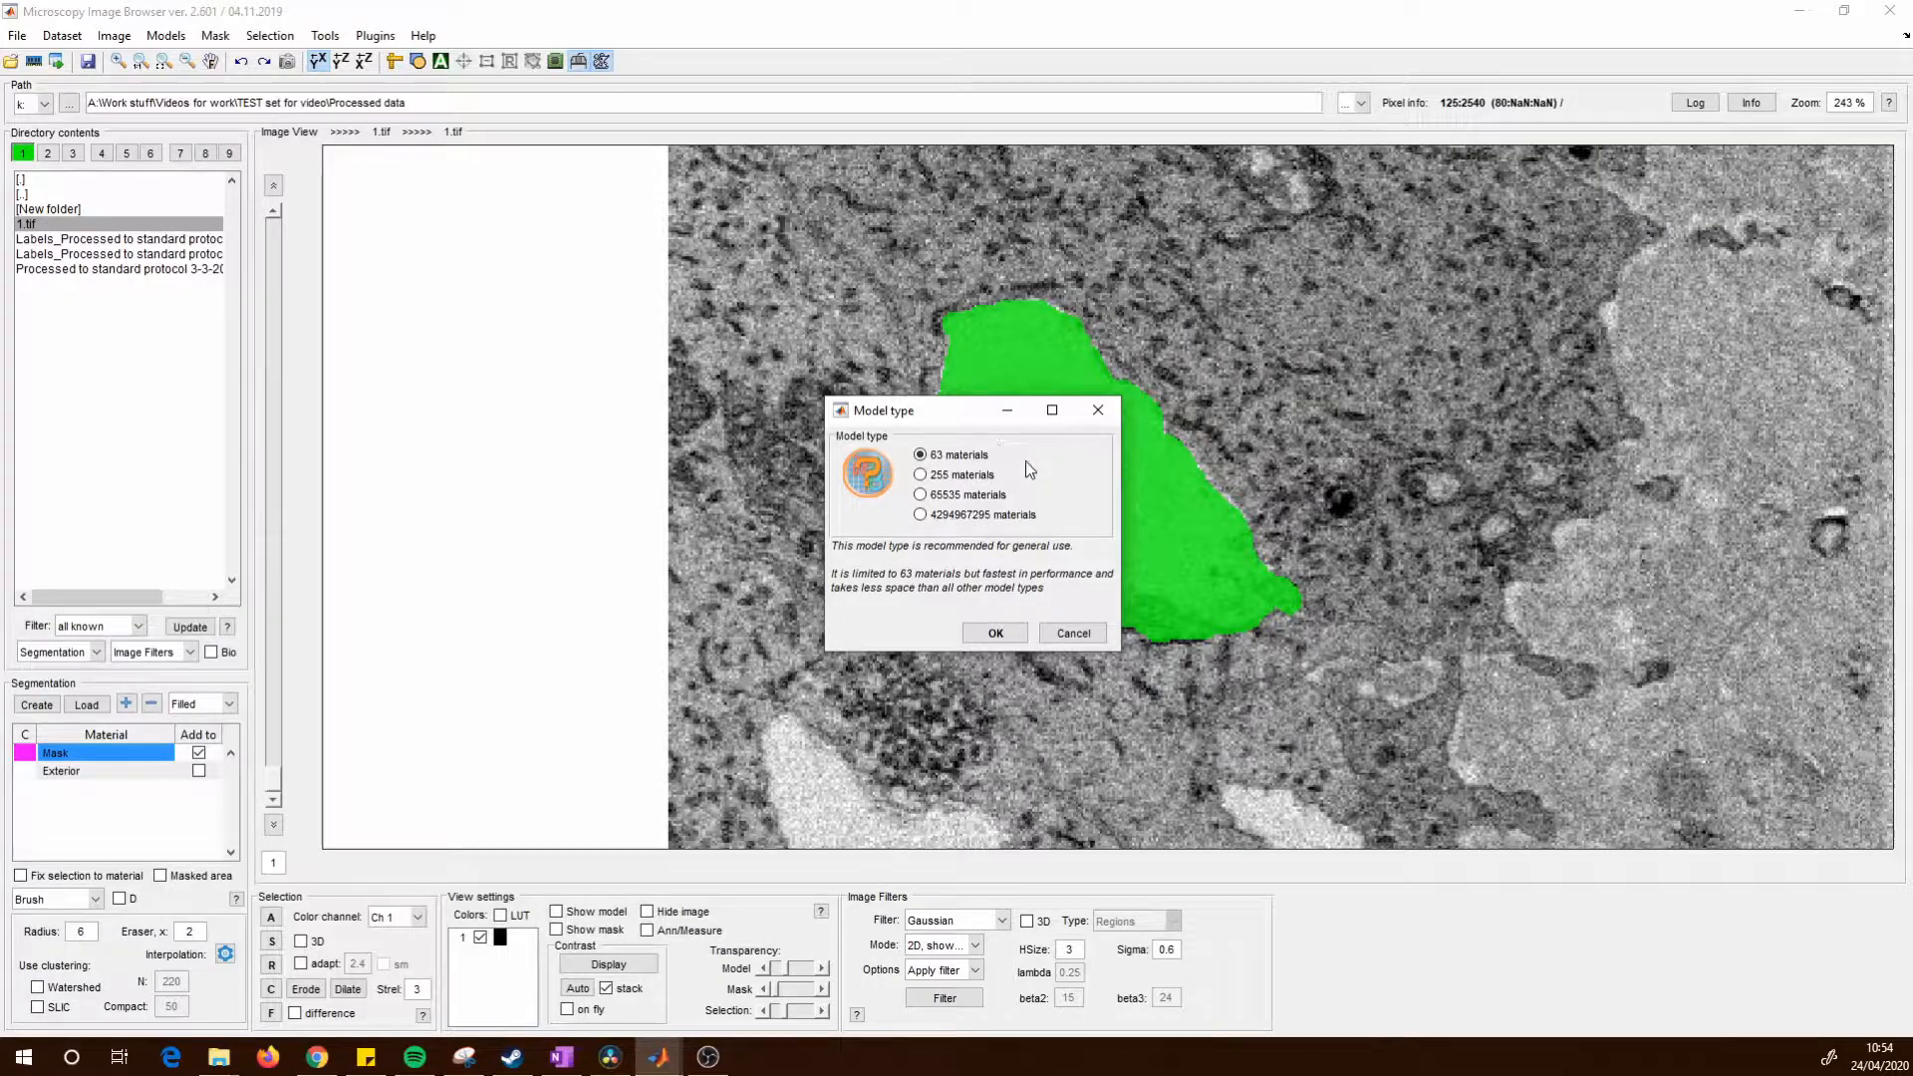
click(931, 475)
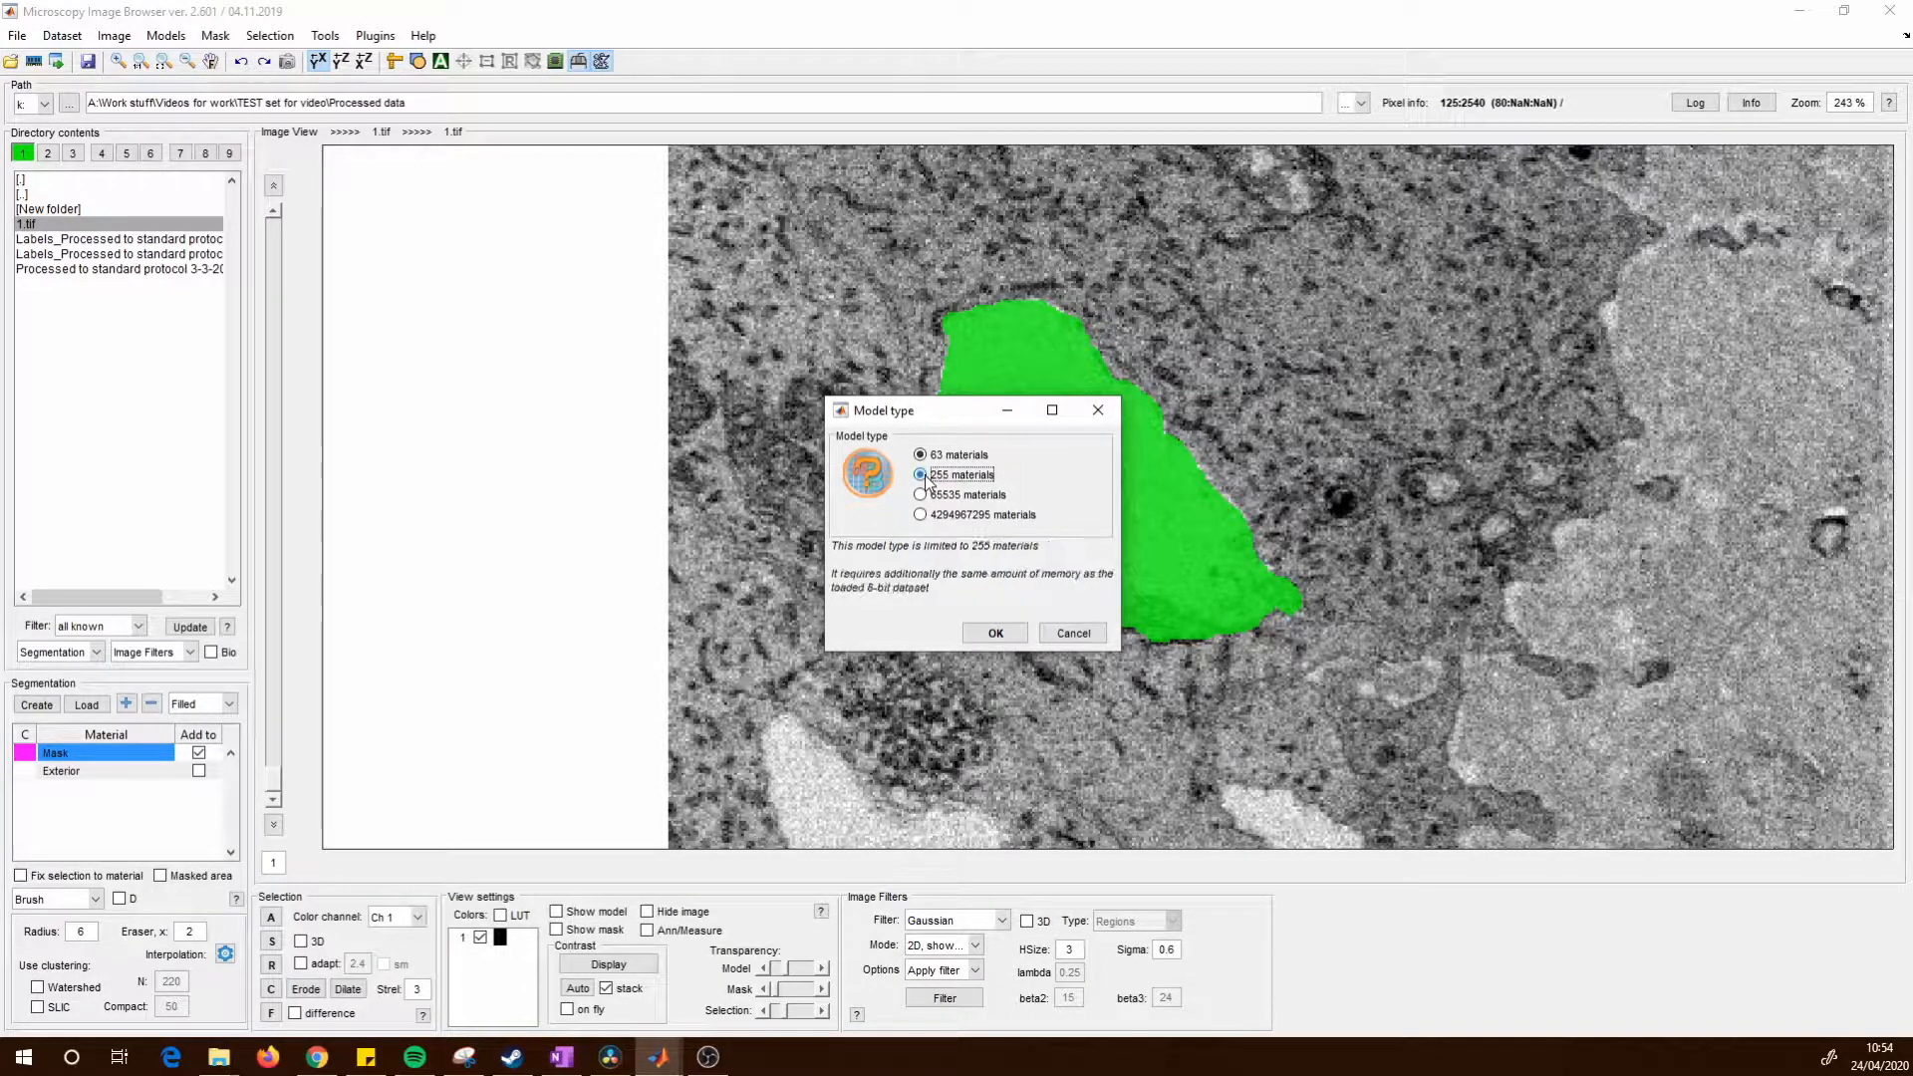
click(996, 633)
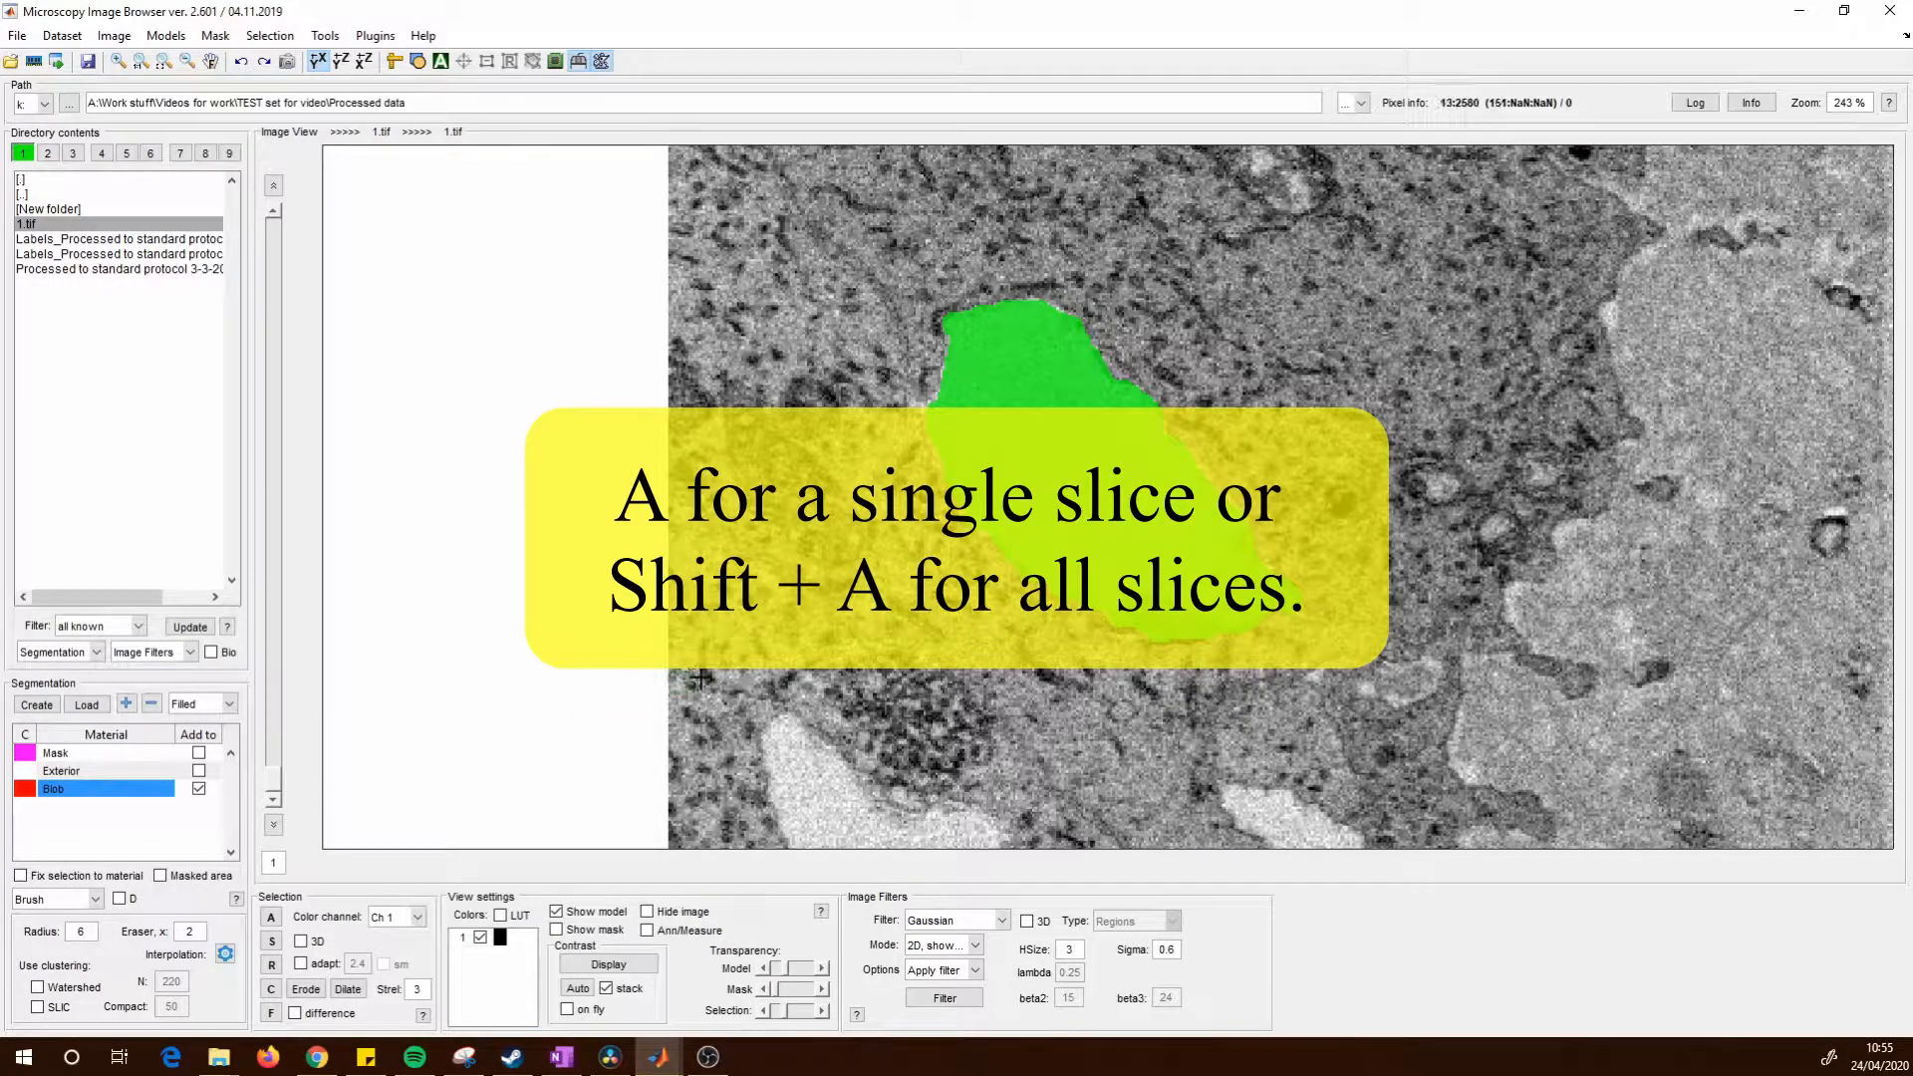
key(a)
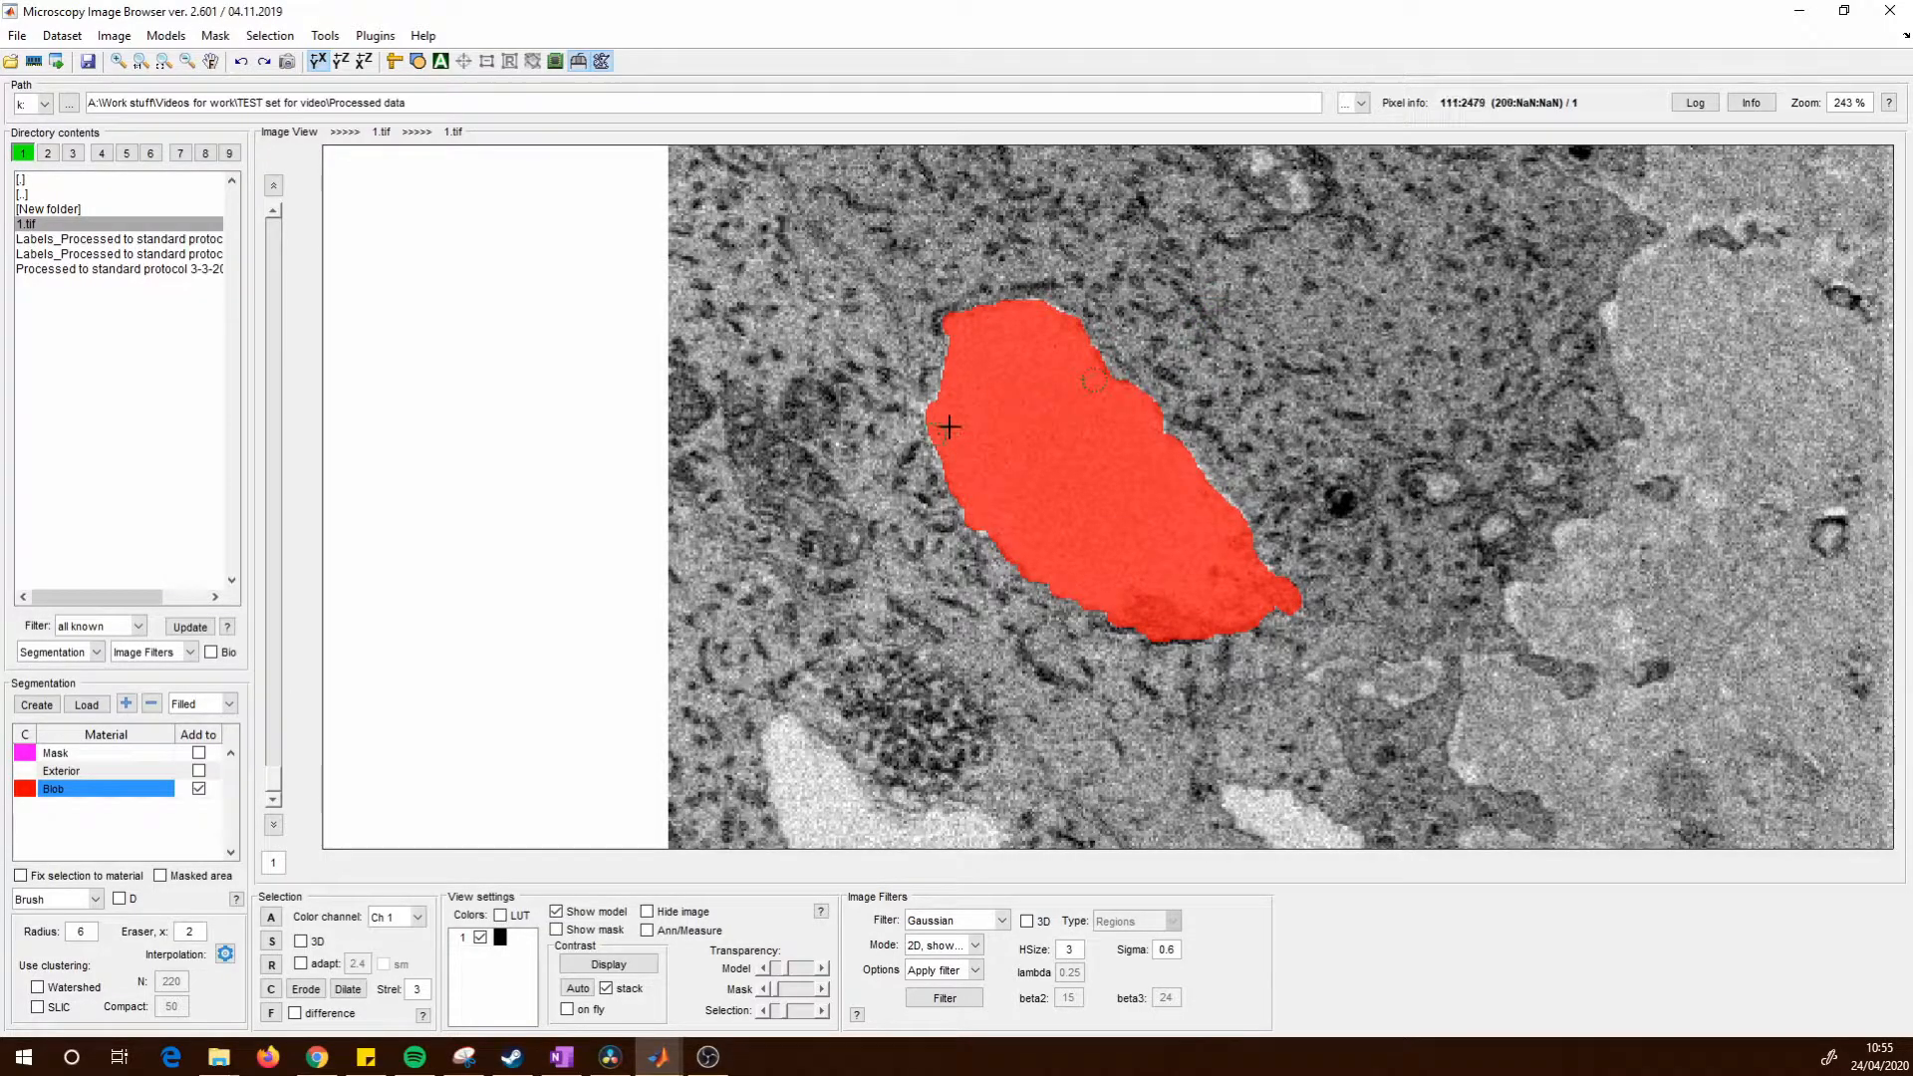
Add a second material named Blob 2 to the model.
click(126, 704)
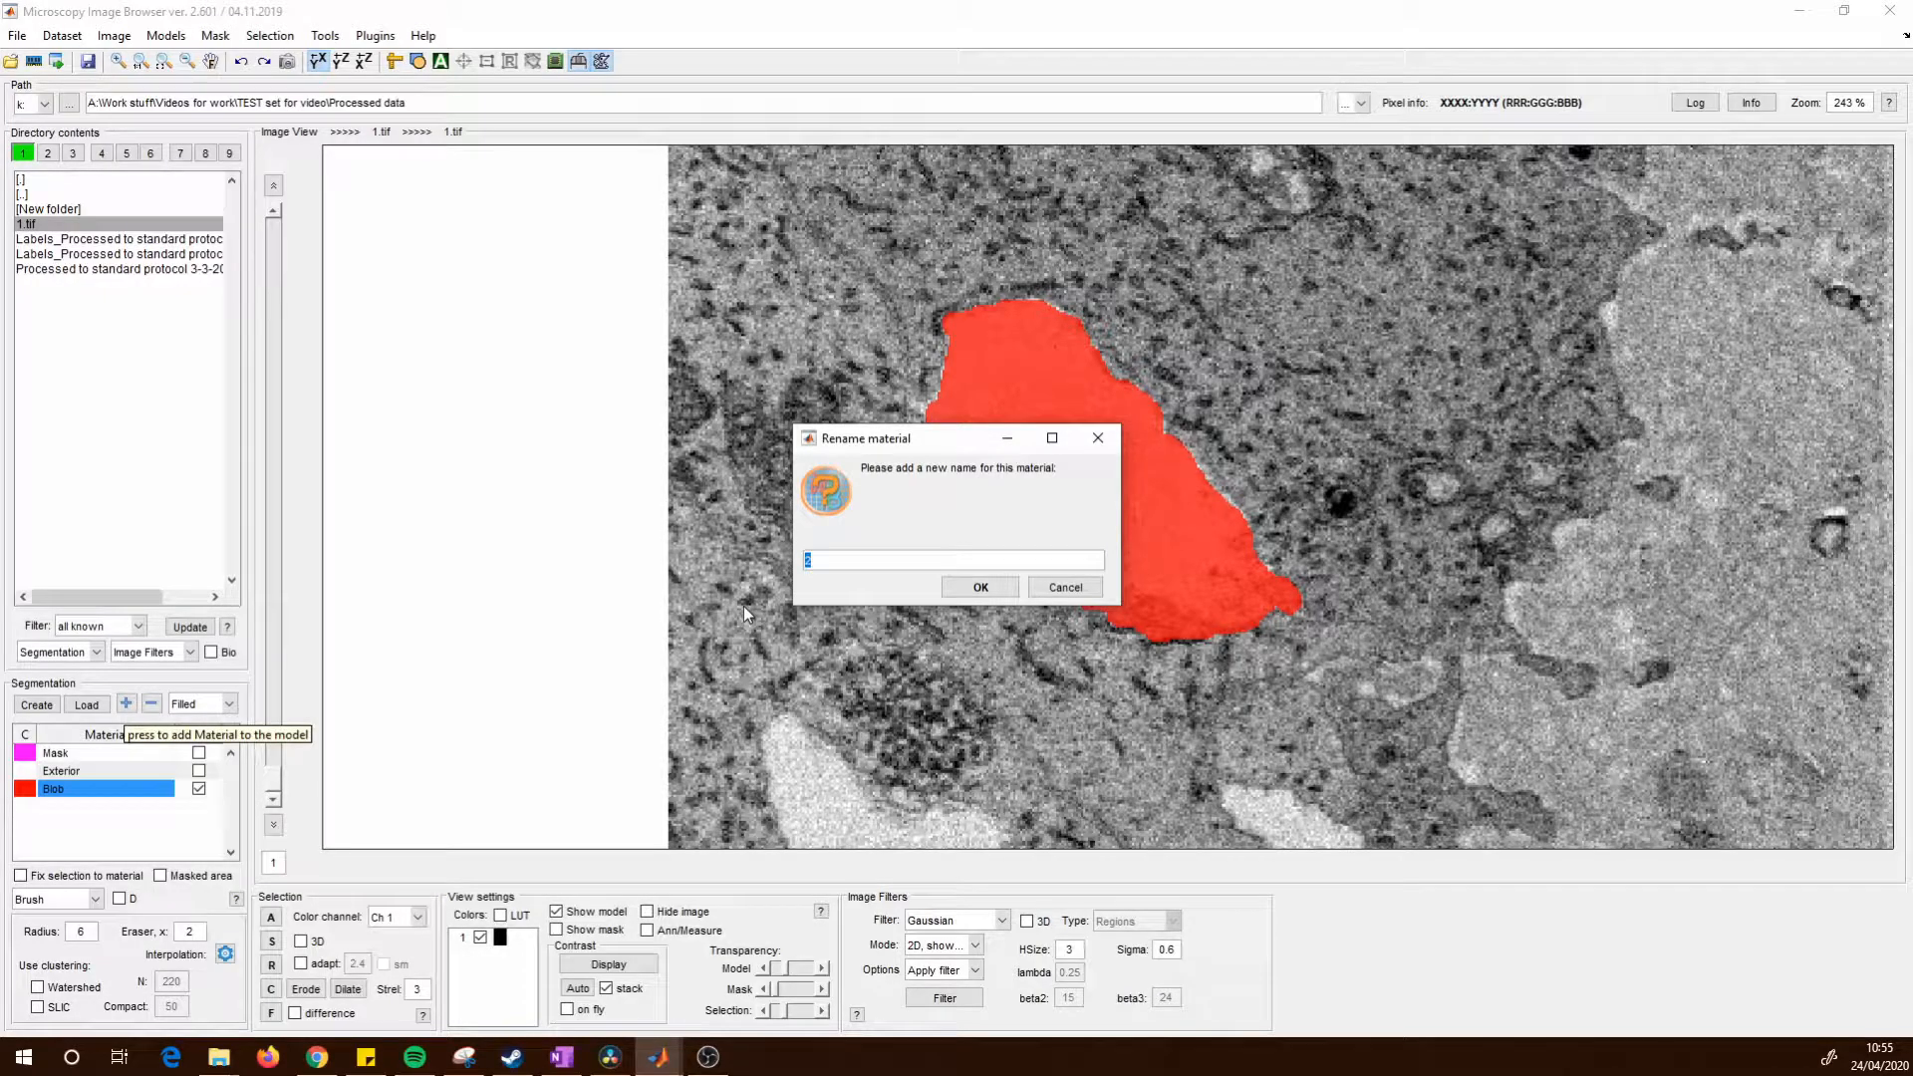
text(Blob 2)
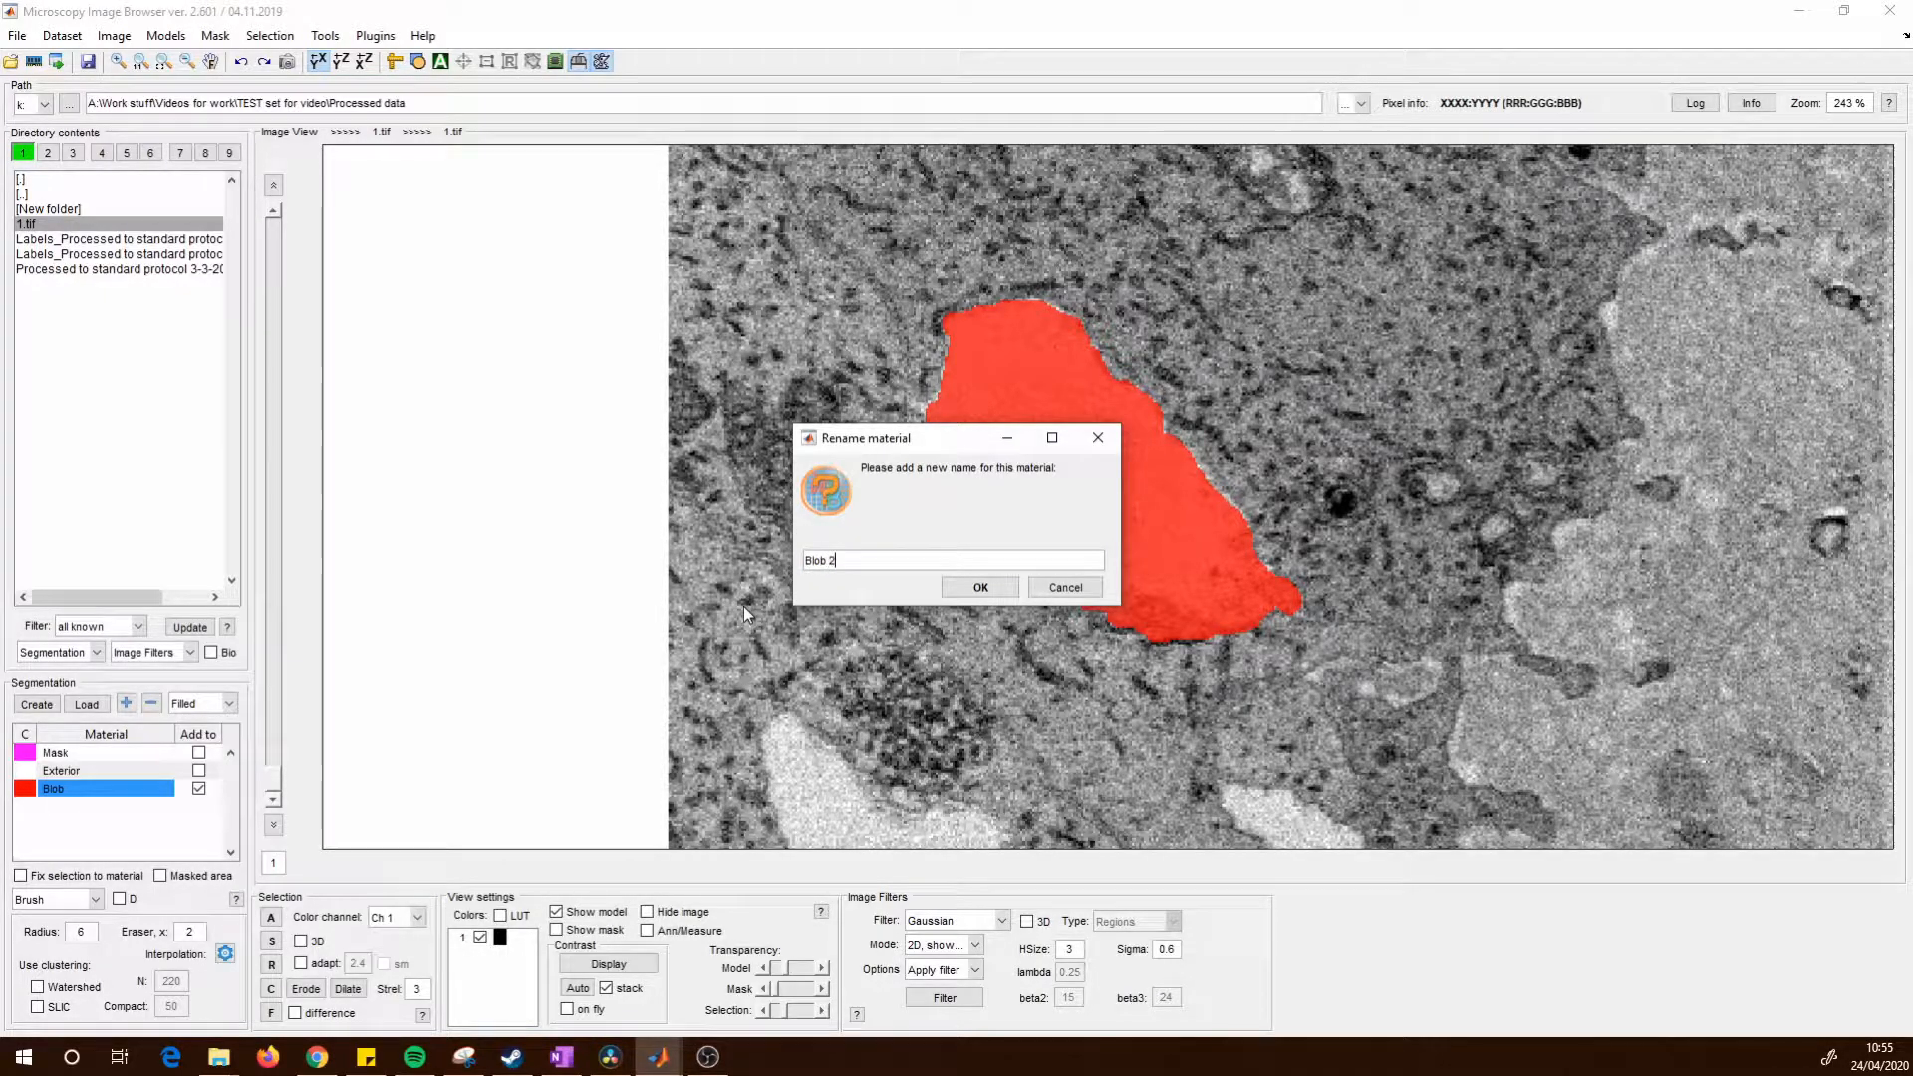
click(989, 590)
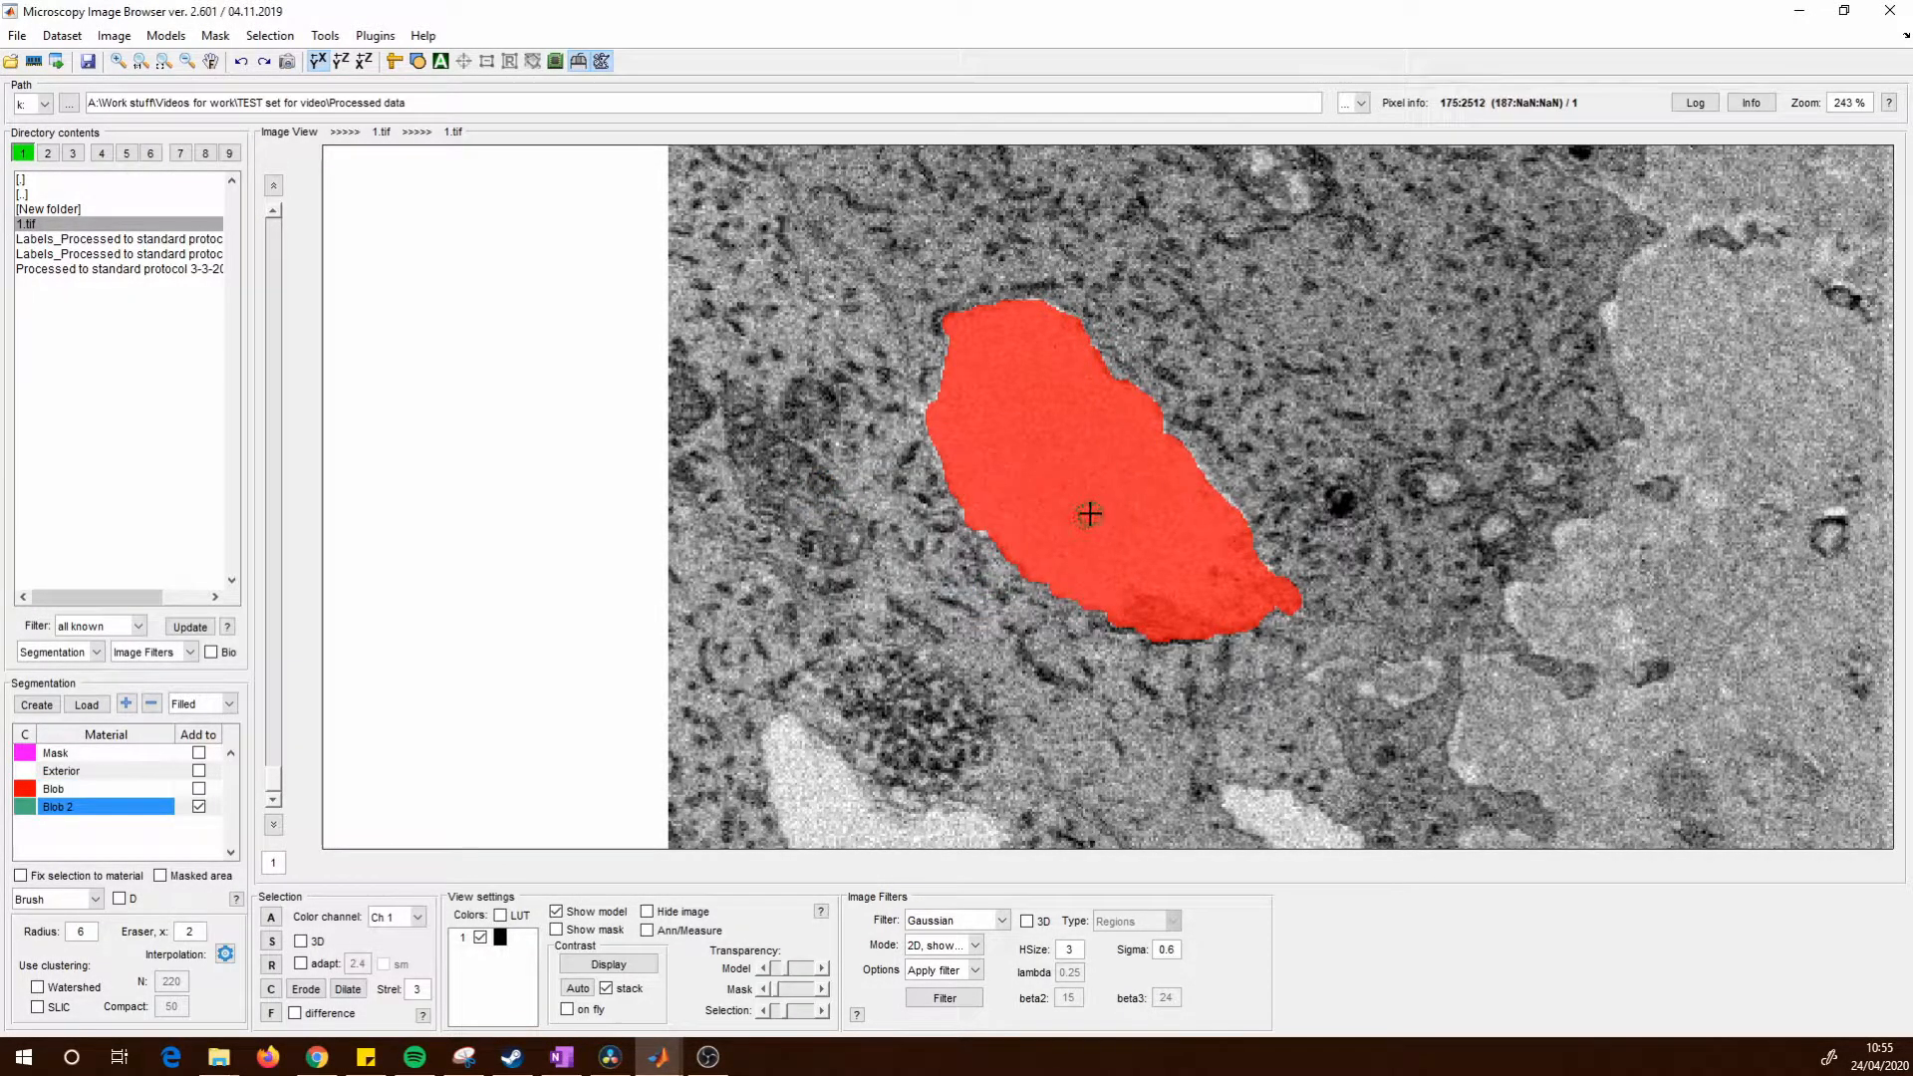
Try assigning a filled brush shape that overlaps the upper side of the red blob to Blob 2, and undo it.
mouse_move(1254, 257)
mouse_down()
mouse_move(1101, 403)
mouse_move(1275, 543)
mouse_move(1328, 354)
mouse_move(1251, 247)
mouse_up()
key(f)
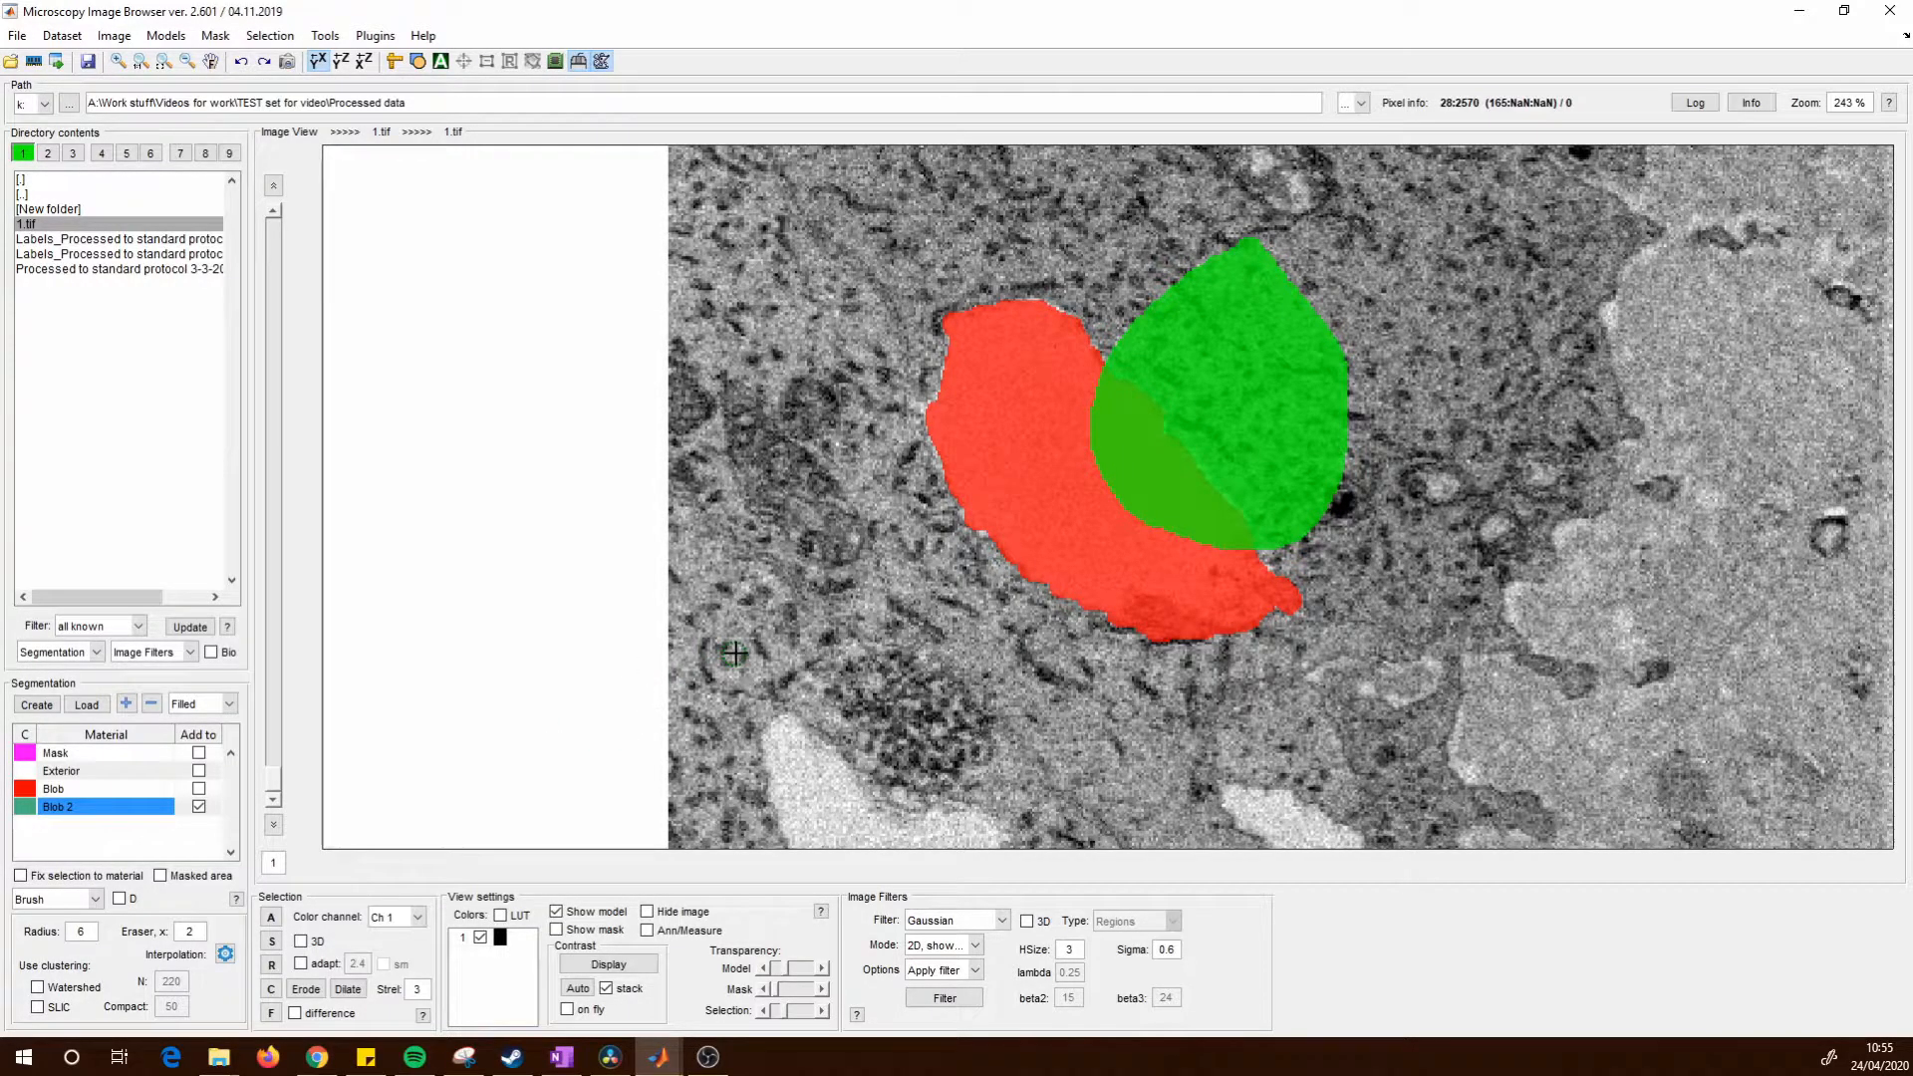
key(a)
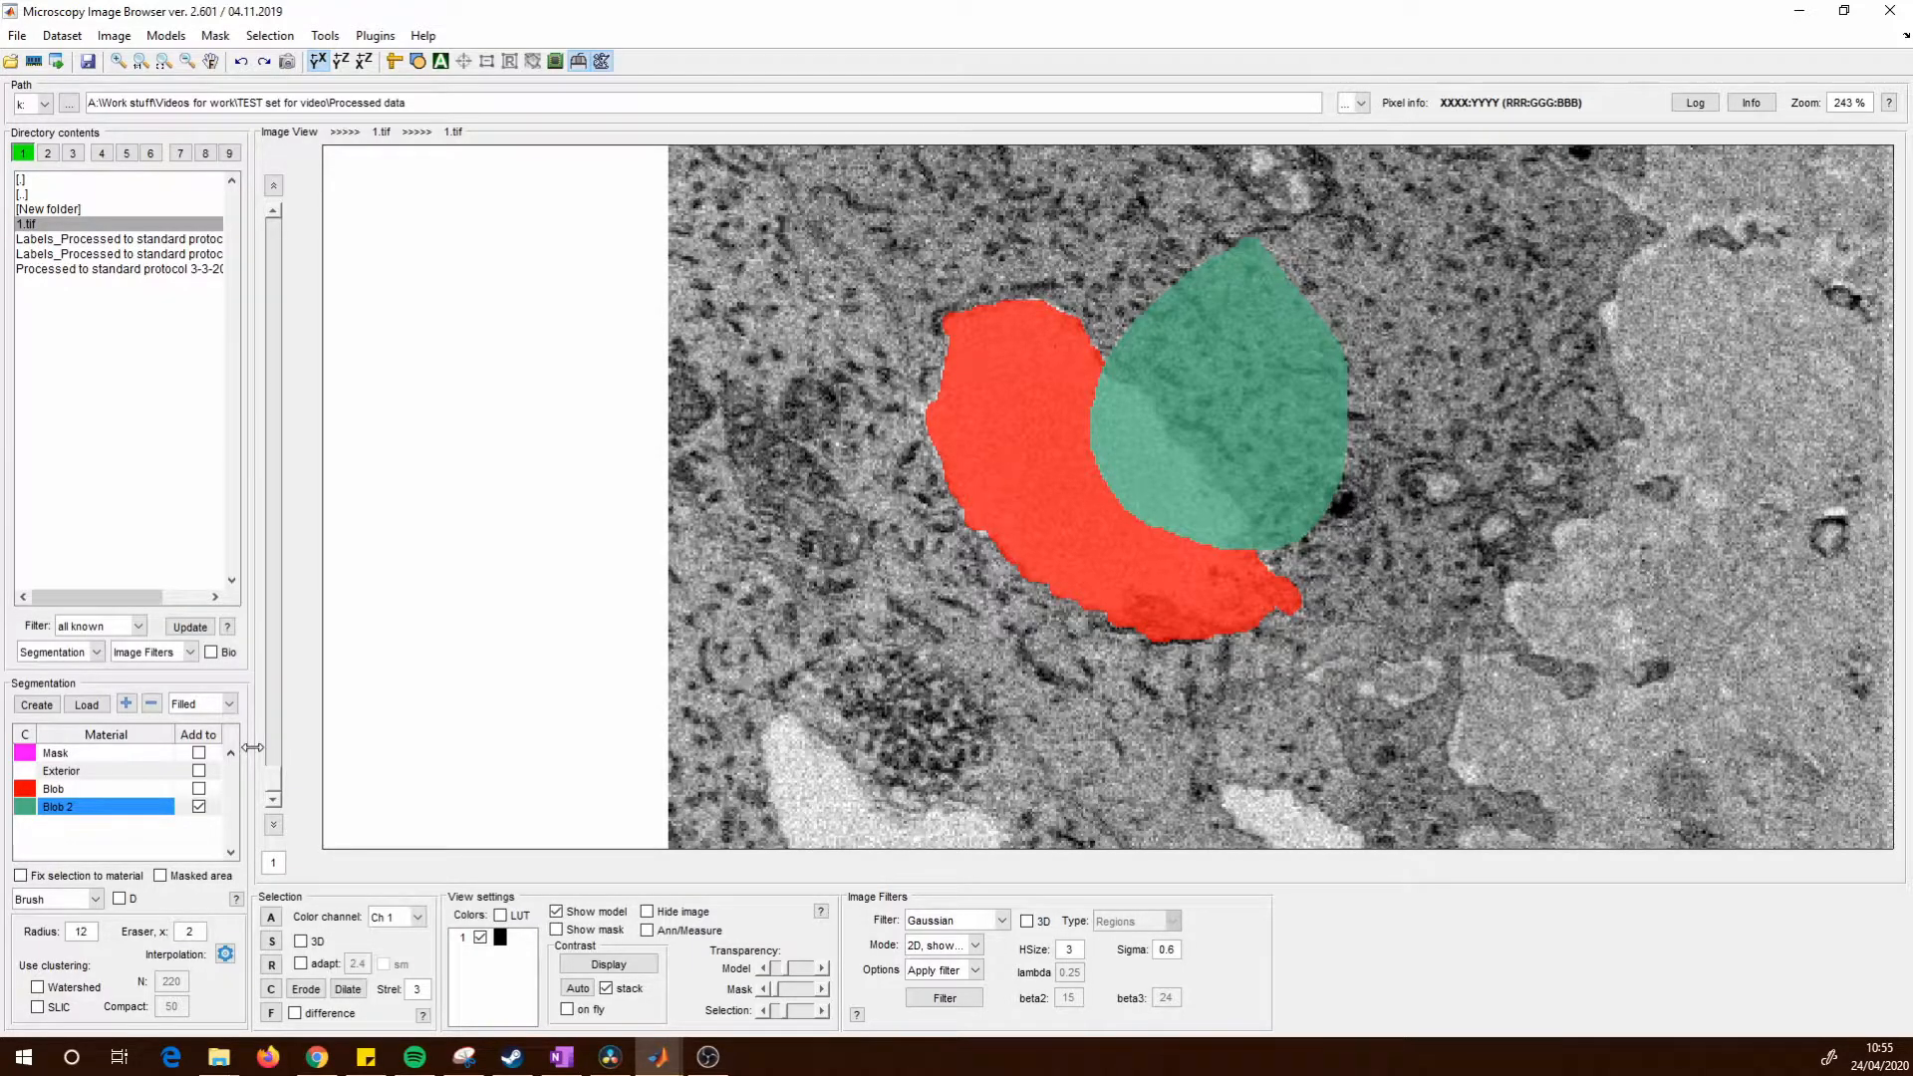
key(ctrl+z)
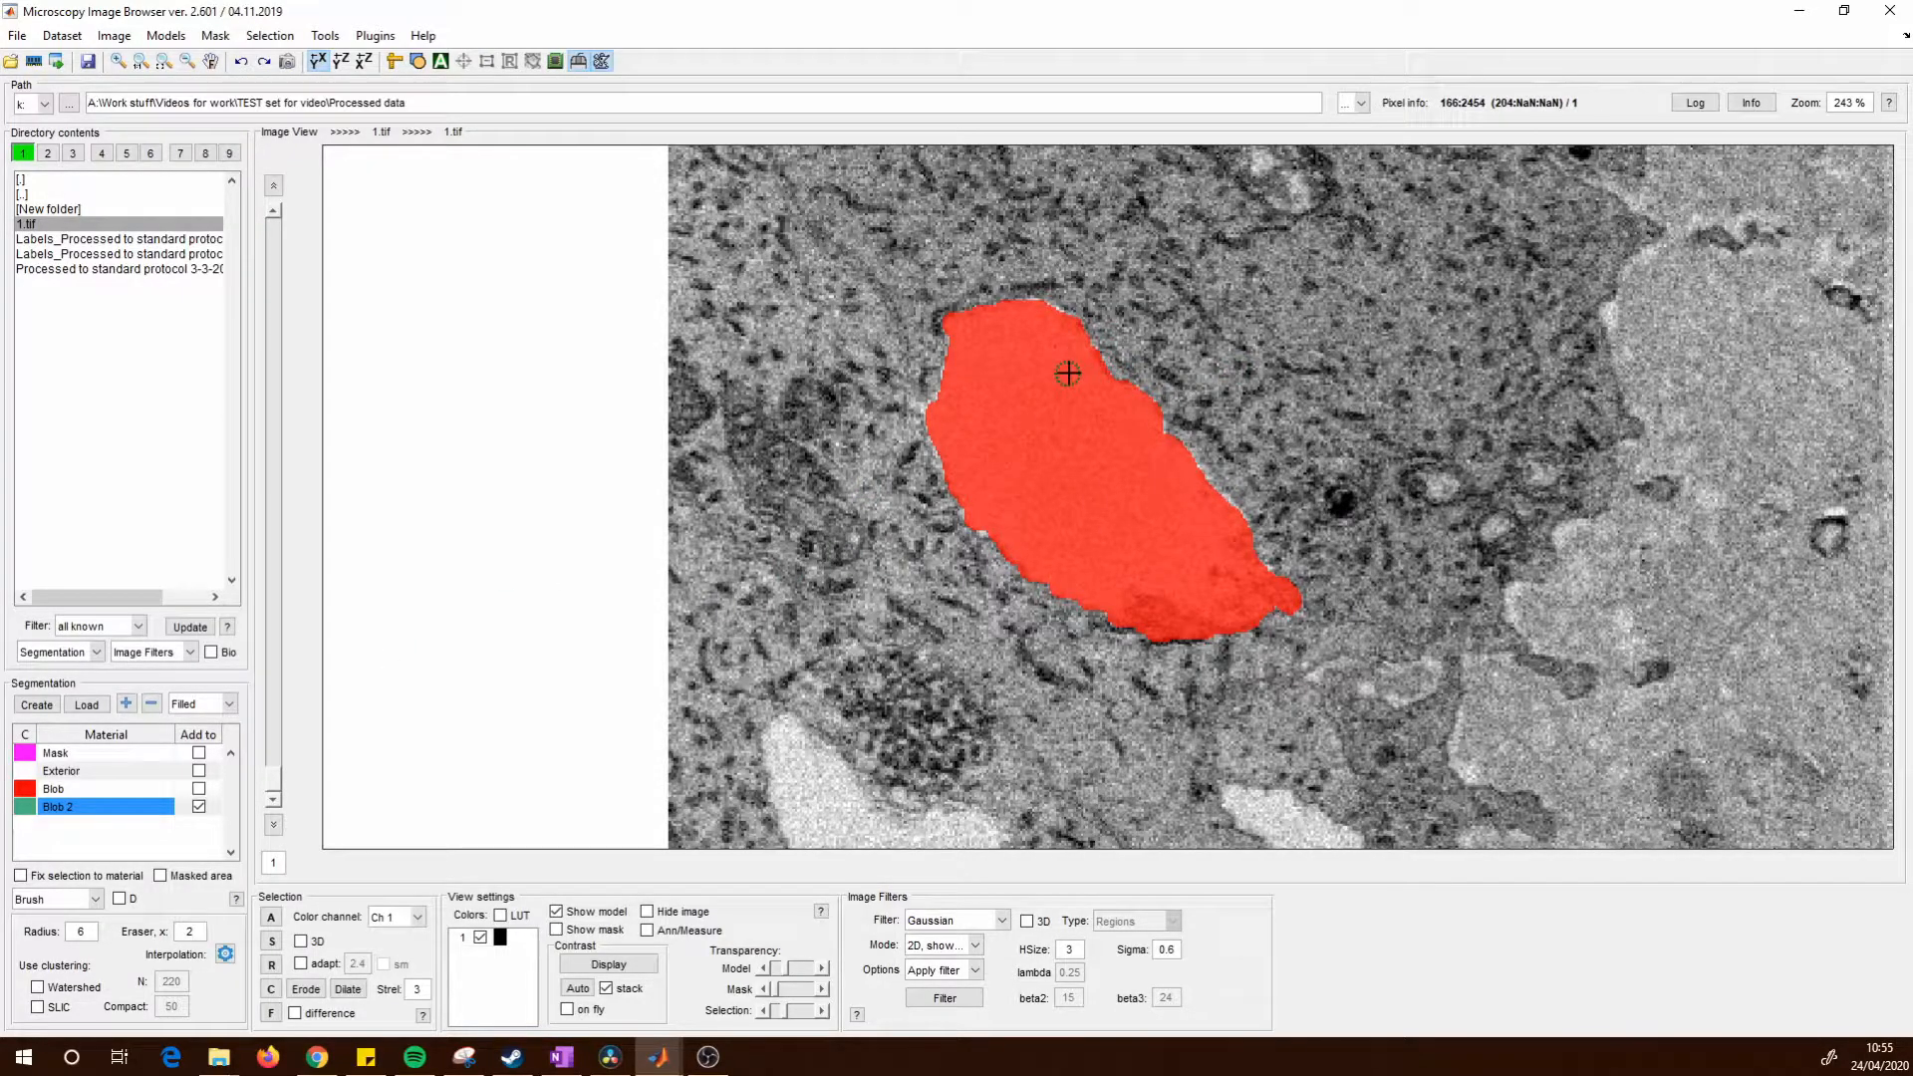
Outline the red vesicle again with the brush, fill the selection, and assign it to the Mask layer.
drag(1073, 345, 1066, 339)
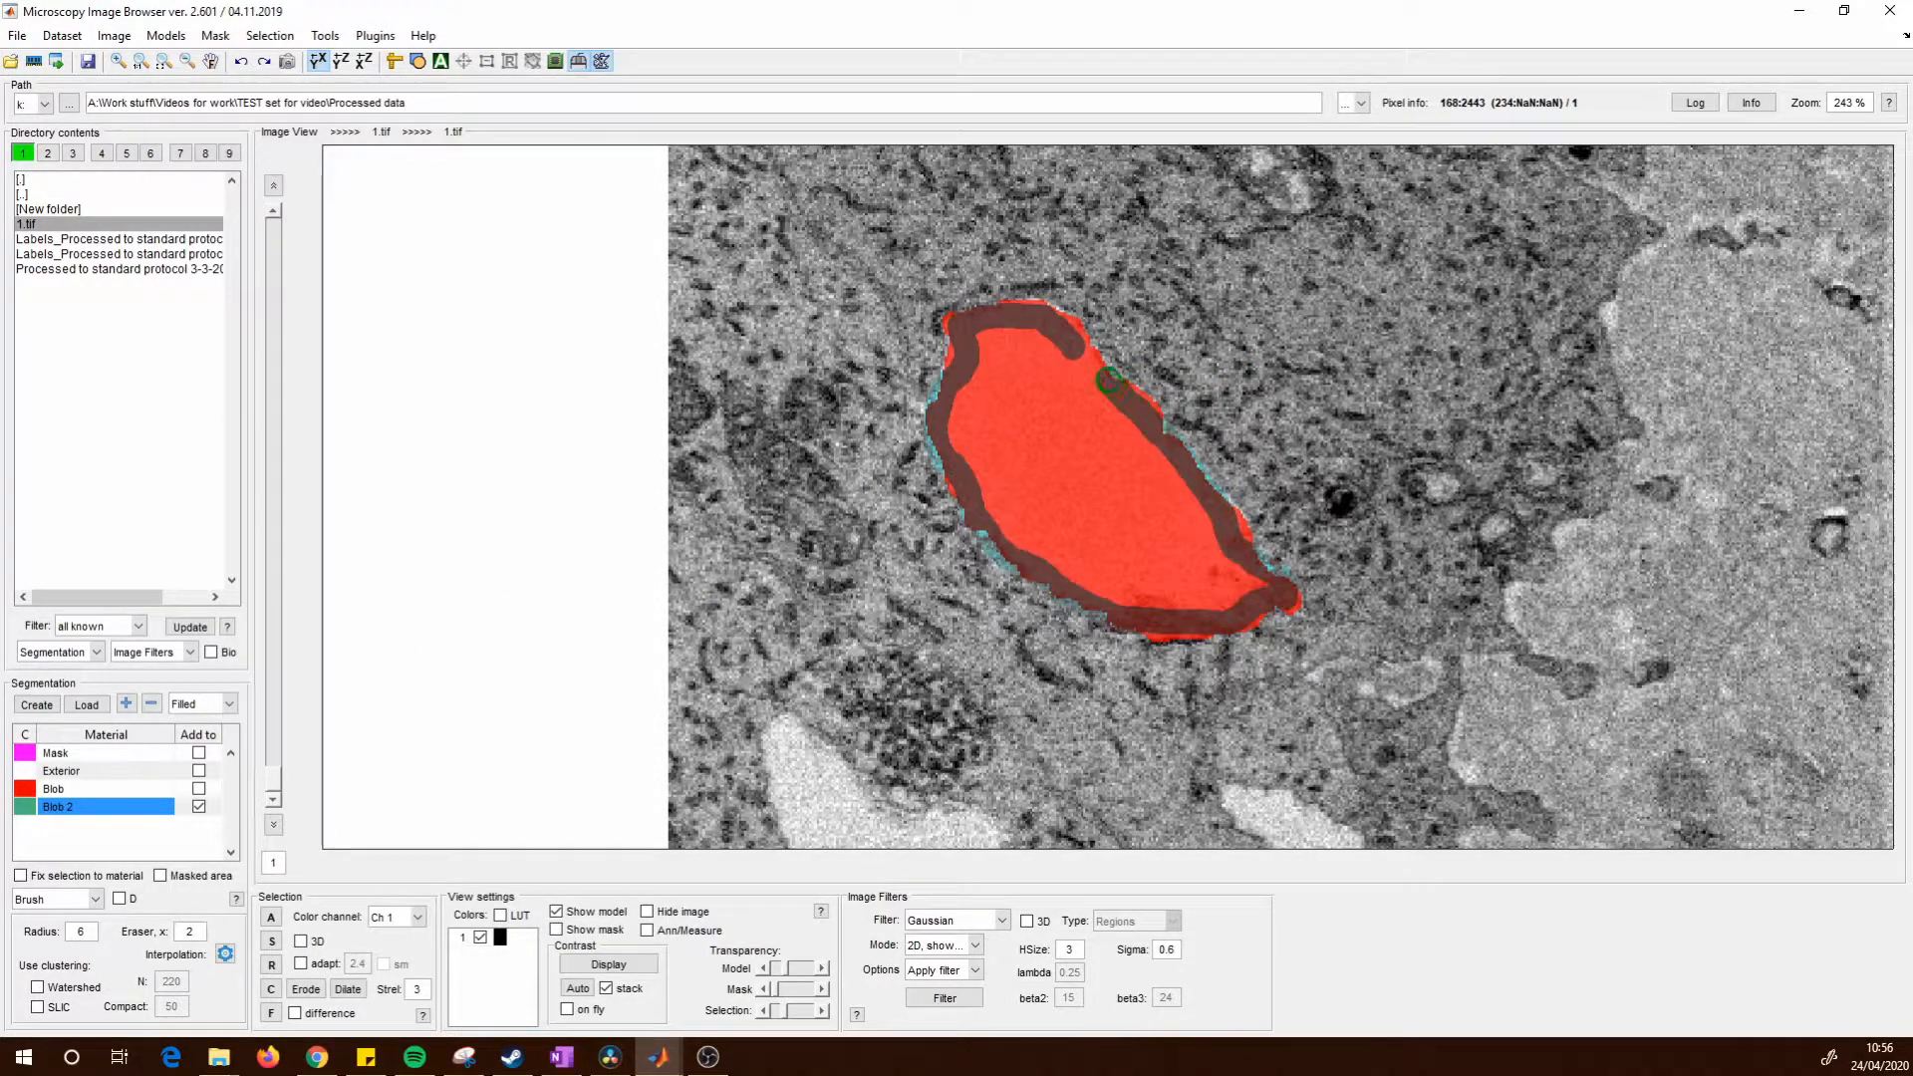
drag(1108, 379, 1074, 329)
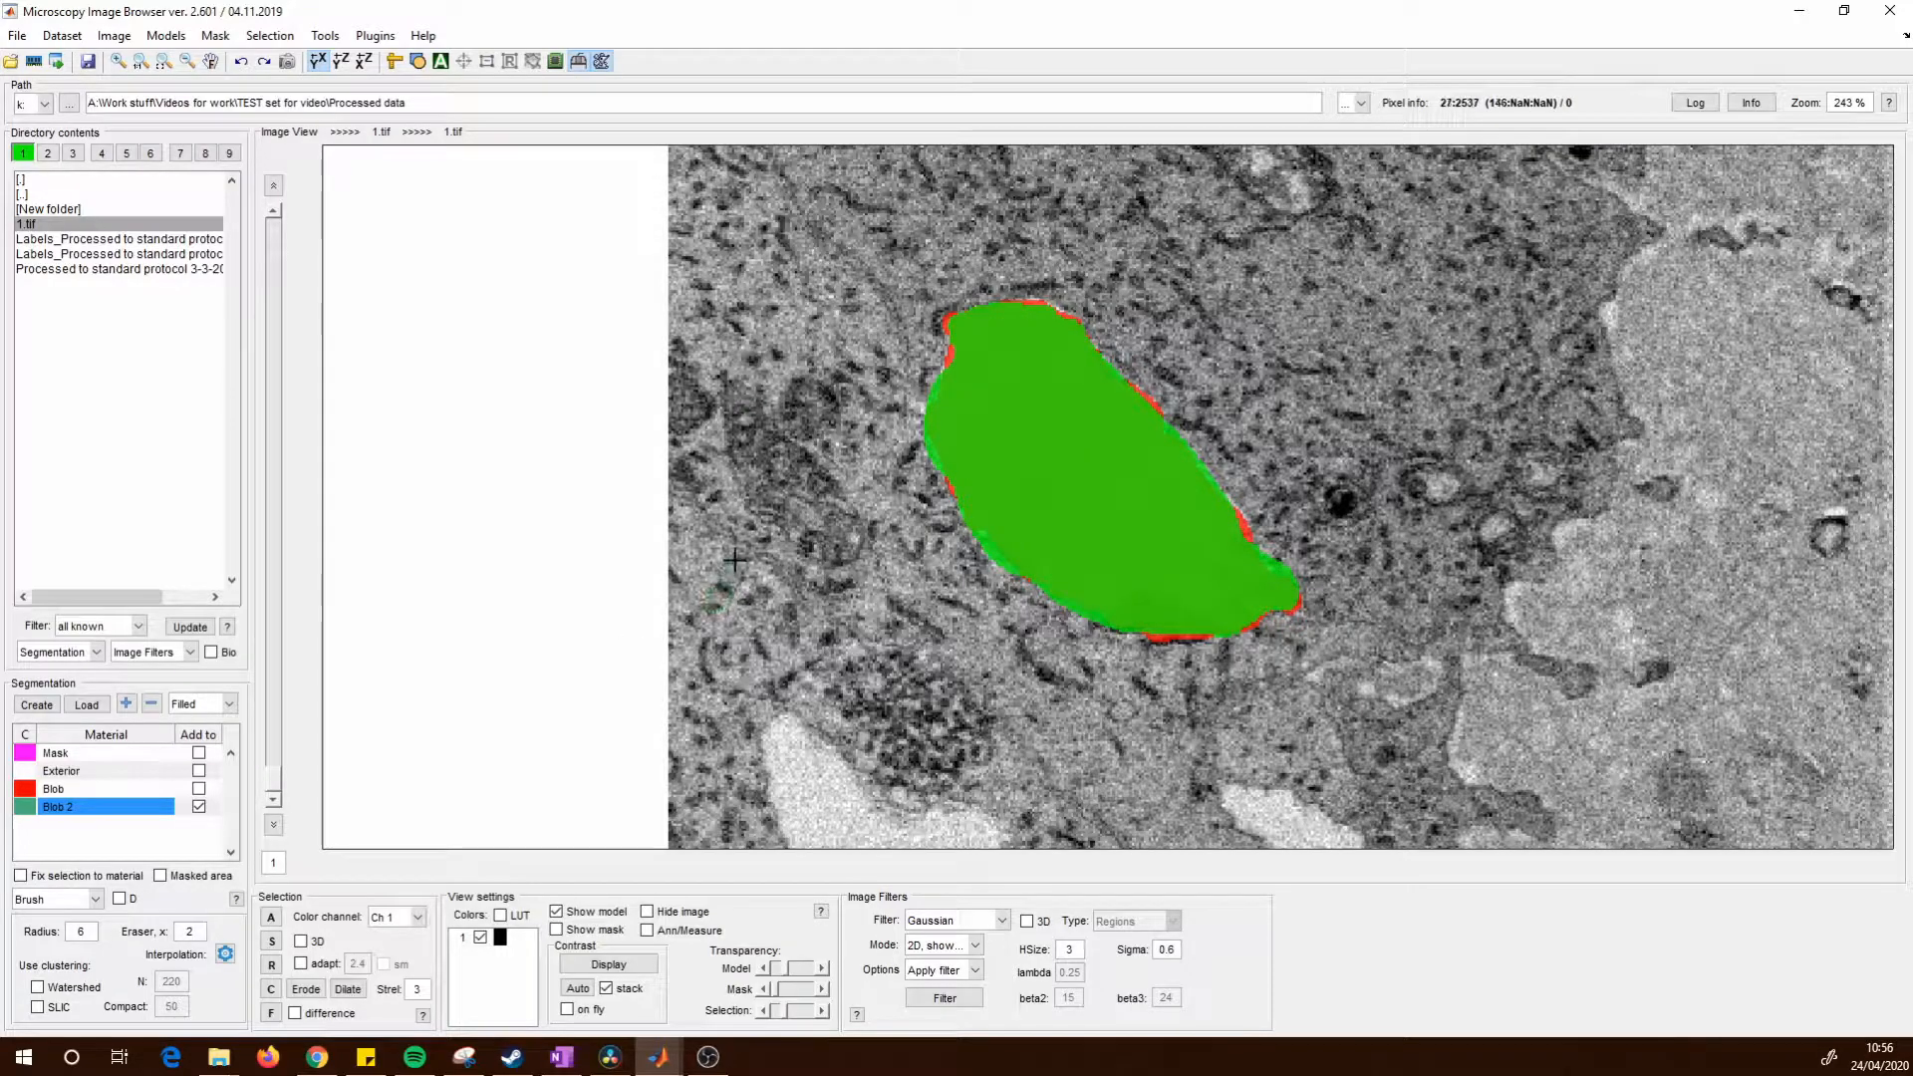
click(116, 755)
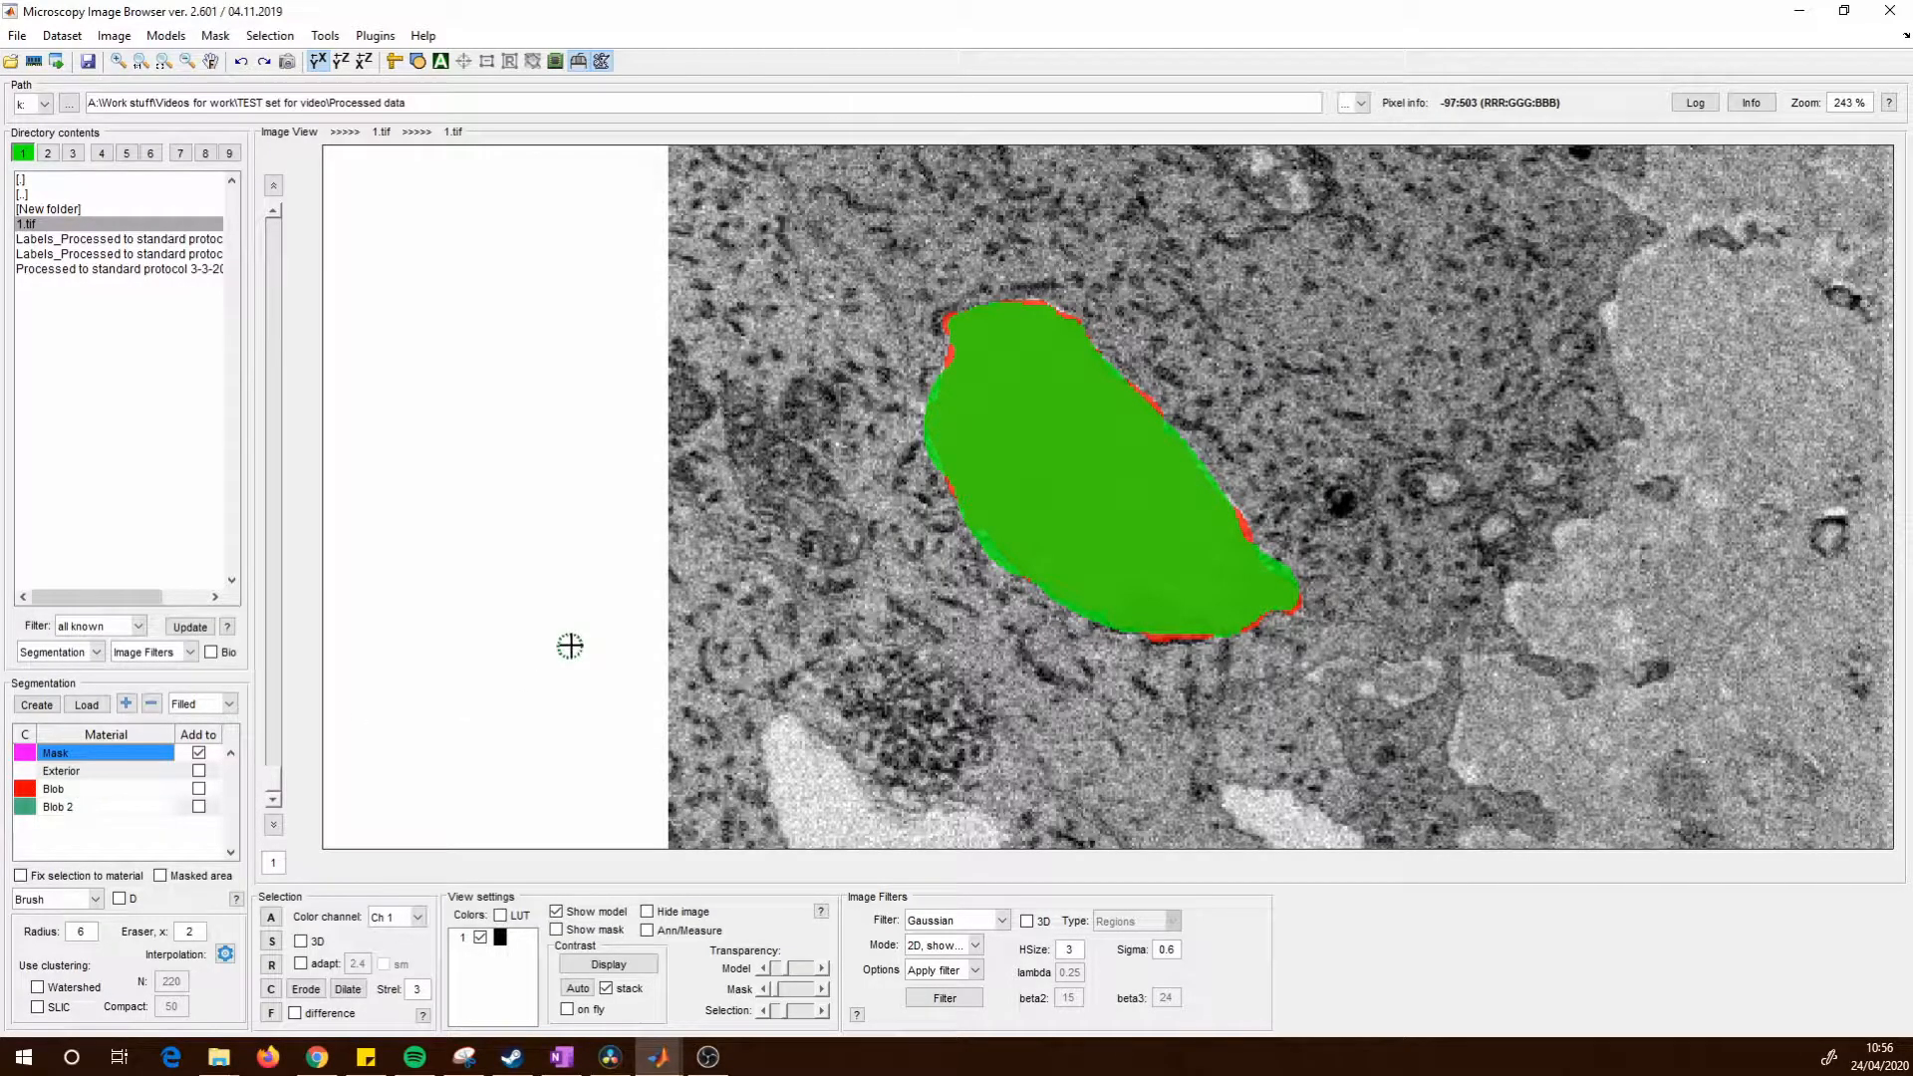
key(ctrl+space)
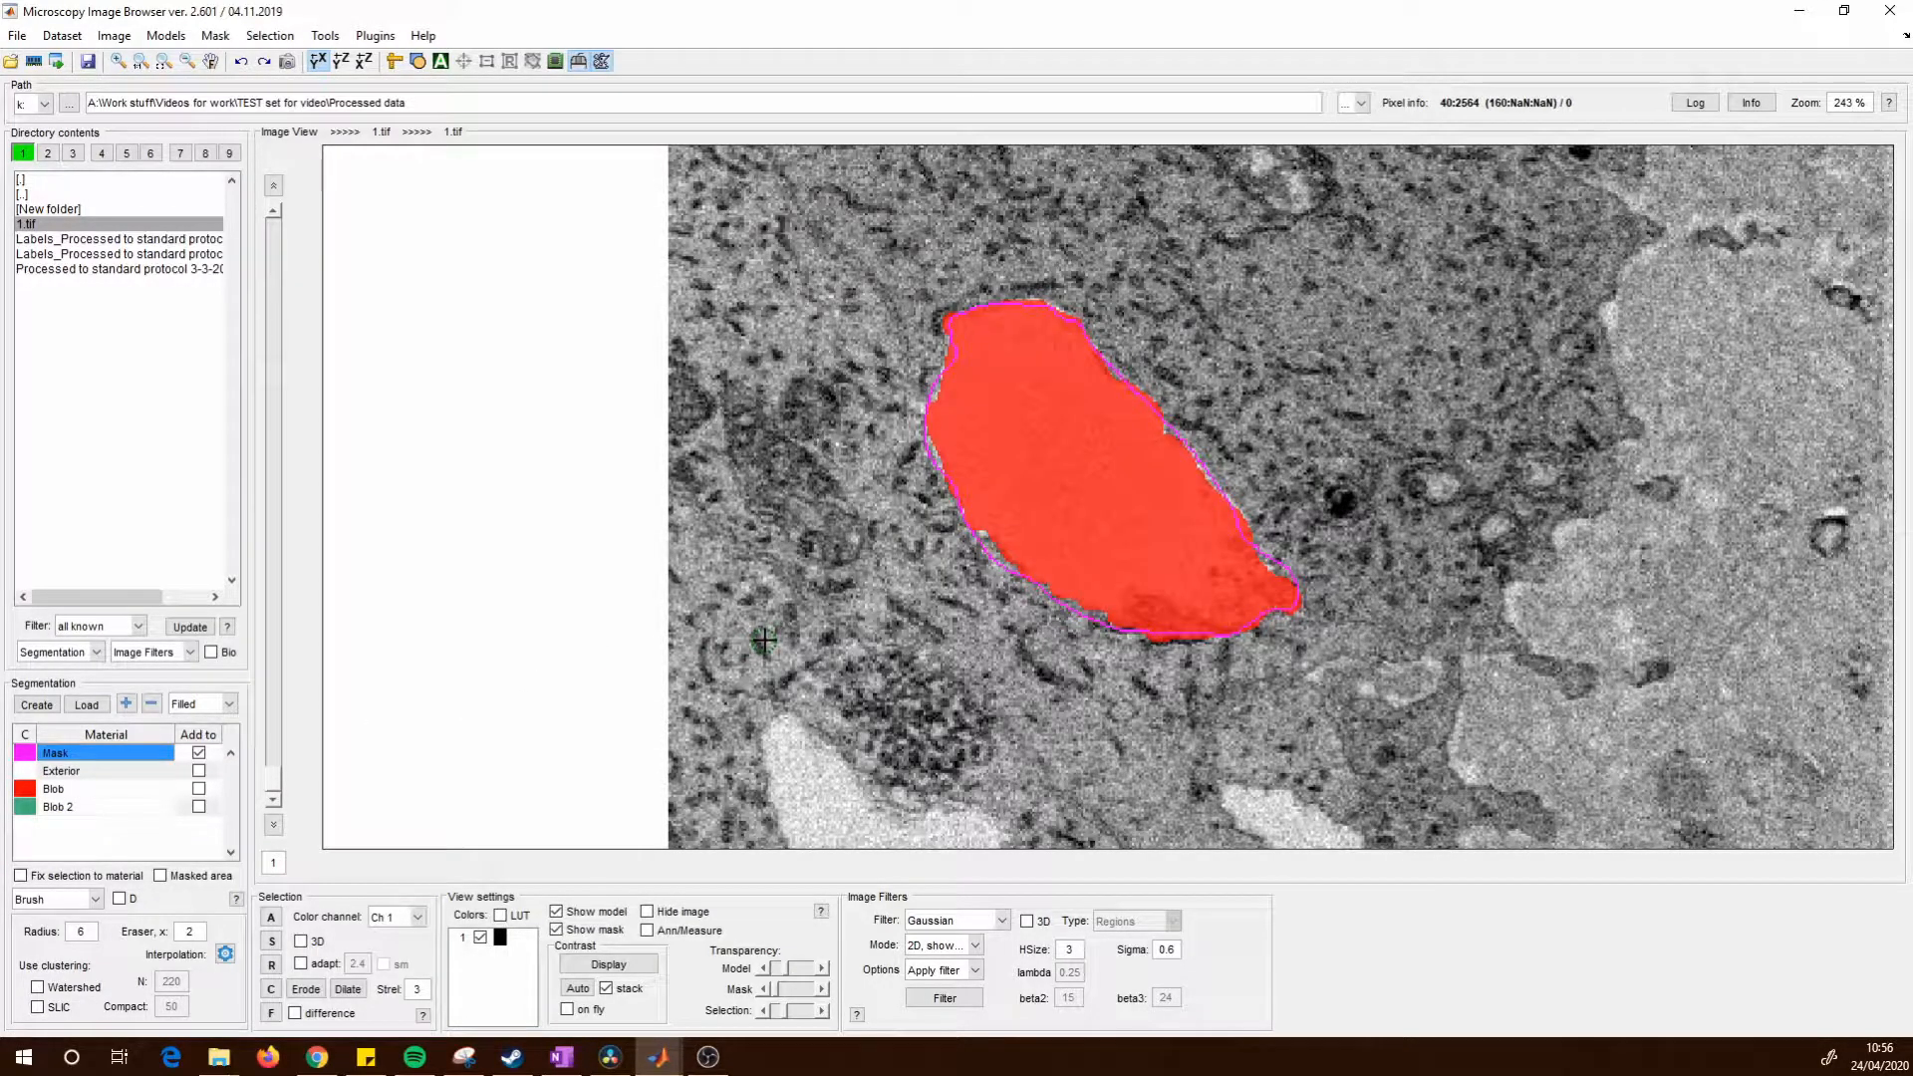
Toggle the model layer's visibility off and on to examine the mask outline around the vesicle.
click(556, 913)
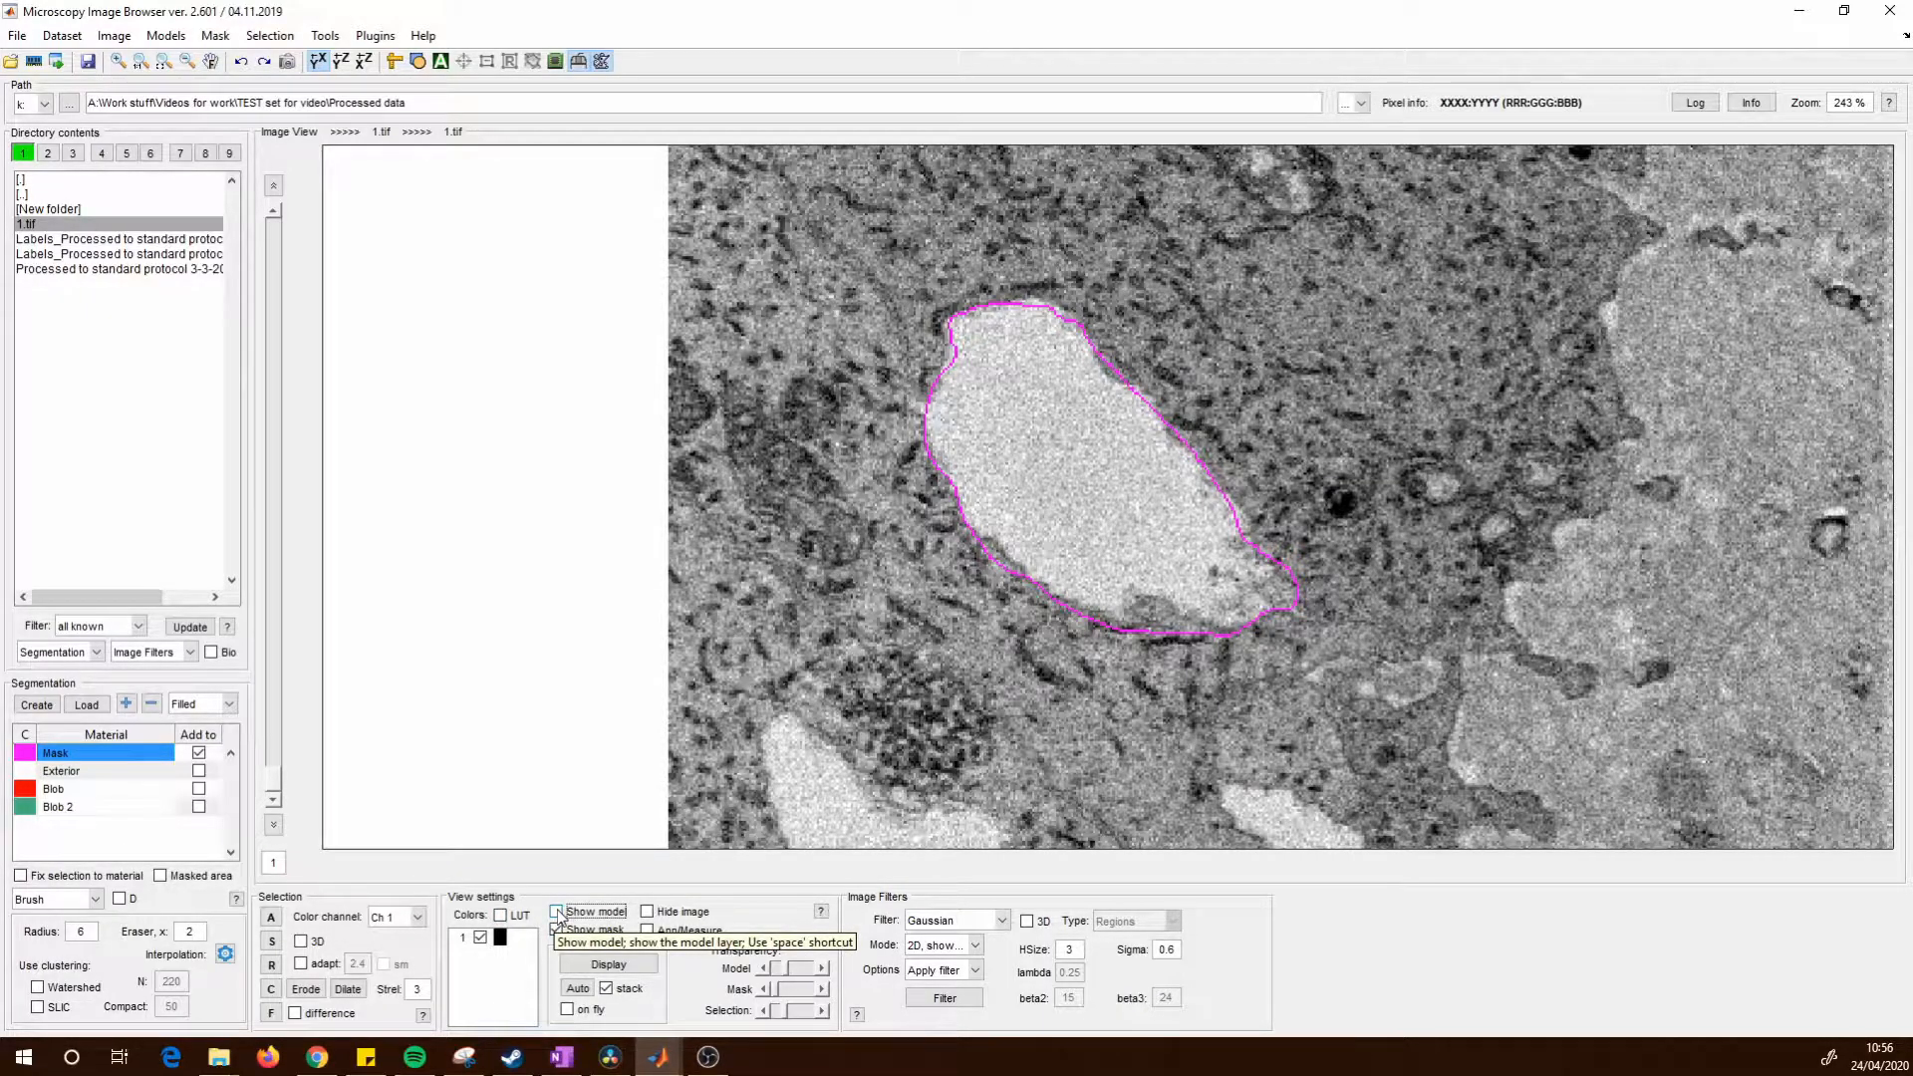
click(557, 912)
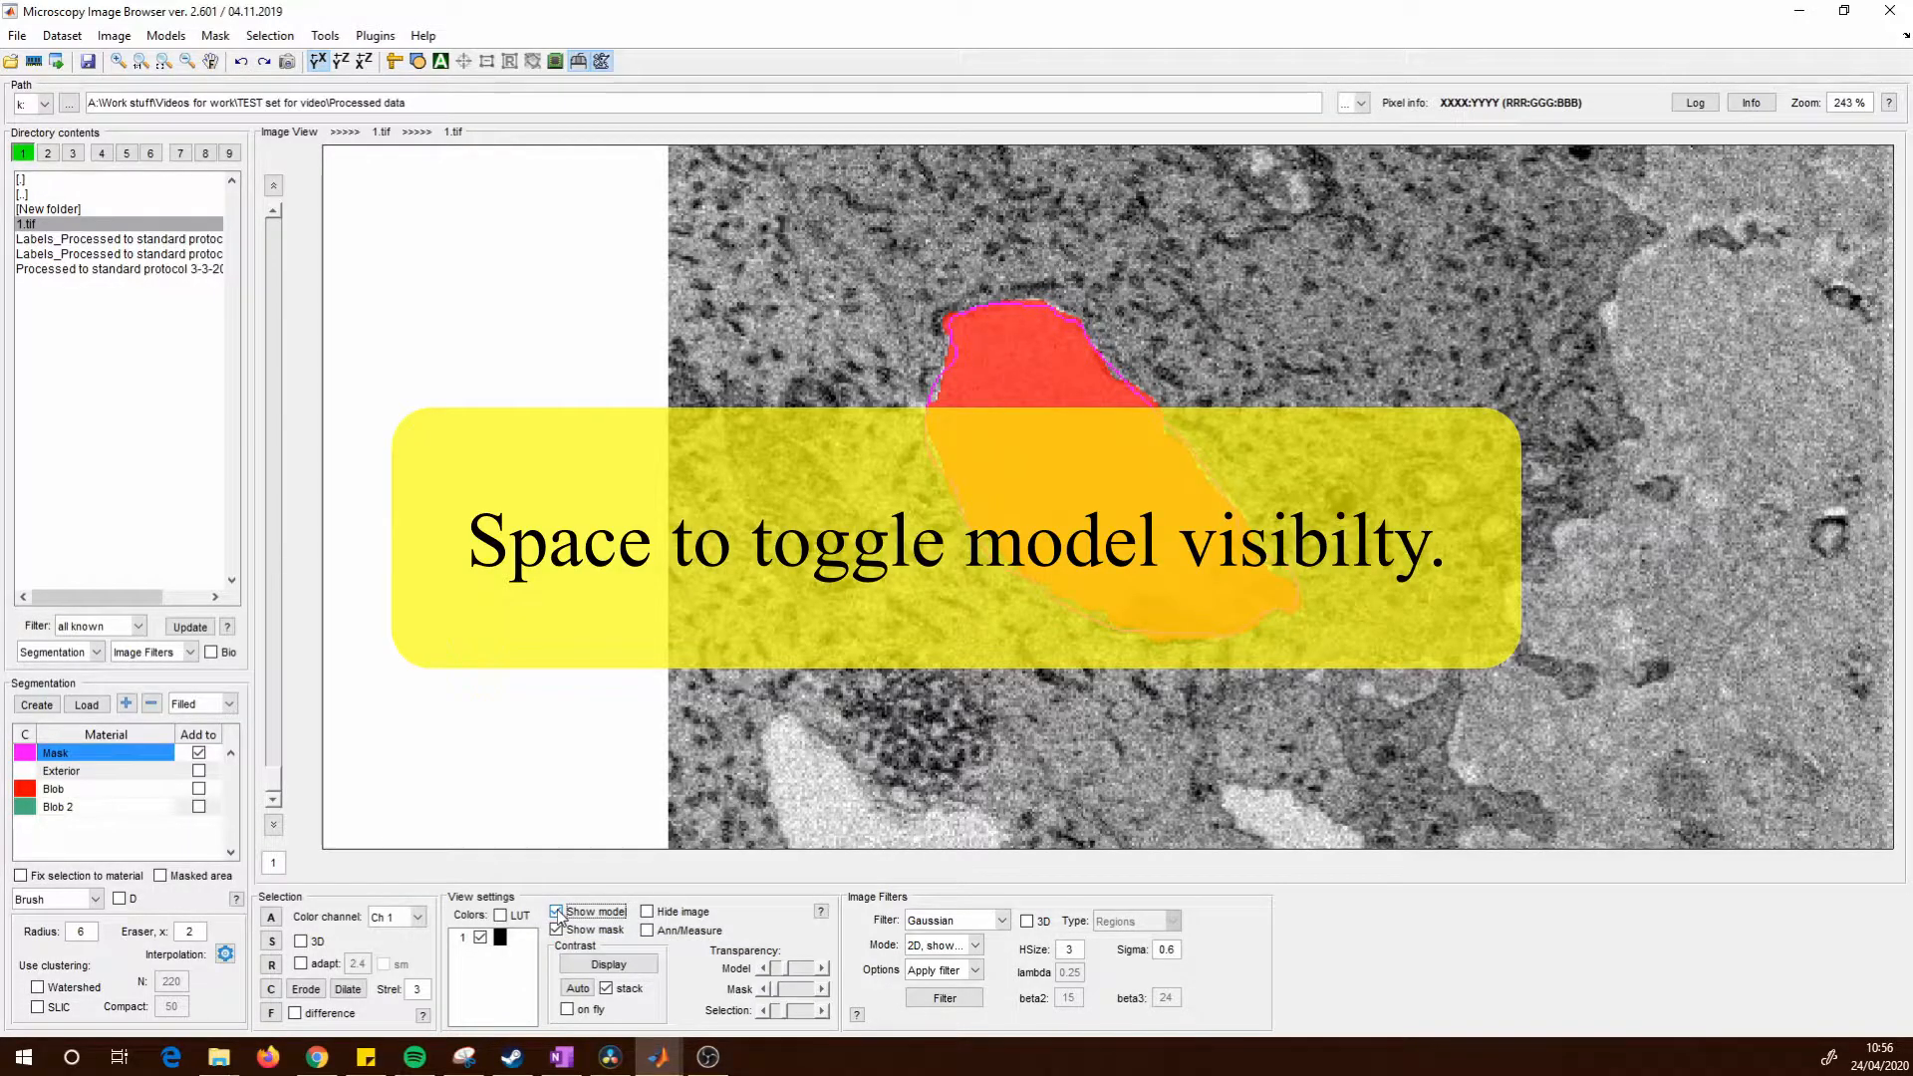
key(space)
key(space)
key(space)
key(space)
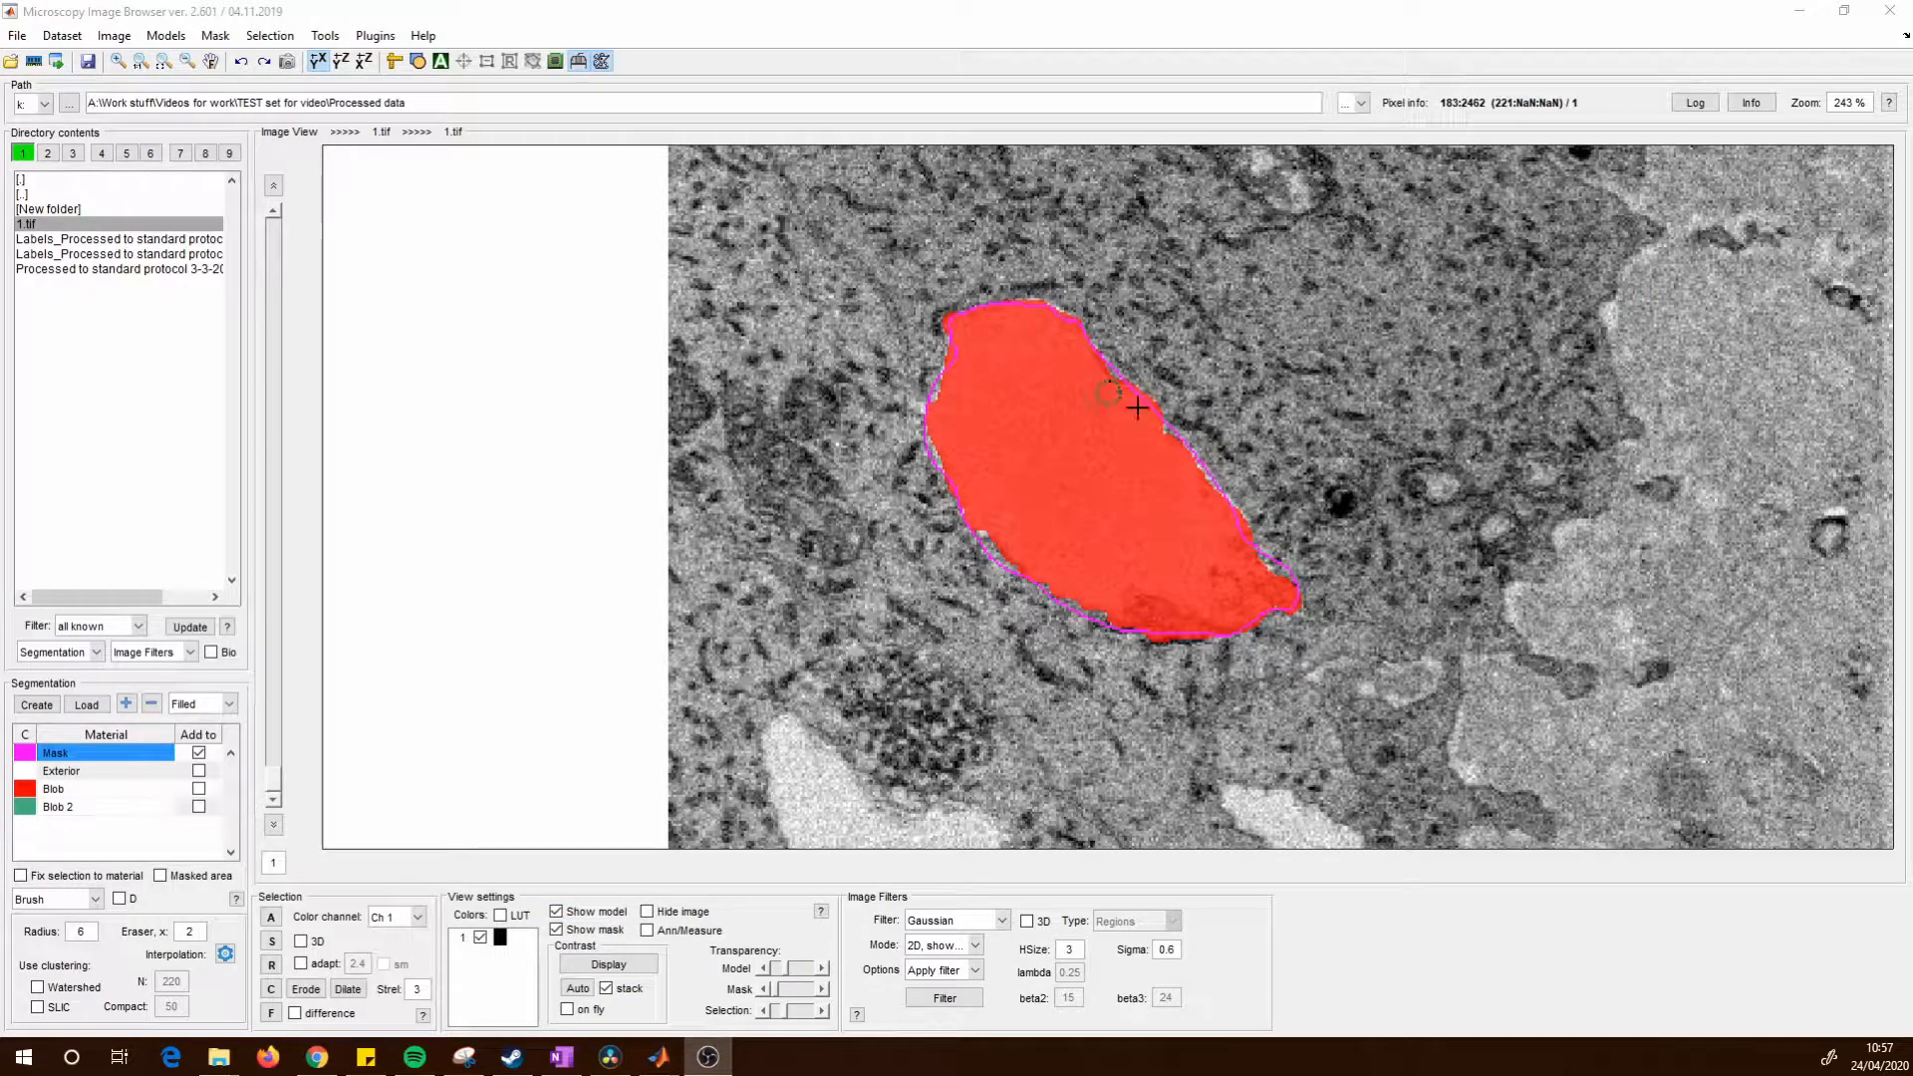
Paint a filled brush selection over the masked vesicle and clear that selection.
mouse_move(1150, 408)
mouse_down()
mouse_move(1076, 334)
mouse_move(952, 324)
mouse_move(962, 488)
mouse_move(1026, 577)
mouse_move(1141, 627)
mouse_move(1270, 623)
mouse_move(1271, 570)
mouse_move(1155, 433)
mouse_up()
drag(1219, 512, 1280, 567)
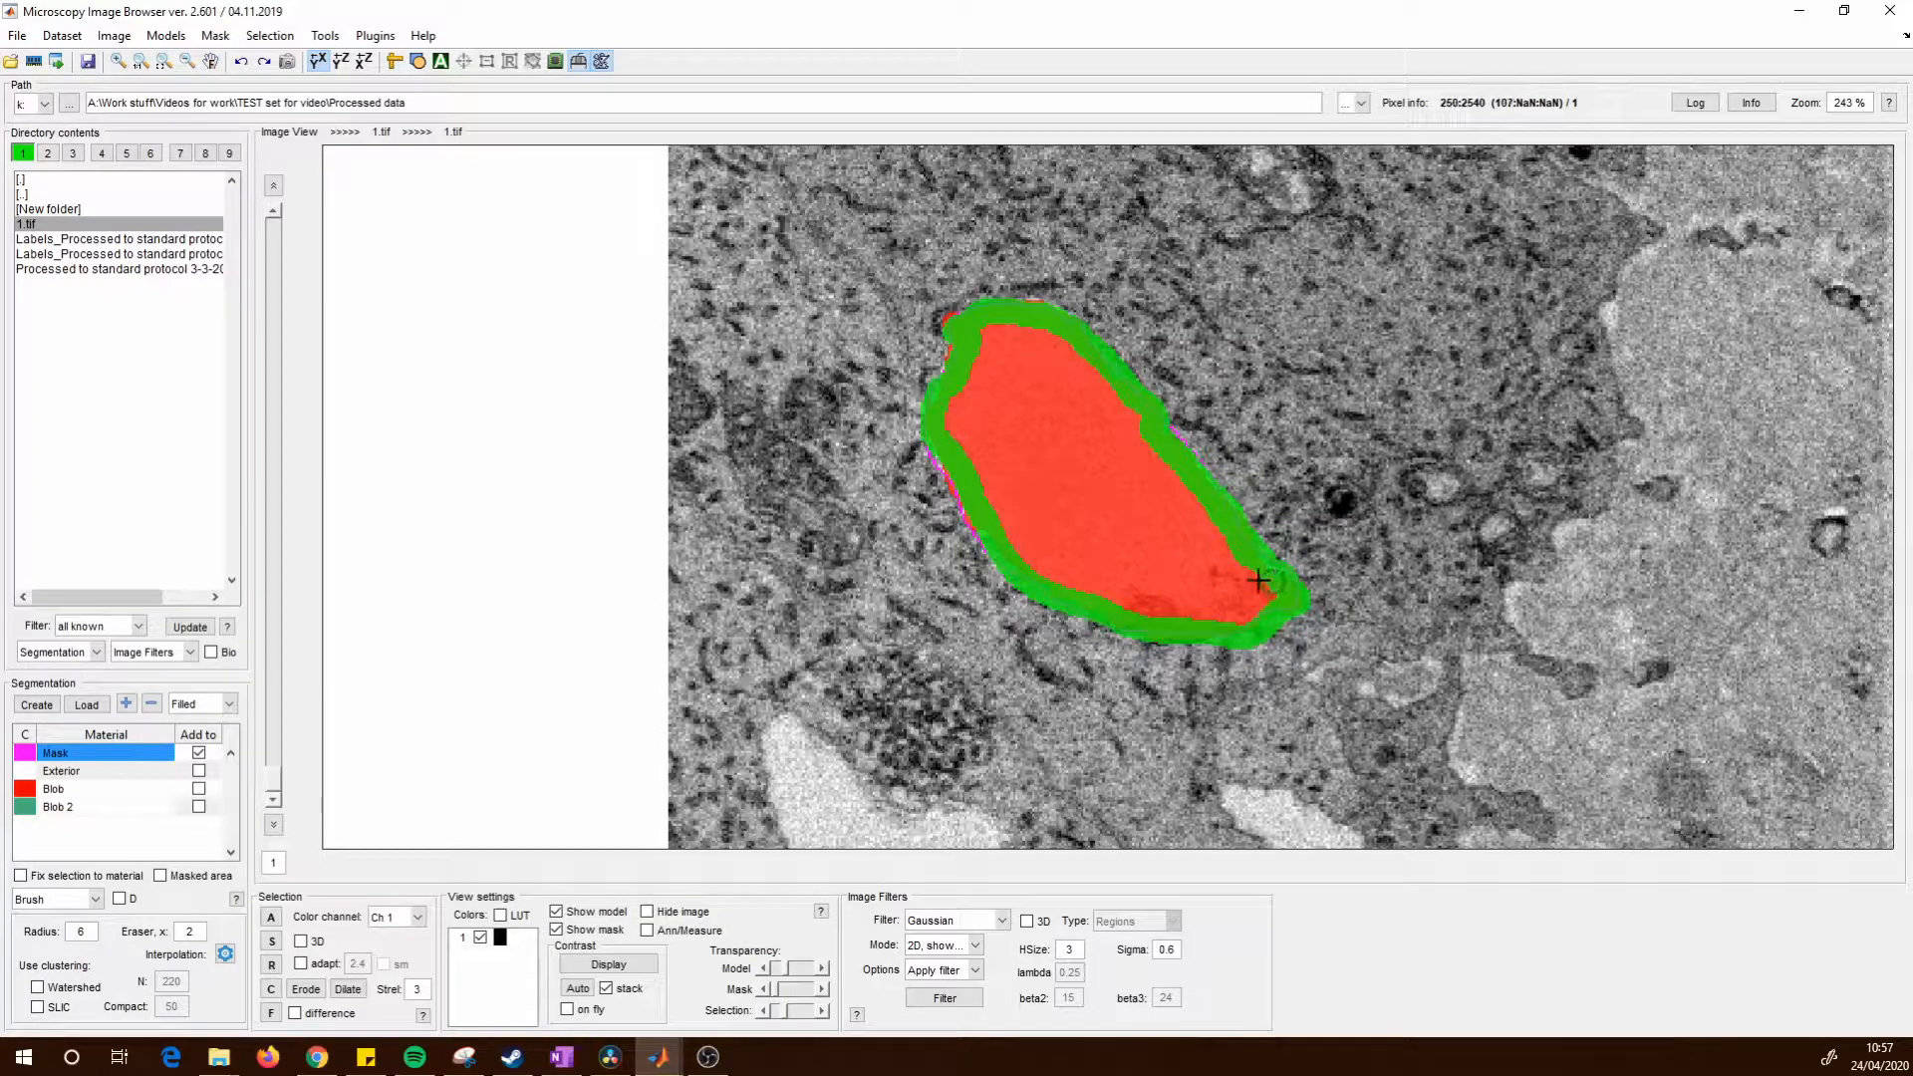
key(f)
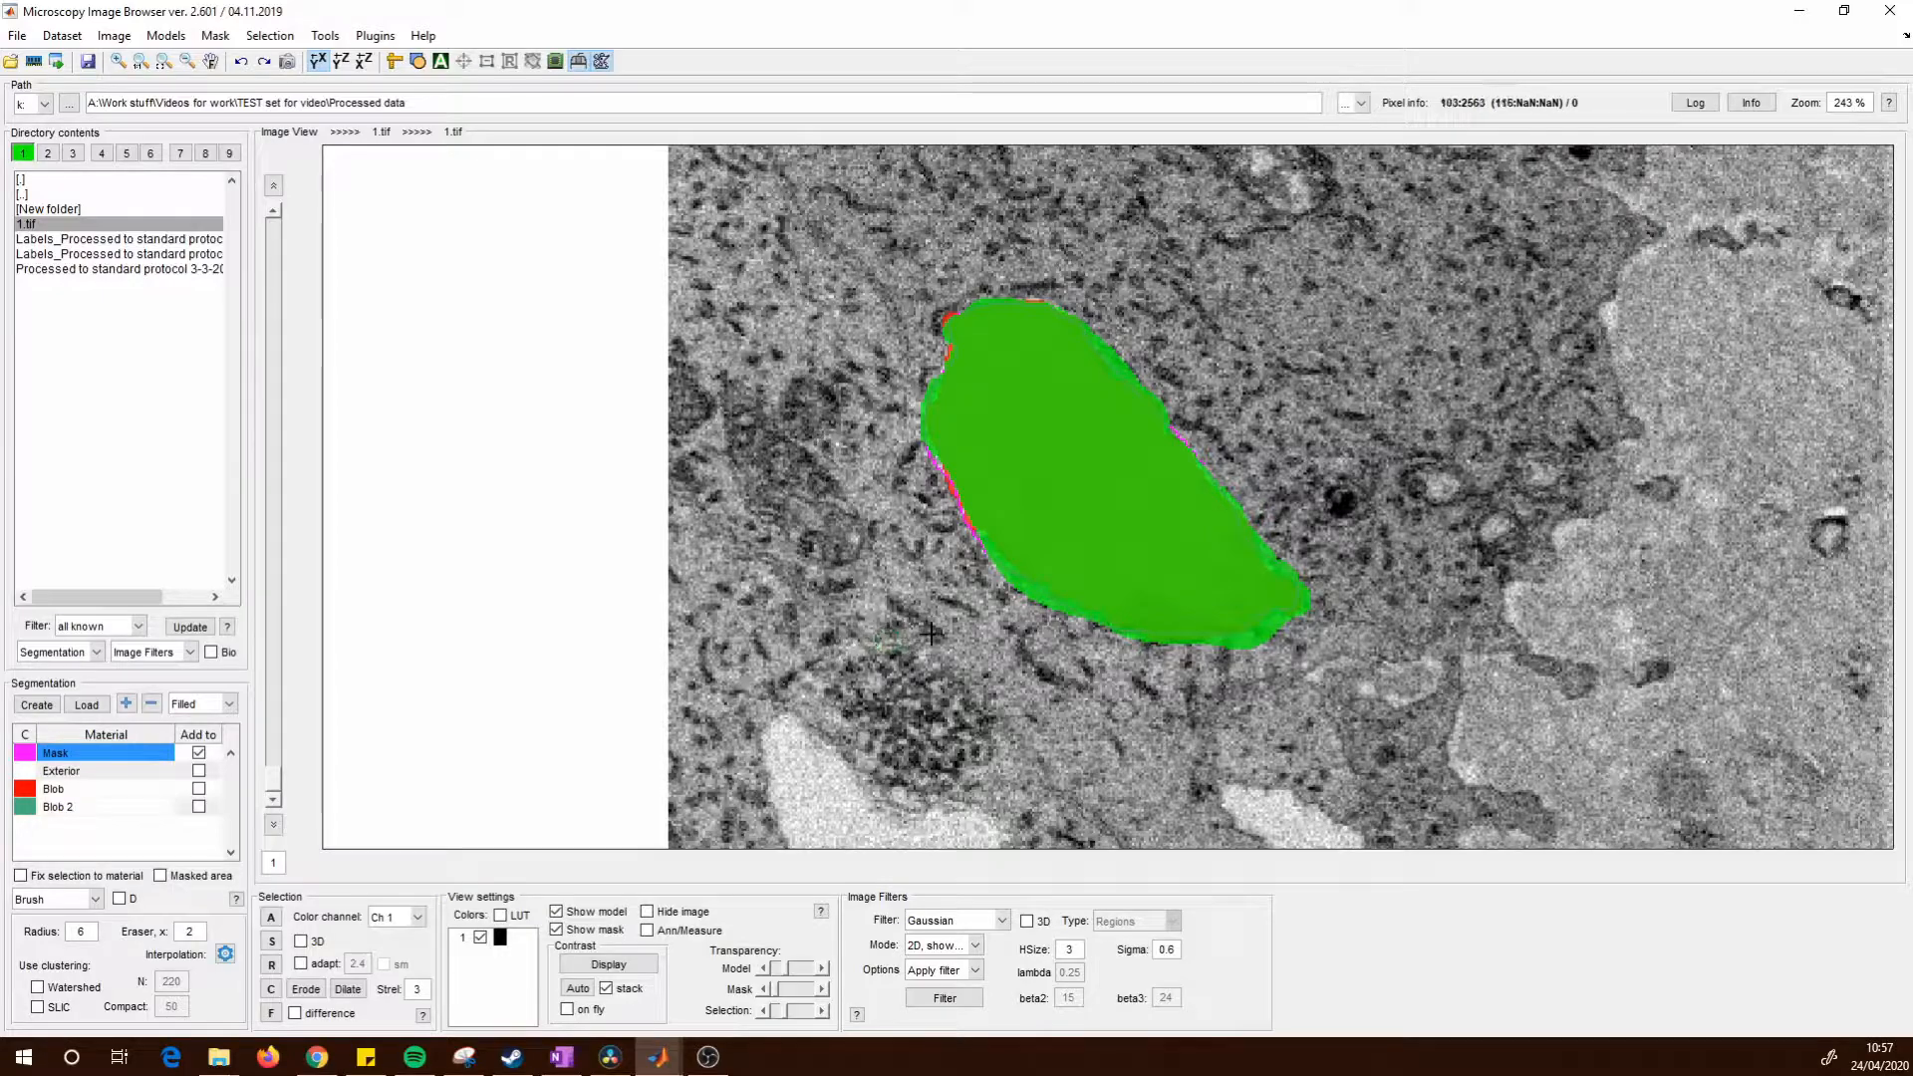
click(271, 989)
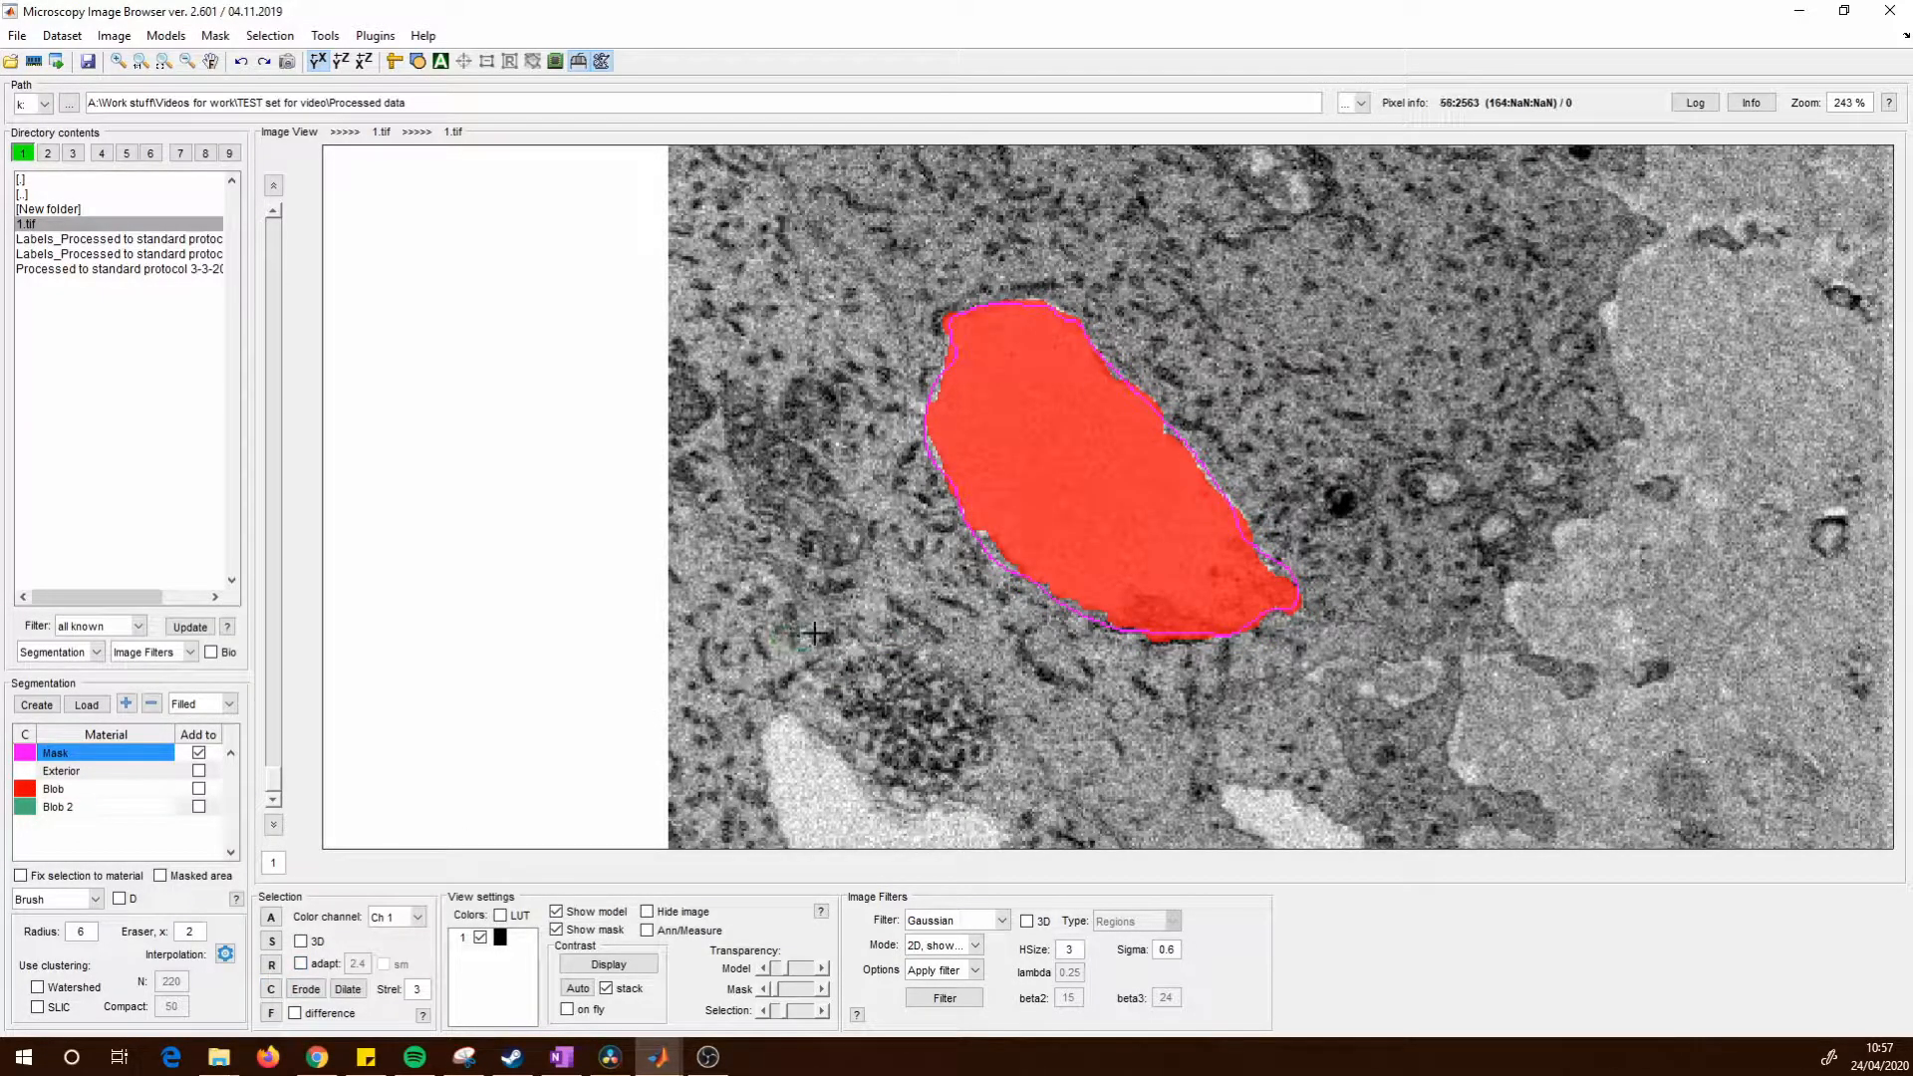
Outline the tall white vesicle beside the tissue edge with the brush, fill it, and assign it to Blob 2.
drag(1073, 539, 940, 696)
drag(1049, 537, 907, 756)
drag(930, 453, 750, 483)
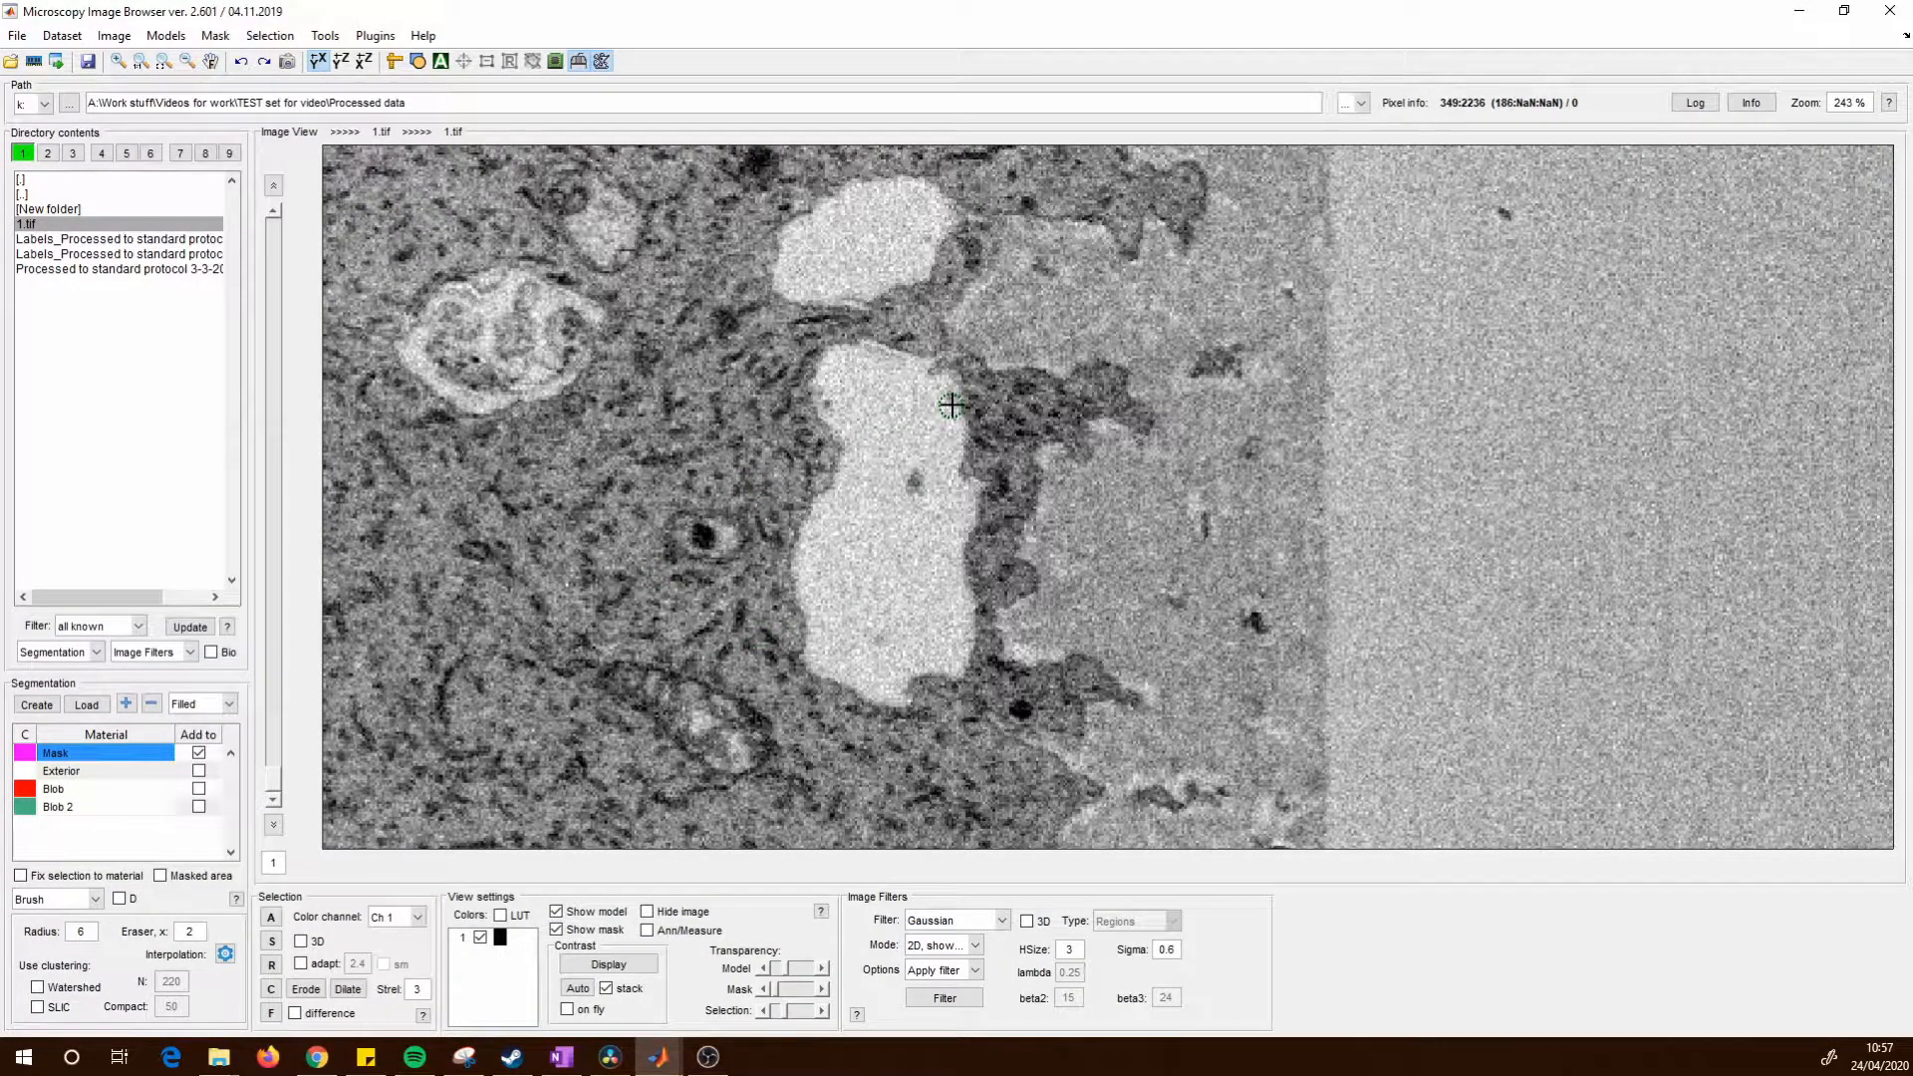
mouse_move(948, 400)
mouse_down()
mouse_move(841, 354)
mouse_move(829, 404)
mouse_move(822, 386)
mouse_move(853, 458)
mouse_move(799, 570)
mouse_move(821, 653)
mouse_move(873, 688)
mouse_move(961, 648)
mouse_move(947, 404)
mouse_up()
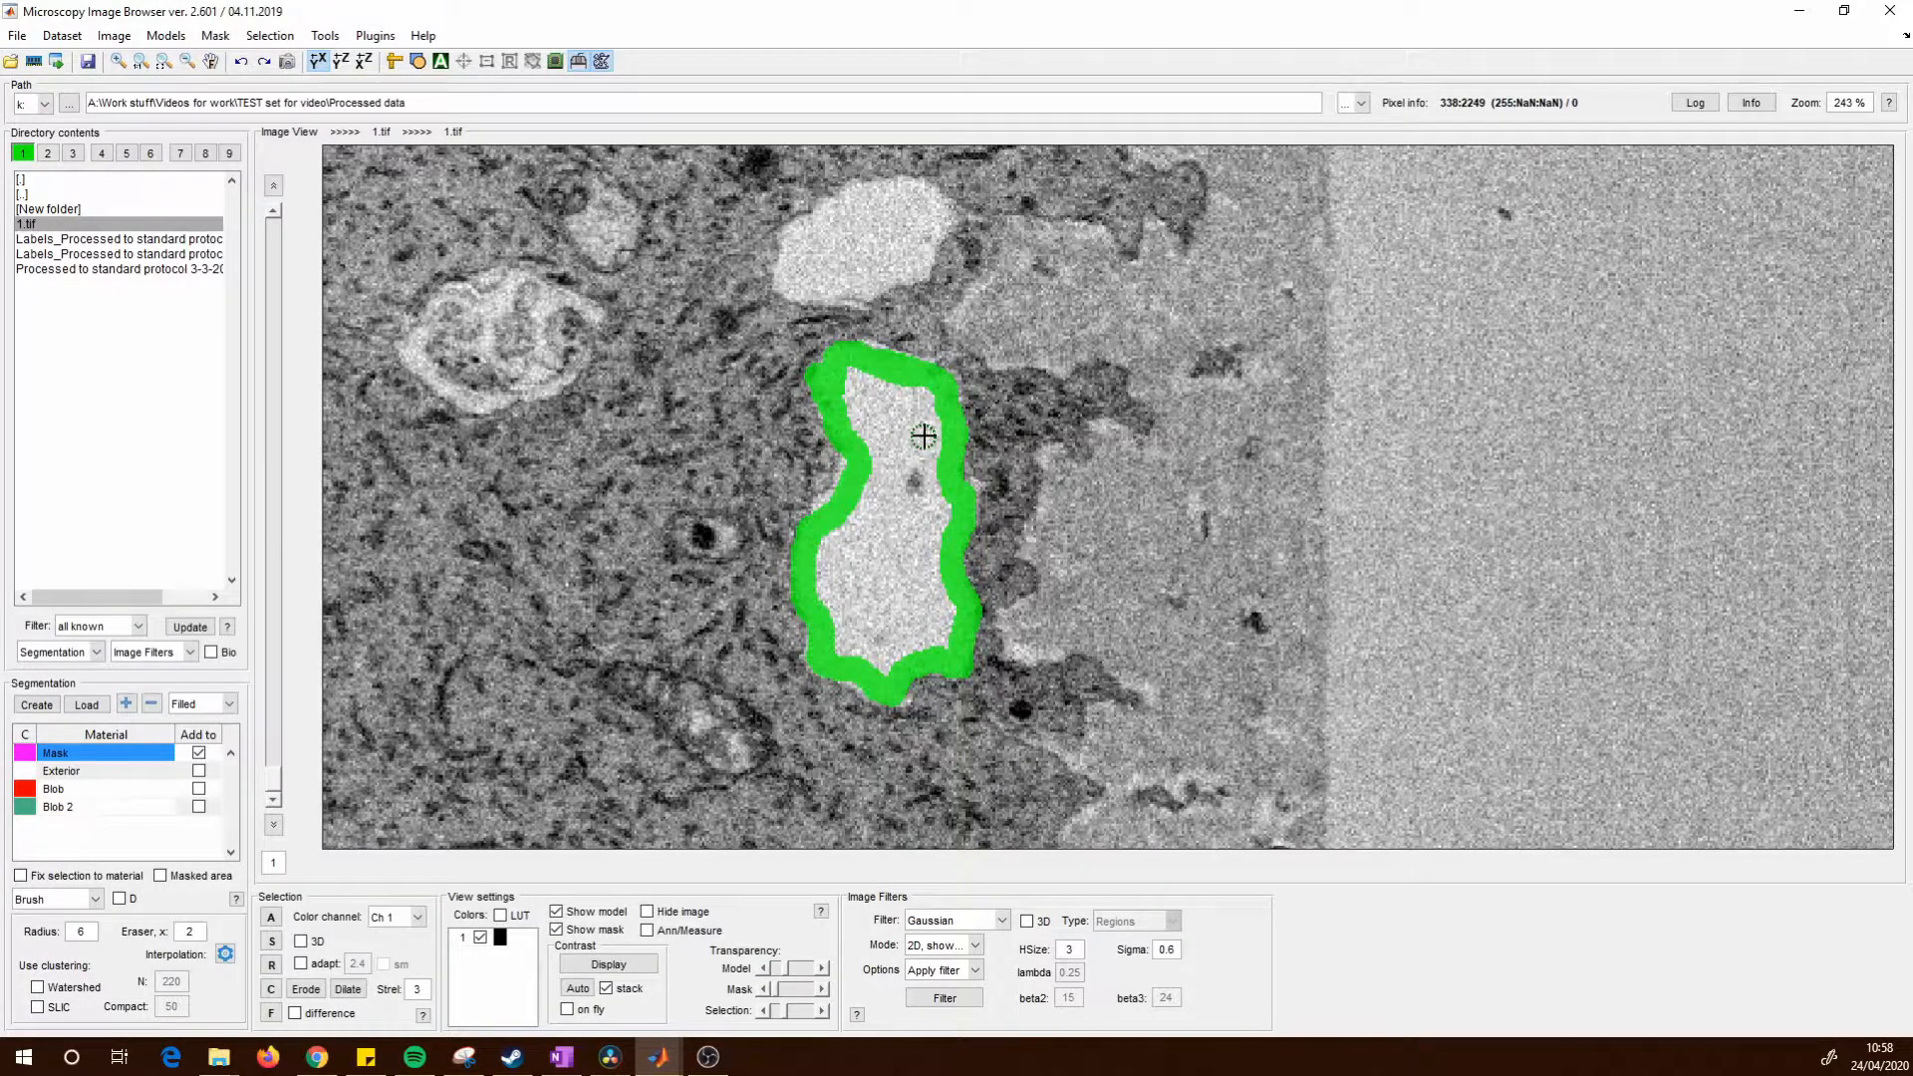
key(f)
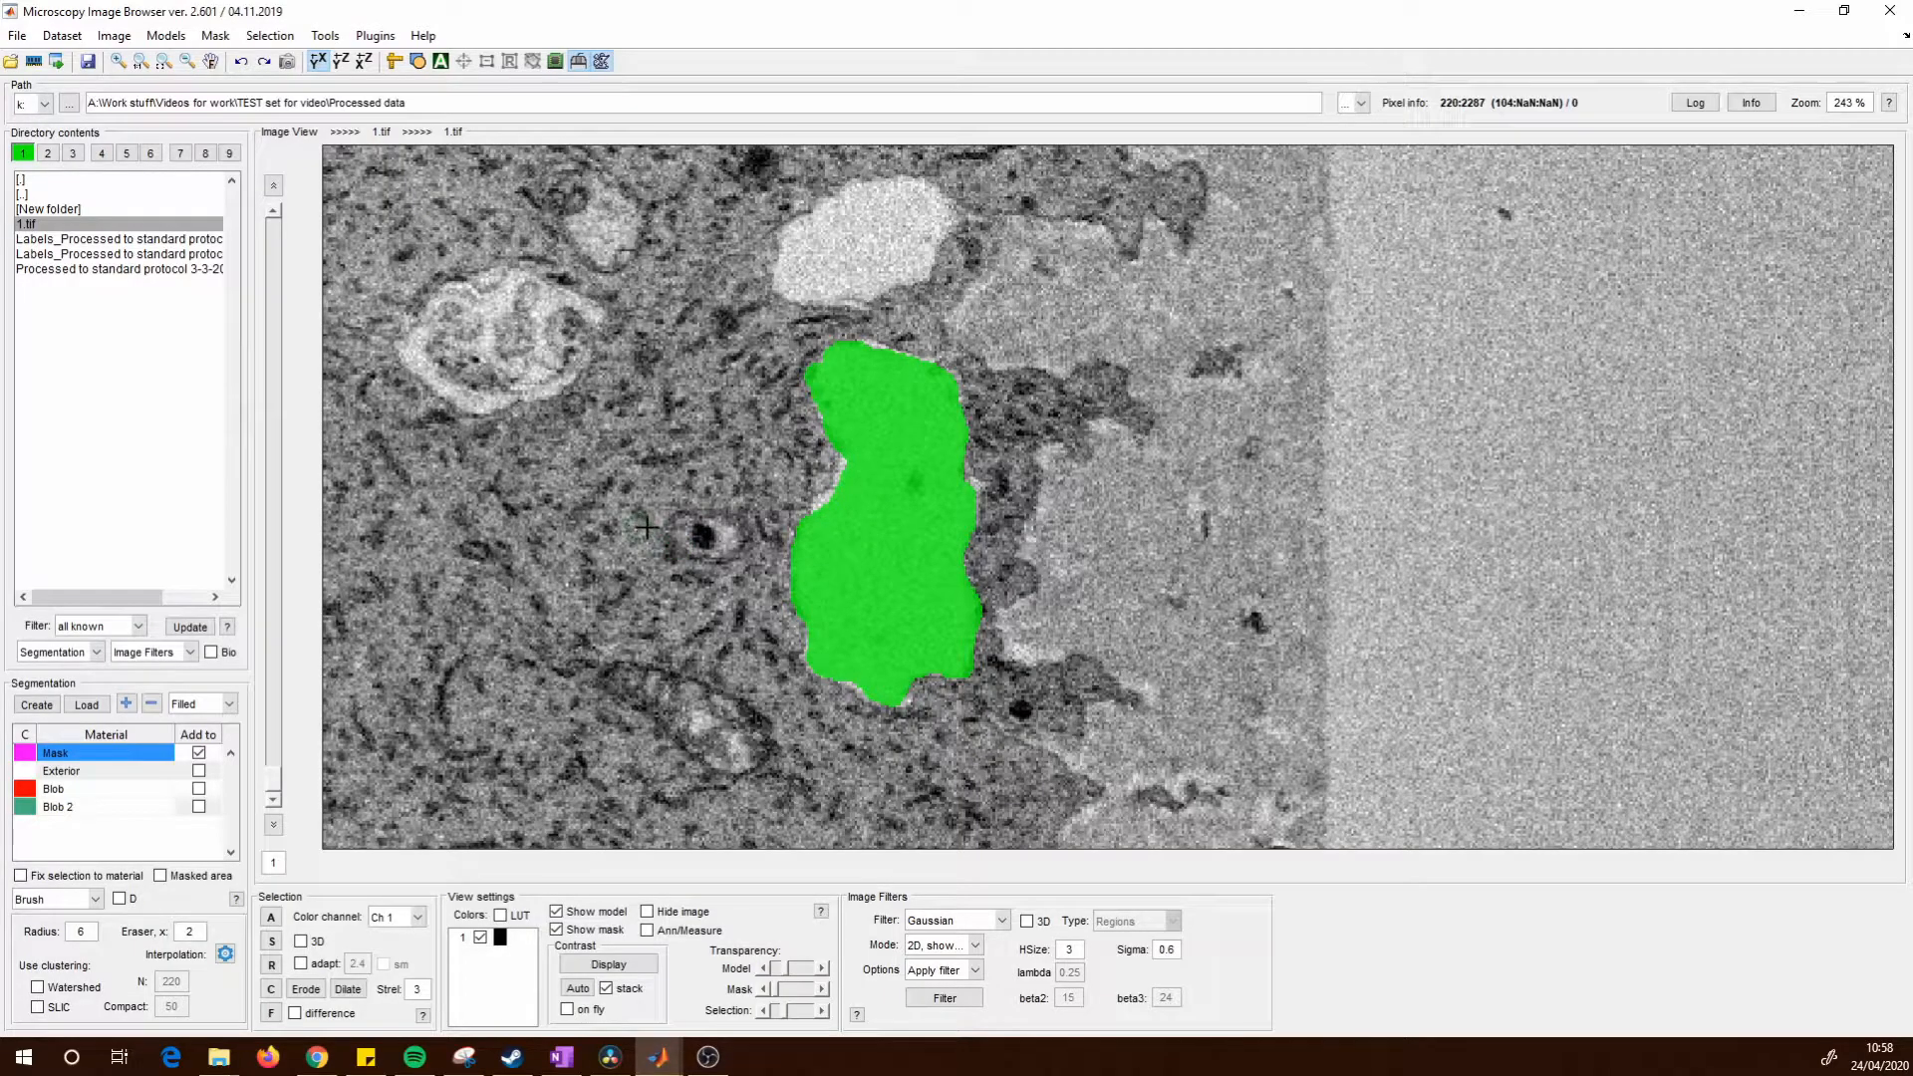
click(127, 803)
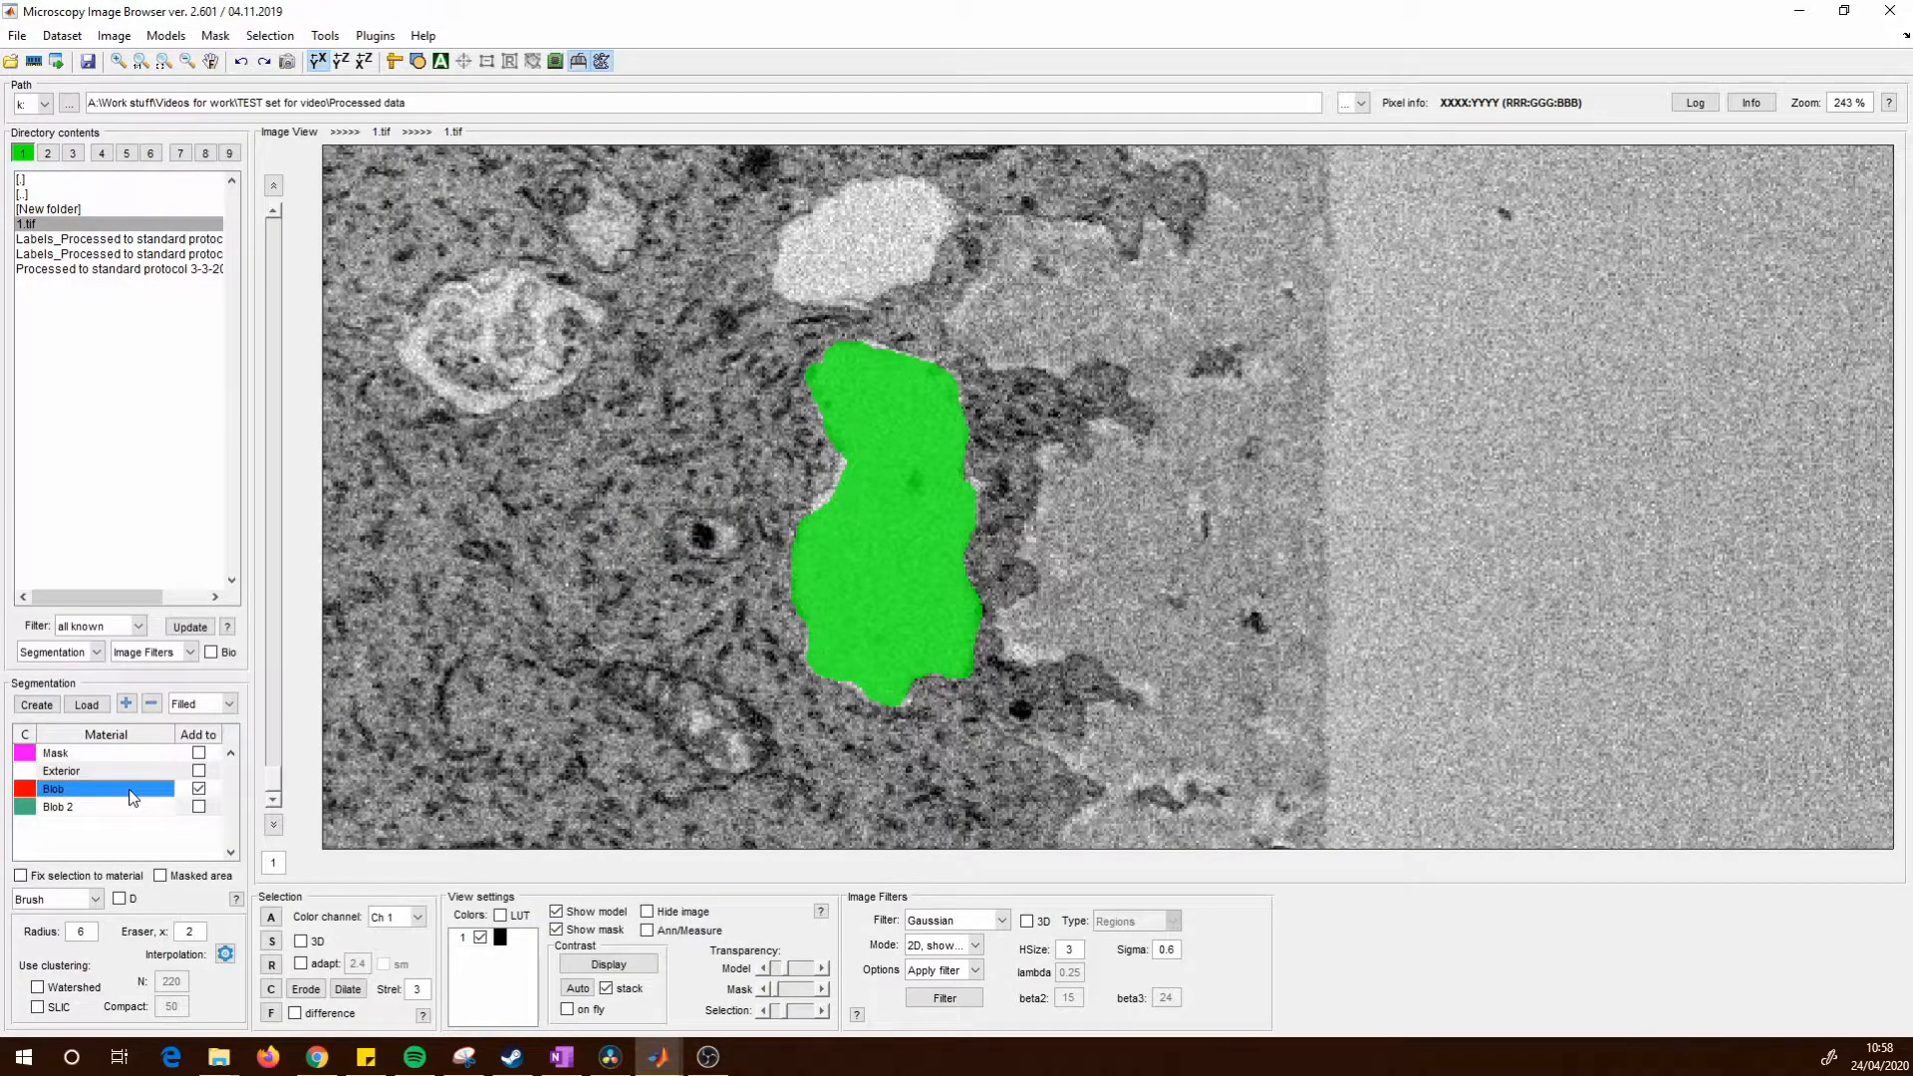
key(a)
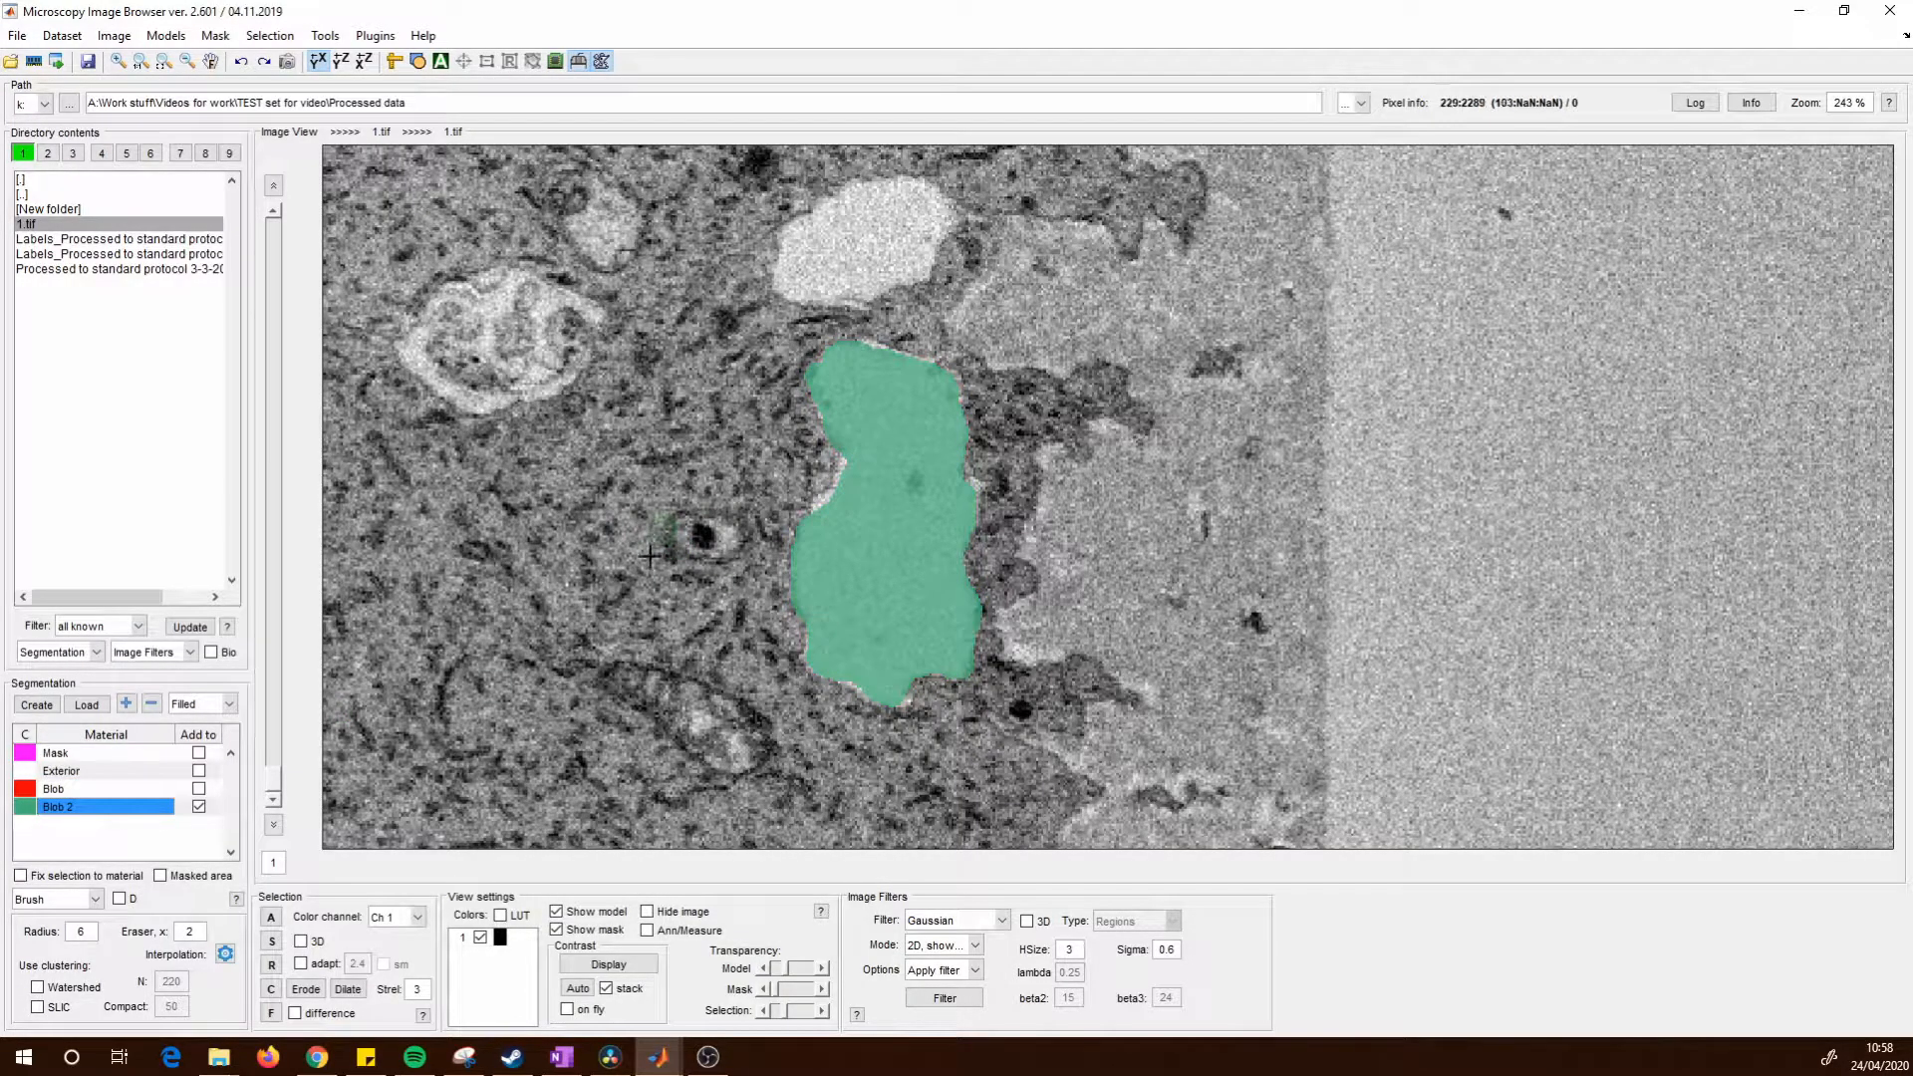
mouse_move(583, 627)
mouse_down()
mouse_move(620, 568)
mouse_move(553, 610)
mouse_up()
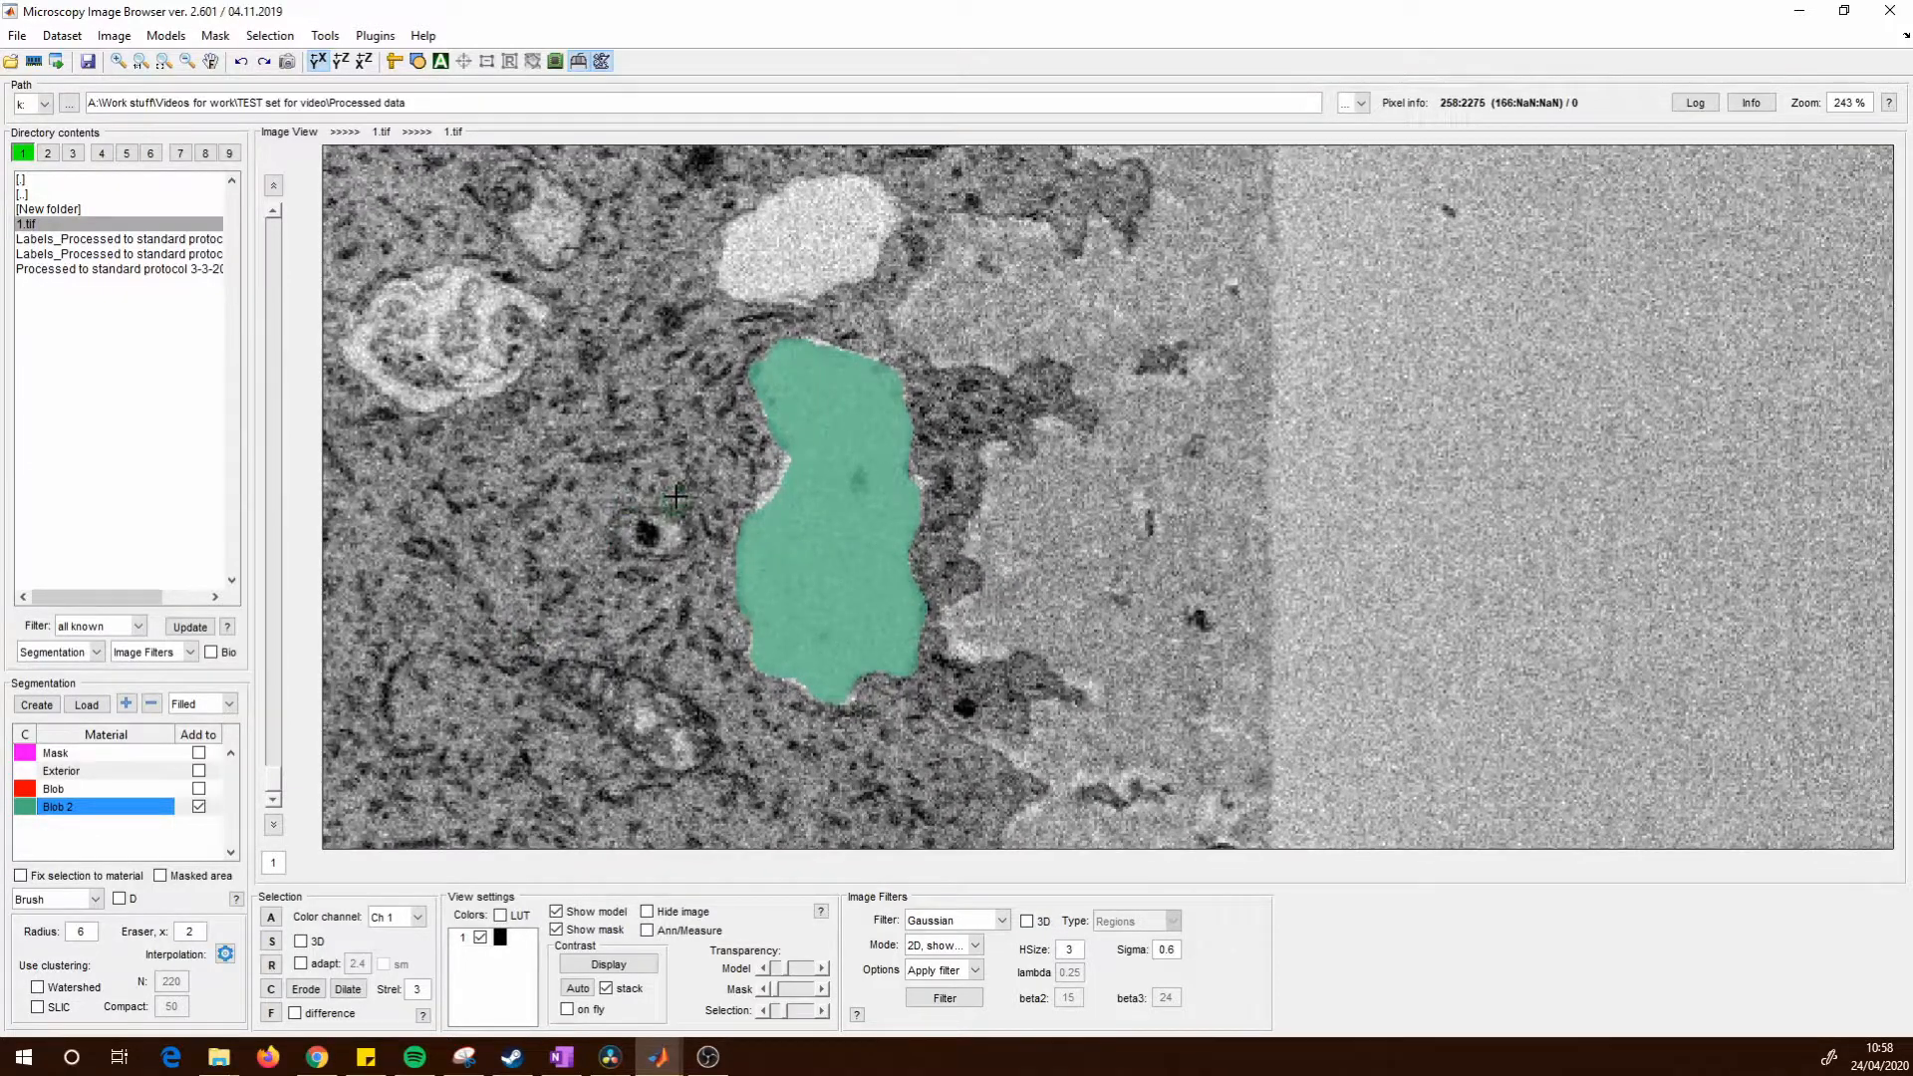
drag(678, 519, 762, 574)
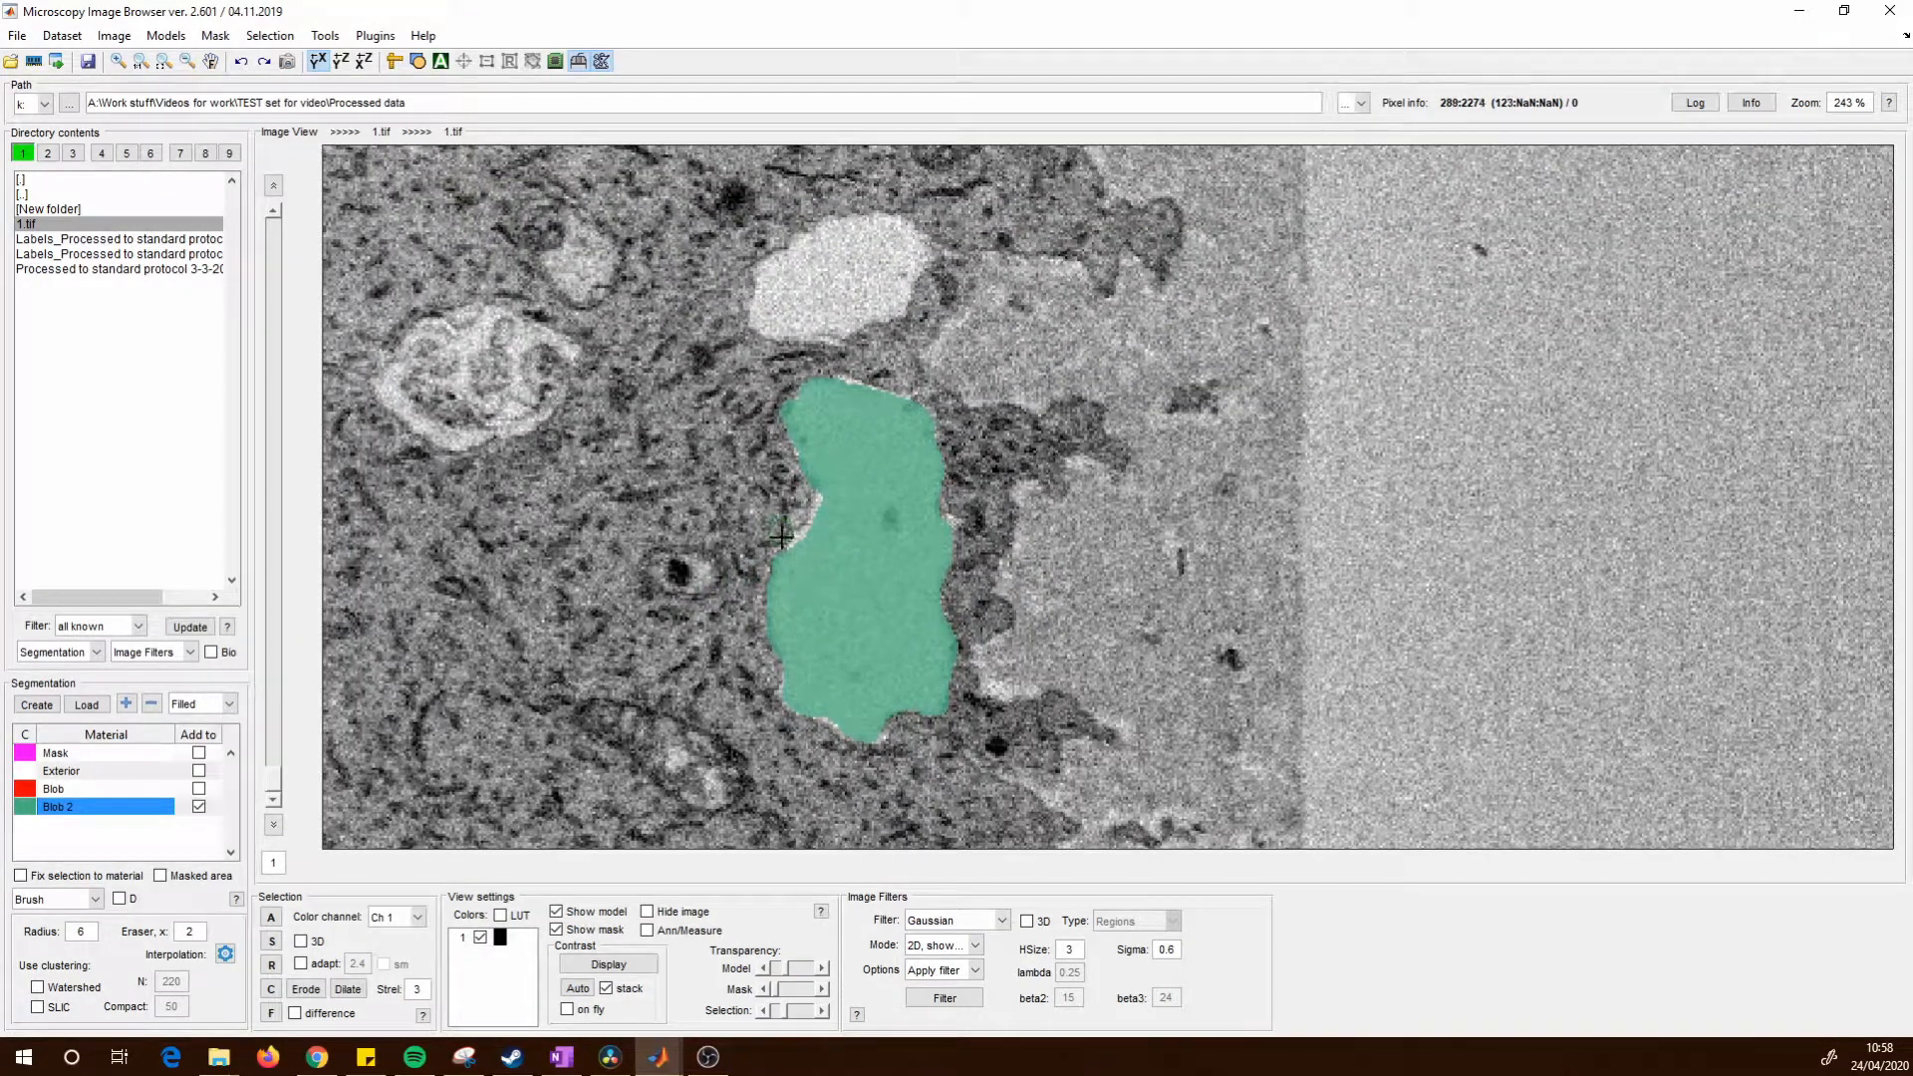
Add a small brush patch beside the tall vesicle to Blob 2, undo the addition, and redo it.
drag(789, 589, 735, 588)
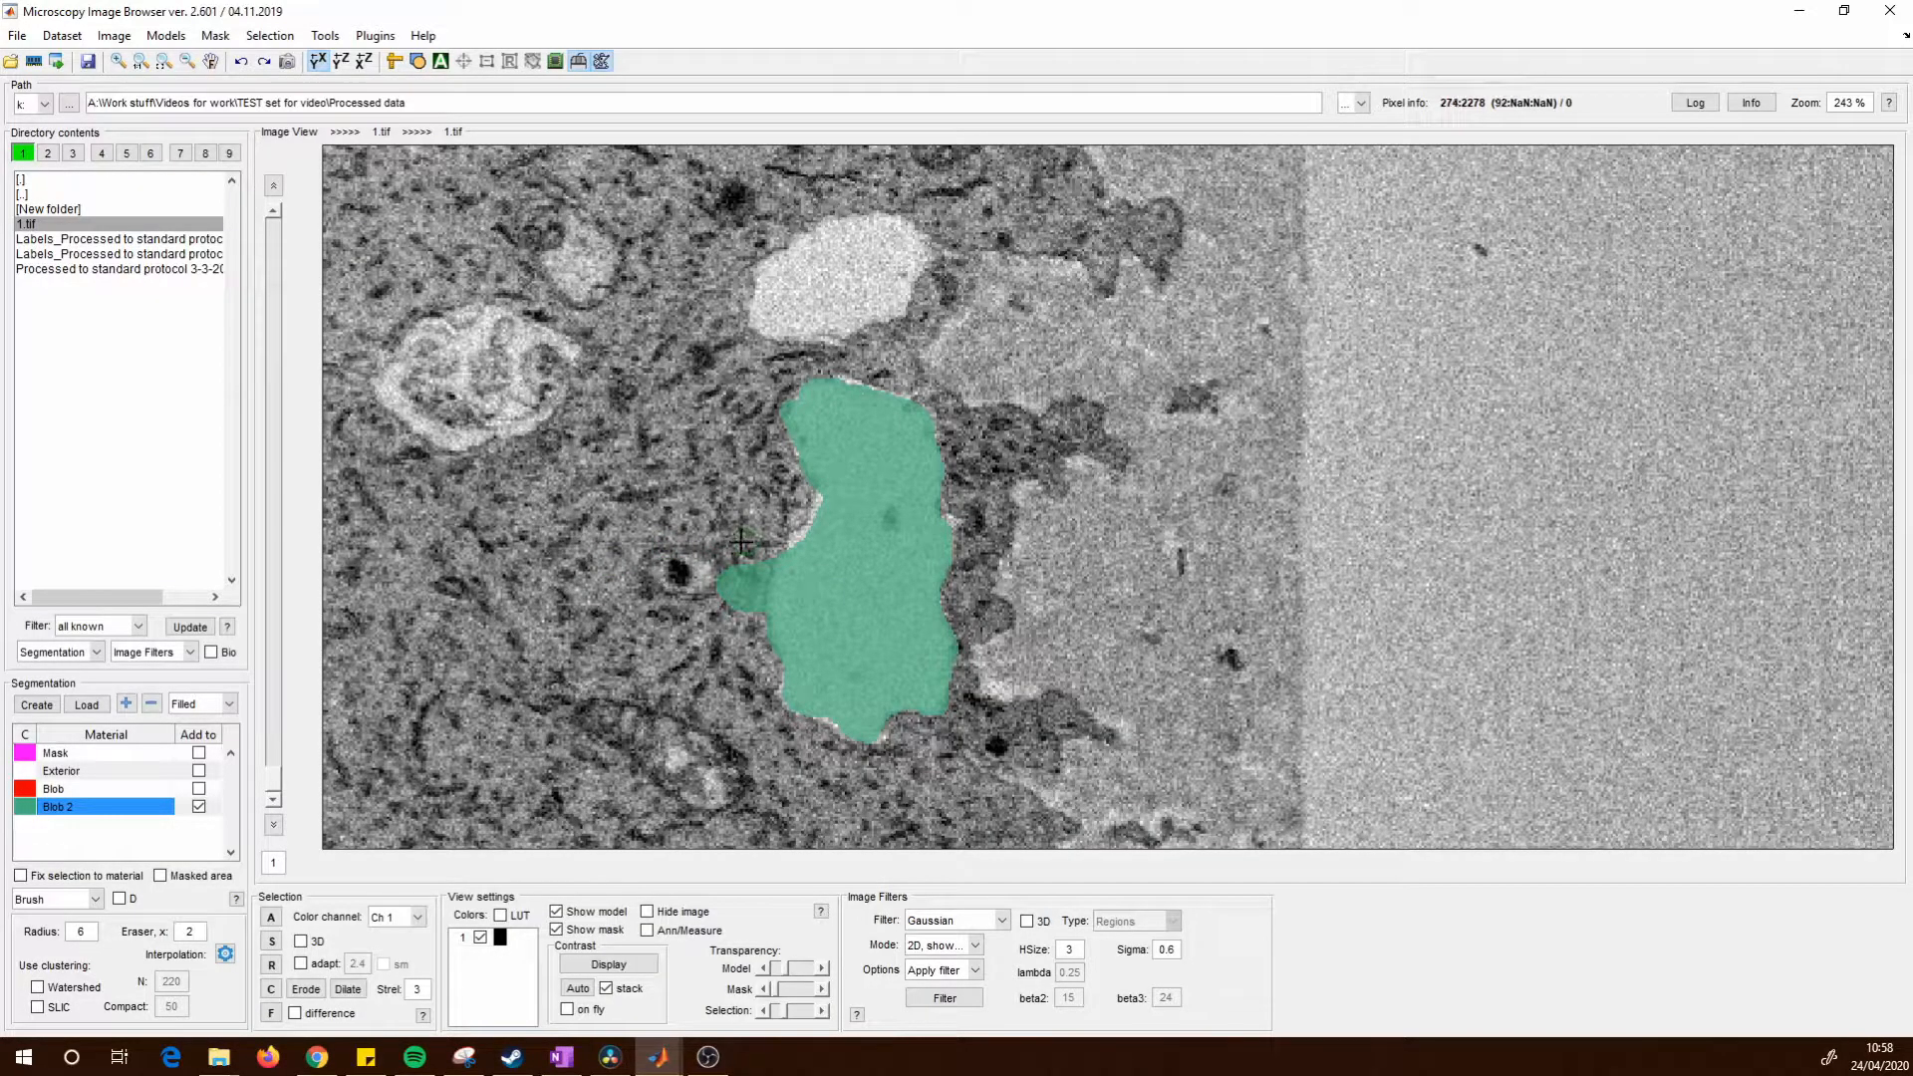
key(ctrl)
key(ctrl+z)
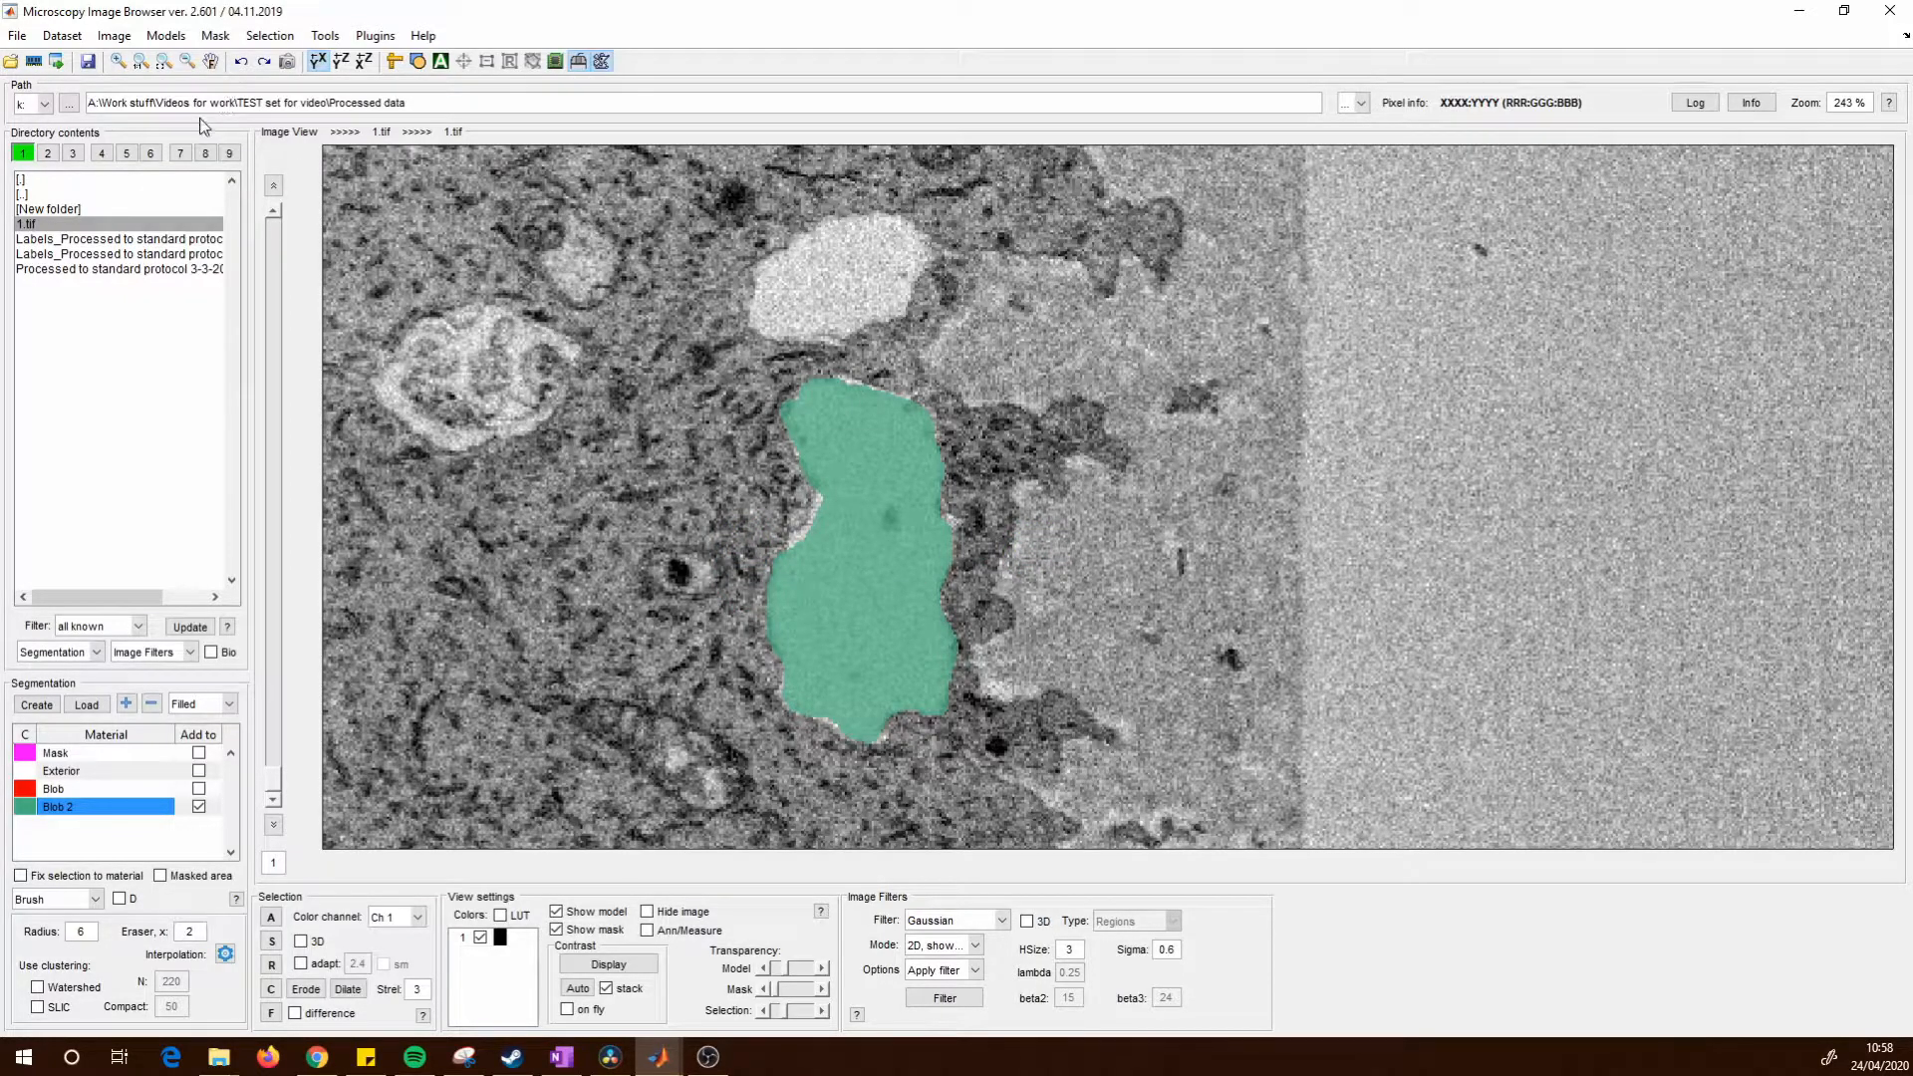
click(264, 61)
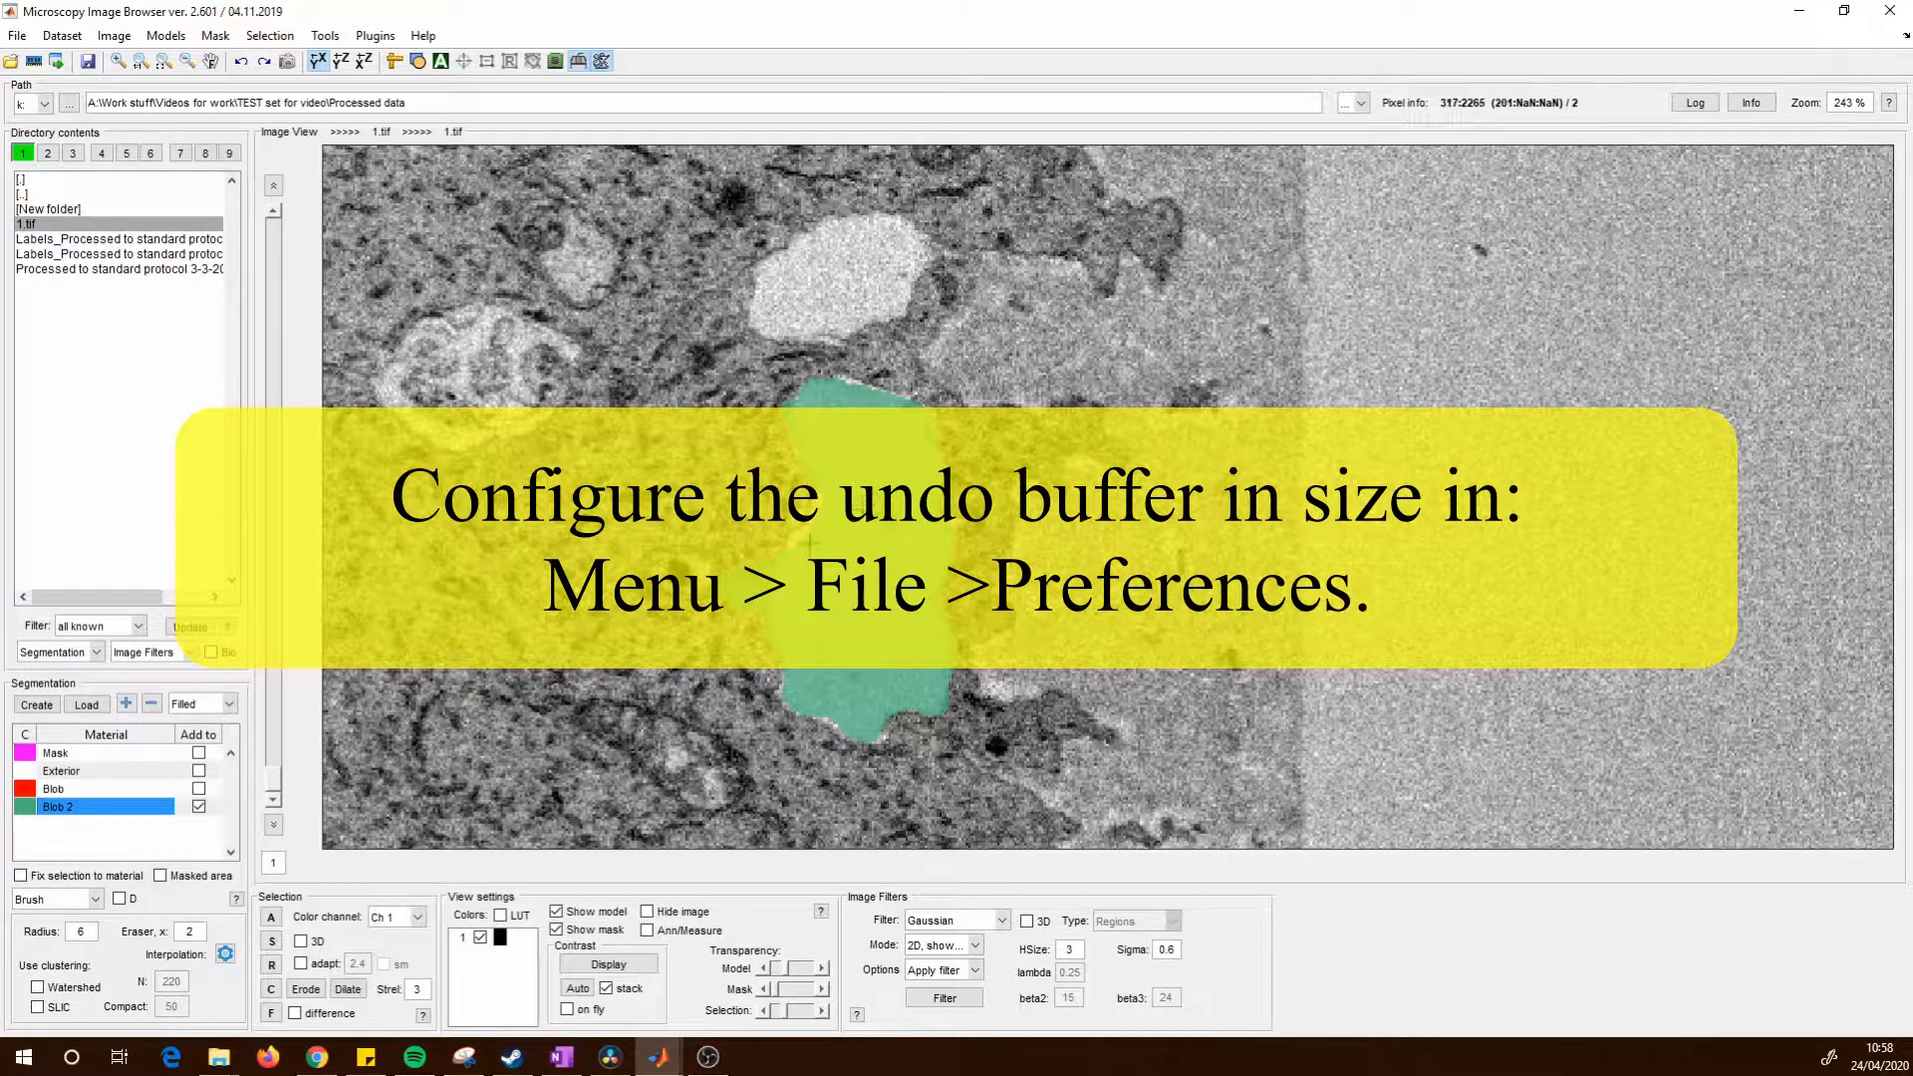
Outline the extra Blob 2 patch beside the tall vesicle with the brush, fill the selection, and subtract it from Blob 2.
mouse_move(772, 539)
mouse_down()
mouse_move(749, 621)
mouse_move(696, 638)
mouse_move(683, 573)
mouse_move(742, 525)
mouse_move(767, 536)
mouse_up()
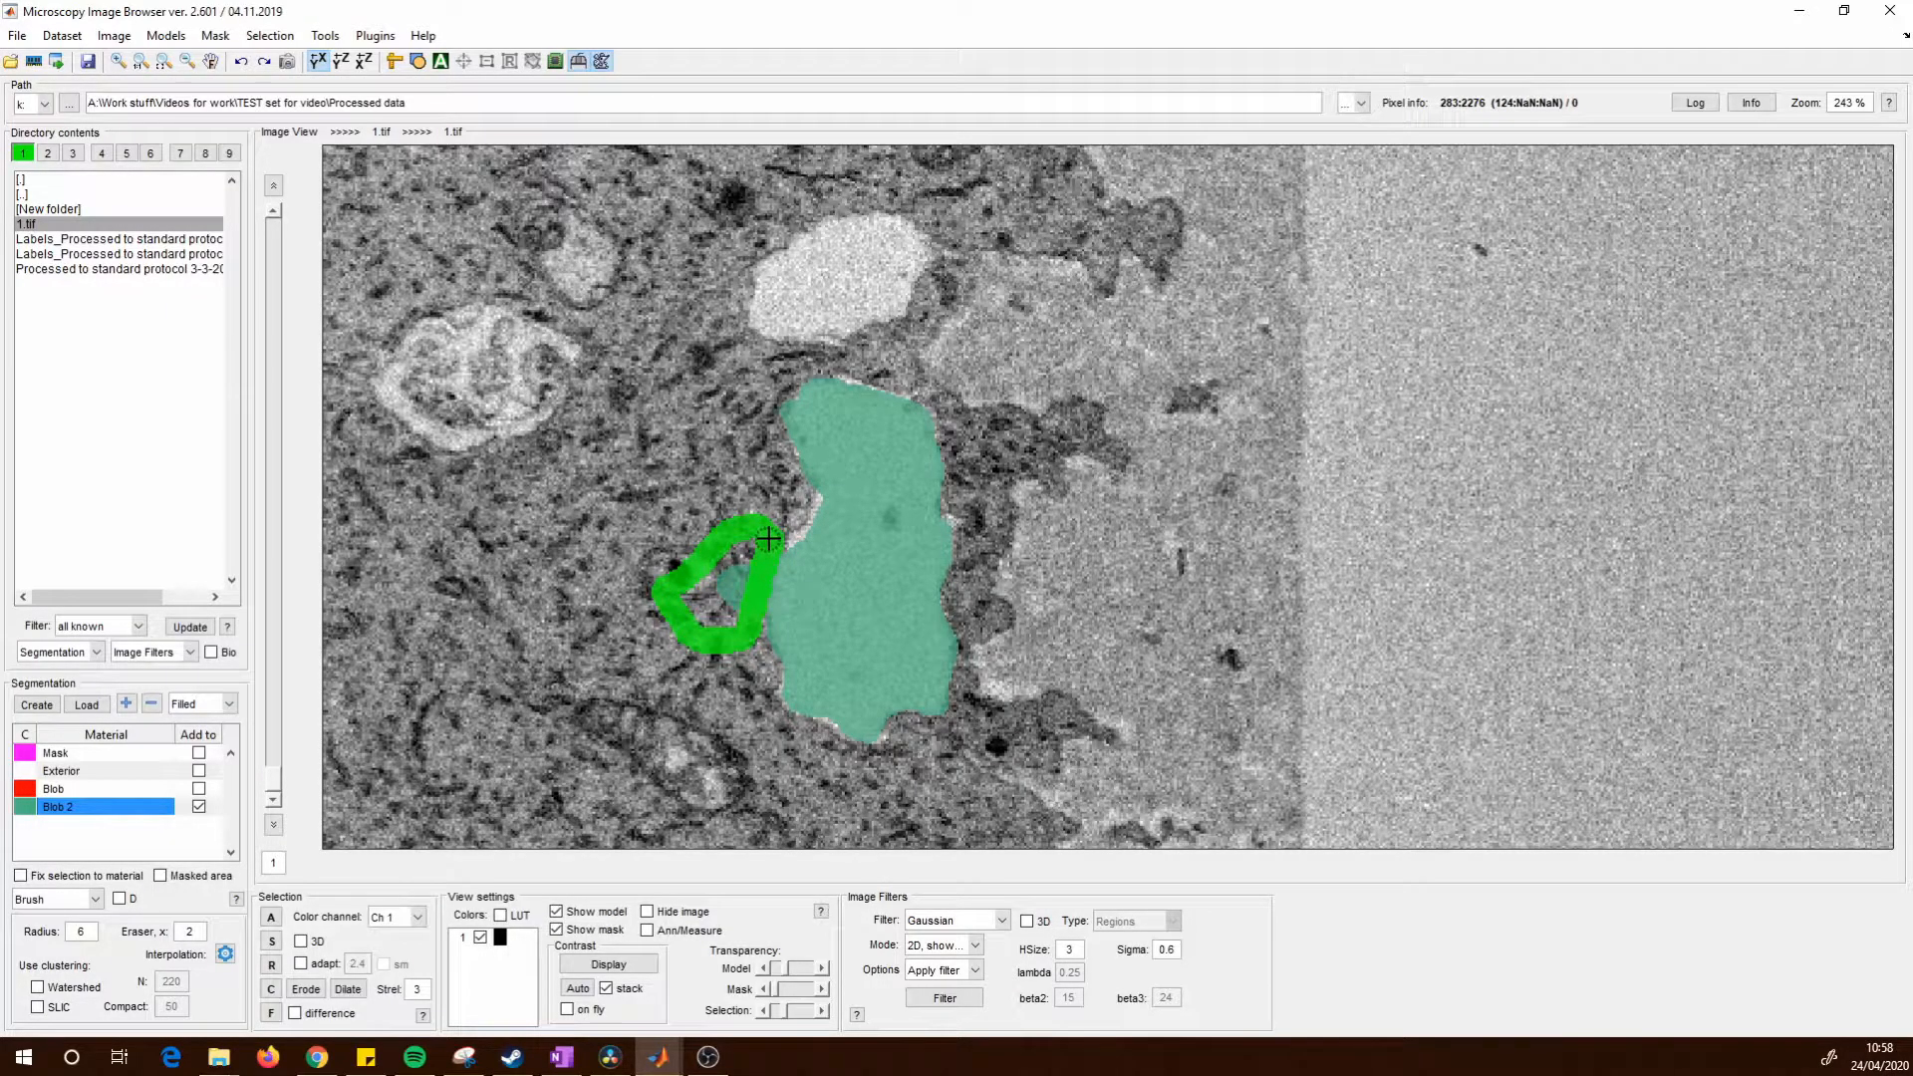
key(f)
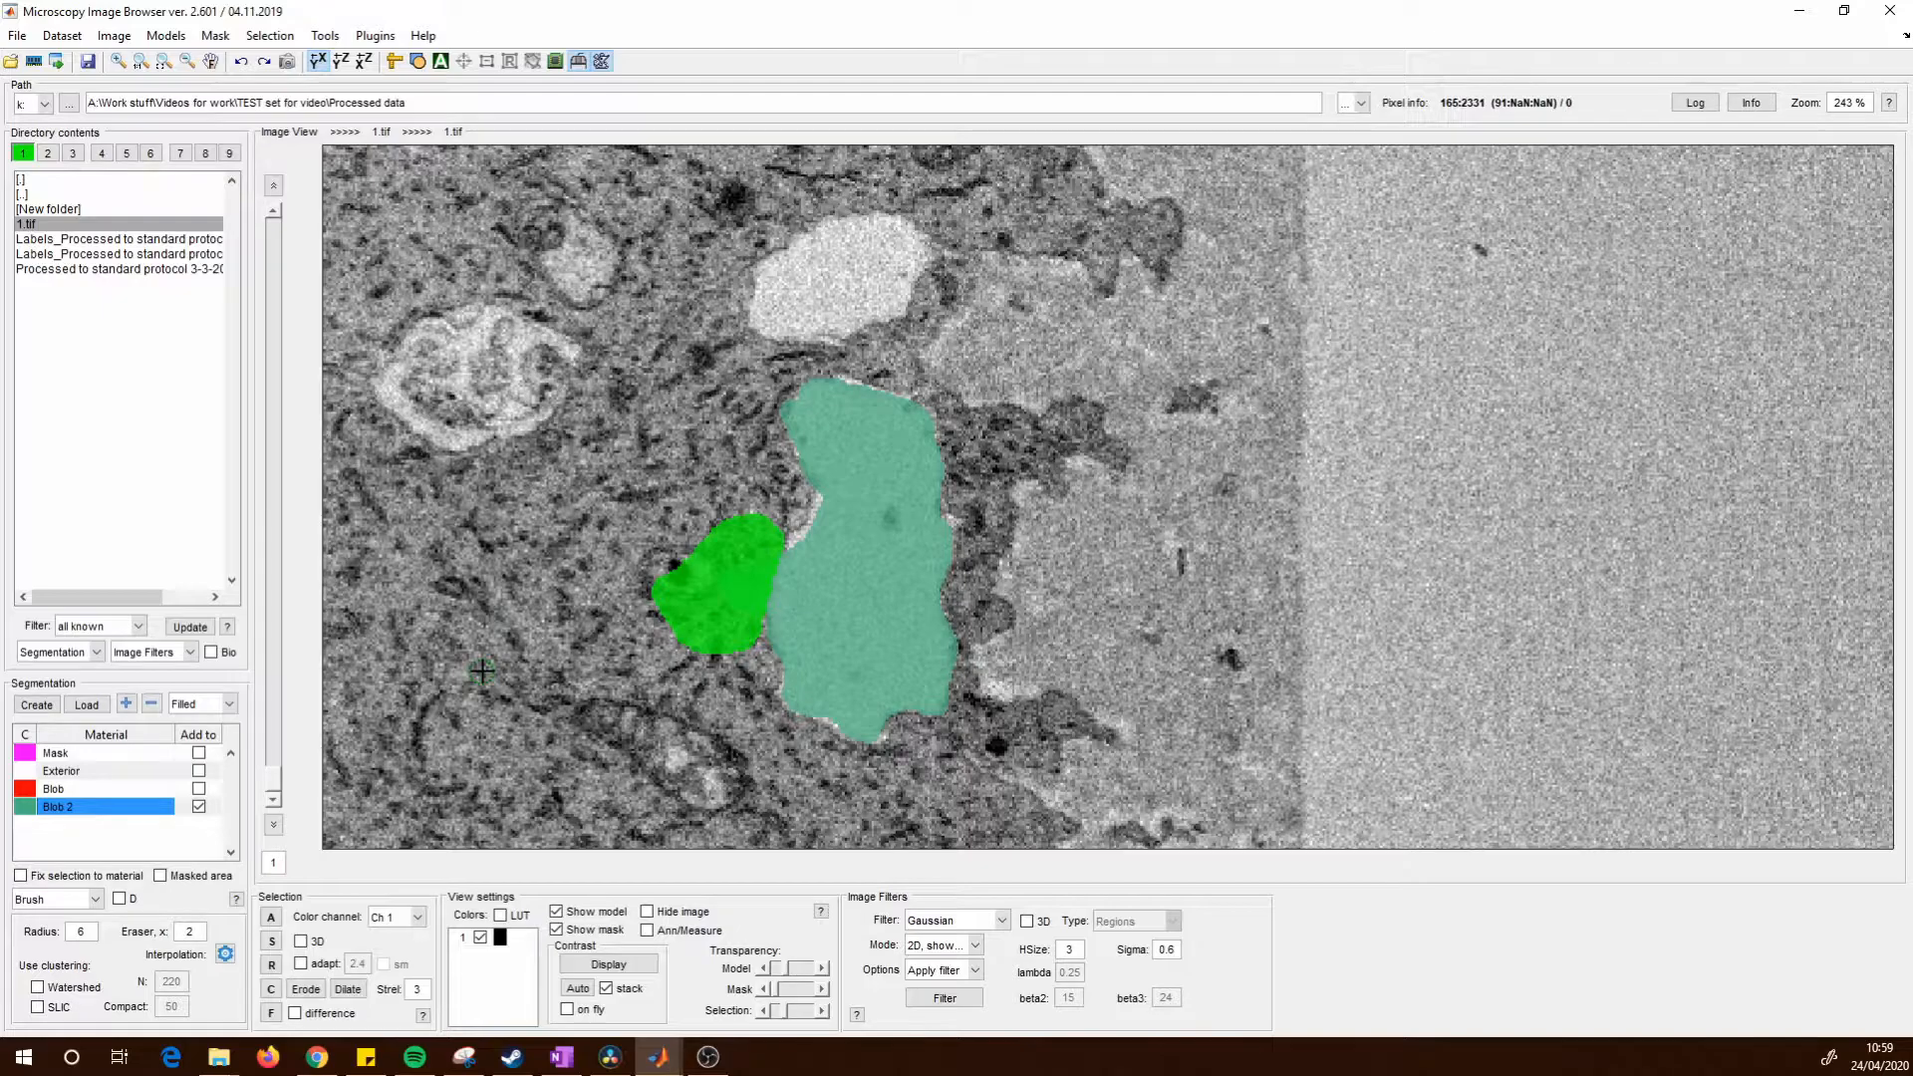
key(c)
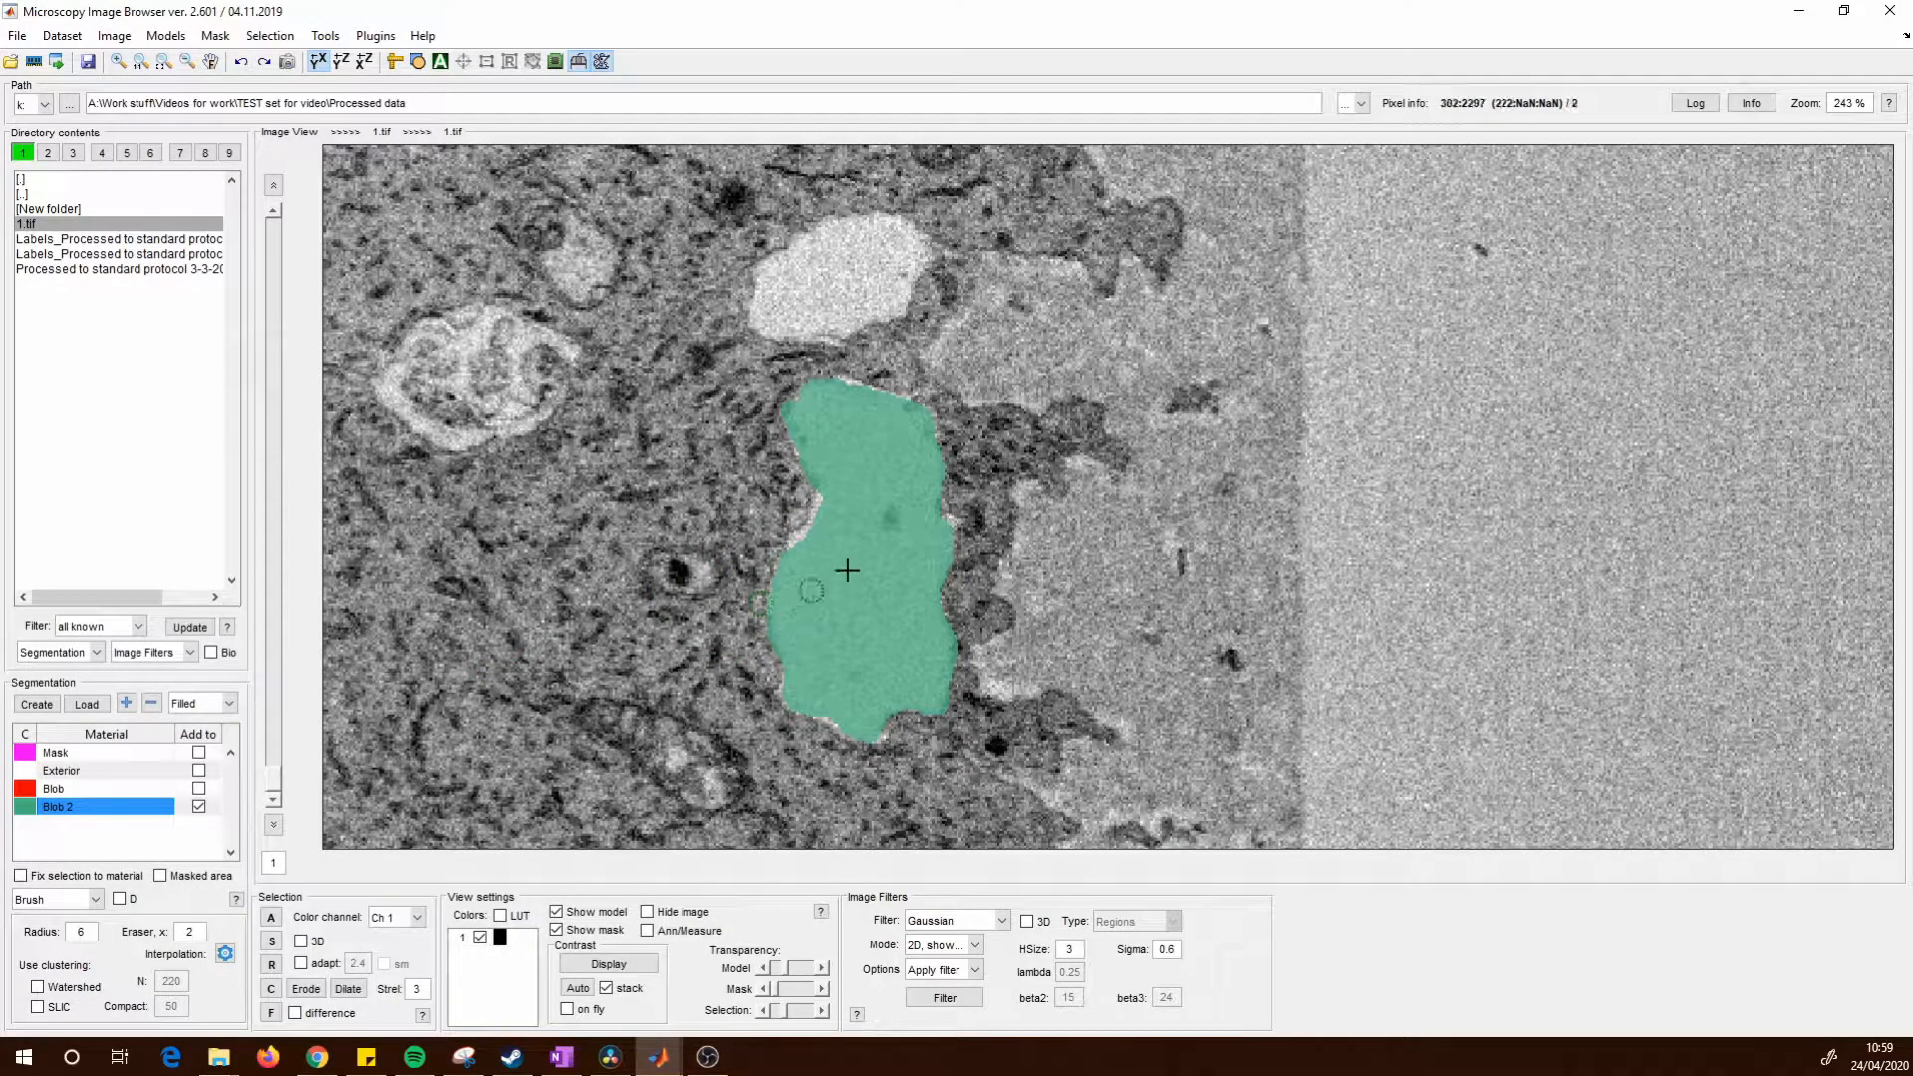
Subtract a vertical and a diagonal brush stroke from the tall Blob 2 area, hiding the image only for the diagonal one.
drag(870, 435, 863, 674)
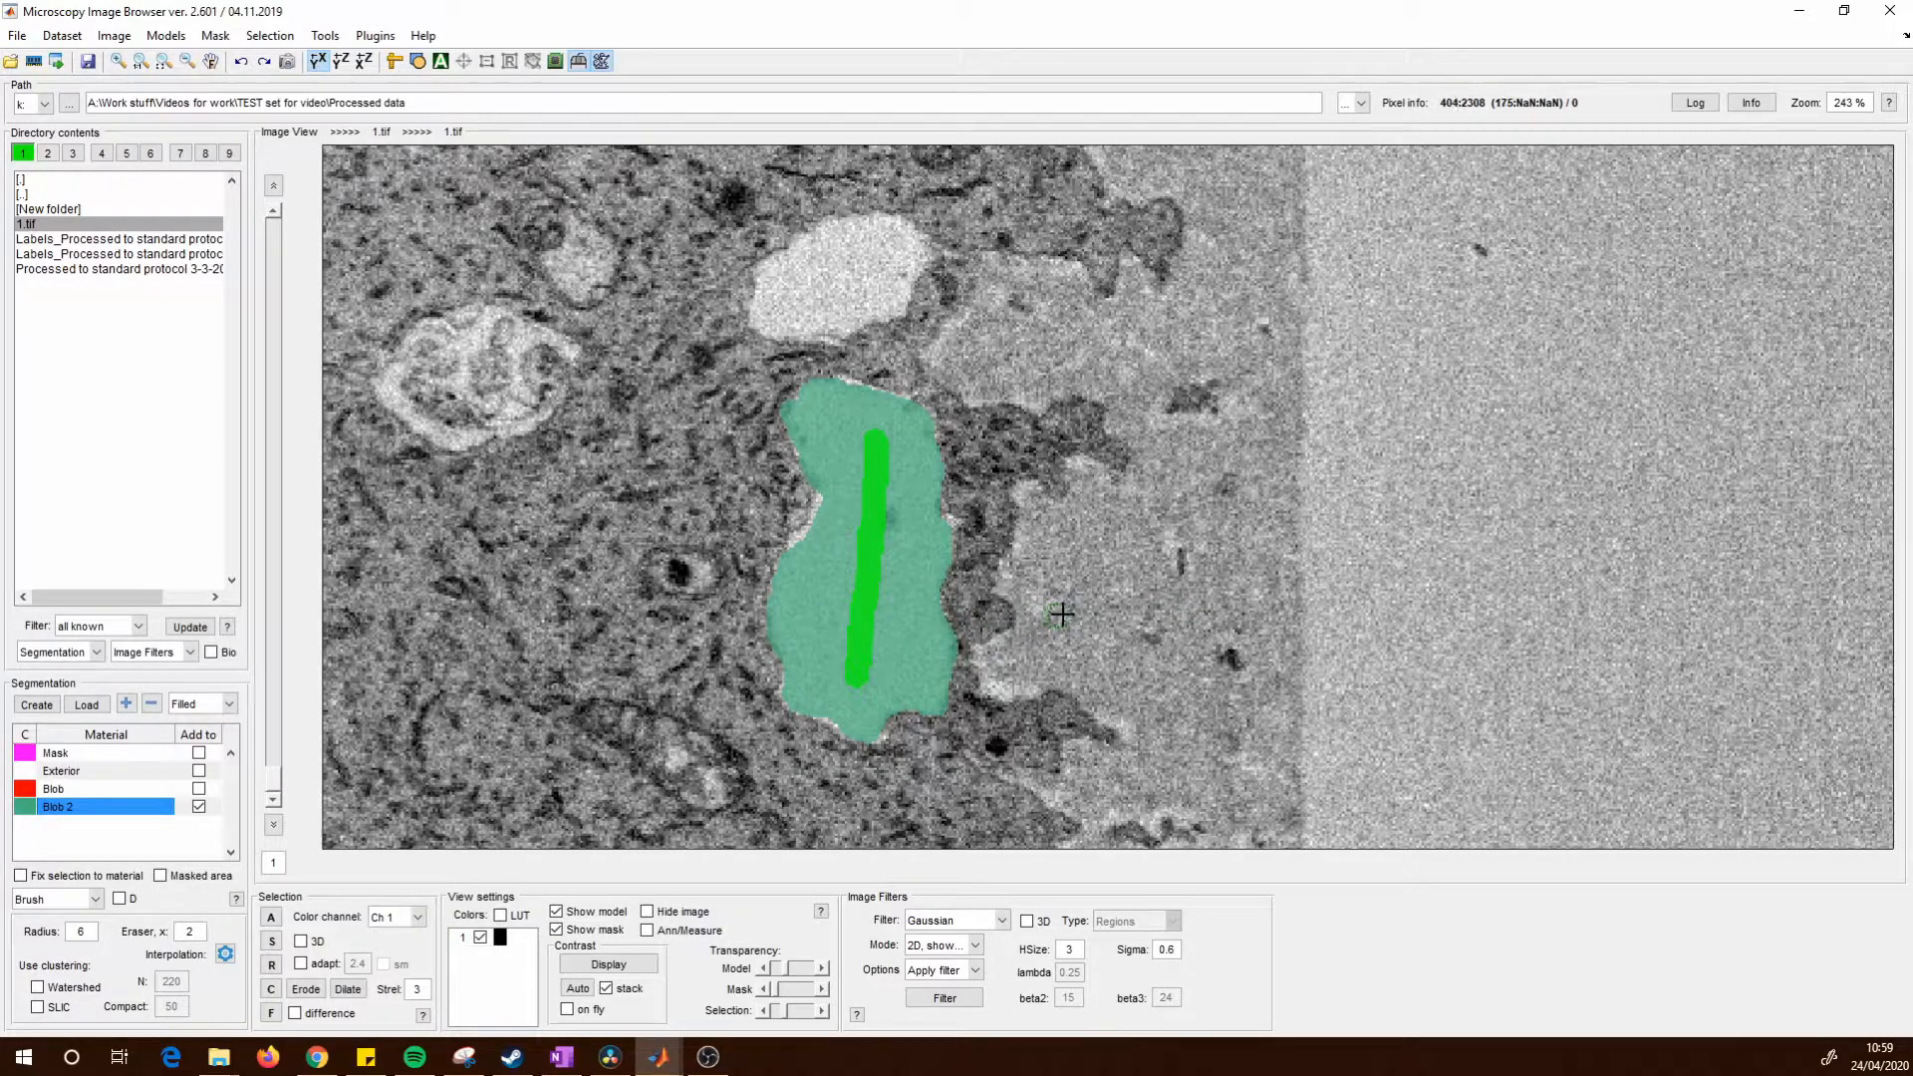
key(s)
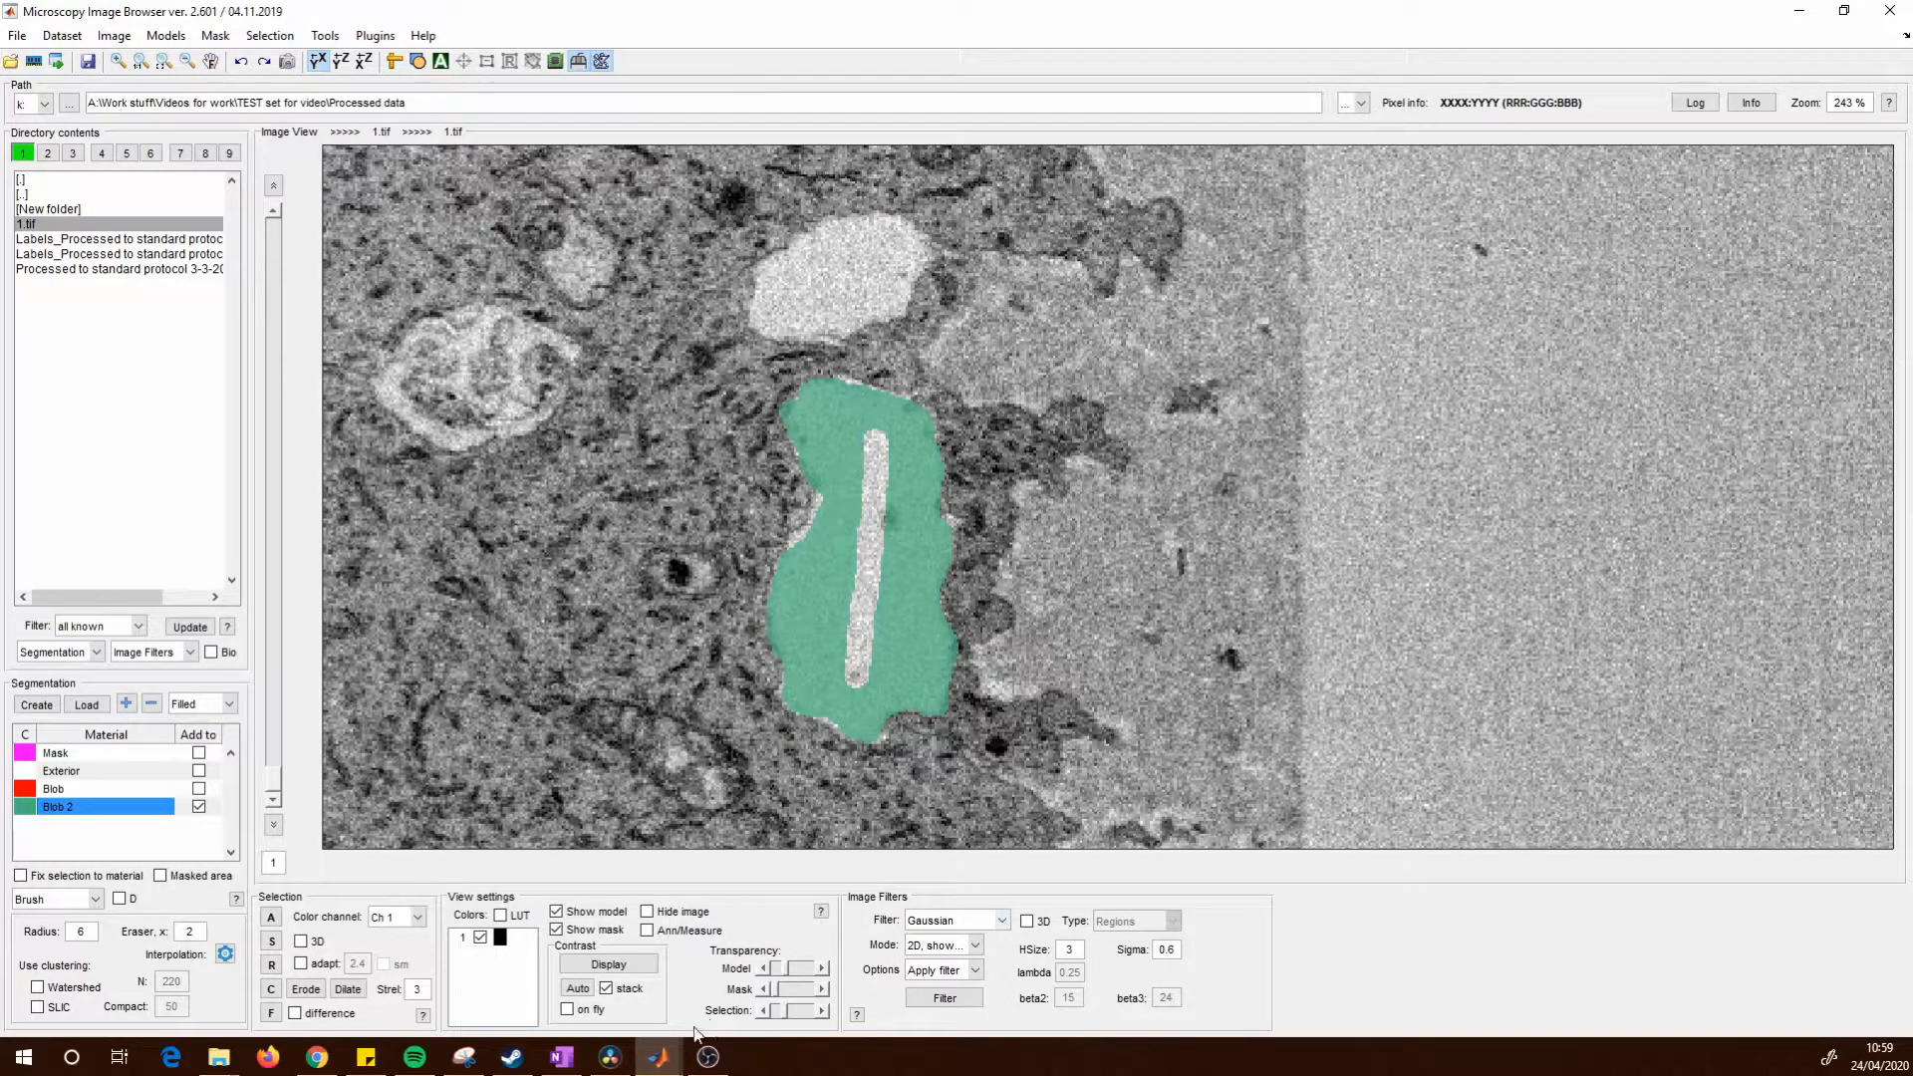
click(647, 912)
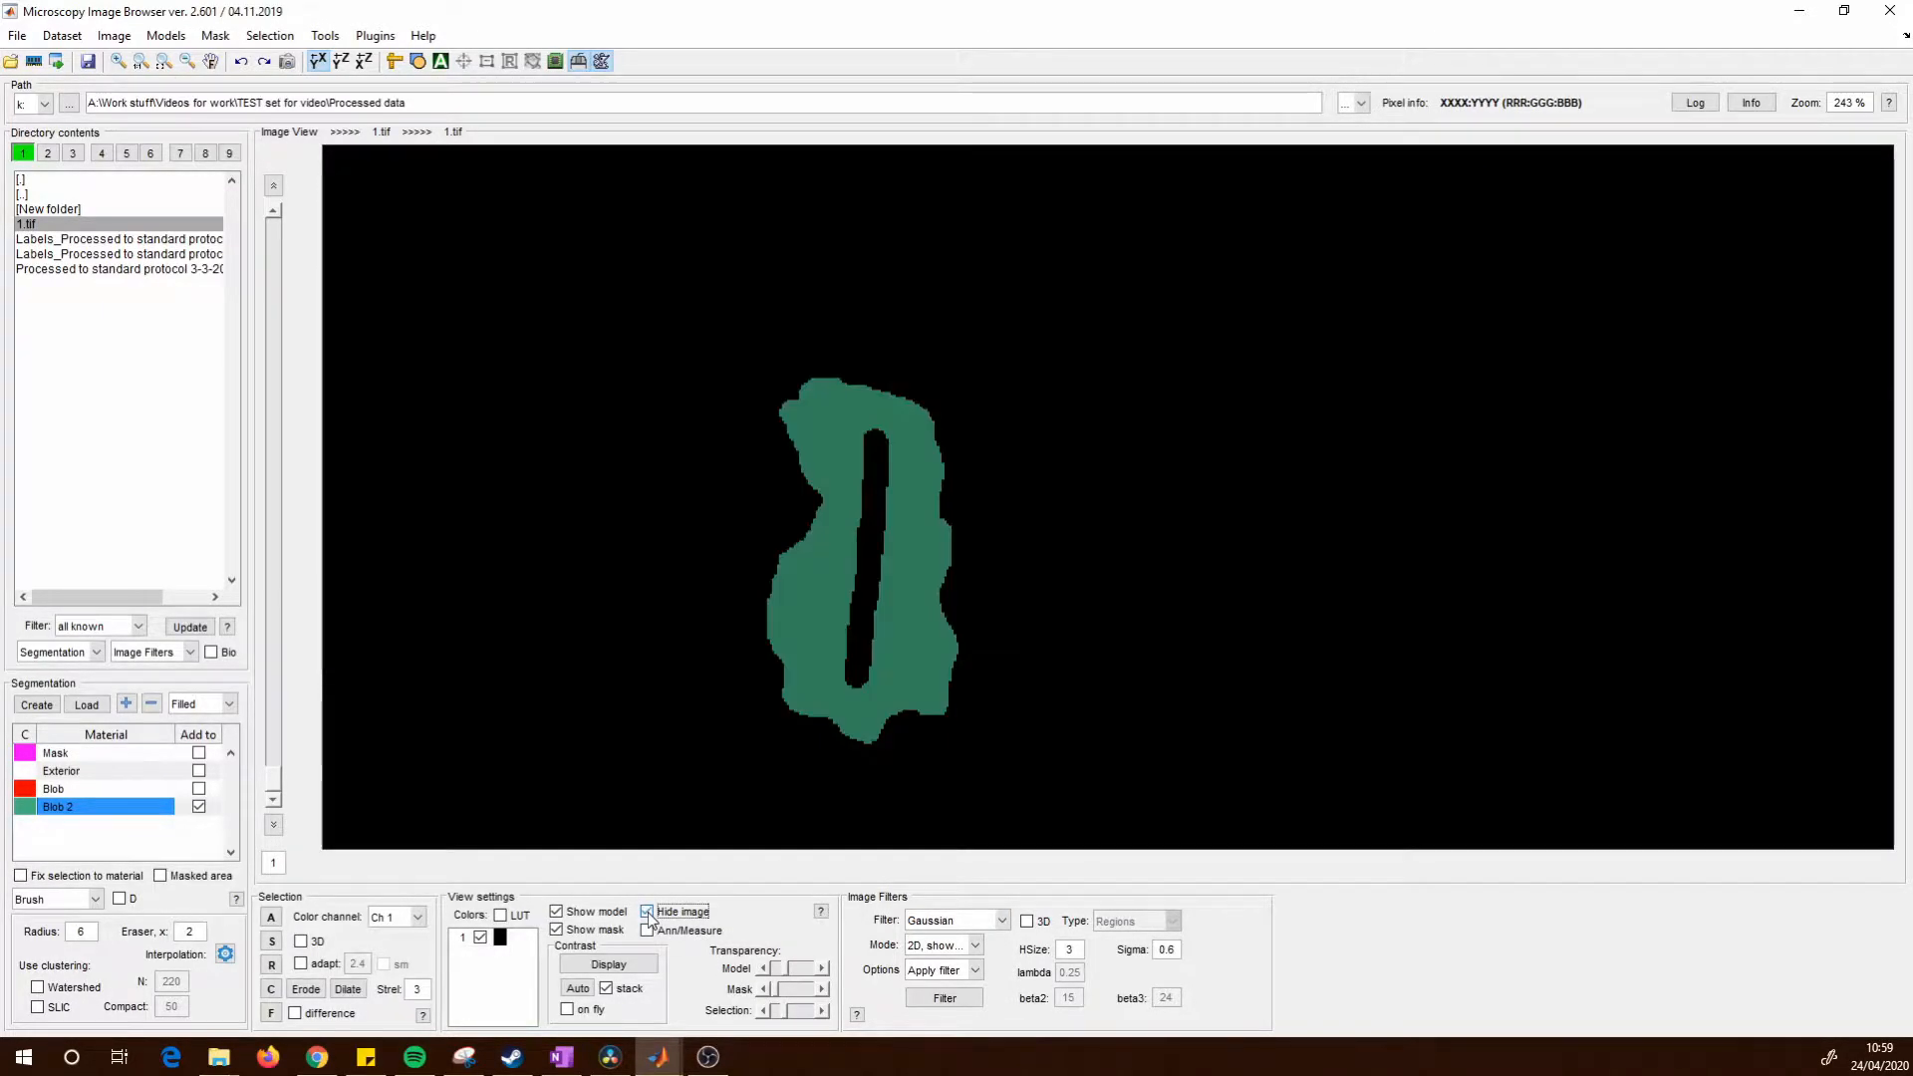
drag(824, 595, 912, 675)
key(s)
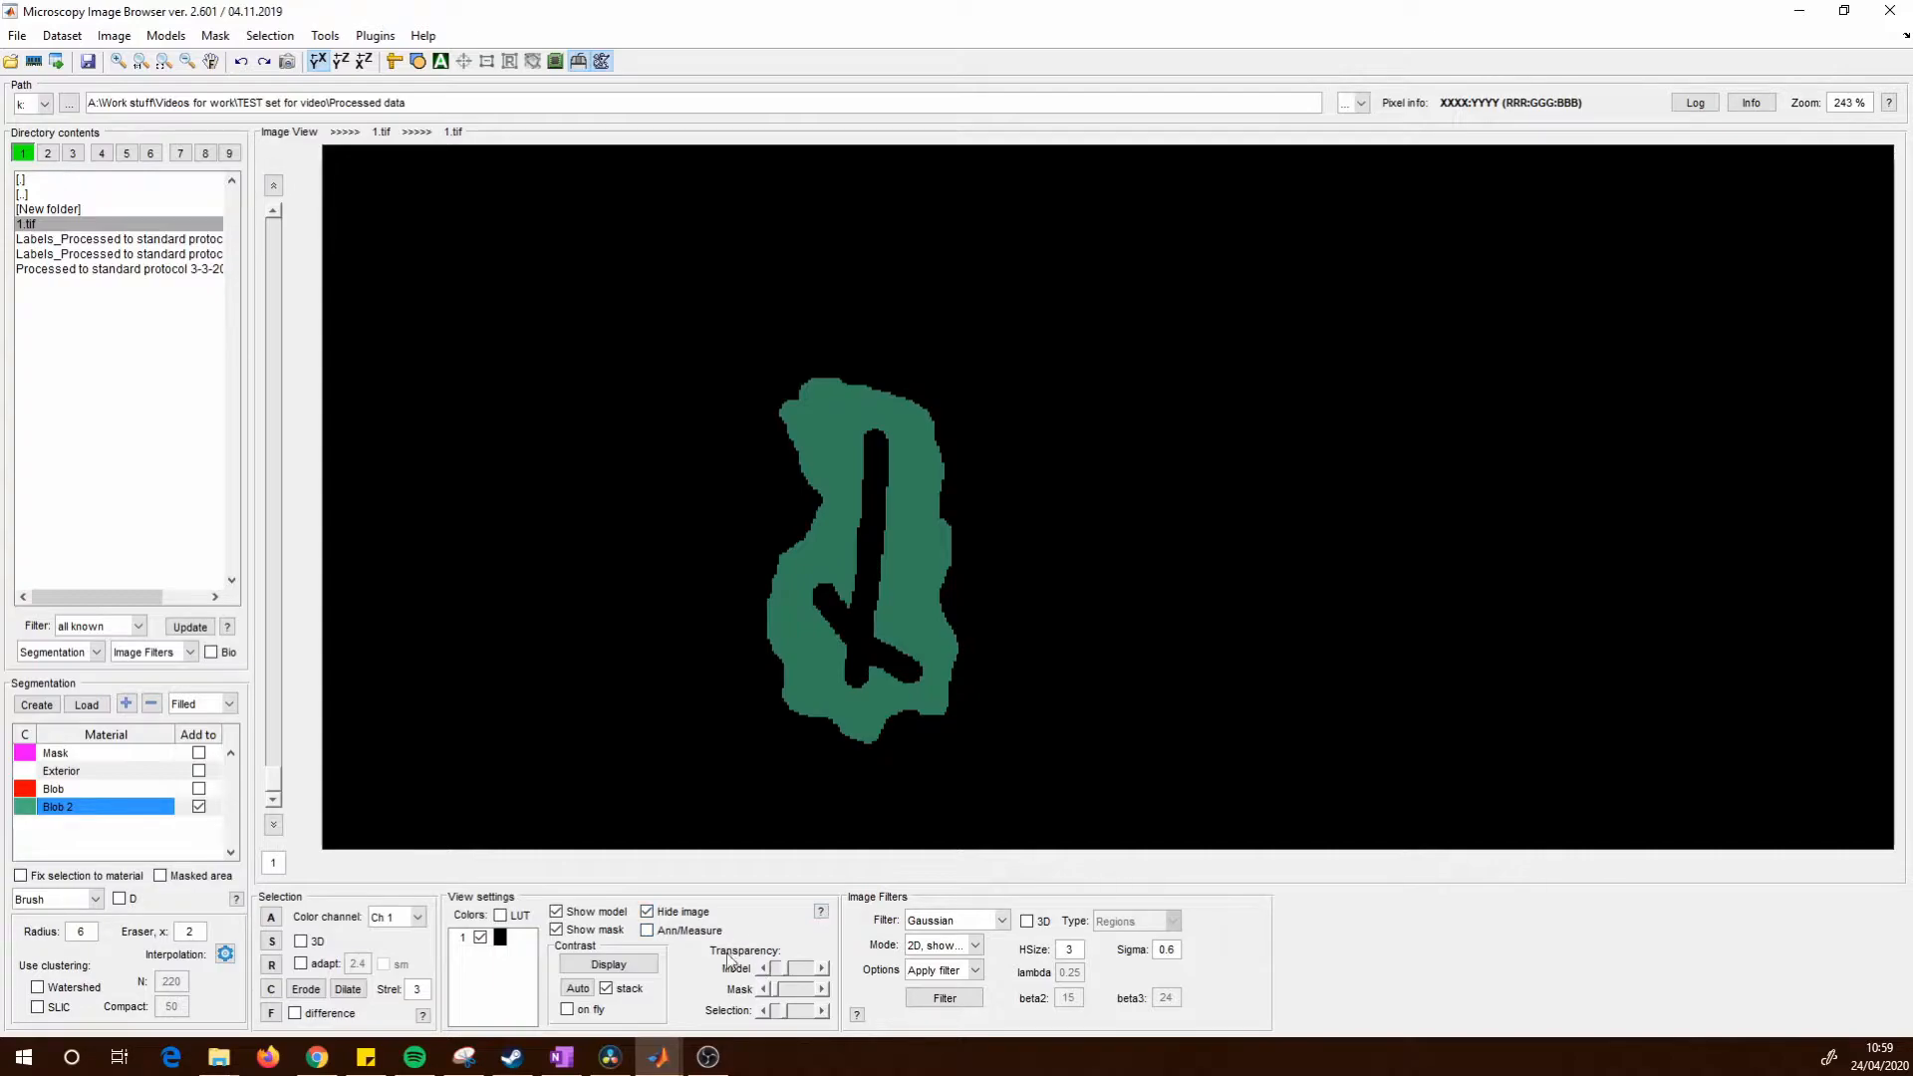
click(648, 912)
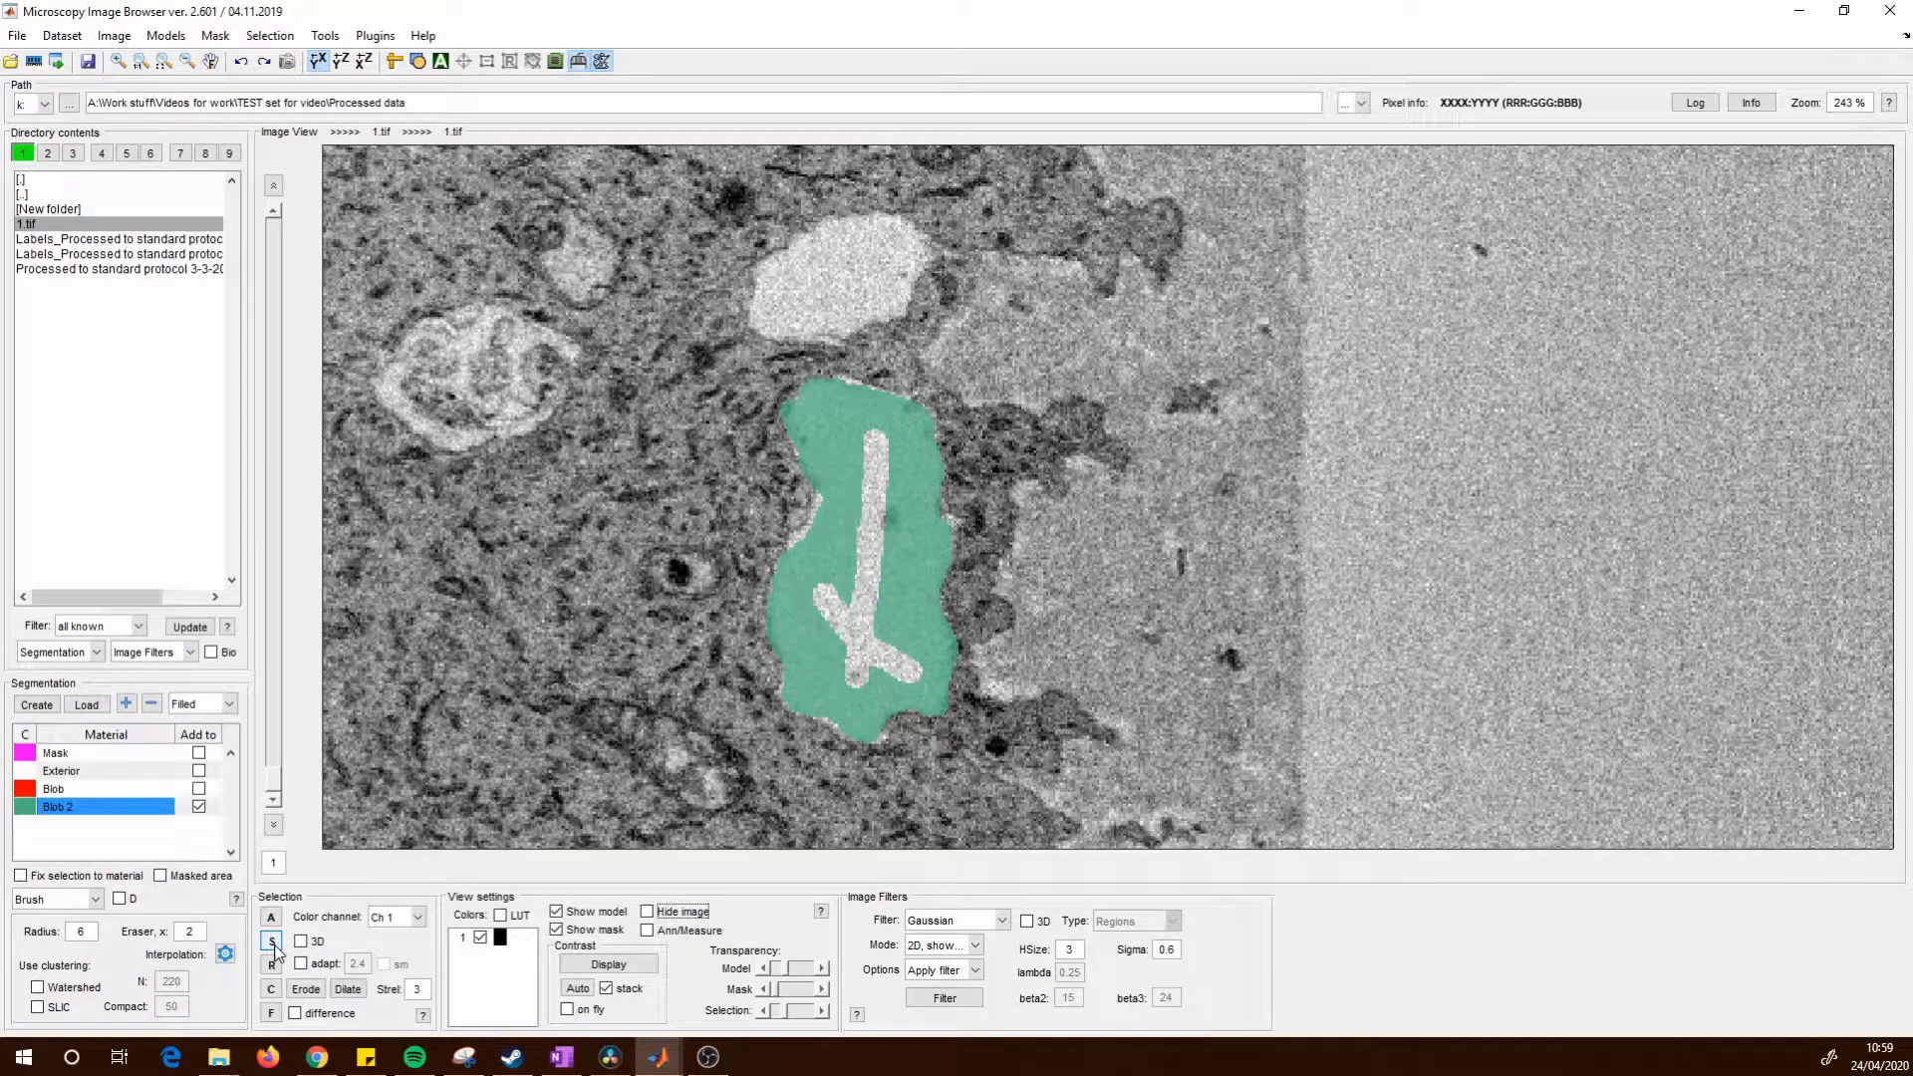
Outline the white vesicle above the tall one with the brush, fill it, and replace Blob 2's contents with the selection.
mouse_move(918, 247)
mouse_down()
mouse_move(881, 227)
mouse_move(802, 239)
mouse_move(916, 260)
mouse_up()
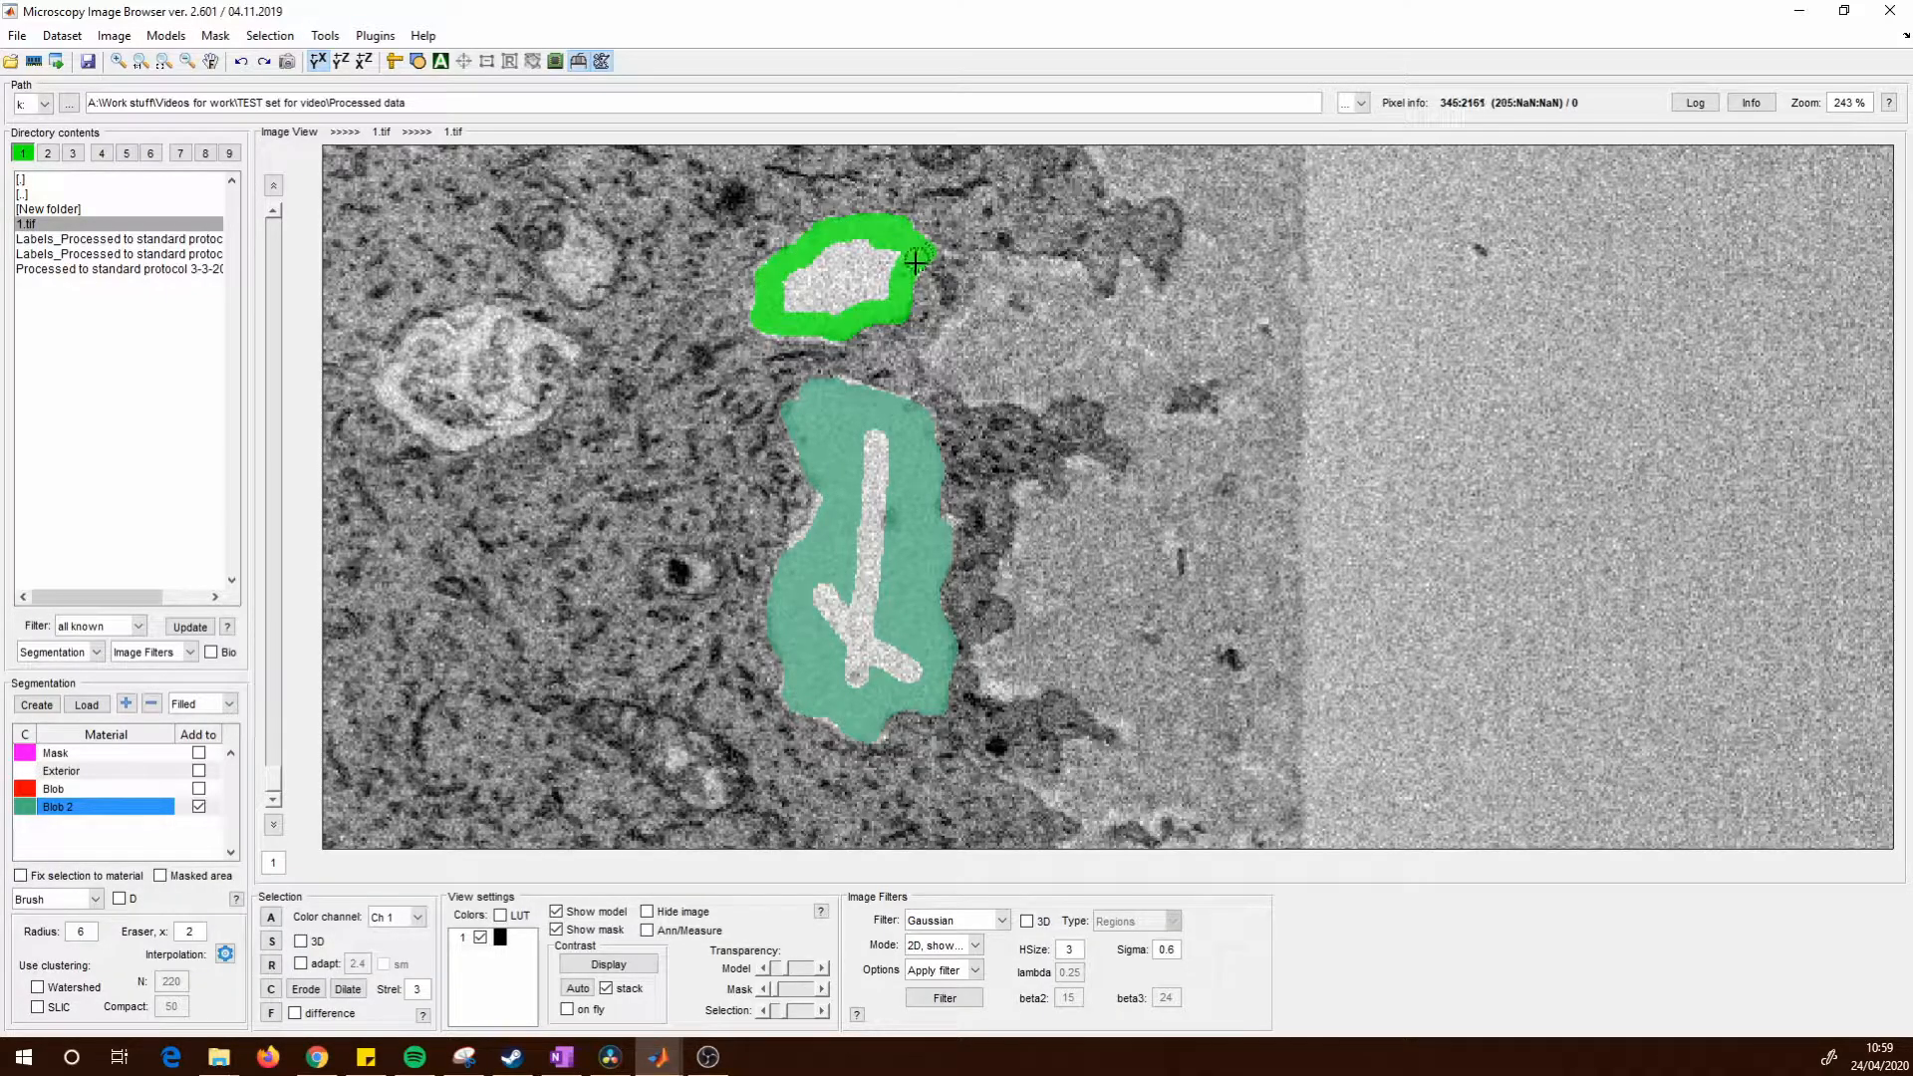
key(f)
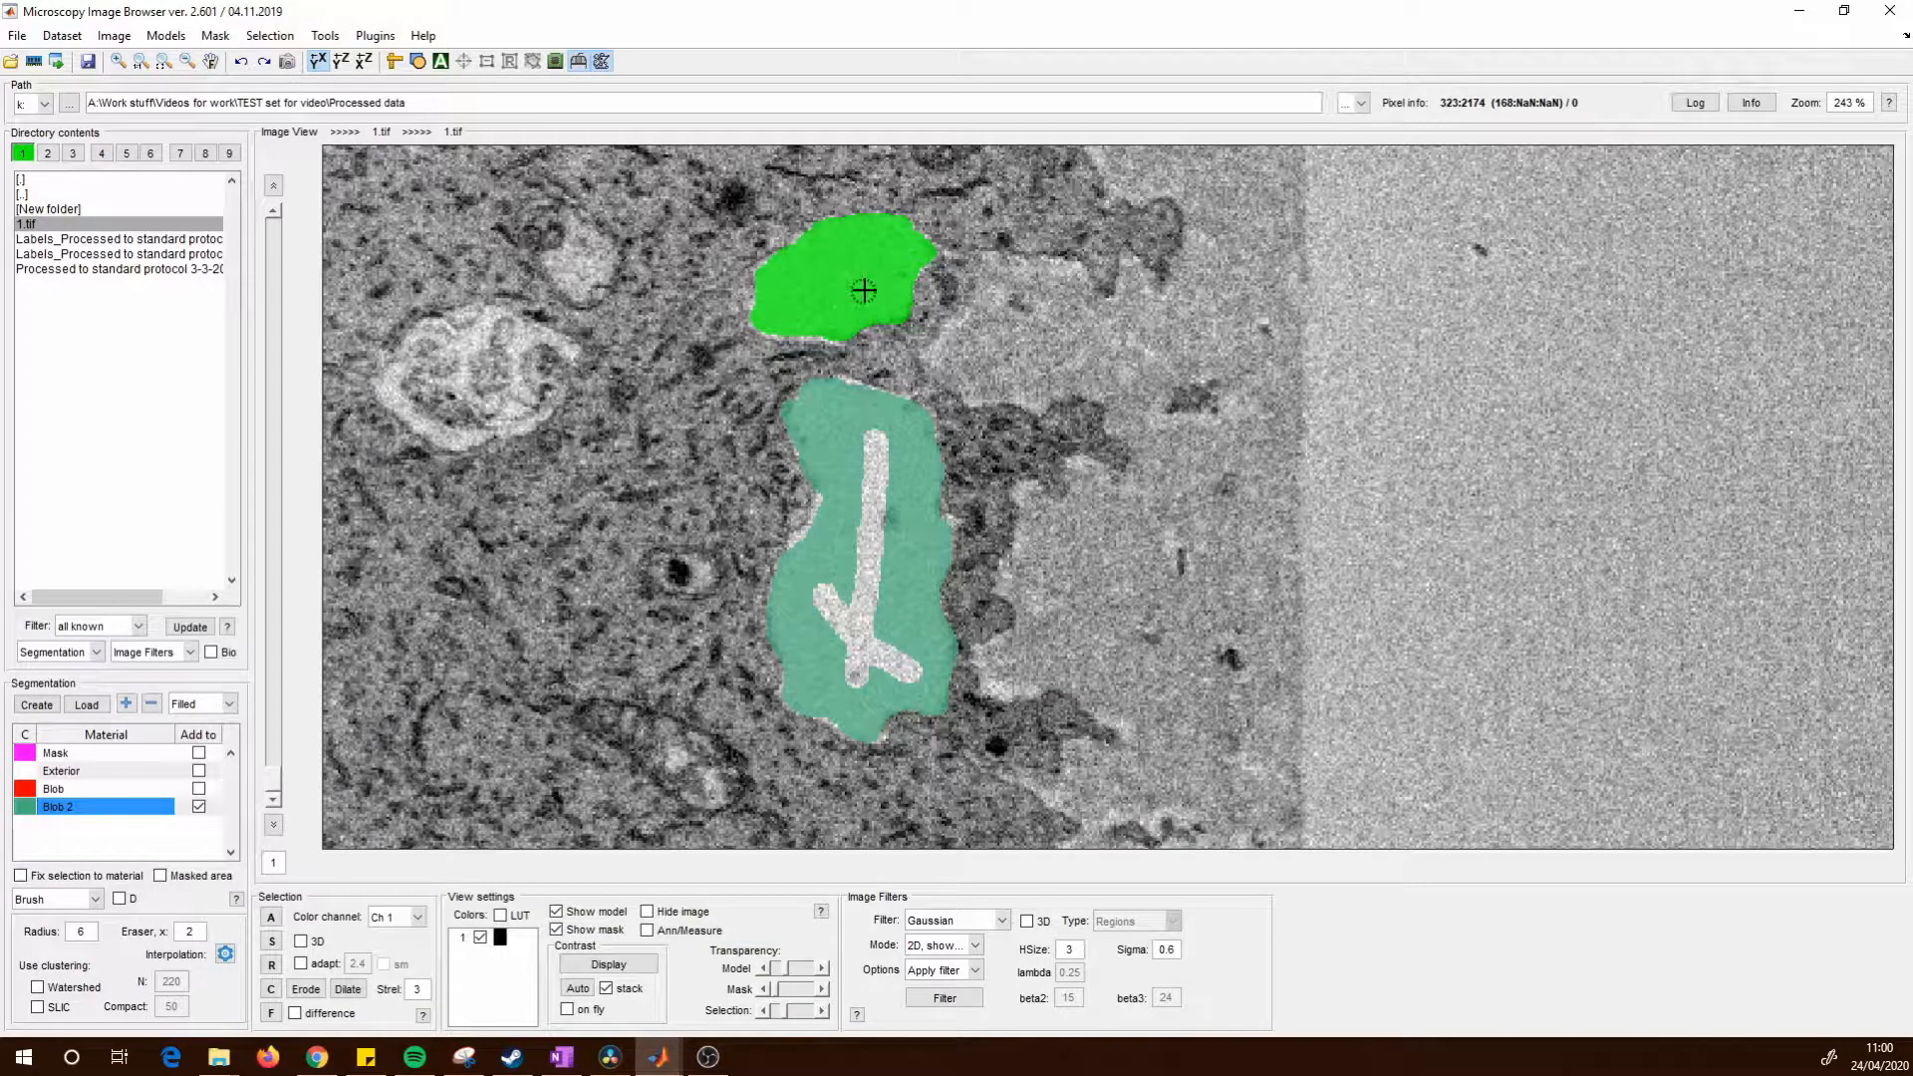
key(r)
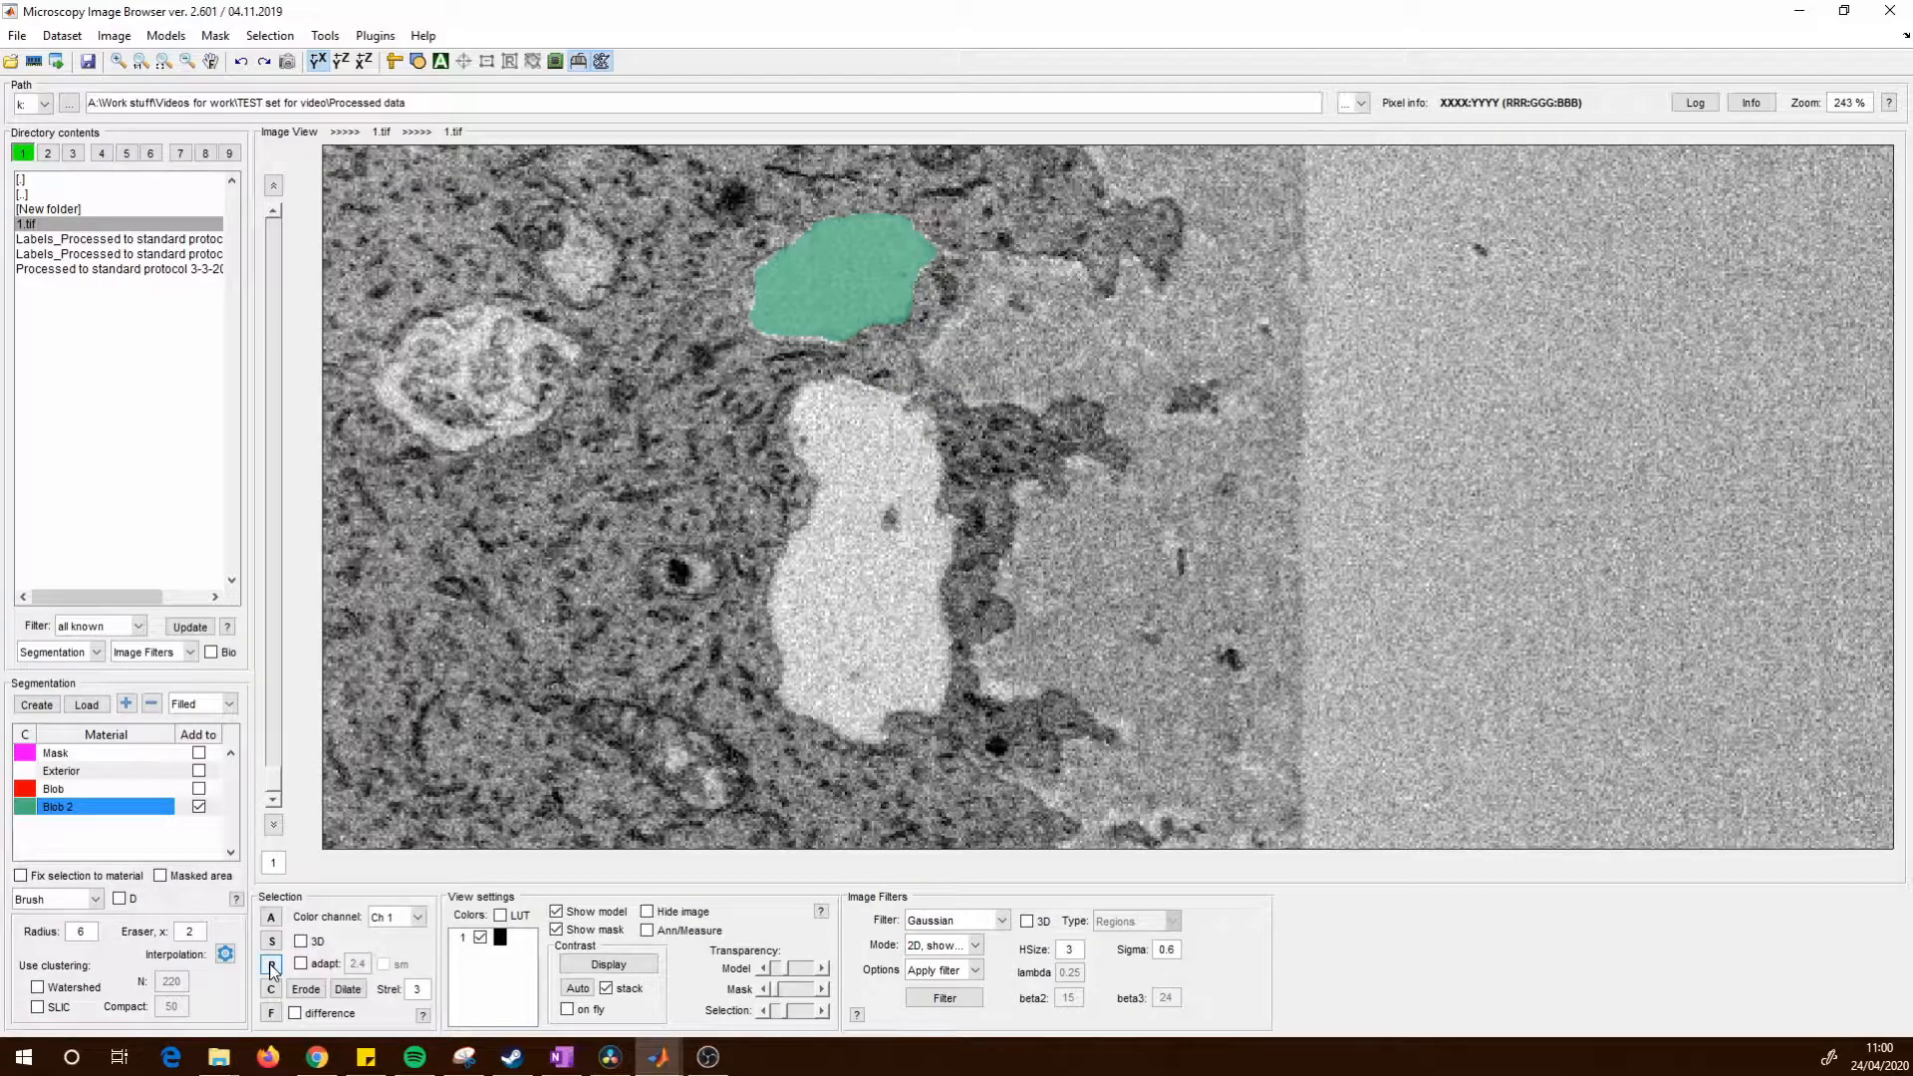
Cover the remaining Blob 2 vesicle on slice 1 with a brush selection and subtract it from Blob 2.
drag(876, 548, 823, 588)
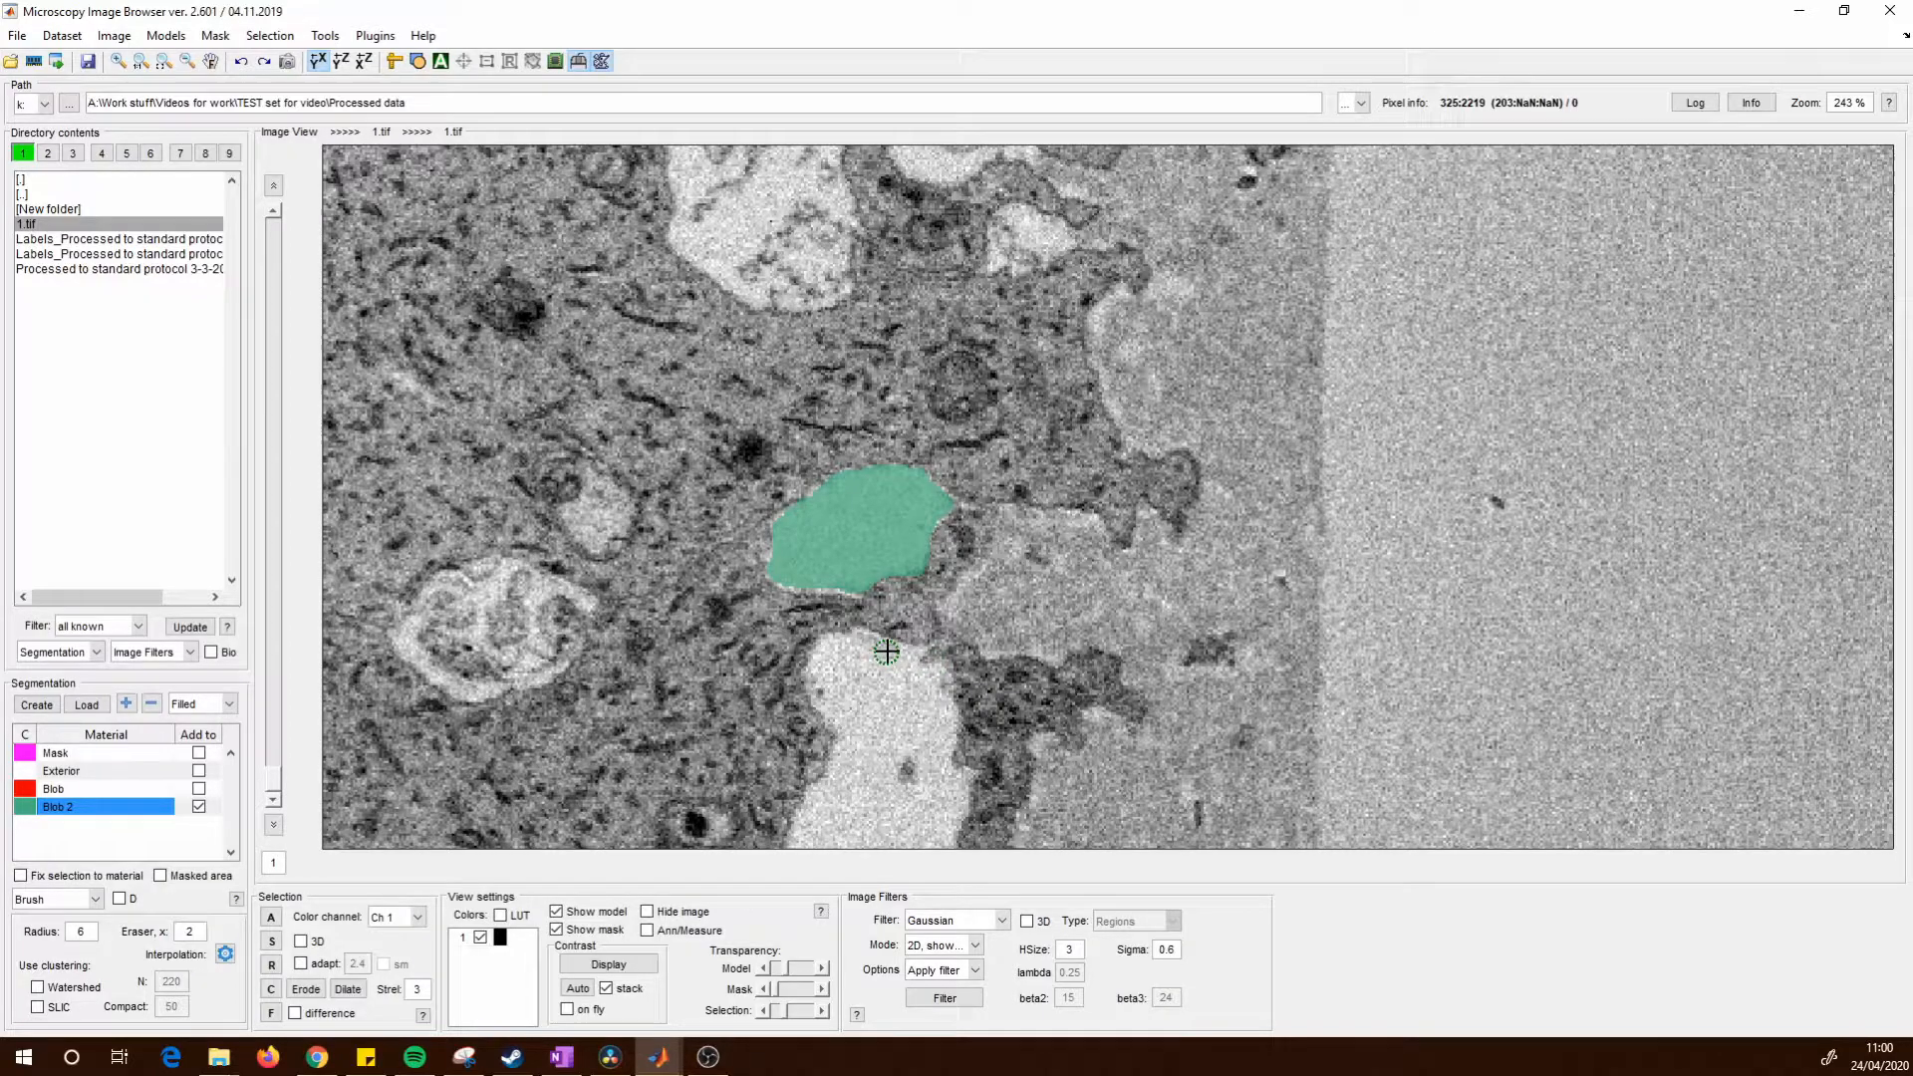
scroll(885, 646, down, 1)
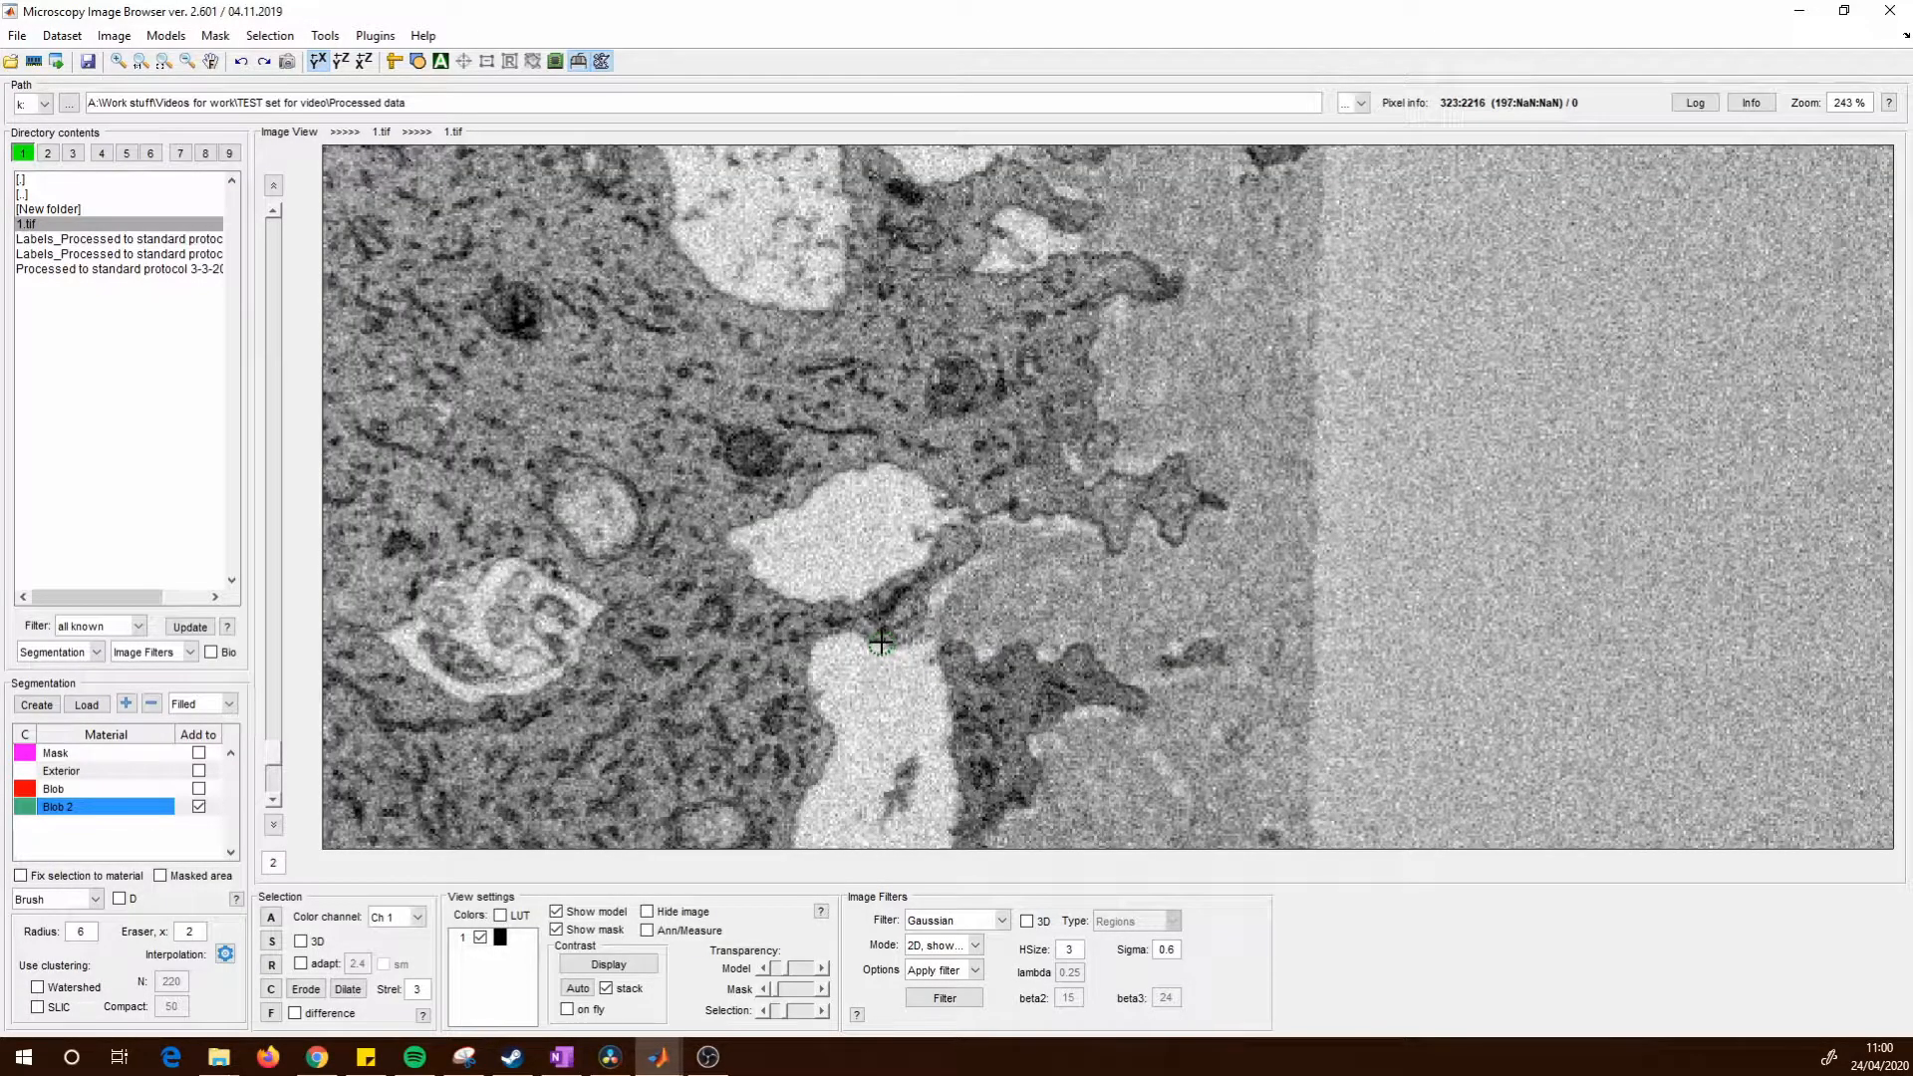
scroll(927, 514, up, 1)
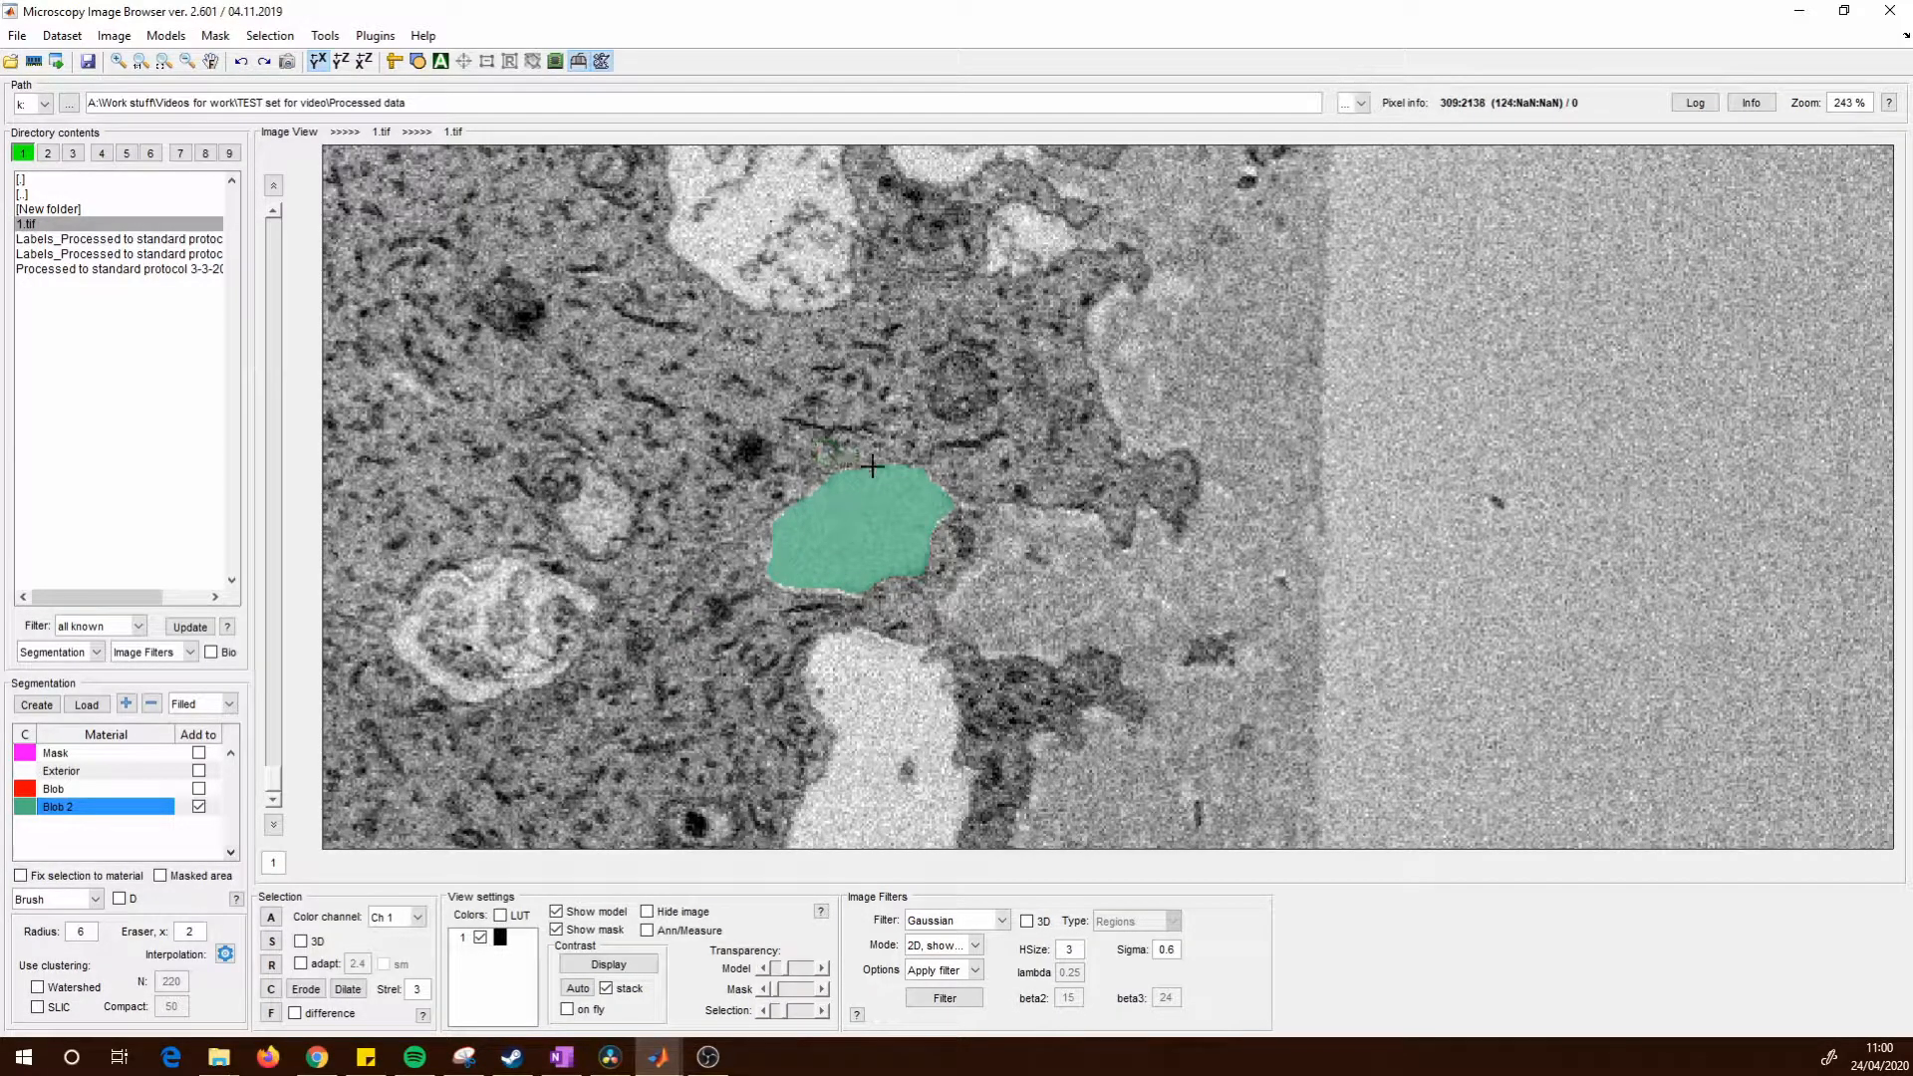
mouse_move(995, 464)
mouse_down()
mouse_move(733, 445)
mouse_move(884, 675)
mouse_move(1031, 467)
mouse_move(1002, 474)
mouse_up()
key(s)
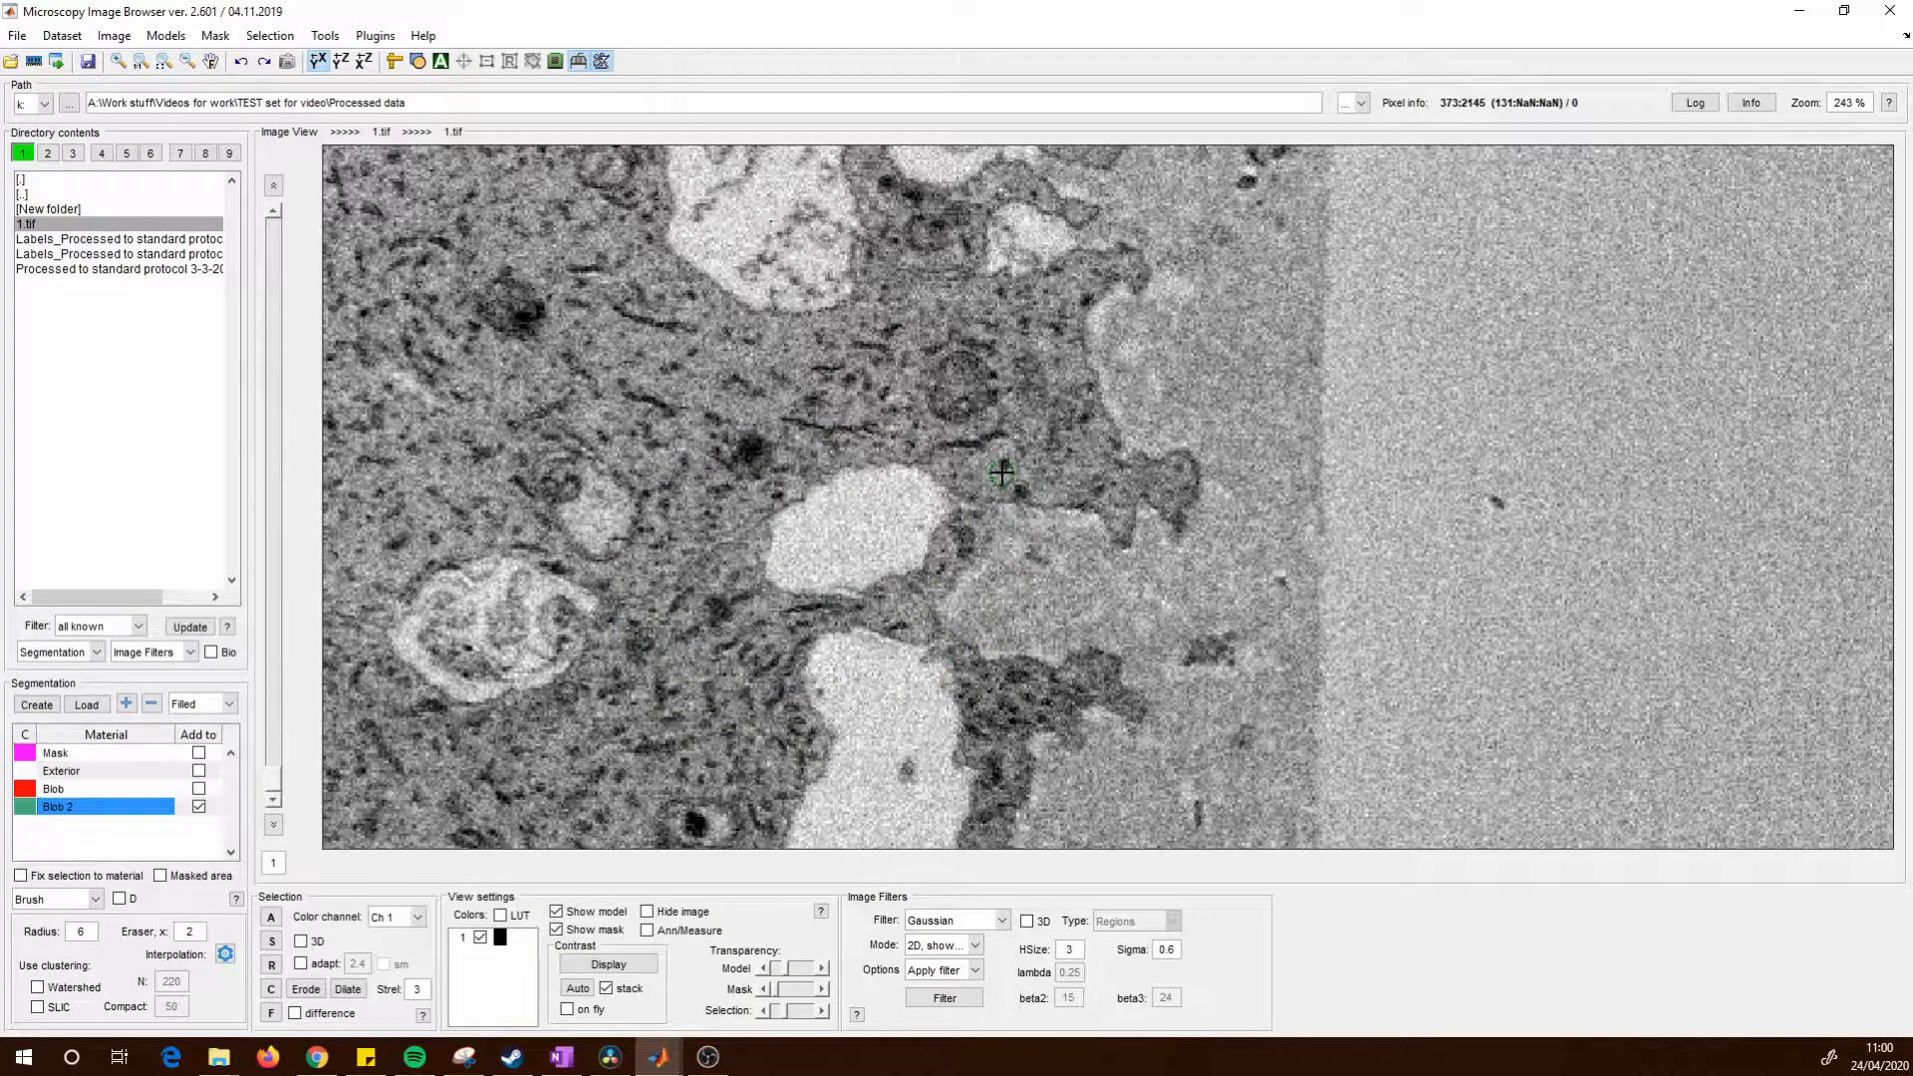
Go to slice 6 and paint a brush selection over the small white vesicle inside the cell.
scroll(882, 518, up, 5)
scroll(882, 518, down, 5)
drag(876, 665, 906, 269)
scroll(877, 298, up, 14)
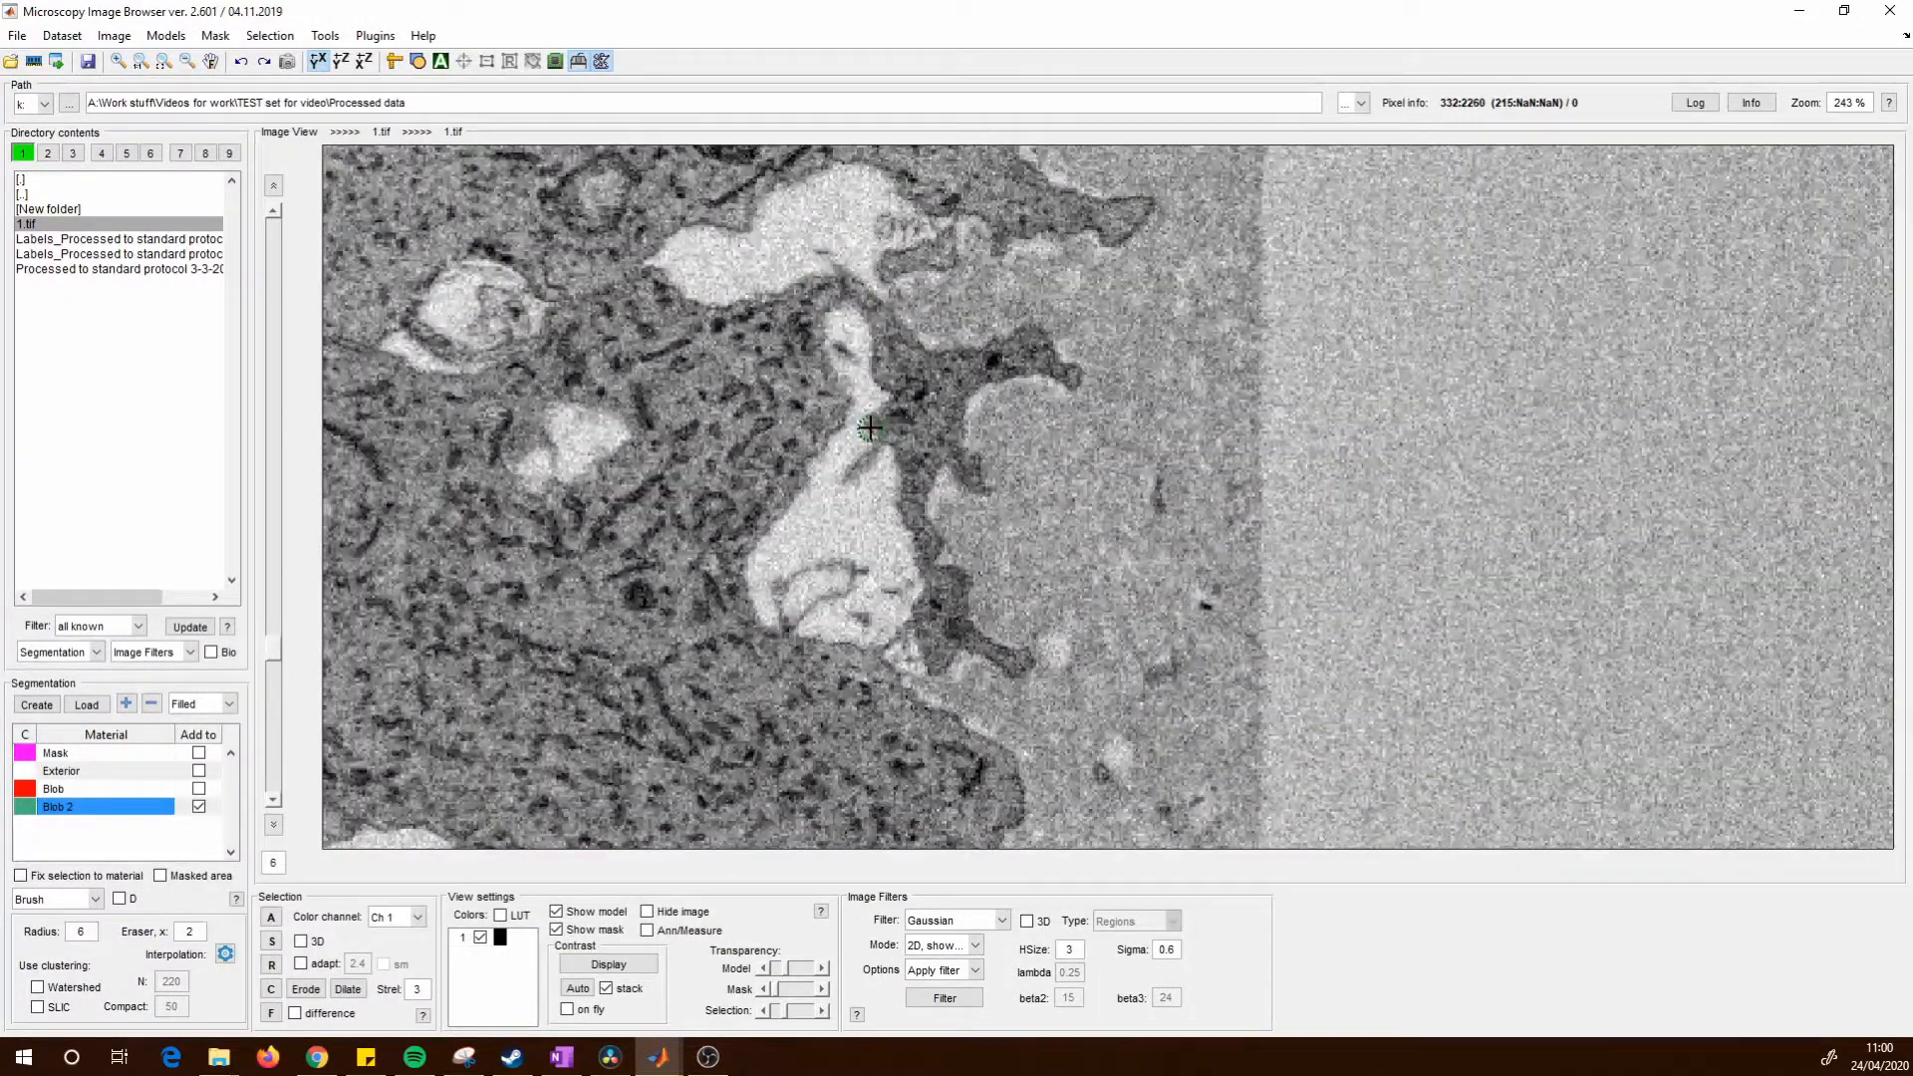
scroll(752, 455, down, 9)
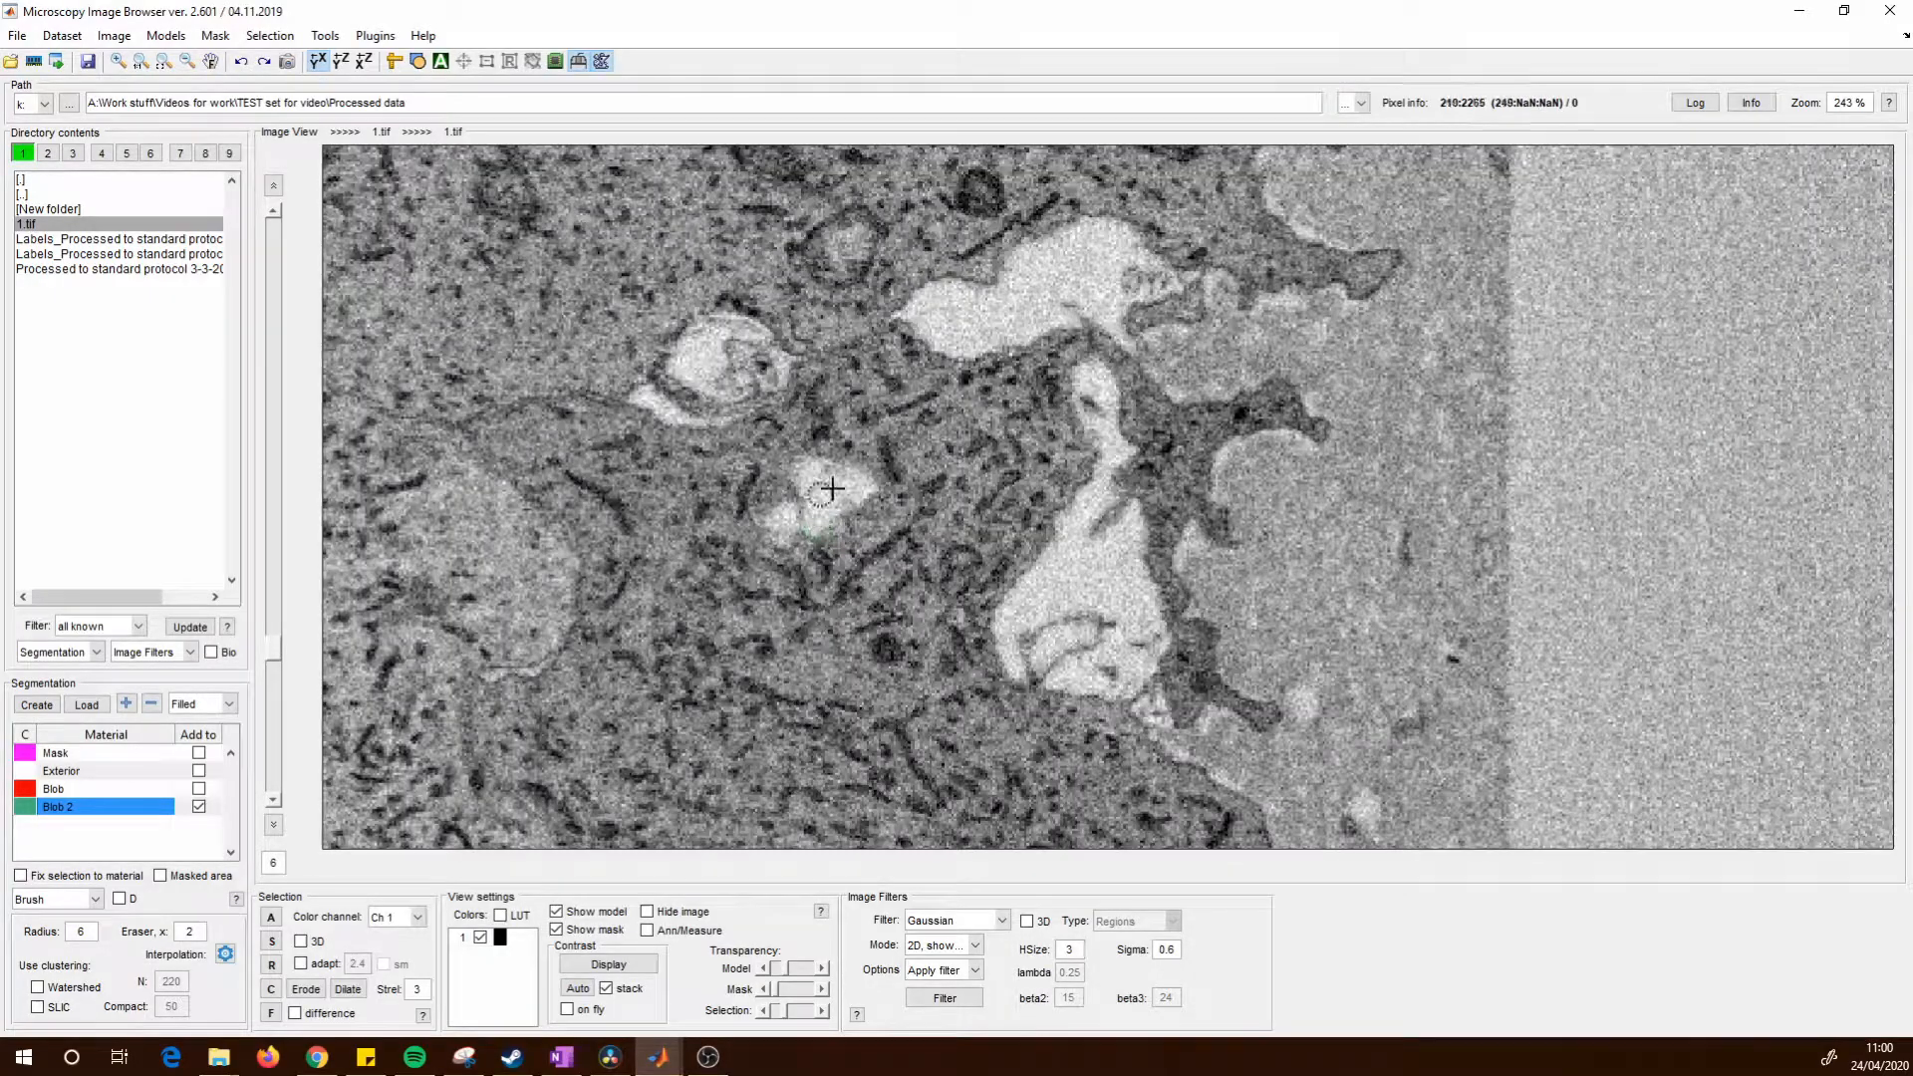
mouse_move(862, 482)
mouse_down()
mouse_move(811, 469)
mouse_move(831, 509)
mouse_up()
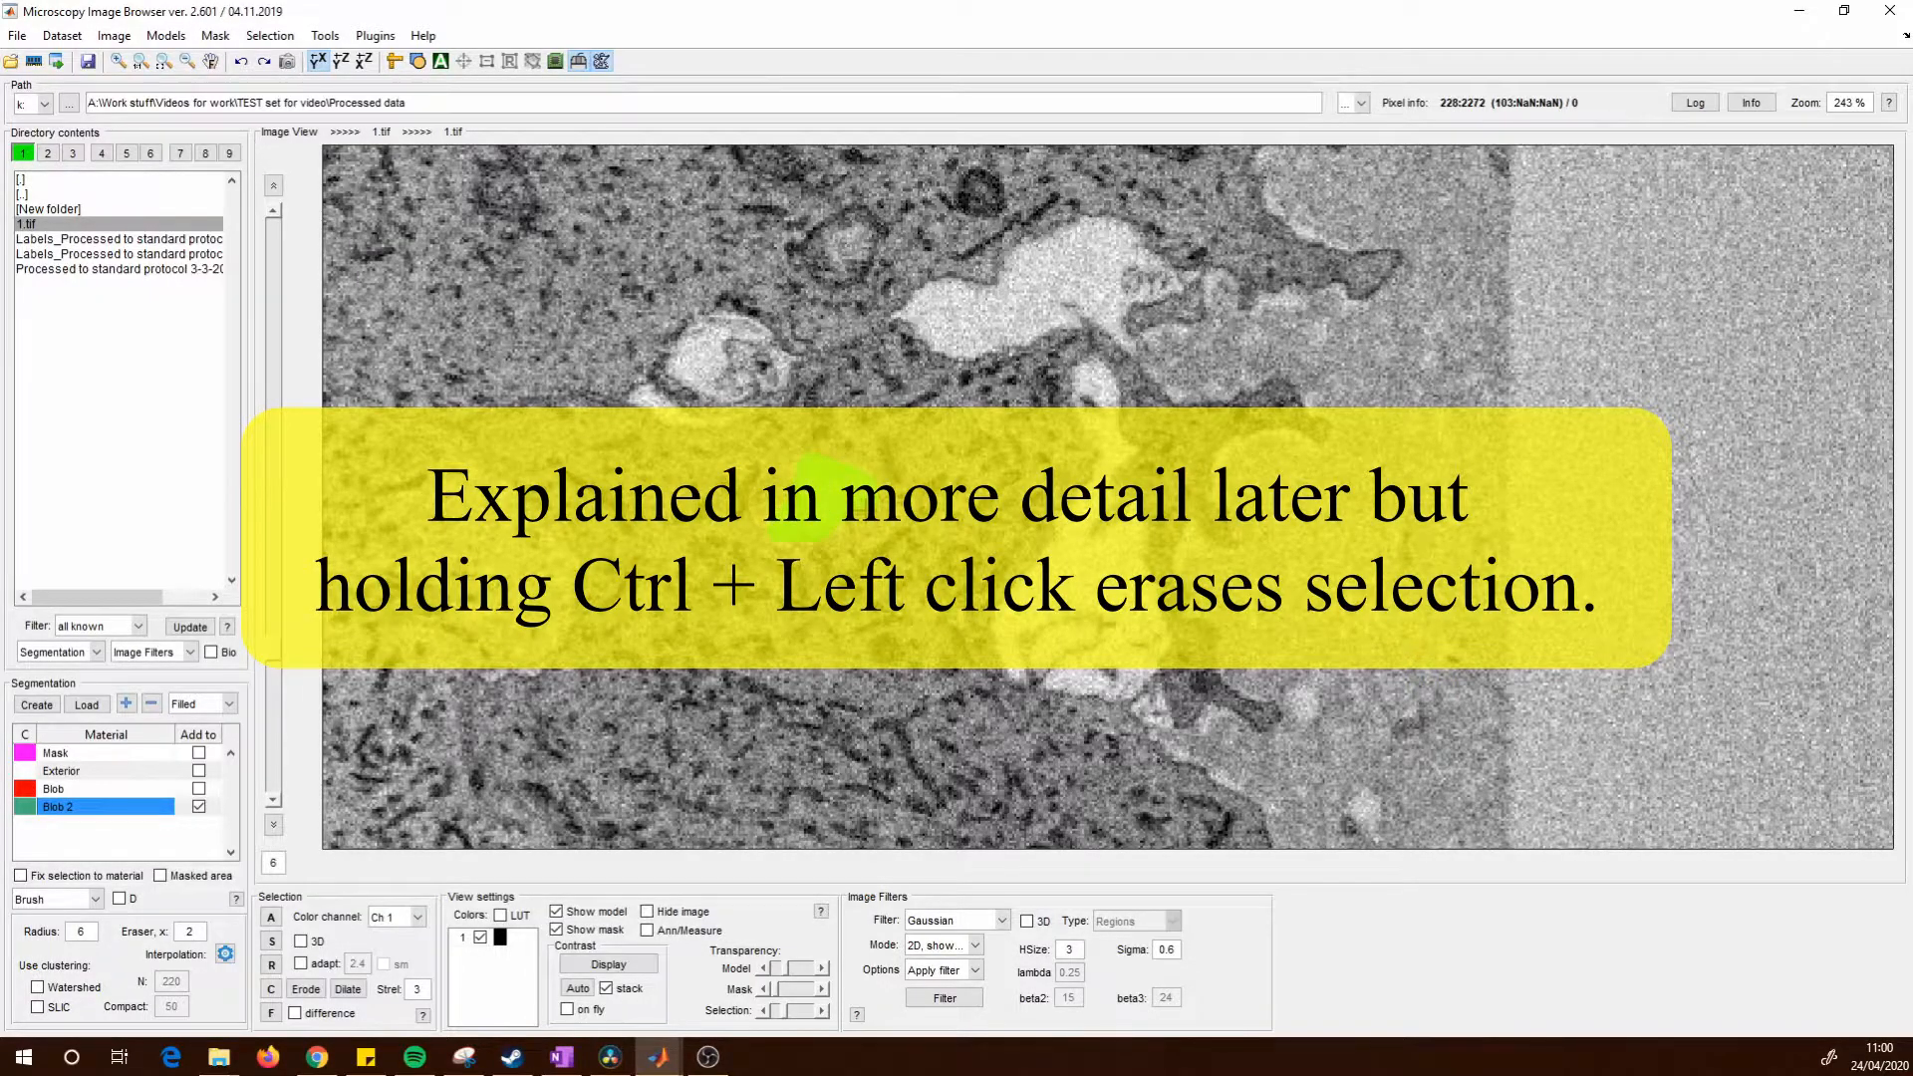
Outline the same vesicle with the brush on slices 12 and 15.
scroll(861, 509, up, 1)
mouse_move(872, 481)
mouse_down()
mouse_move(770, 441)
mouse_move(731, 521)
mouse_move(756, 551)
mouse_move(823, 549)
mouse_move(877, 513)
mouse_move(884, 473)
mouse_move(811, 415)
mouse_move(763, 410)
mouse_move(708, 514)
mouse_move(752, 596)
mouse_move(845, 553)
mouse_move(886, 480)
mouse_move(800, 413)
mouse_move(742, 414)
mouse_move(732, 469)
mouse_move(728, 442)
mouse_move(694, 503)
mouse_move(723, 597)
mouse_move(762, 622)
mouse_move(863, 561)
mouse_move(912, 478)
mouse_move(822, 415)
mouse_move(727, 416)
mouse_up()
scroll(828, 476, up, 1)
scroll(807, 458, down, 1)
scroll(841, 423, down, 1)
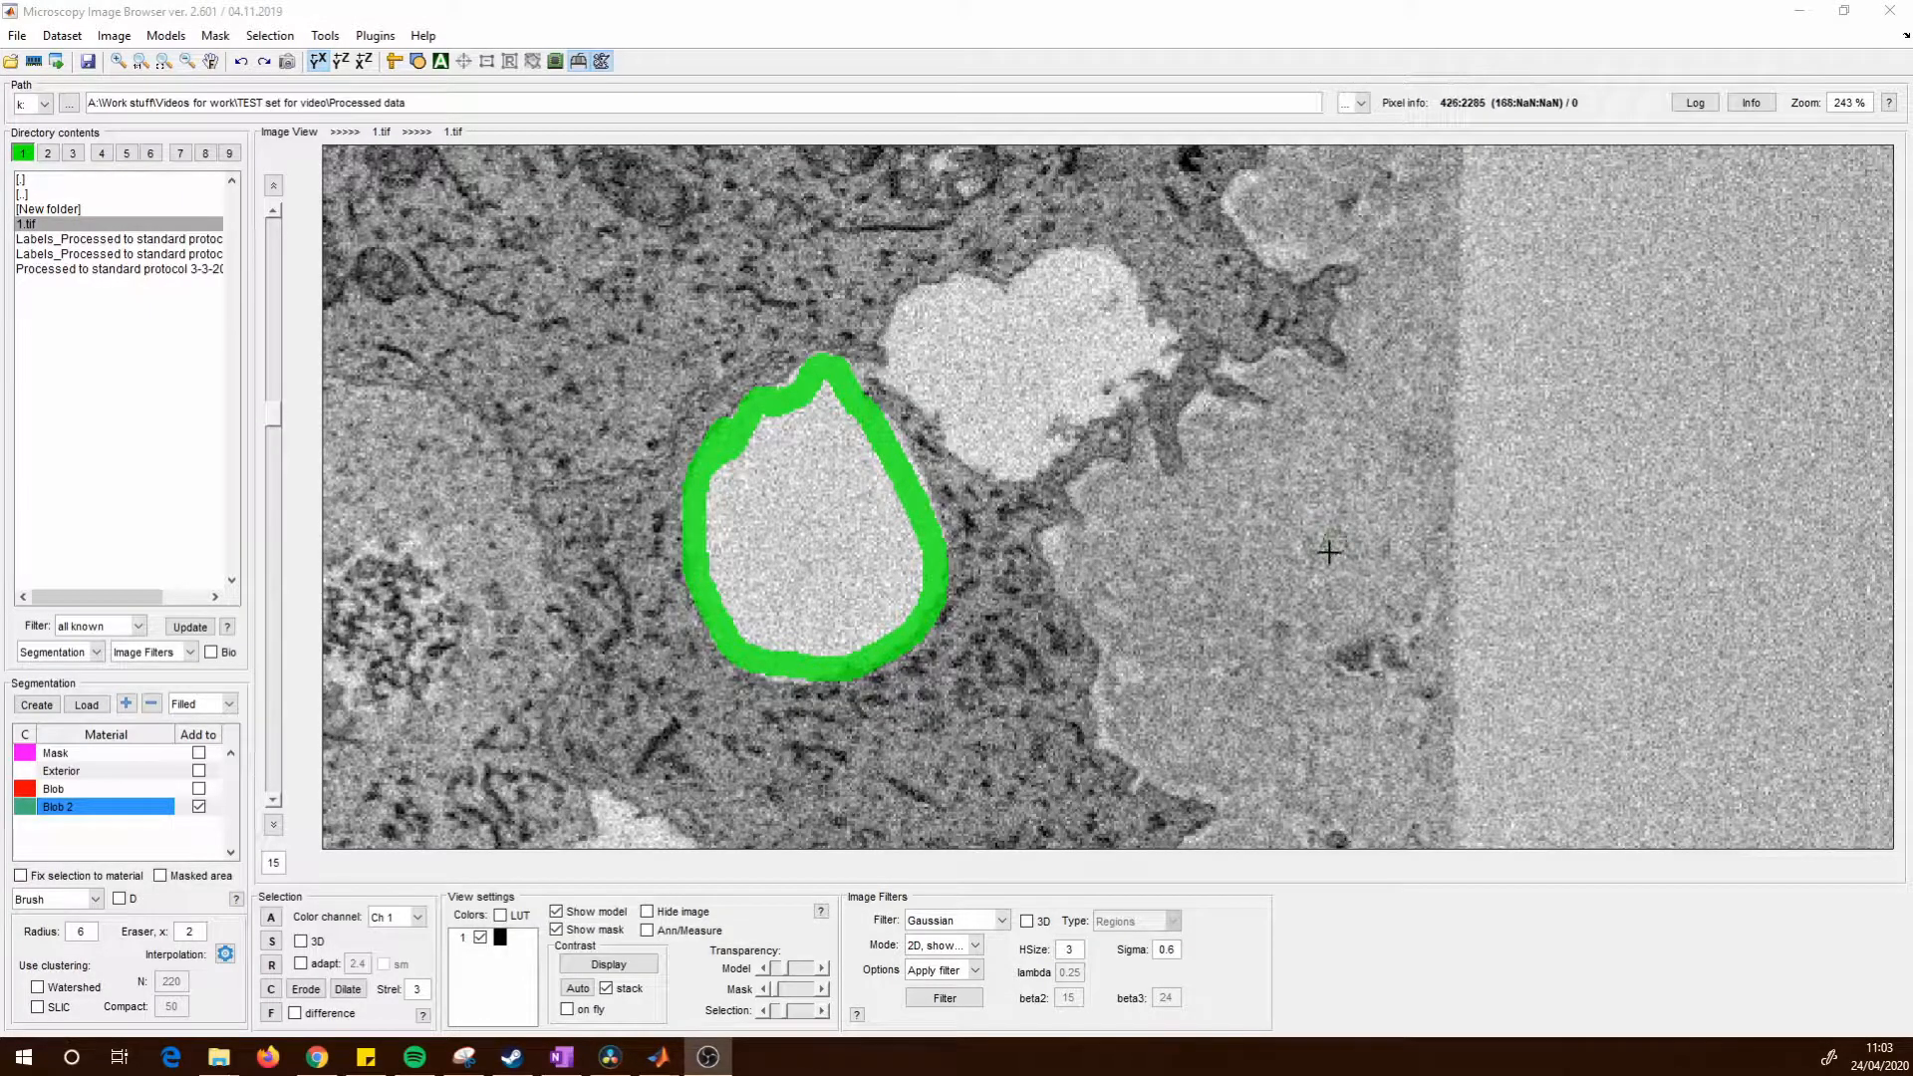
Fill the vesicle outlines on slices 12 and 15 and interpolate the selection between the drawn slices from 6 to 15.
click(1210, 528)
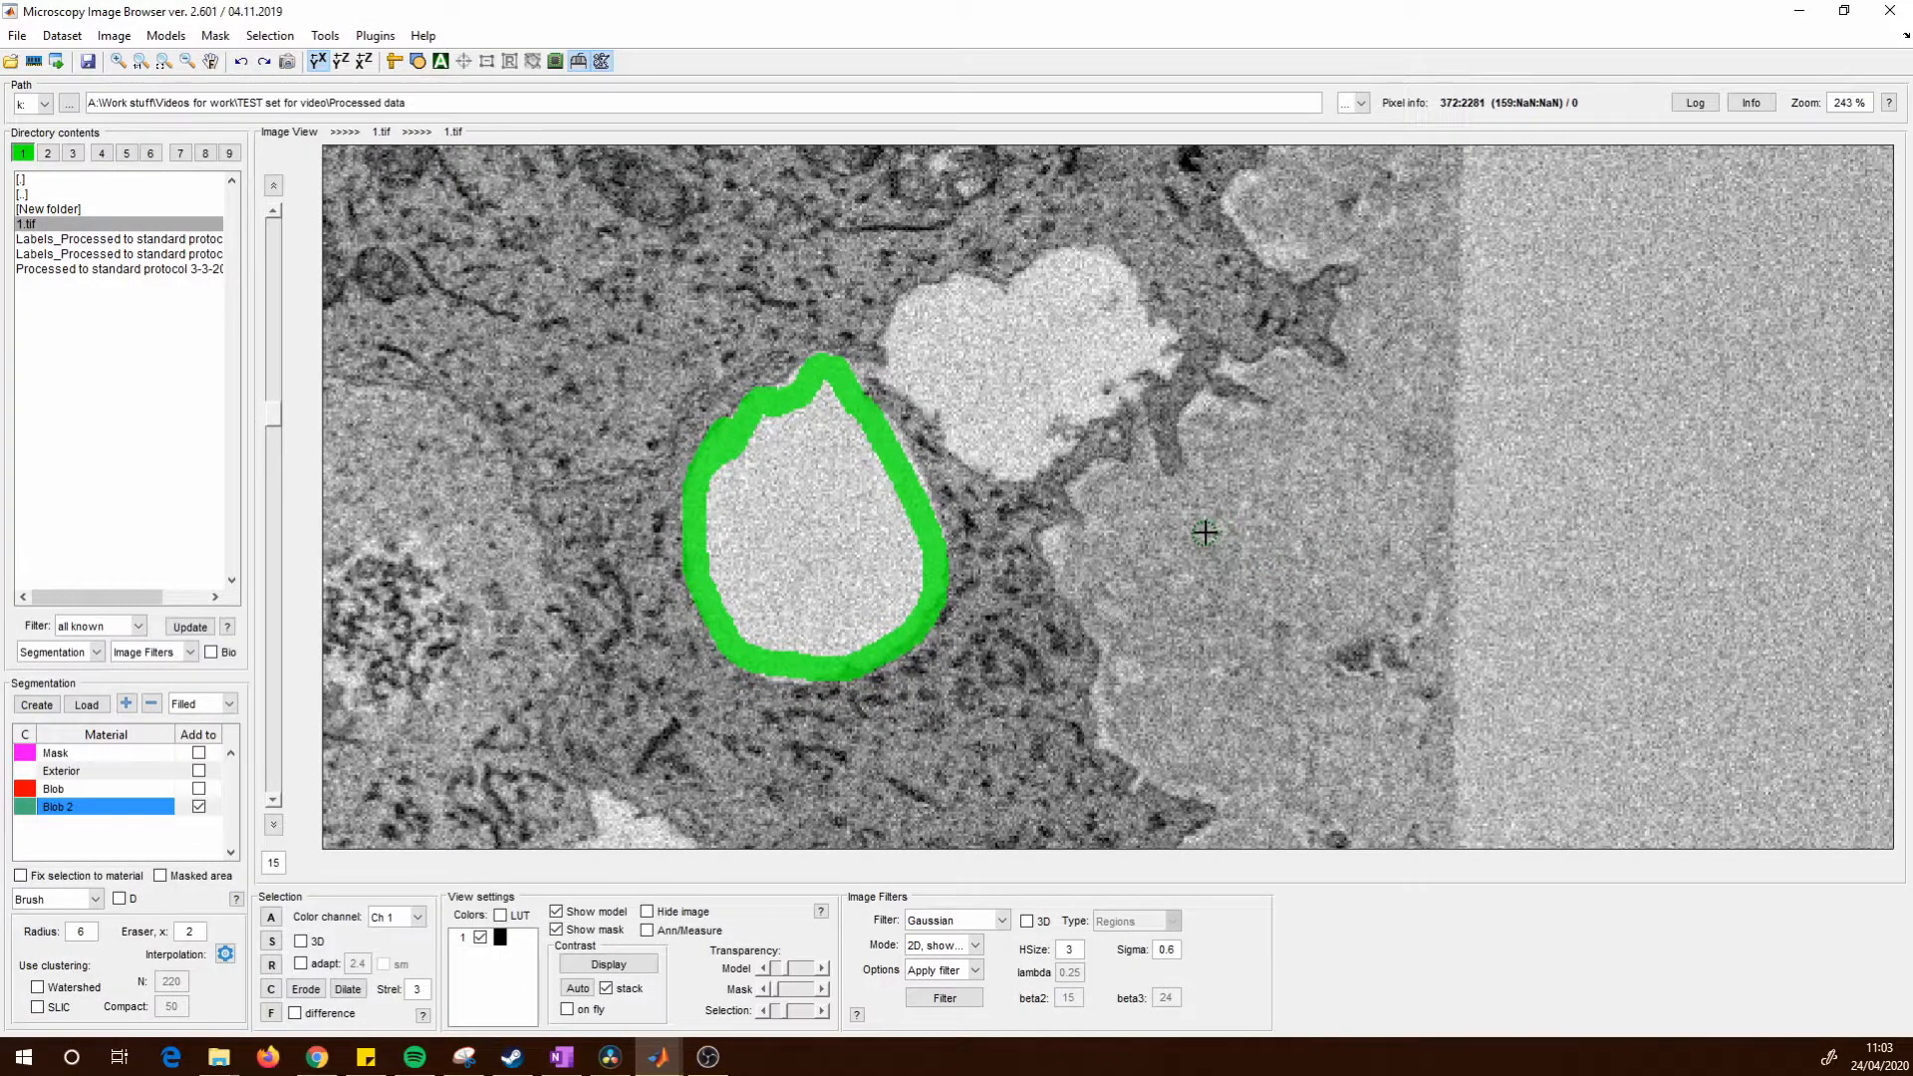
scroll(1202, 533, down, 3)
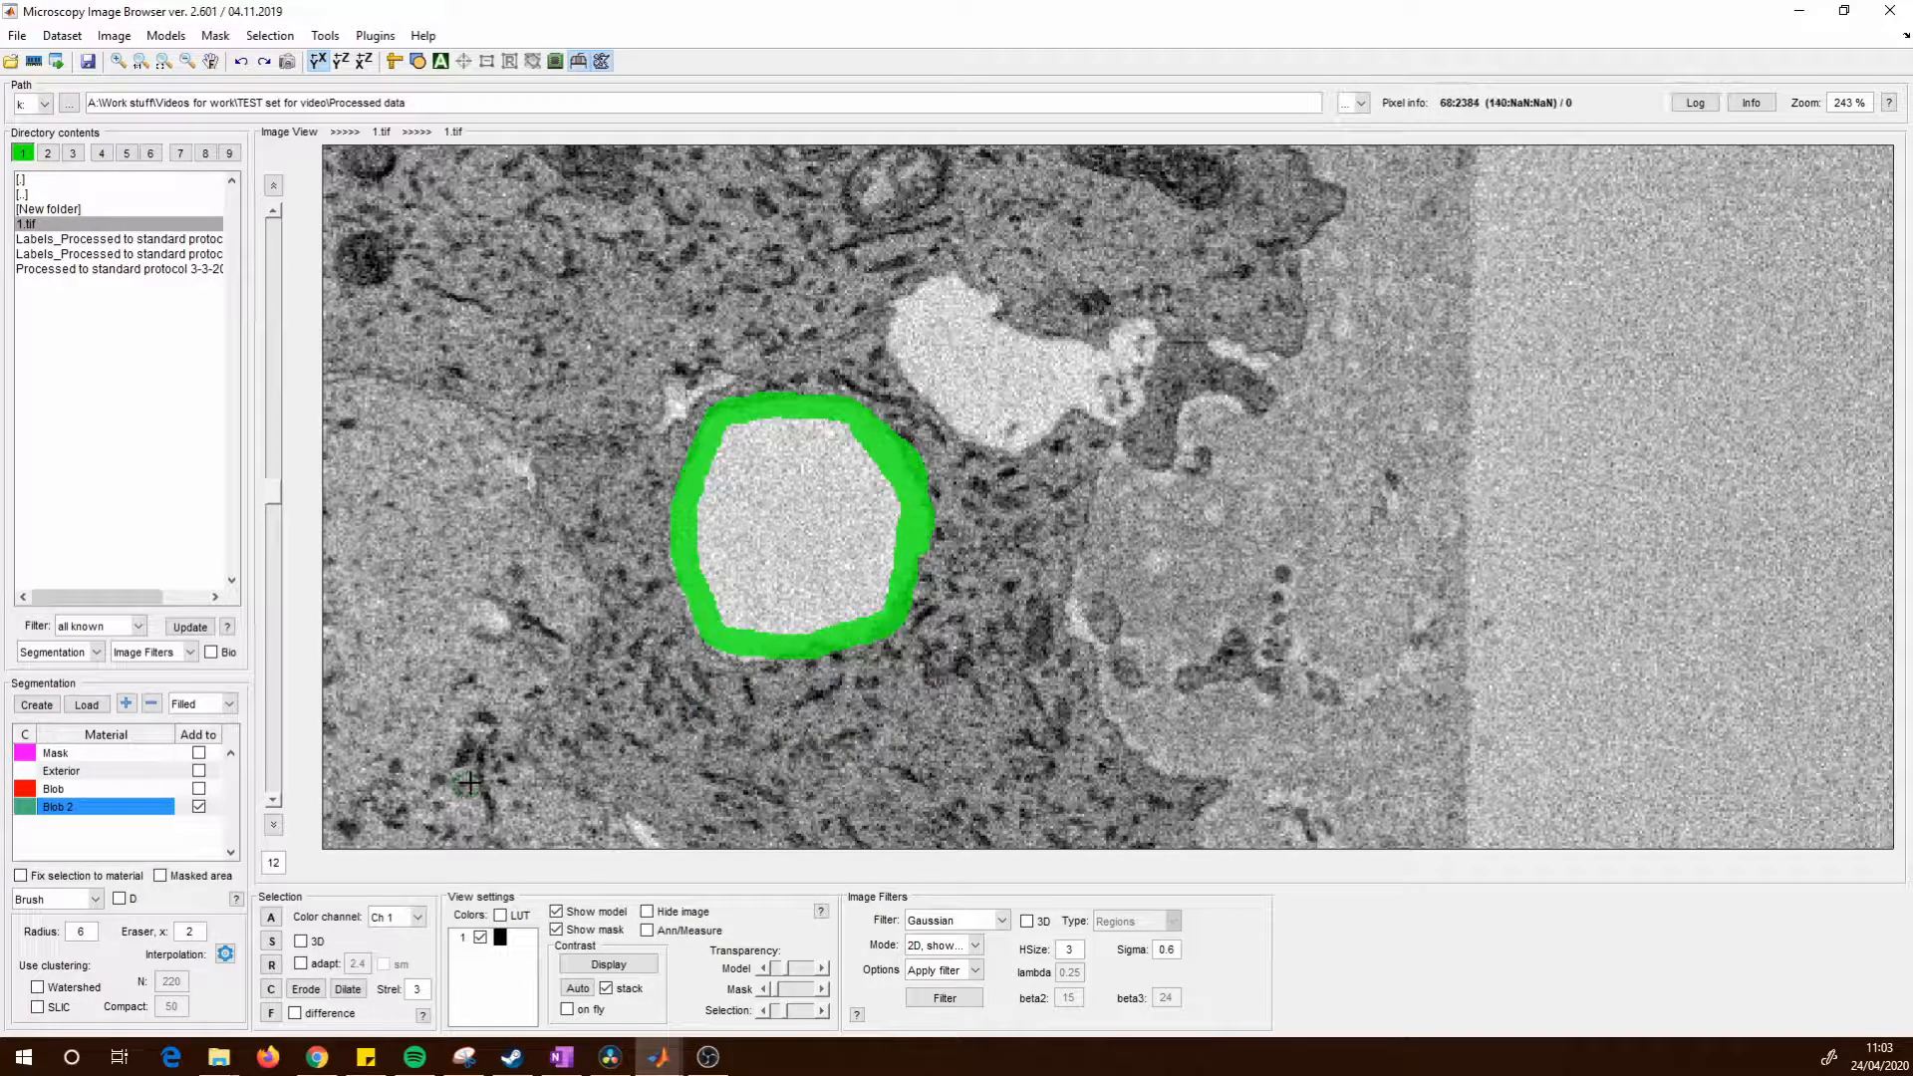
scroll(862, 498, down, 6)
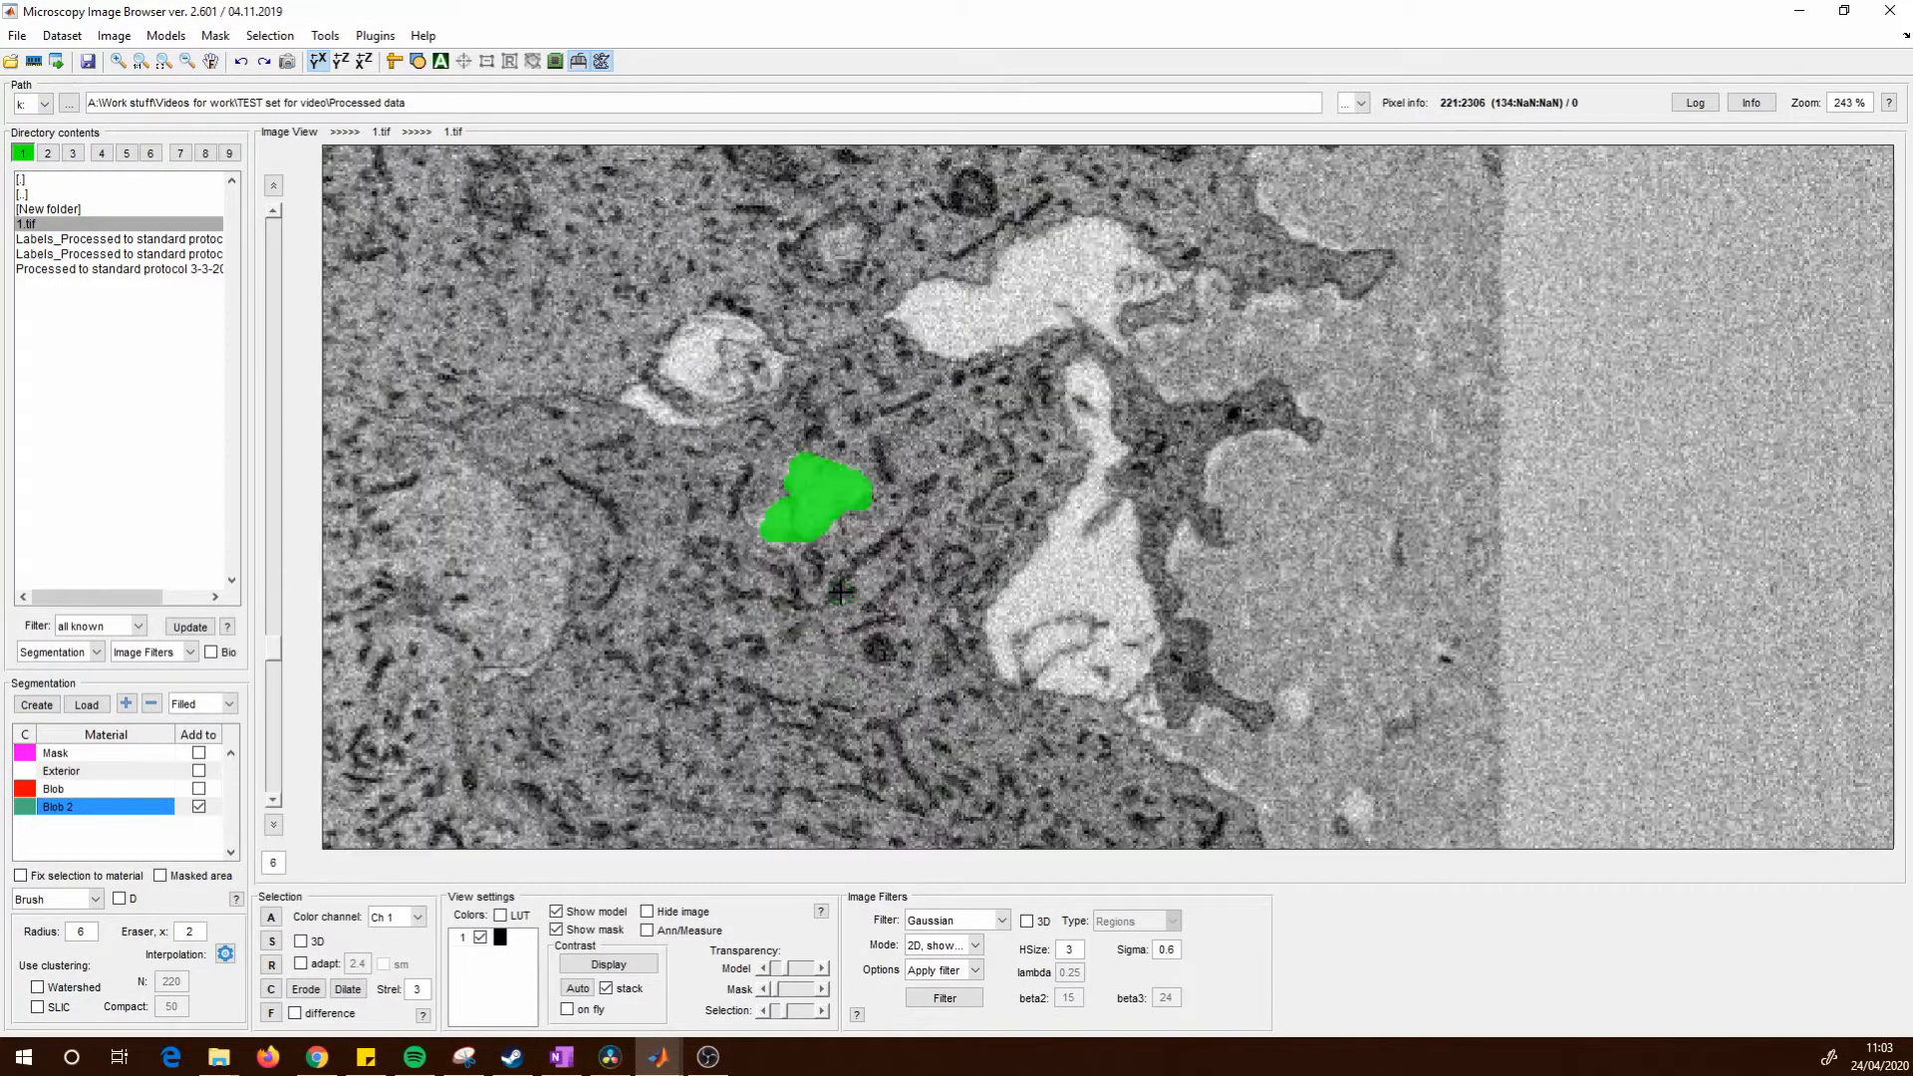
scroll(840, 592, up, 6)
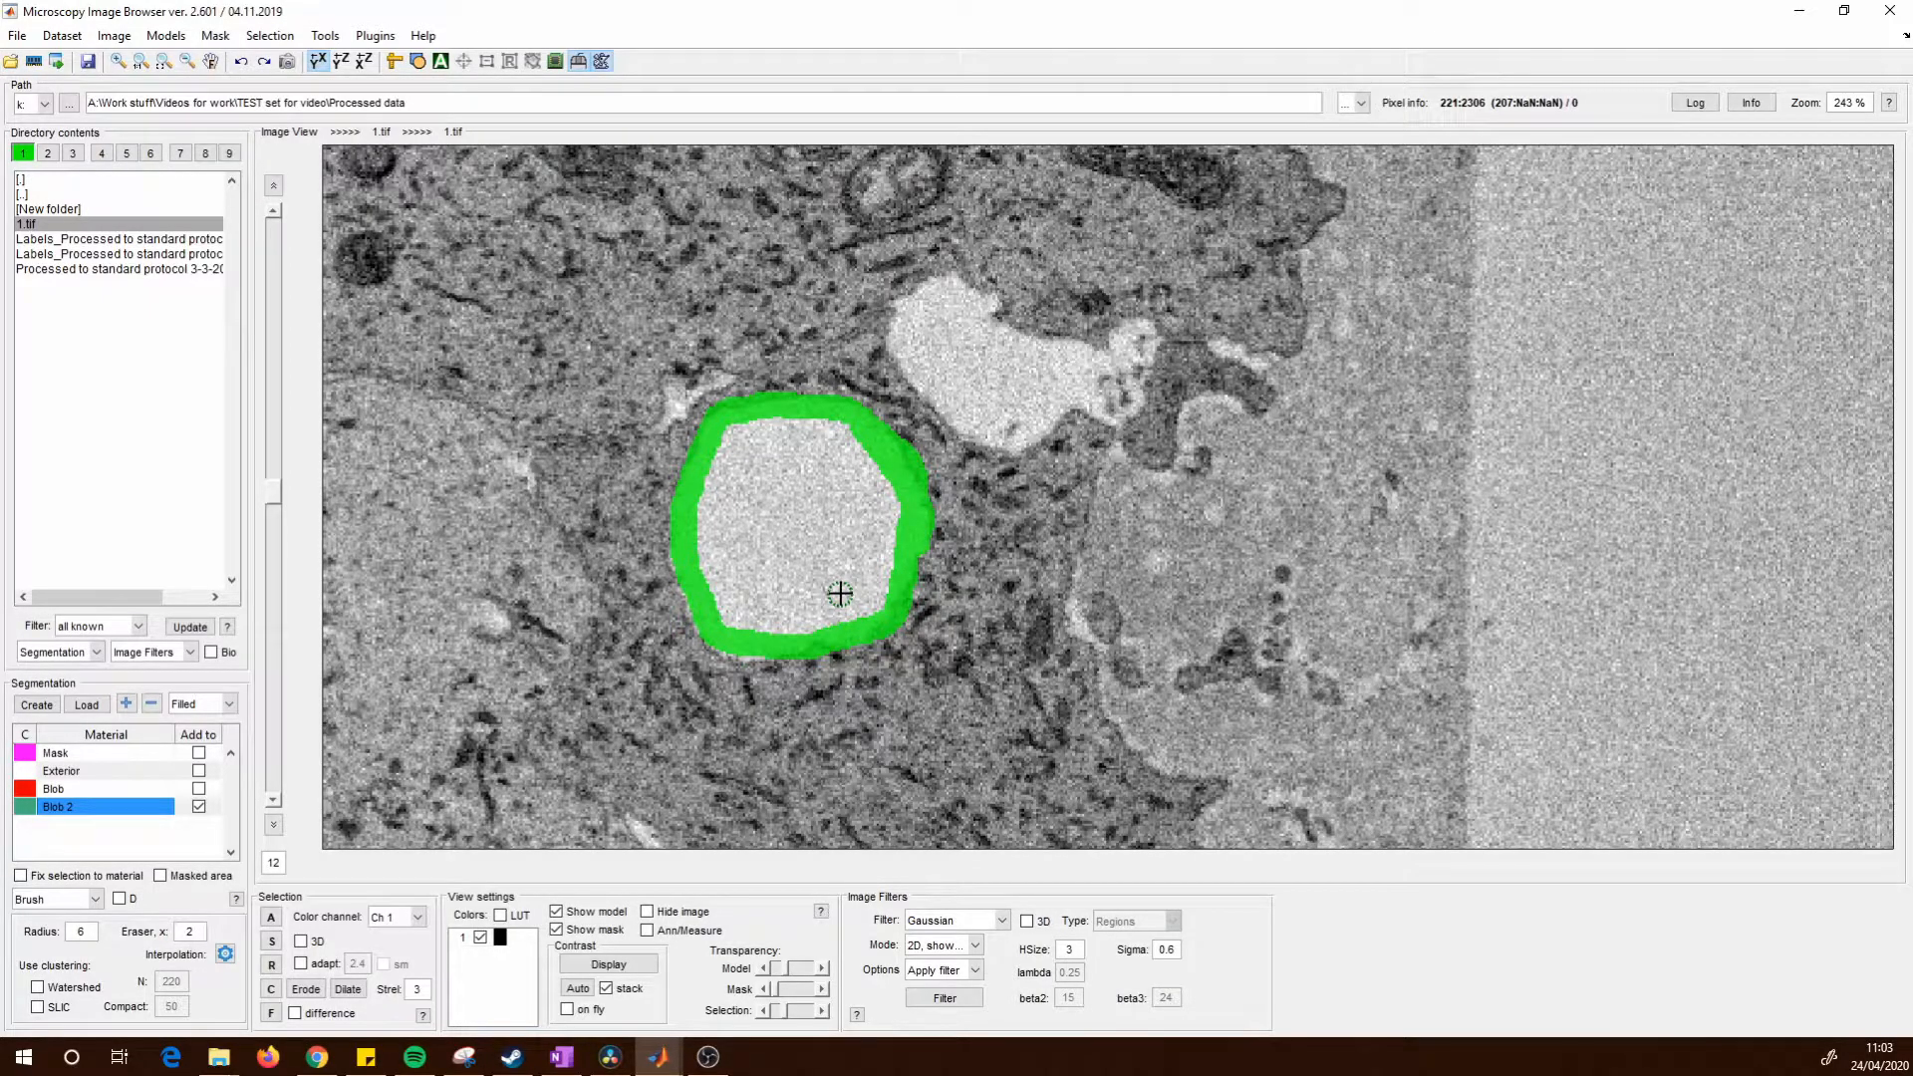
key(f)
scroll(796, 603, up, 1)
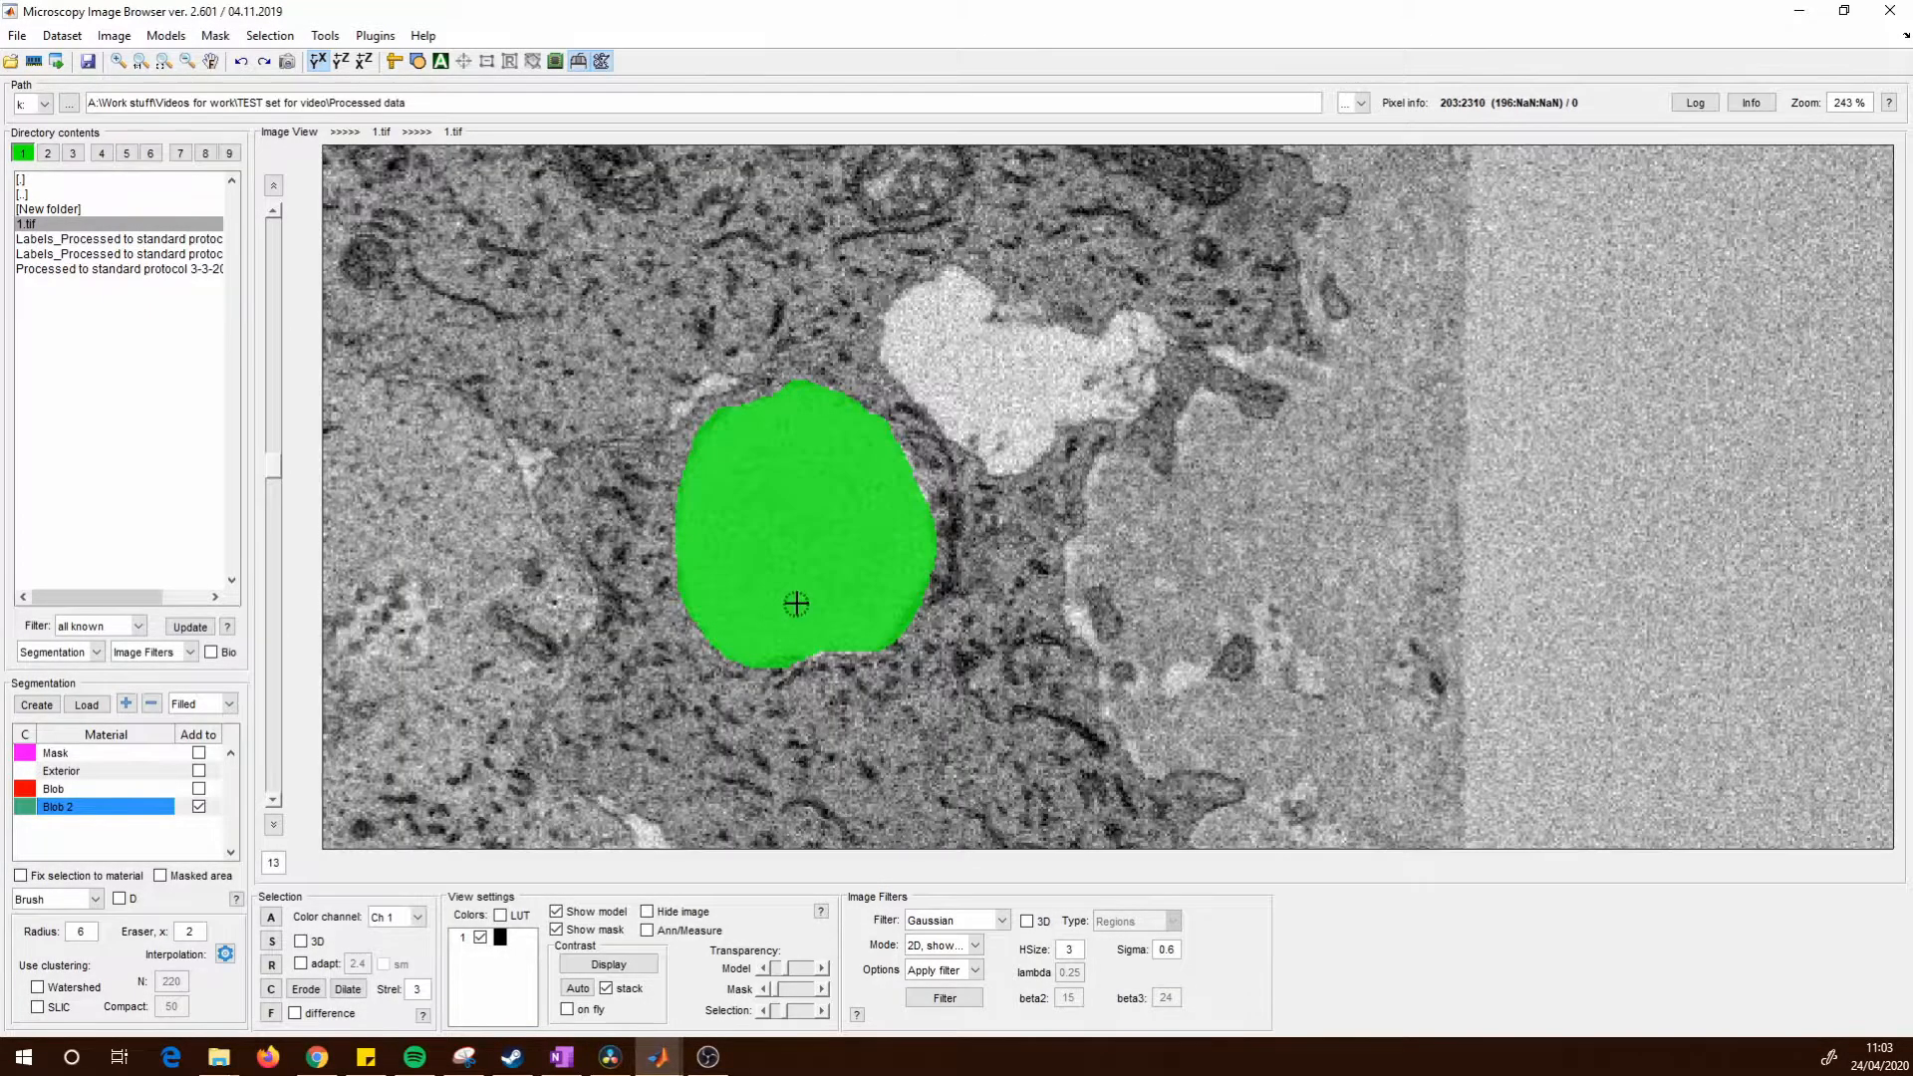
Examine the interpolated vesicle selection slice by slice through the stack.
scroll(796, 603, up, 6)
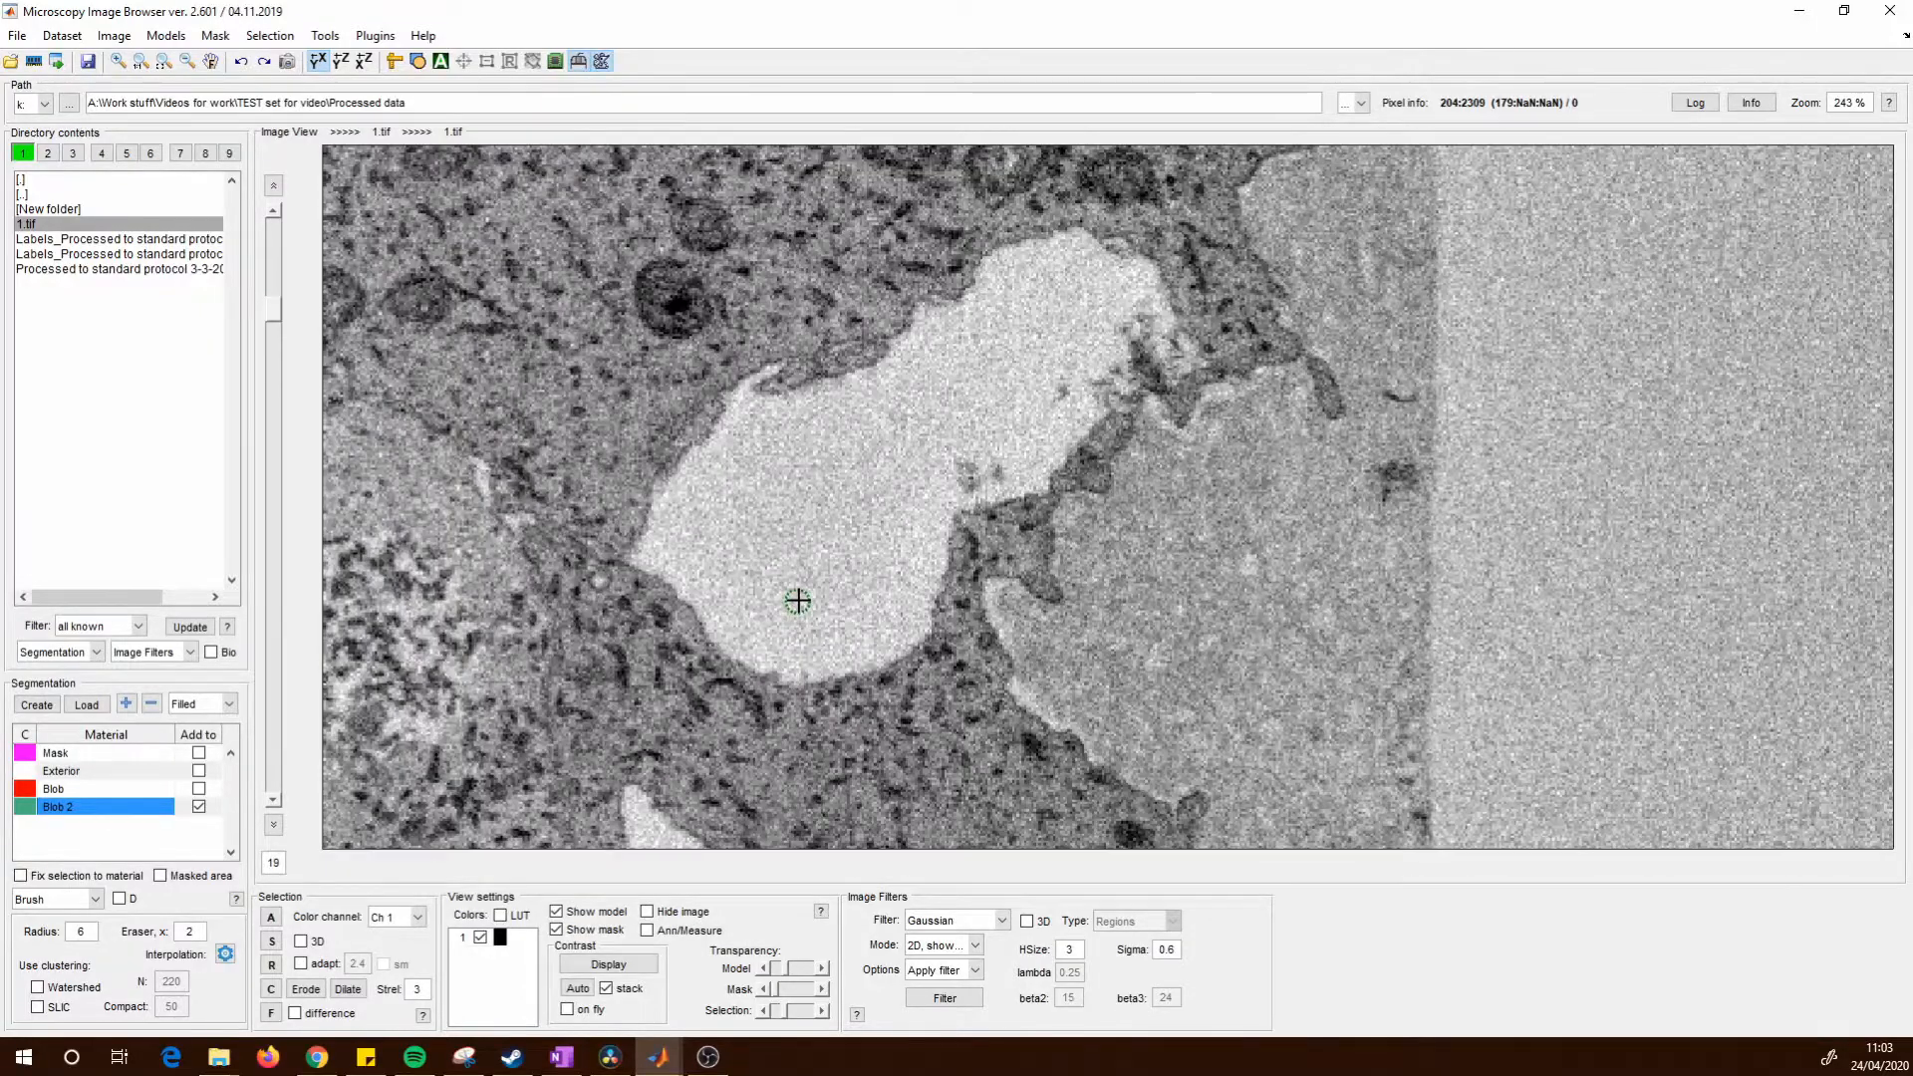
scroll(797, 601, down, 11)
scroll(797, 601, down, 3)
scroll(797, 601, up, 9)
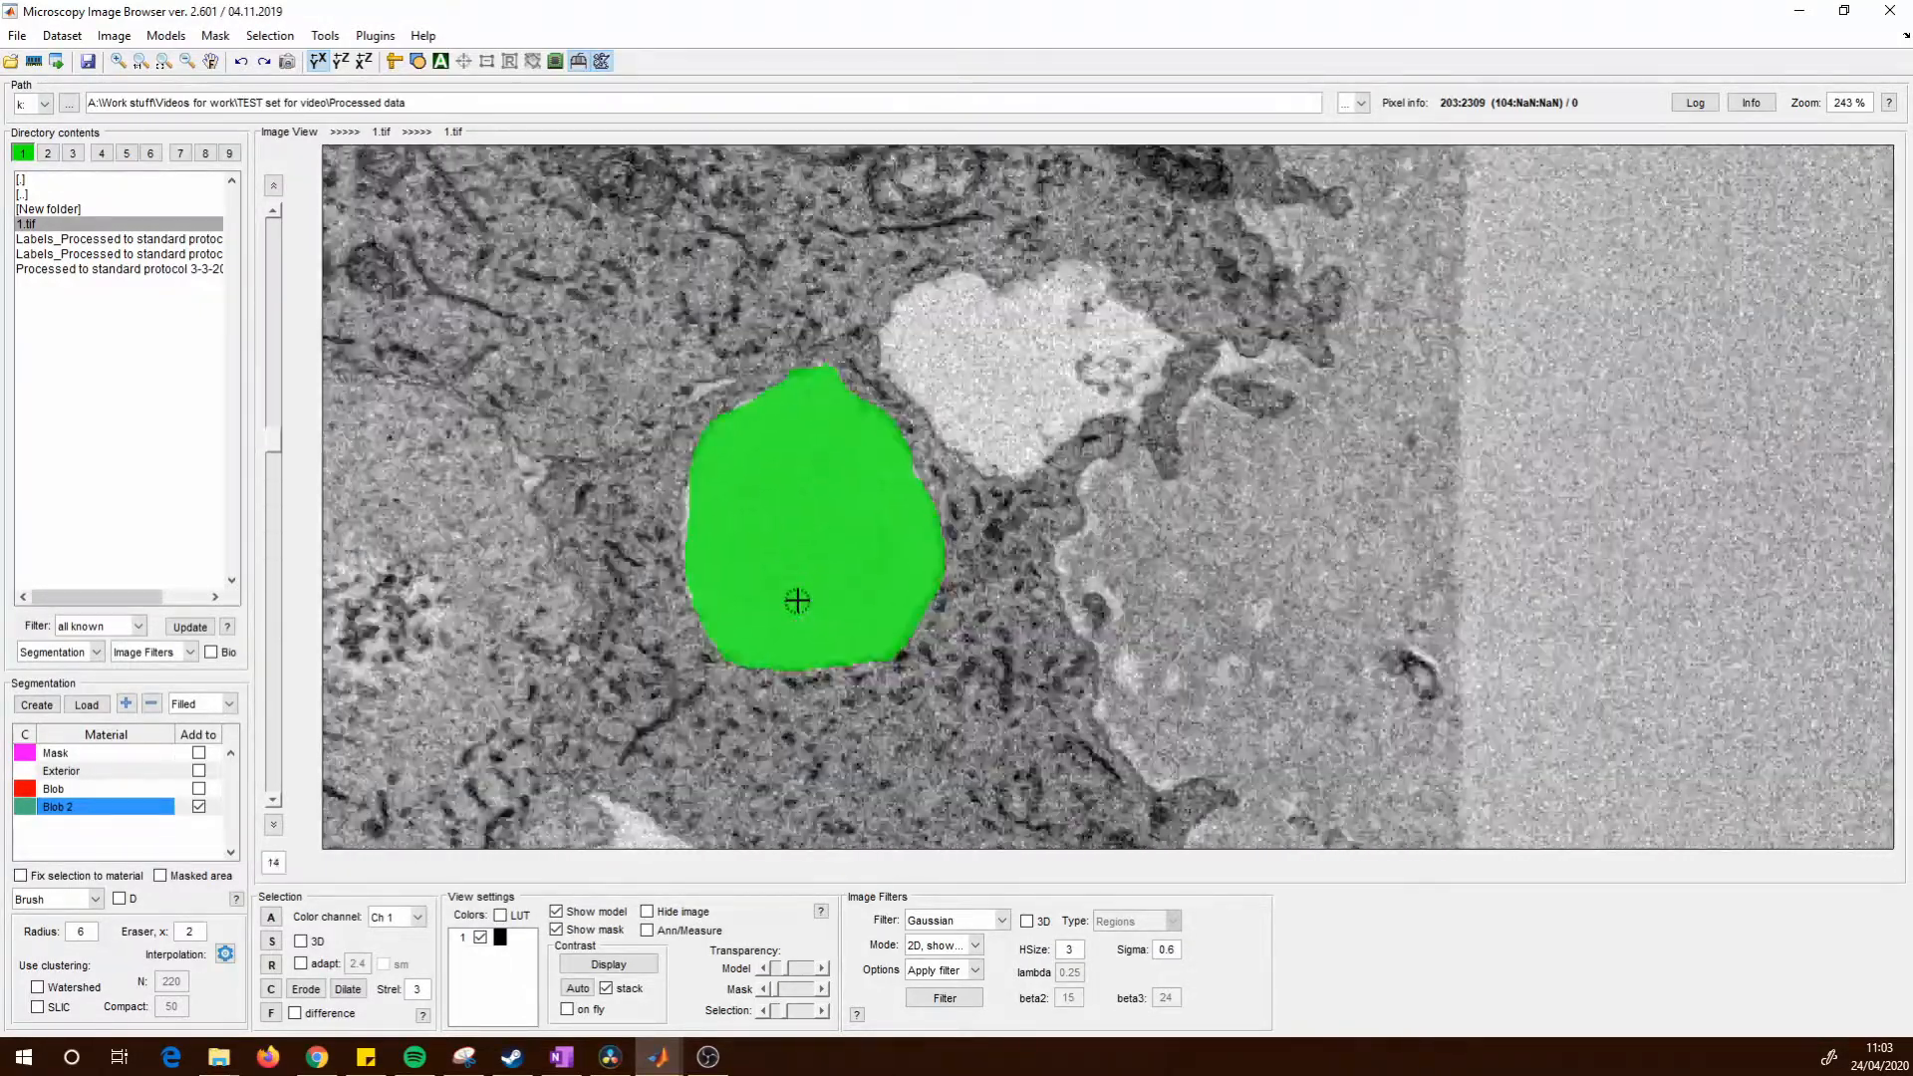
scroll(797, 600, up, 6)
scroll(796, 602, down, 7)
scroll(794, 602, down, 4)
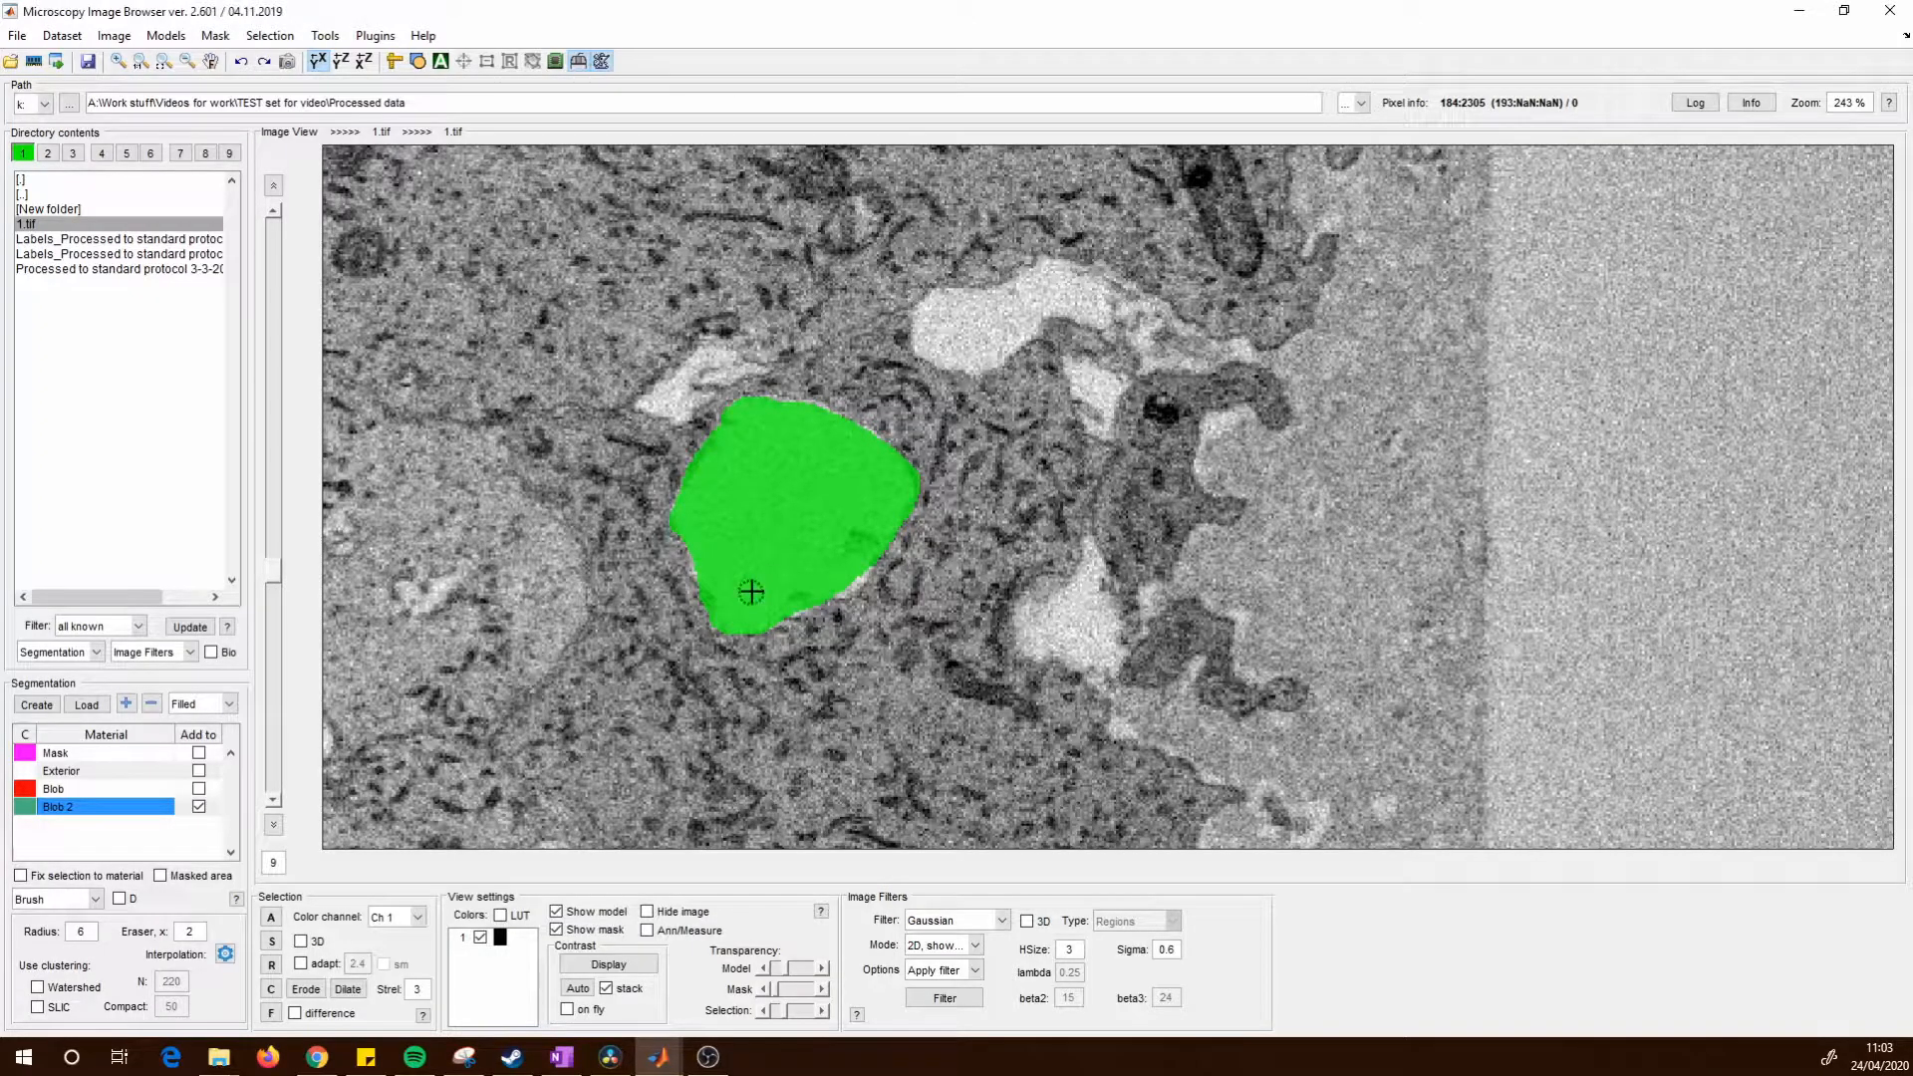
Add the interpolated vesicle selection to Blob 2 on all slices, review it through the stack, and undo the assignment.
scroll(751, 592, down, 10)
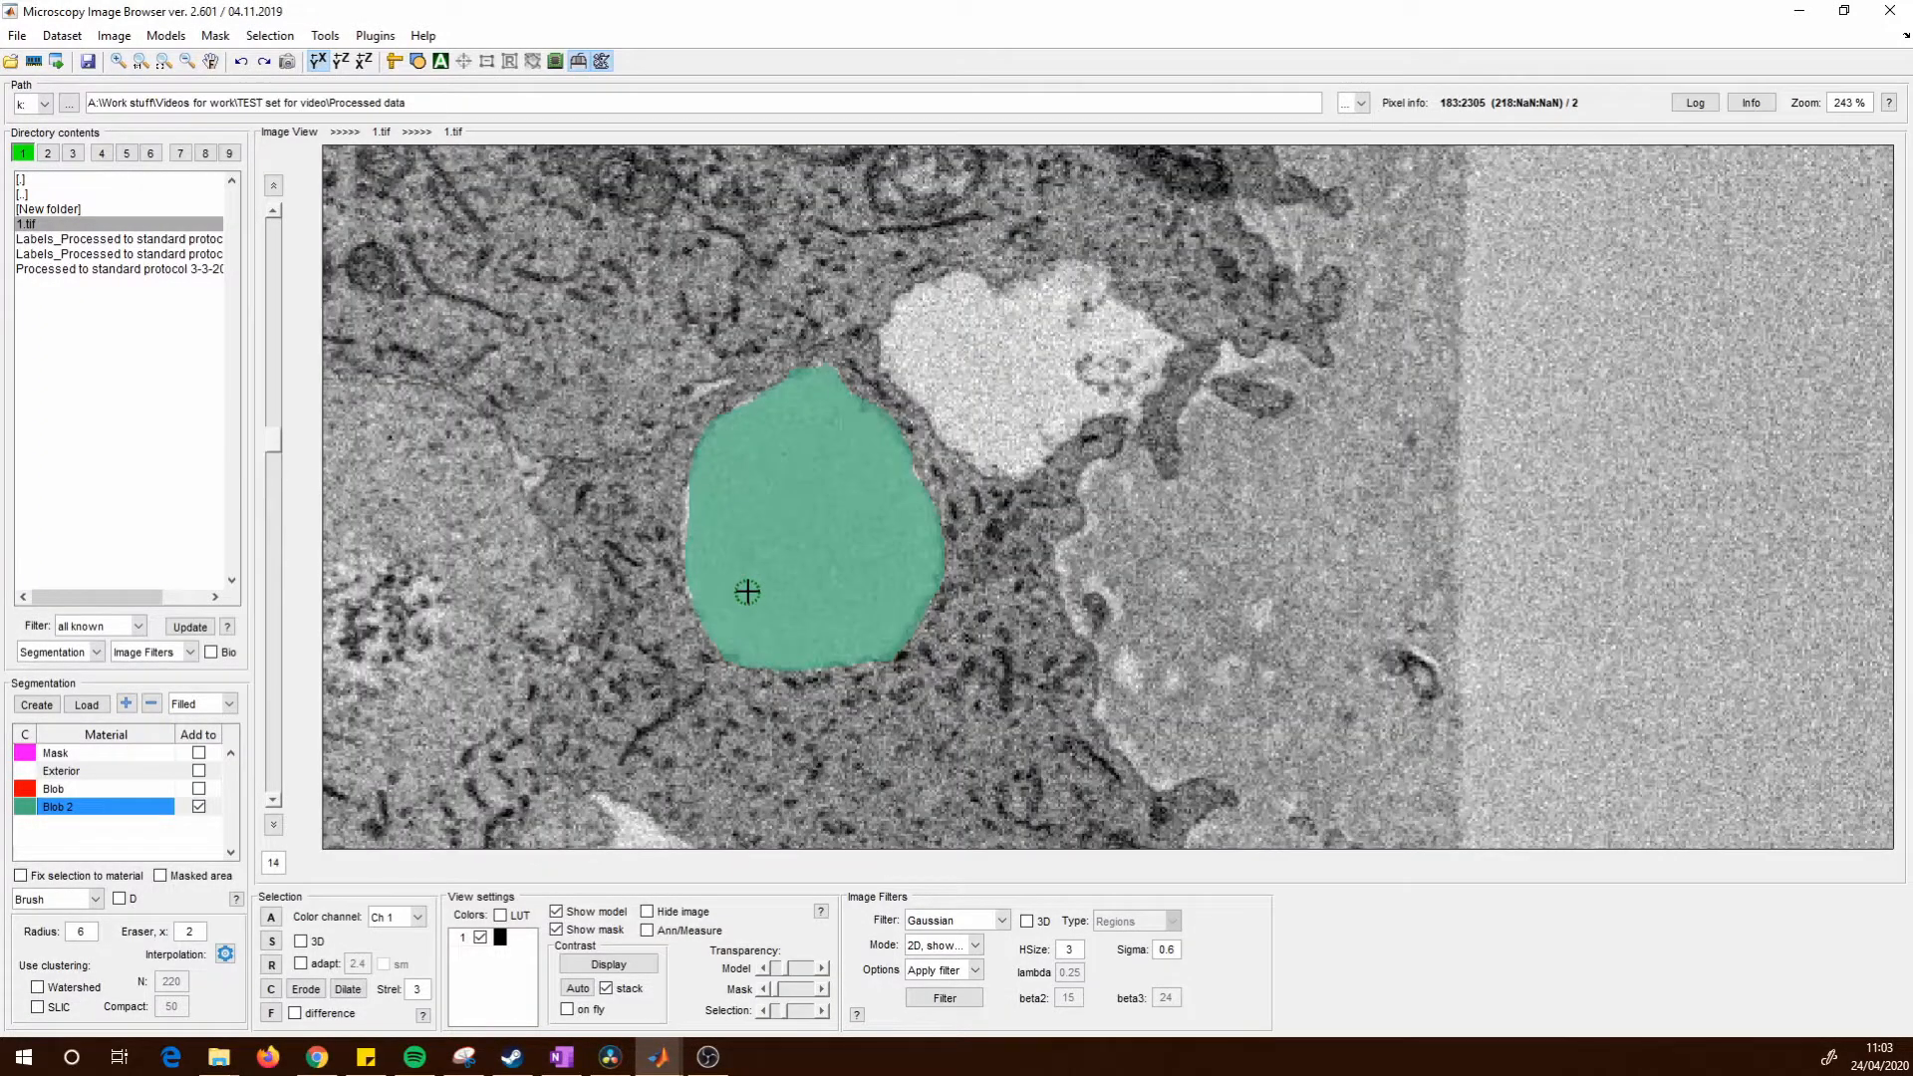
scroll(747, 592, up, 14)
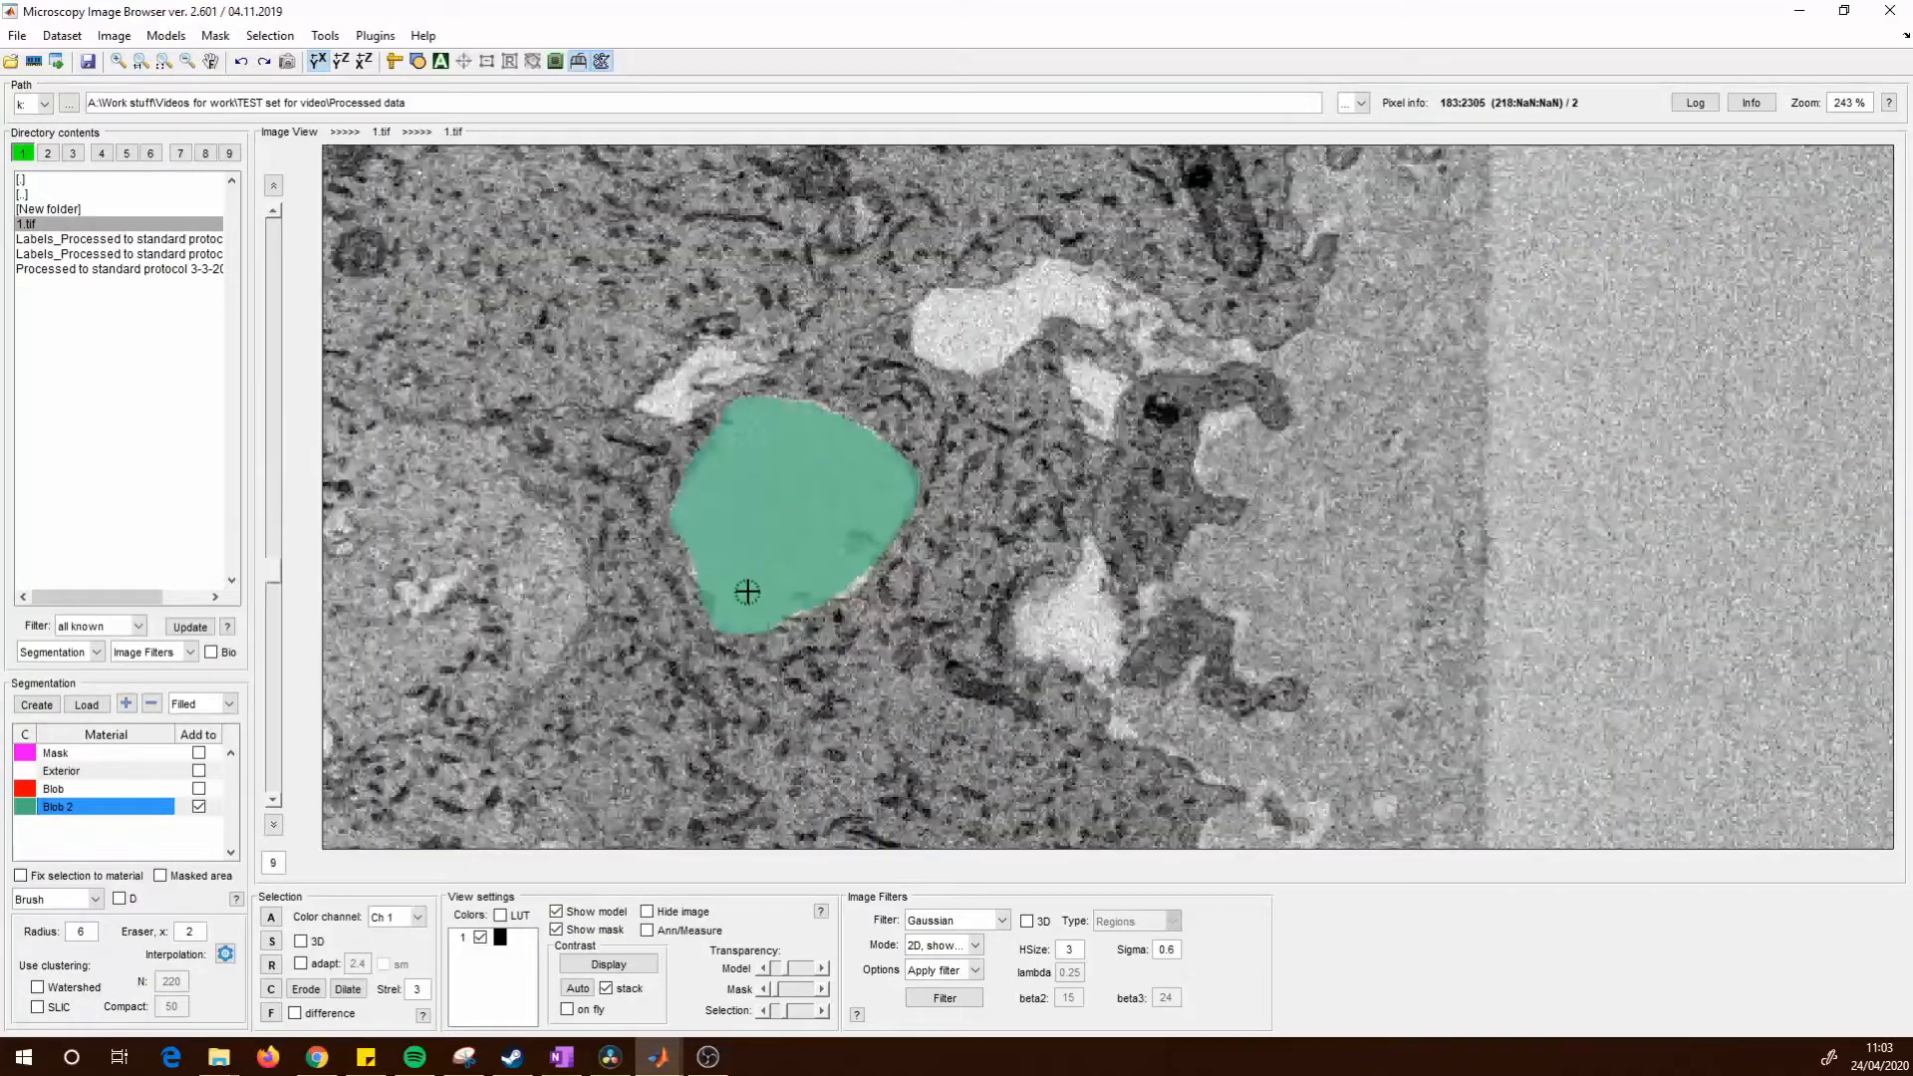
scroll(747, 592, down, 8)
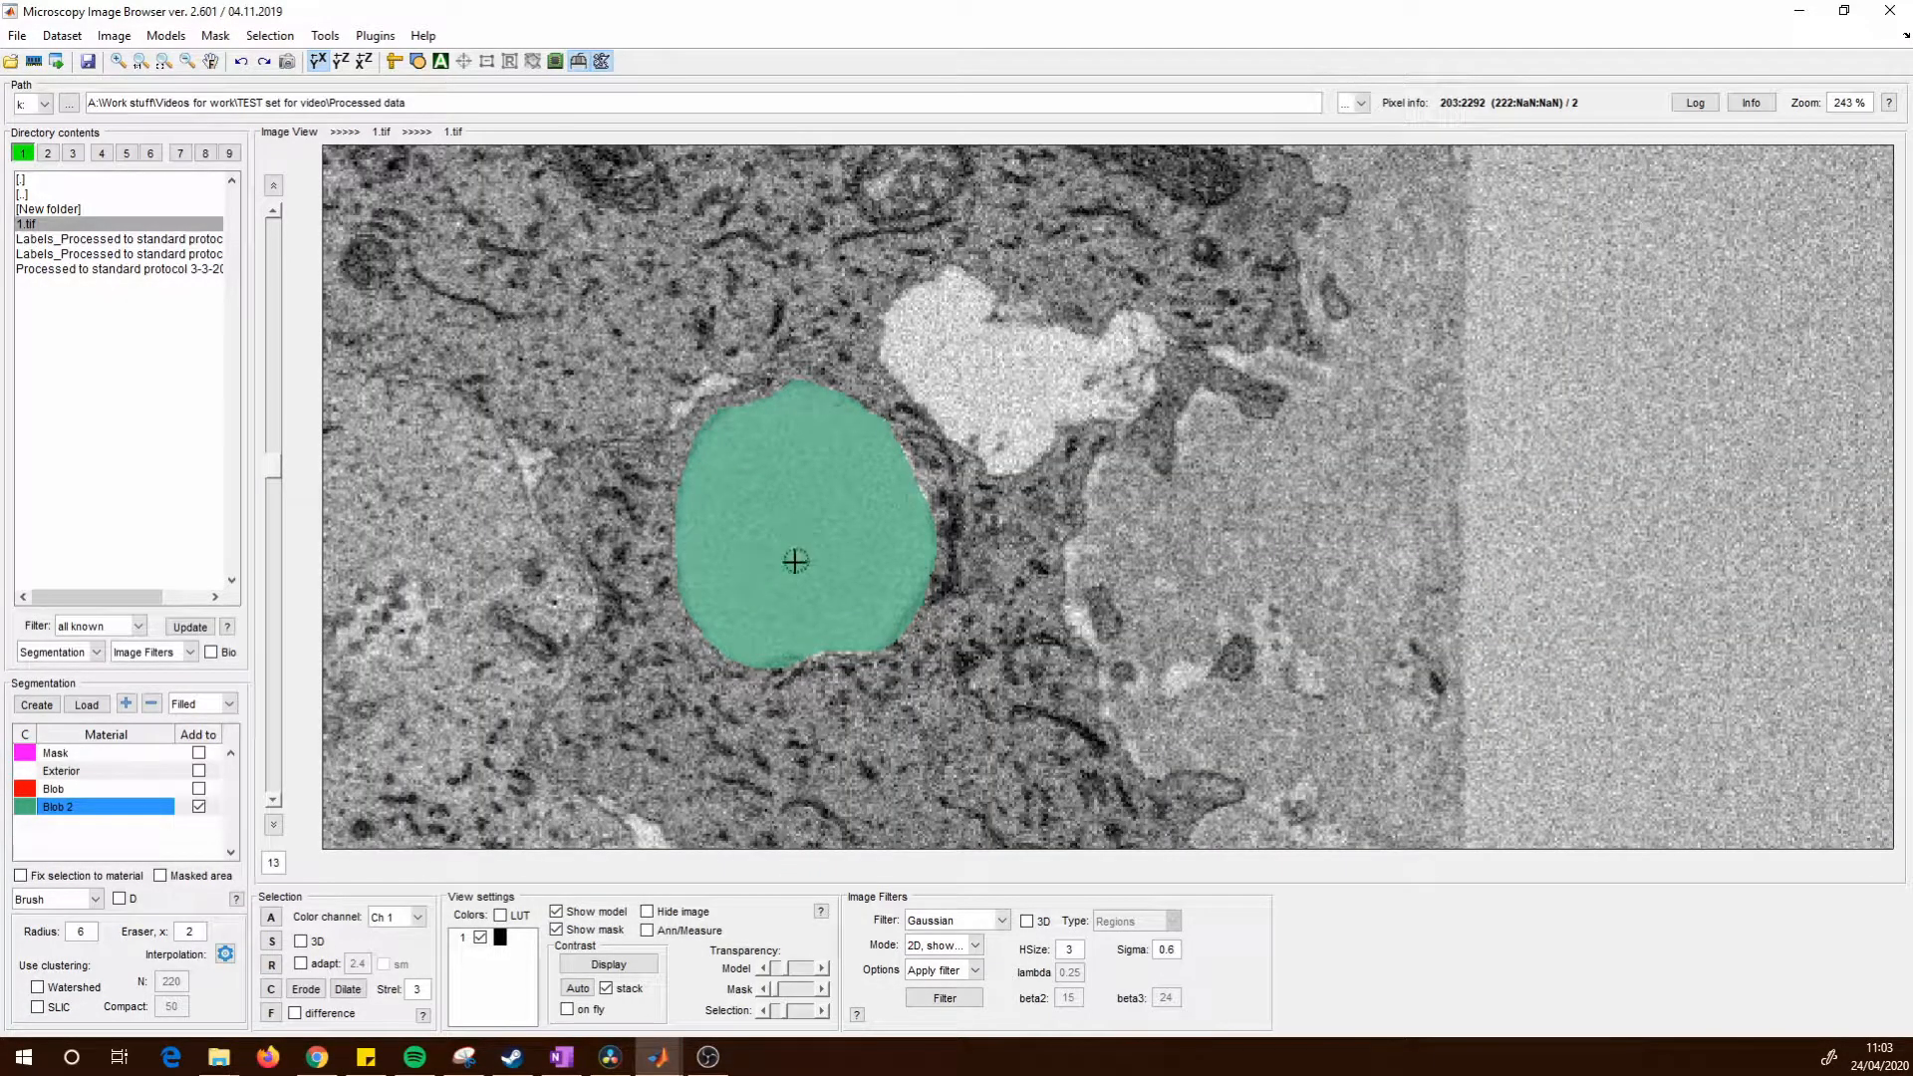
key(ctrl+z)
scroll(777, 571, up, 1)
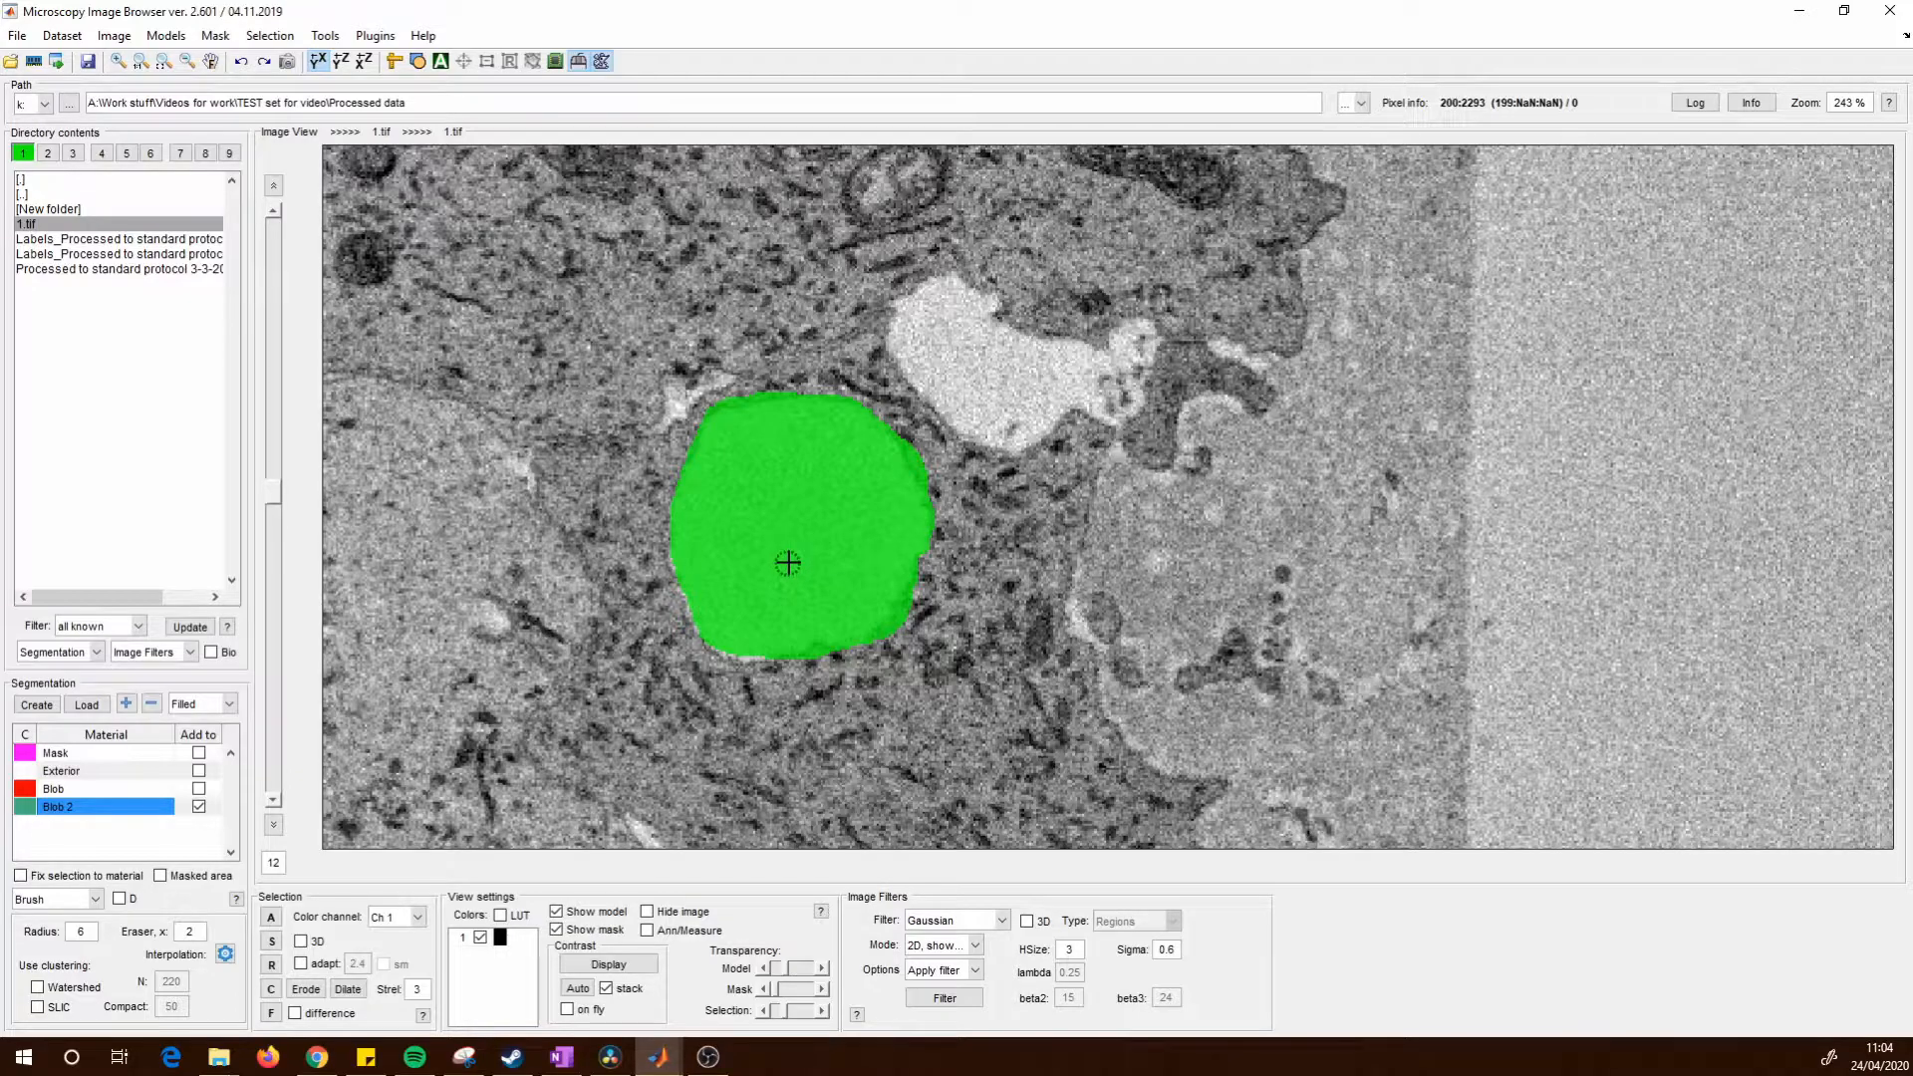
scroll(782, 565, up, 5)
scroll(773, 571, down, 1)
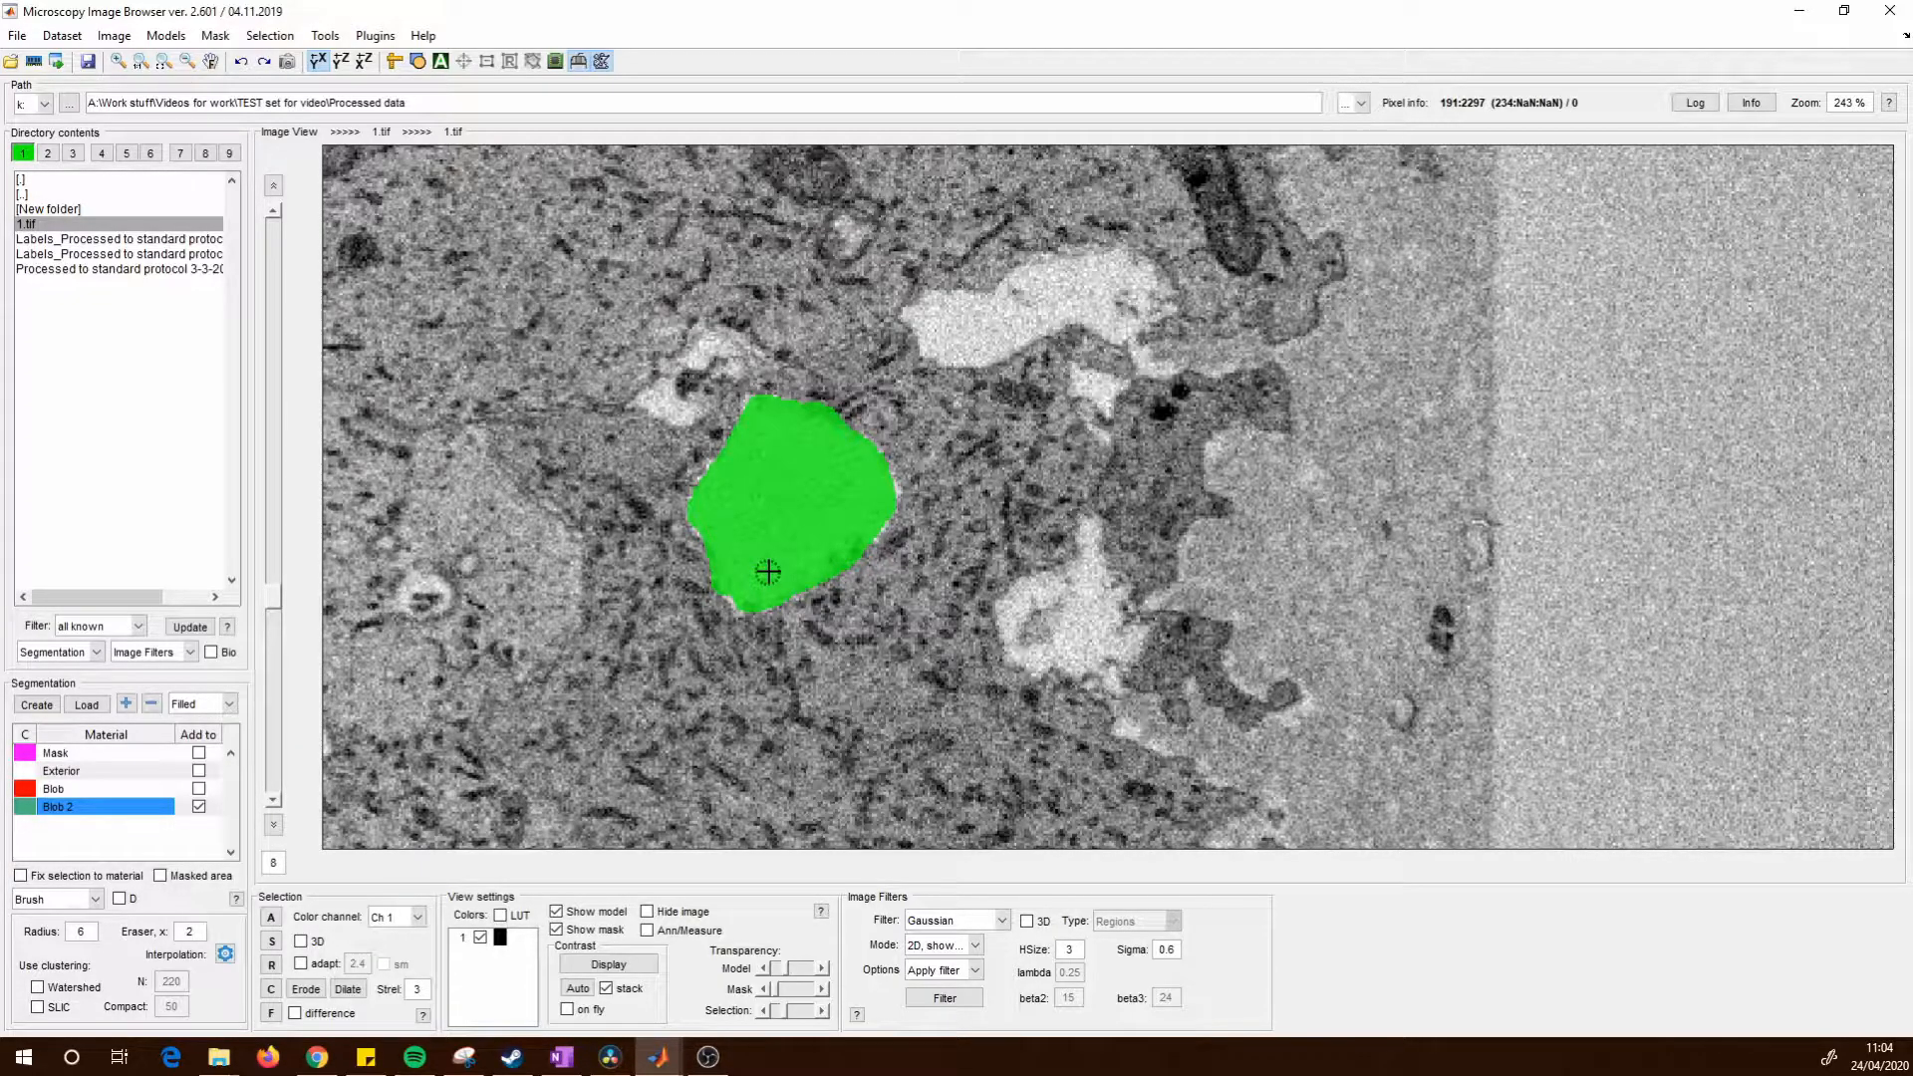
Clear the interpolated vesicle selection on all slices, check neighbouring slices, and undo the clearing.
key(shift+c)
scroll(778, 569, up, 8)
scroll(777, 569, down, 7)
scroll(778, 569, down, 5)
scroll(777, 569, up, 5)
key(ctrl+z)
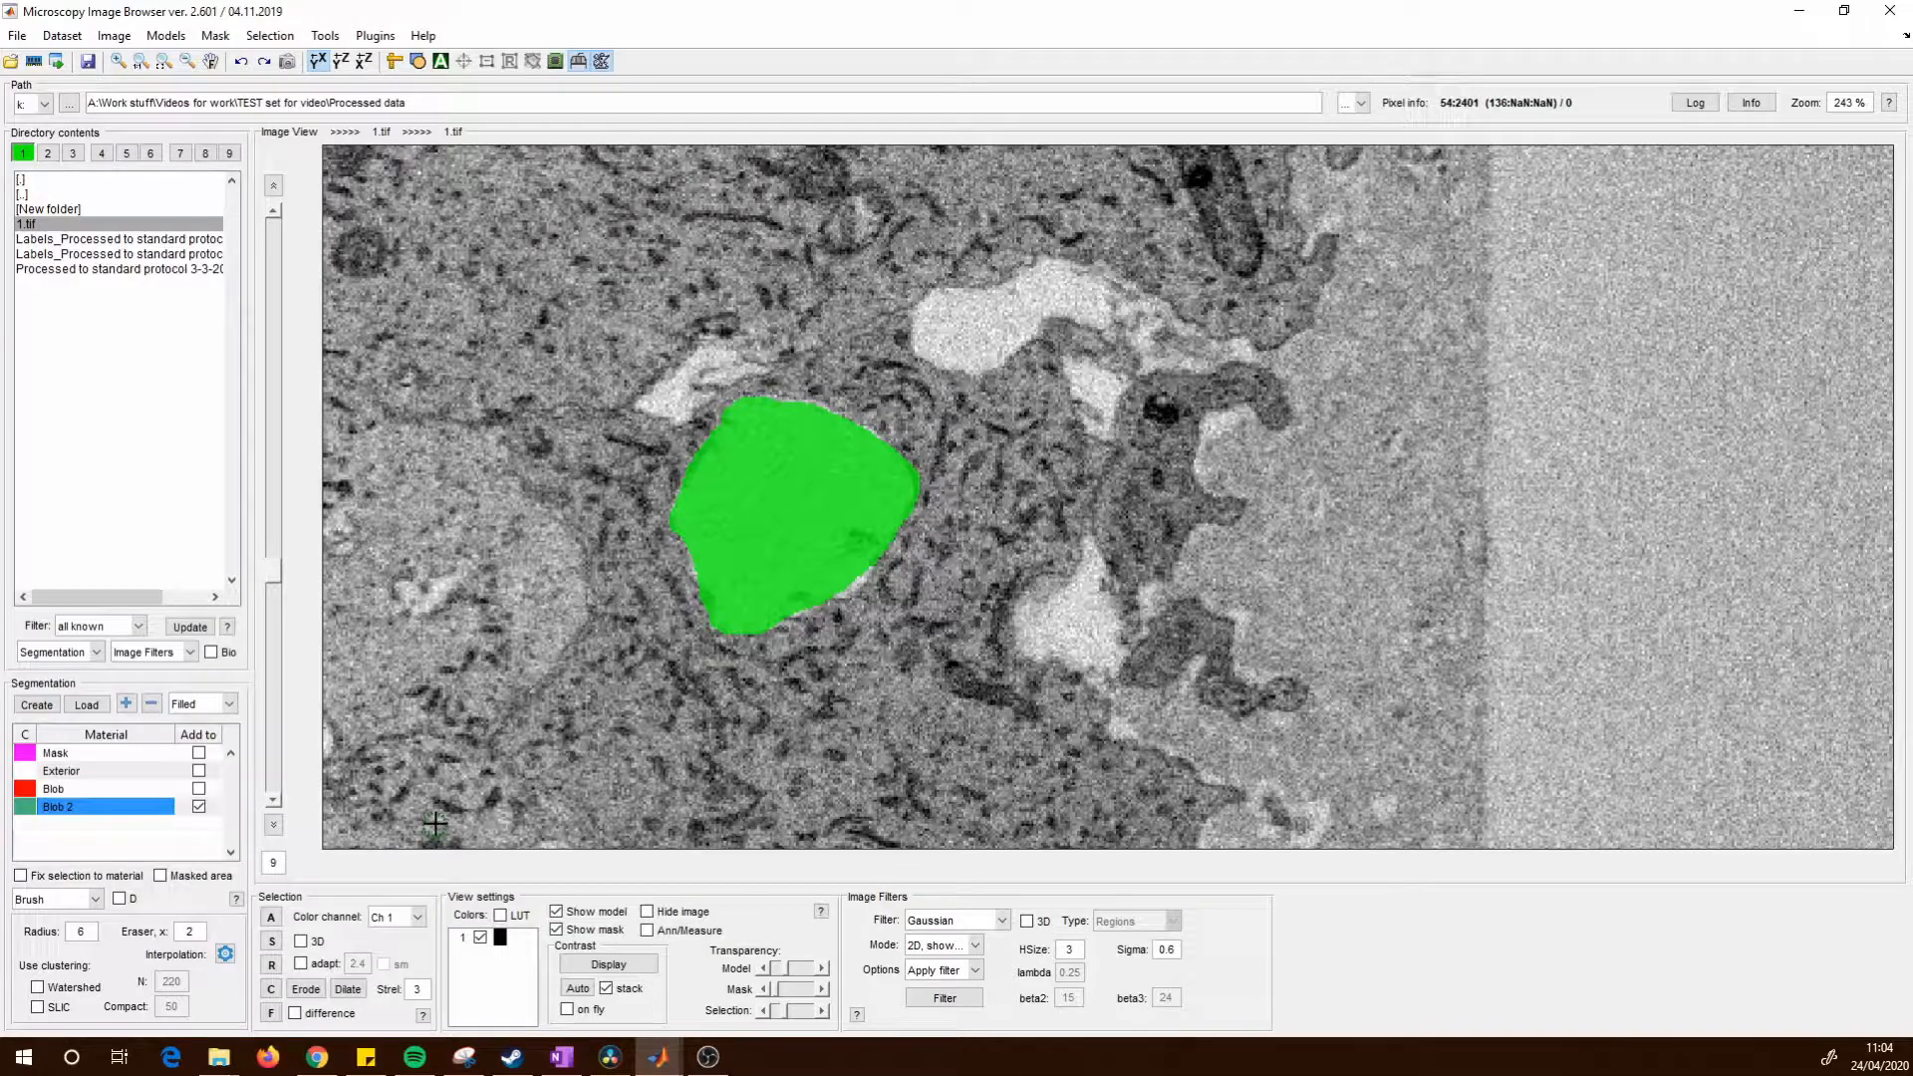
scroll(742, 684, down, 1)
scroll(734, 684, up, 1)
scroll(650, 731, down, 6)
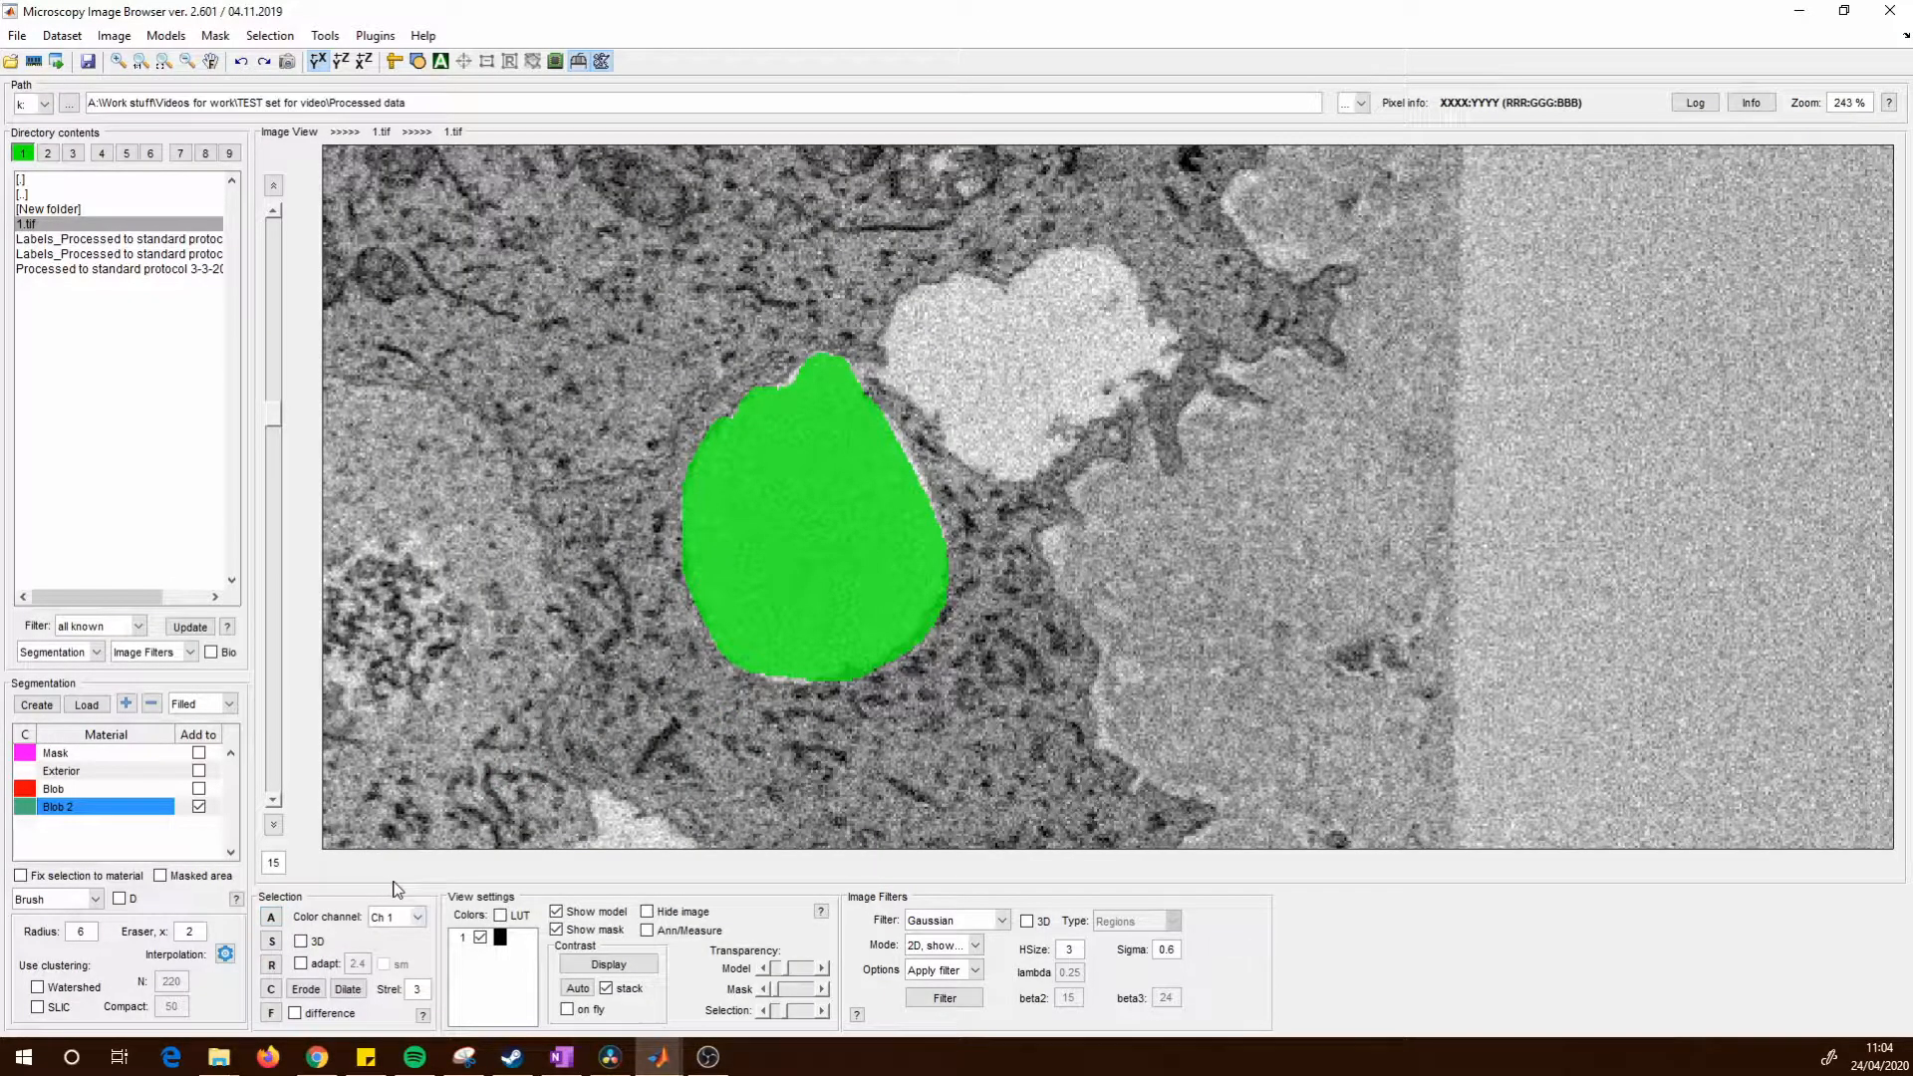
key(alt+Tab)
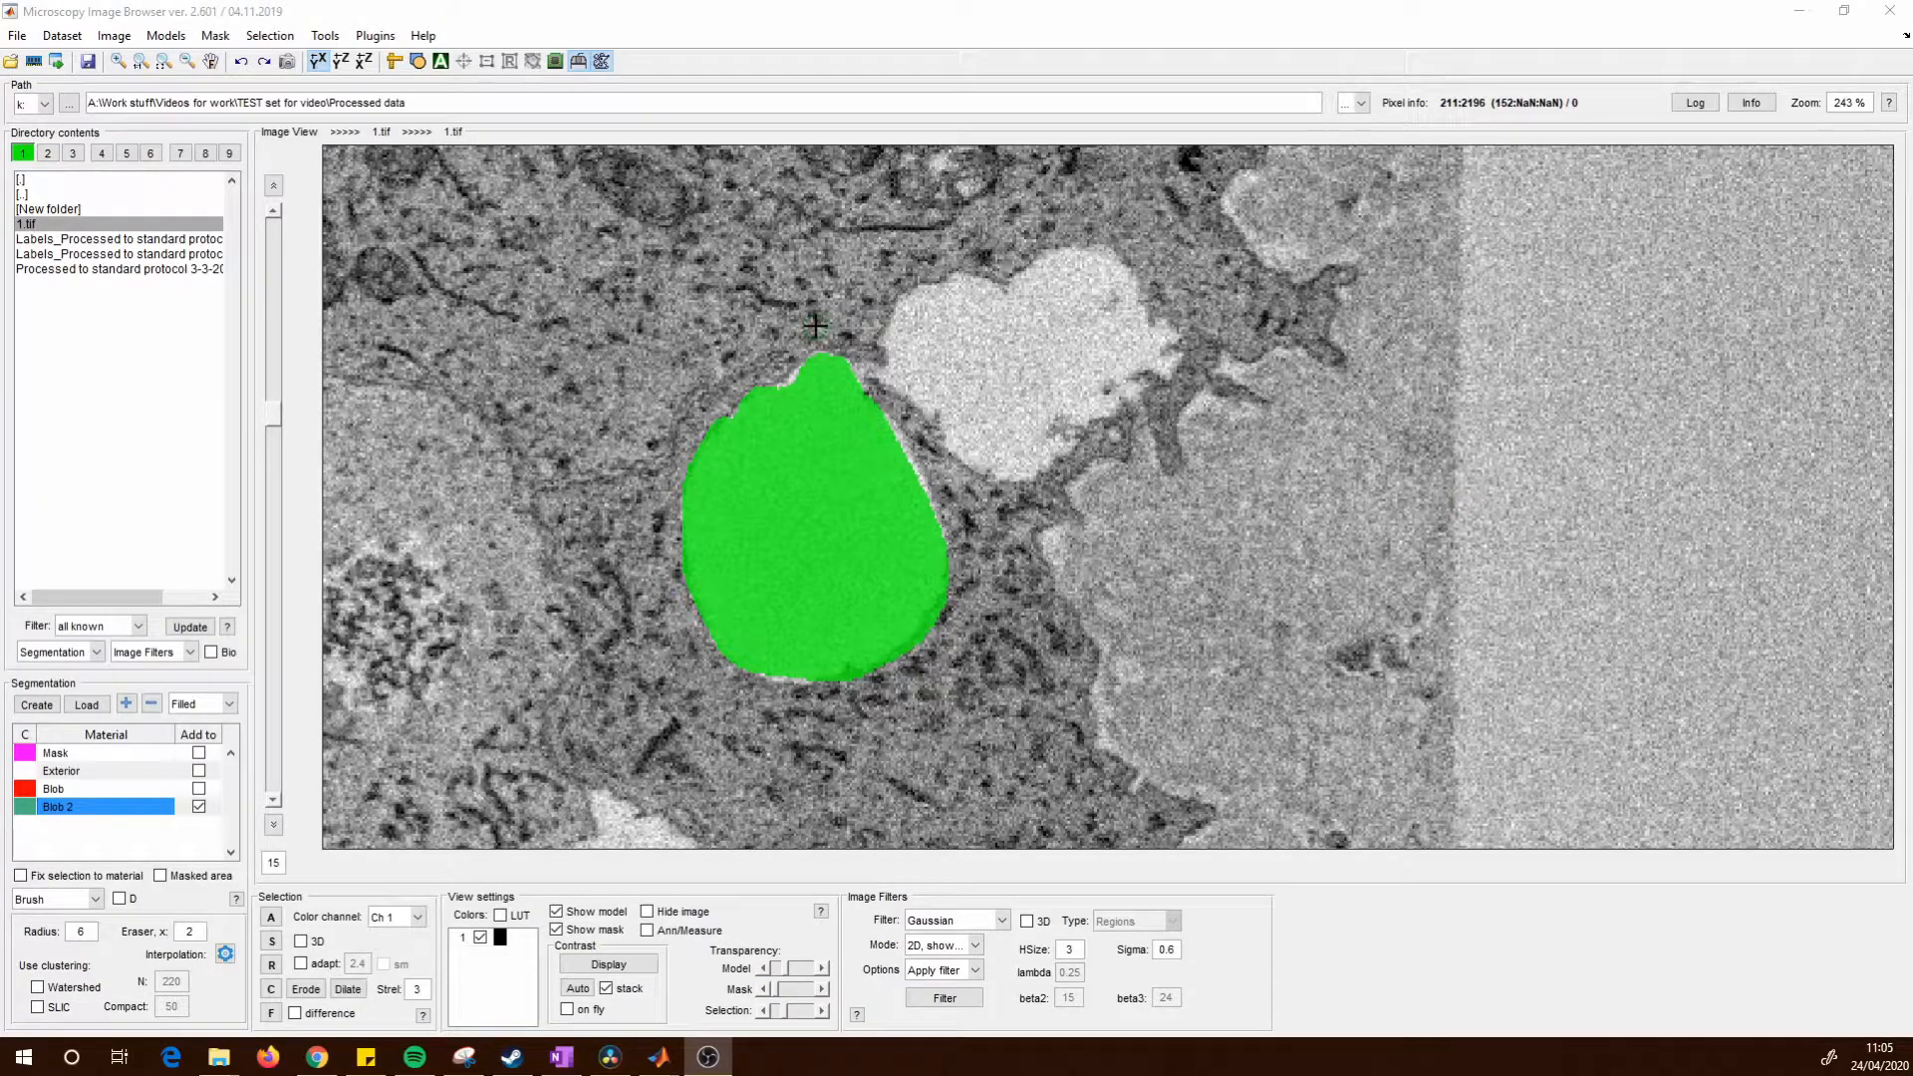
Erase two crossing strips through the vesicle selection on slice 15 with the brush's eraser mode, and undo the erasures.
click(849, 306)
key(ctrl)
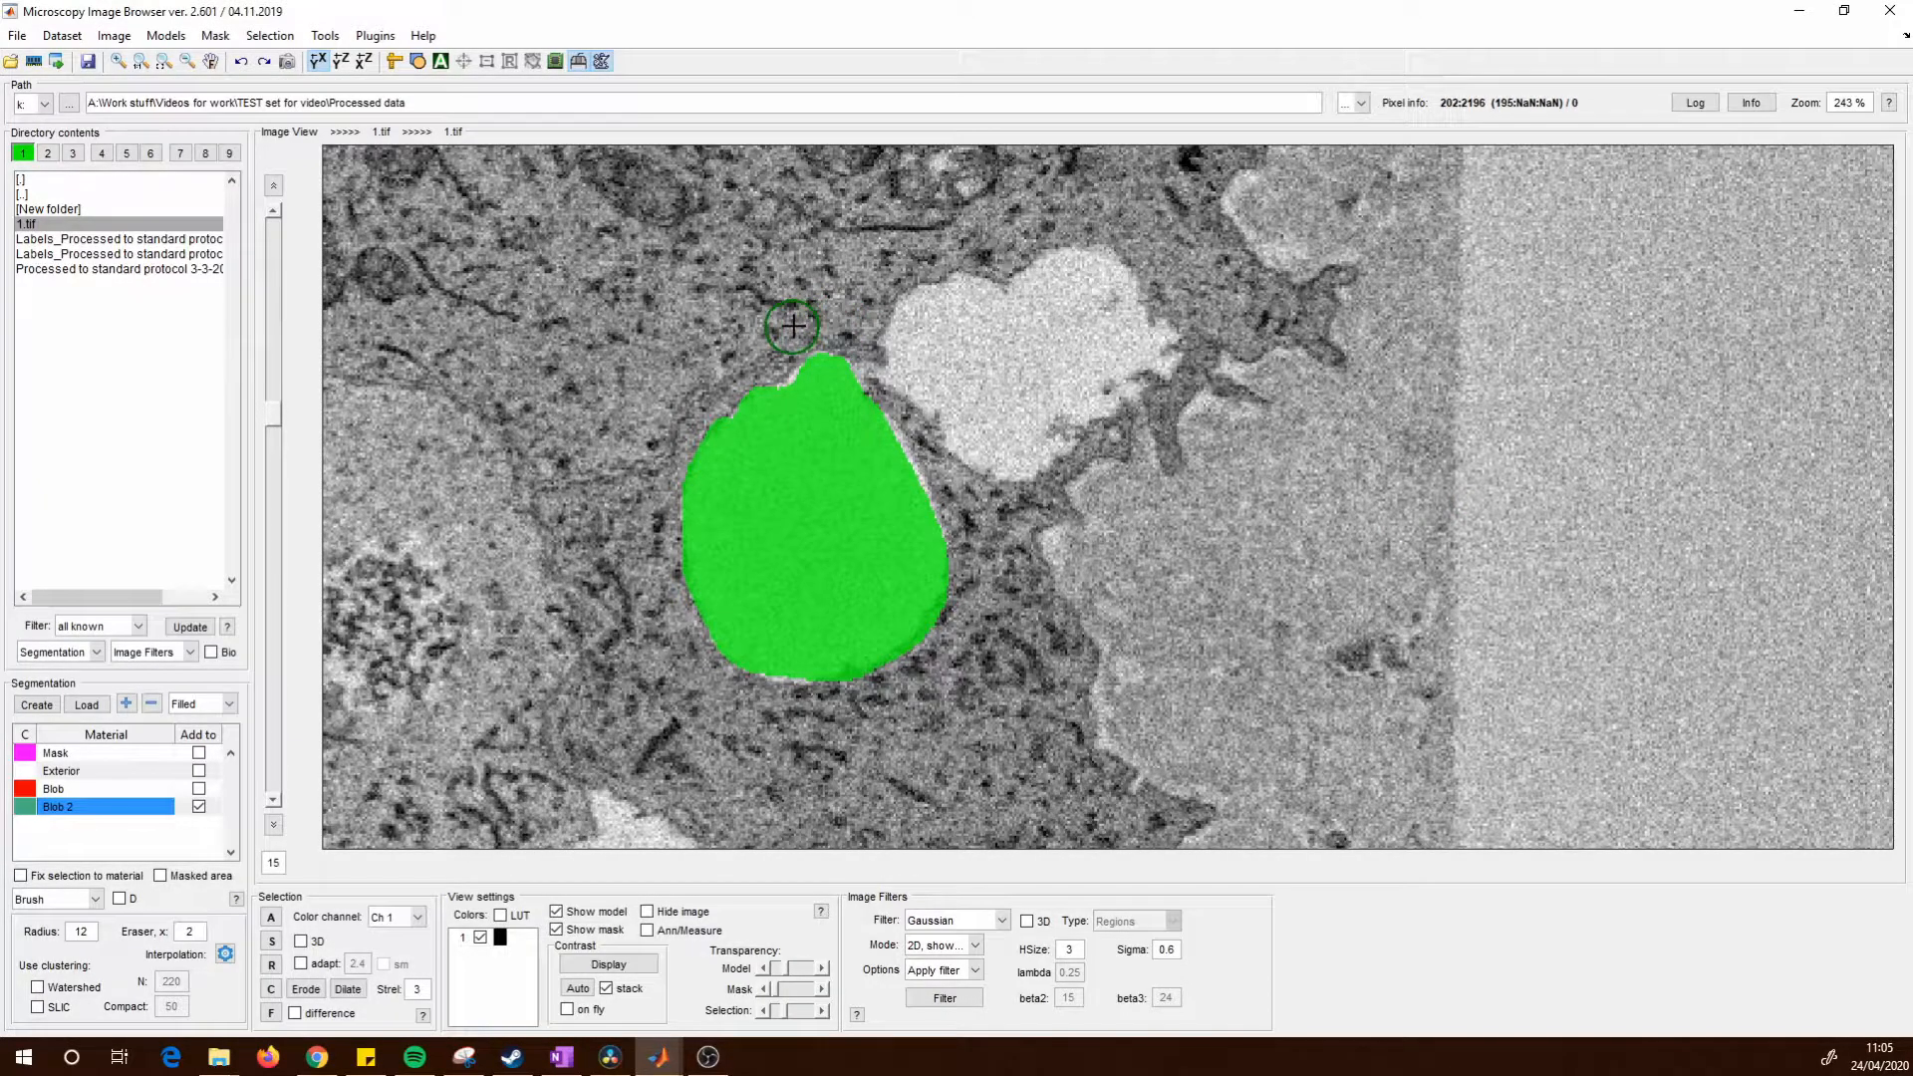
mouse_move(798, 330)
mouse_down()
mouse_move(905, 375)
mouse_move(733, 348)
mouse_move(1006, 470)
mouse_move(833, 542)
mouse_move(650, 543)
mouse_up()
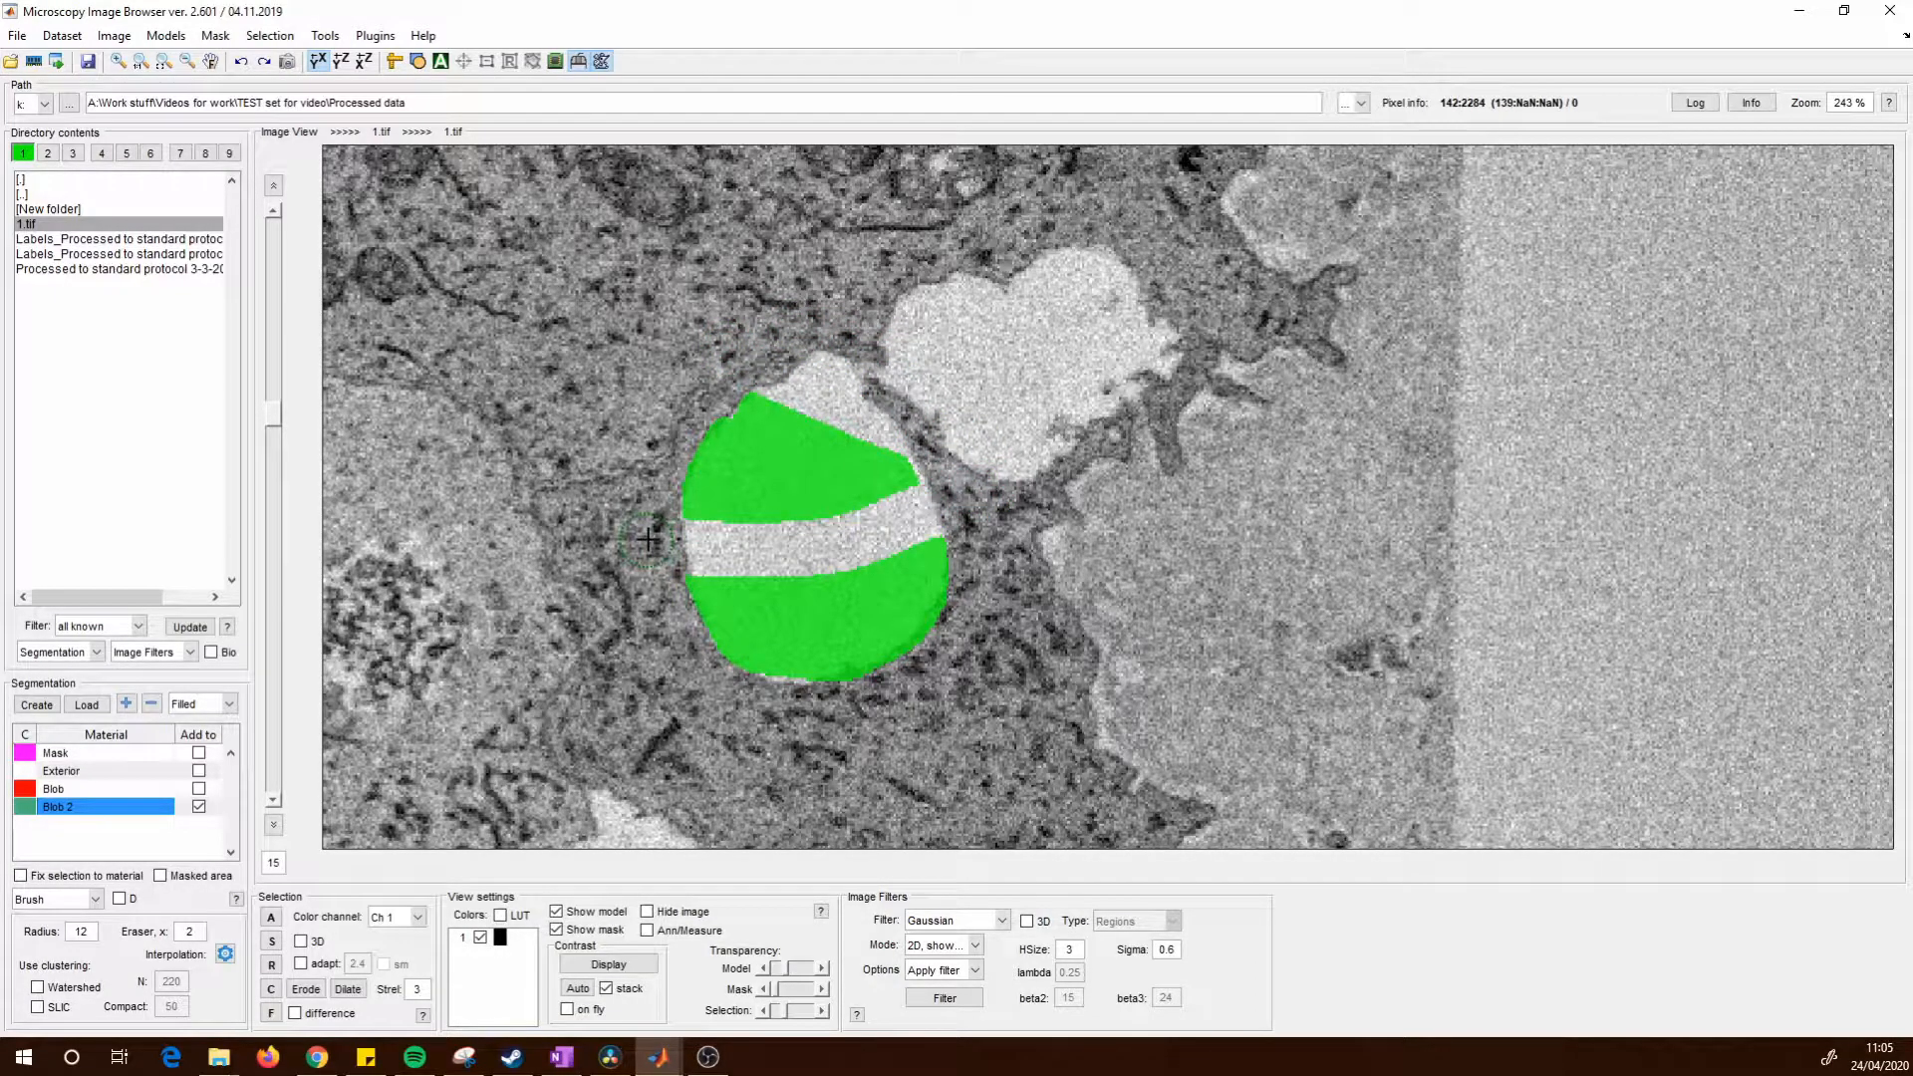
drag(772, 722, 797, 329)
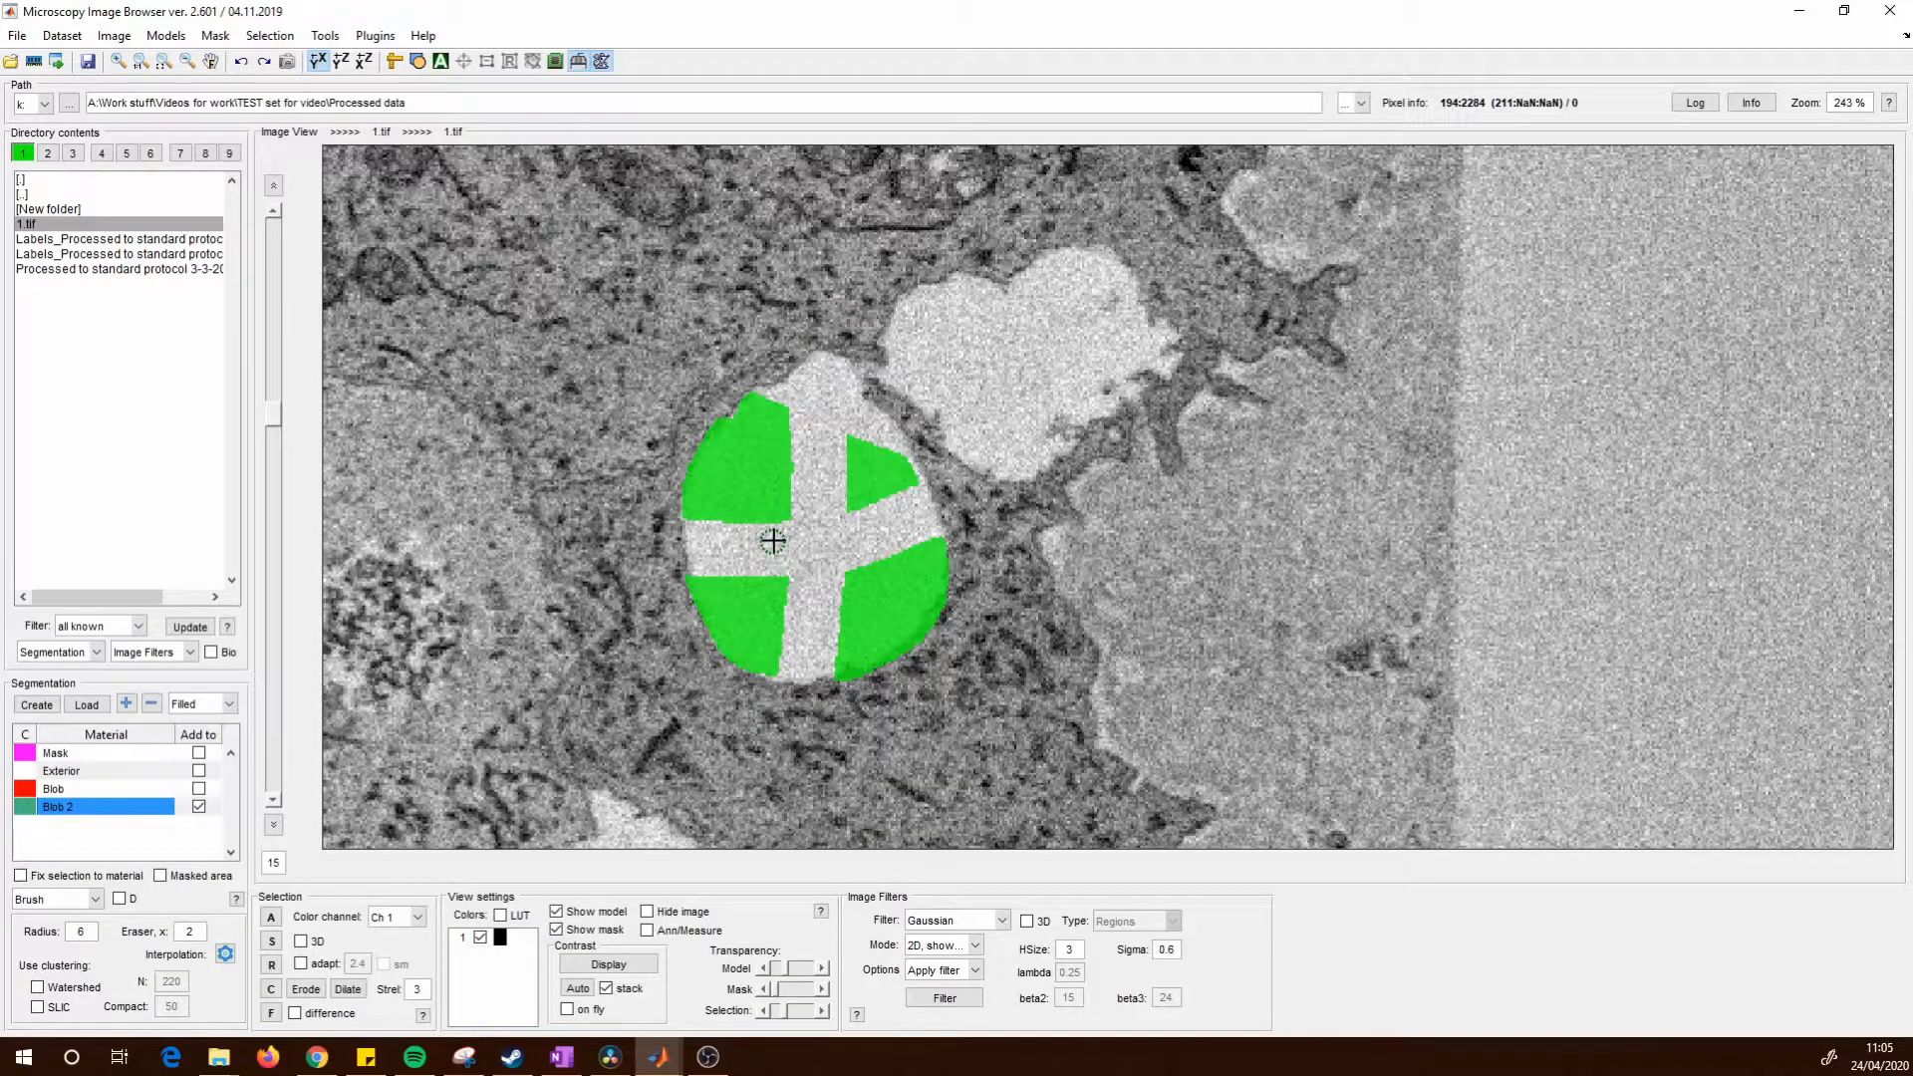
key(ctrl+z)
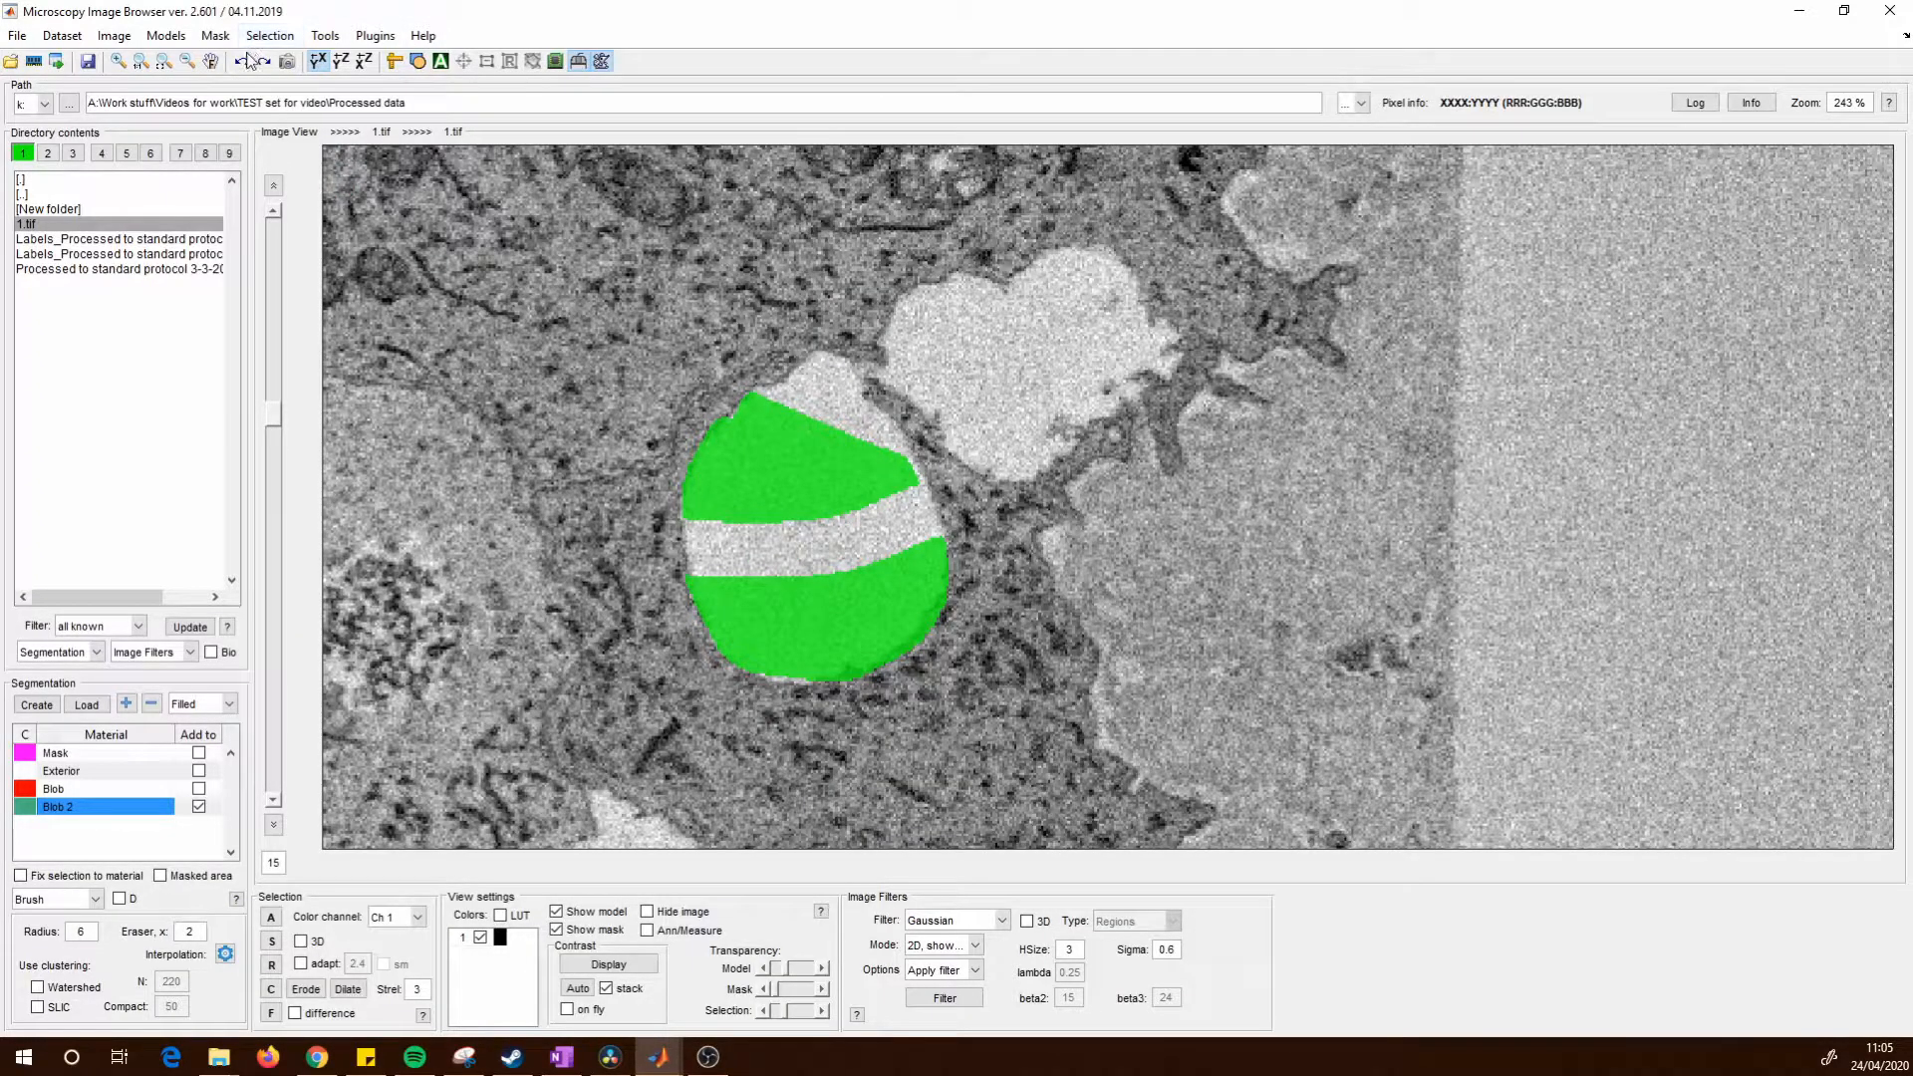
click(248, 63)
click(248, 62)
click(248, 62)
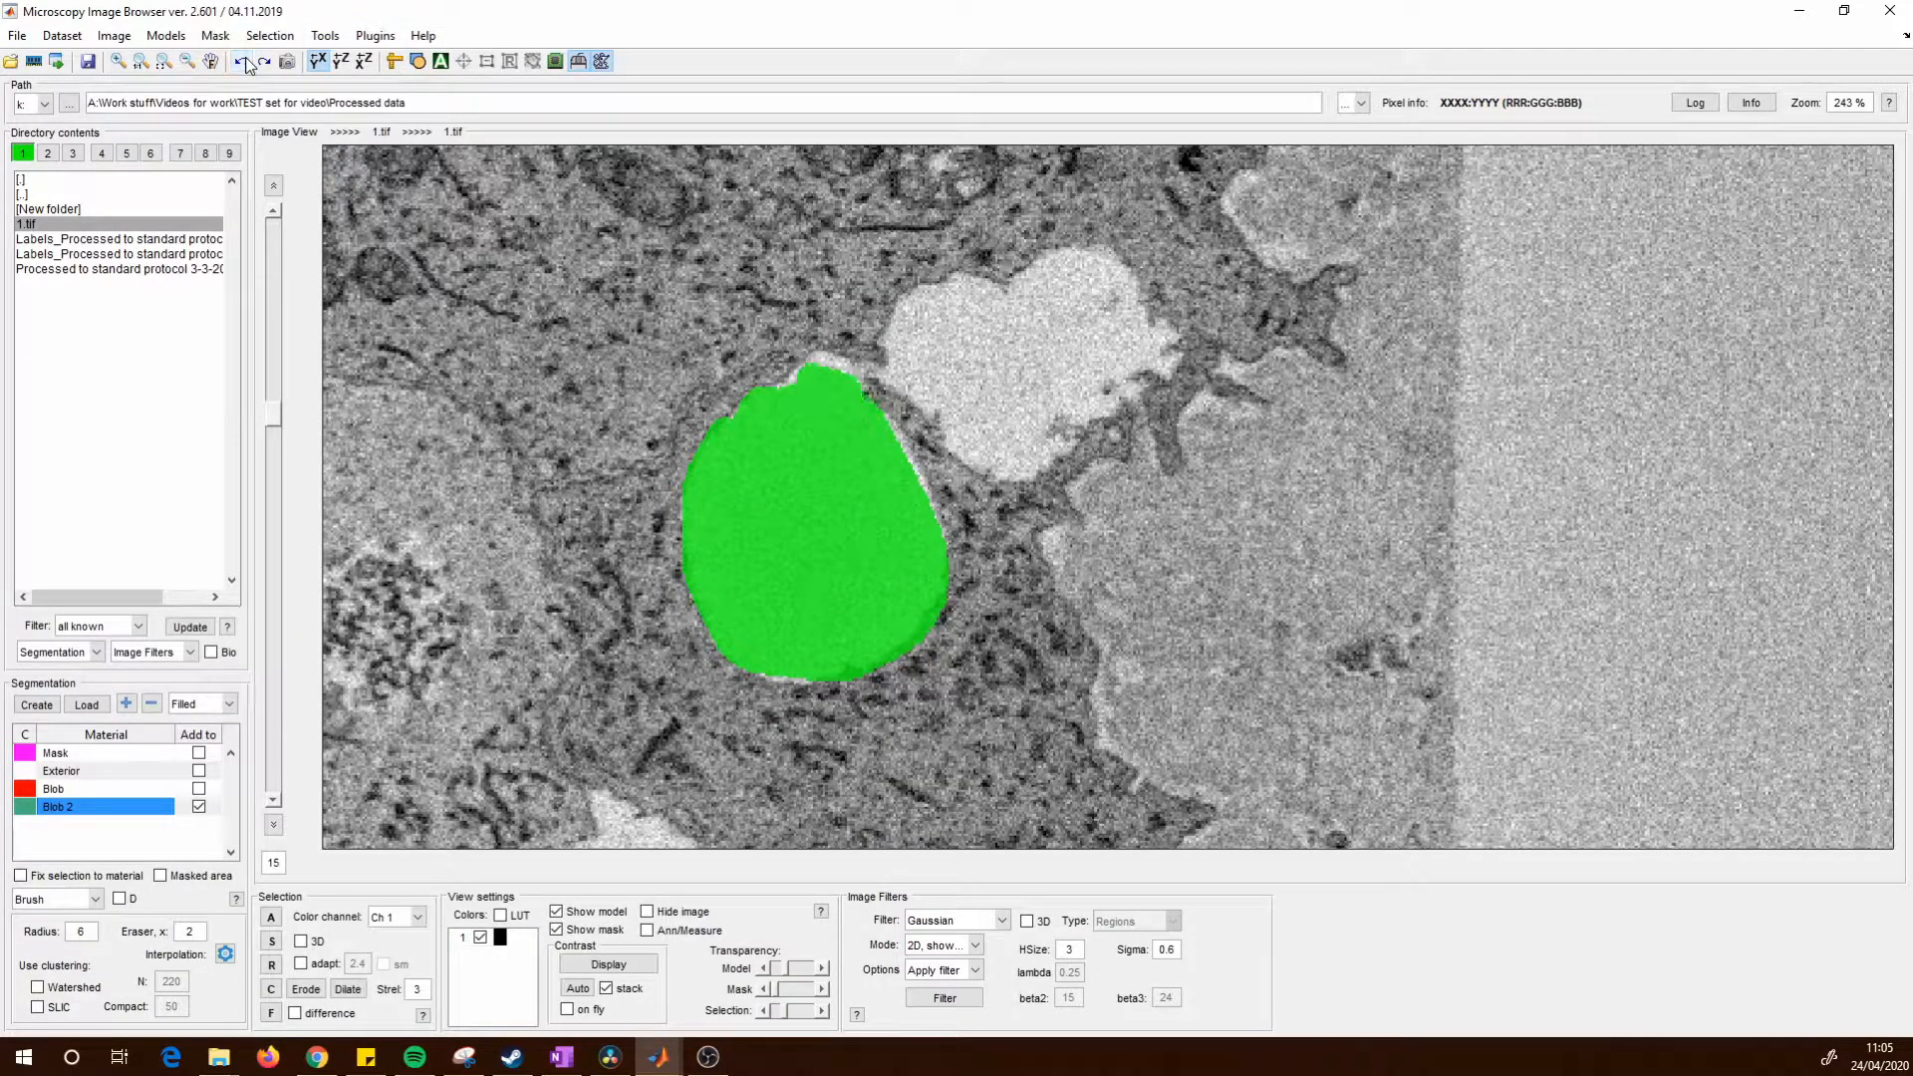
Add the interpolated vesicle selection to the Mask on all slices.
click(61, 755)
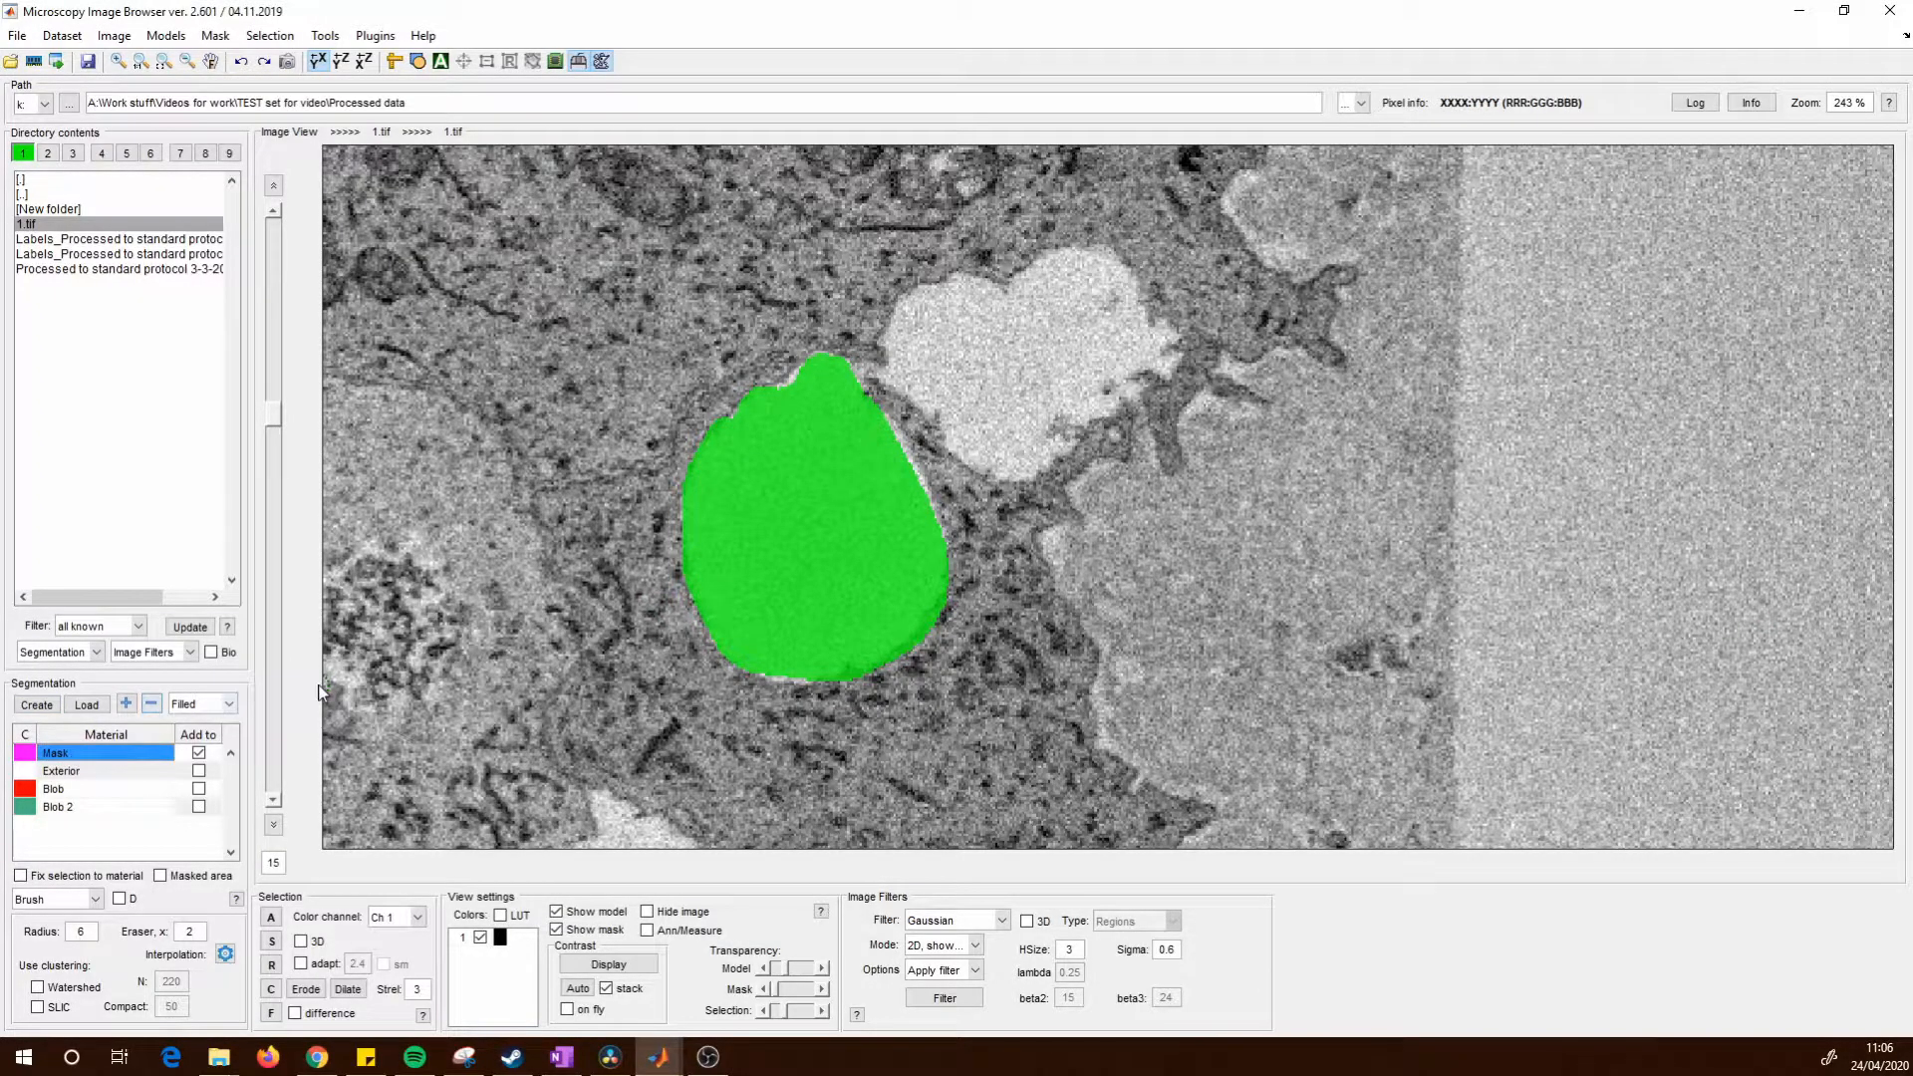
drag(463, 676, 443, 677)
key(shift+a)
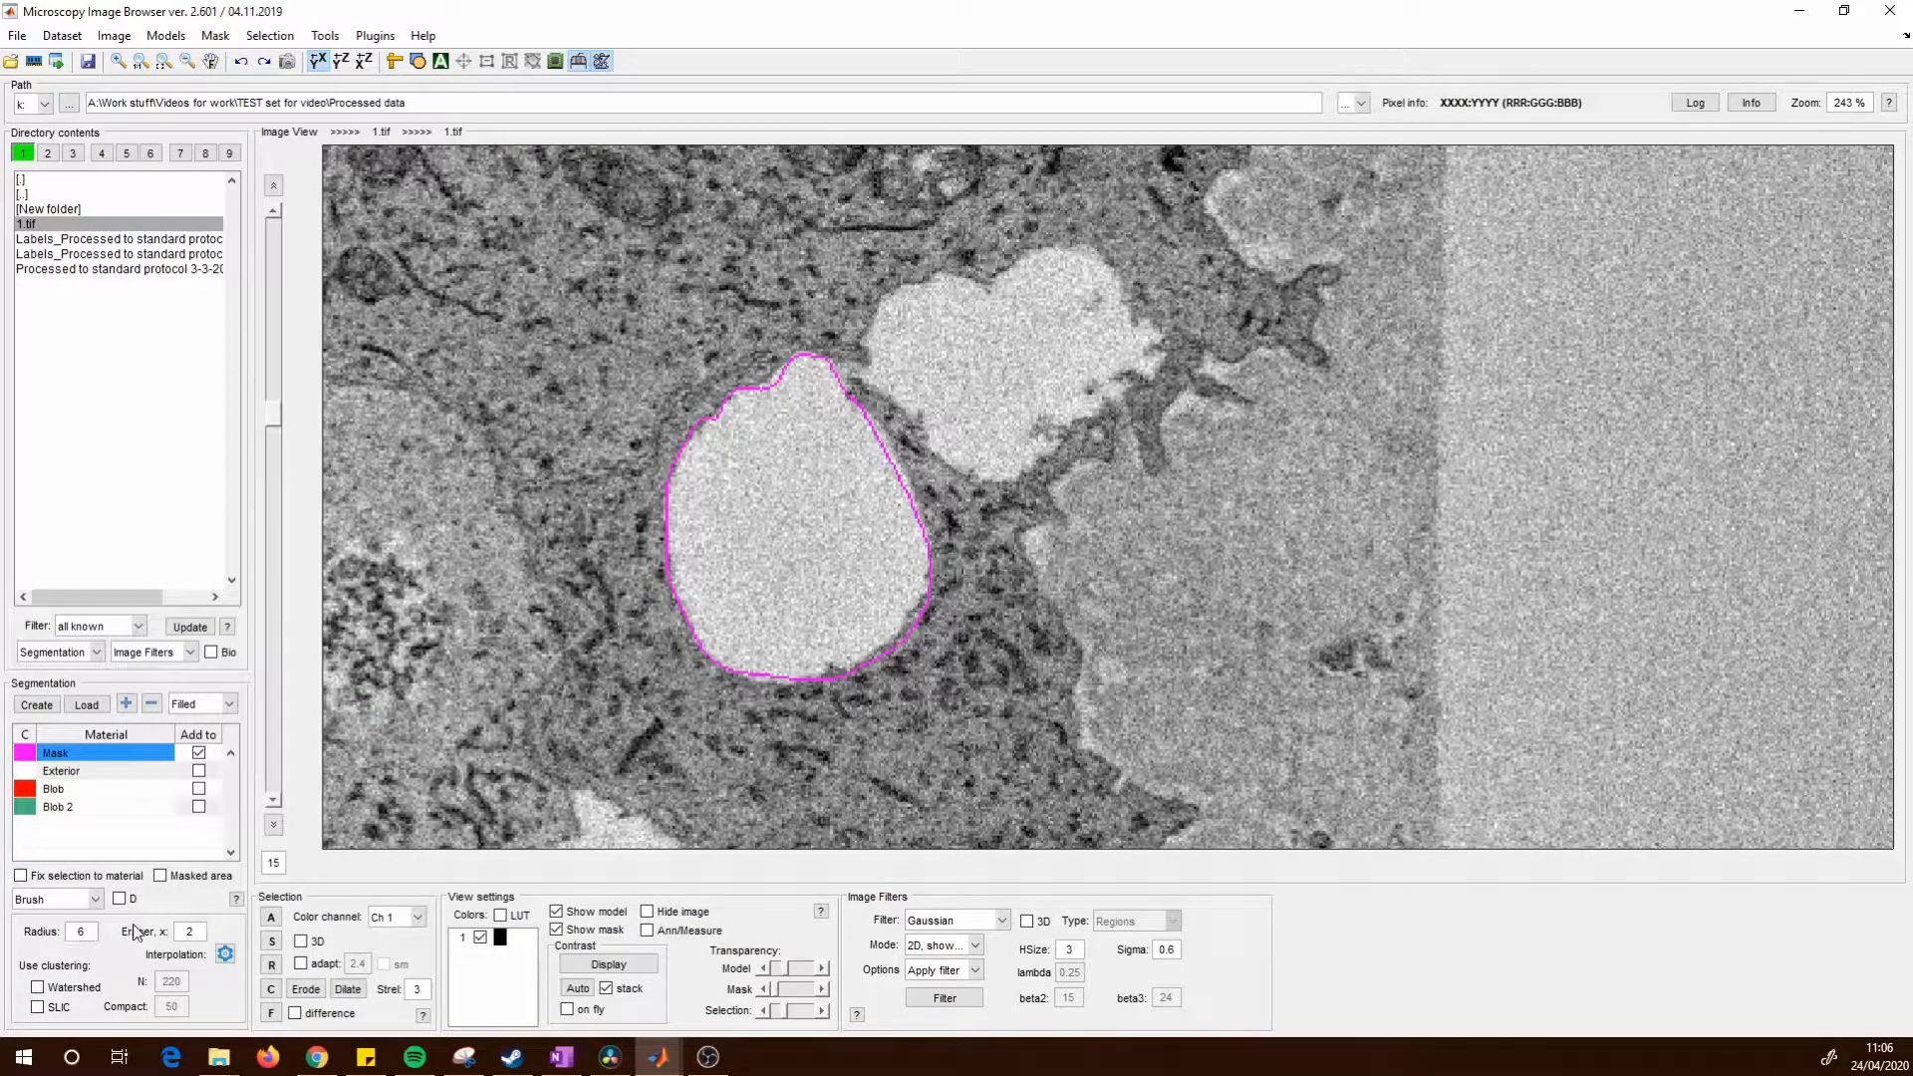
Restrict the selection to the masked area, enlarge the brush radius to 15, and paint strokes across the masked vesicle on slice 15.
click(160, 876)
scroll(927, 404, up, 9)
mouse_move(956, 385)
mouse_down()
mouse_move(760, 478)
mouse_move(628, 583)
mouse_up()
drag(955, 516, 608, 667)
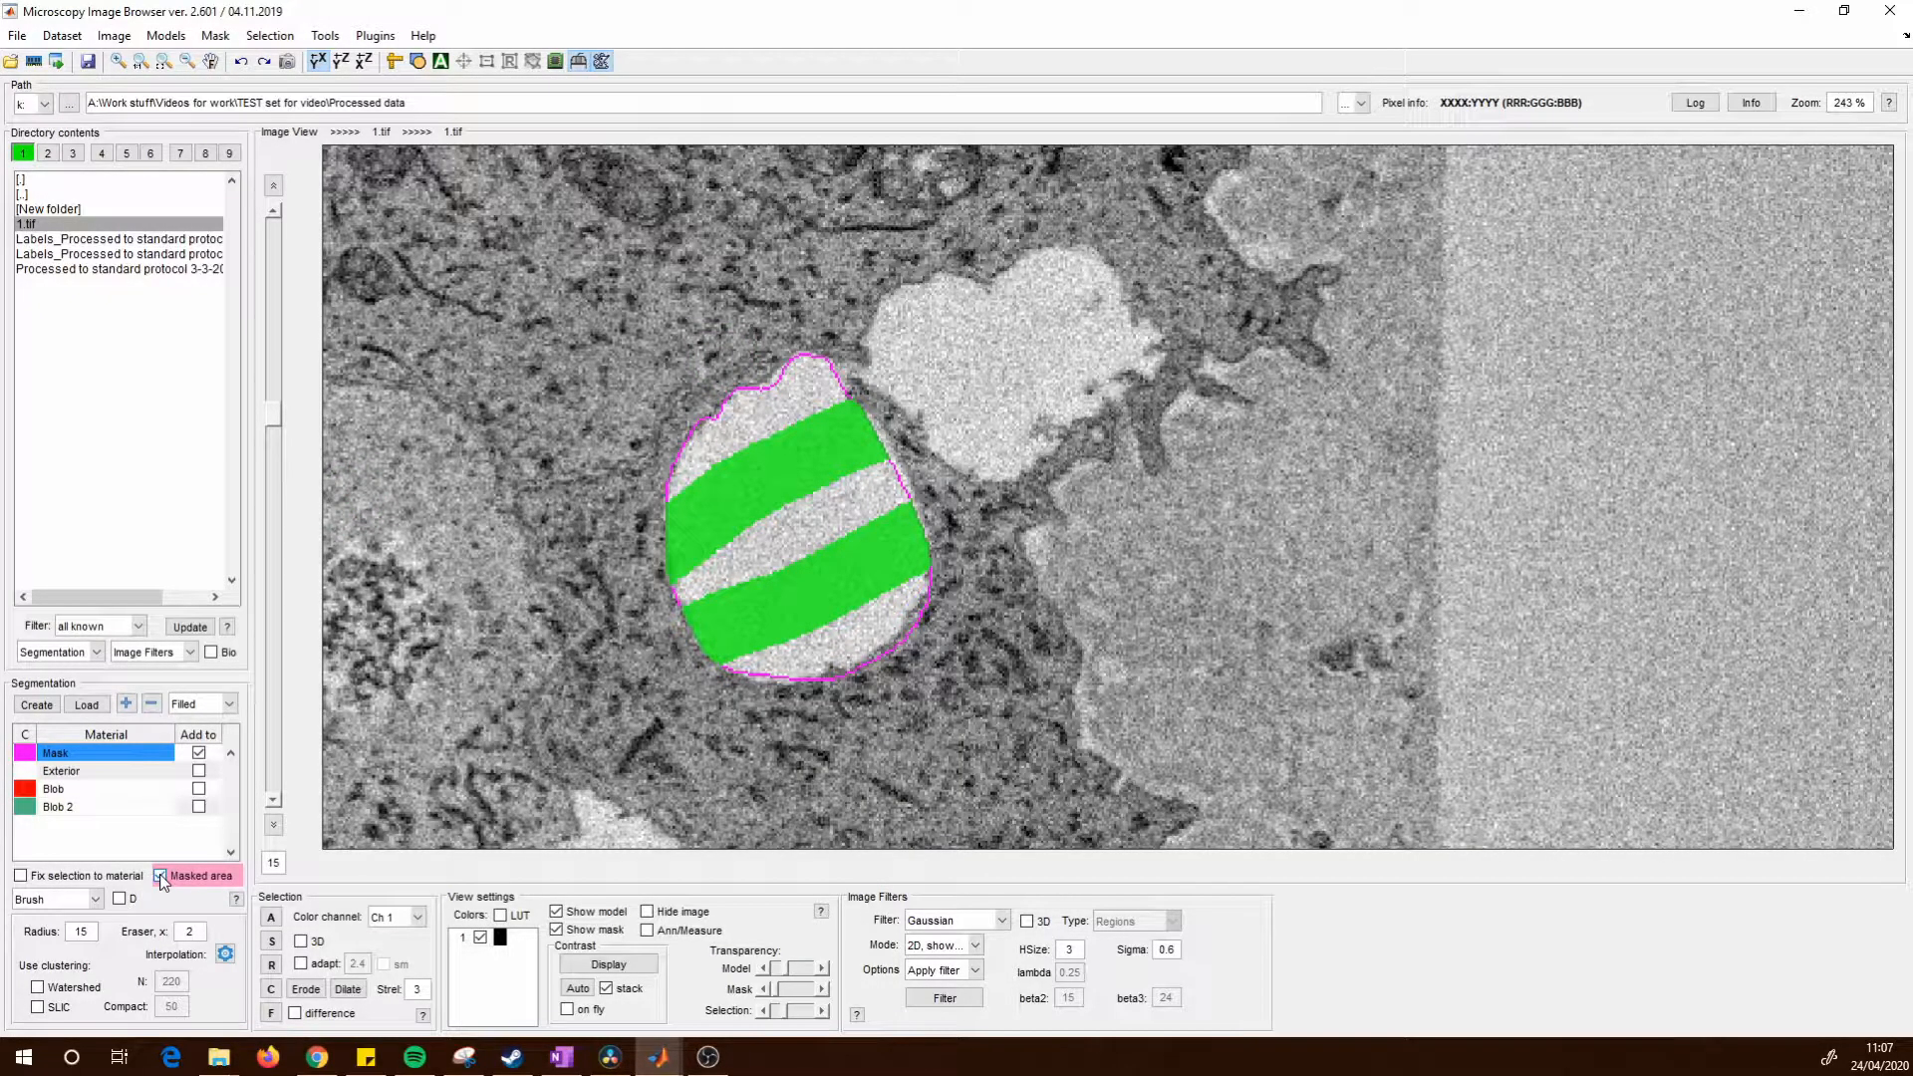
drag(873, 574, 824, 642)
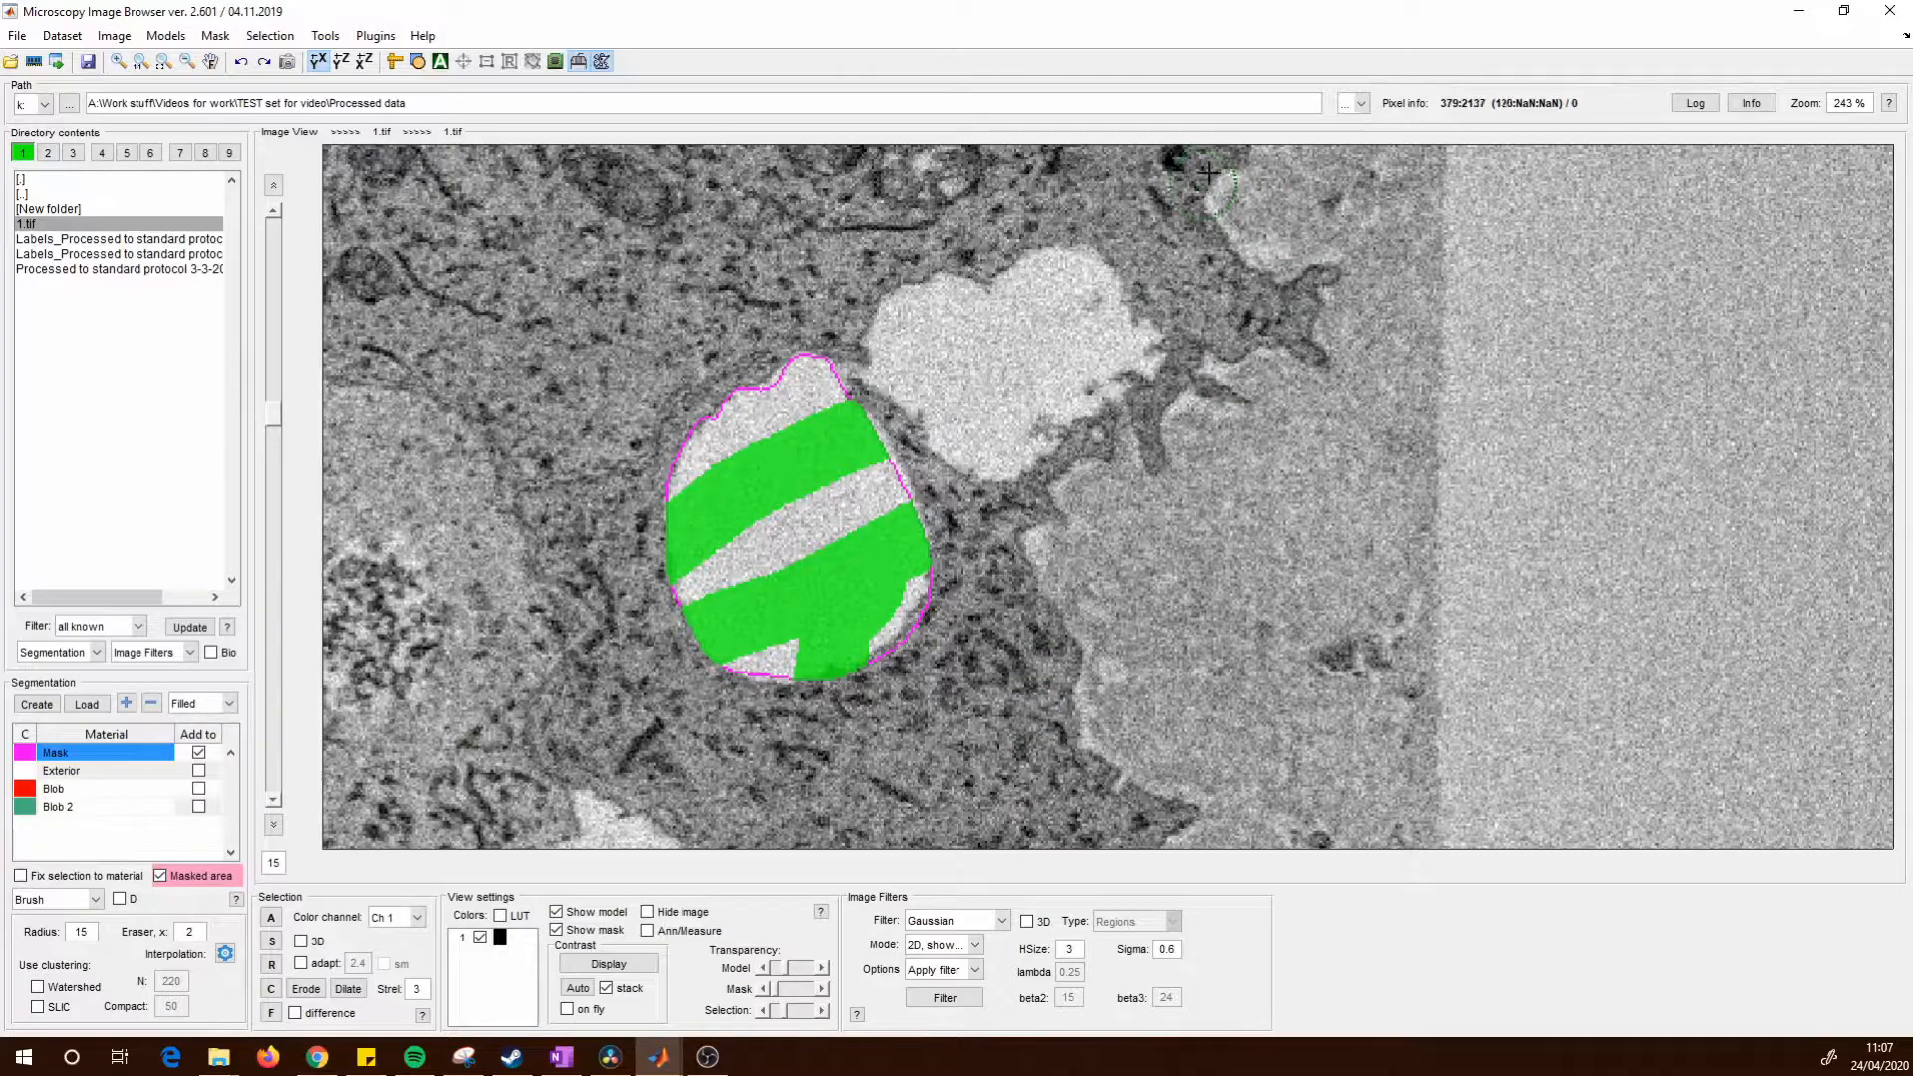
Turn off the masked-area restriction and brush across the neighbouring unmasked white vesicle.
click(898, 353)
click(160, 877)
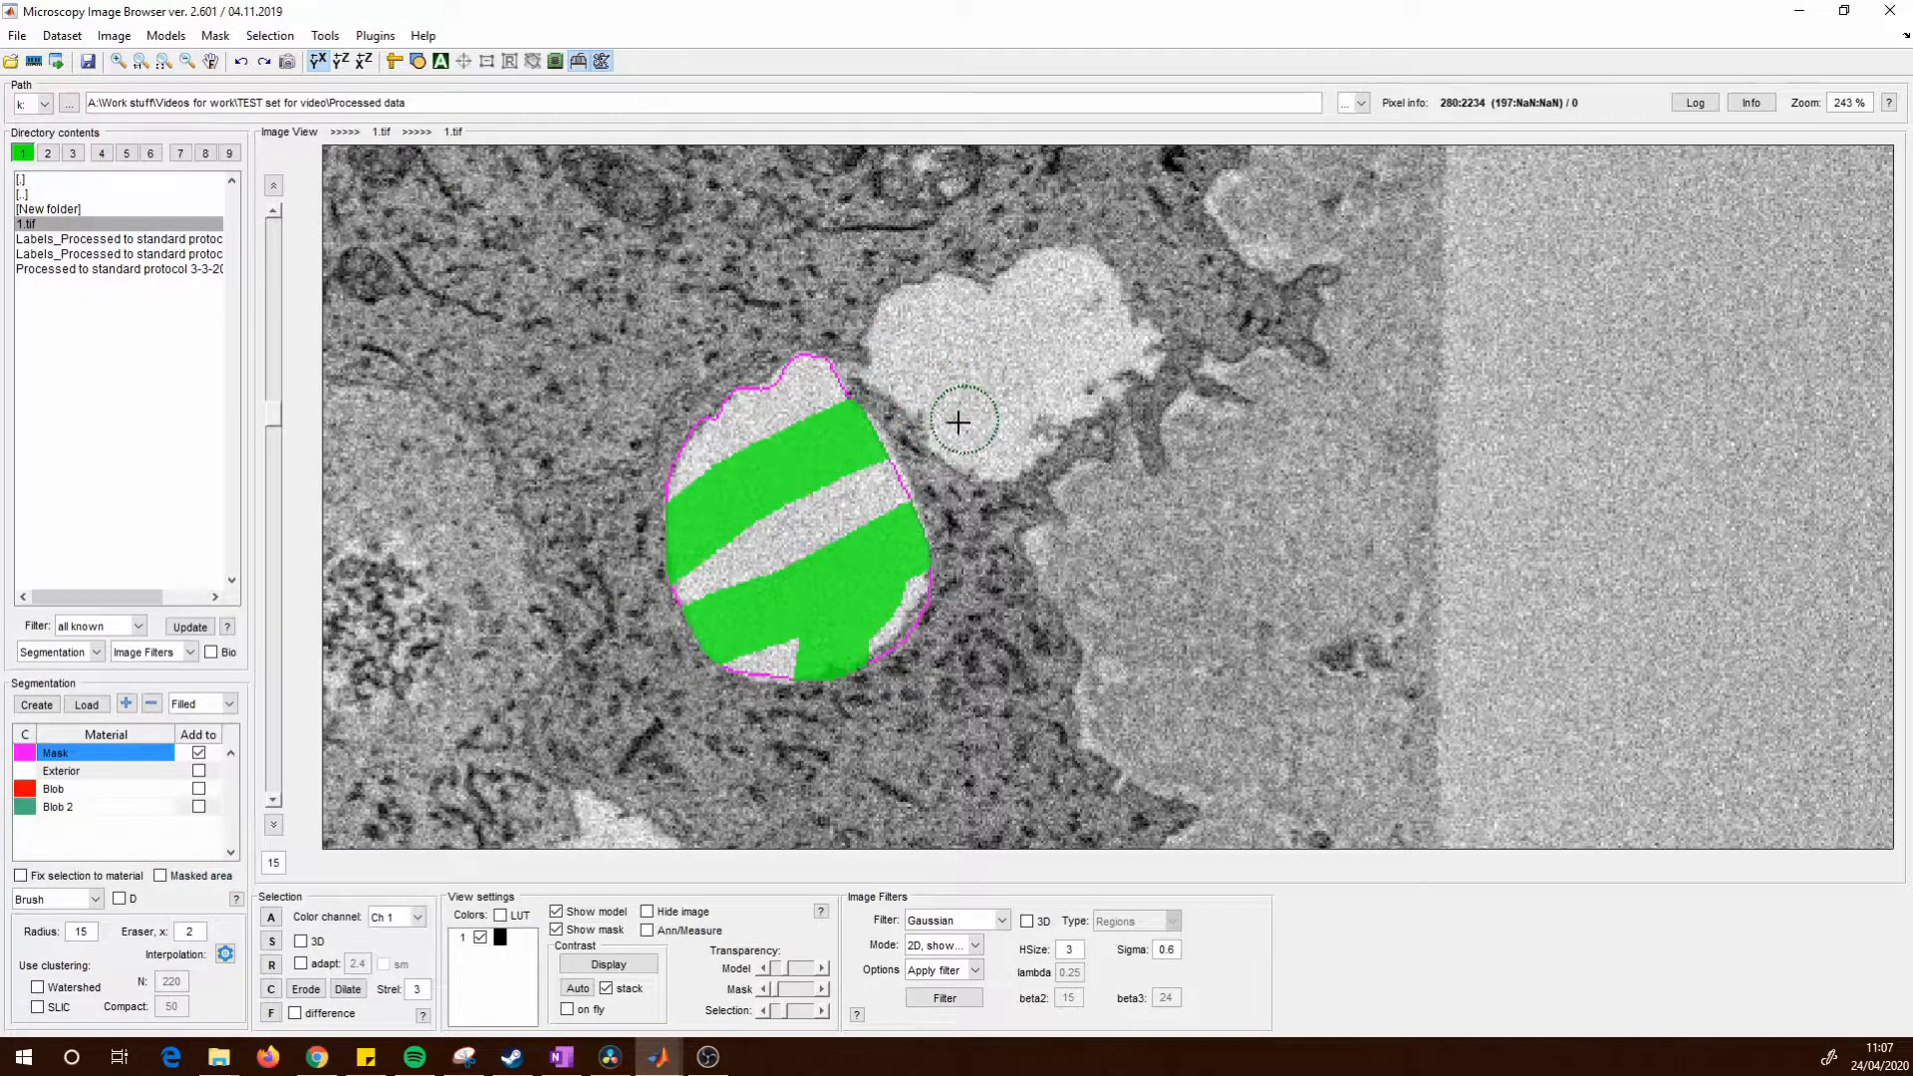
mouse_move(889, 333)
mouse_down()
mouse_move(936, 405)
mouse_move(1045, 417)
mouse_move(1120, 363)
mouse_move(1160, 555)
mouse_up()
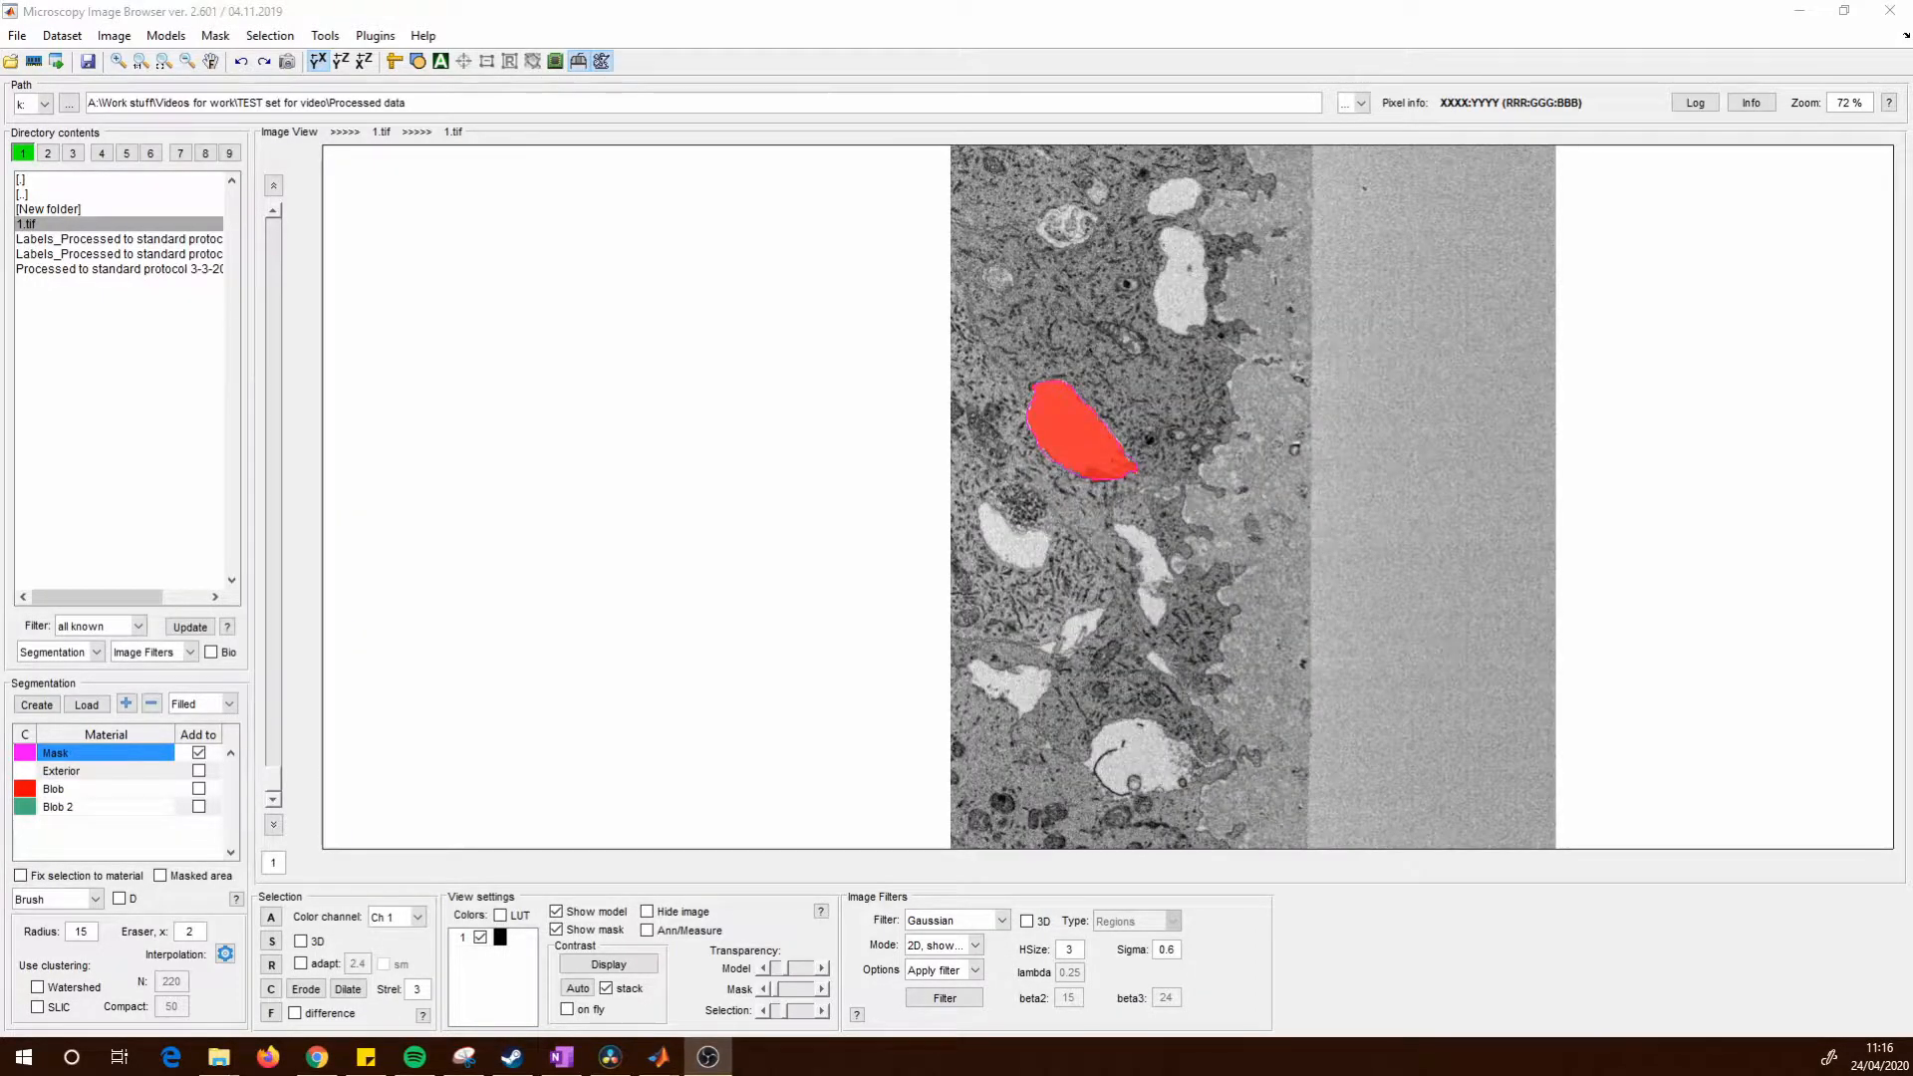
Brush over the curved white vesicle below the red blob on slice 1 and add the selection to Blob 2.
click(1039, 539)
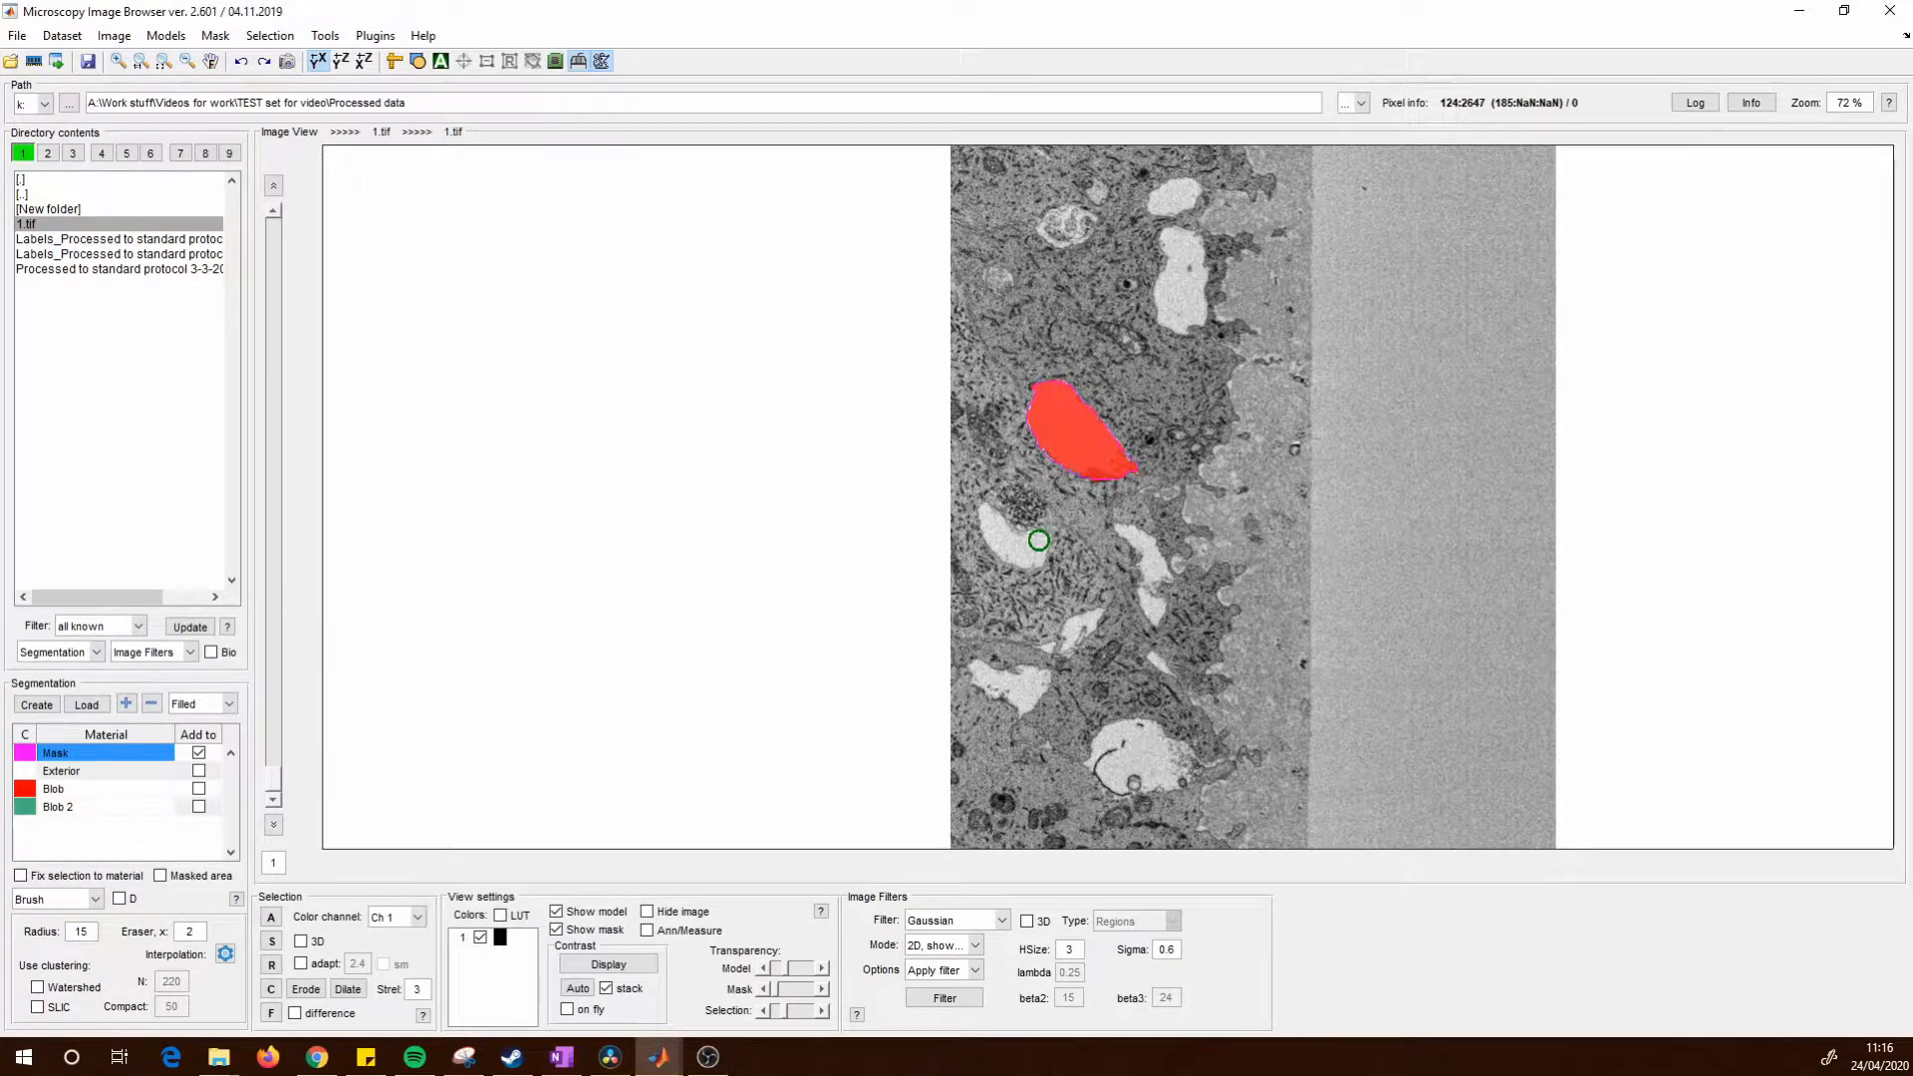
drag(1041, 541, 979, 523)
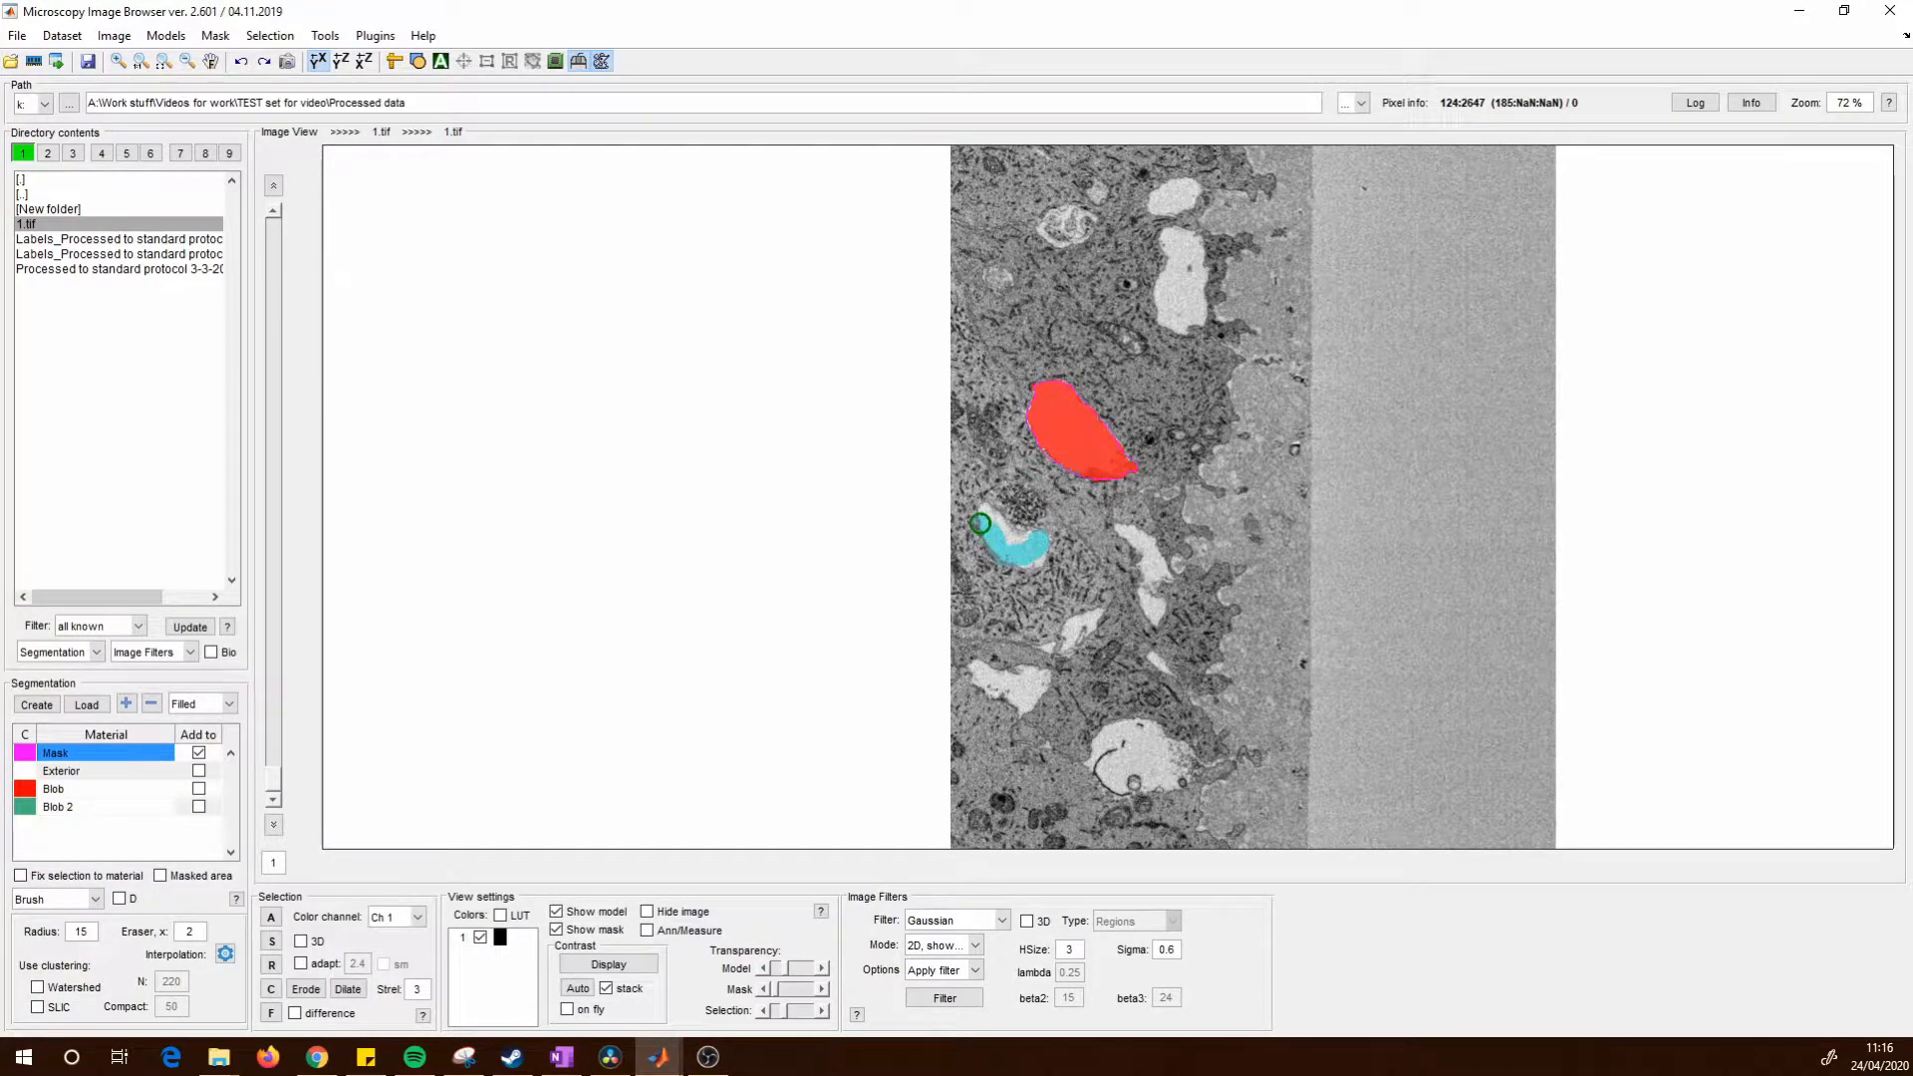
key(a)
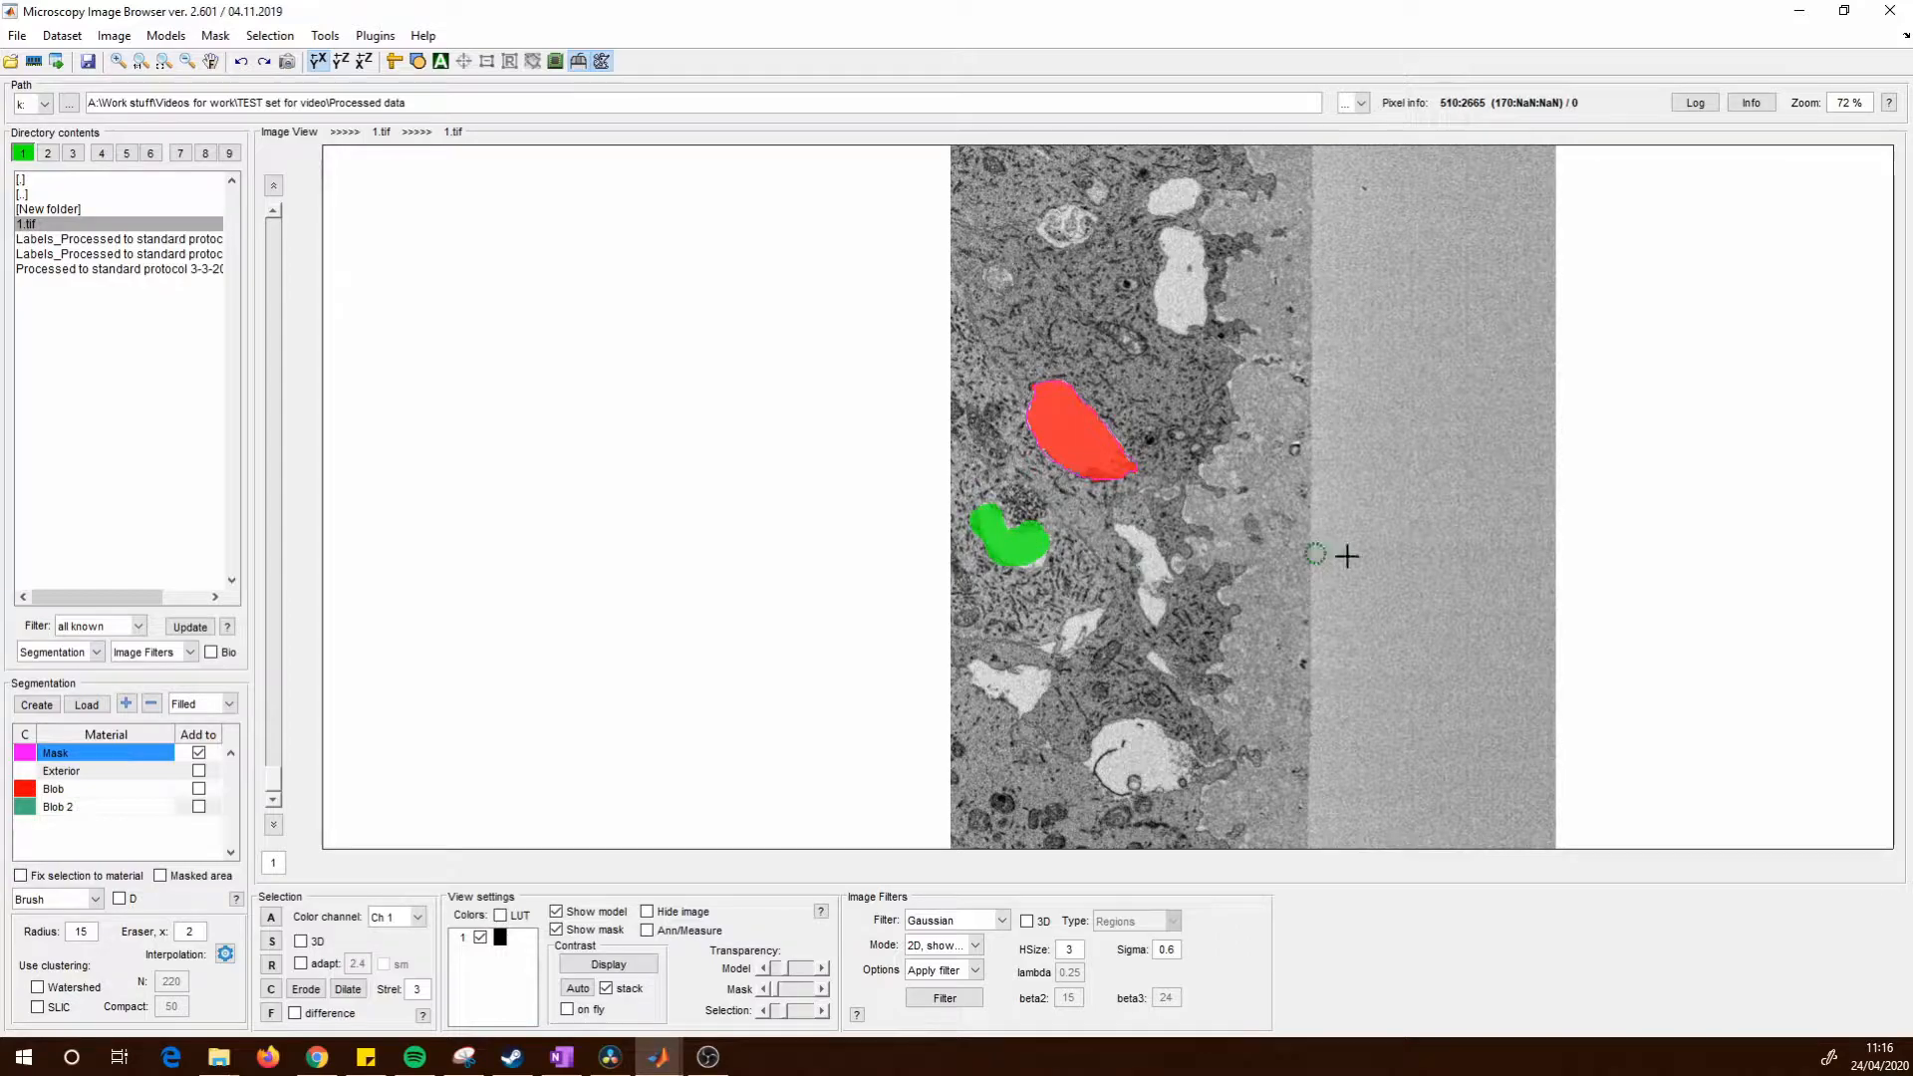
key(alt+Tab)
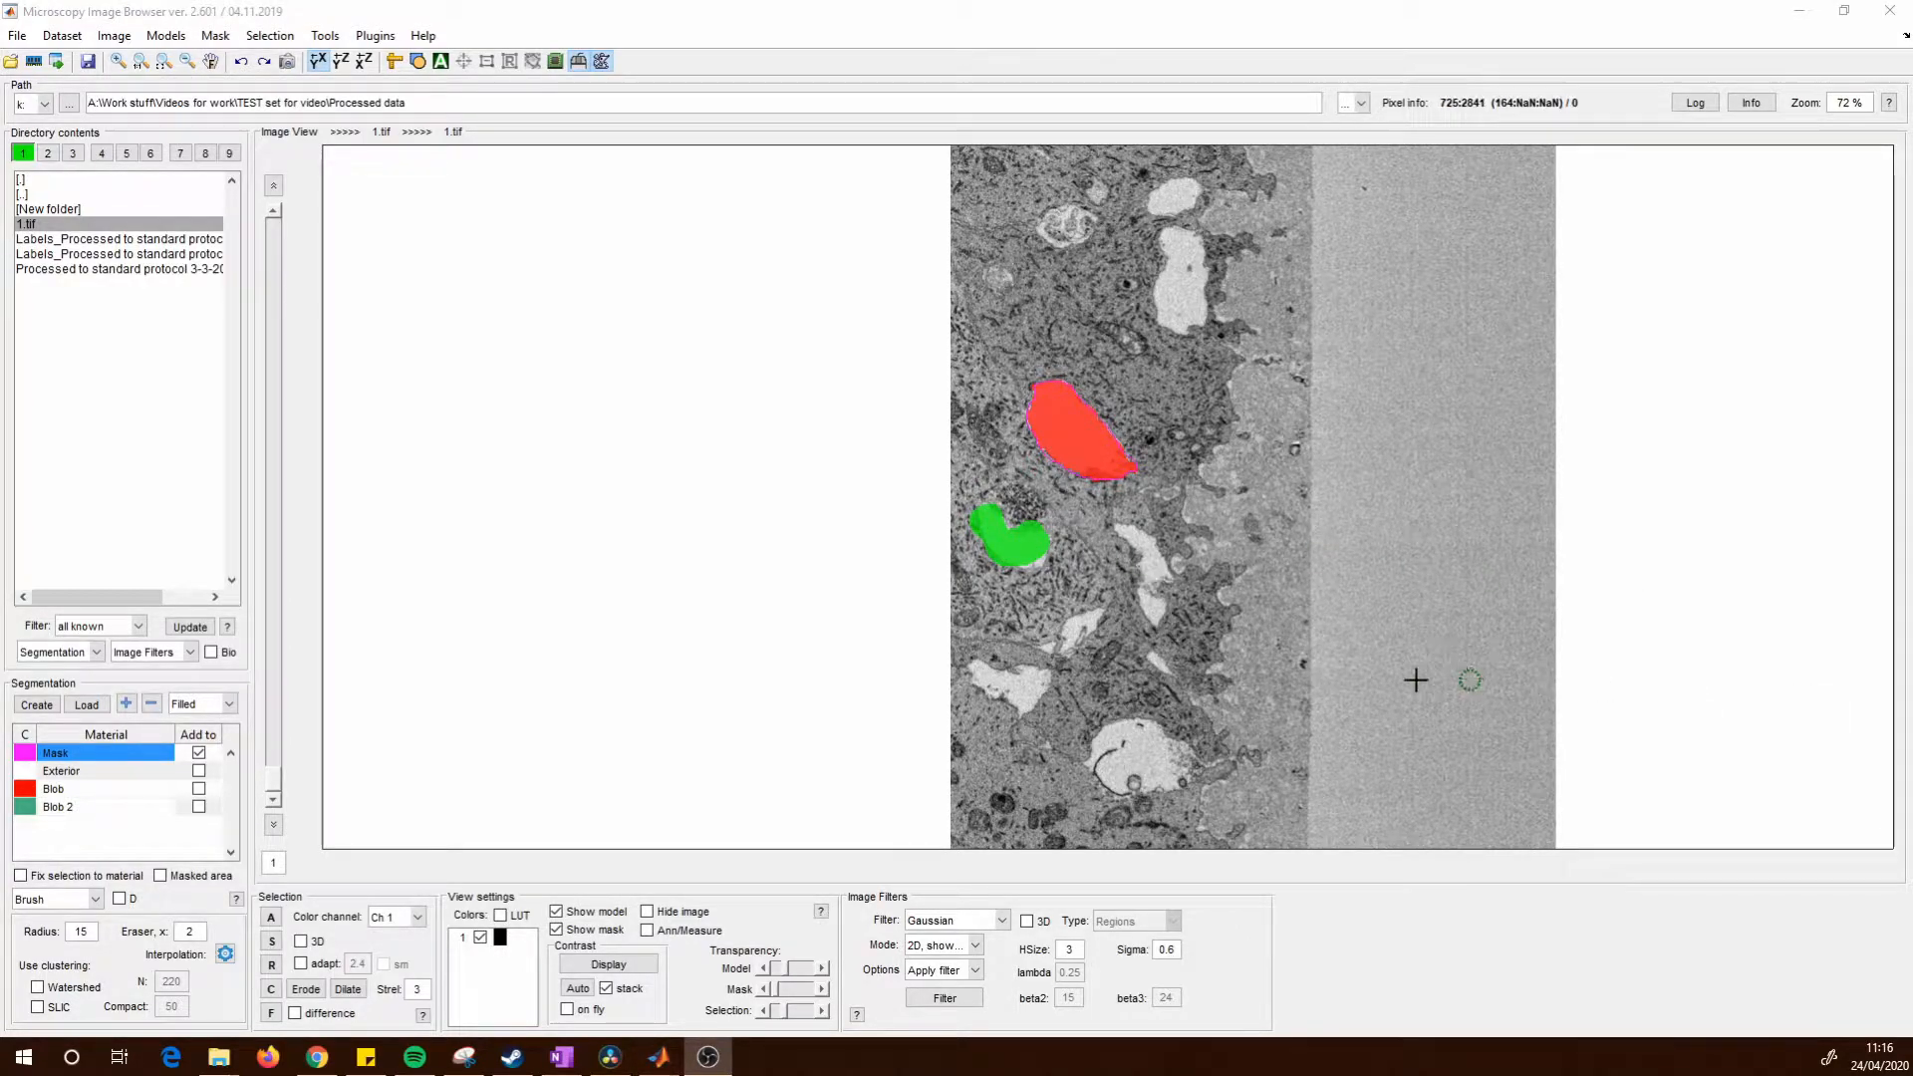
click(72, 809)
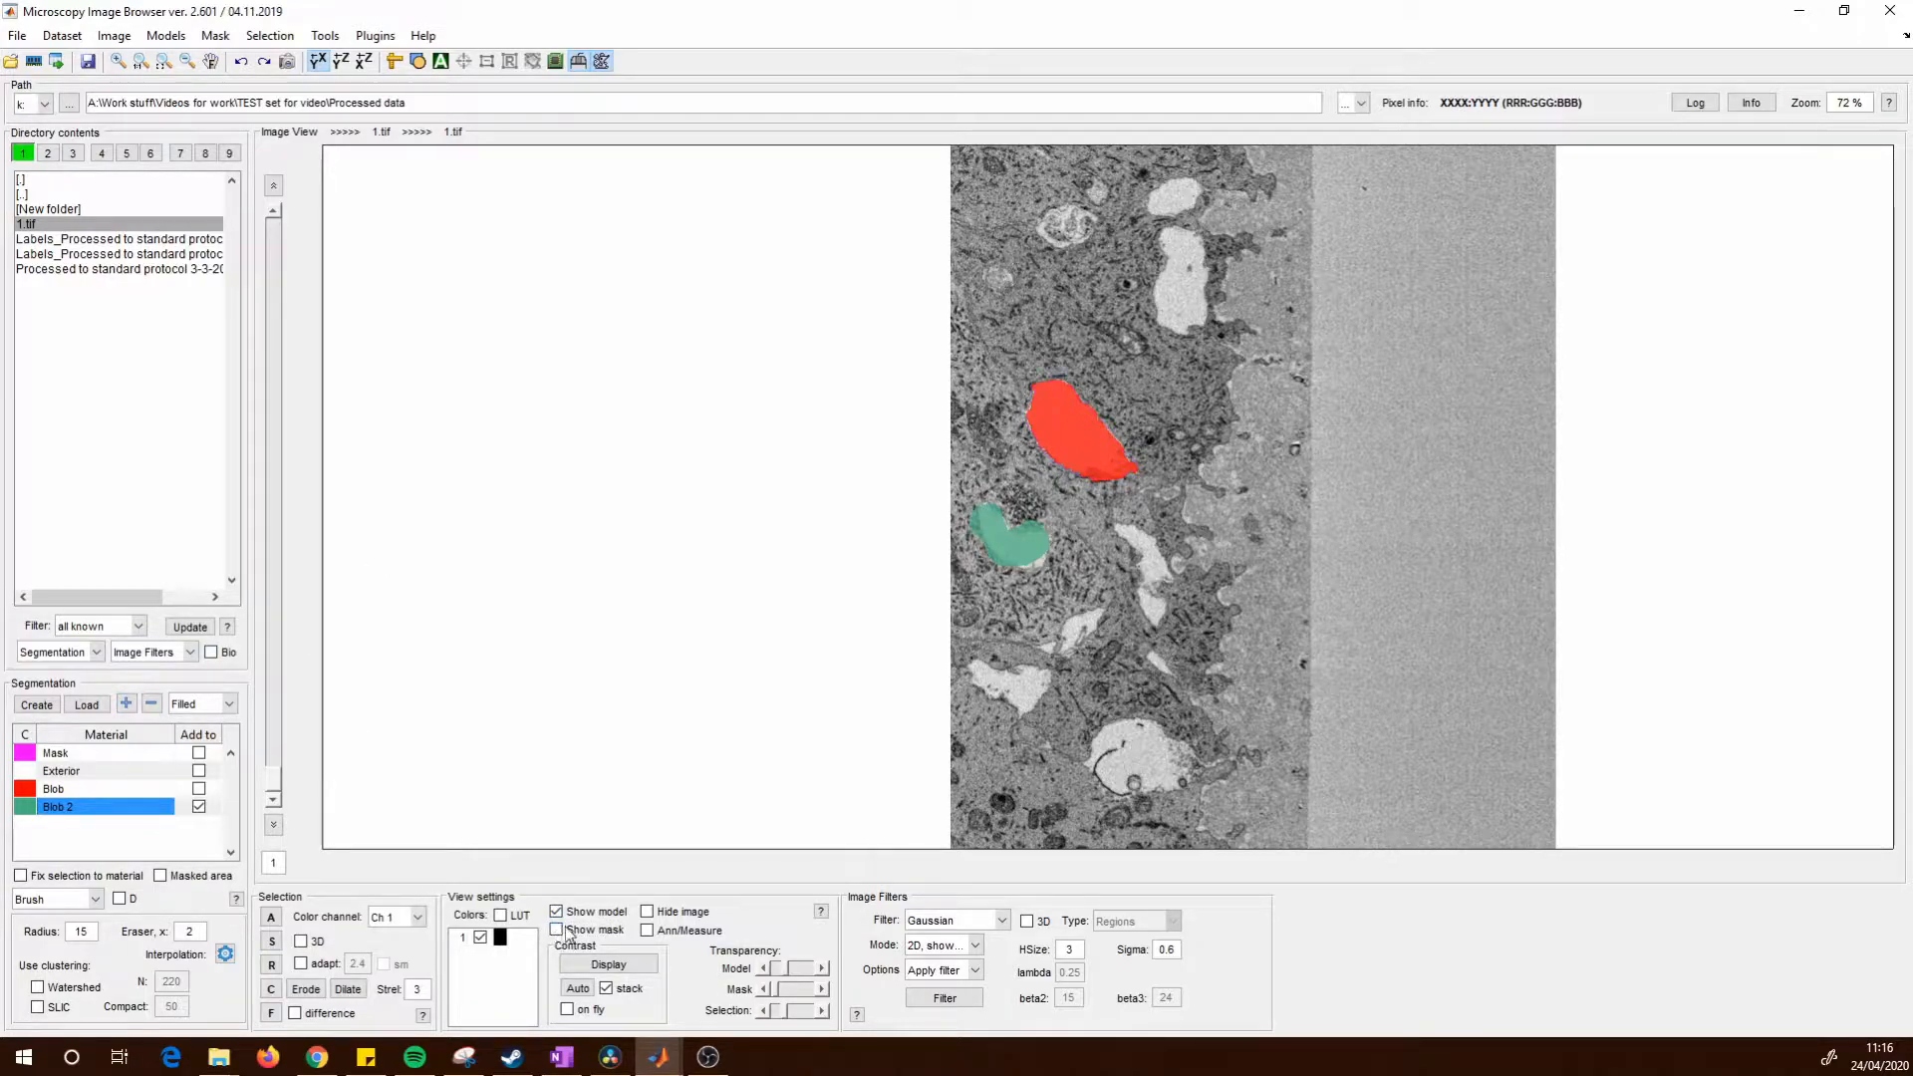
Show the selected material only, switch the display between Blob 2 and Blob, and return to slice 1 with Blob 2 selected.
right_click(1081, 568)
right_click(122, 819)
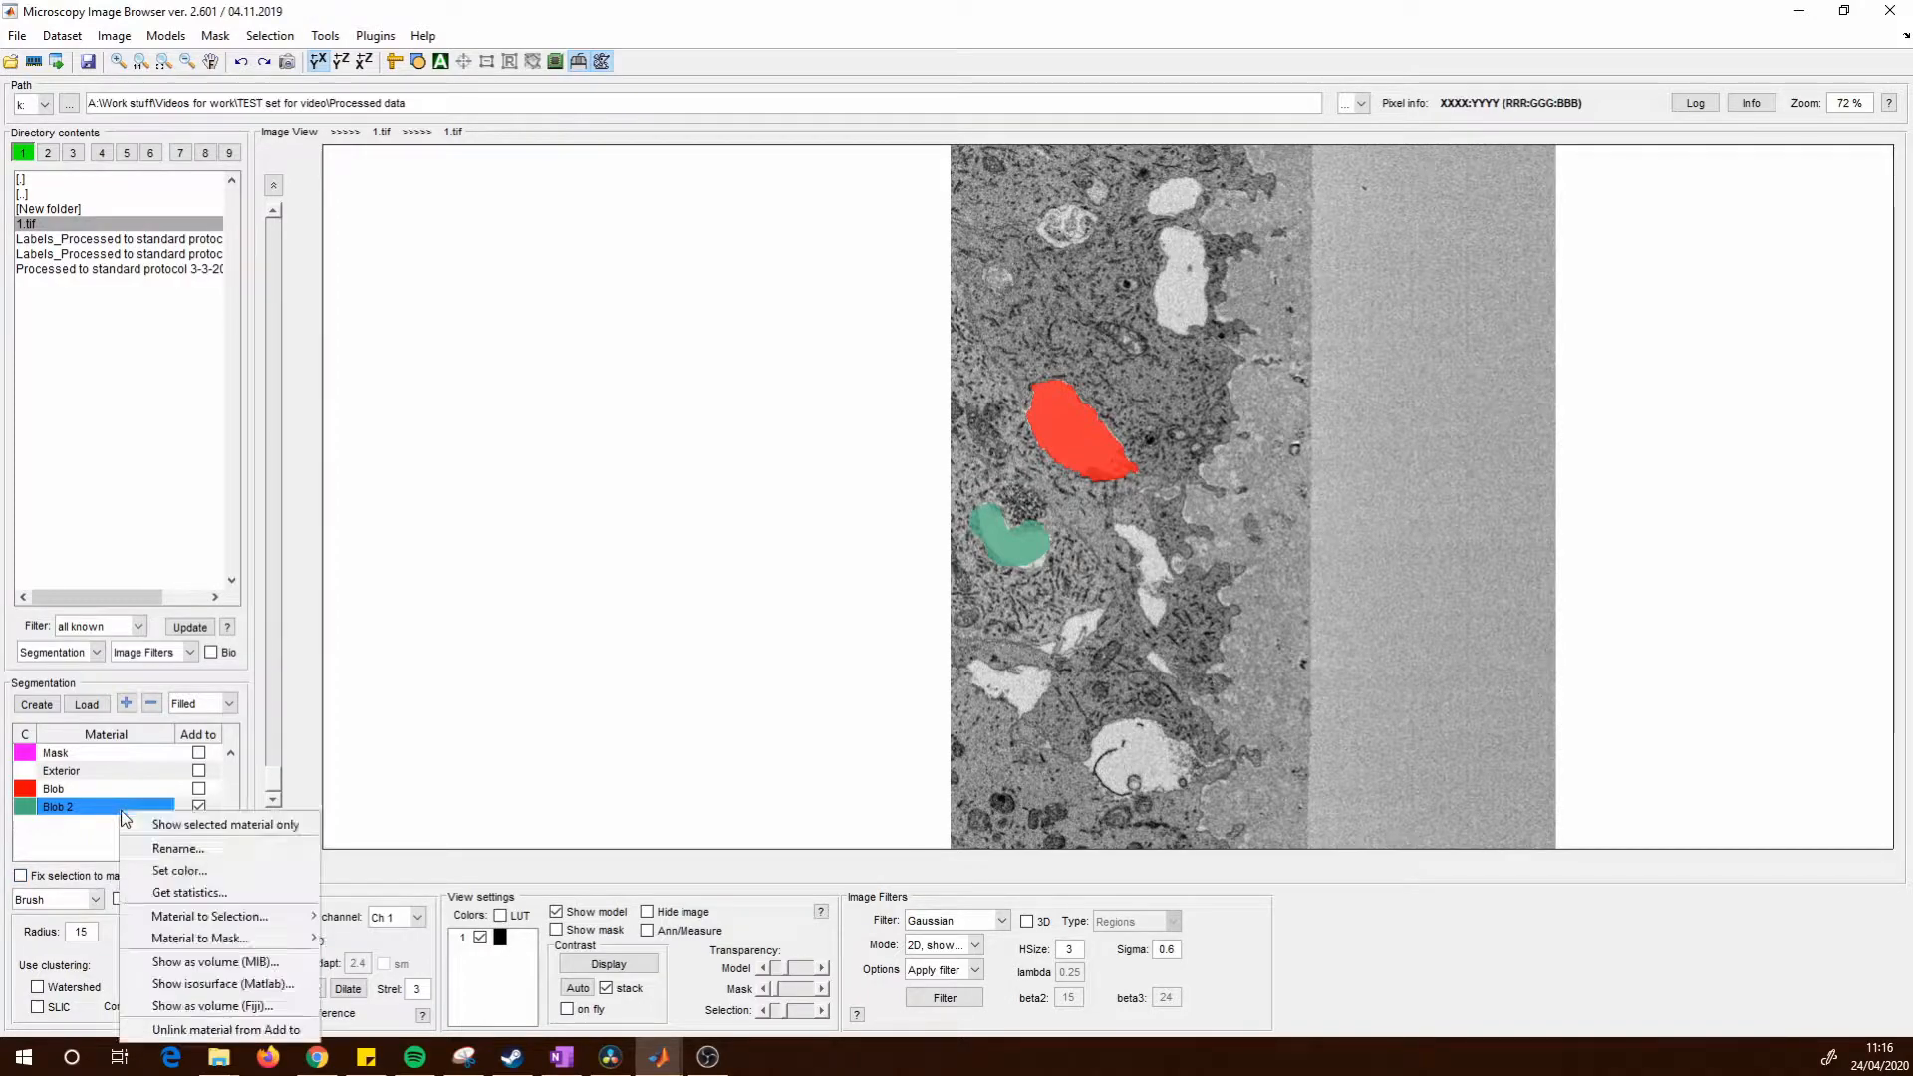
click(198, 829)
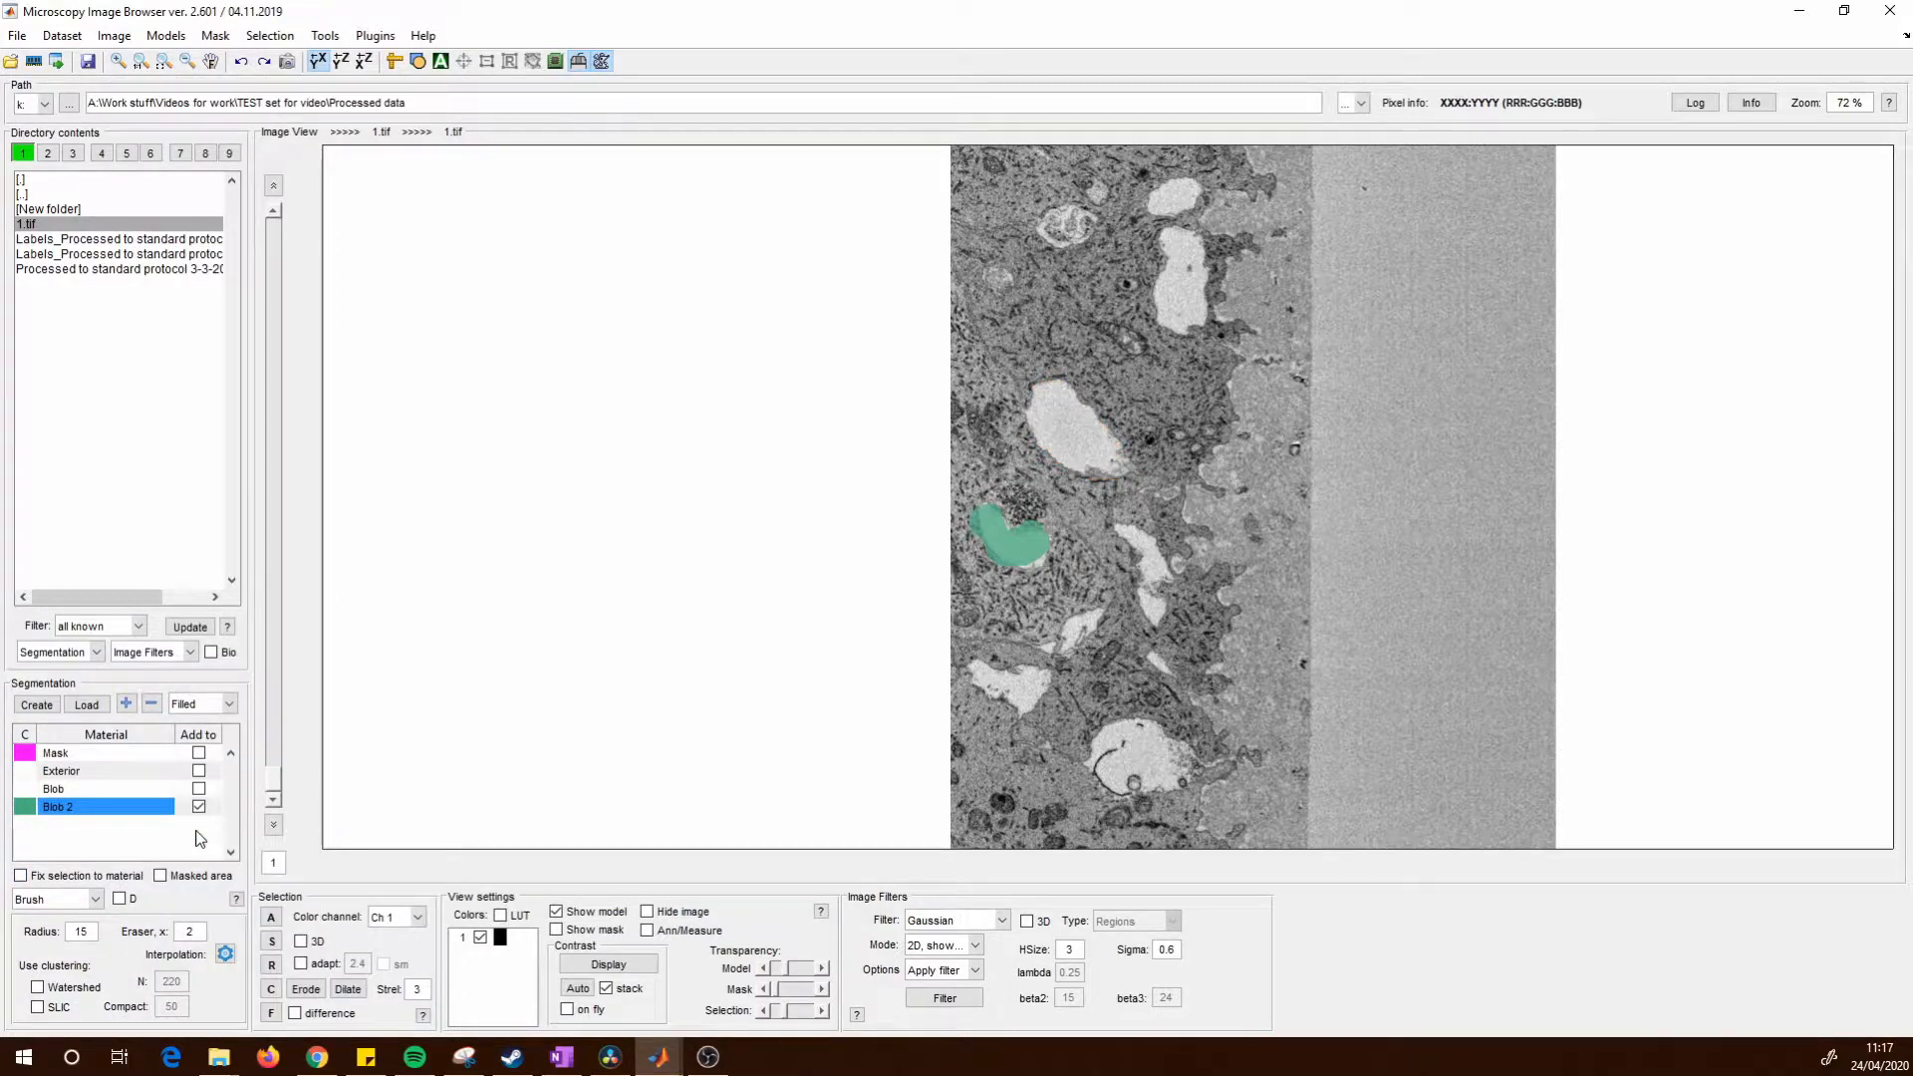
click(139, 791)
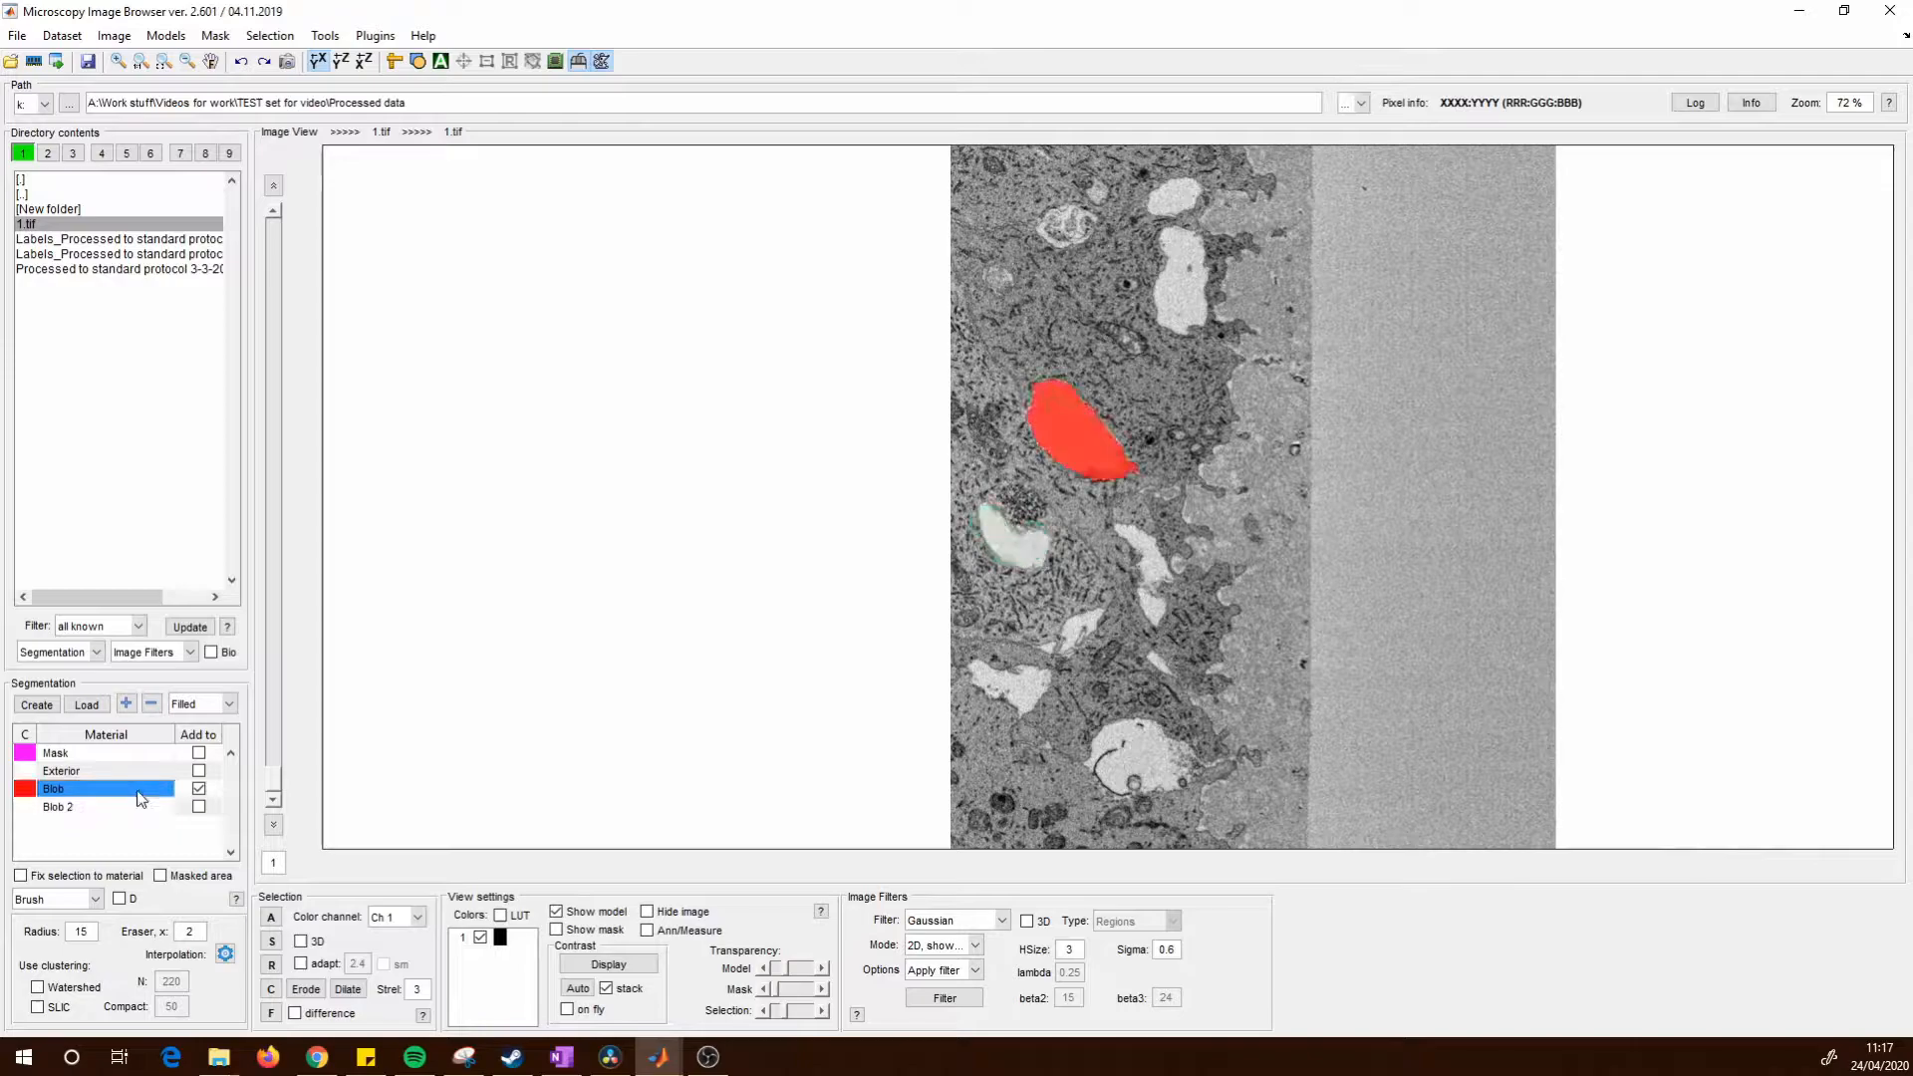
click(89, 817)
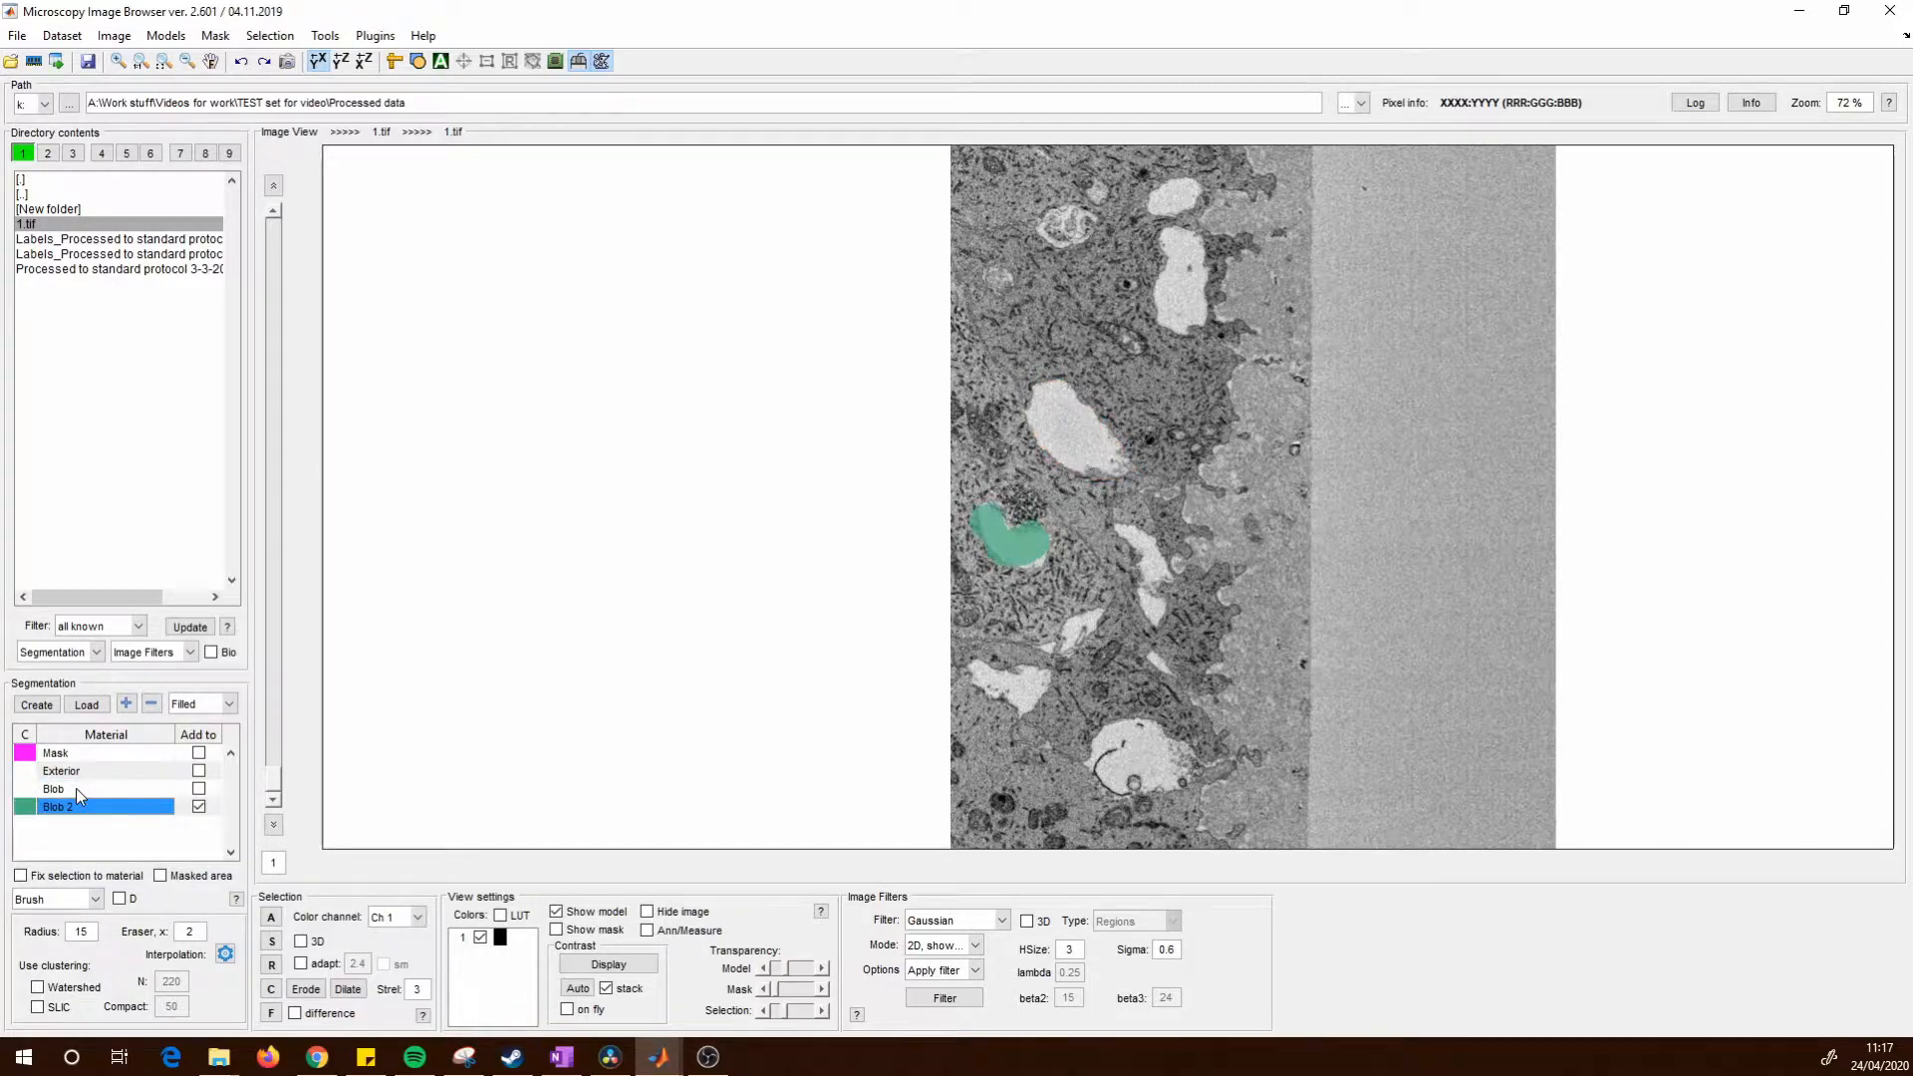
click(76, 787)
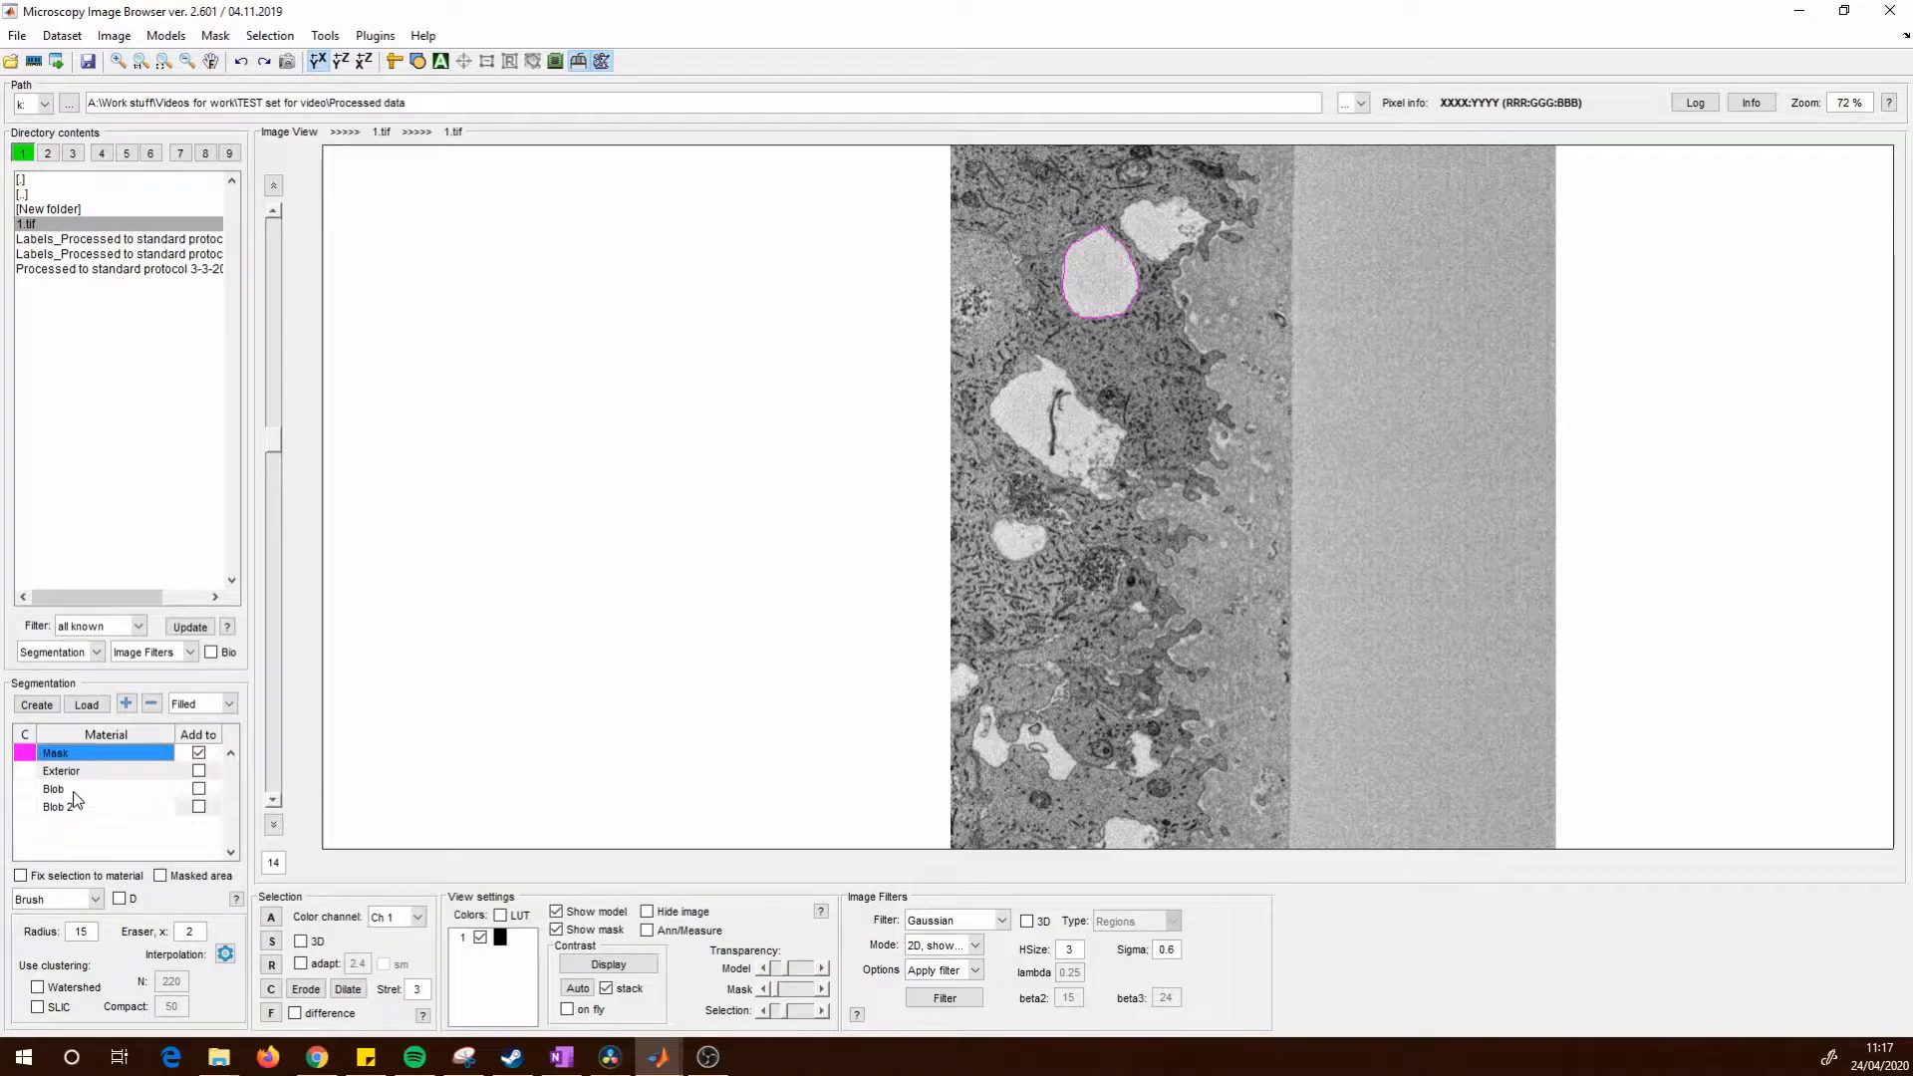
click(76, 807)
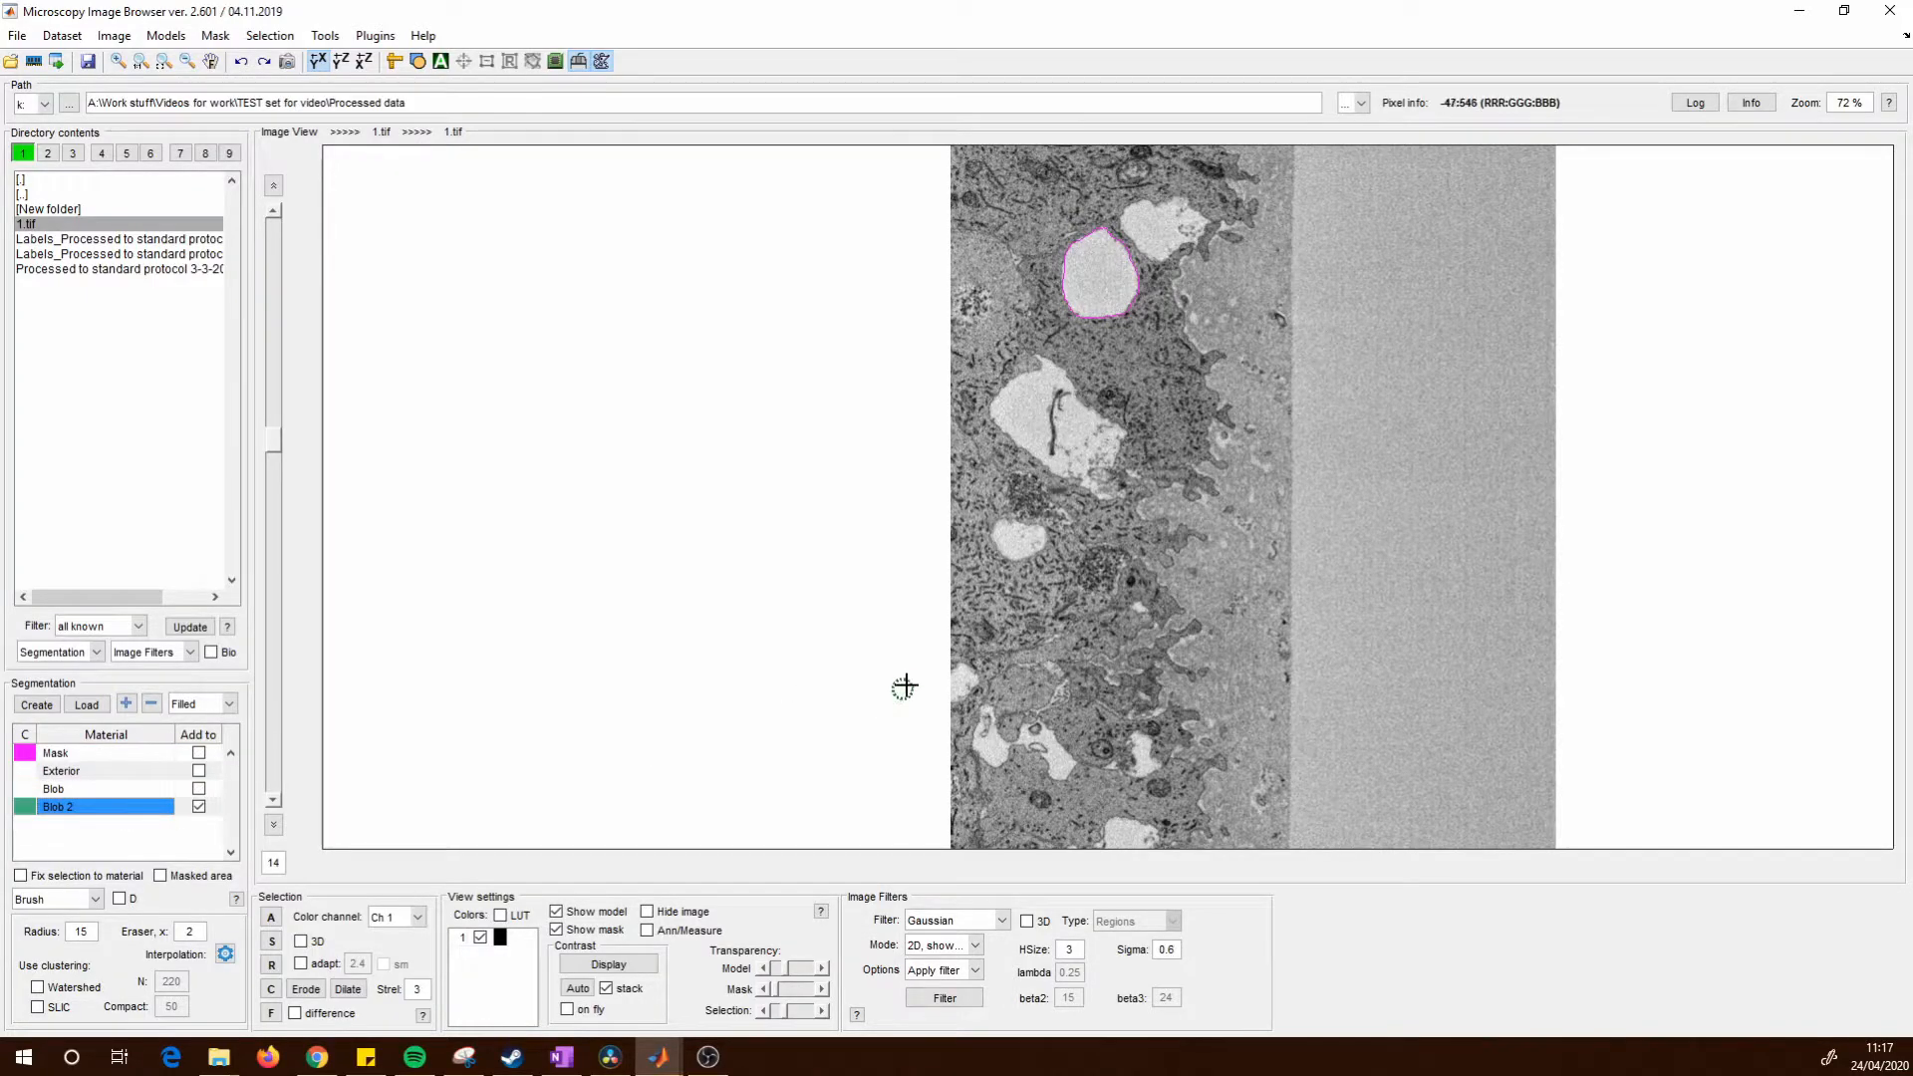
scroll(906, 684, down, 13)
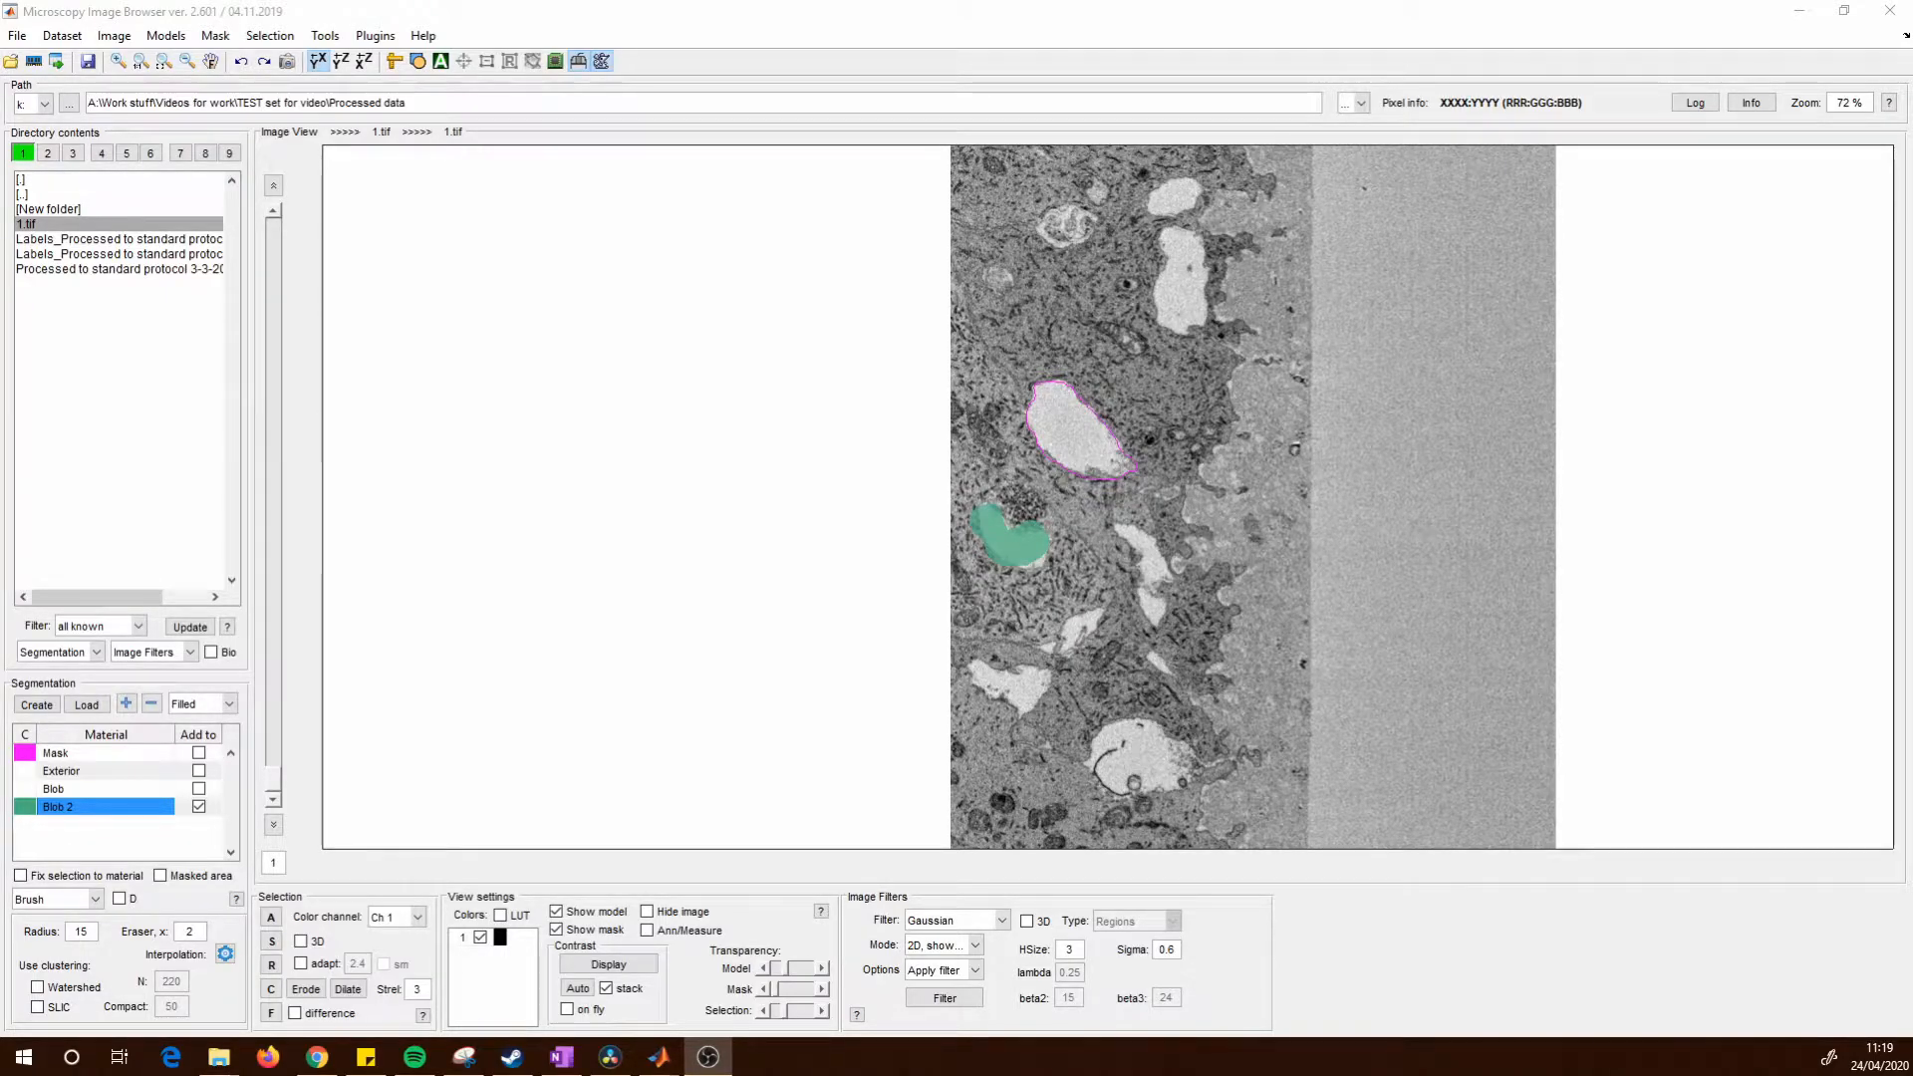
Set the brush radius to 30, reduce it to 18, and enlarge it to 36.
scroll(1104, 497, up, 3)
drag(1104, 497, 943, 607)
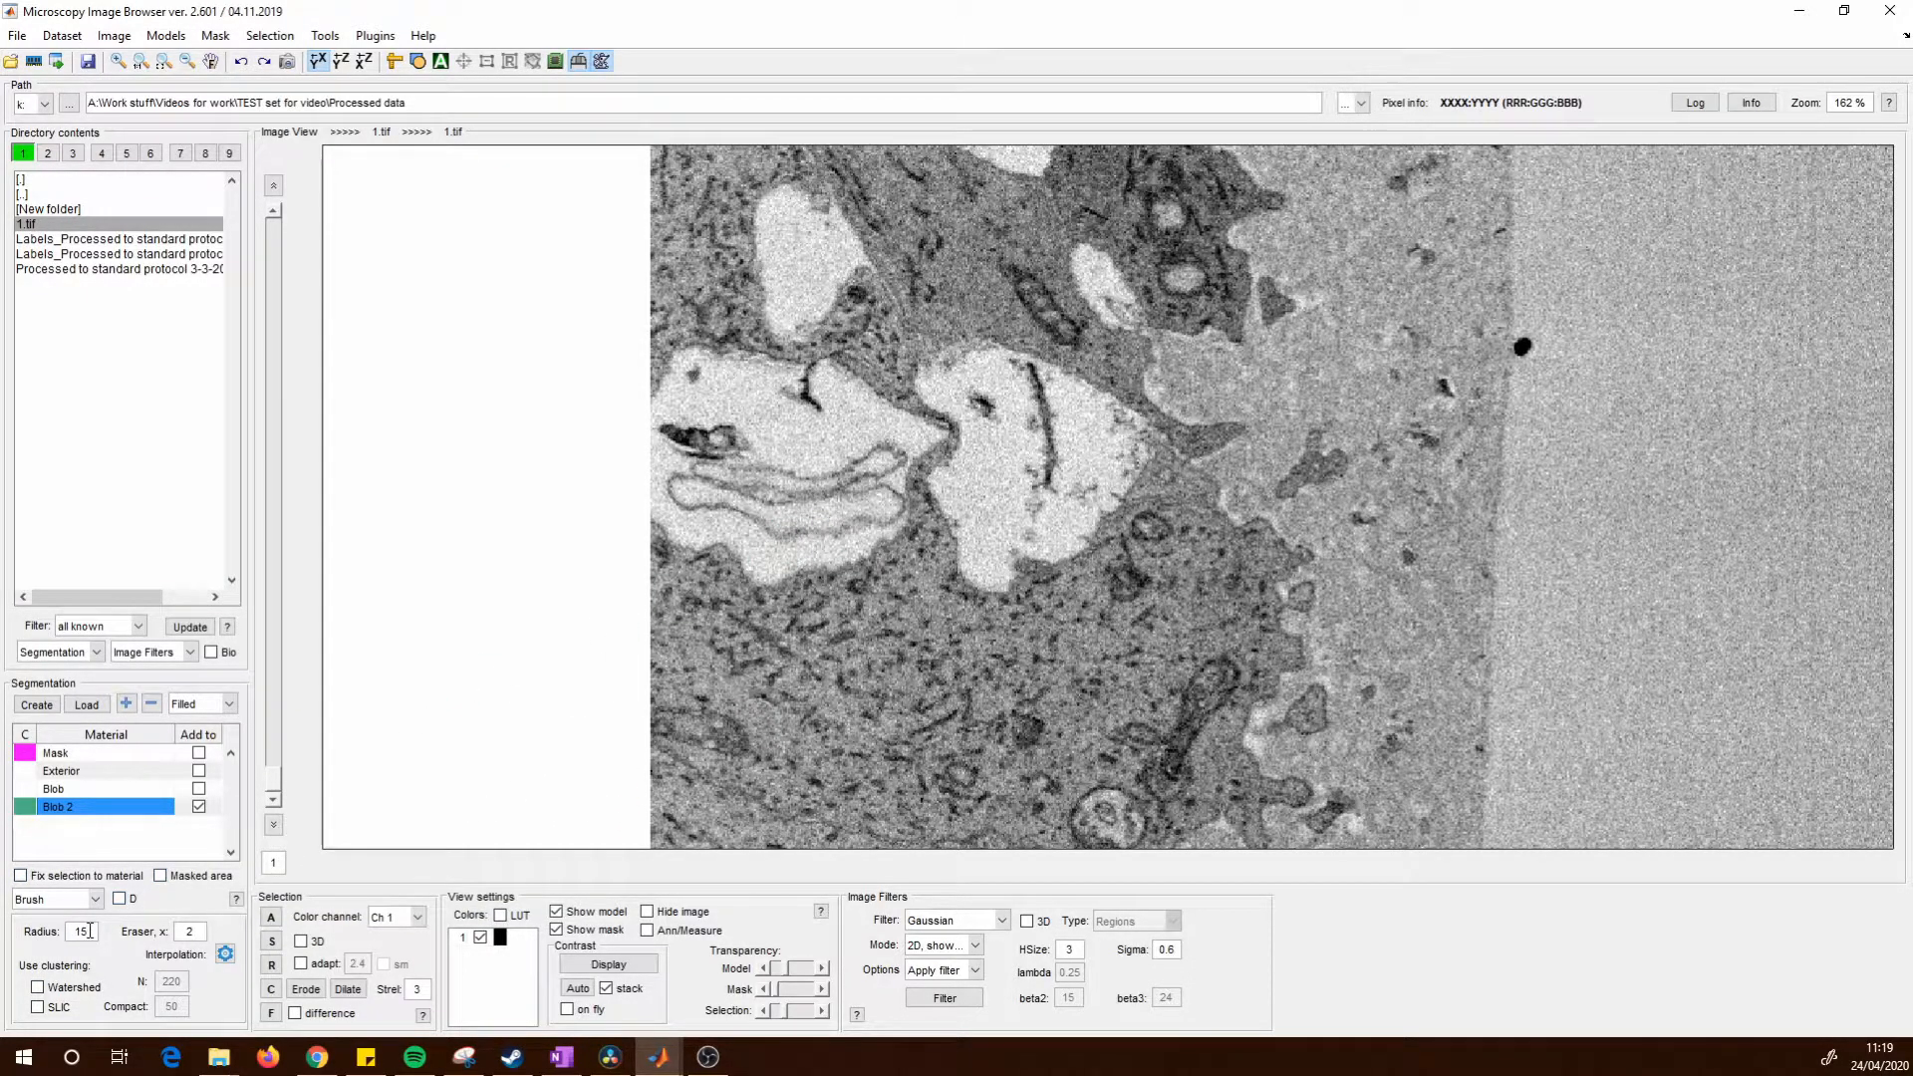
text(30)
key(Return)
scroll(815, 517, down, 12)
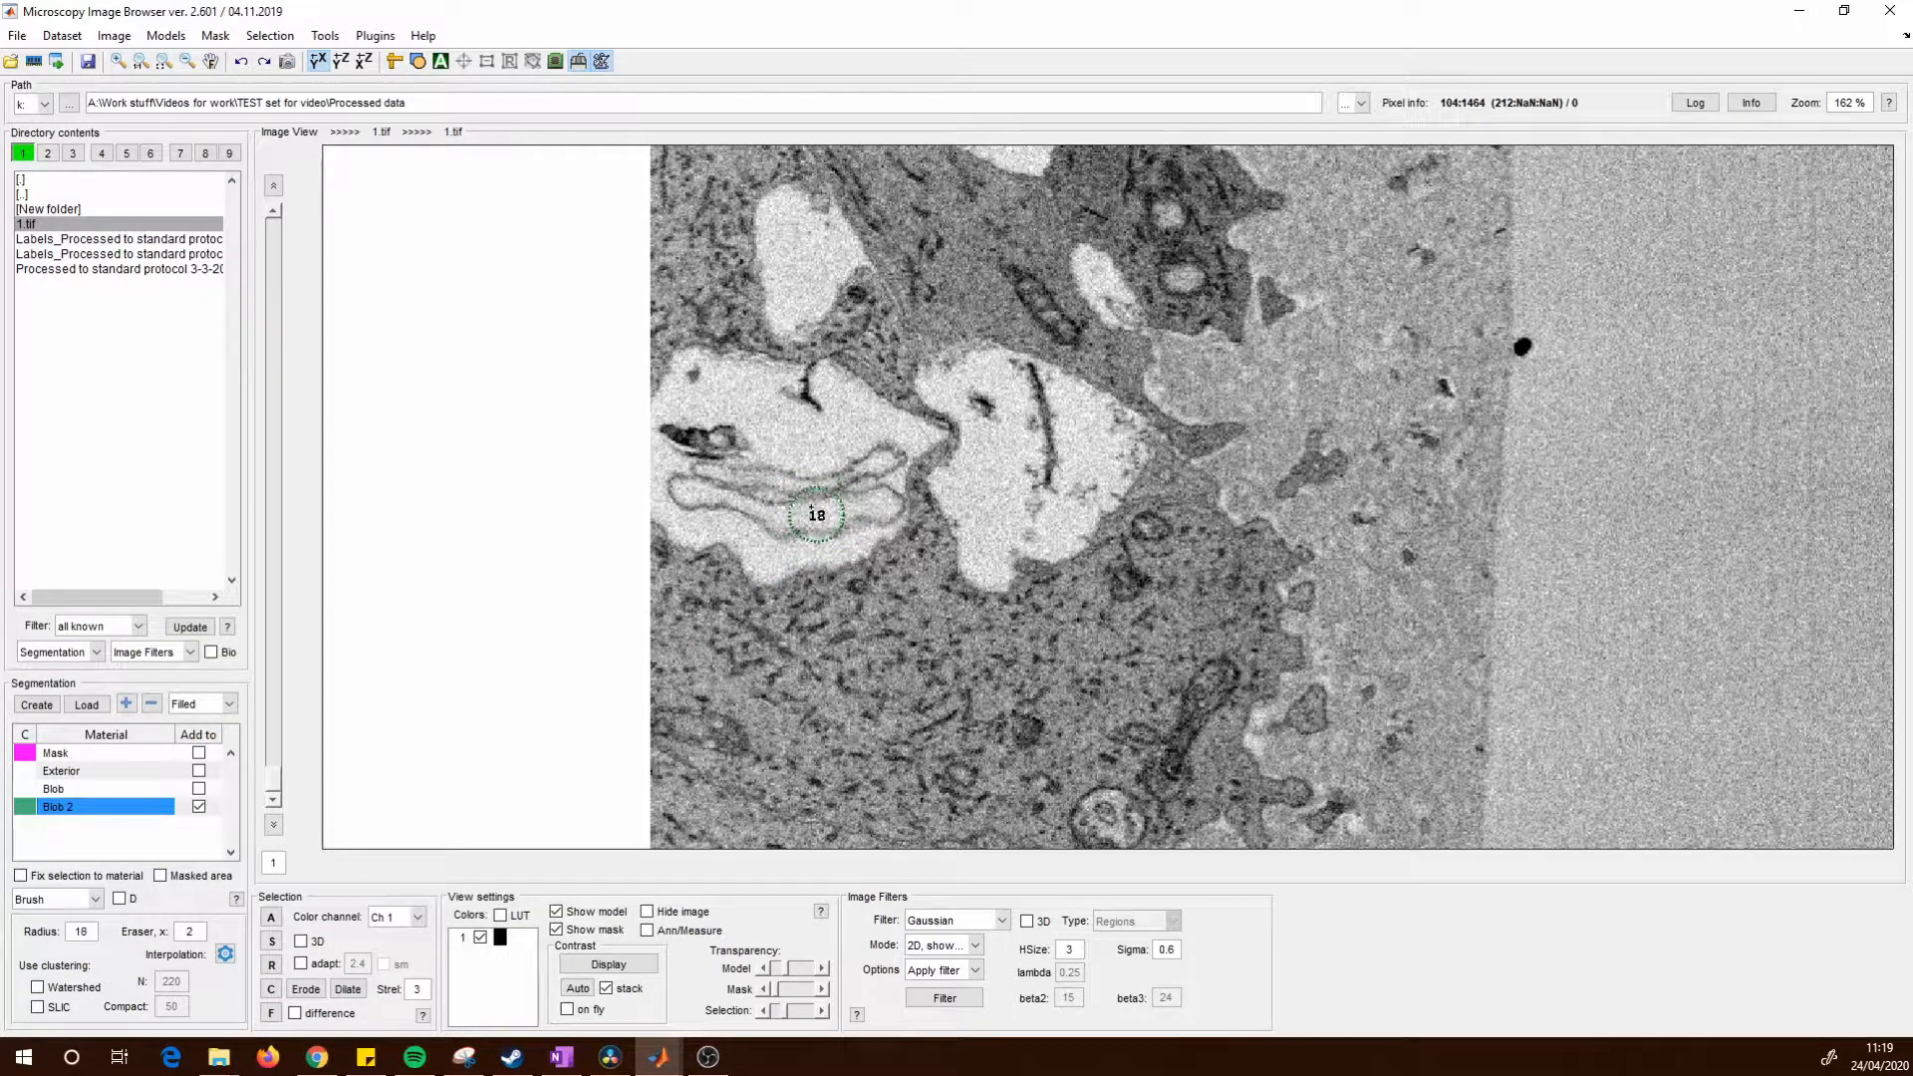
scroll(812, 506, up, 15)
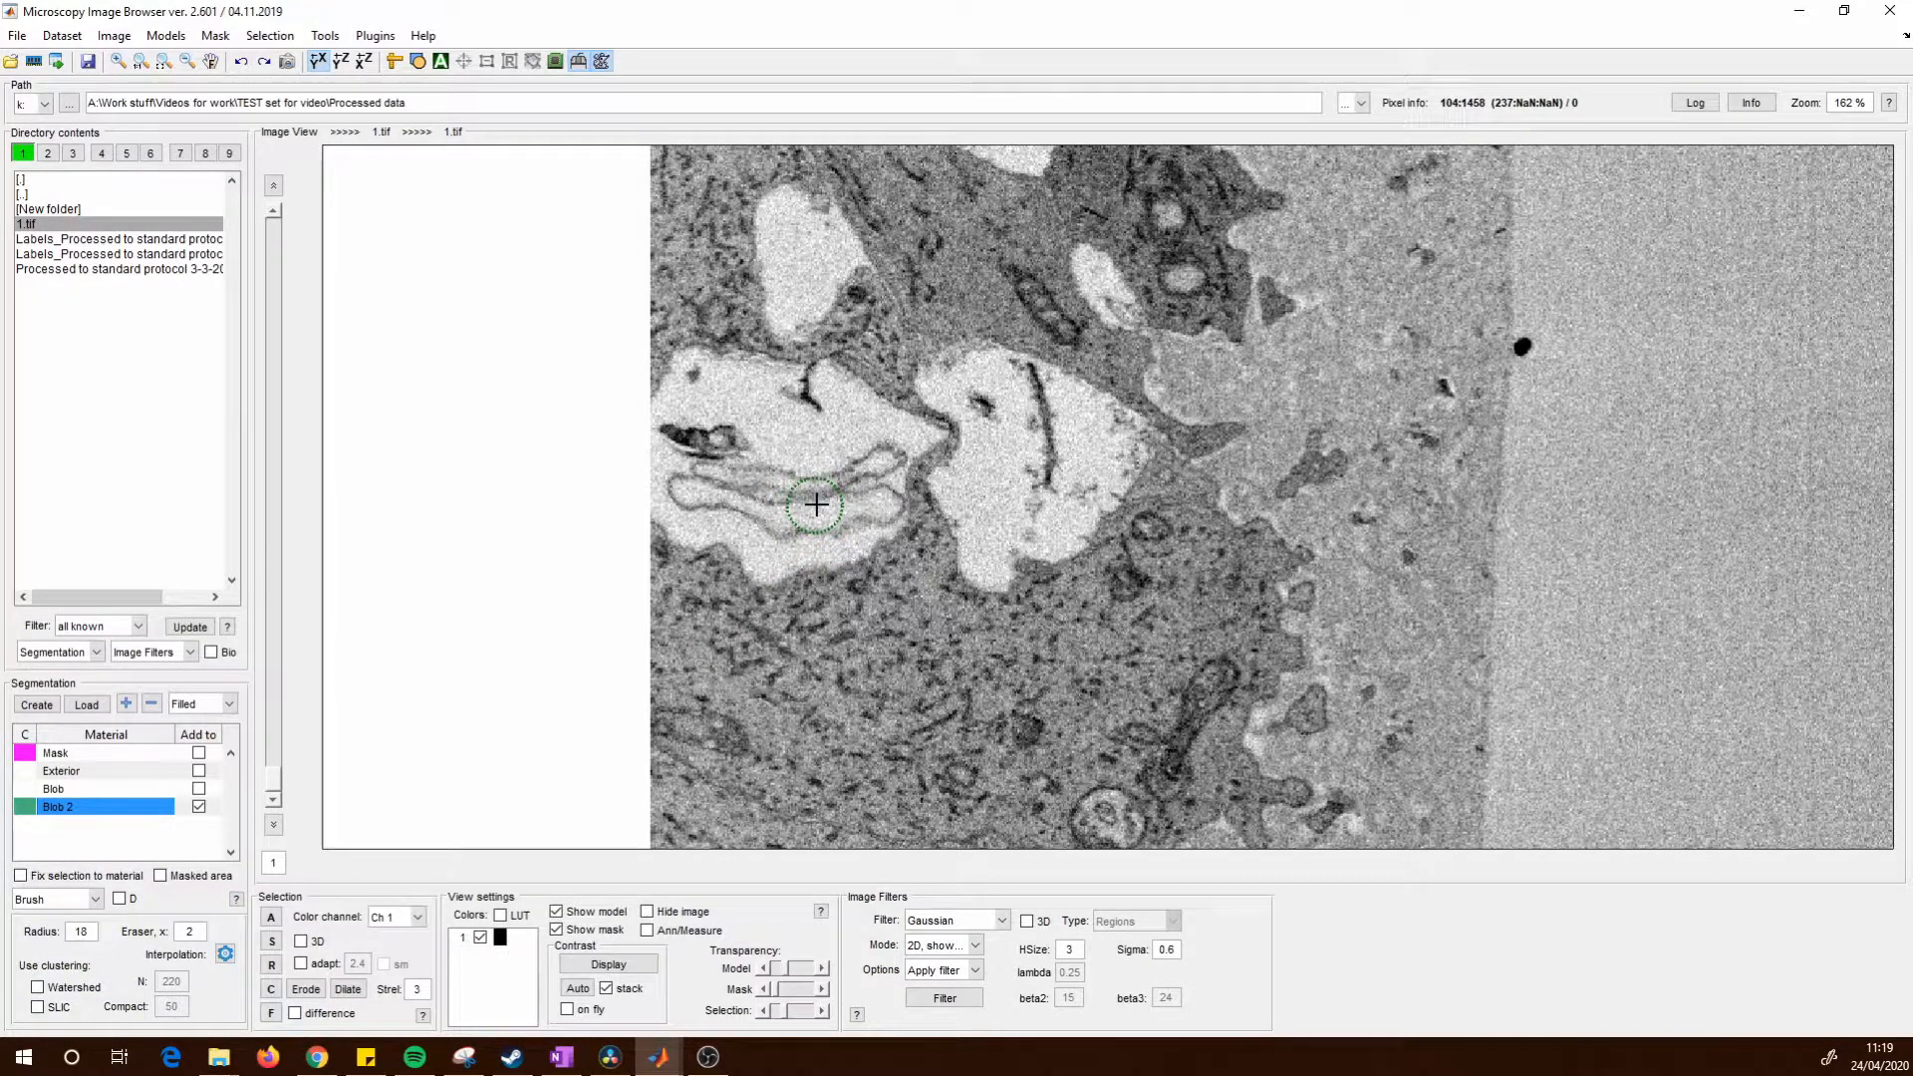
scroll(812, 508, up, 3)
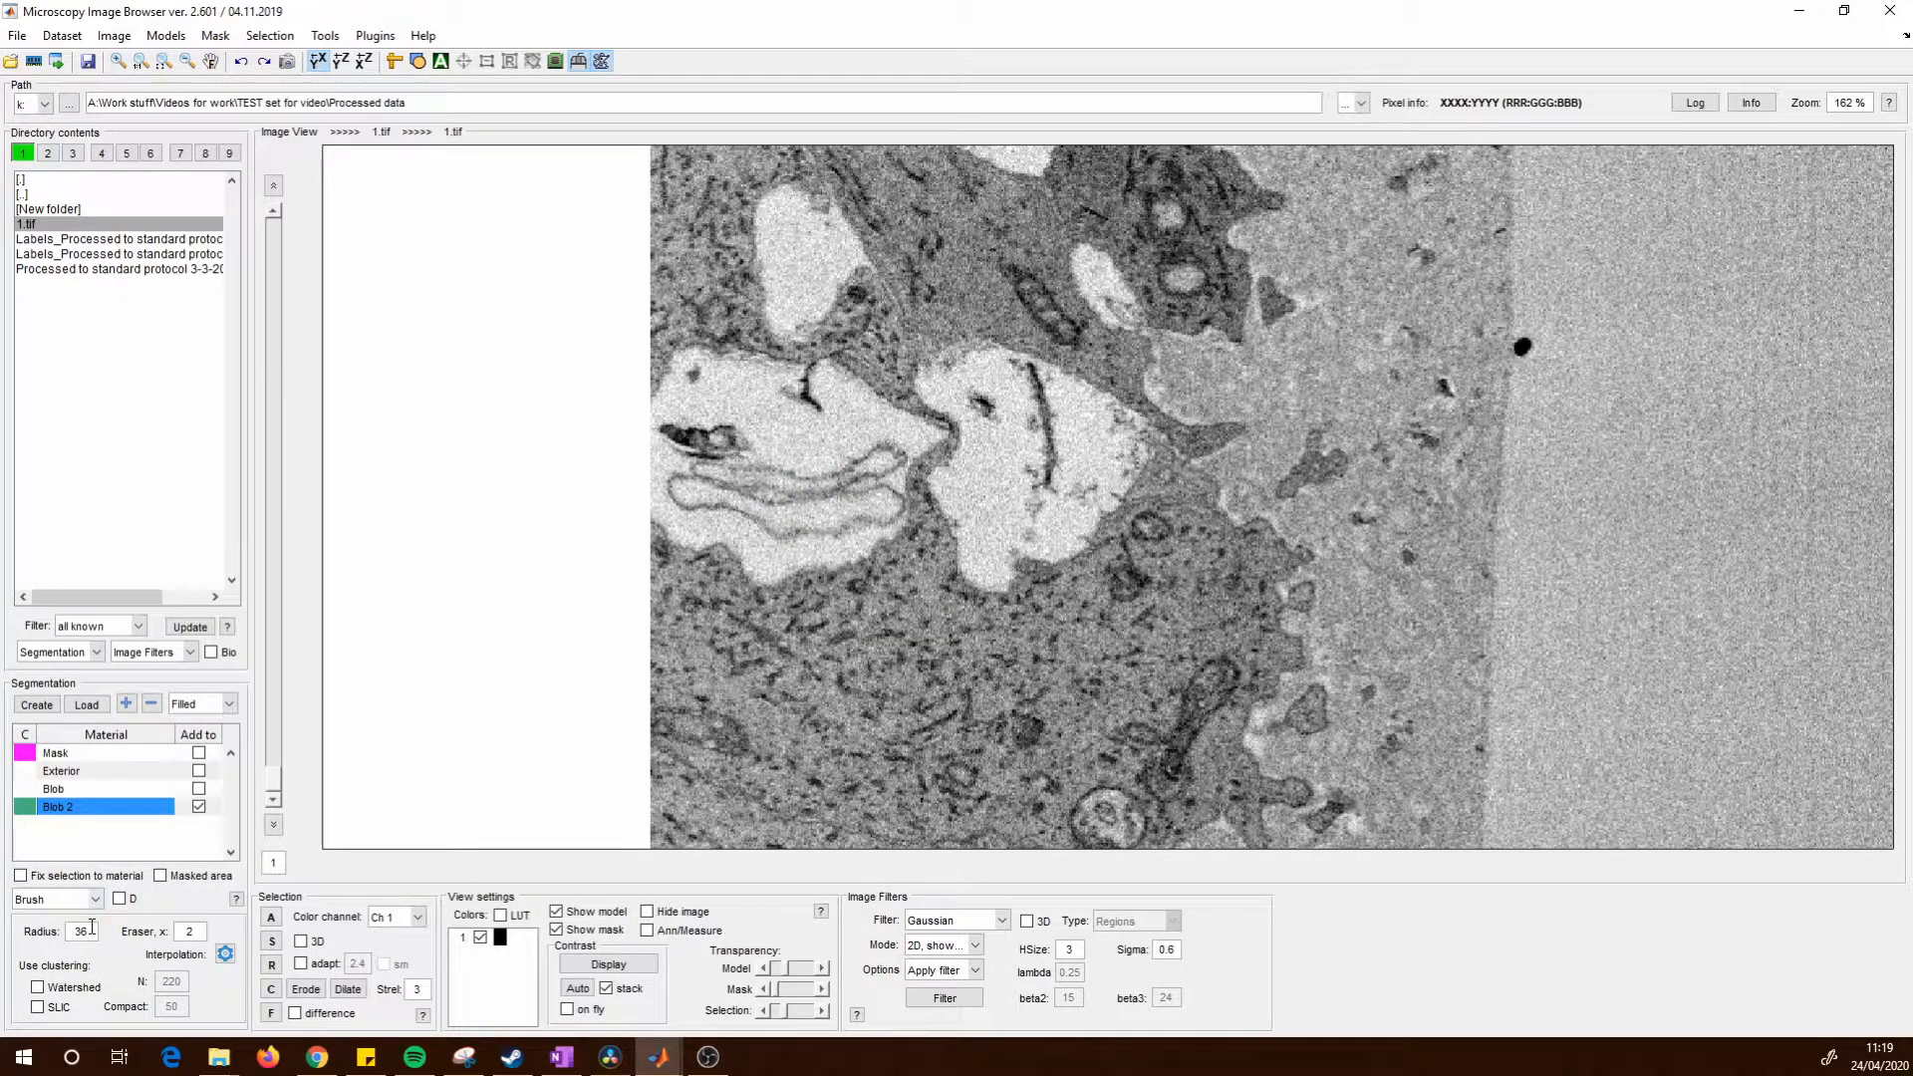
Brush a selection over the large vesicle at the image's edge, set the eraser multiplier to 1, and erase a strip through it.
mouse_move(753, 449)
mouse_down()
mouse_move(867, 513)
mouse_move(759, 431)
mouse_up()
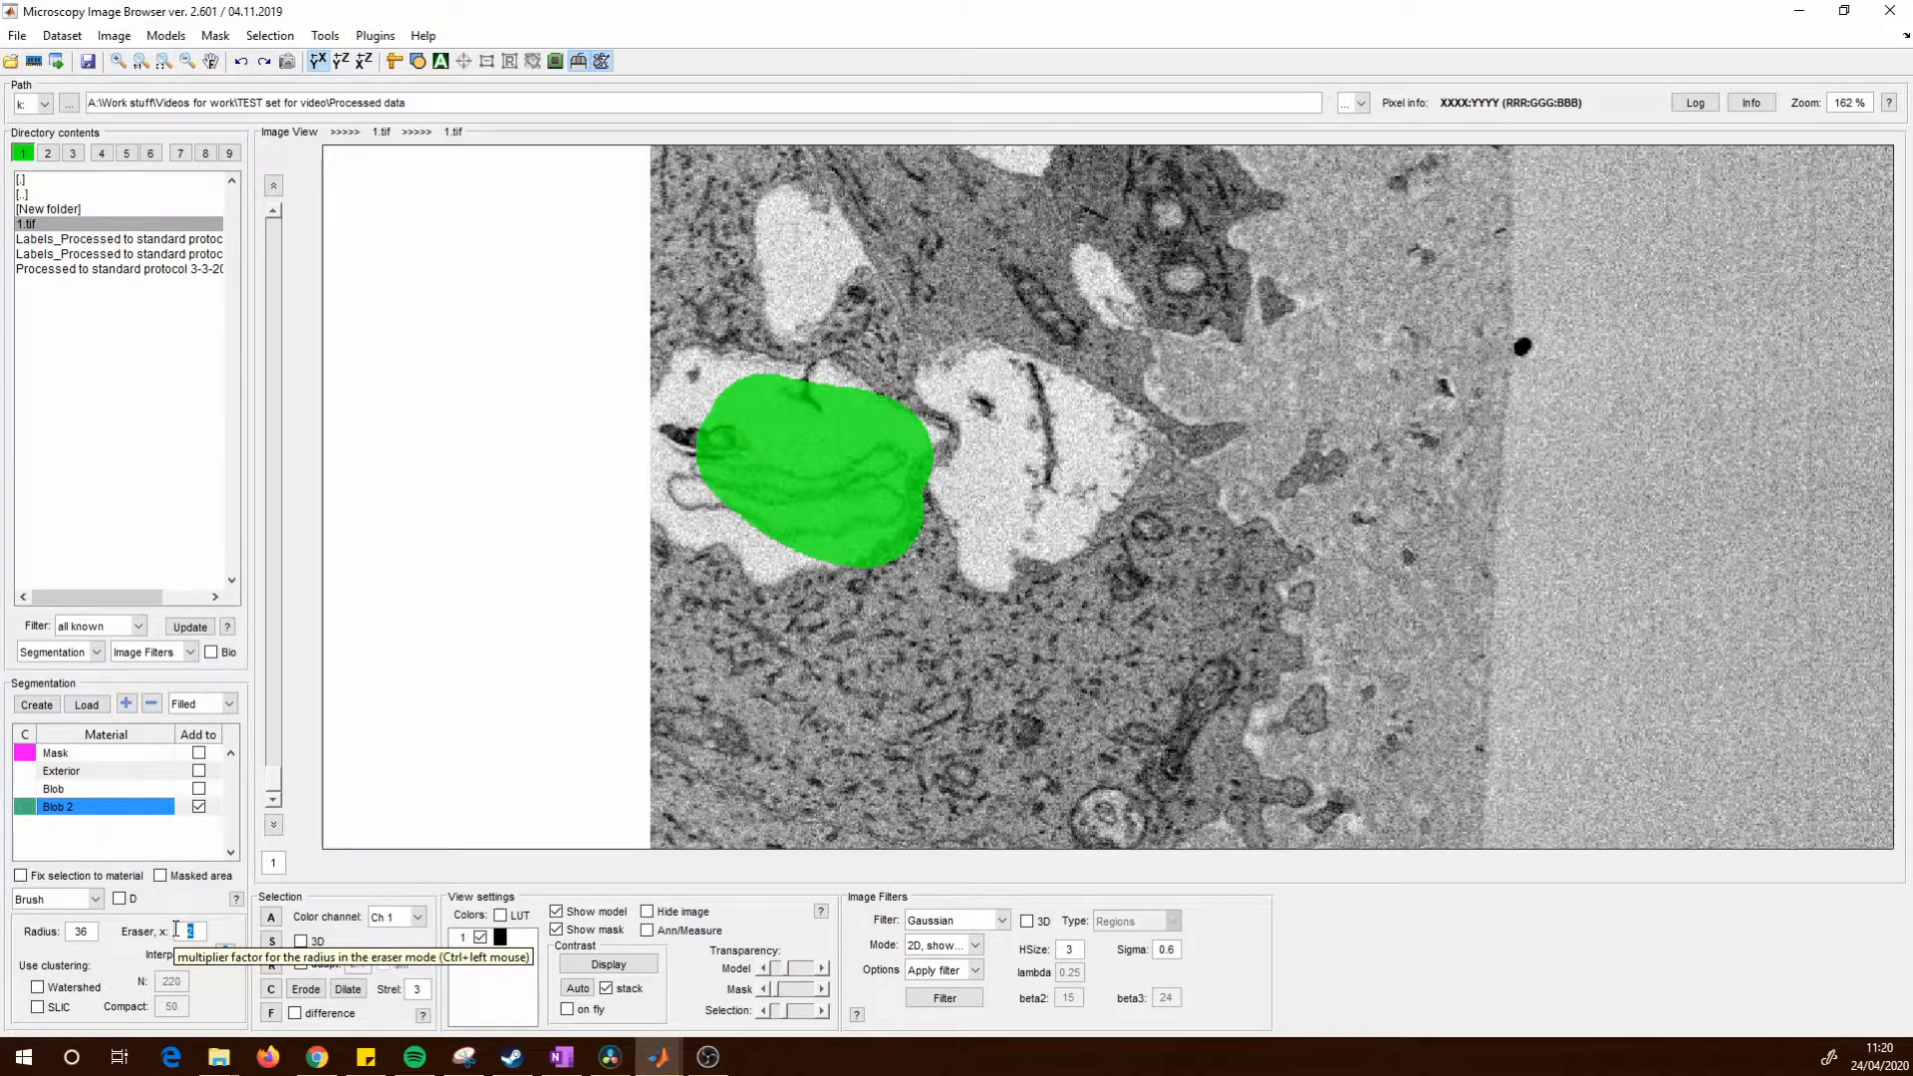
text(1)
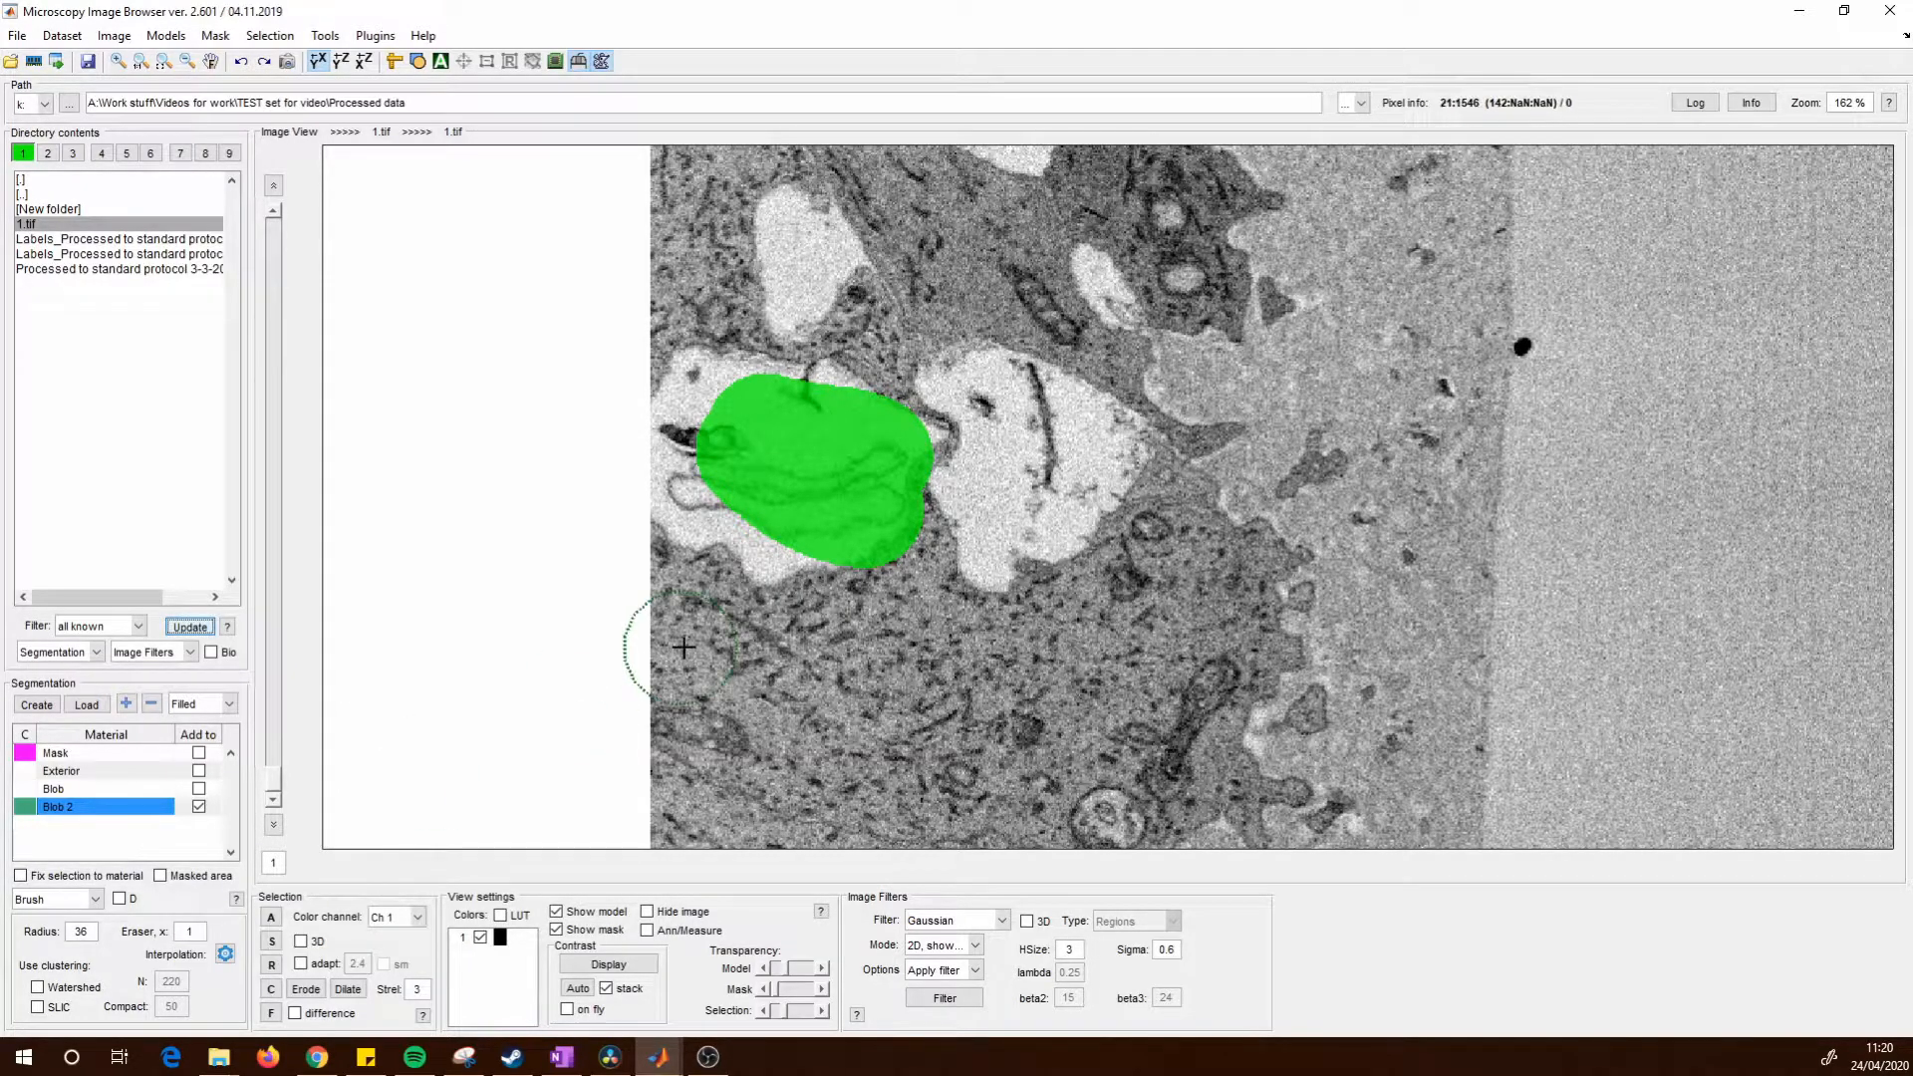
mouse_move(847, 649)
mouse_down()
mouse_move(912, 649)
mouse_move(828, 652)
mouse_up()
ctrl+drag(832, 319, 812, 593)
Set the eraser multiplier to 3 and erase the remaining vesicle selection.
click(207, 934)
key(BackSpace)
key(Return)
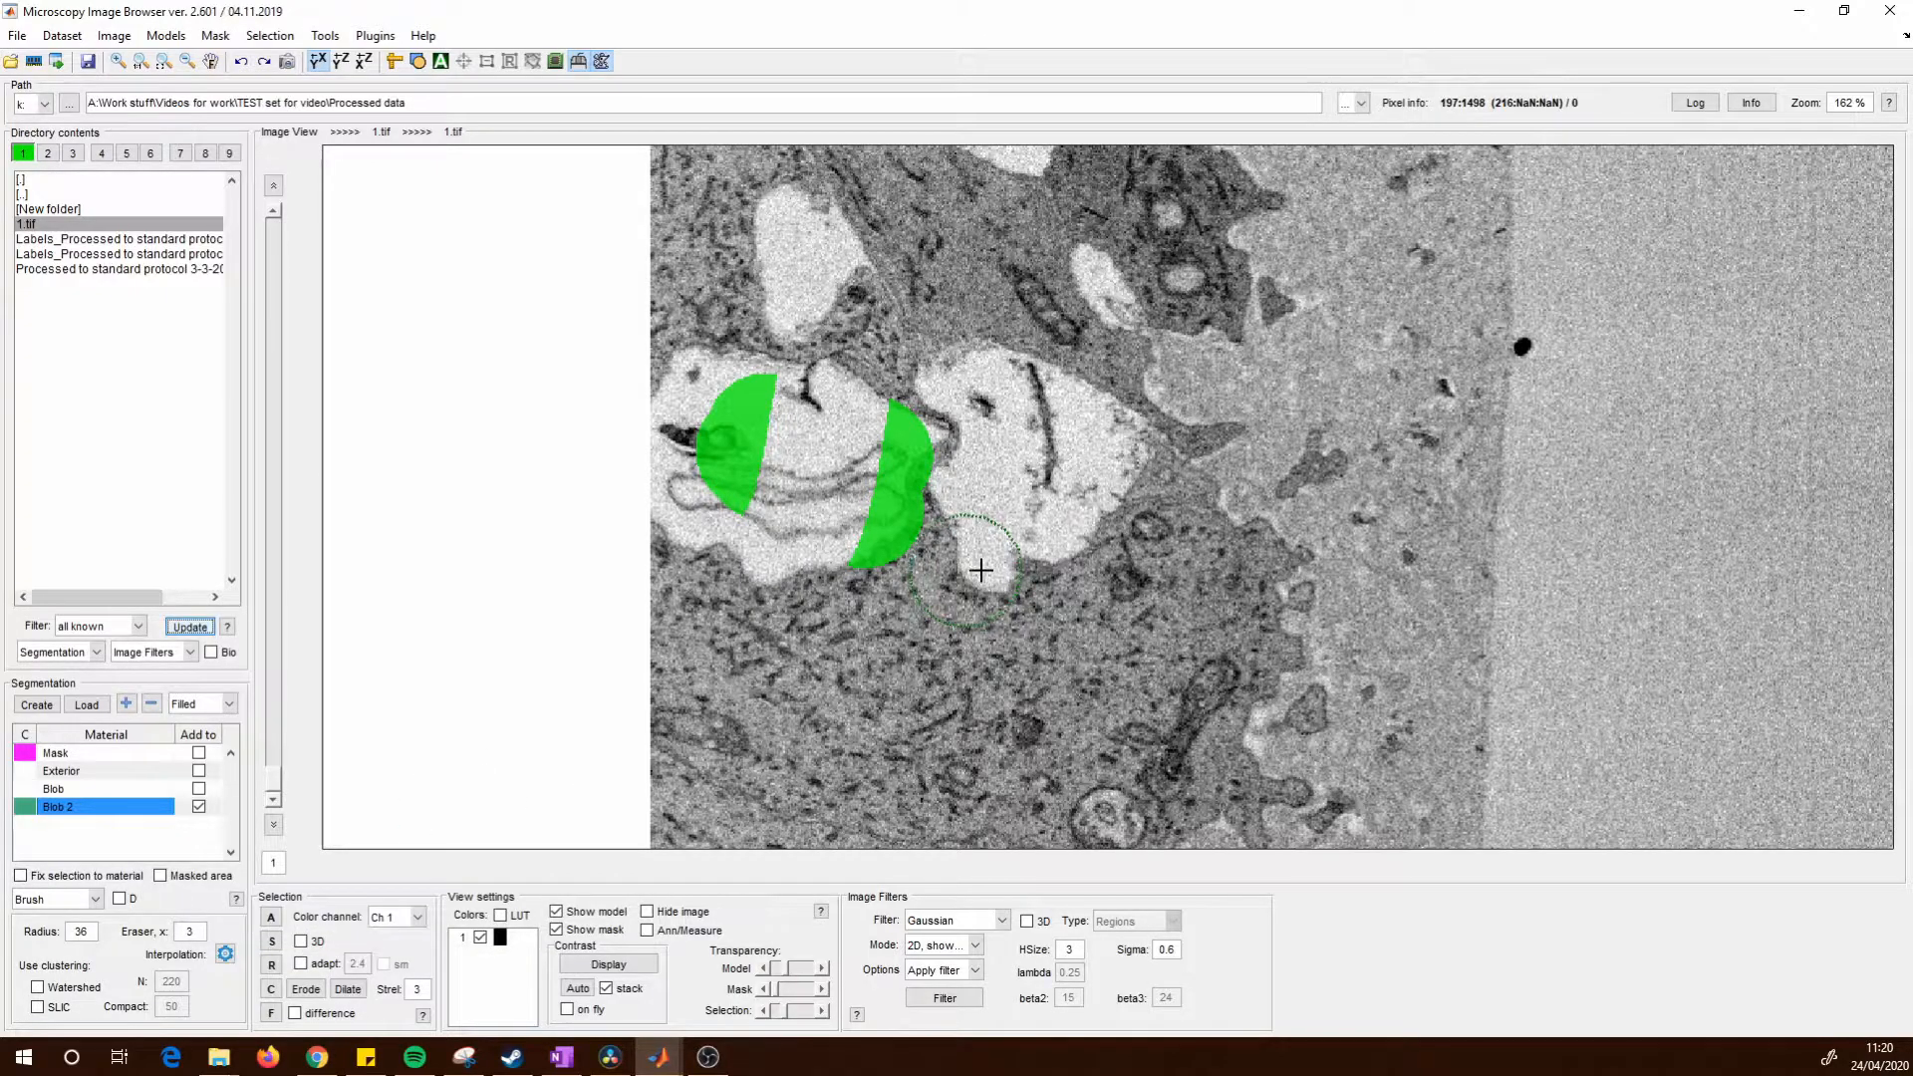
ctrl+drag(892, 412, 868, 510)
mouse_move(1031, 488)
mouse_down()
mouse_move(945, 486)
mouse_move(913, 436)
mouse_move(993, 543)
mouse_up()
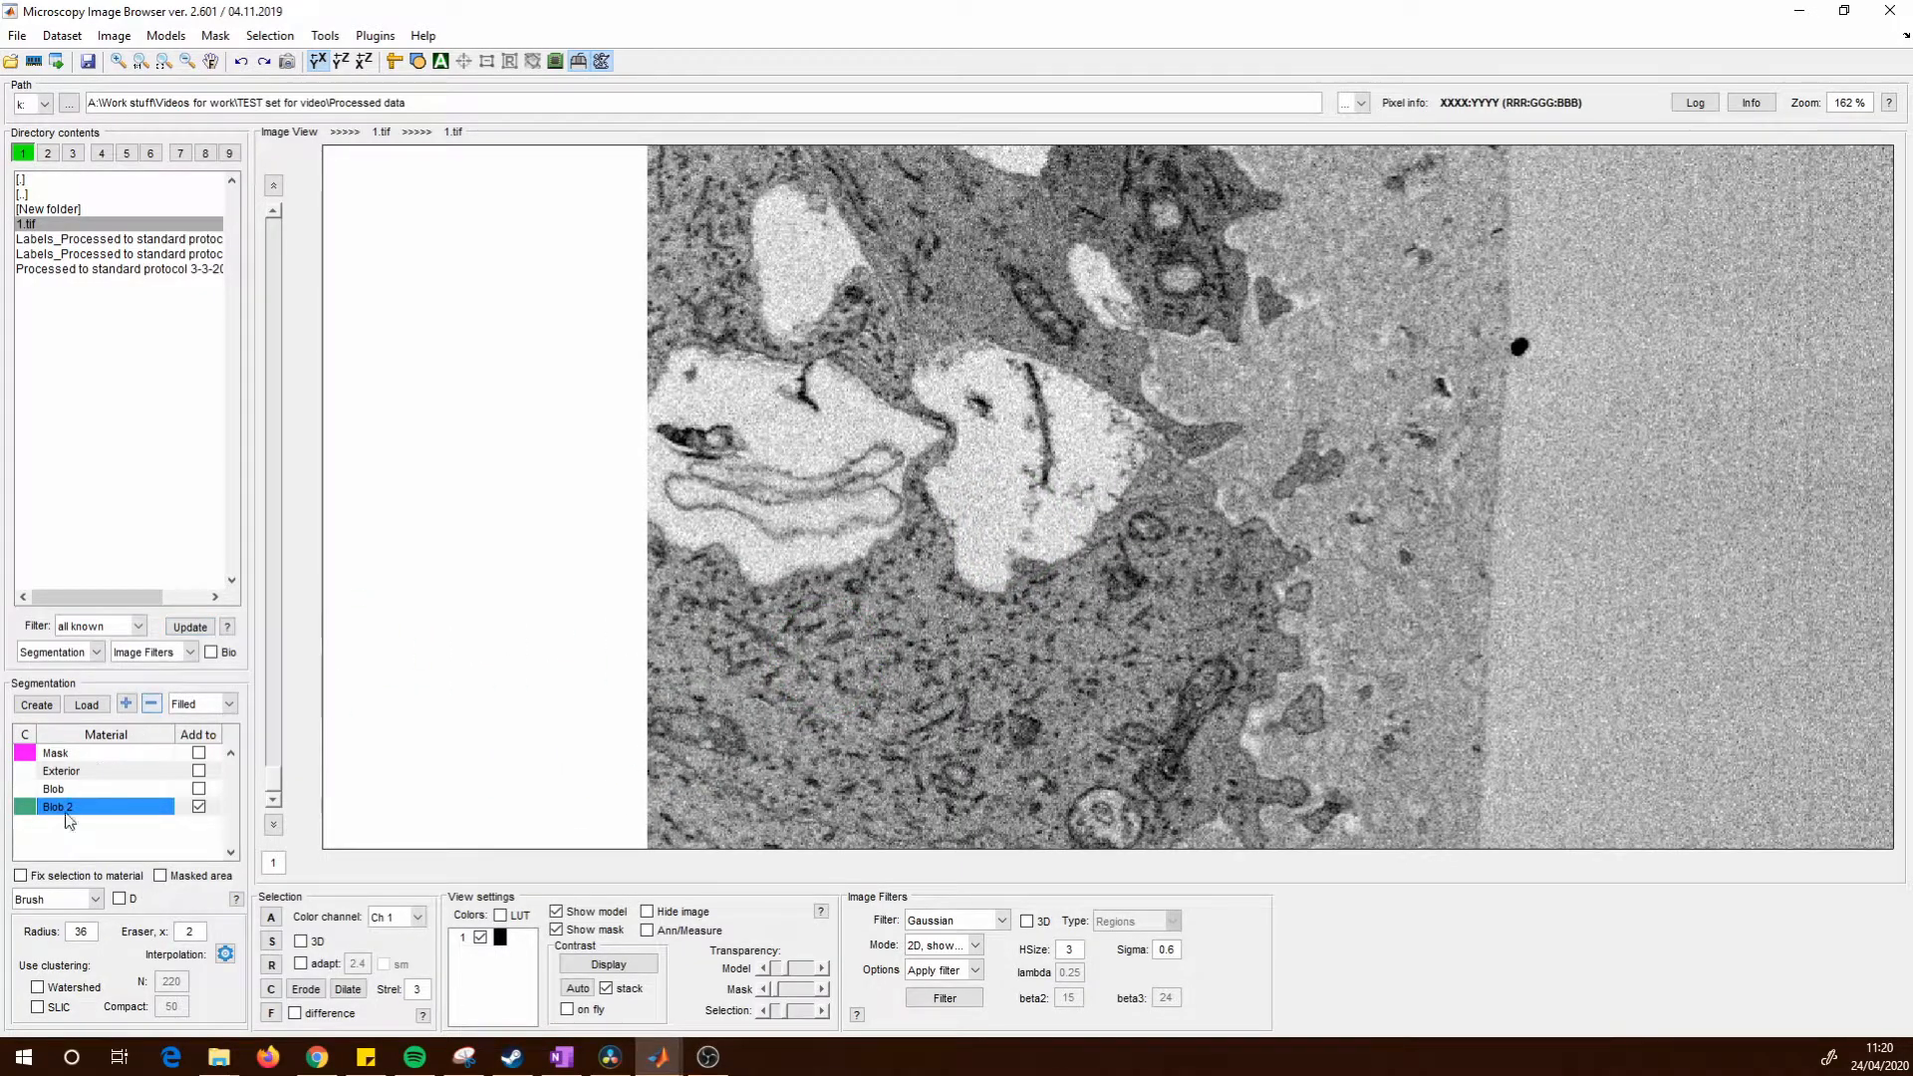
Switch to the BW Thresholding tool and select the bright areas around the oval white vesicle with a low threshold of 171.
click(95, 900)
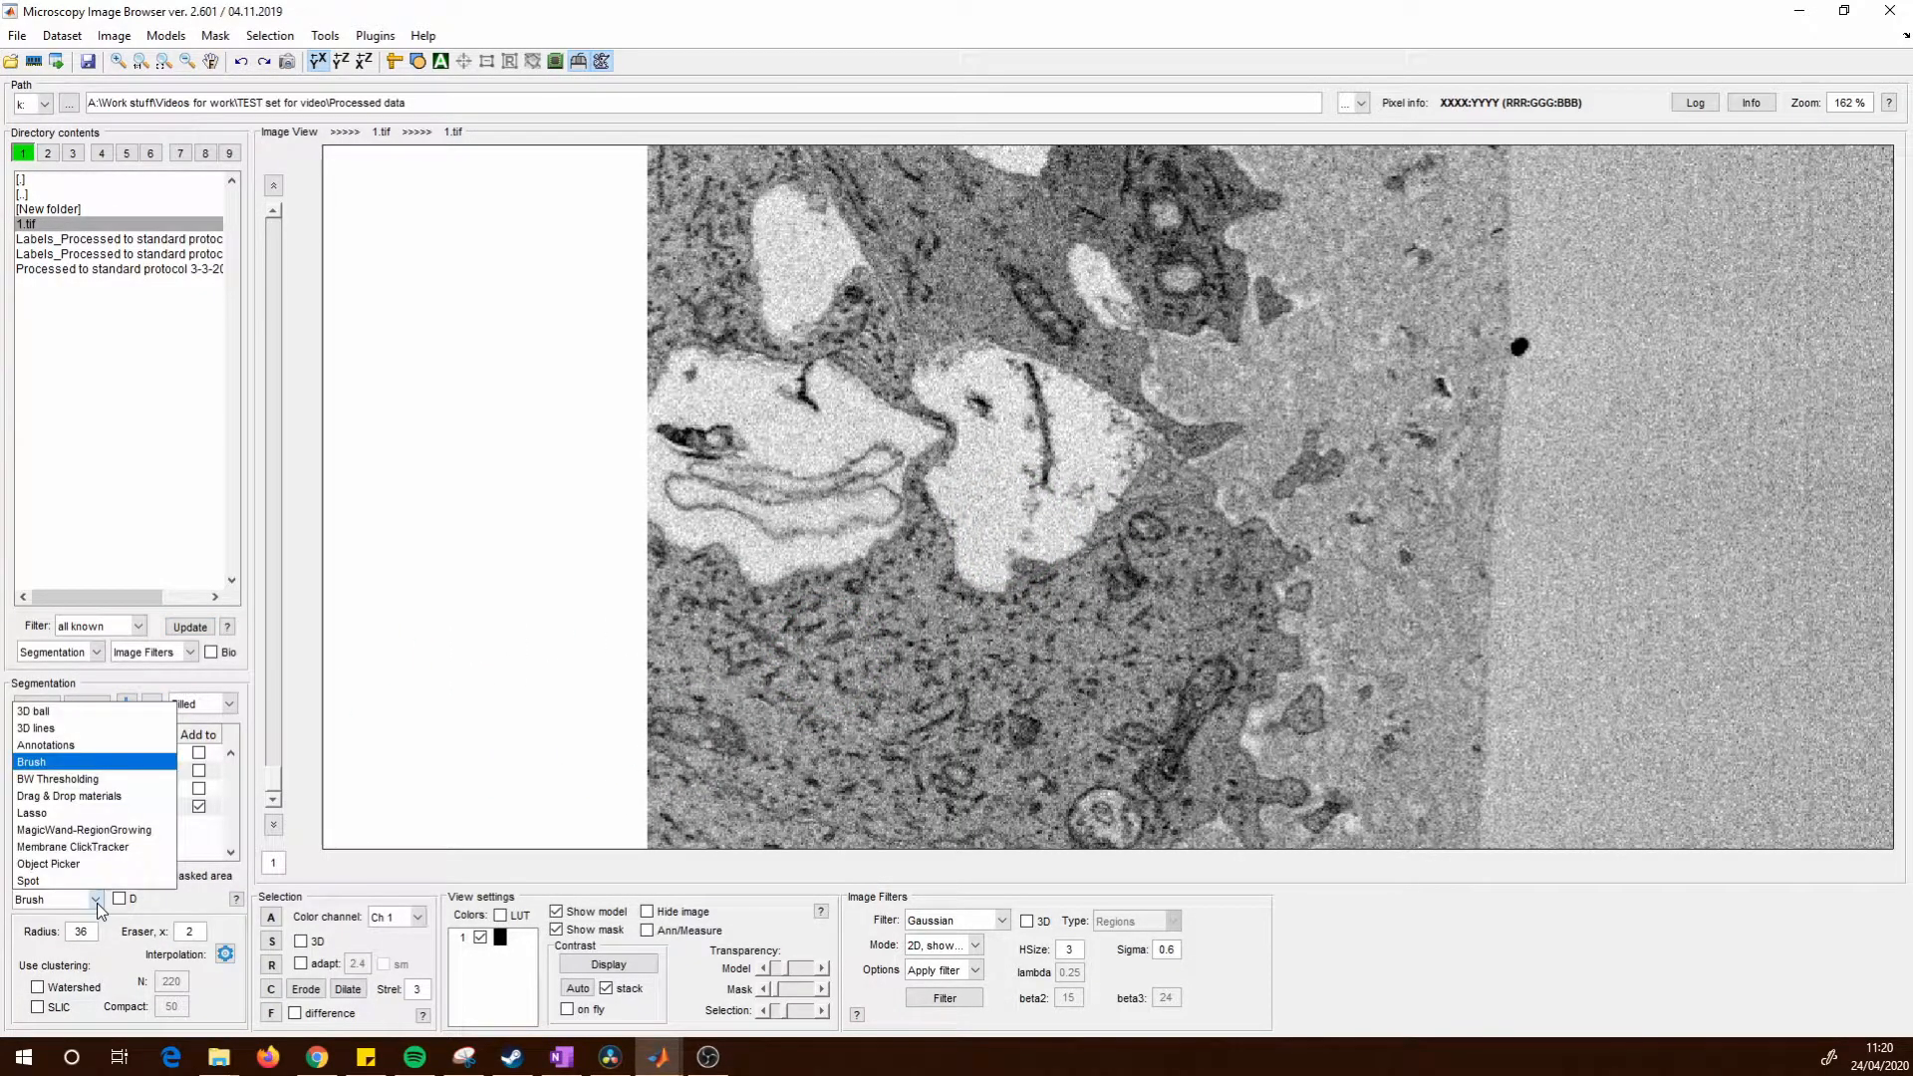
click(87, 780)
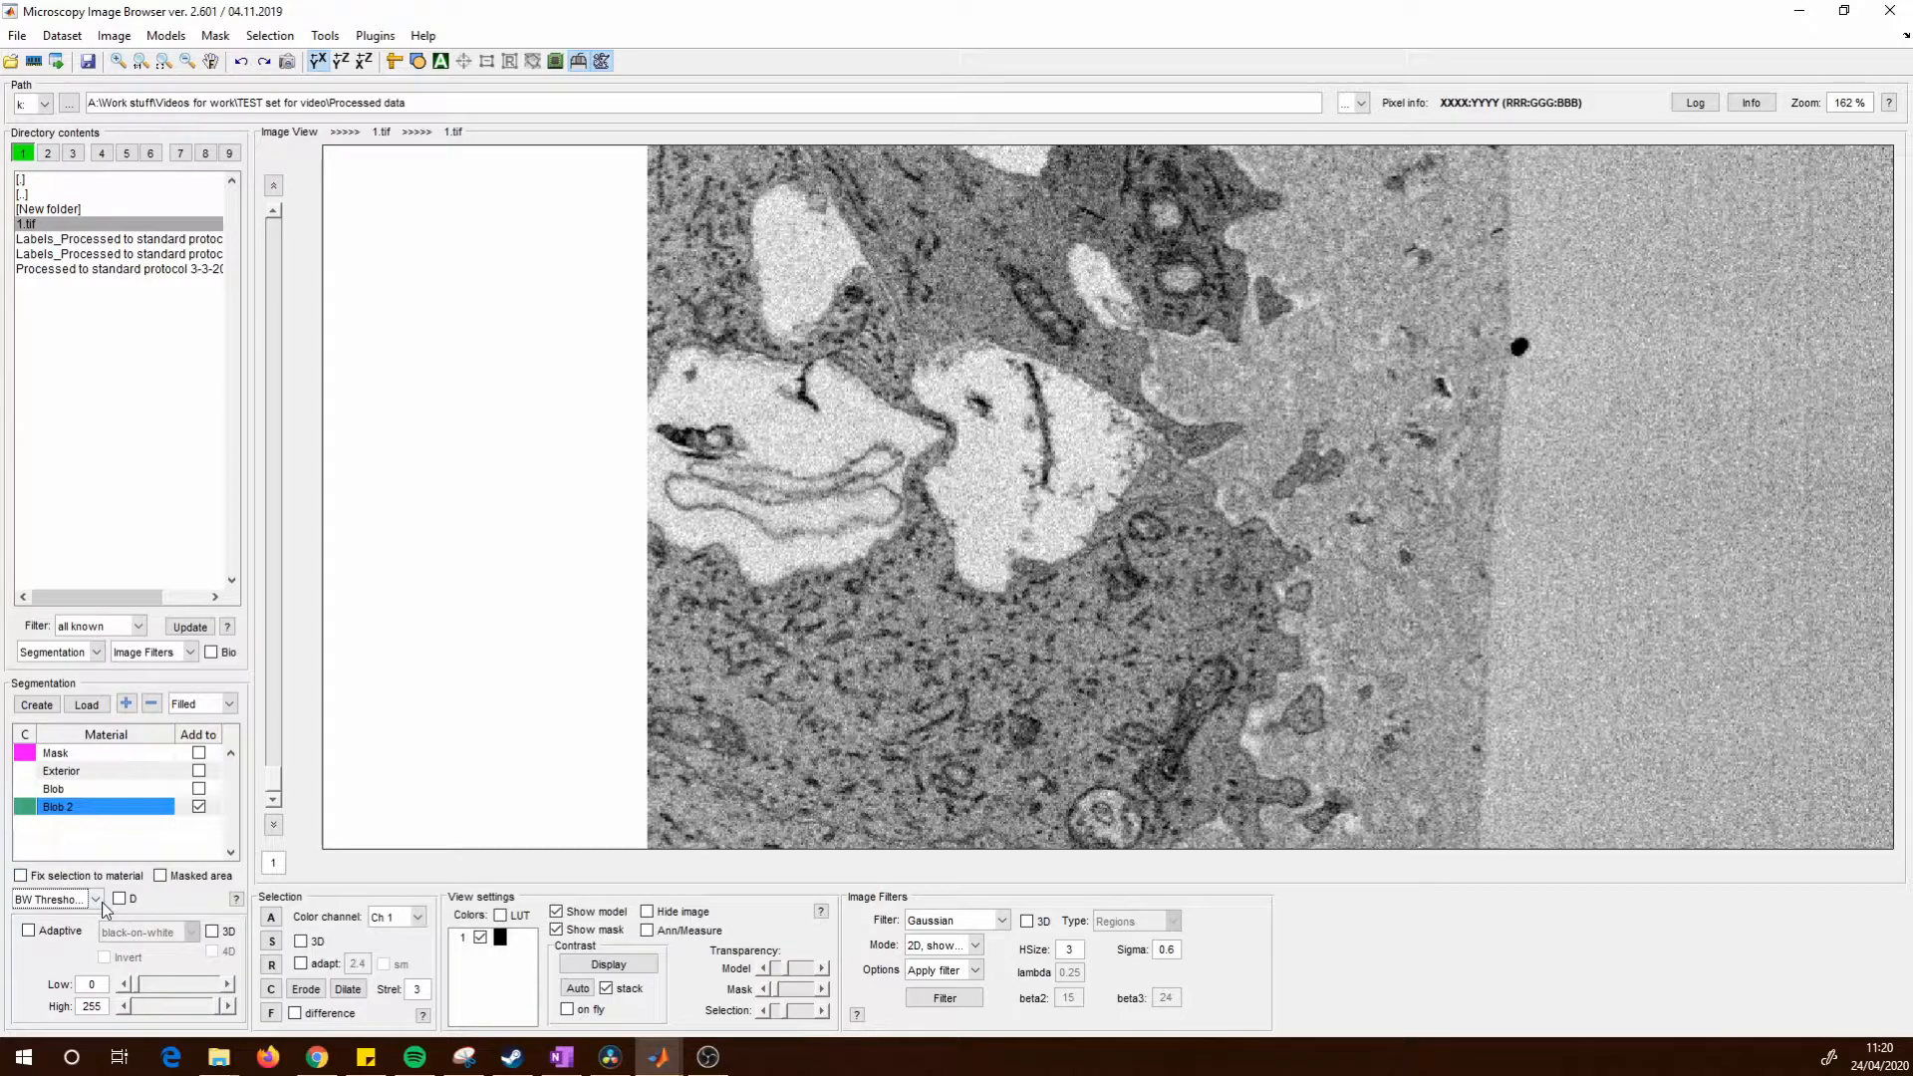
drag(869, 622, 1027, 675)
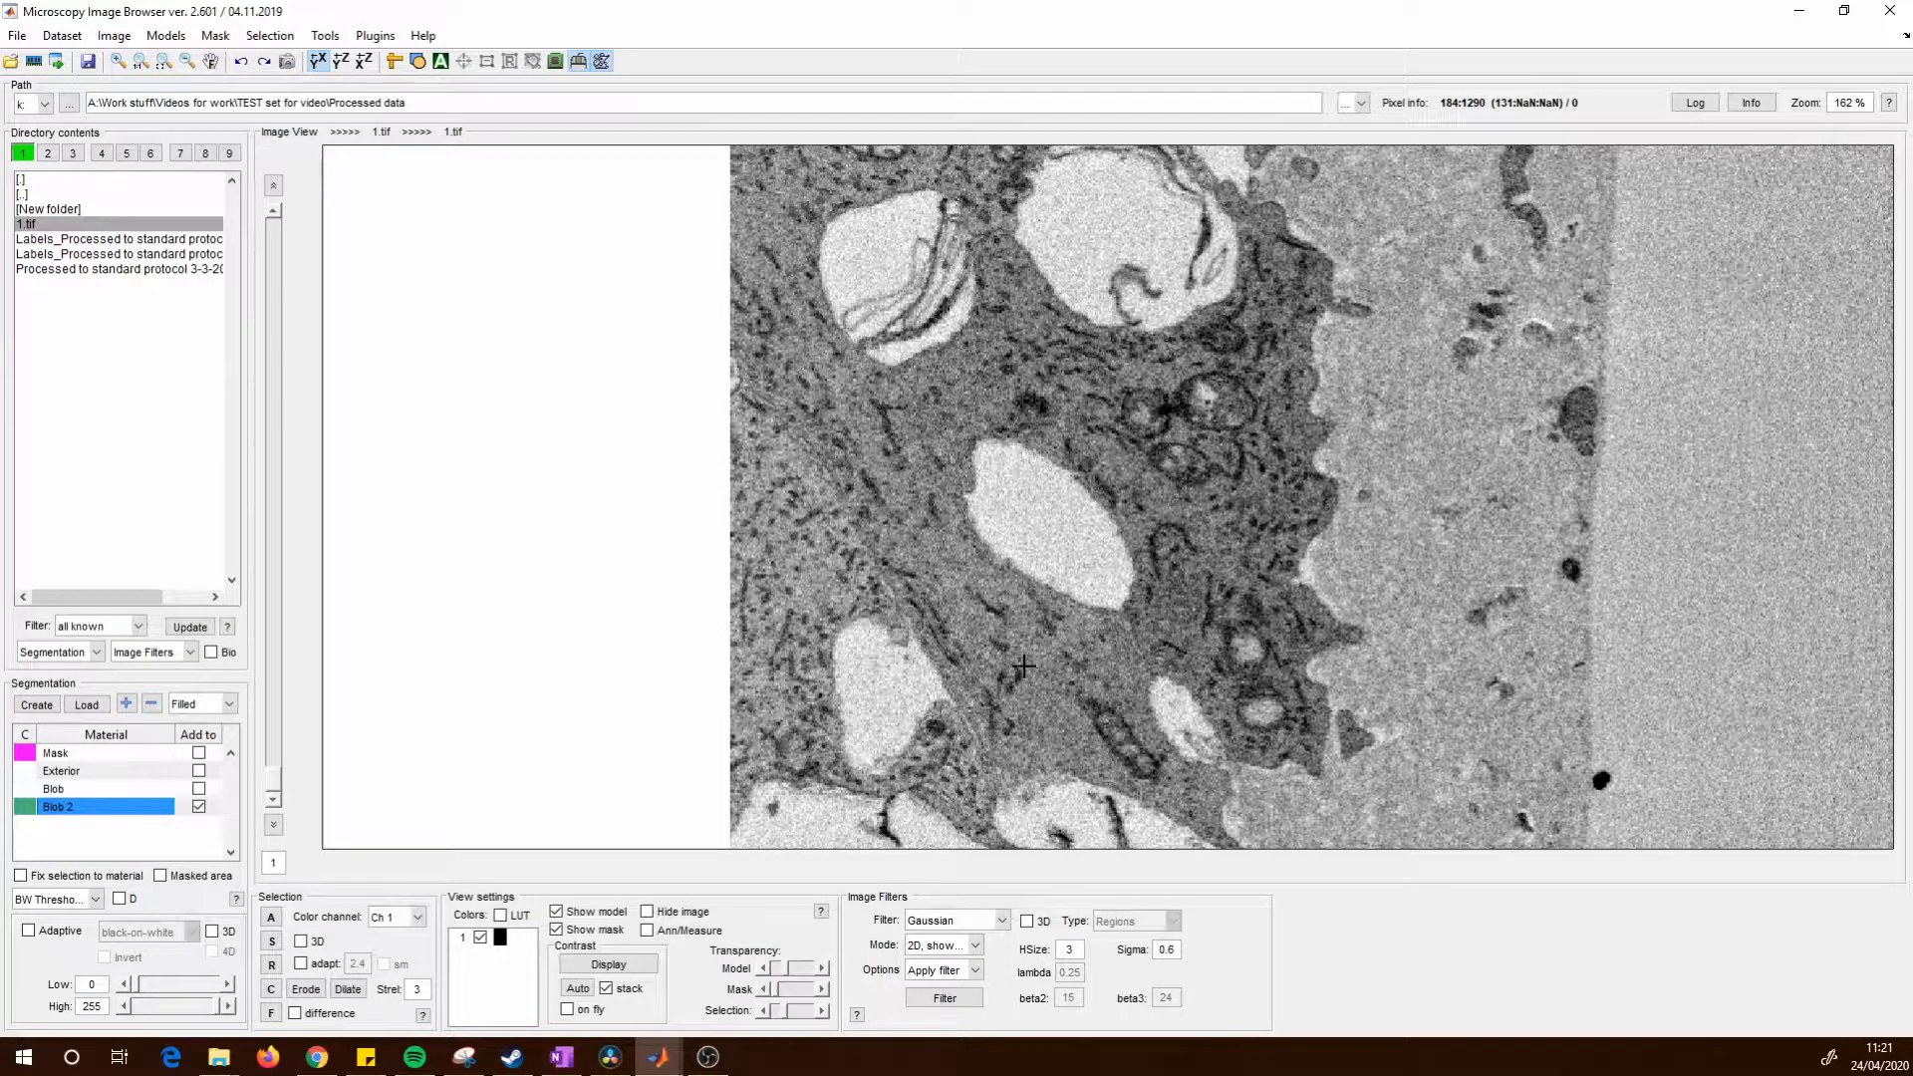
key(alt+Tab)
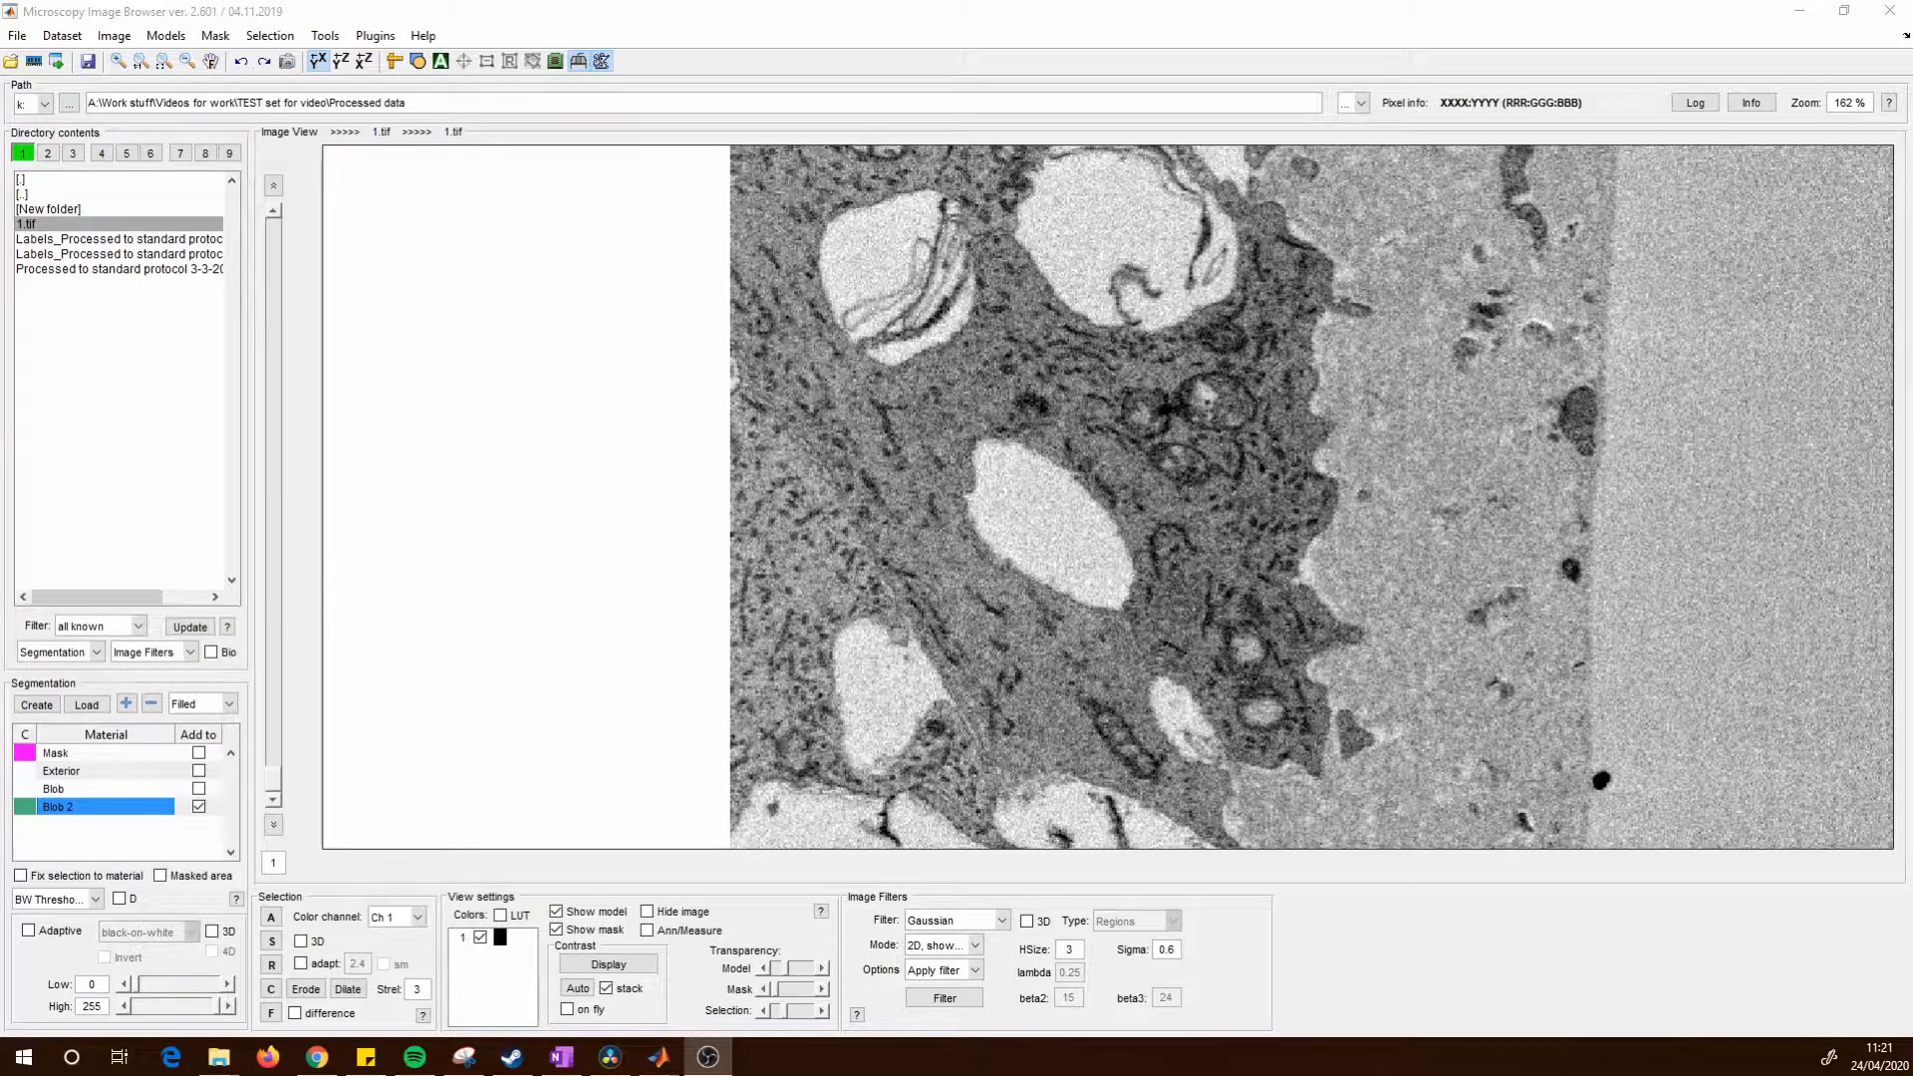
drag(1216, 540, 1307, 538)
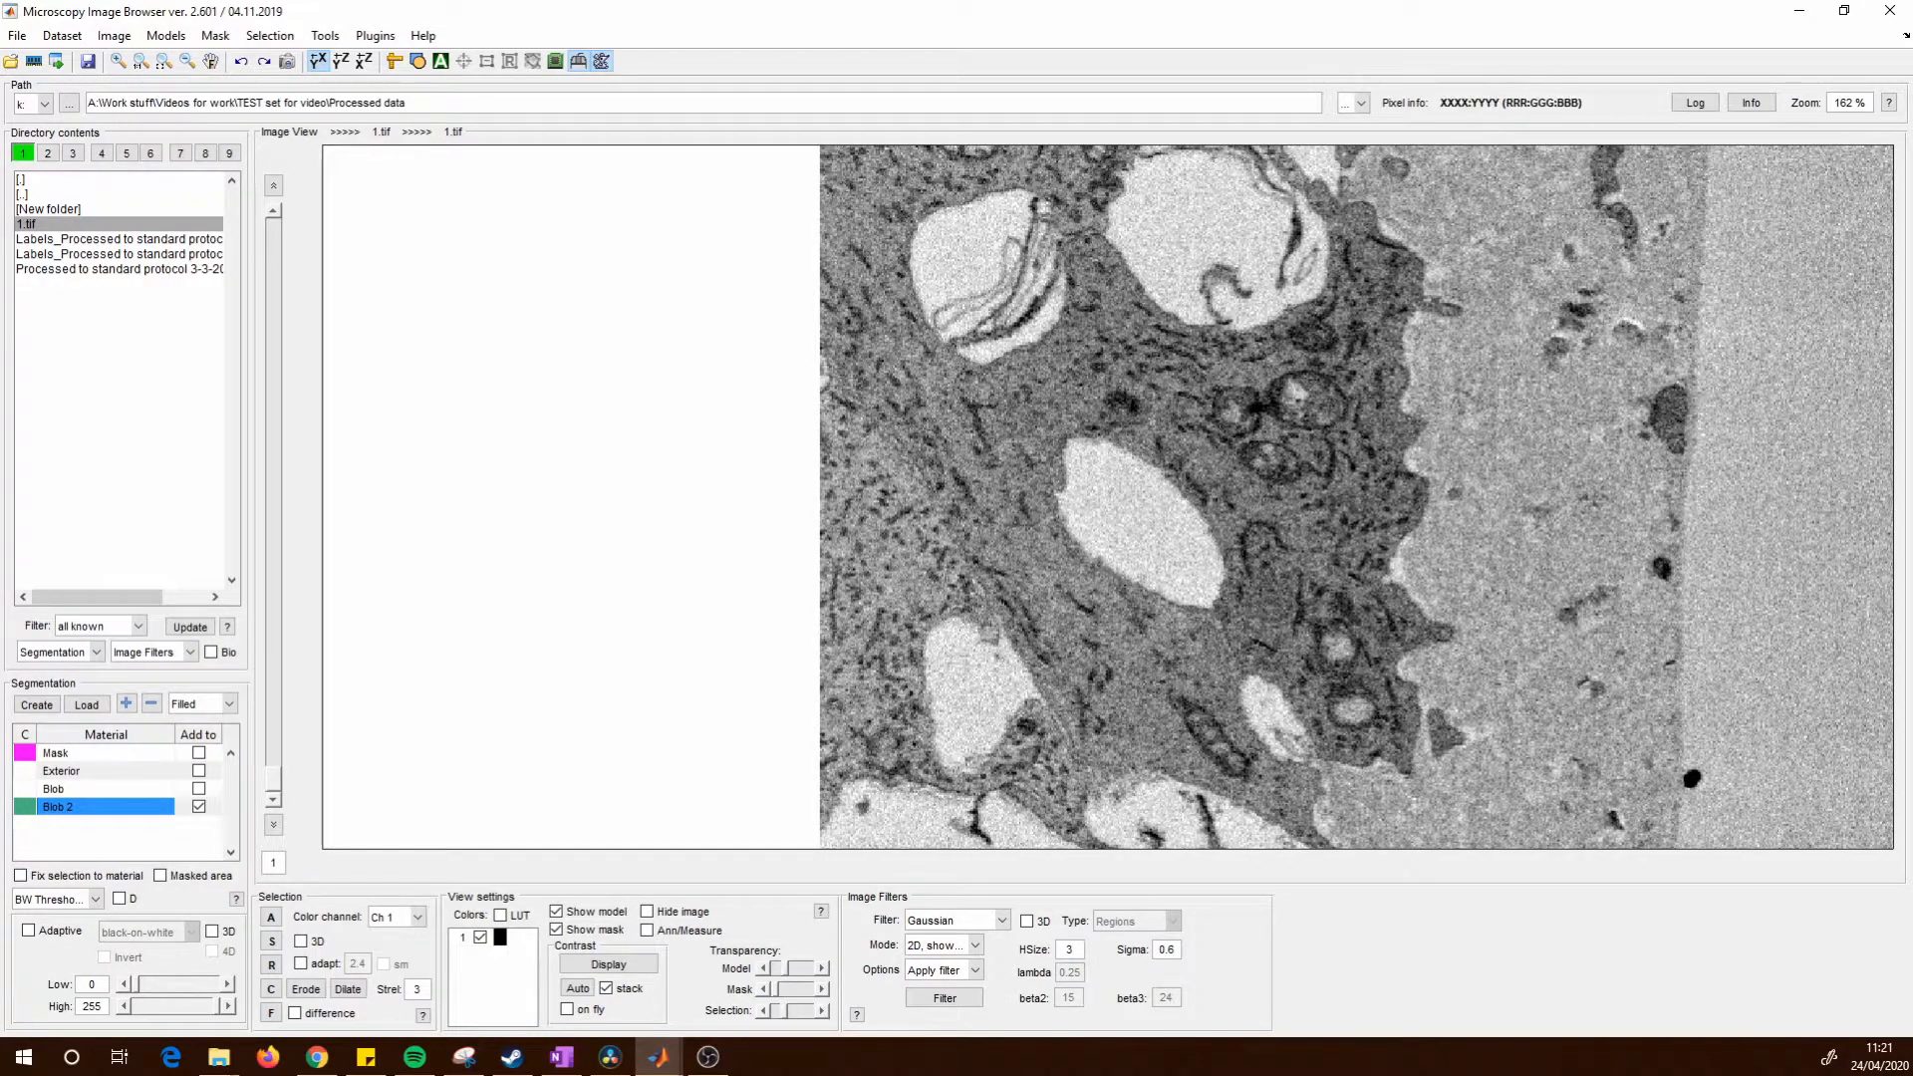
key(alt+Tab)
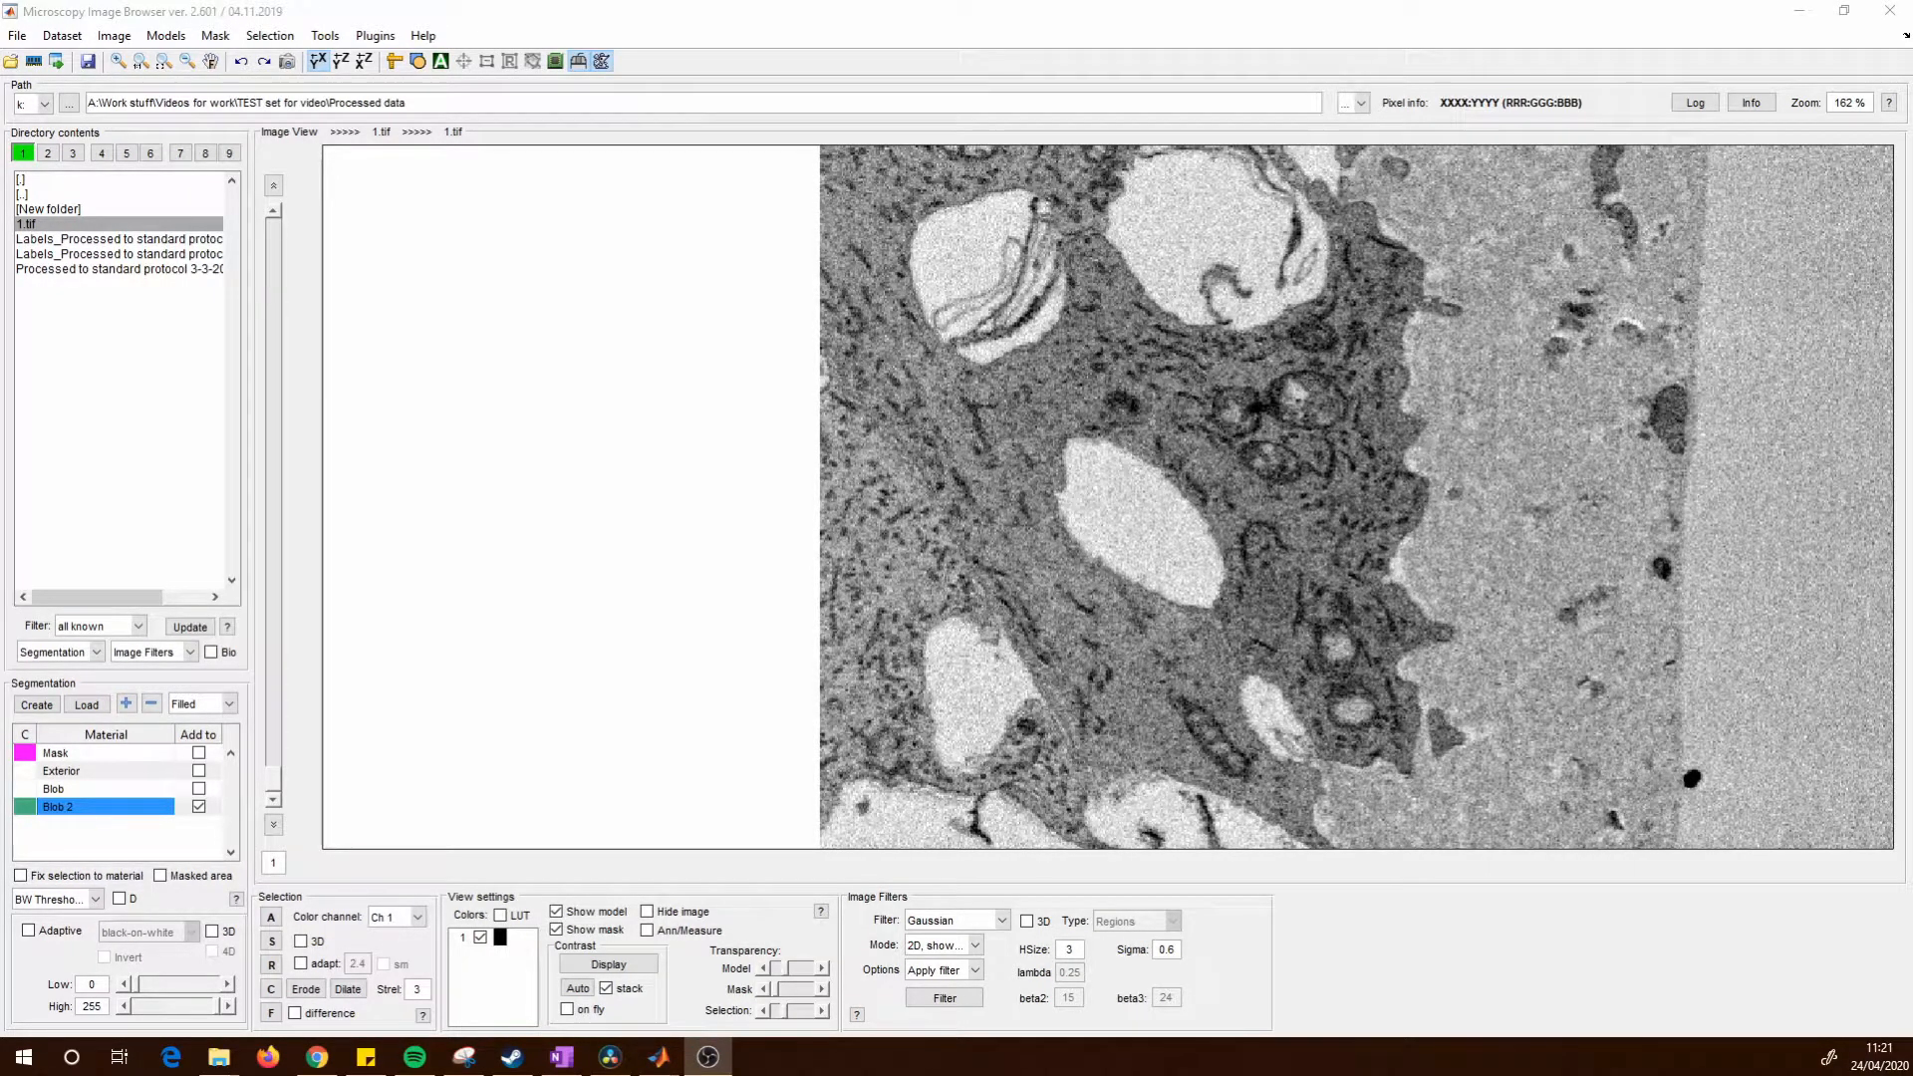
scroll(1102, 511, up, 2)
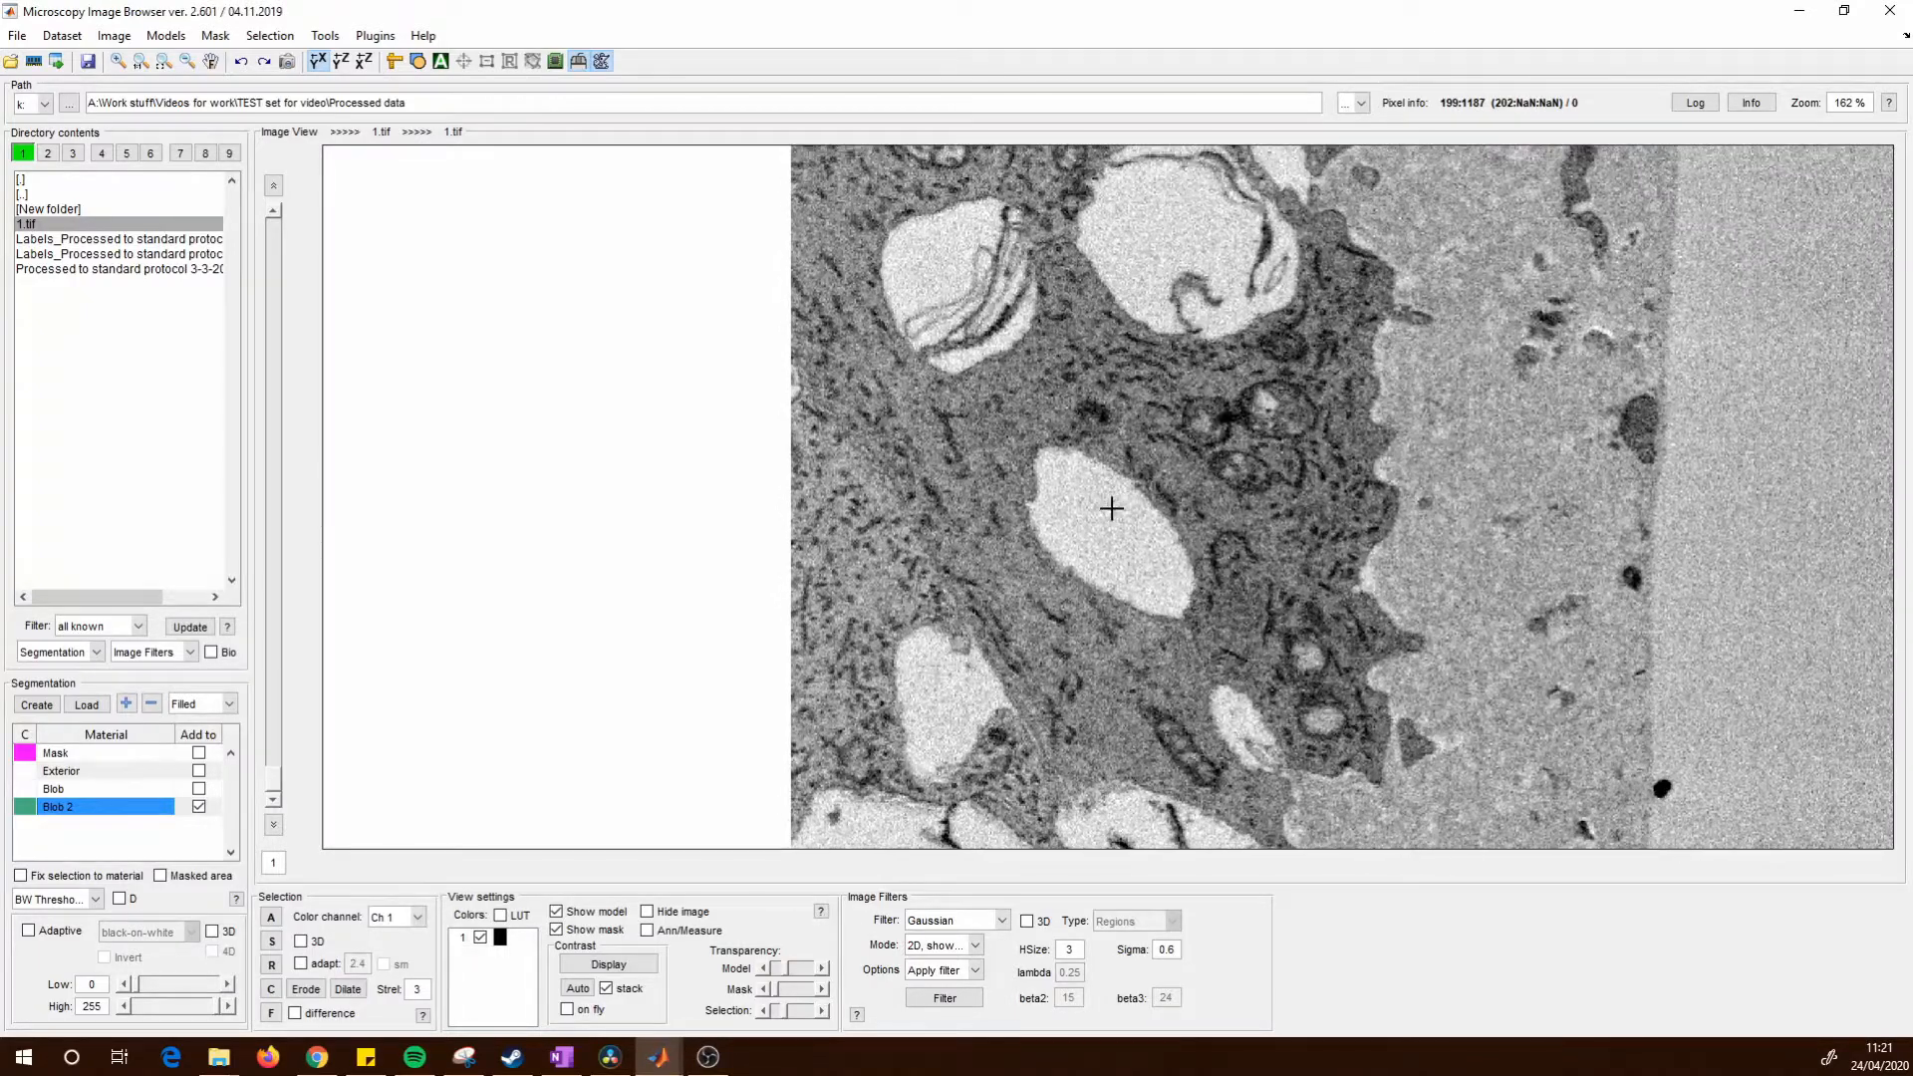
scroll(1109, 495, up, 2)
scroll(1109, 495, down, 1)
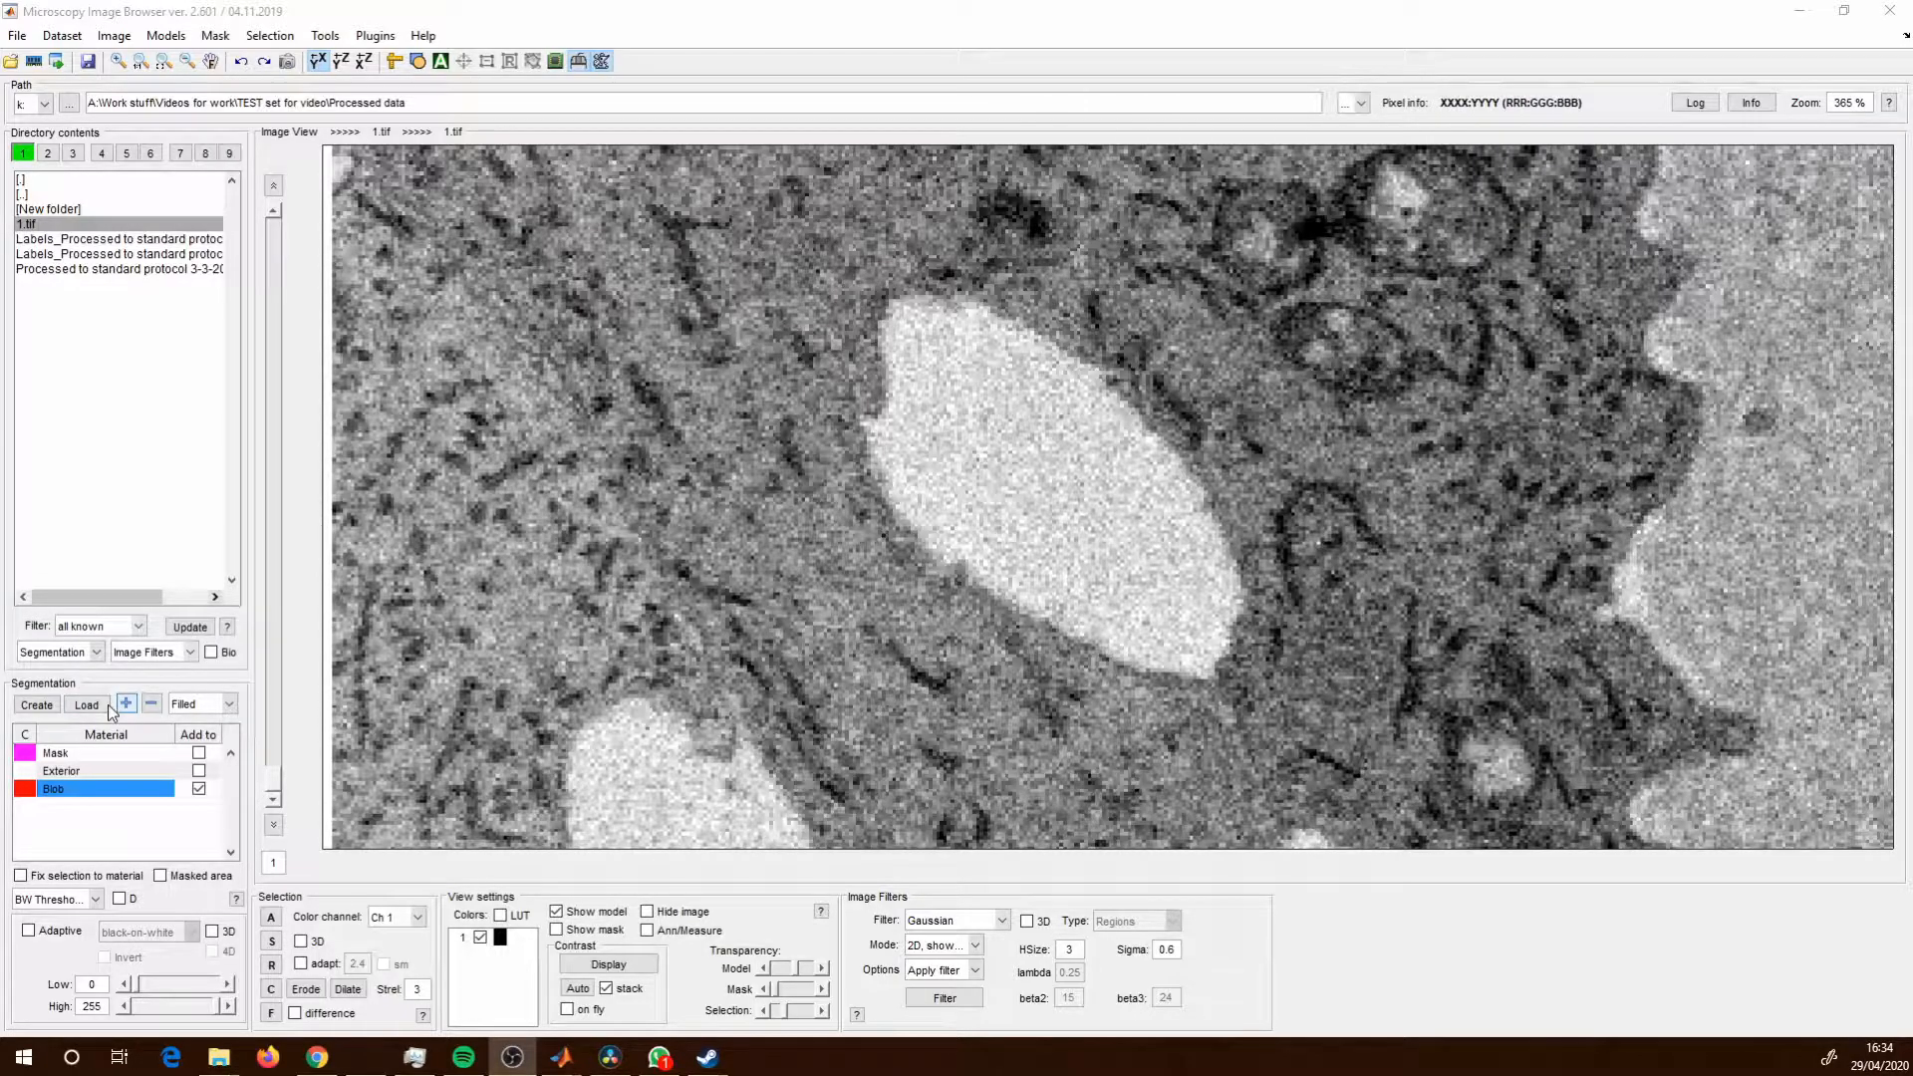
click(138, 988)
drag(138, 988, 189, 983)
click(226, 983)
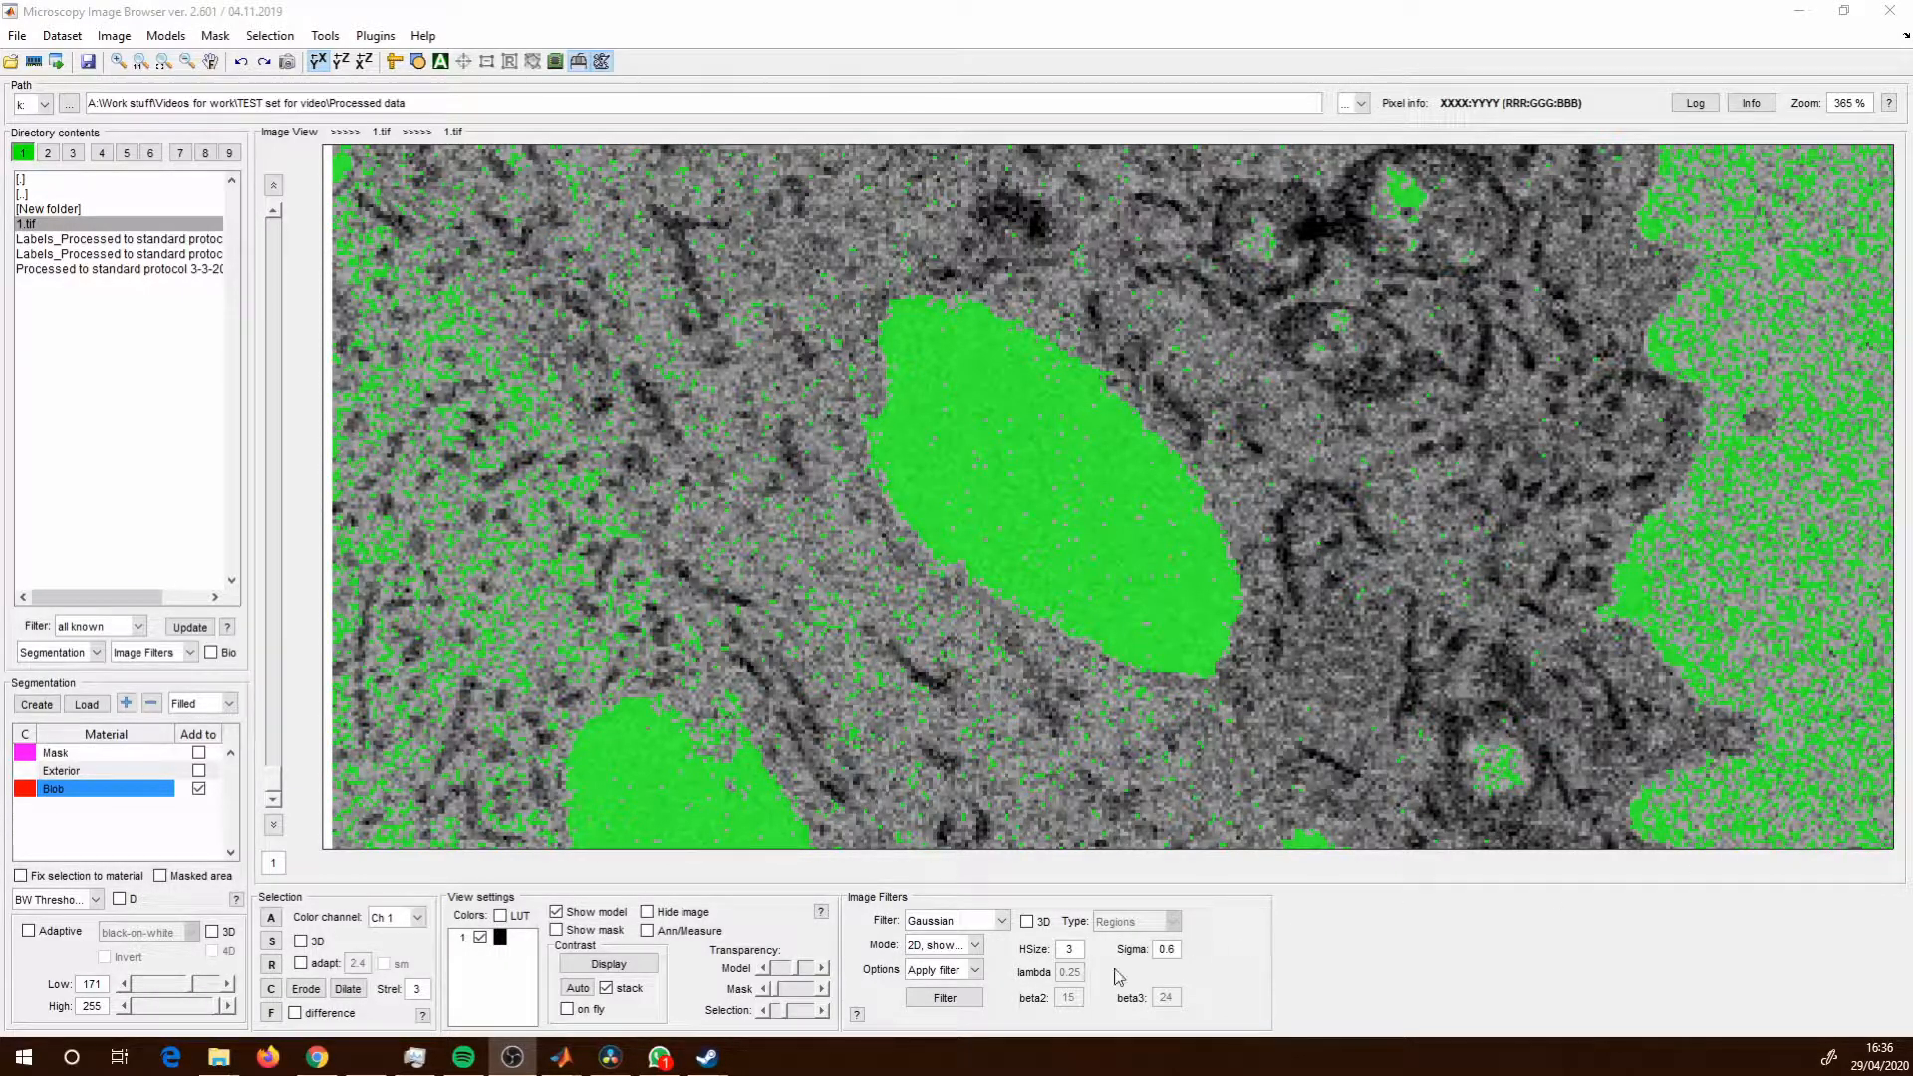
Hide the image to examine the thresholded selection on its own, and show the image again.
click(649, 913)
click(648, 912)
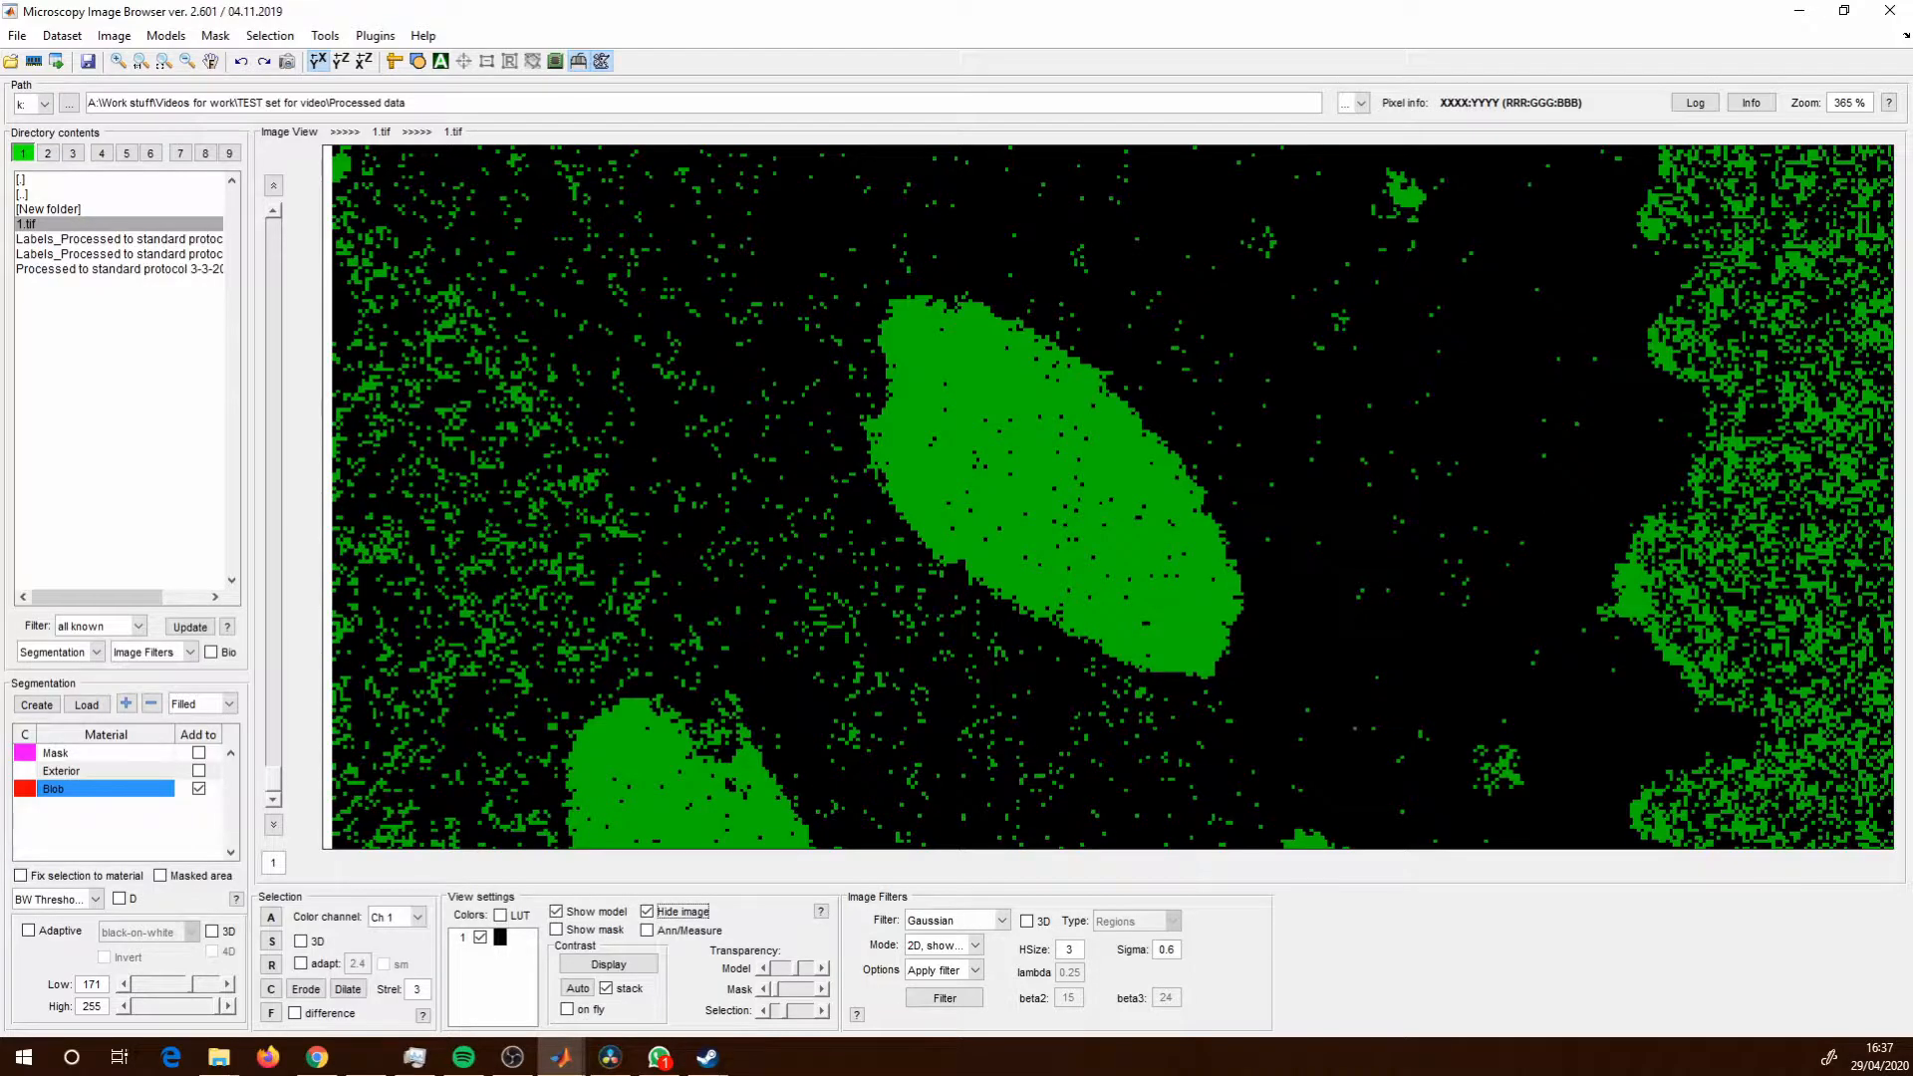
key(alt+Tab)
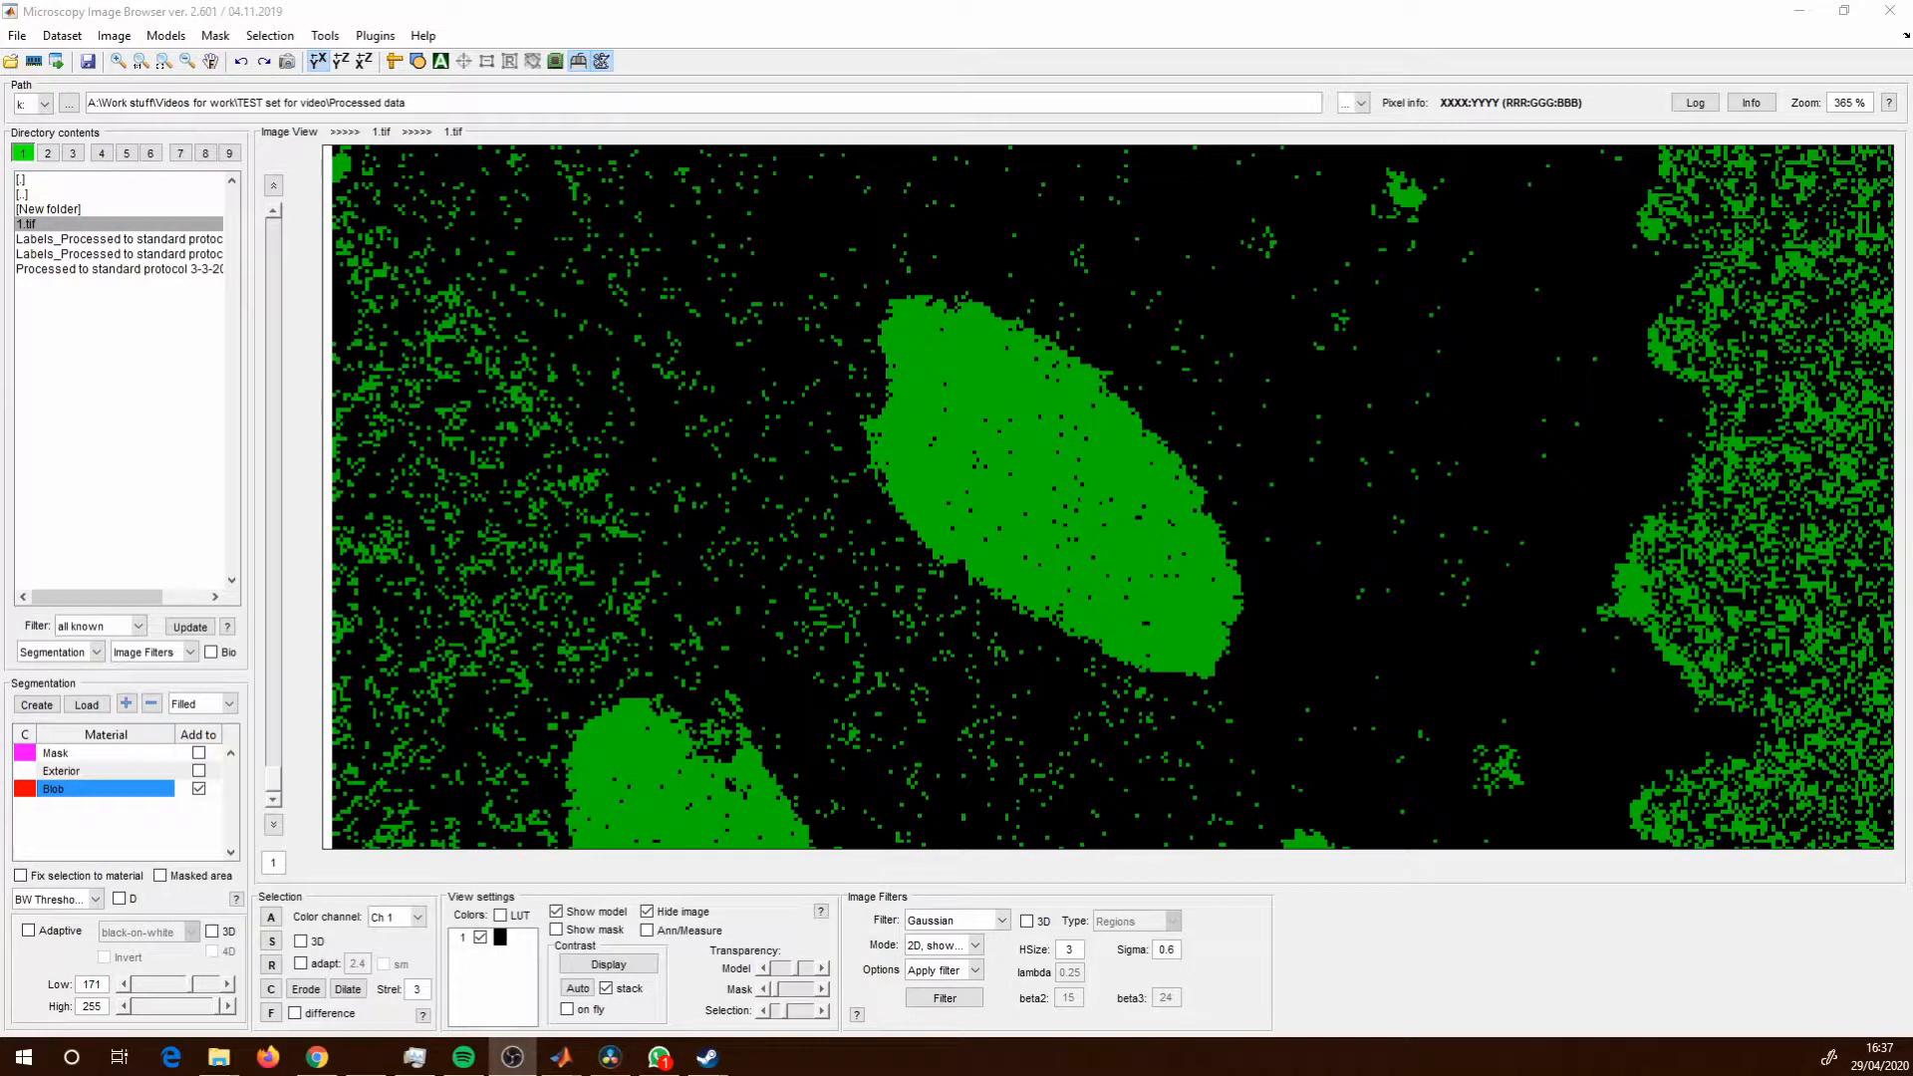
click(648, 912)
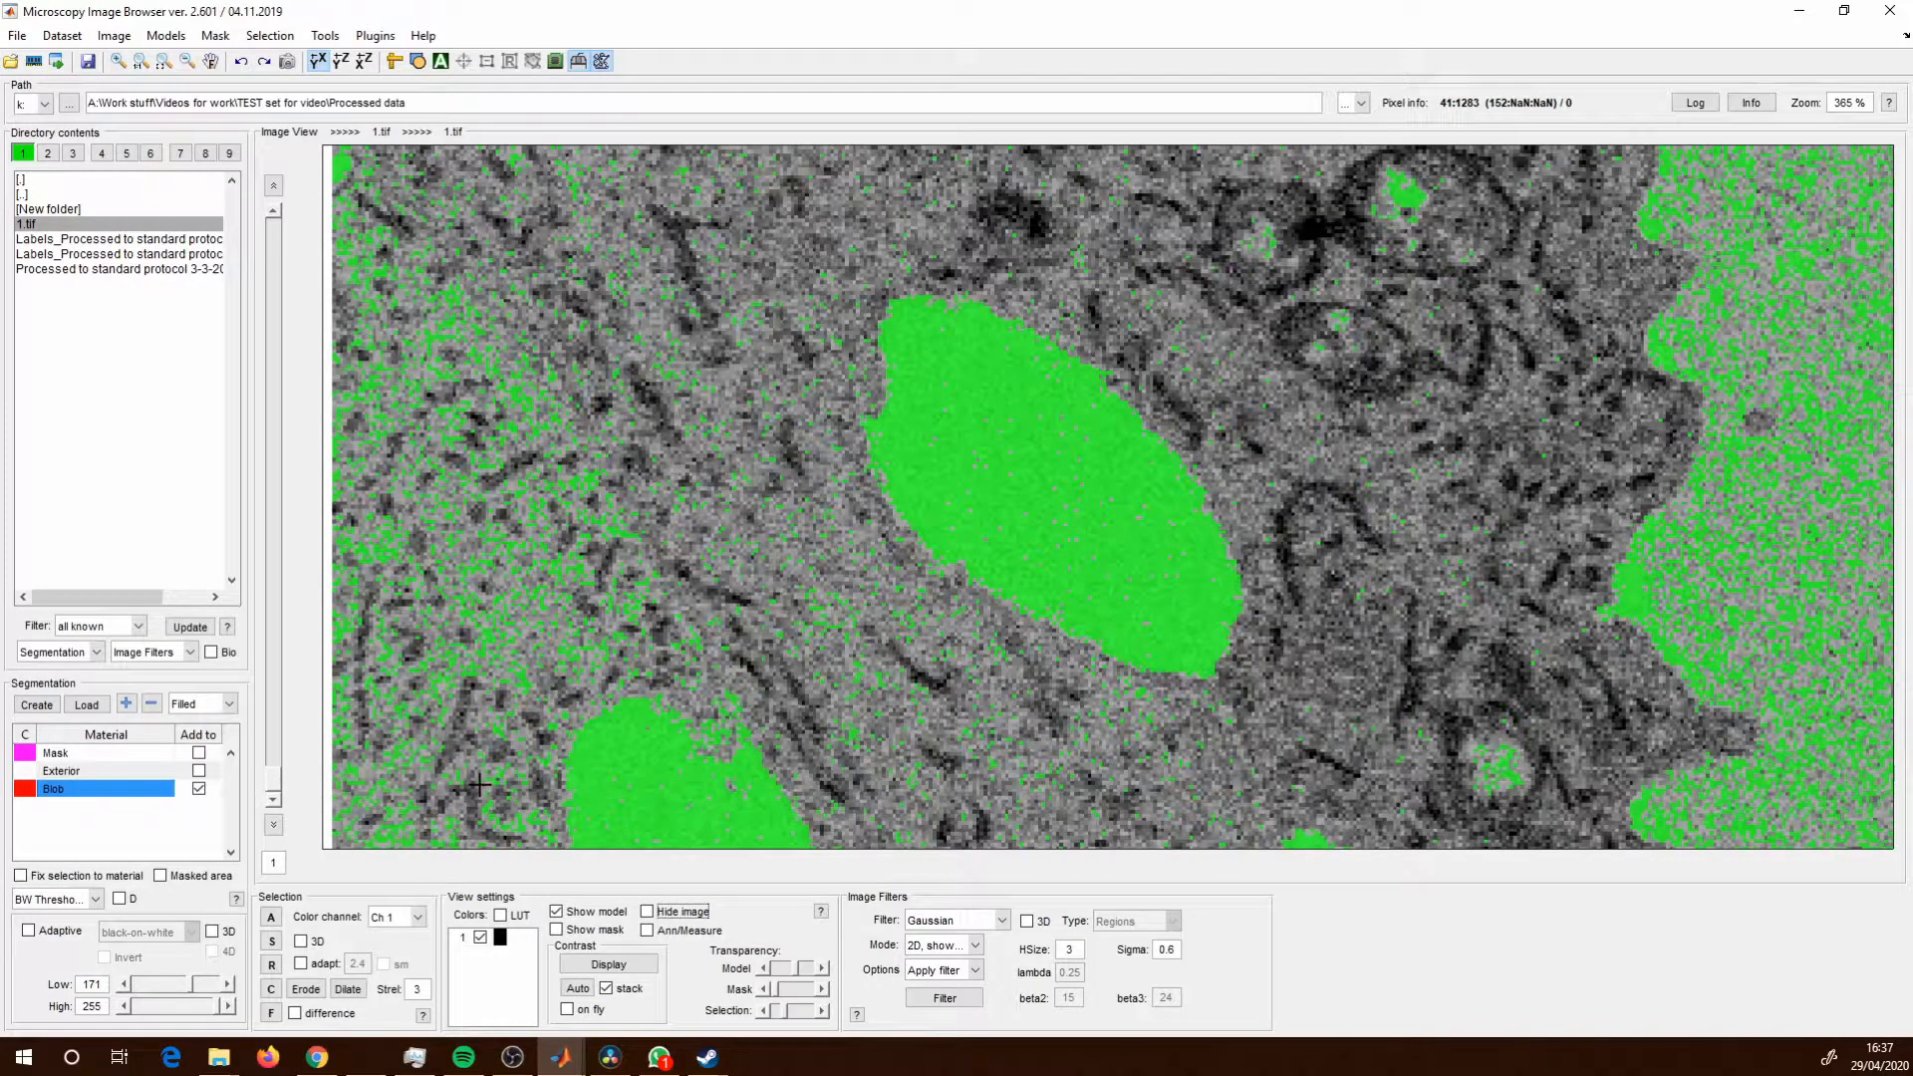
Erase the stray selected specks around the oval vesicle with the Brush tool, hiding the image to expose the remaining ones.
click(96, 900)
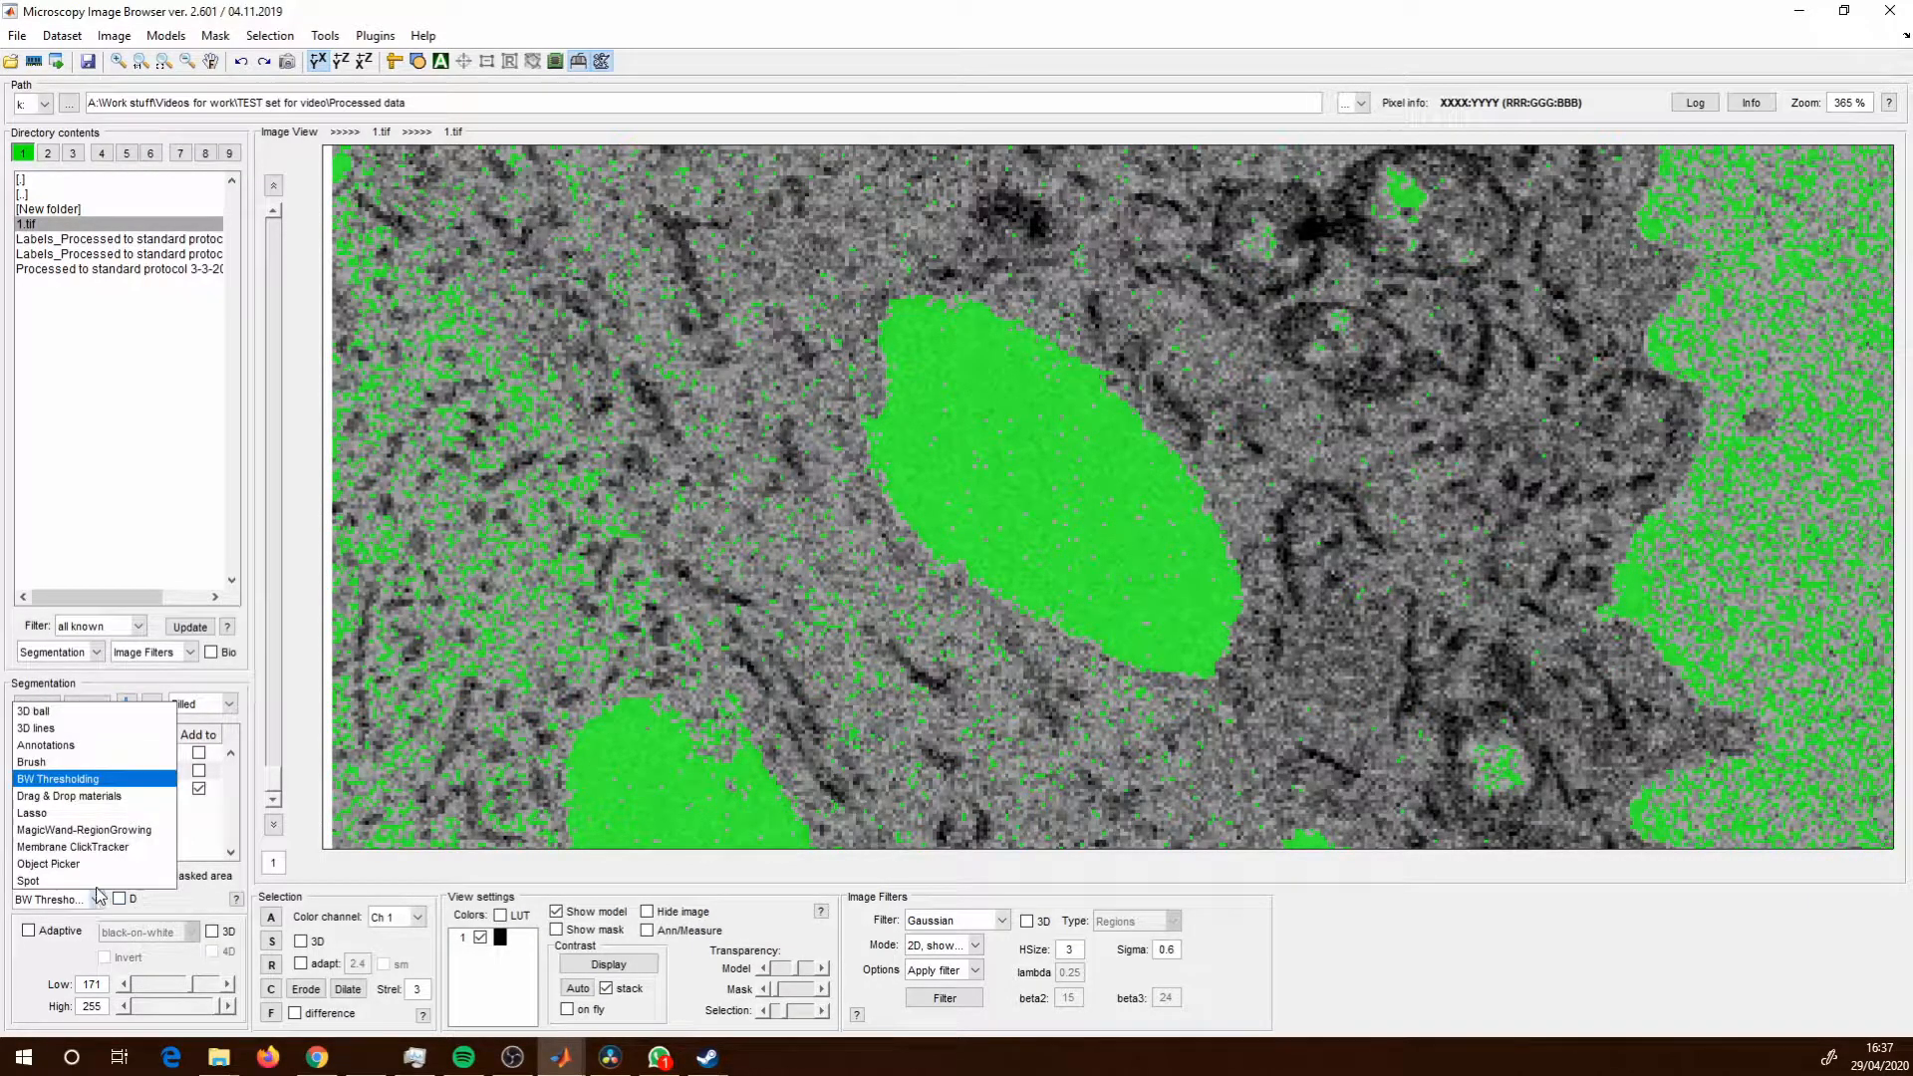
click(32, 762)
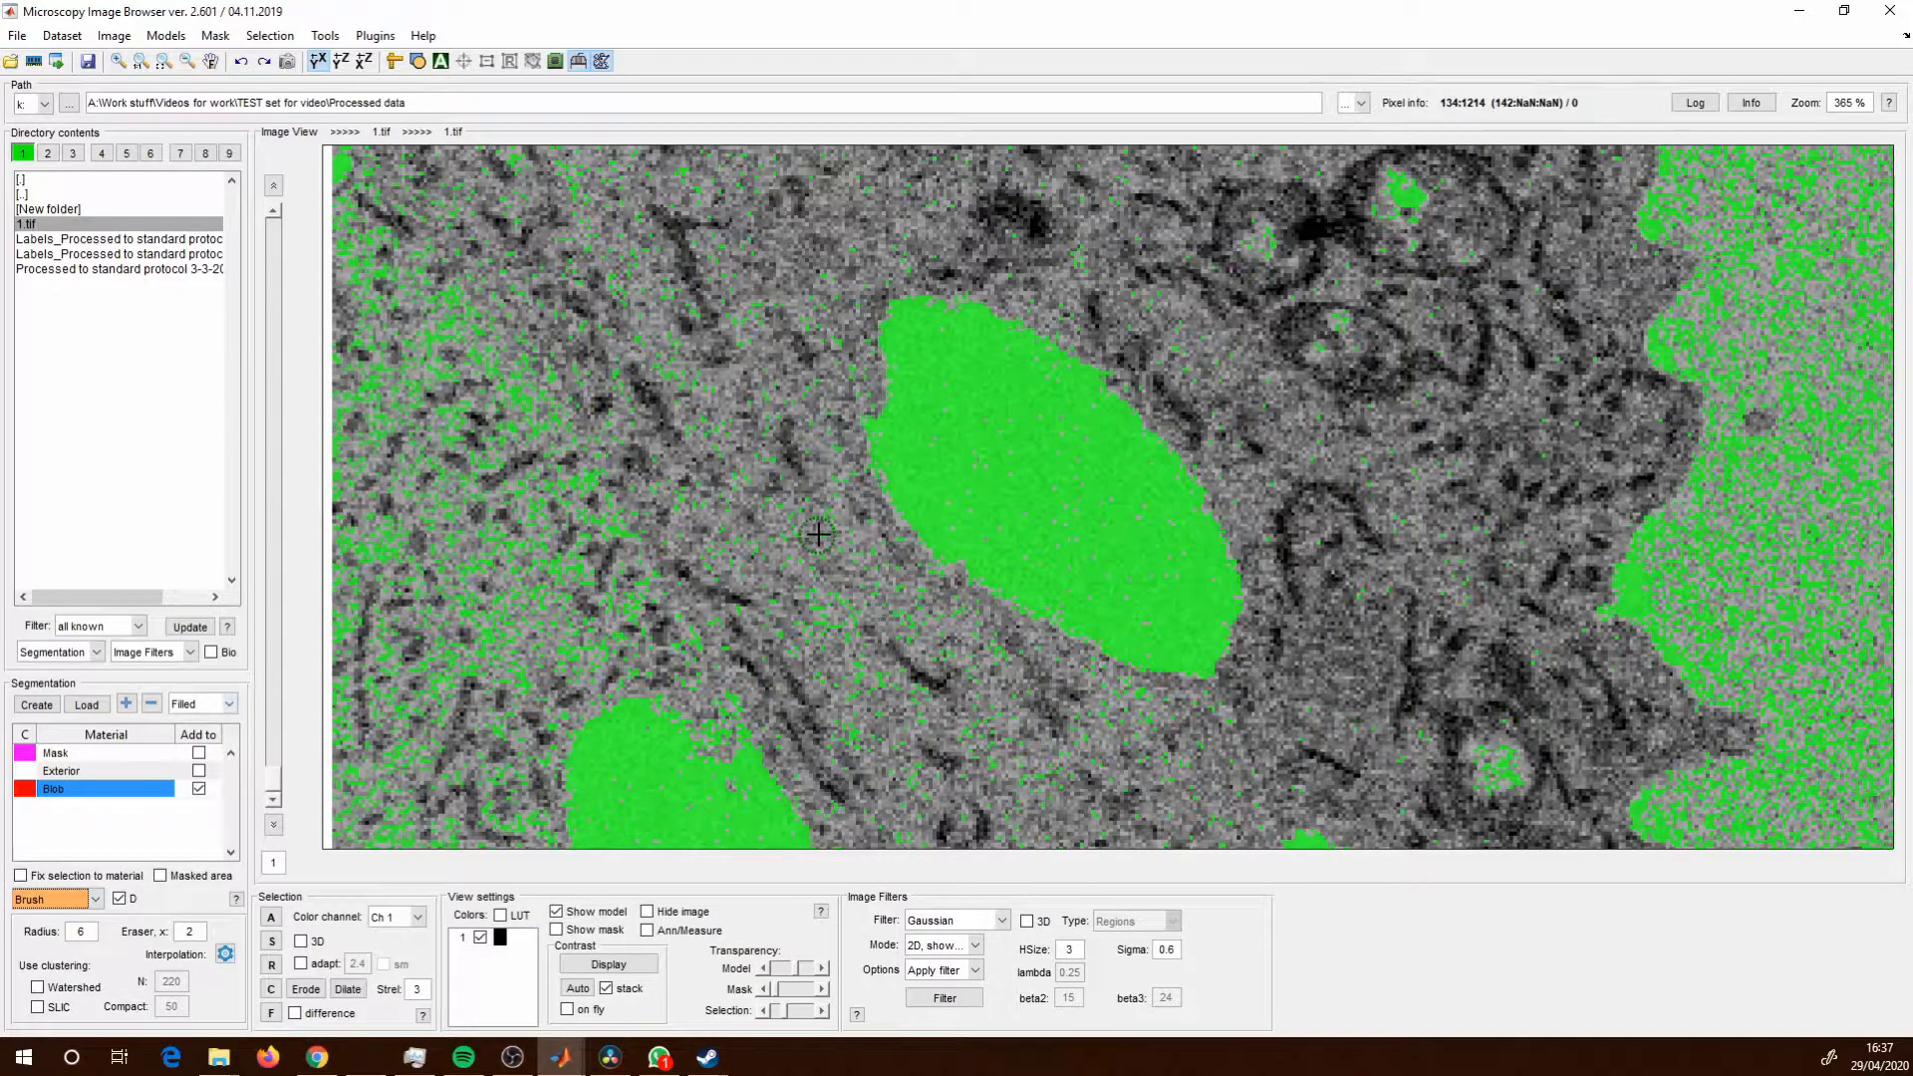
scroll(982, 613, up, 6)
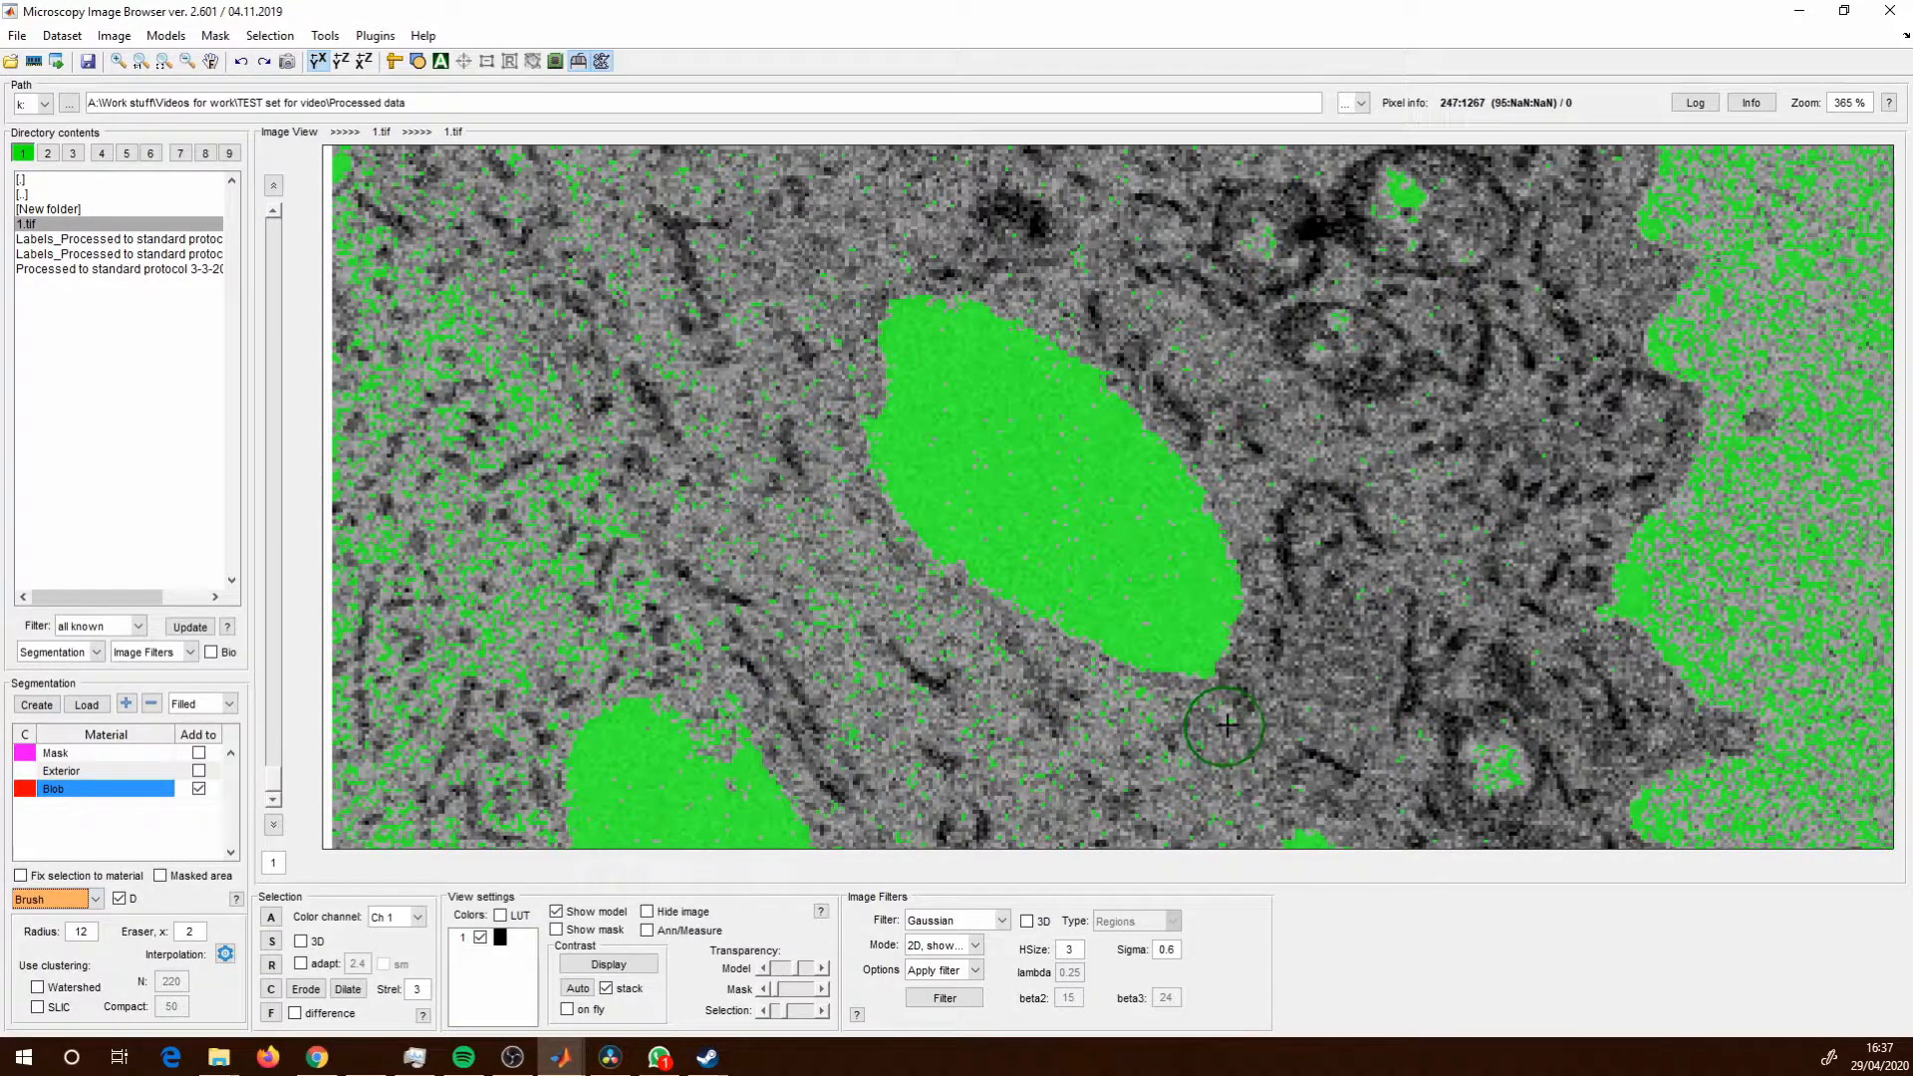
mouse_move(1218, 727)
mouse_down()
mouse_move(1013, 700)
mouse_move(852, 543)
mouse_move(805, 414)
mouse_move(843, 269)
mouse_move(1055, 257)
mouse_move(1116, 289)
mouse_move(1071, 299)
mouse_move(1198, 378)
mouse_move(1281, 468)
mouse_move(1276, 513)
mouse_move(1221, 434)
mouse_move(1310, 628)
mouse_up()
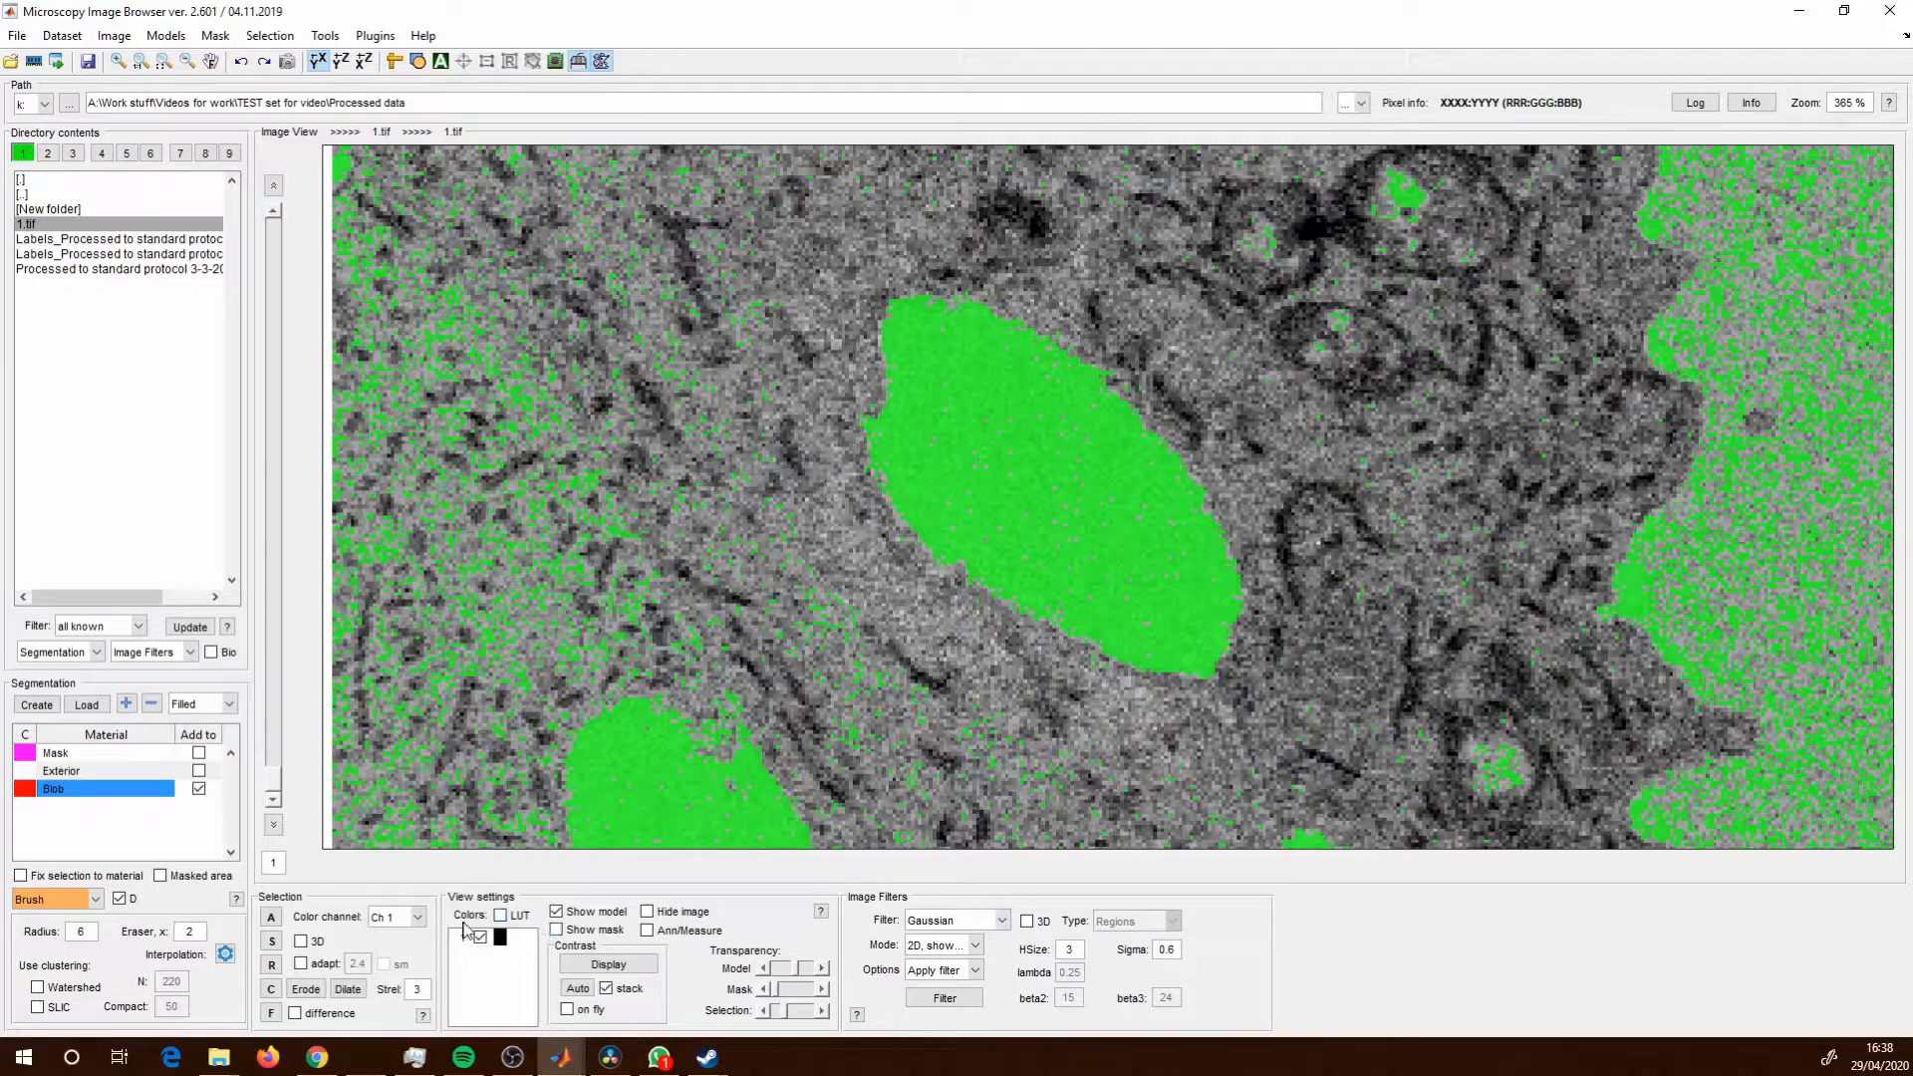
click(649, 912)
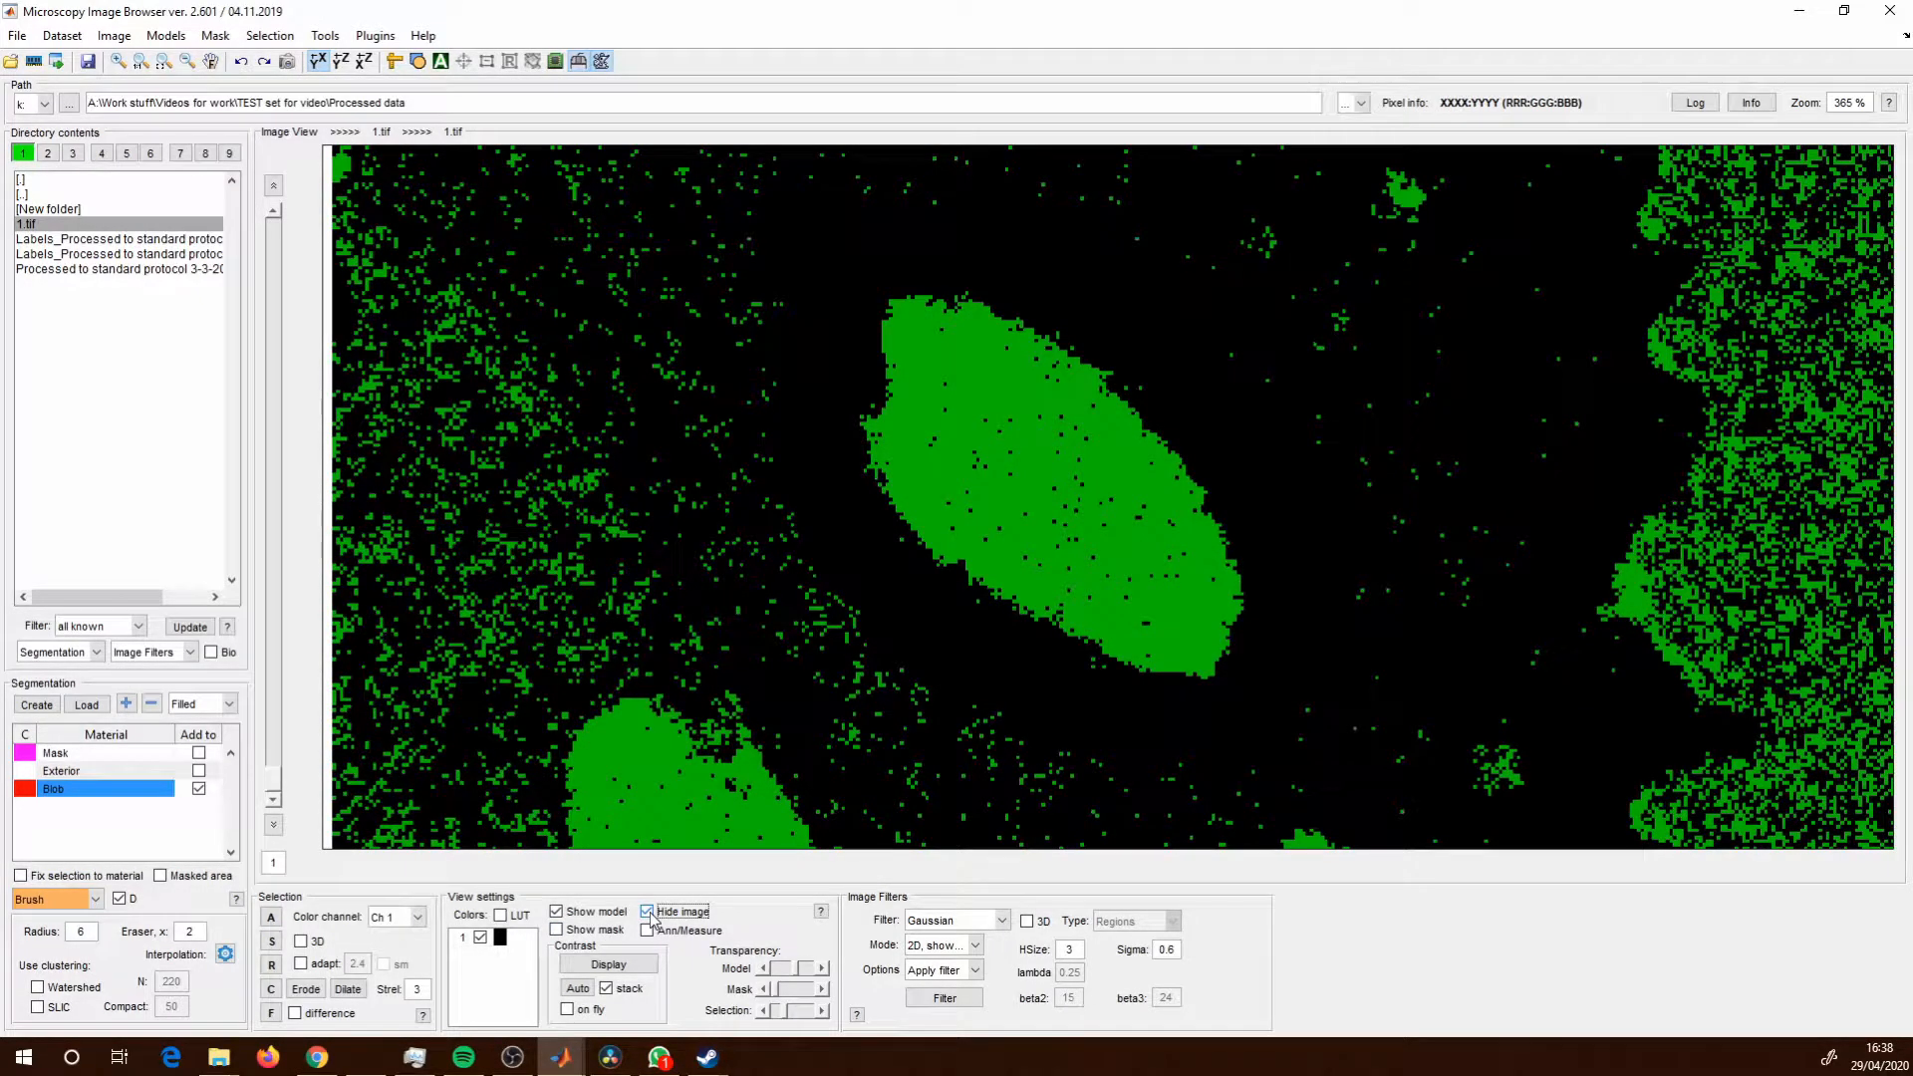
scroll(1371, 538, up, 6)
mouse_move(1374, 598)
mouse_down()
mouse_move(1324, 363)
mouse_move(1186, 264)
mouse_move(1253, 320)
mouse_move(957, 179)
mouse_move(802, 198)
mouse_move(746, 294)
mouse_move(763, 447)
mouse_move(869, 659)
mouse_move(1081, 750)
mouse_move(1241, 775)
mouse_move(1351, 645)
mouse_move(1388, 473)
mouse_move(1291, 289)
mouse_move(1179, 195)
mouse_move(1064, 165)
mouse_move(1066, 147)
mouse_up()
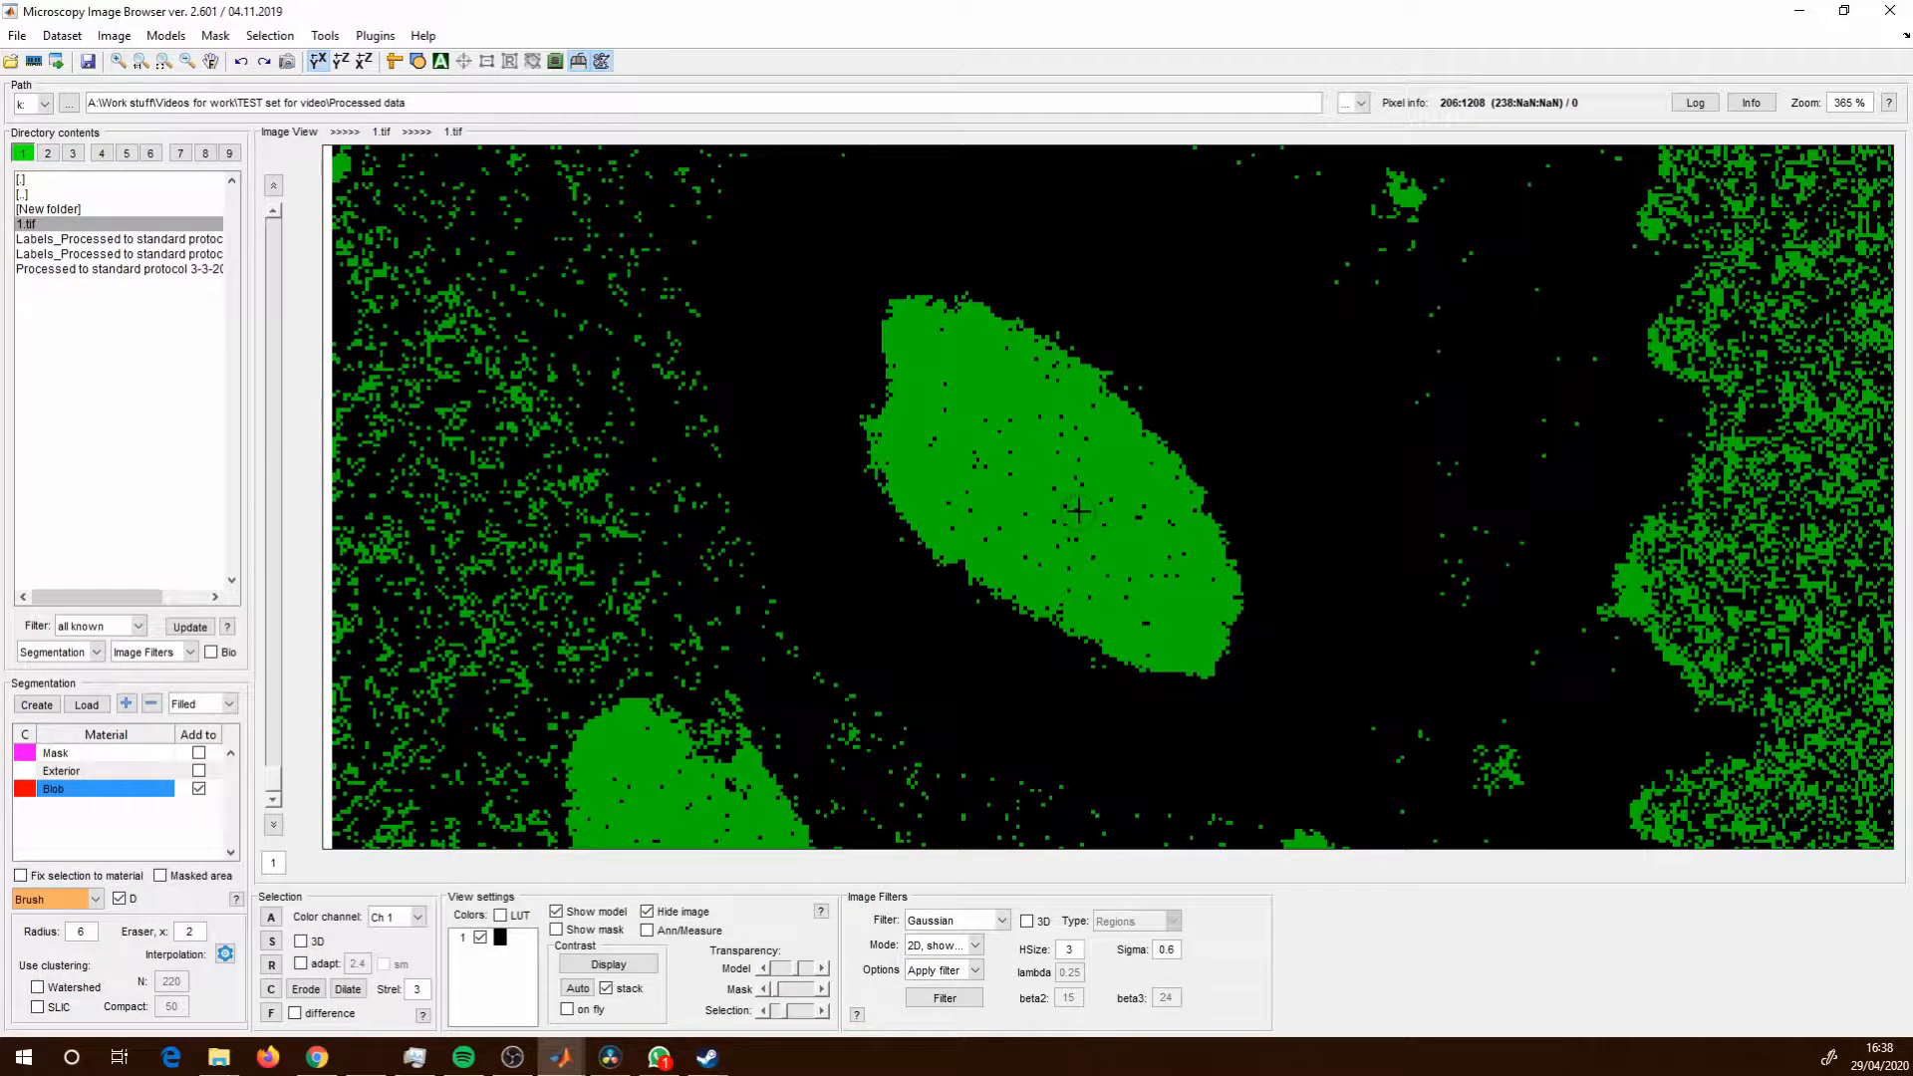
Fill the holes in the selection and add the selection to the Blob material.
key(f)
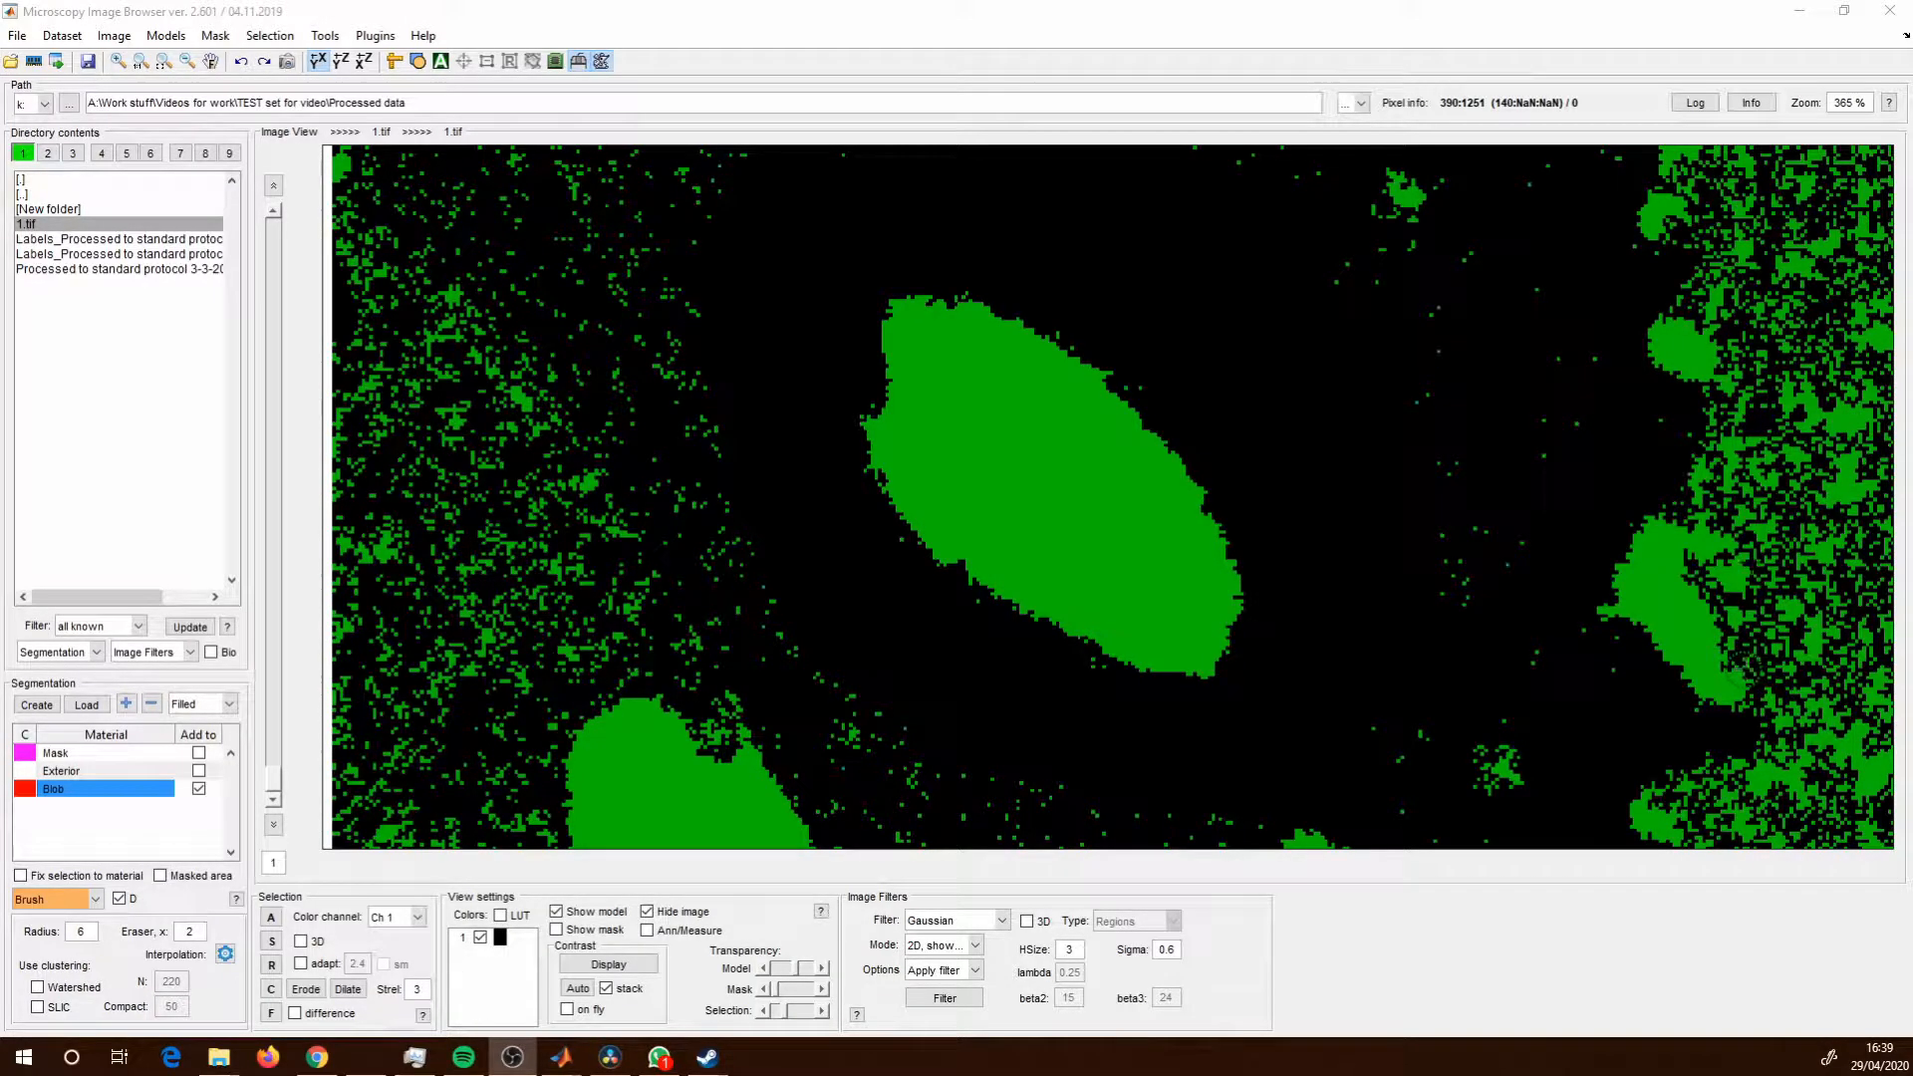
click(931, 324)
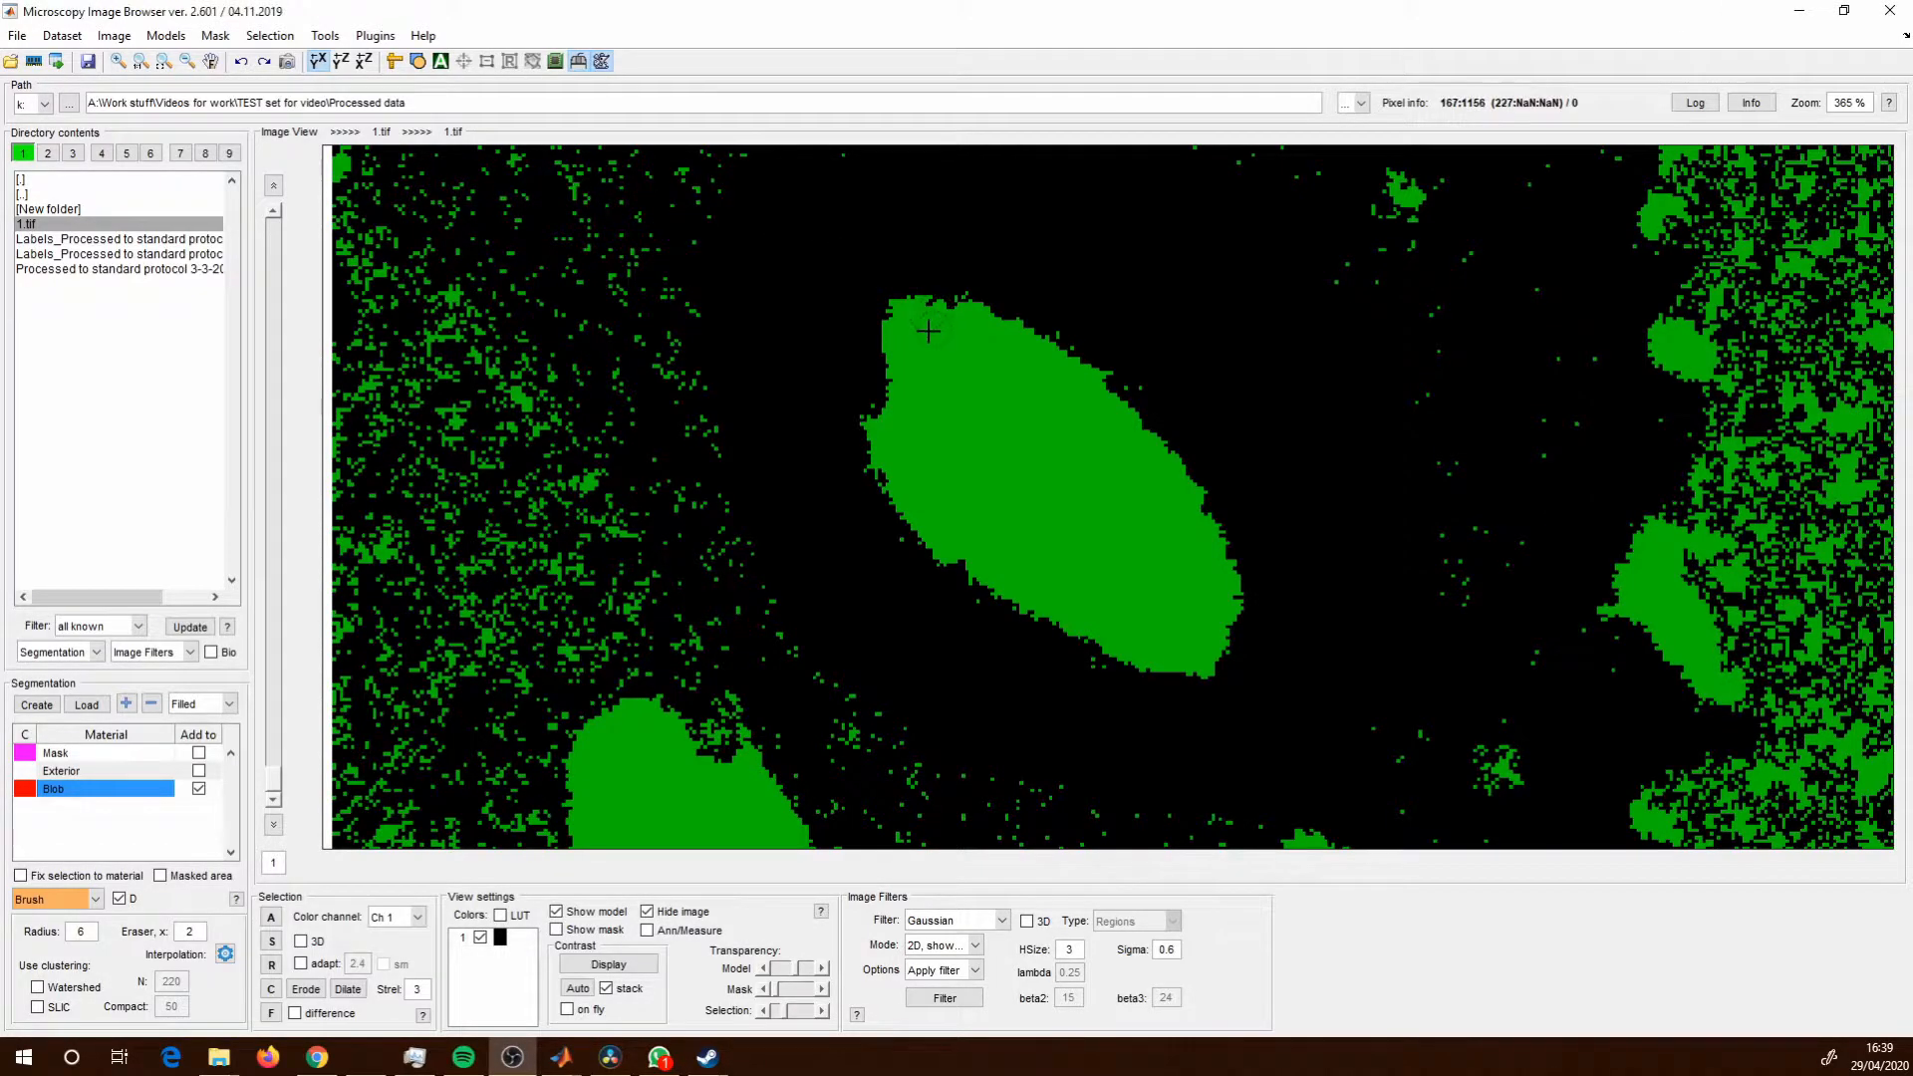
scroll(927, 324, down, 2)
key(a)
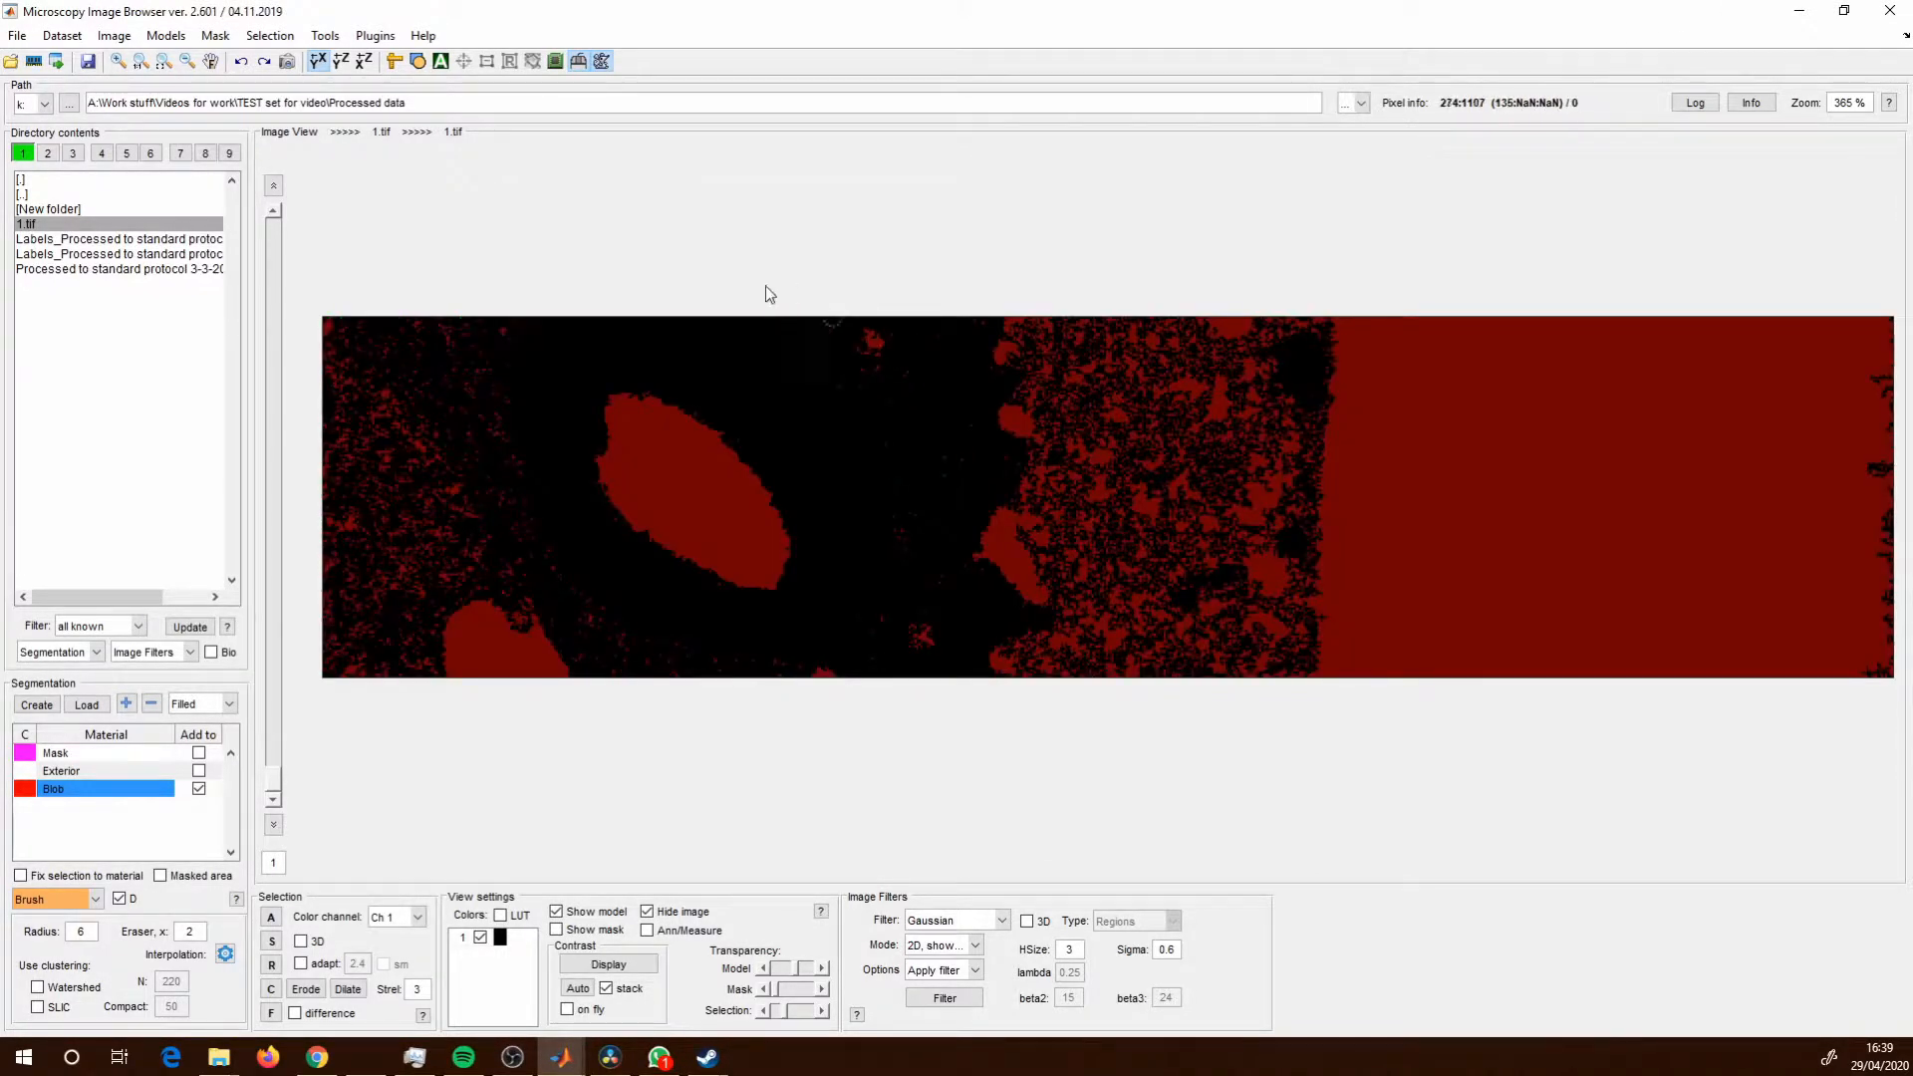
scroll(822, 350, up, 2)
mouse_move(822, 350)
mouse_down()
mouse_move(1017, 387)
mouse_move(1175, 243)
mouse_up()
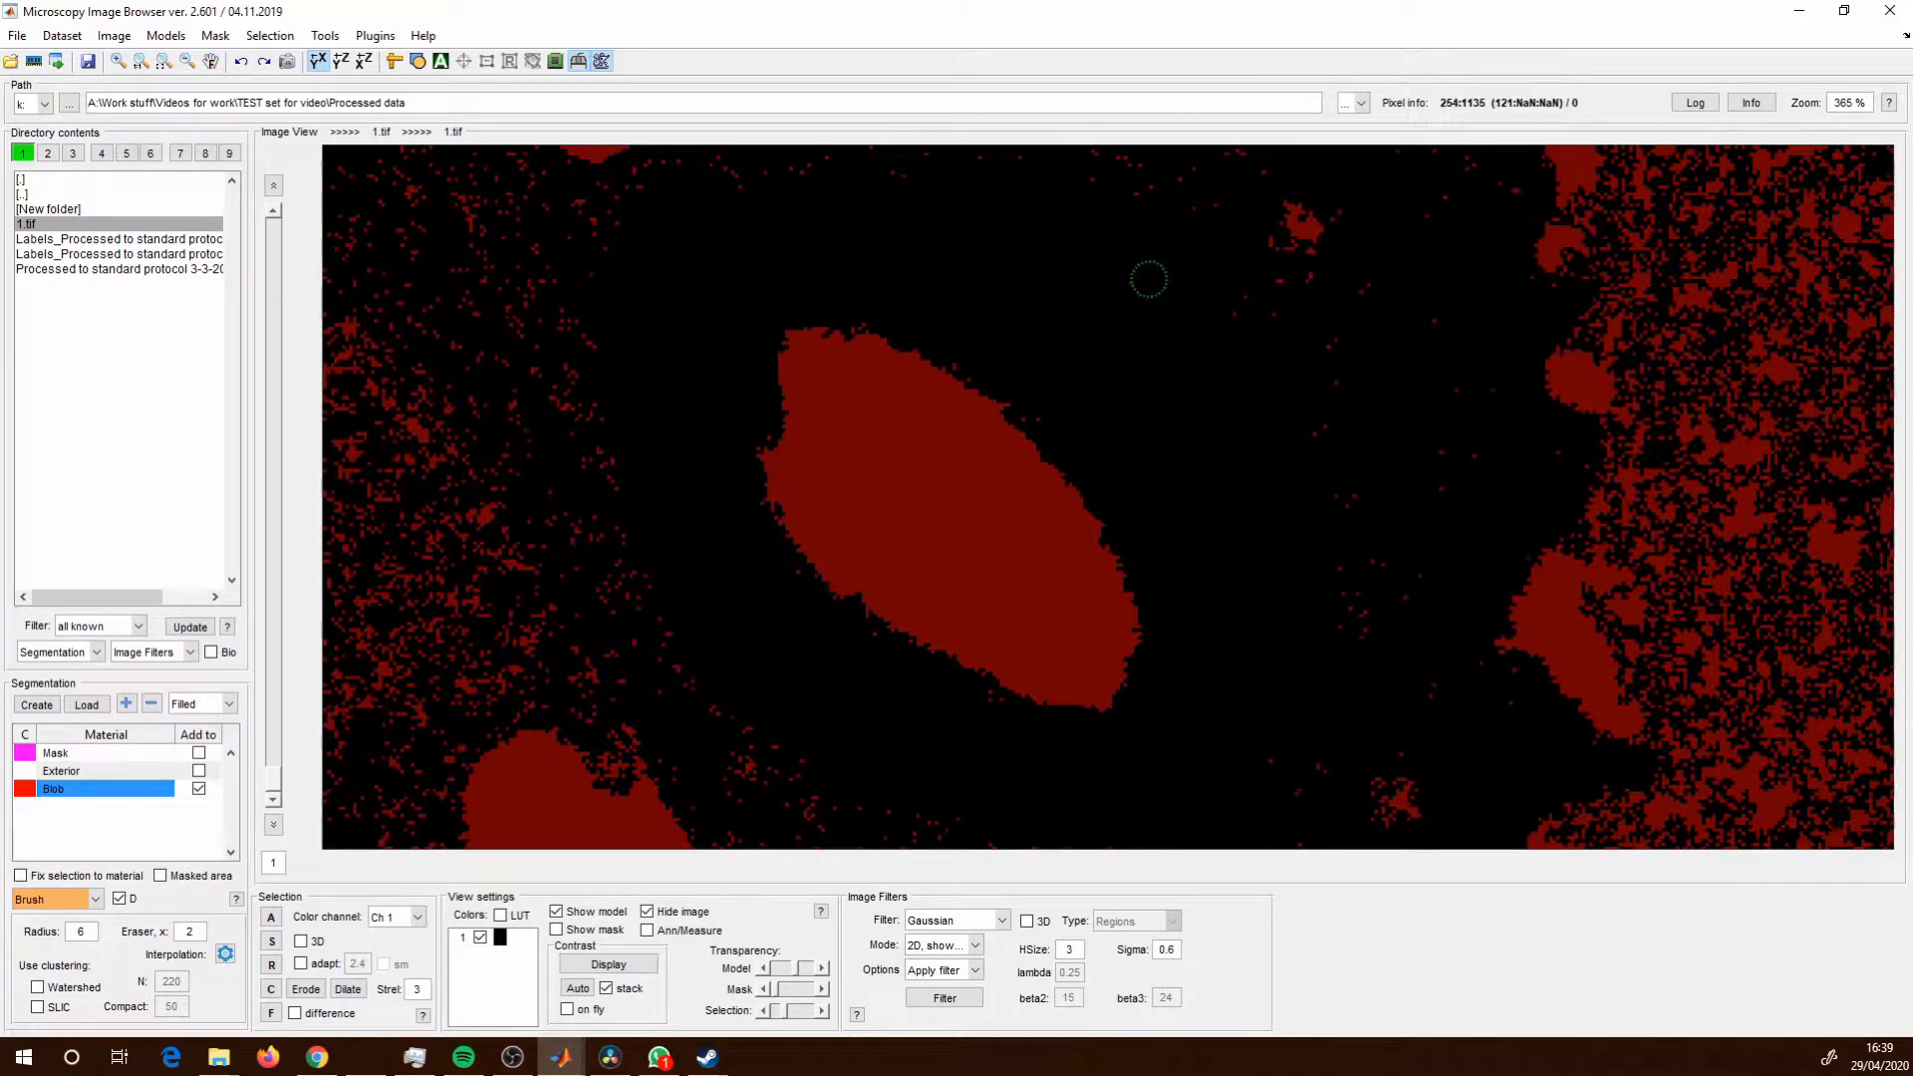
Undo the addition to Blob and the hole filling, and fill the holes in the selection again.
key(ctrl+z)
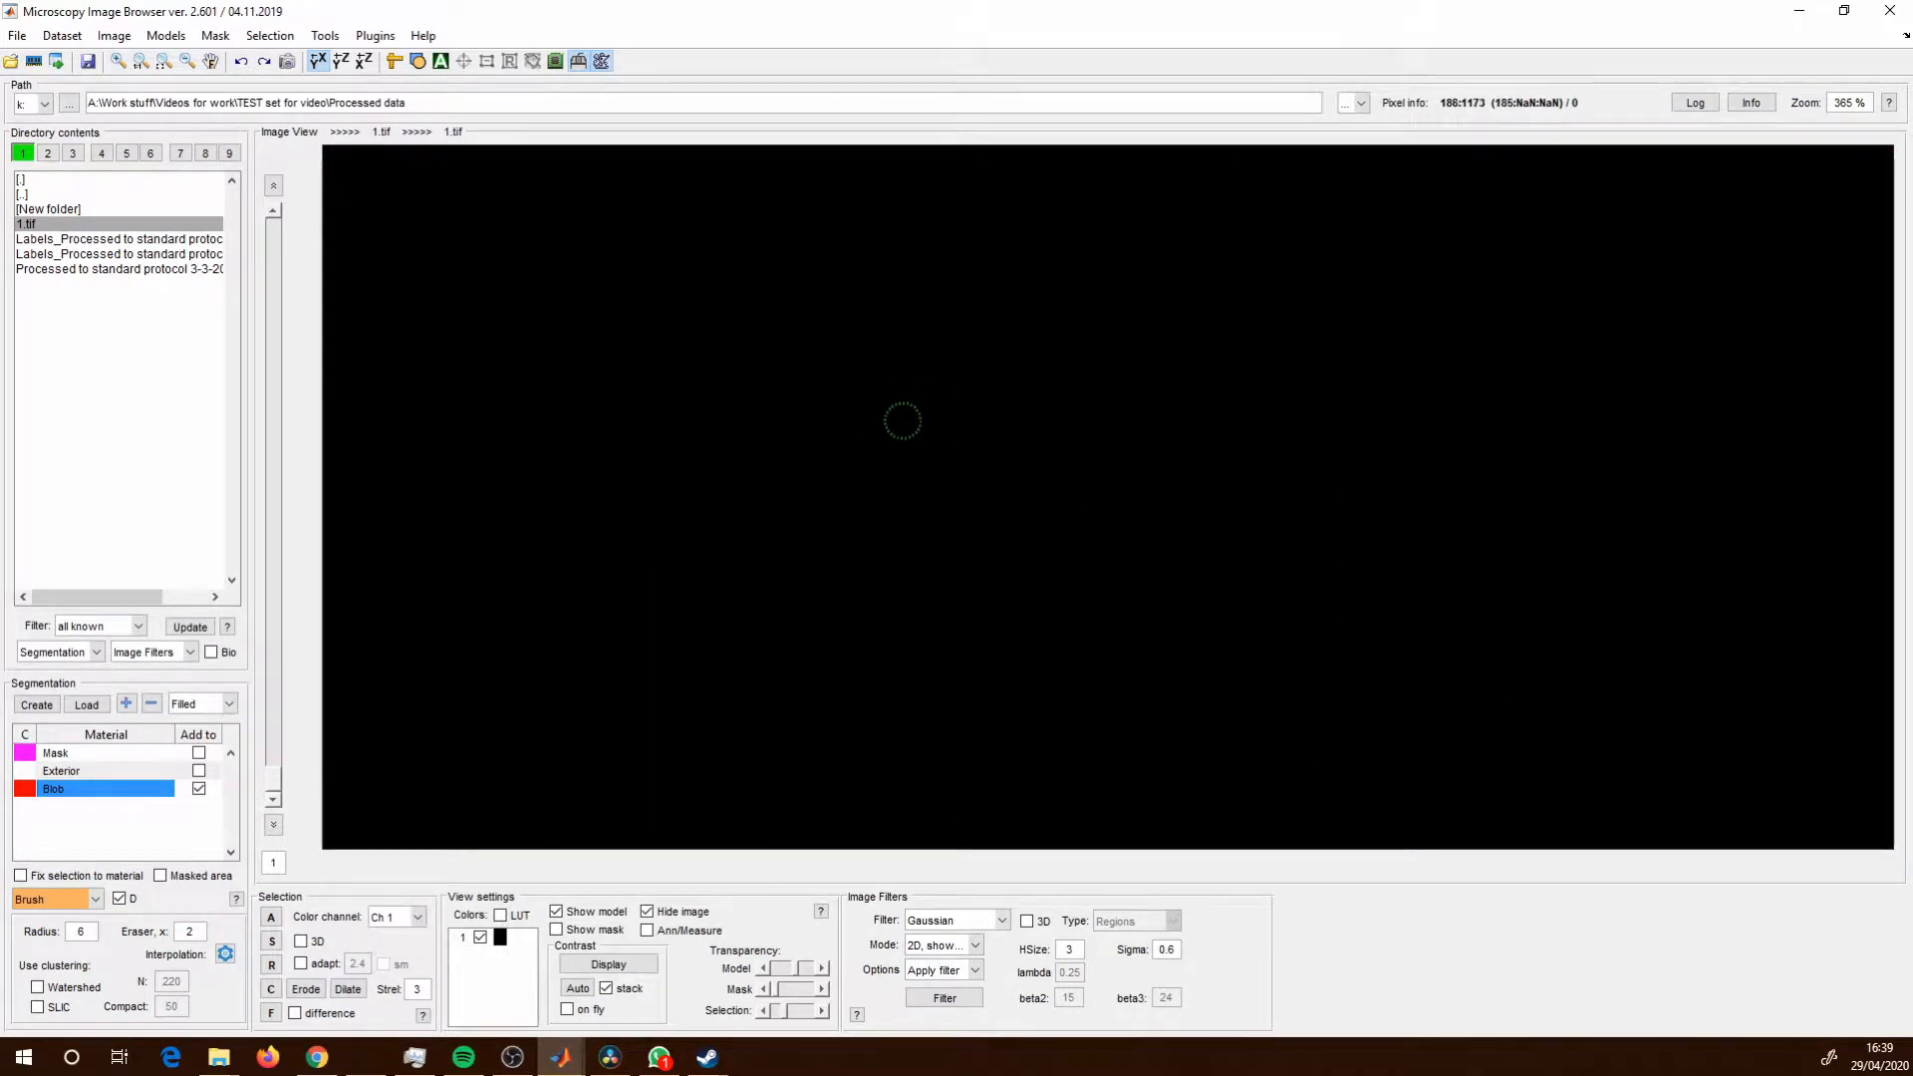
click(241, 62)
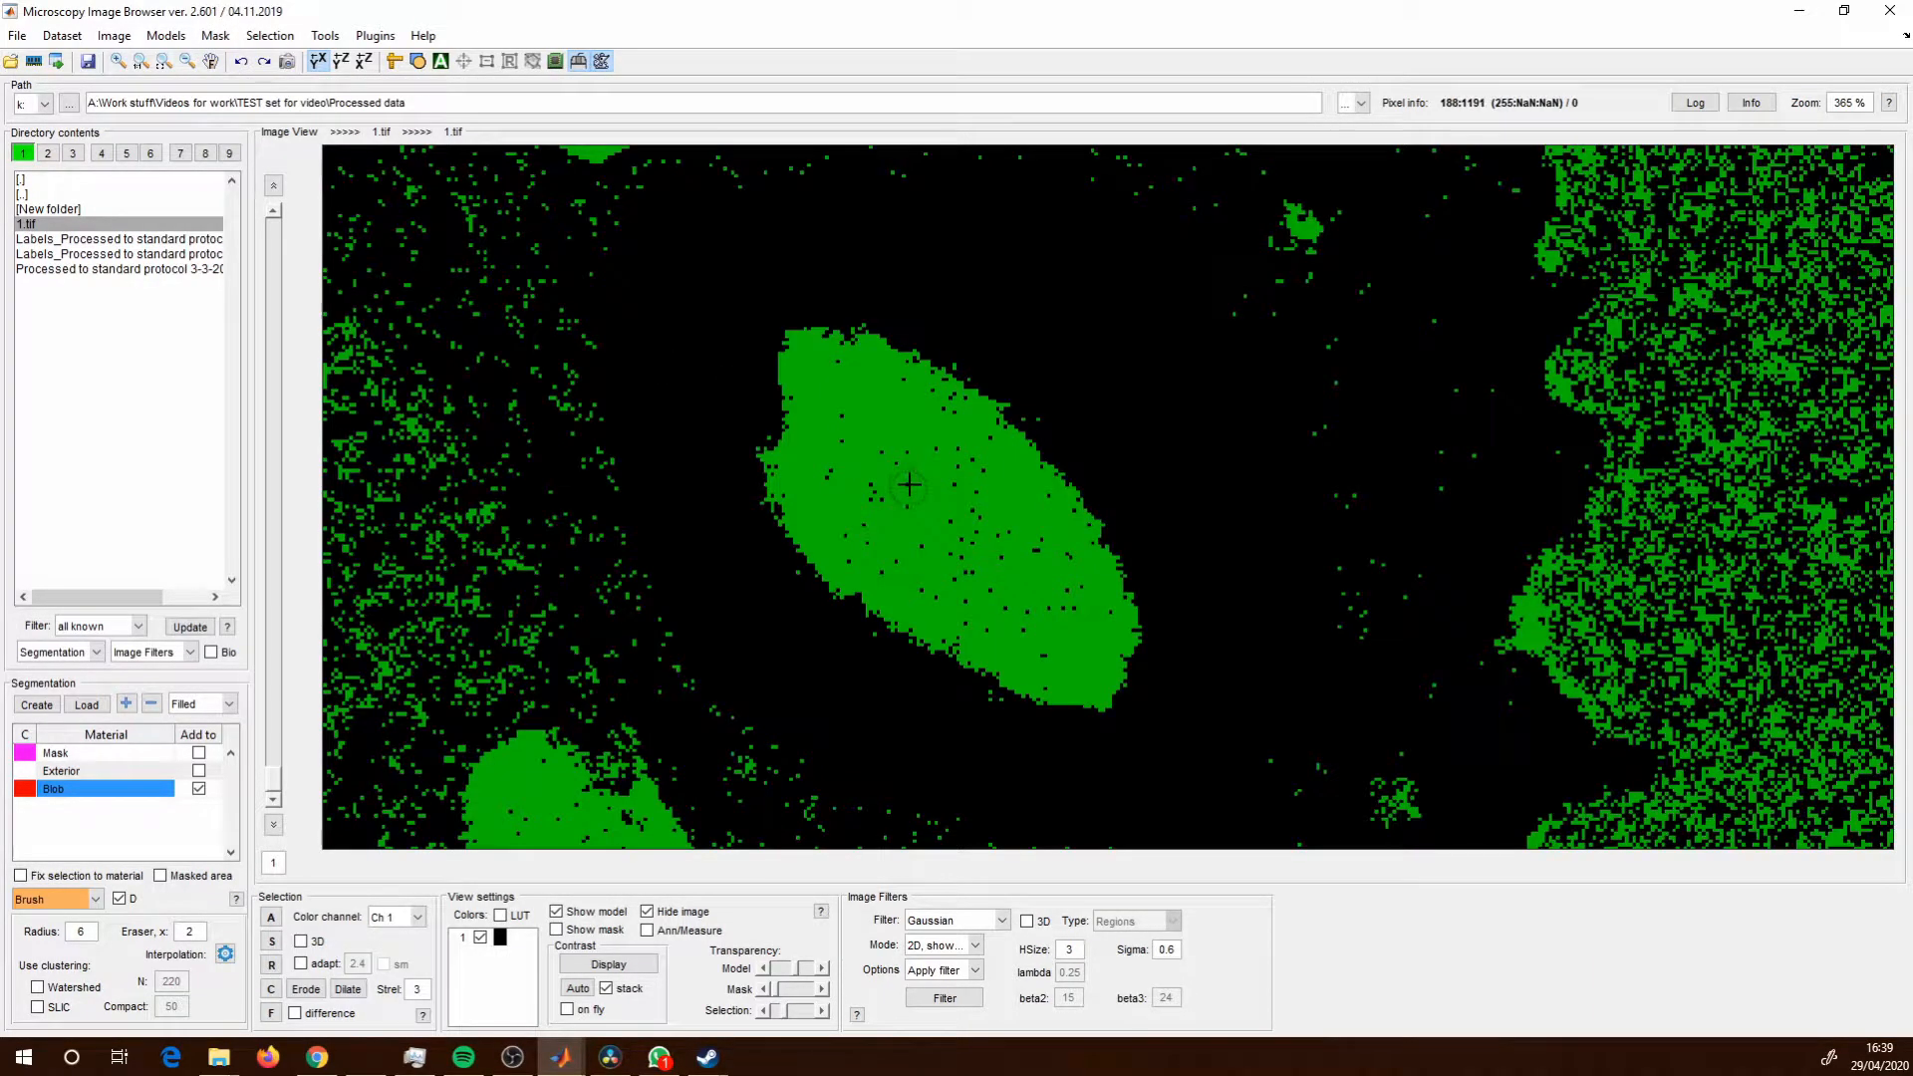
key(f)
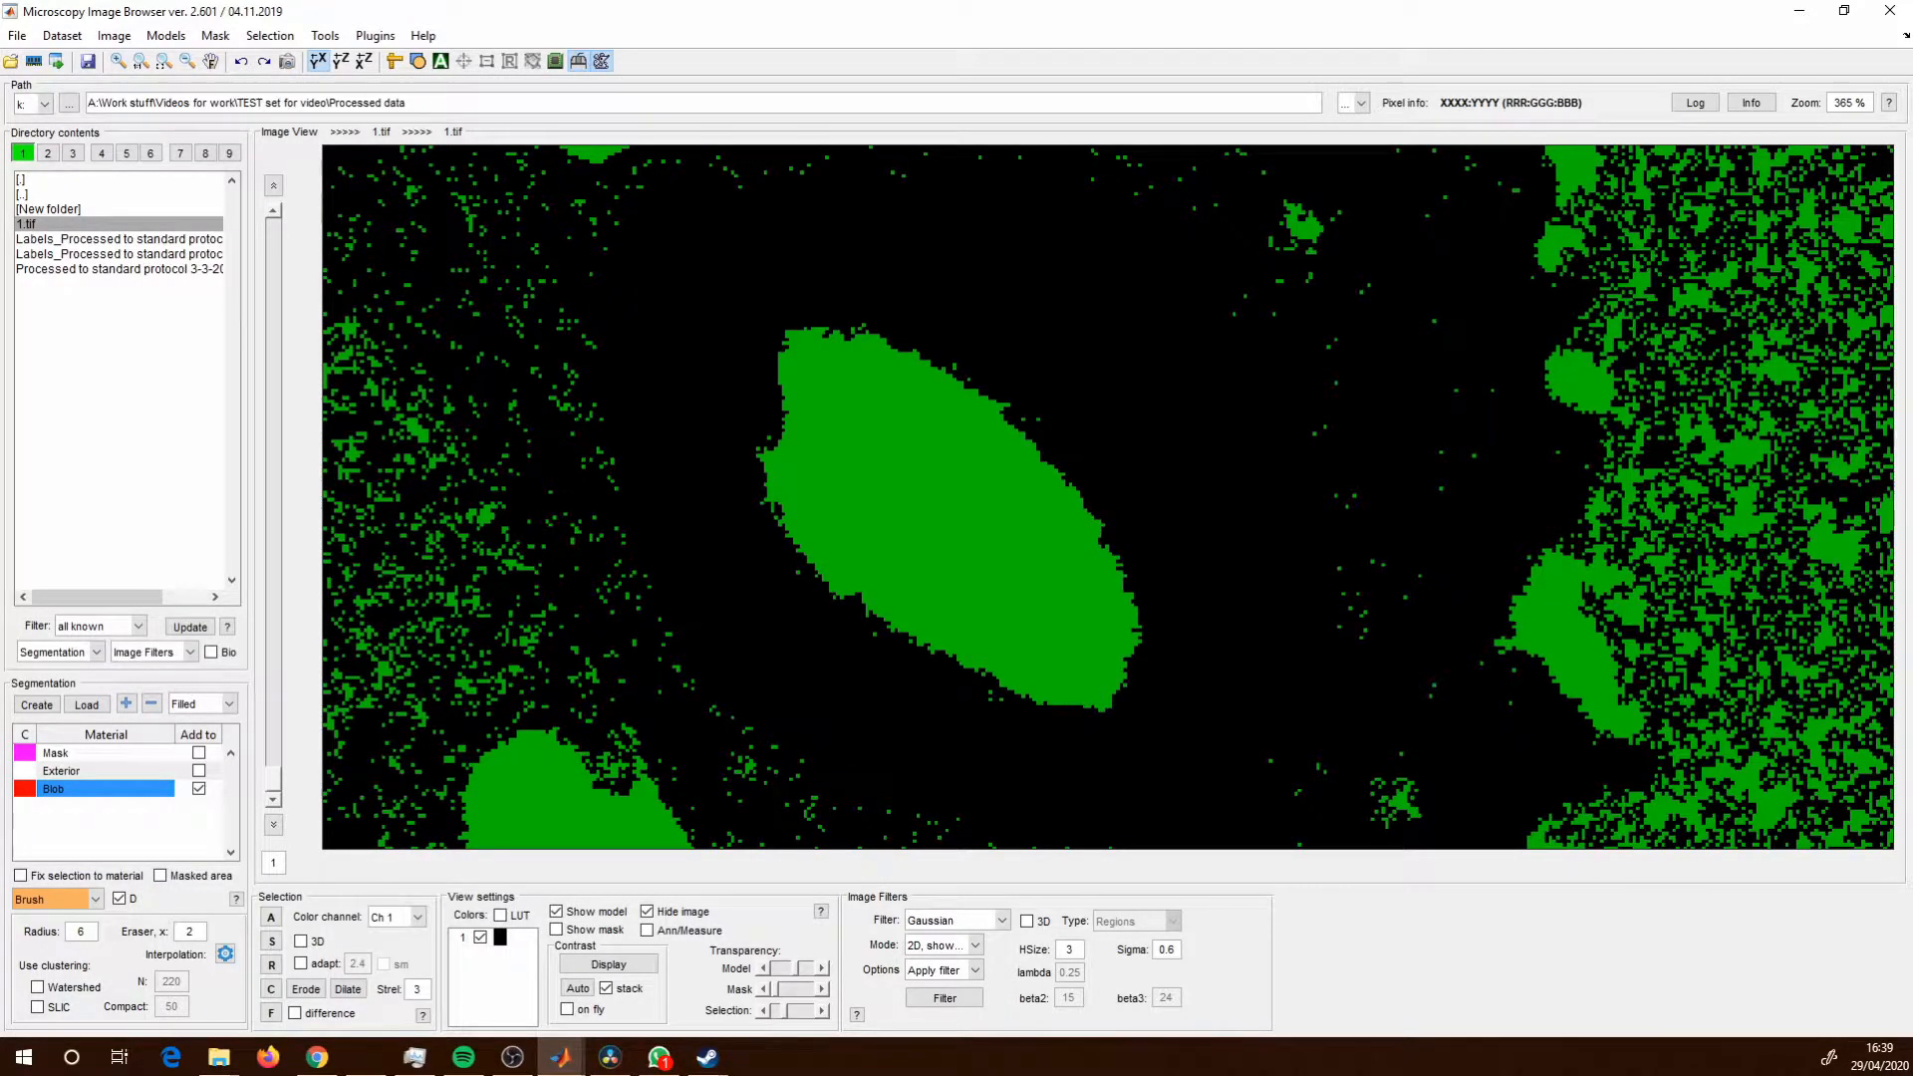
key(alt+Tab)
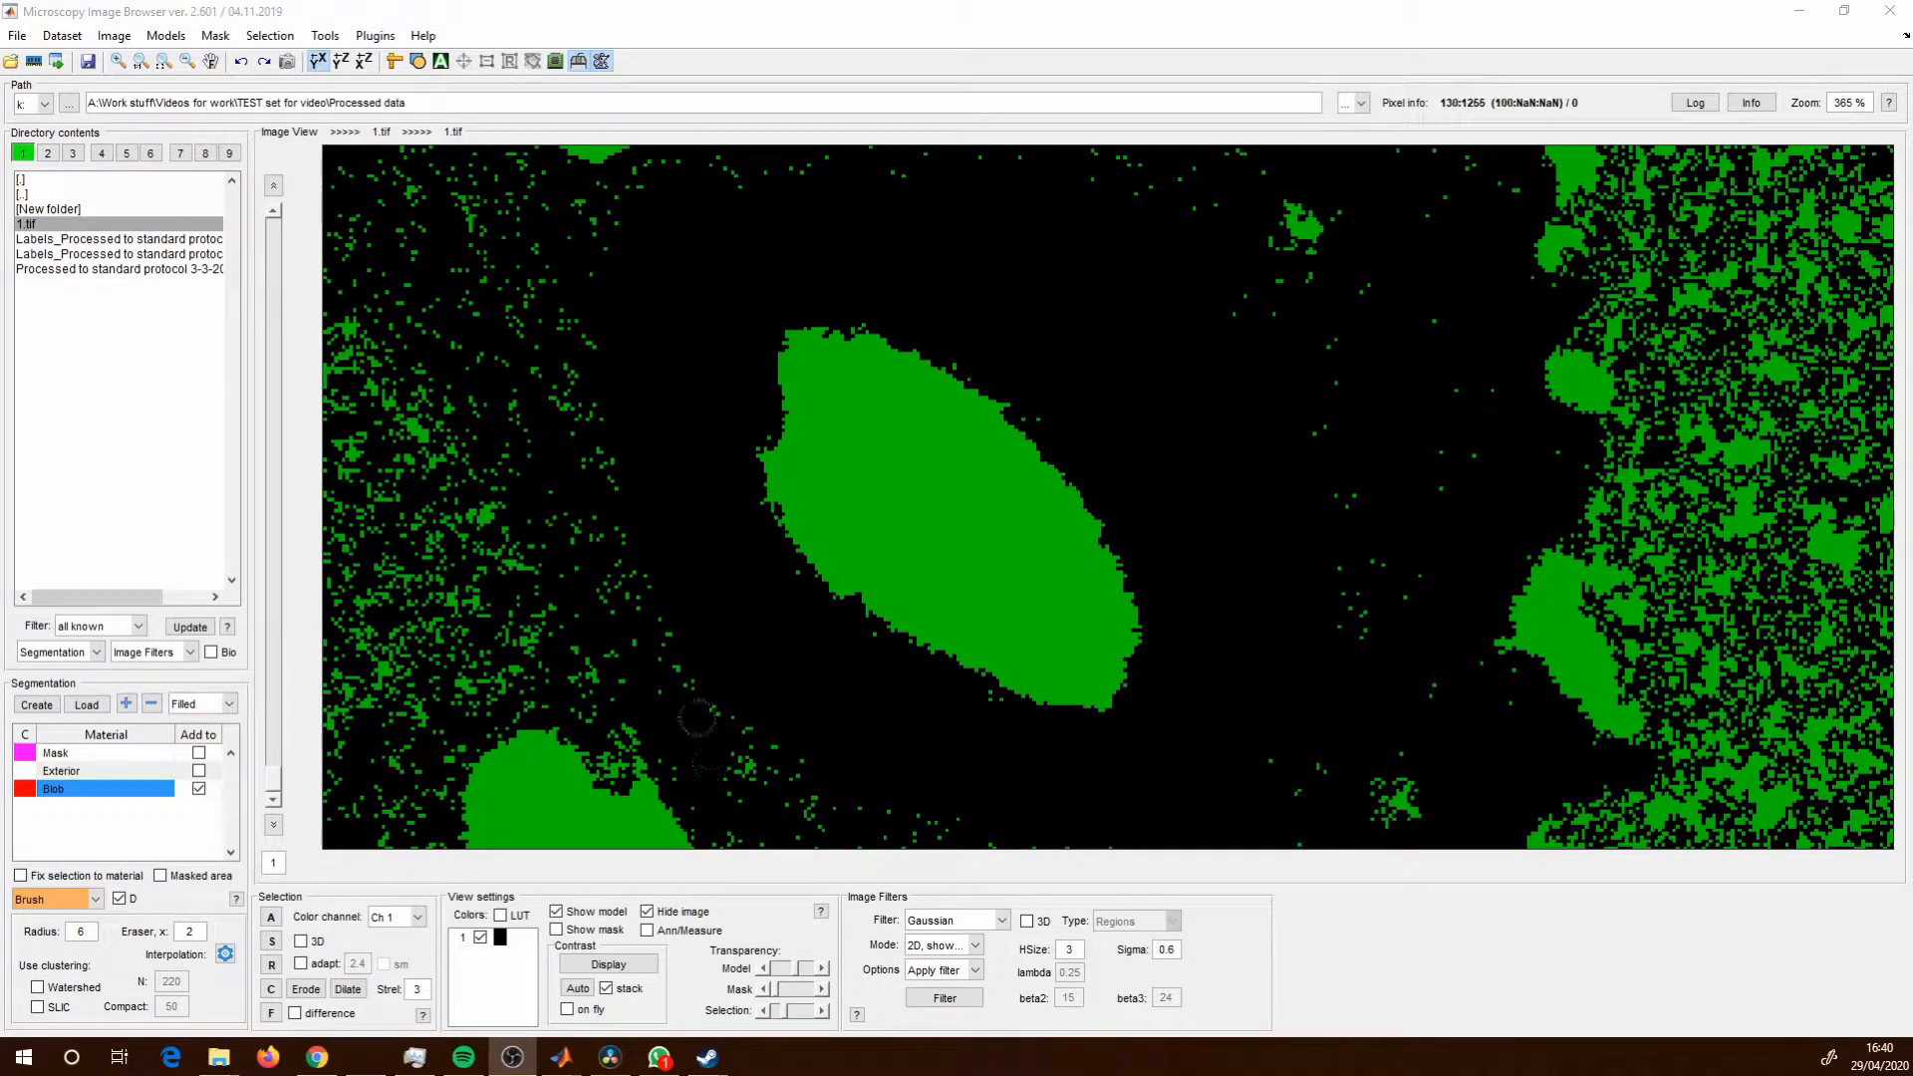
Switch back to BW Thresholding with 3D enabled, and go to slice 9 with the image shown.
click(96, 899)
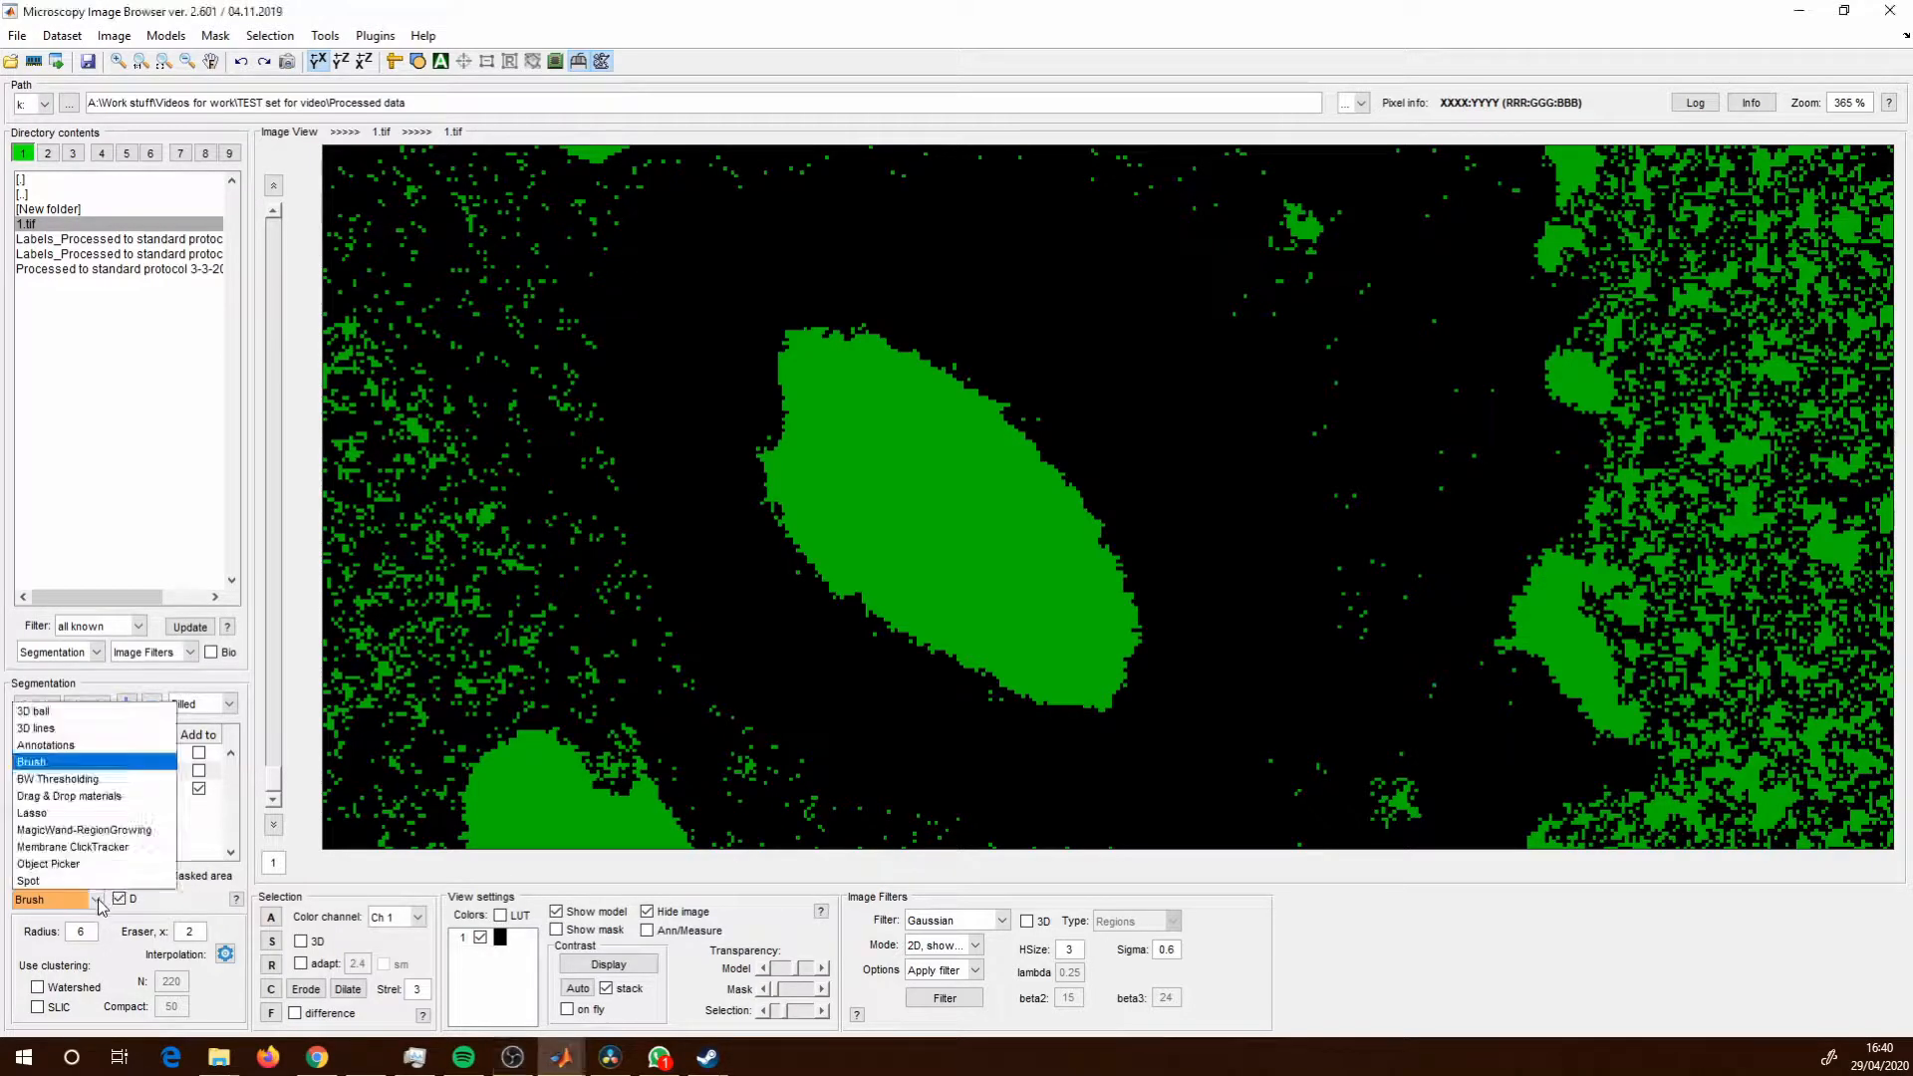
click(92, 786)
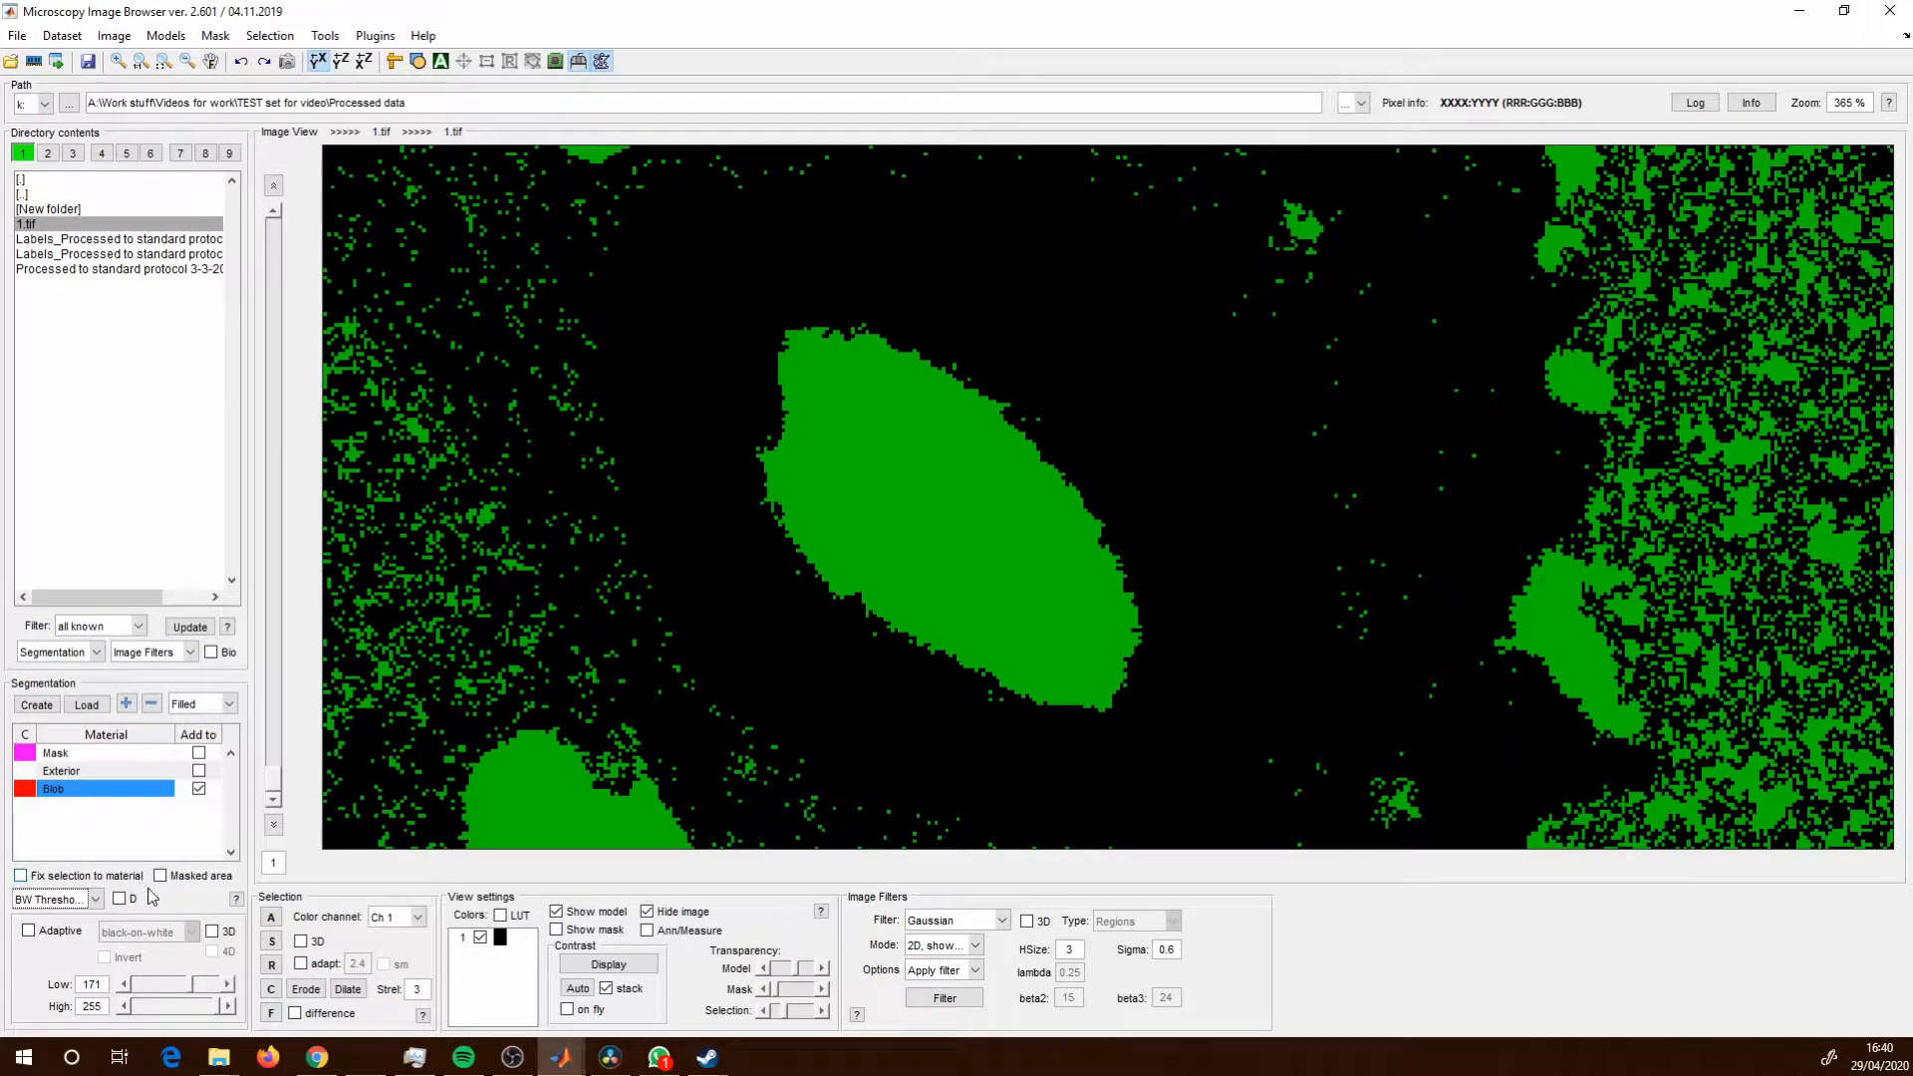
click(212, 933)
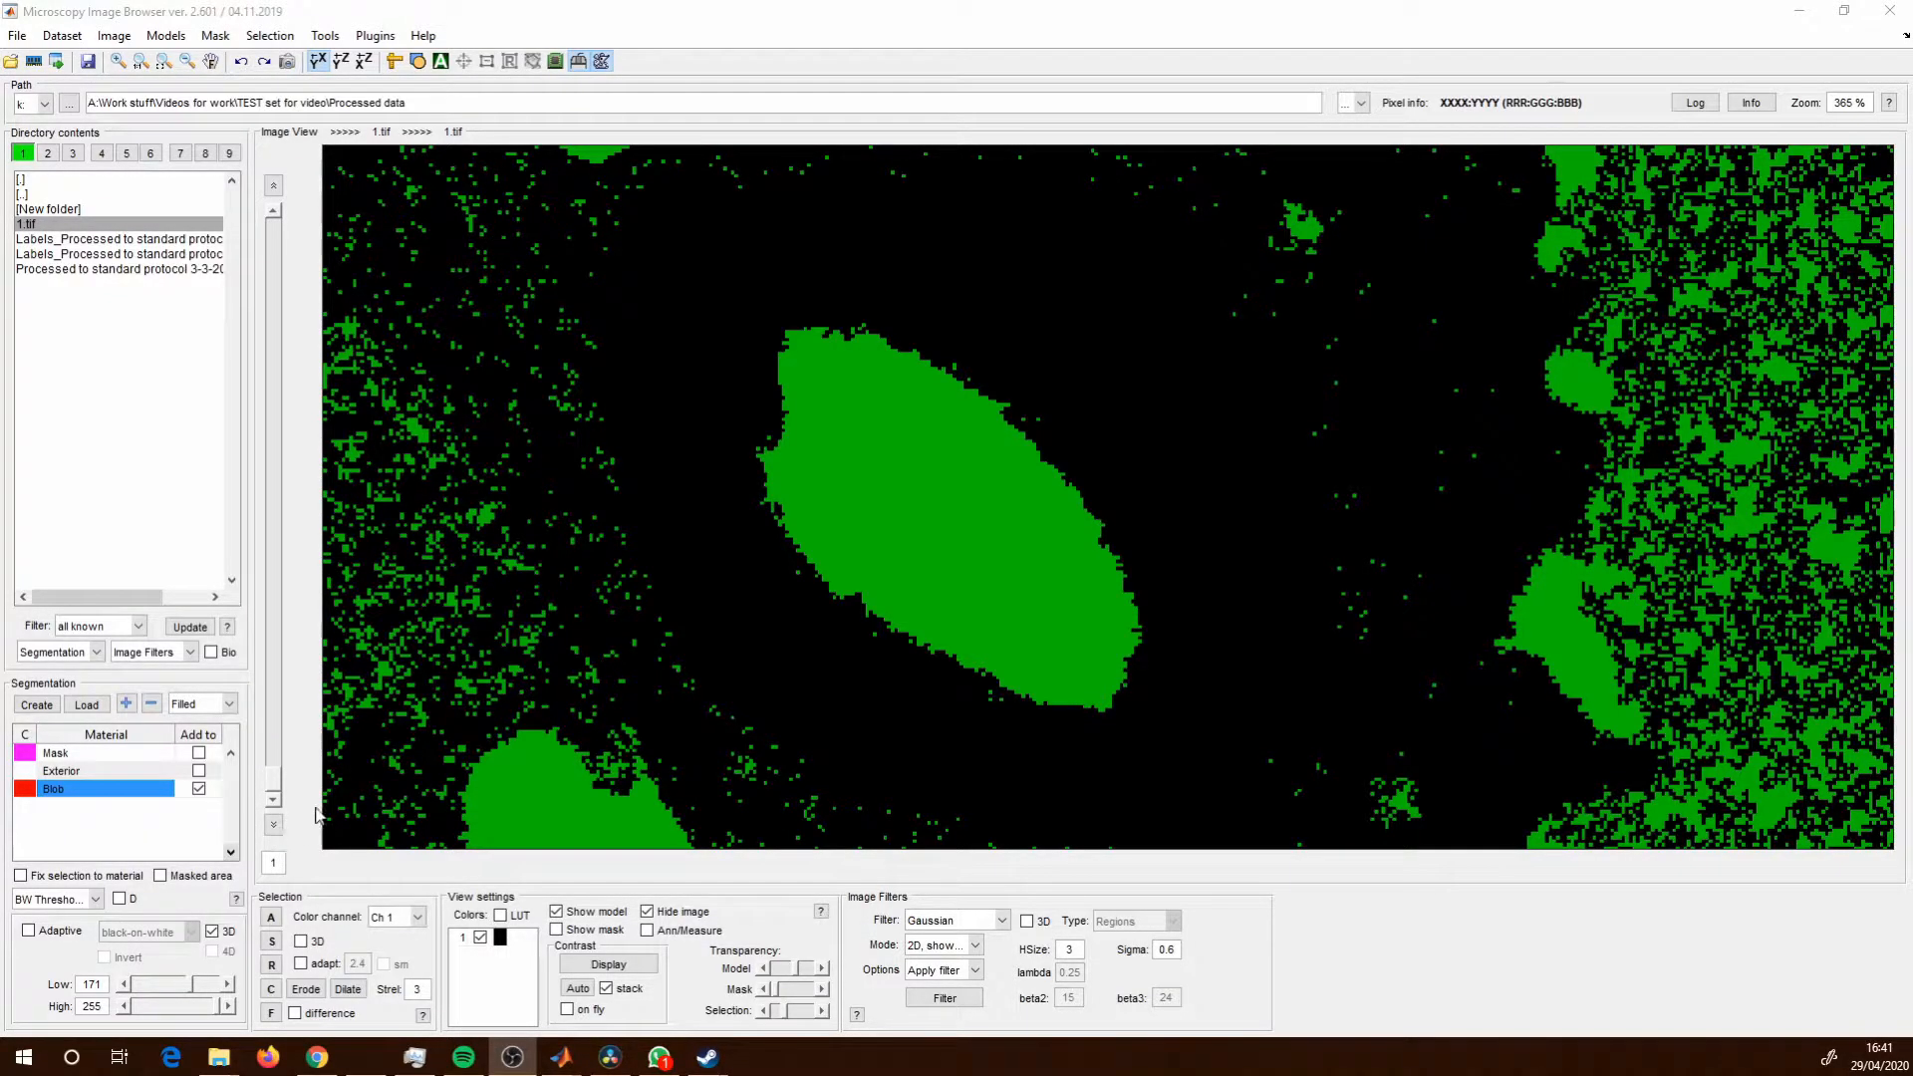
drag(271, 779, 272, 568)
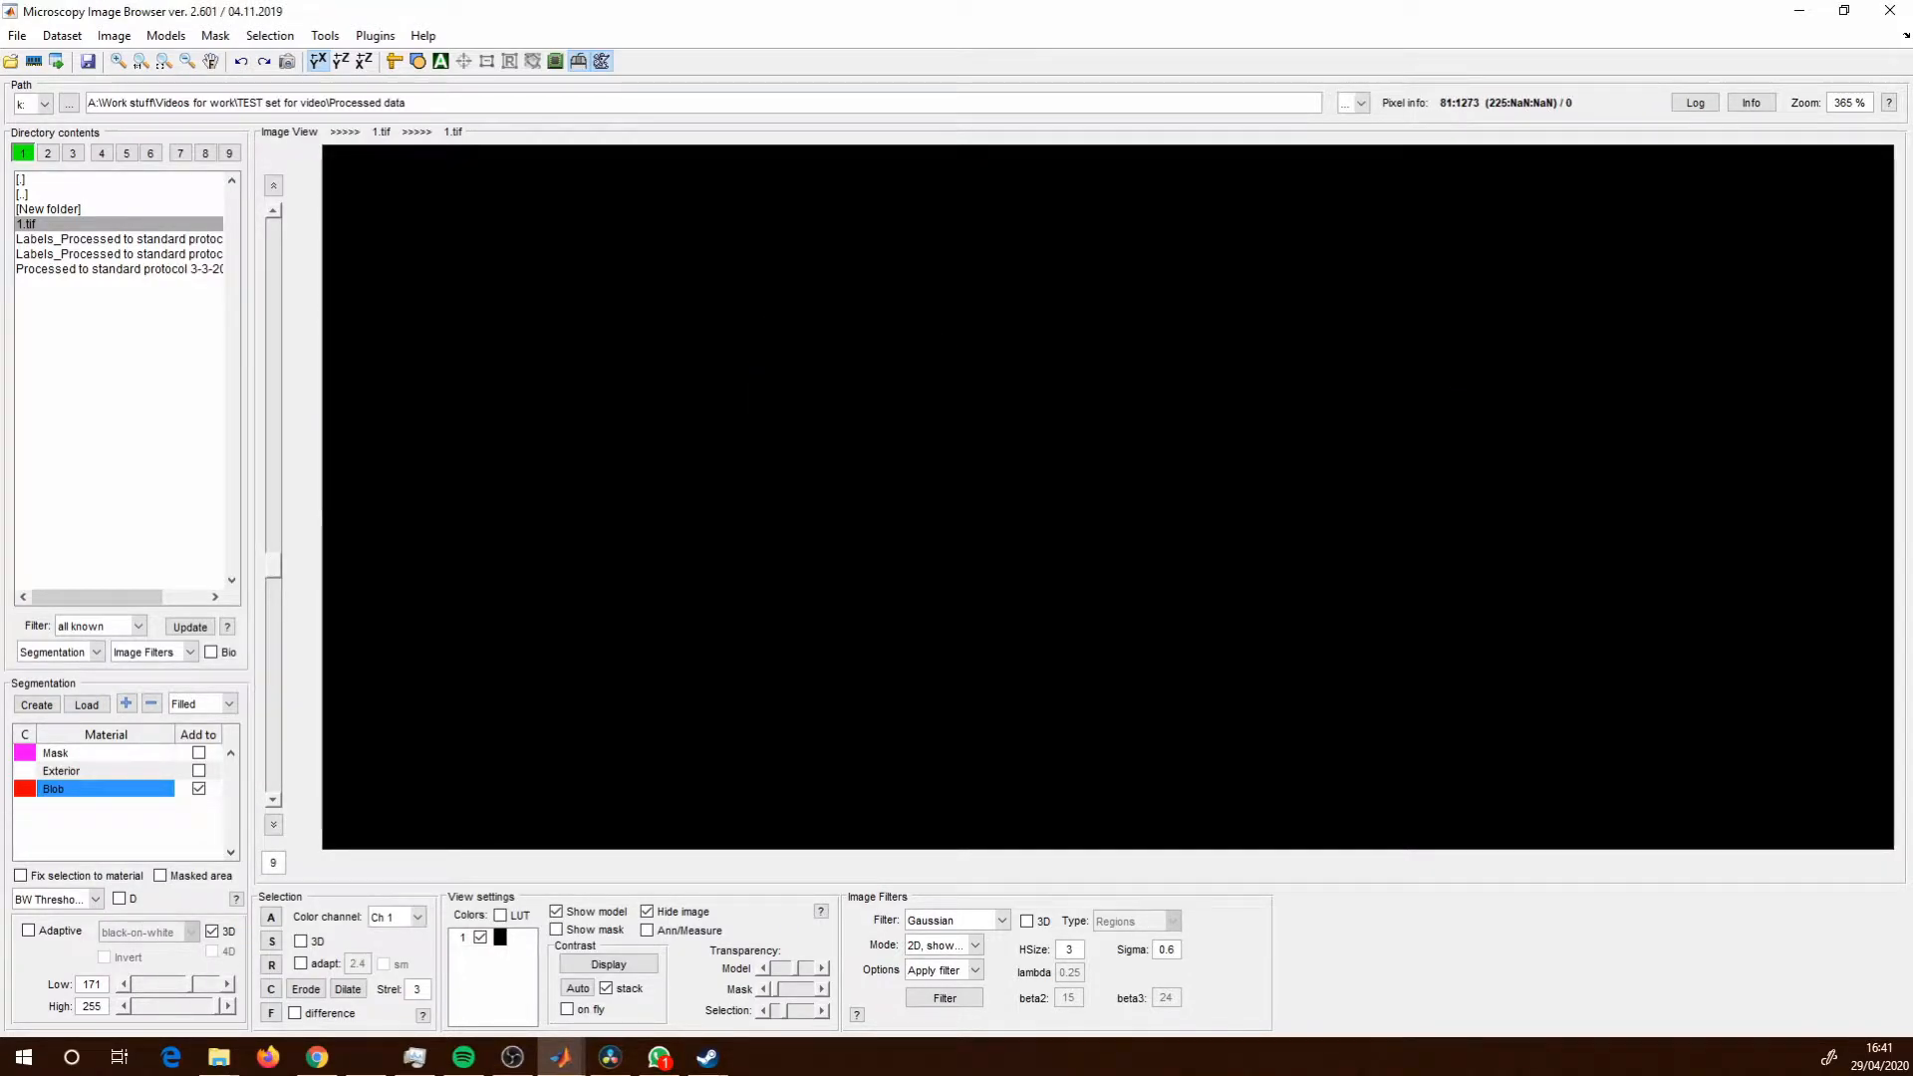
click(648, 913)
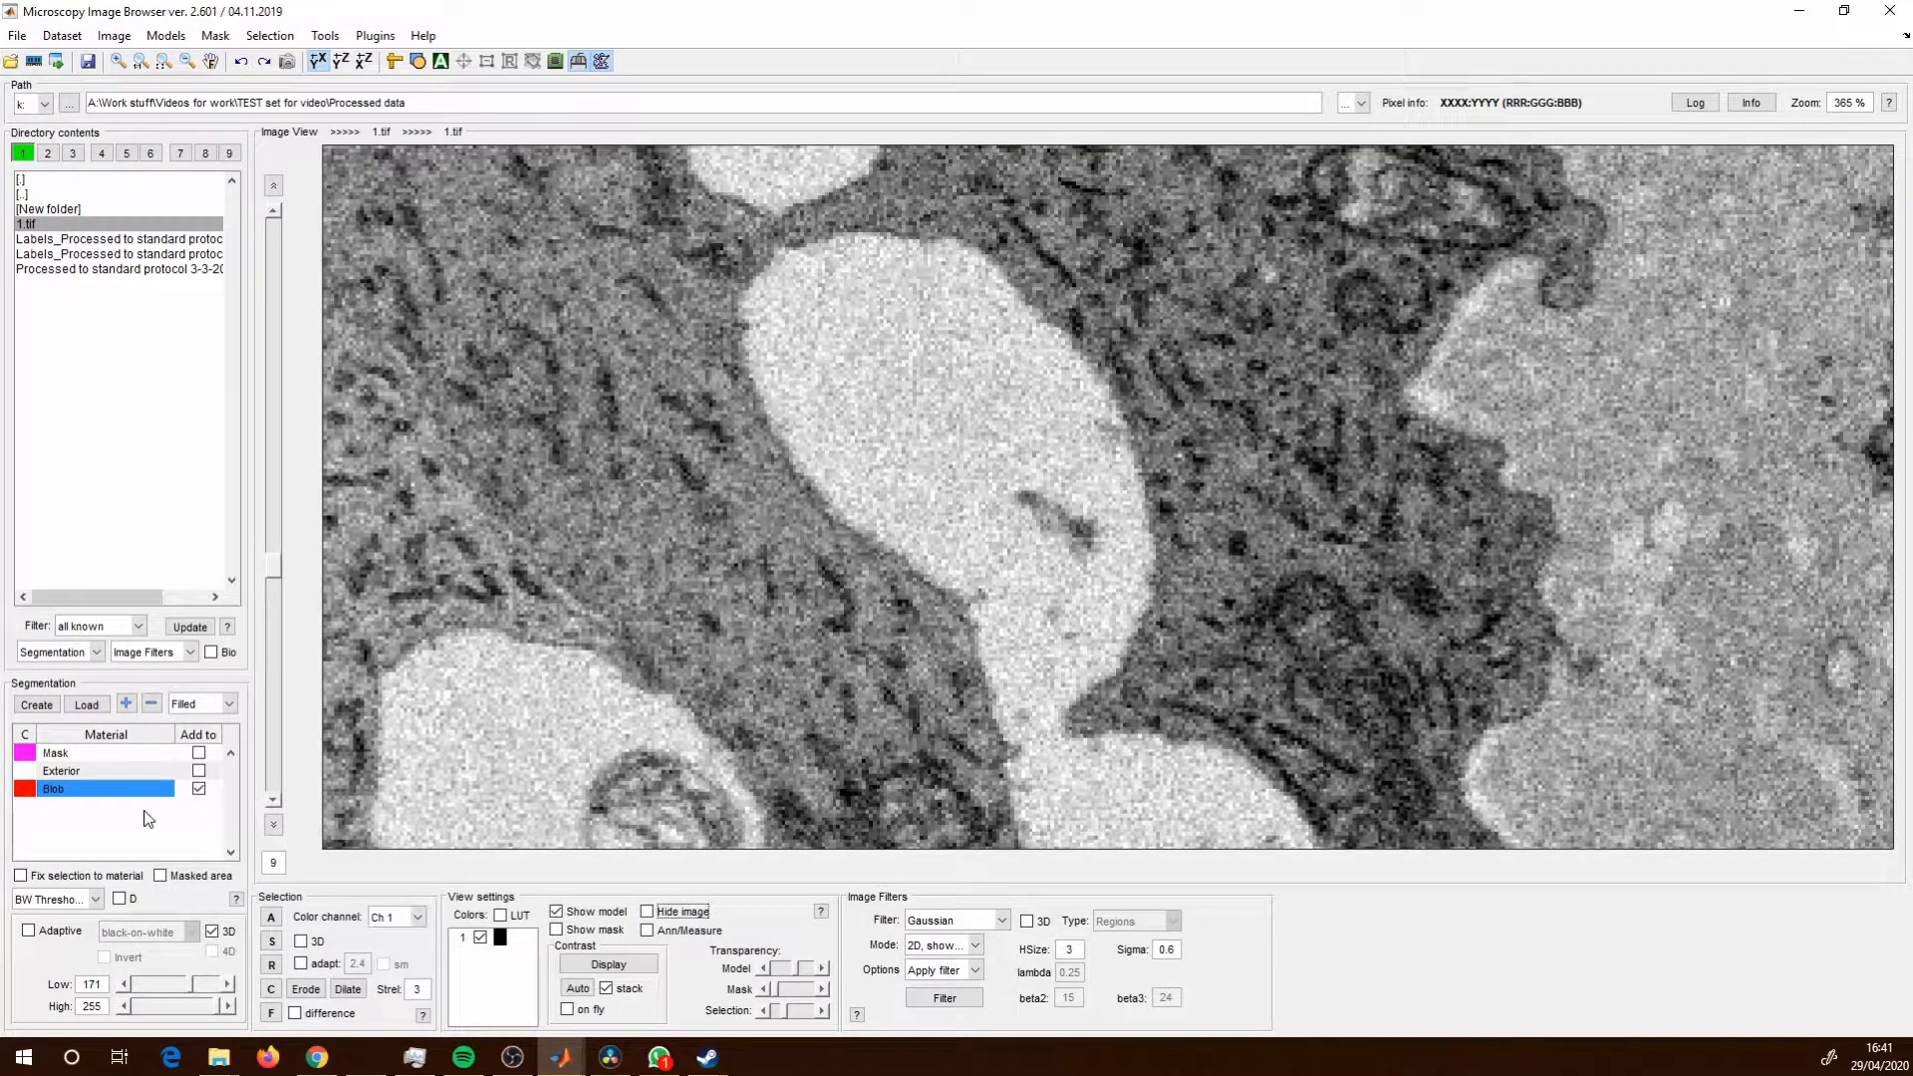
Preview a low threshold of 158 on slice 9 in 2D, re-enable 3D to threshold the whole stack, and check slice 1.
click(102, 985)
click(133, 984)
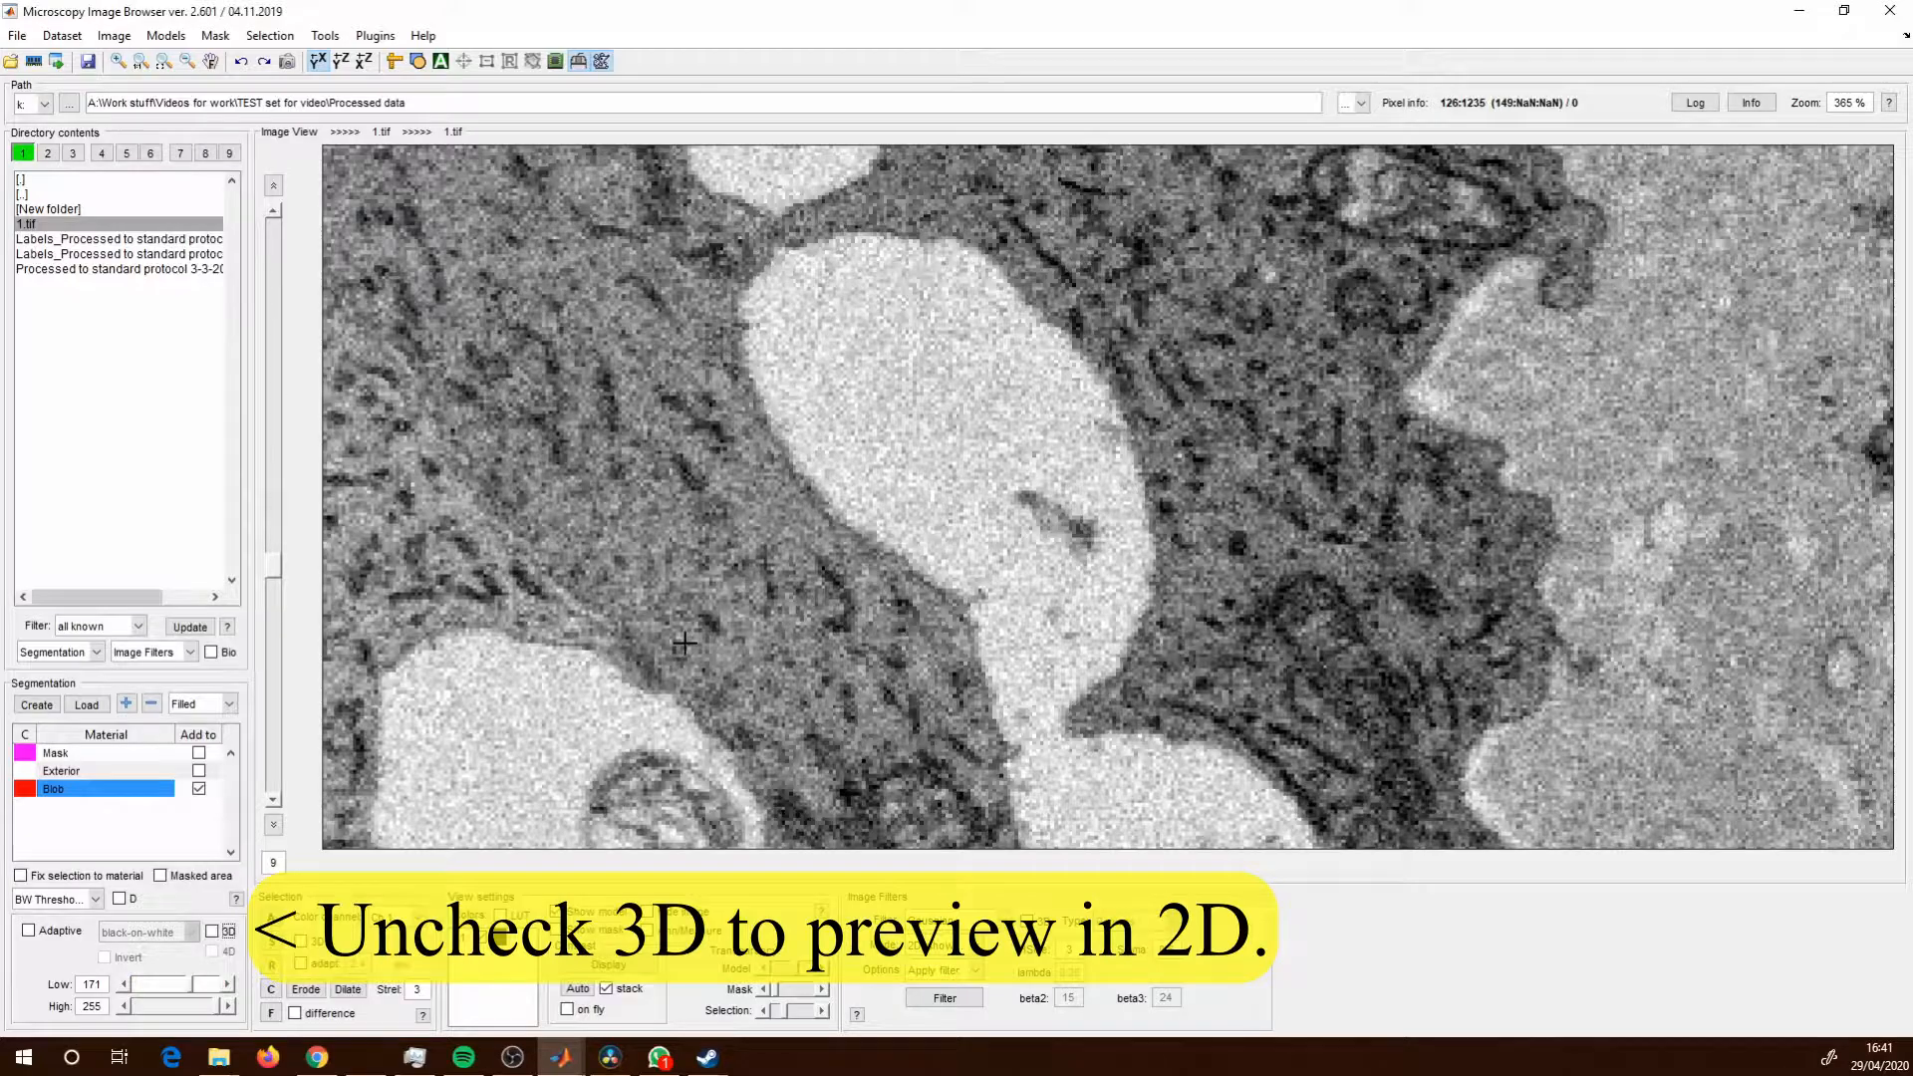
click(212, 930)
key(Return)
drag(937, 605, 1037, 185)
drag(1030, 385, 1025, 409)
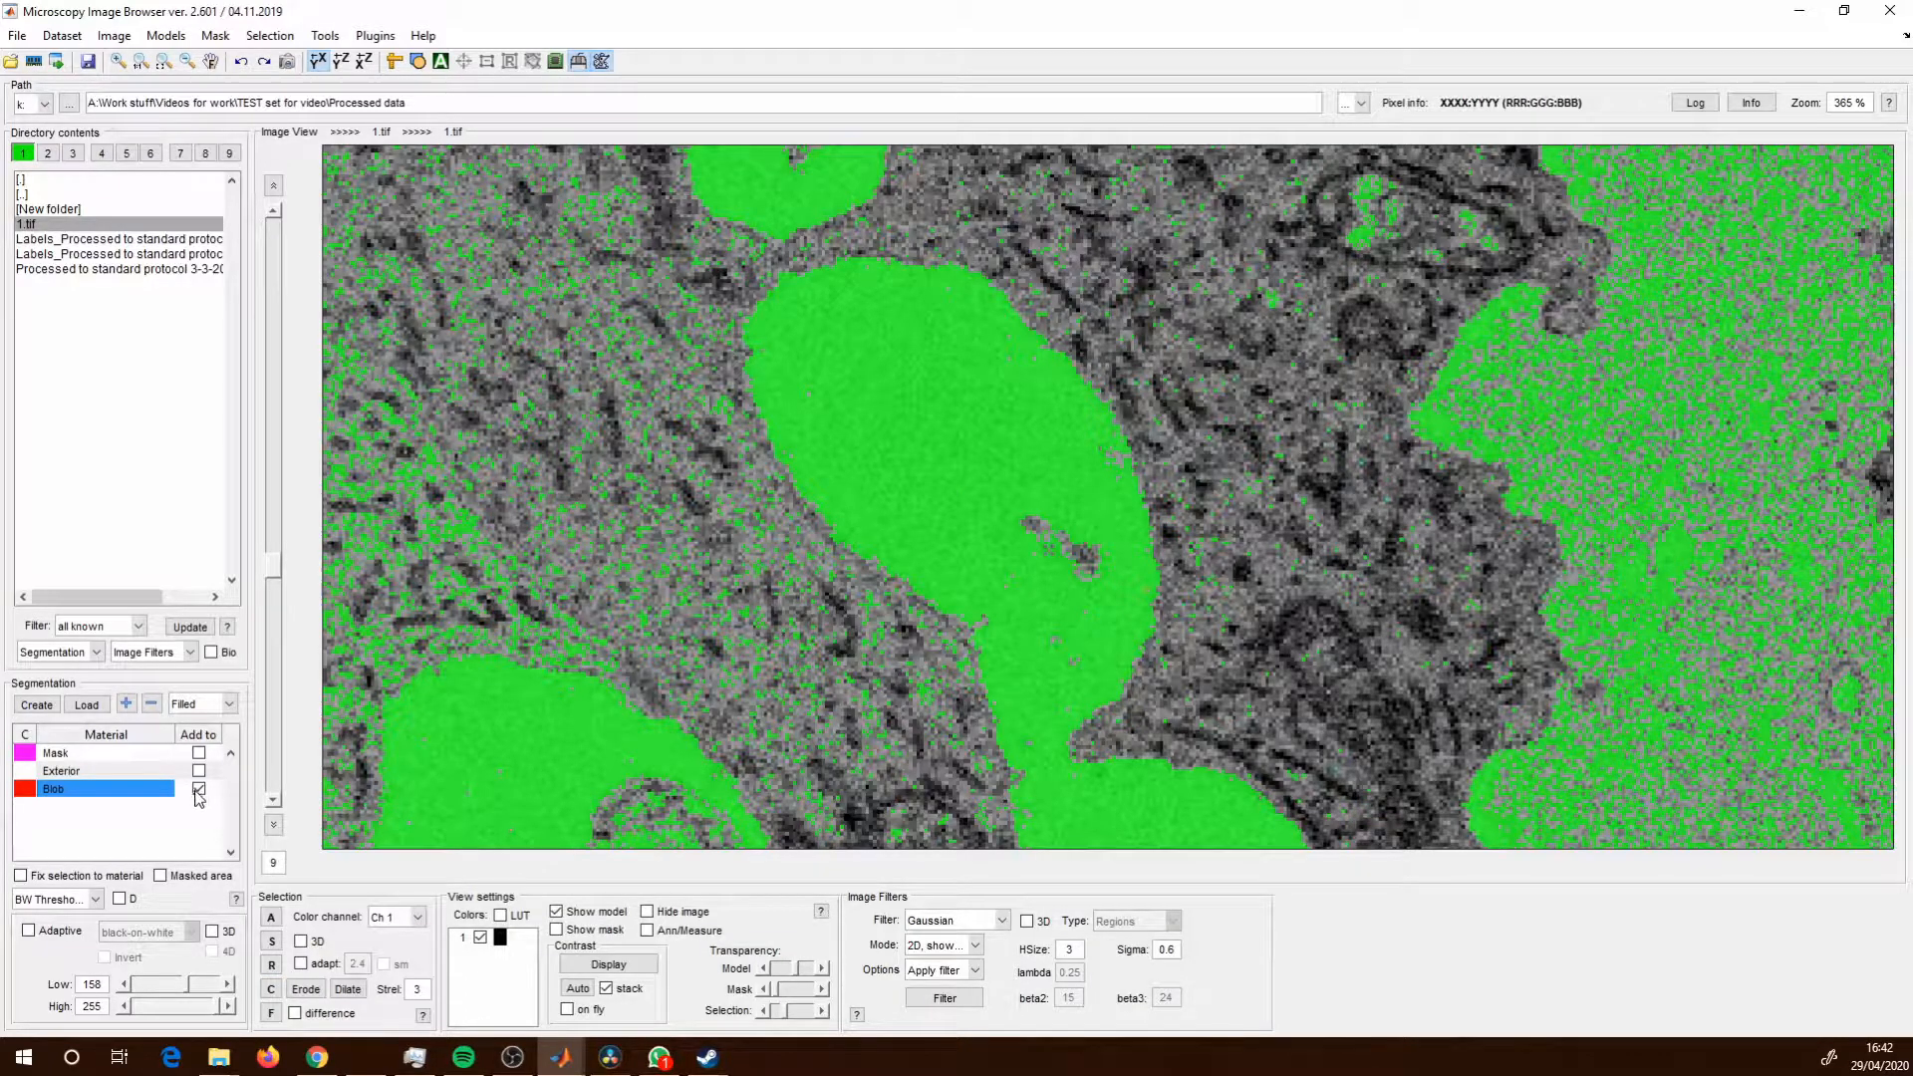
click(213, 931)
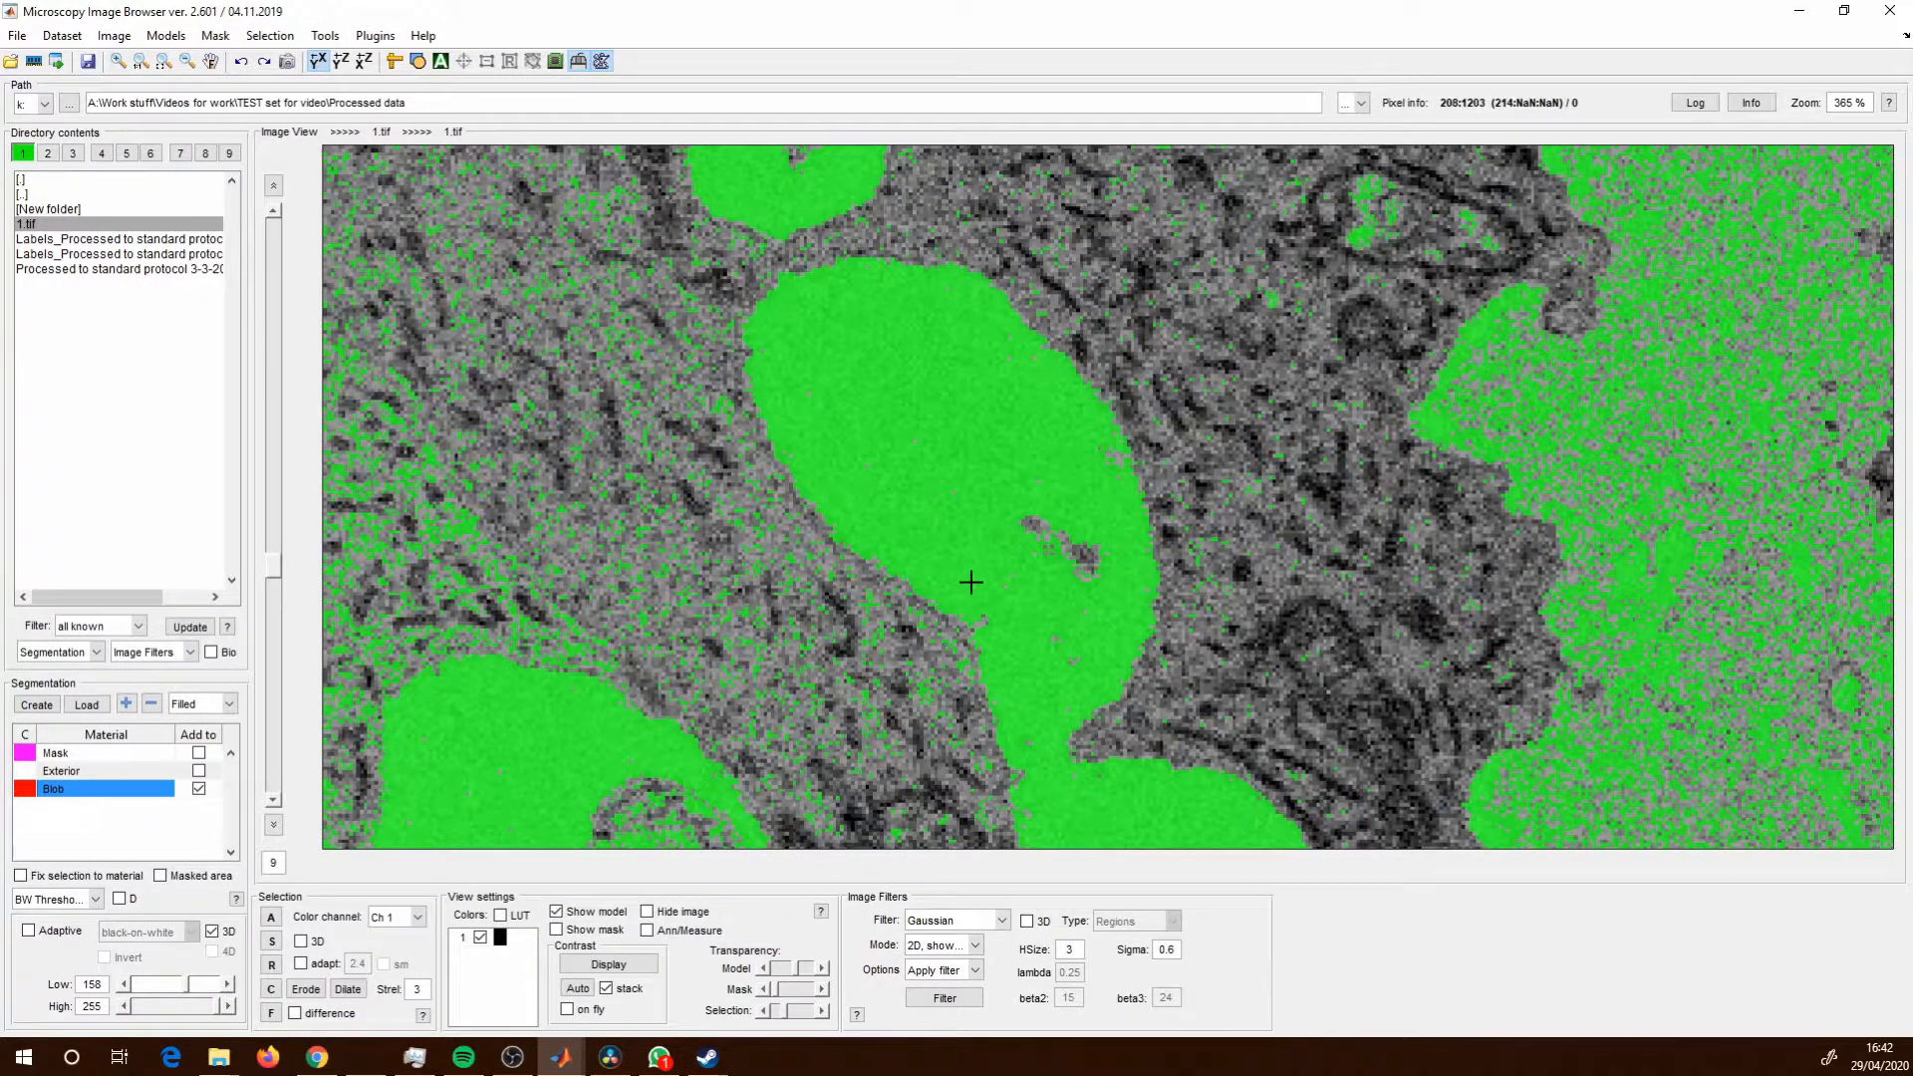
scroll(847, 623, up, 8)
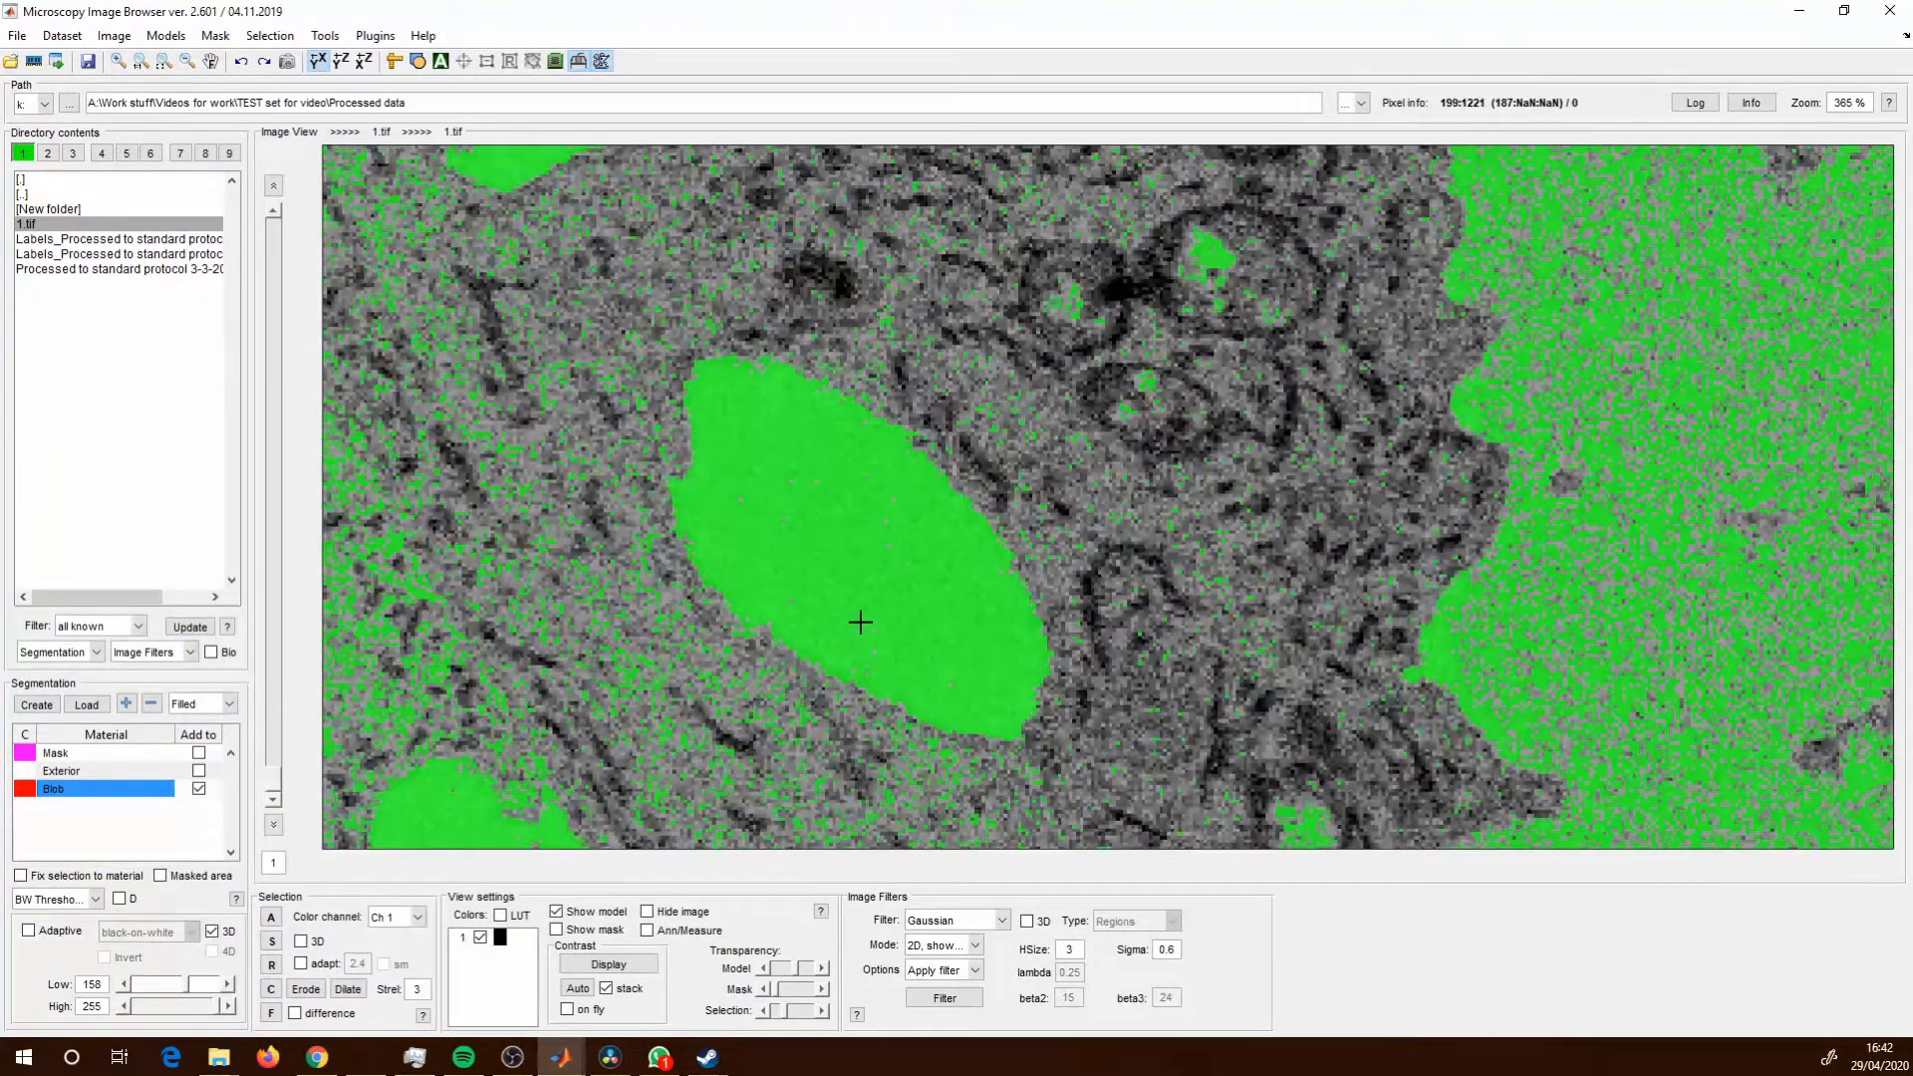
Examine the 3D thresholded selection slice by slice around the vesicles and over the wider tissue.
scroll(860, 623, down, 2)
scroll(860, 622, up, 1)
scroll(862, 622, down, 1)
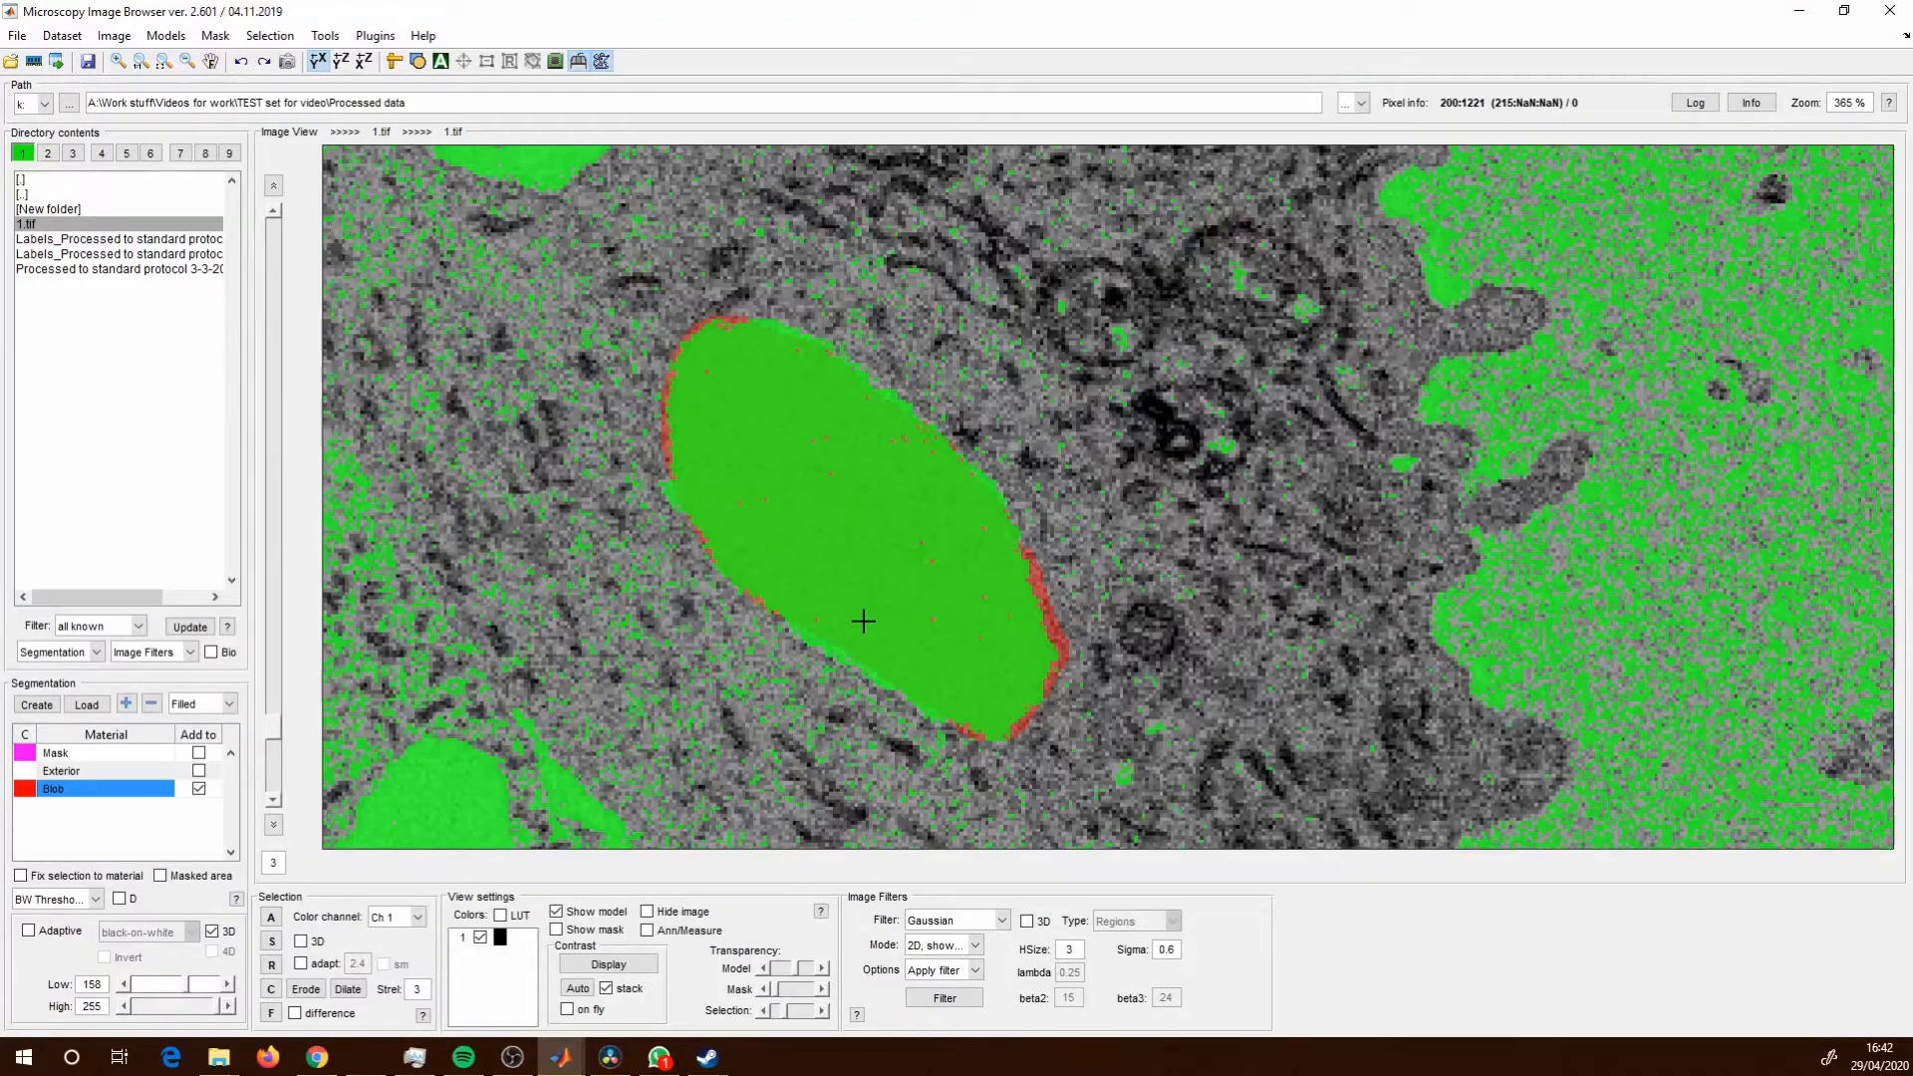
scroll(861, 622, down, 8)
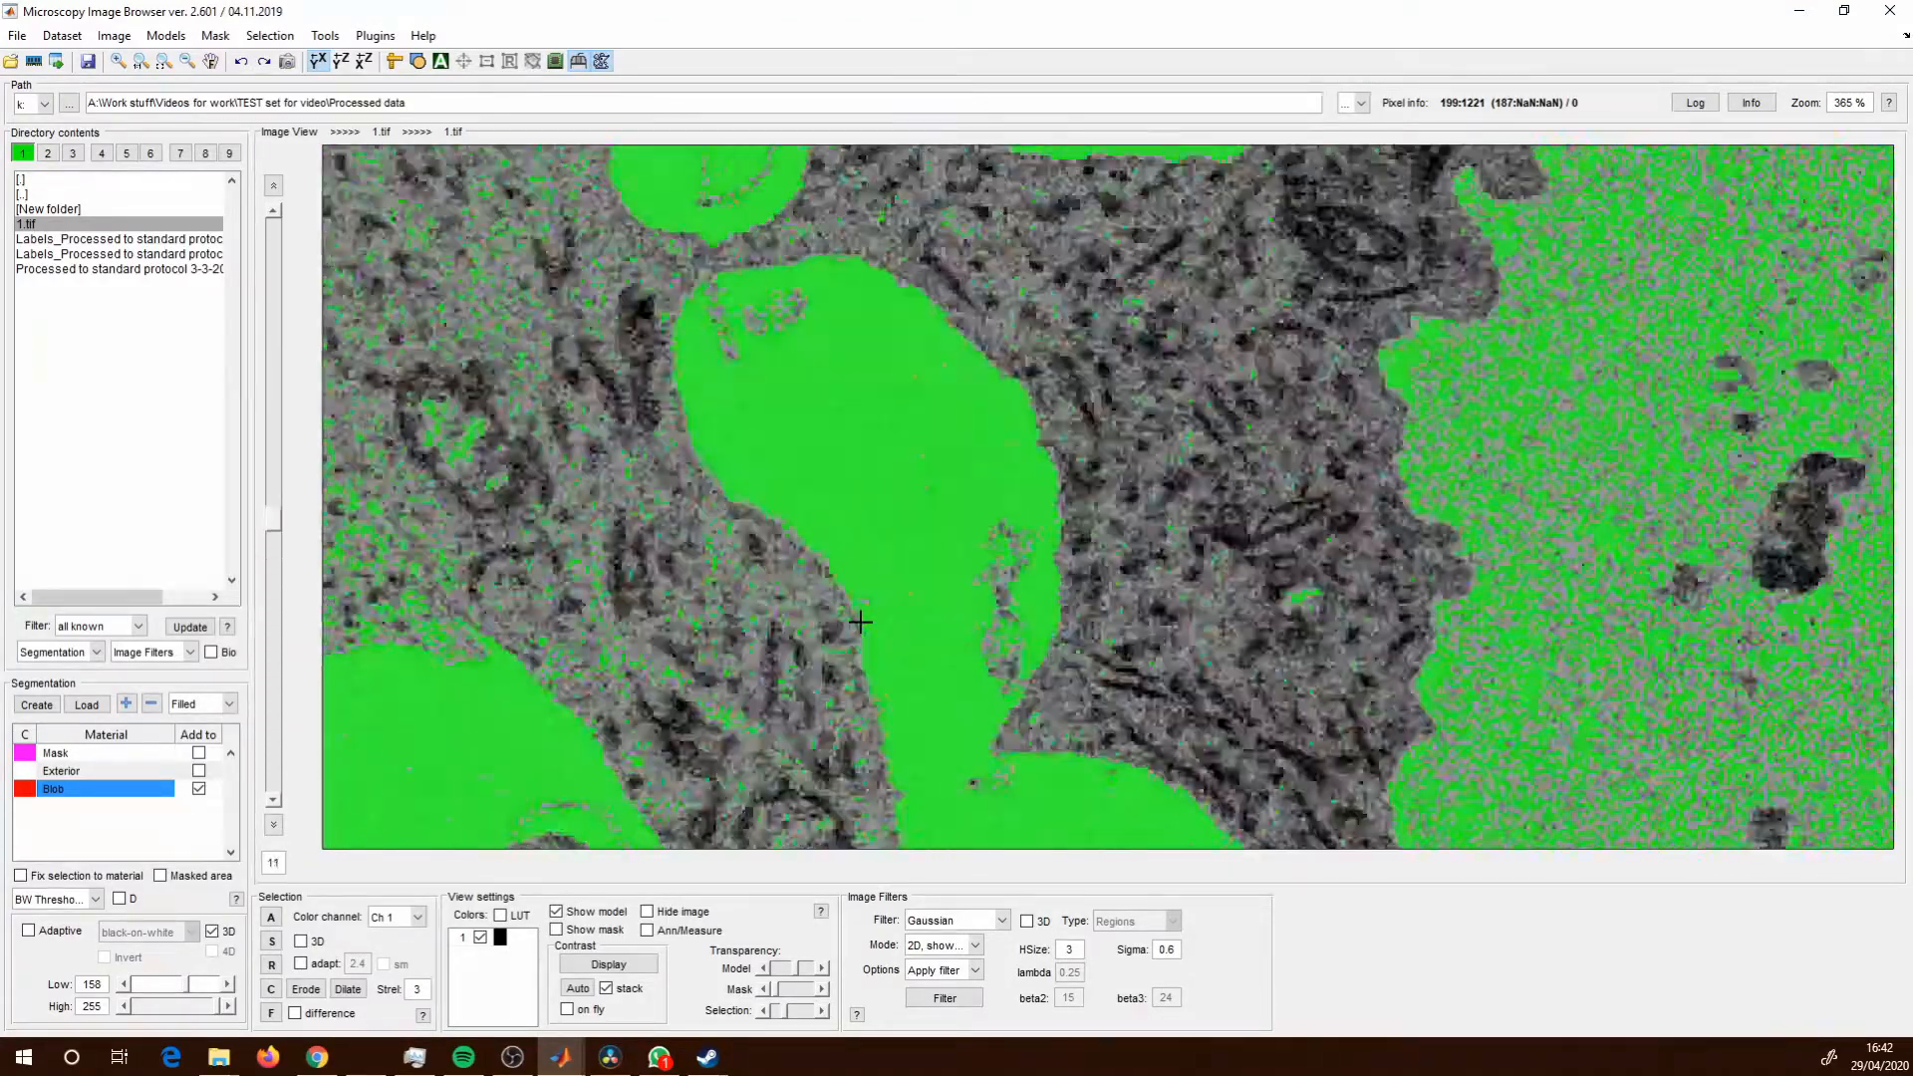
scroll(860, 621, down, 5)
scroll(859, 621, up, 4)
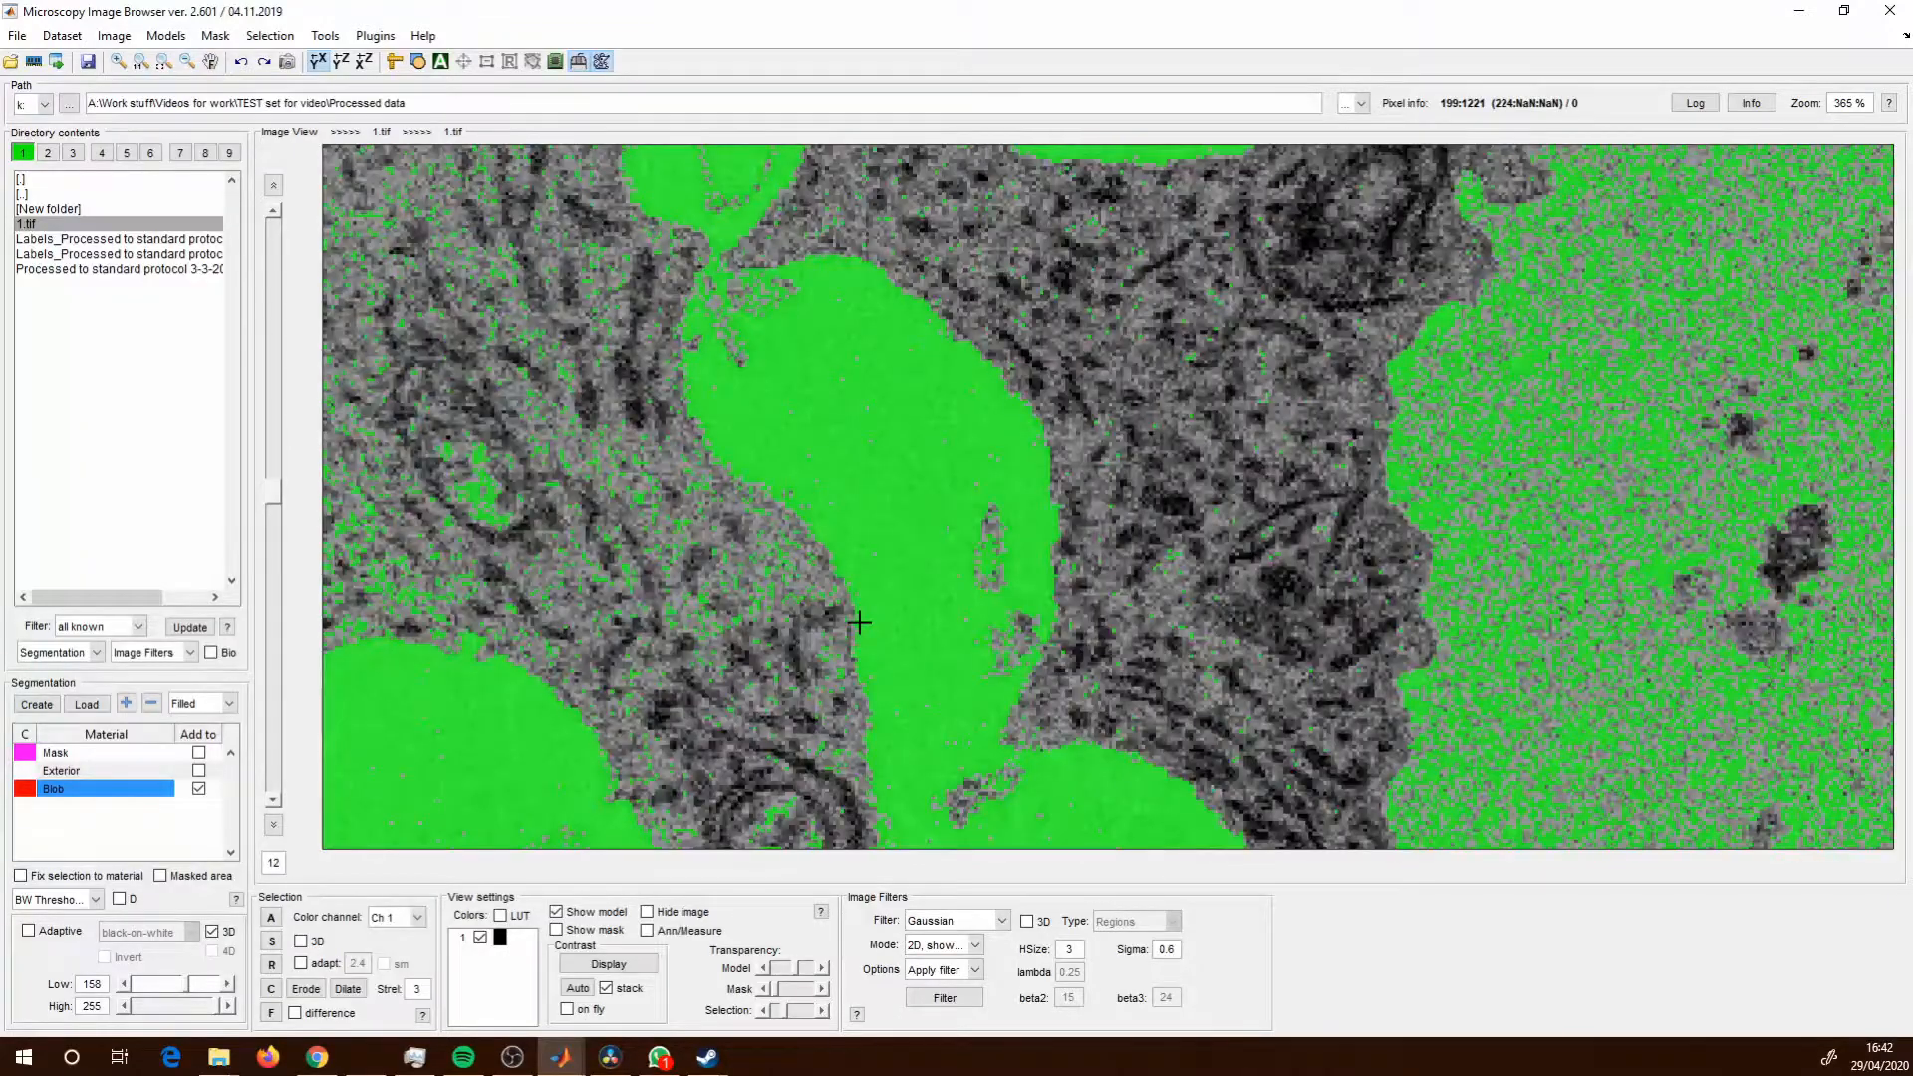
scroll(1102, 500, down, 6)
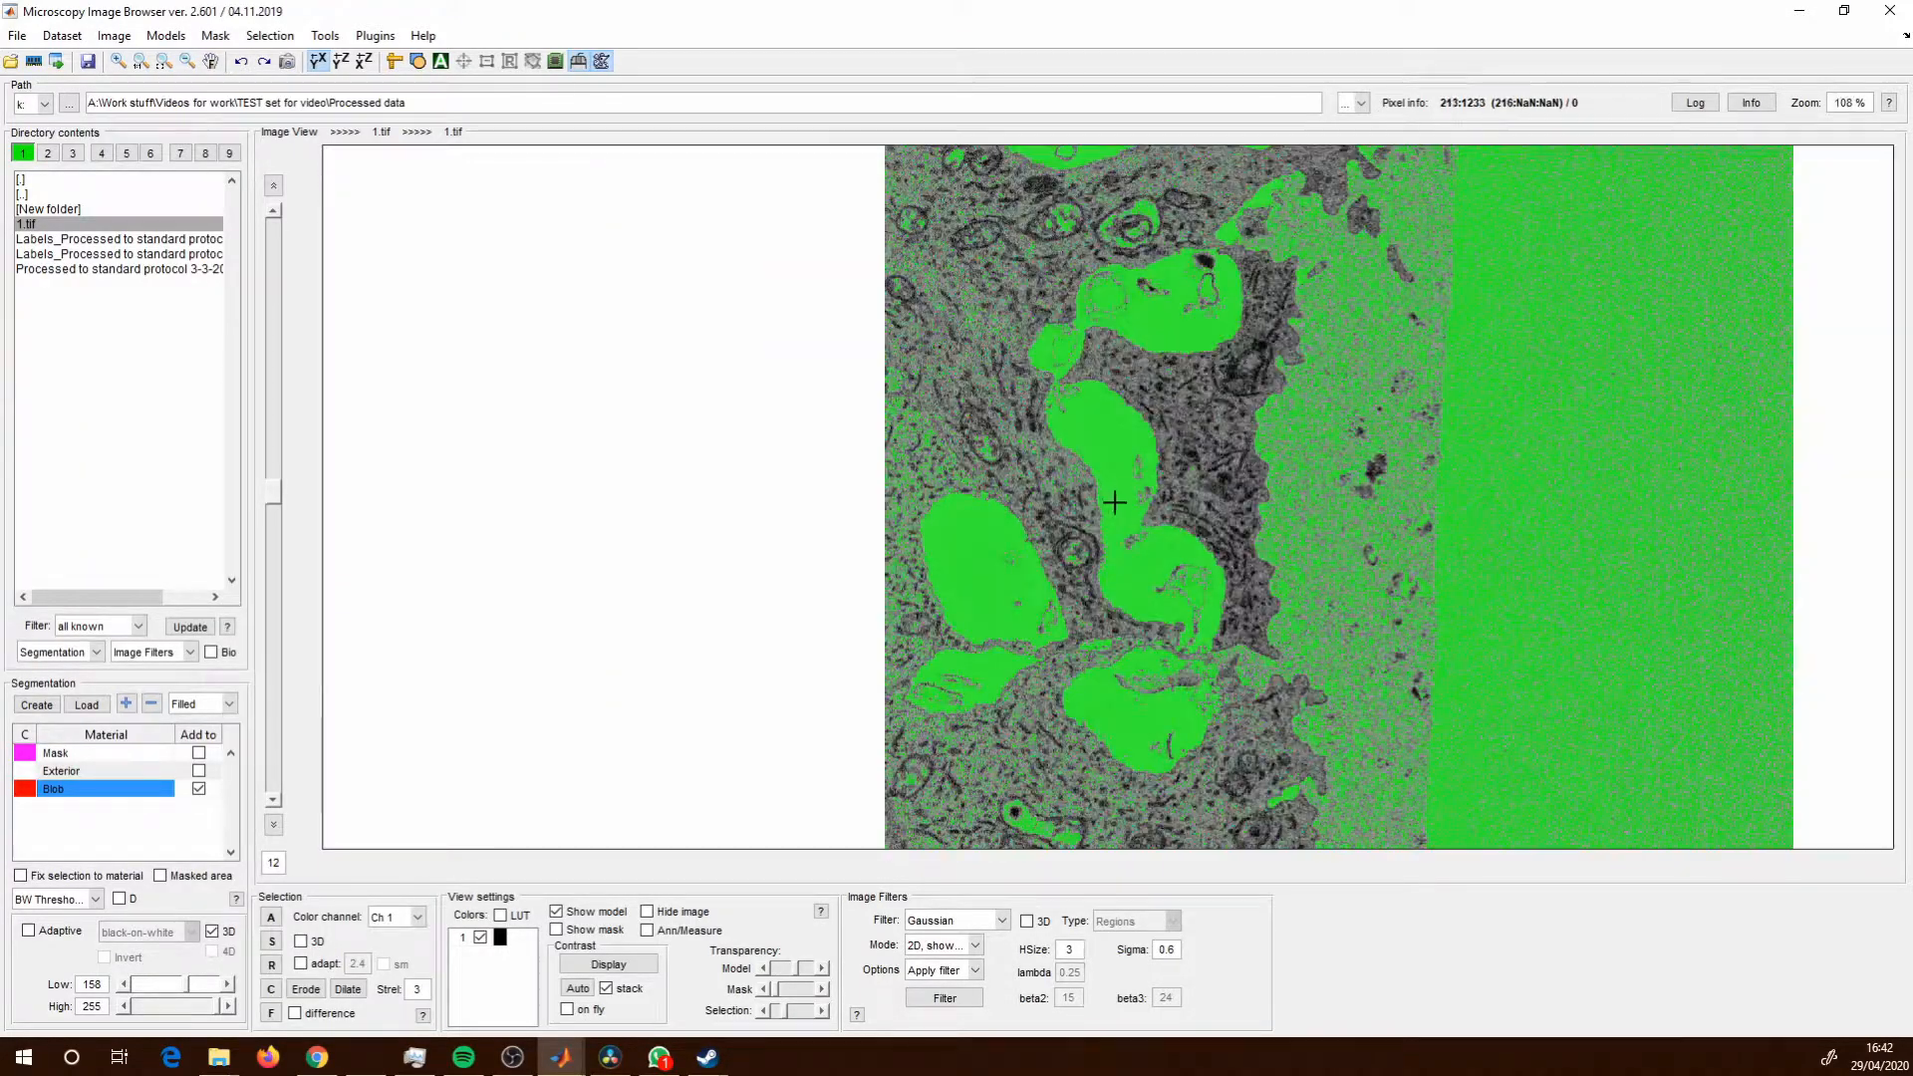
drag(1109, 501, 1066, 503)
scroll(995, 495, down, 4)
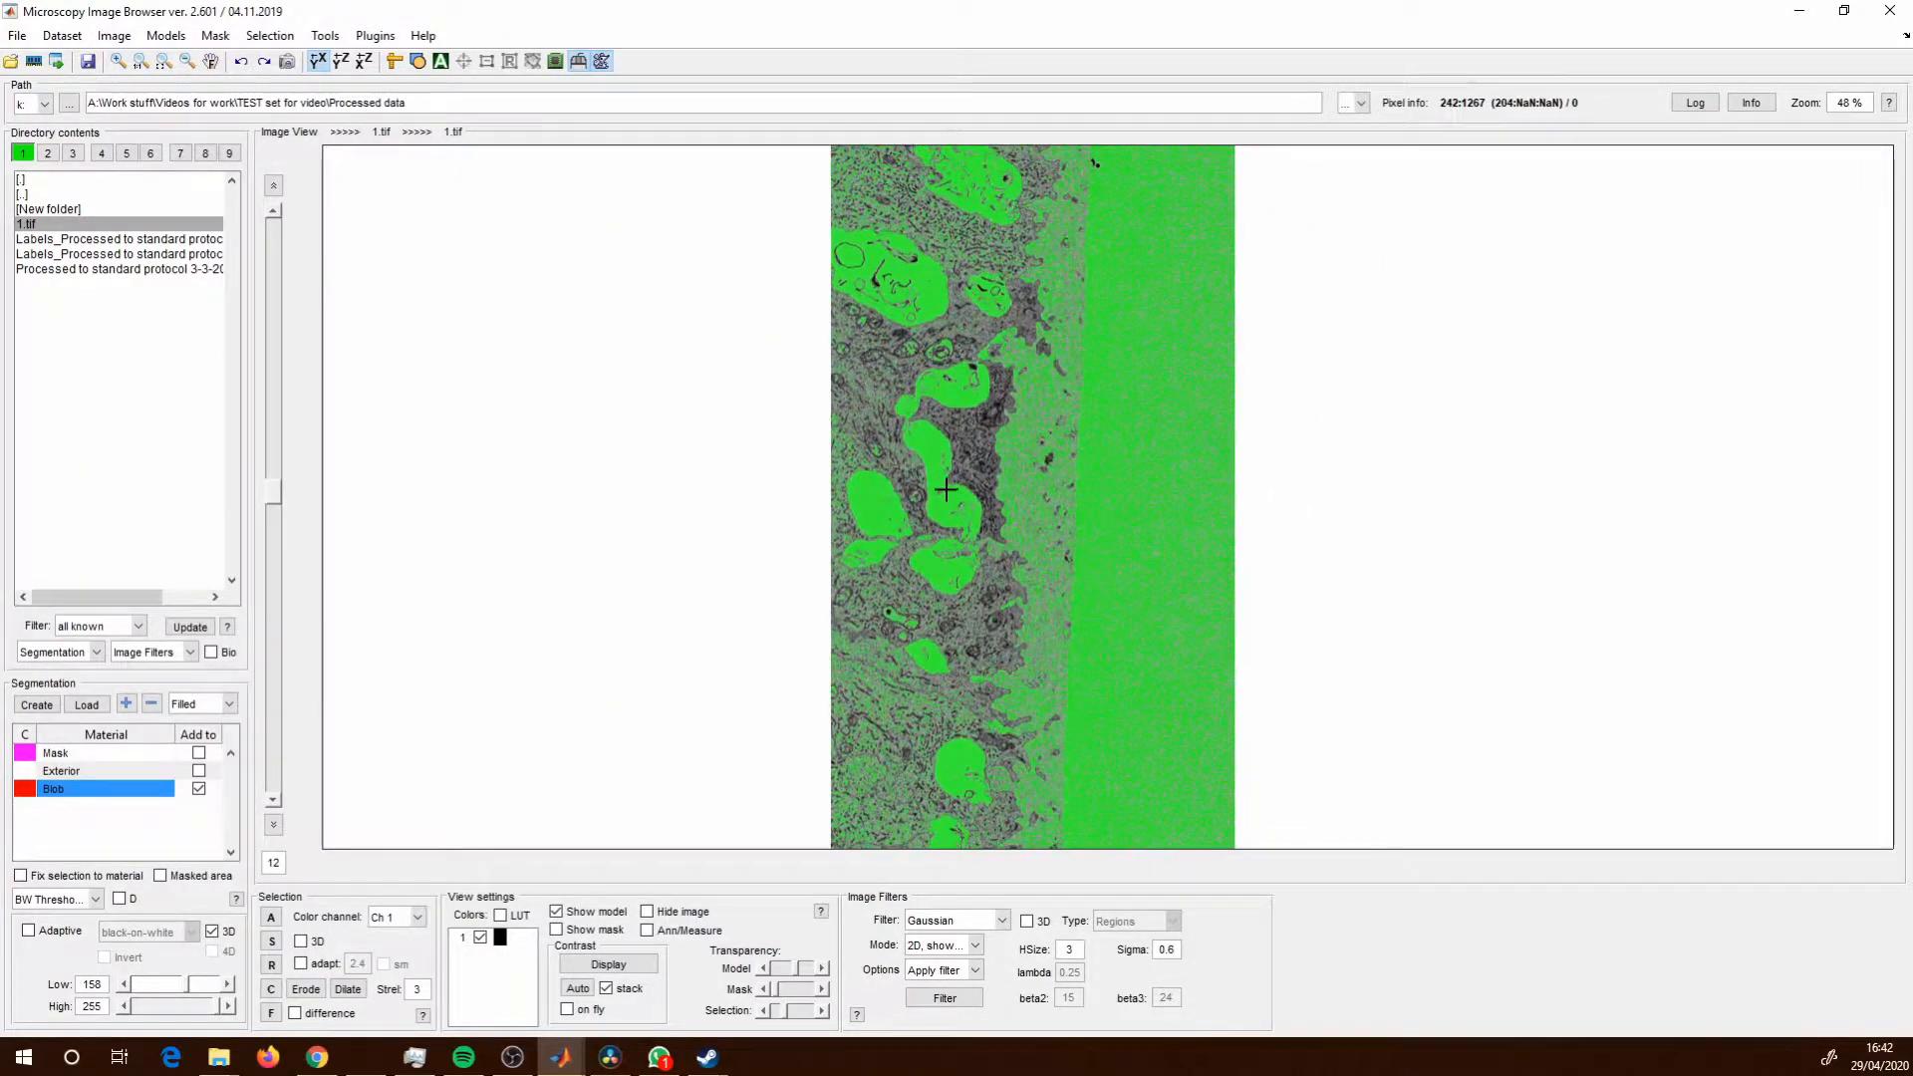
scroll(948, 409, down, 10)
scroll(955, 447, up, 9)
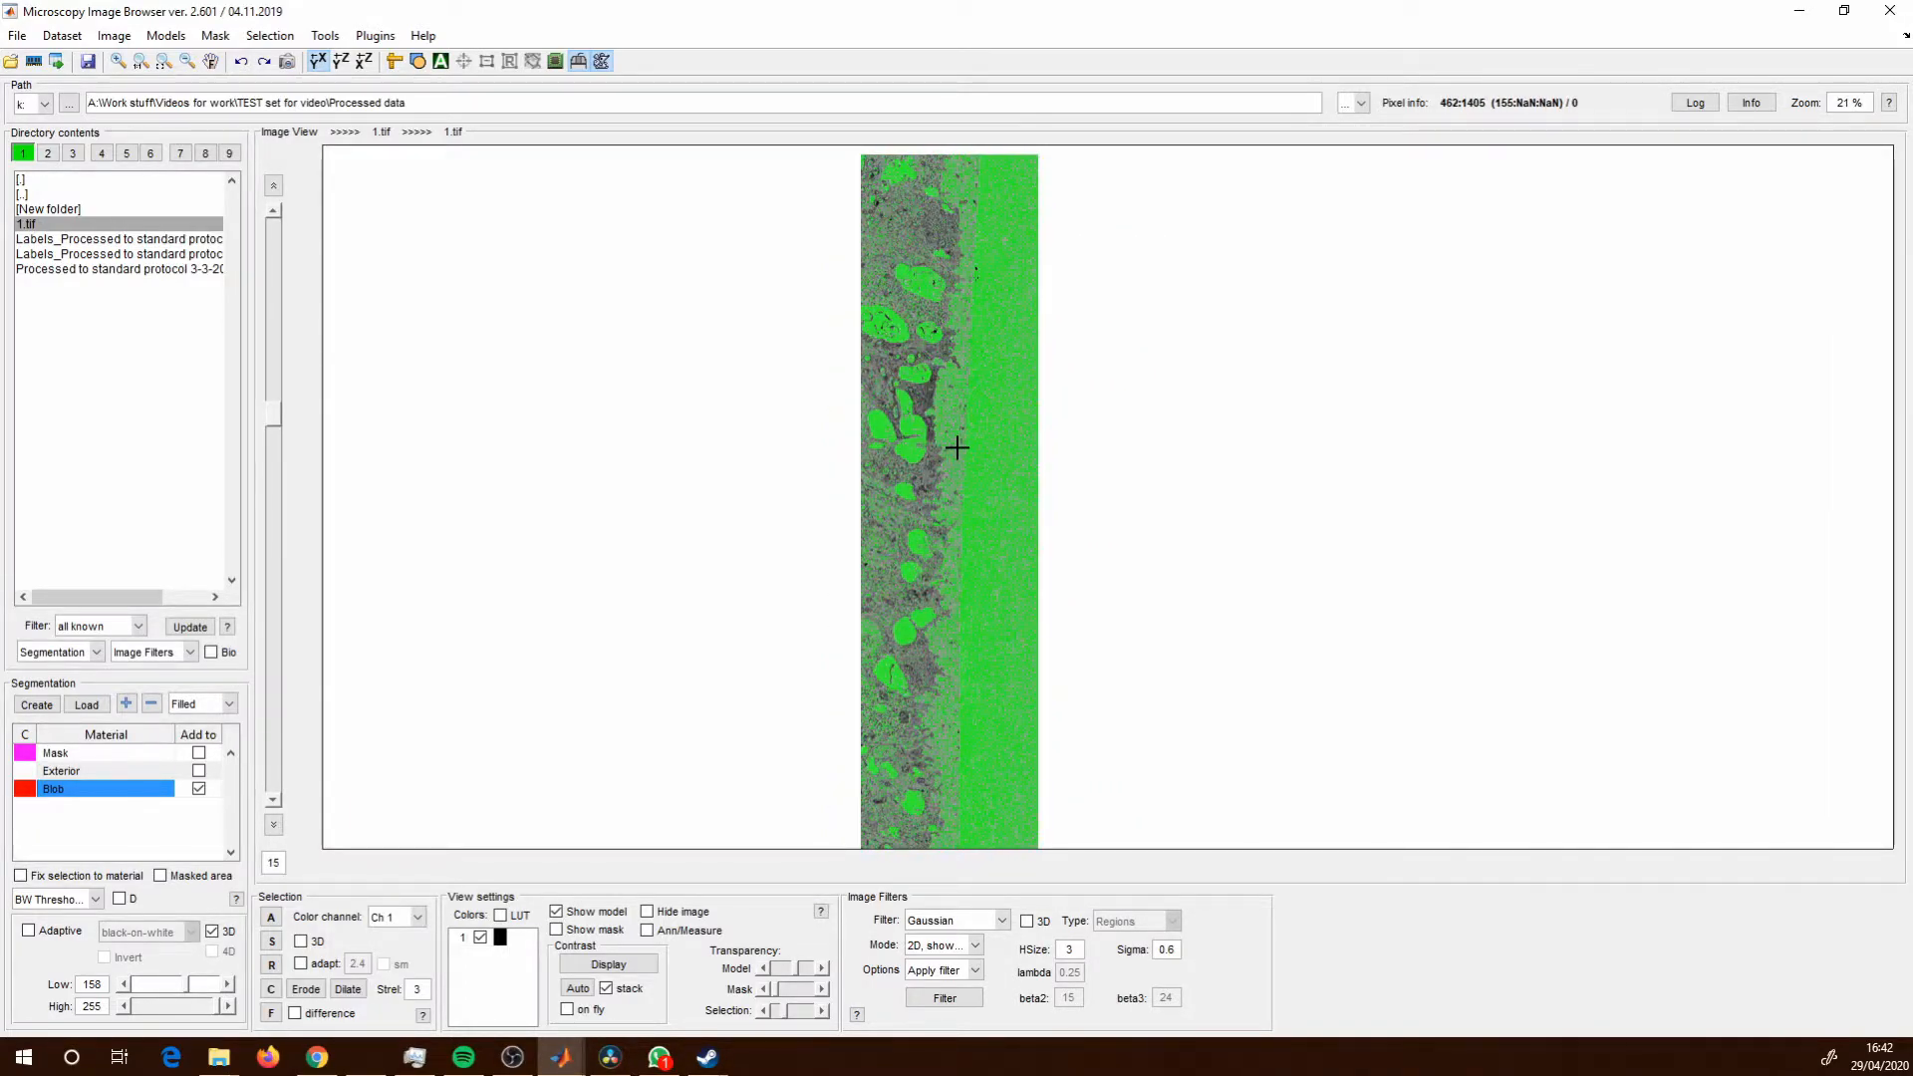
Hide the image and inspect the thresholded selection by itself through the slices and around the vesicles.
click(662, 915)
scroll(778, 549, down, 9)
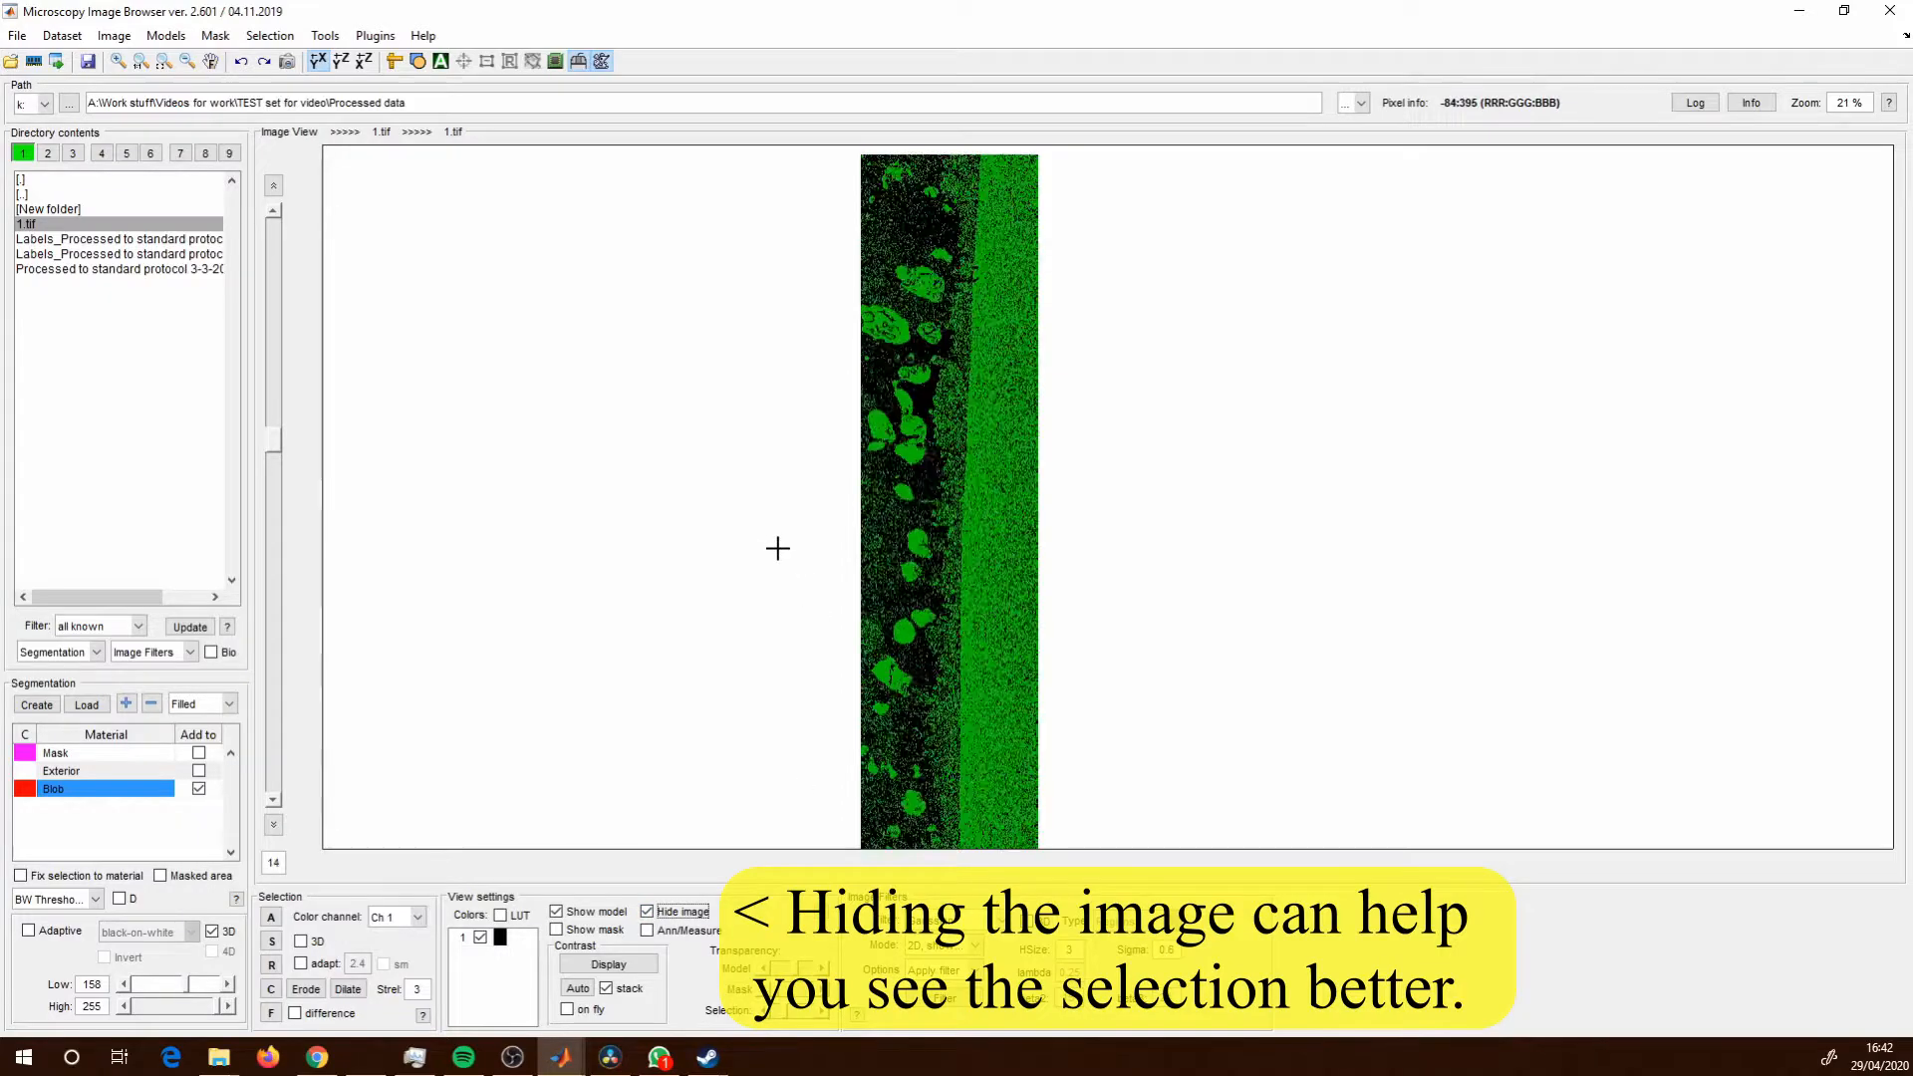
scroll(779, 549, up, 20)
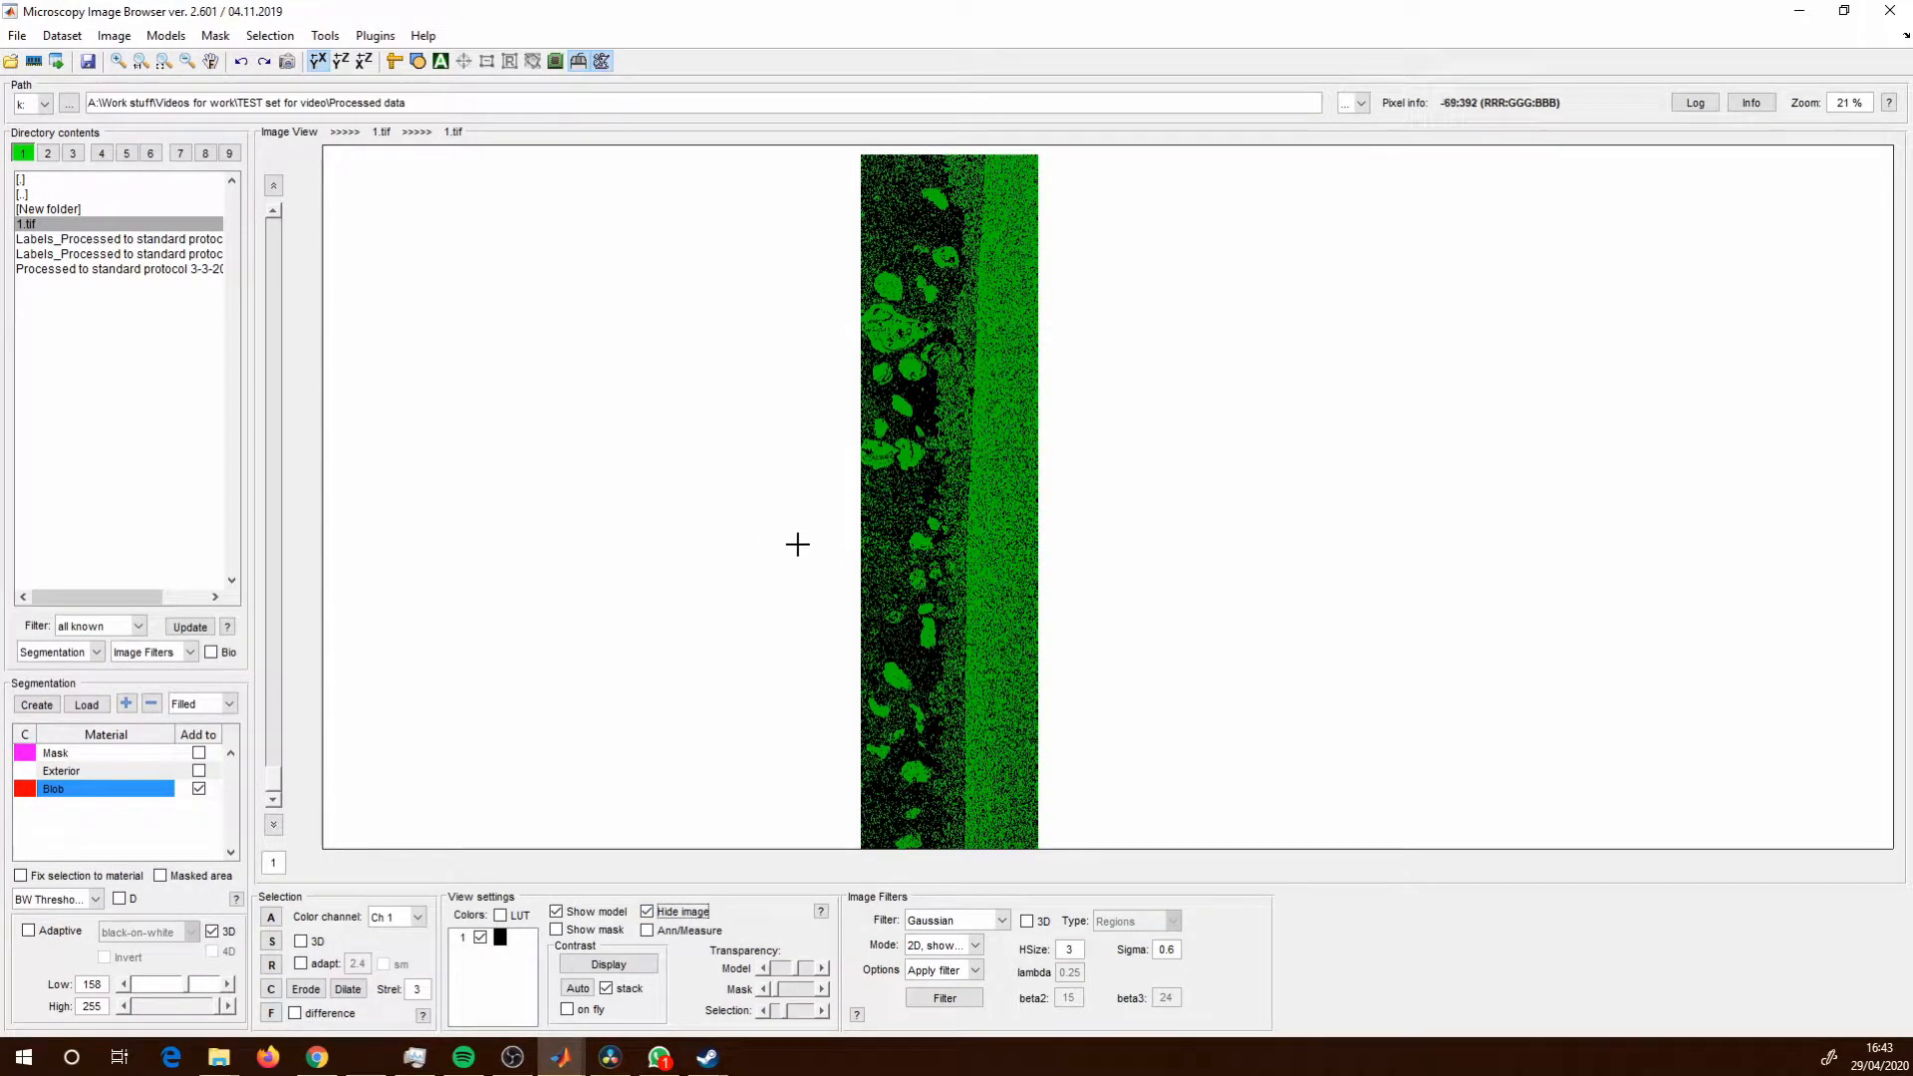
drag(1008, 681, 923, 635)
scroll(923, 636, up, 6)
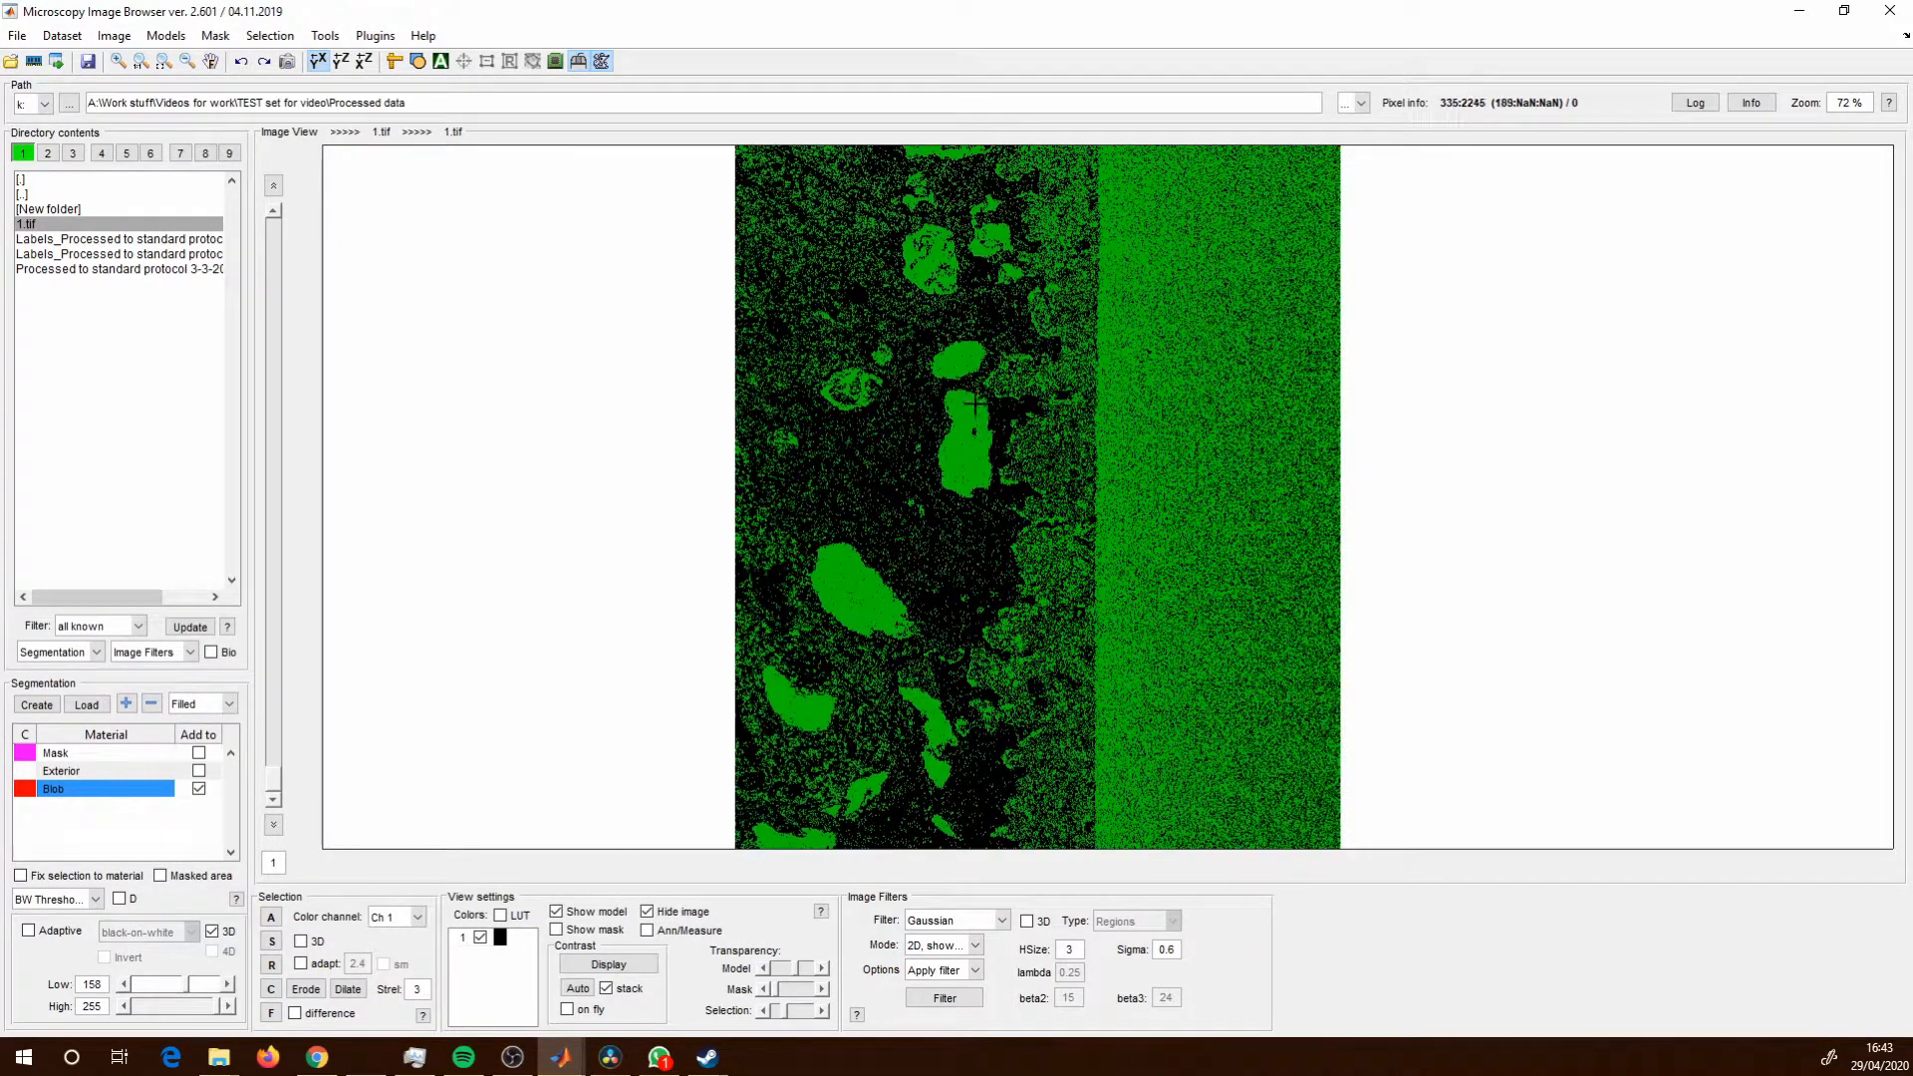
key(alt+Tab)
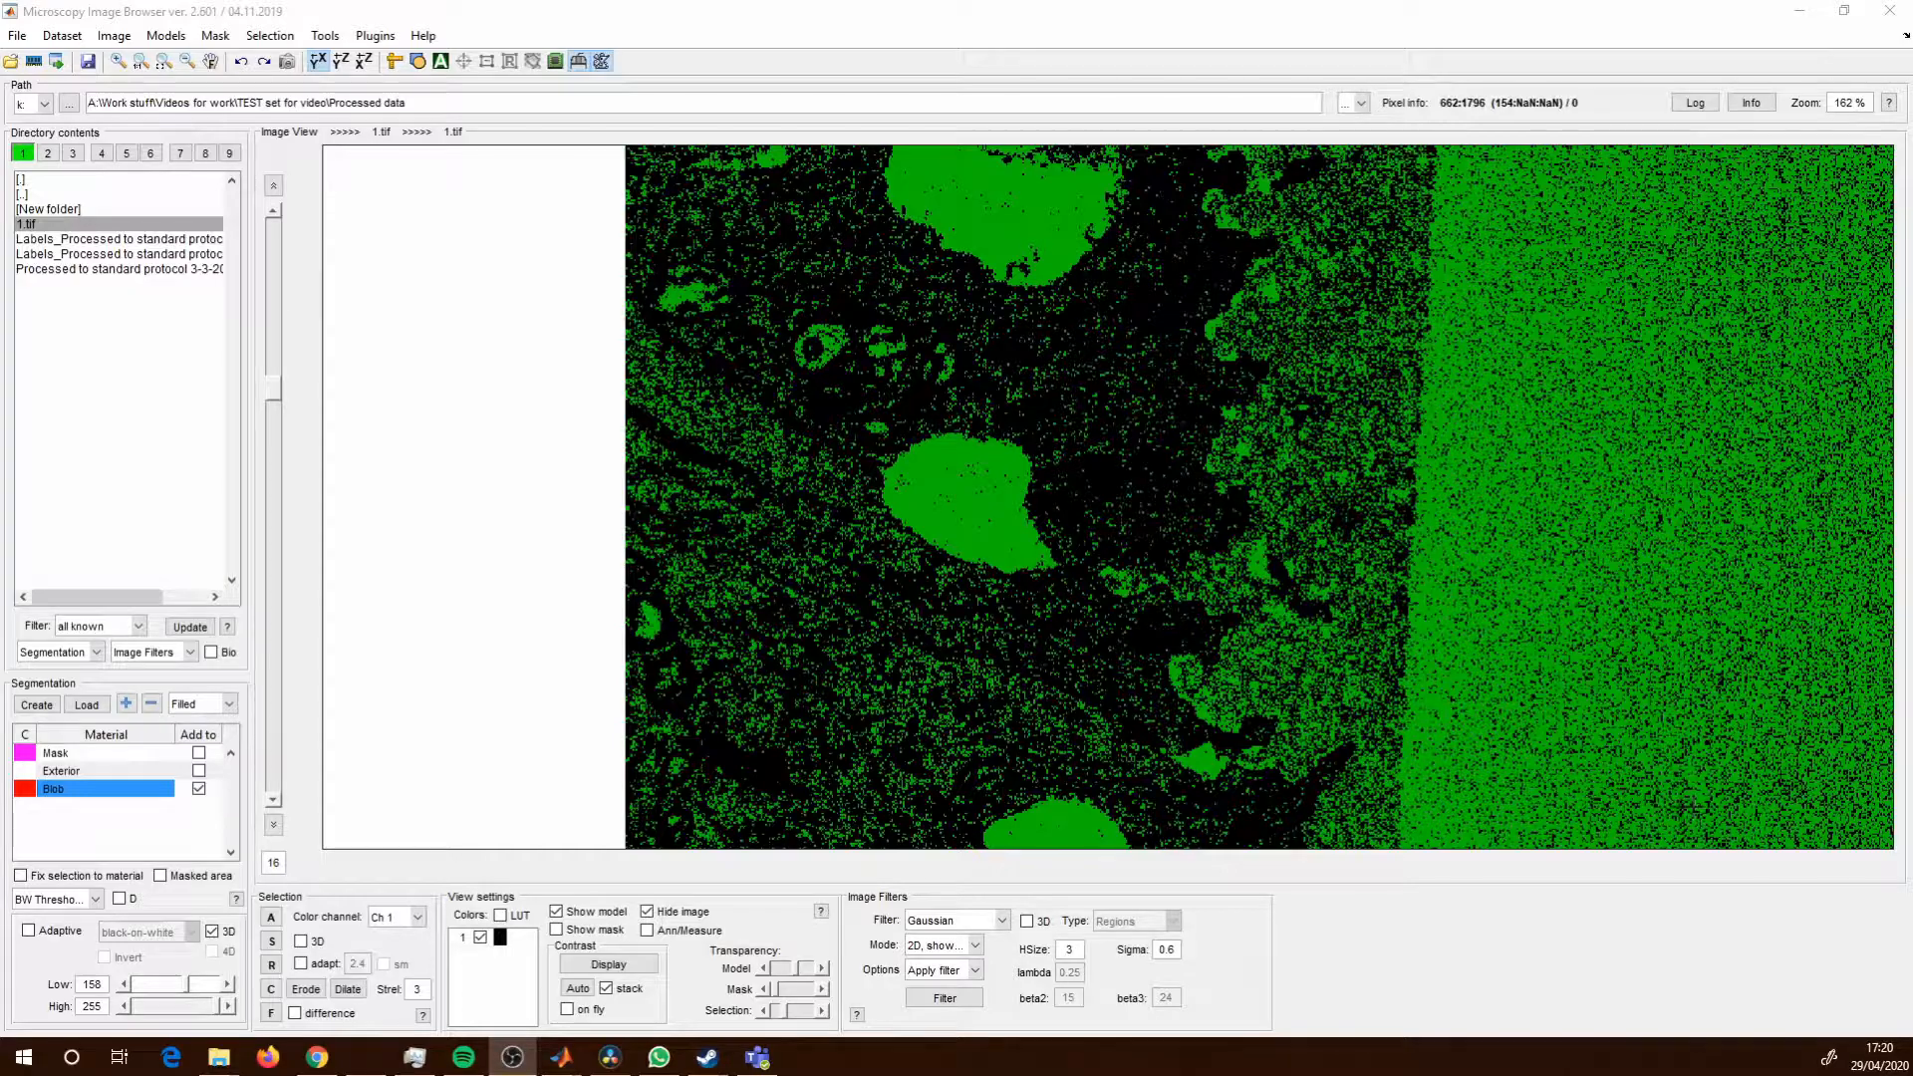
Switch to the Brush tool, clear the selection on all slices, and show the image again.
click(70, 902)
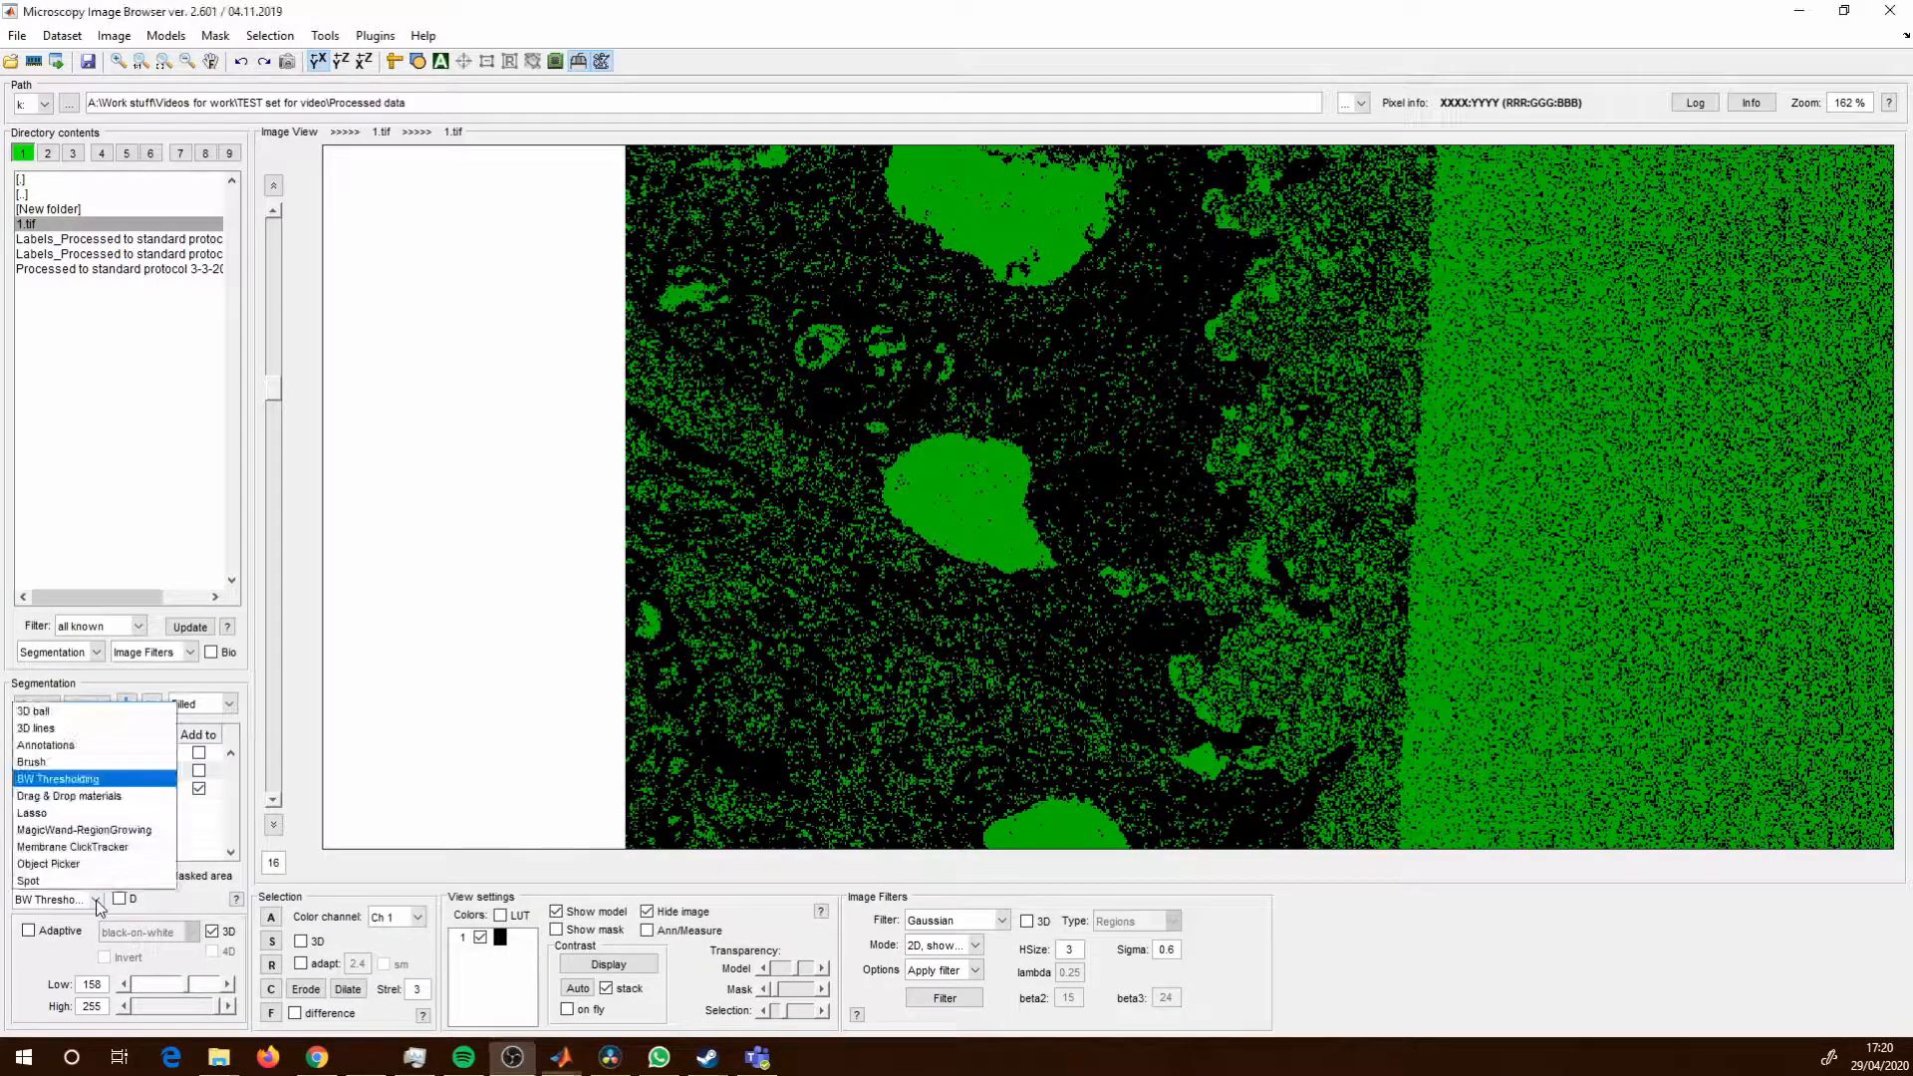
click(63, 764)
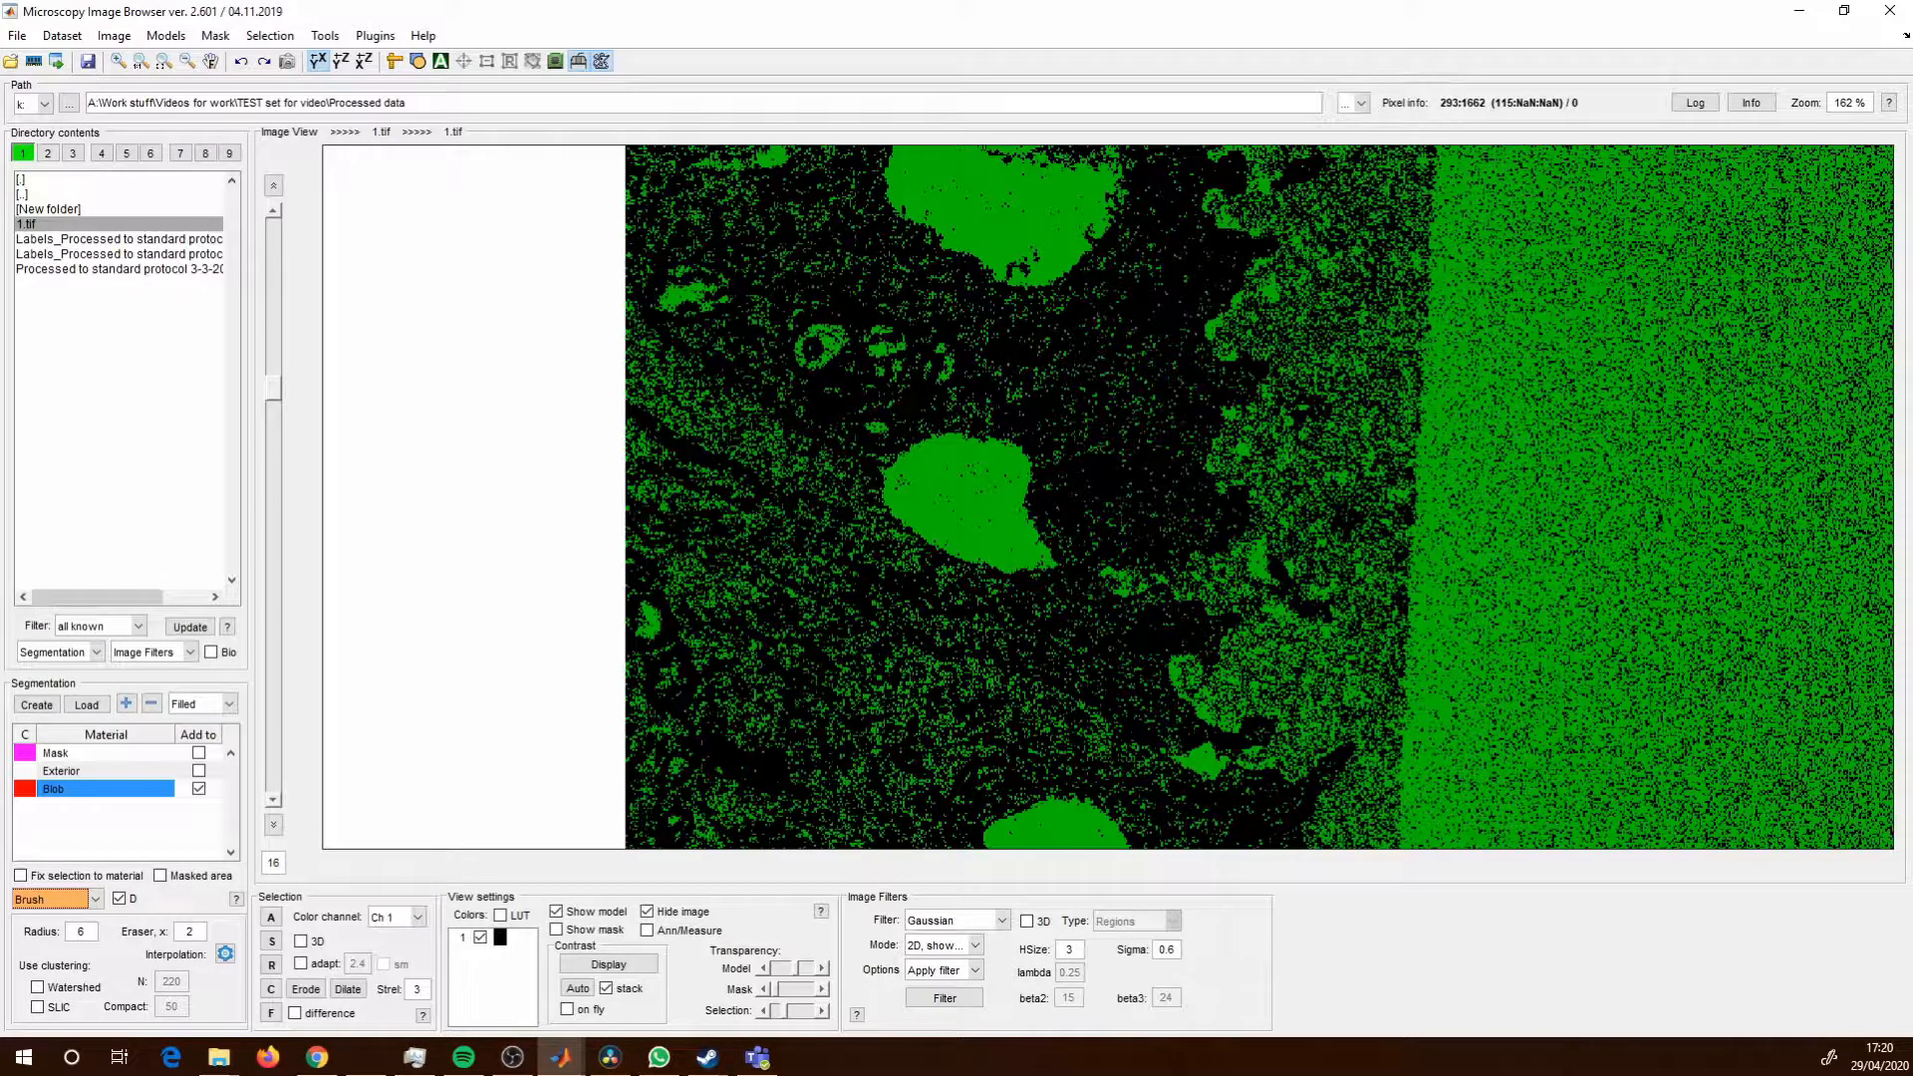
scroll(981, 566, down, 2)
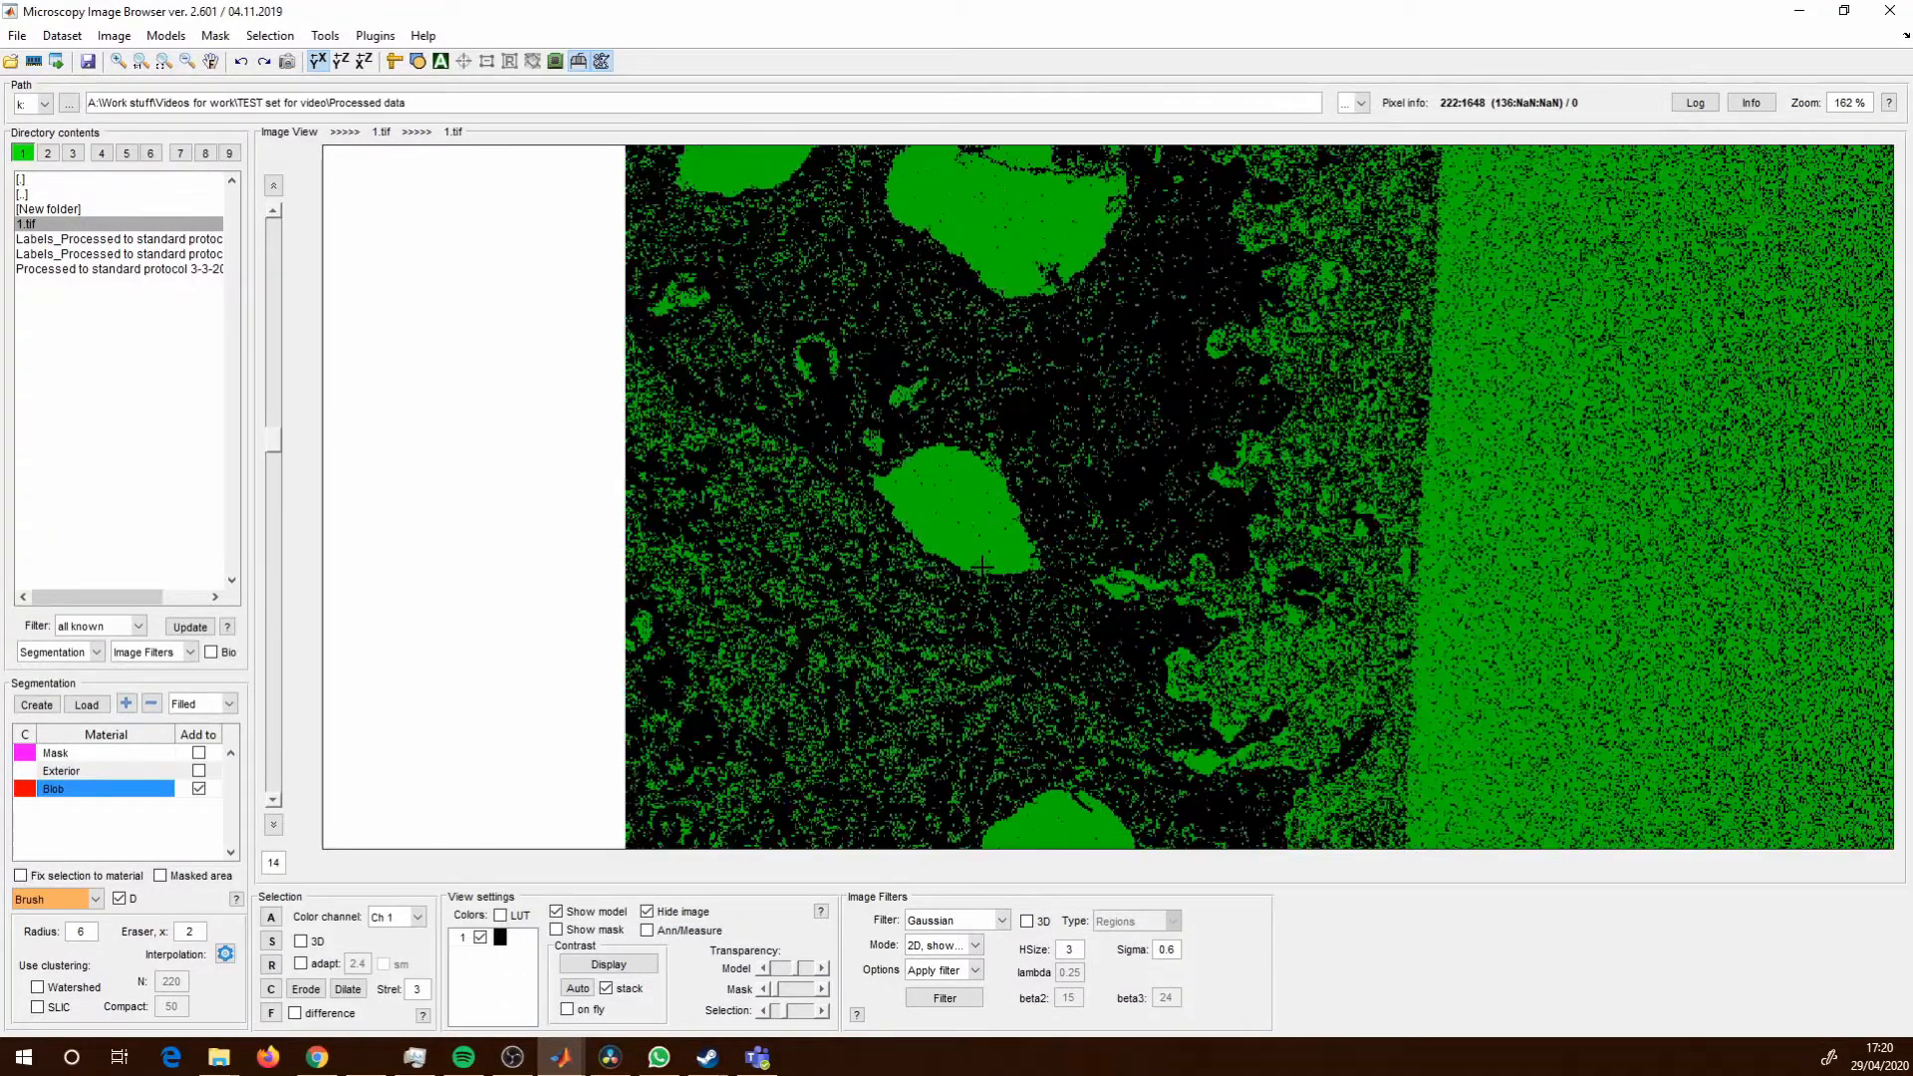
scroll(982, 566, down, 6)
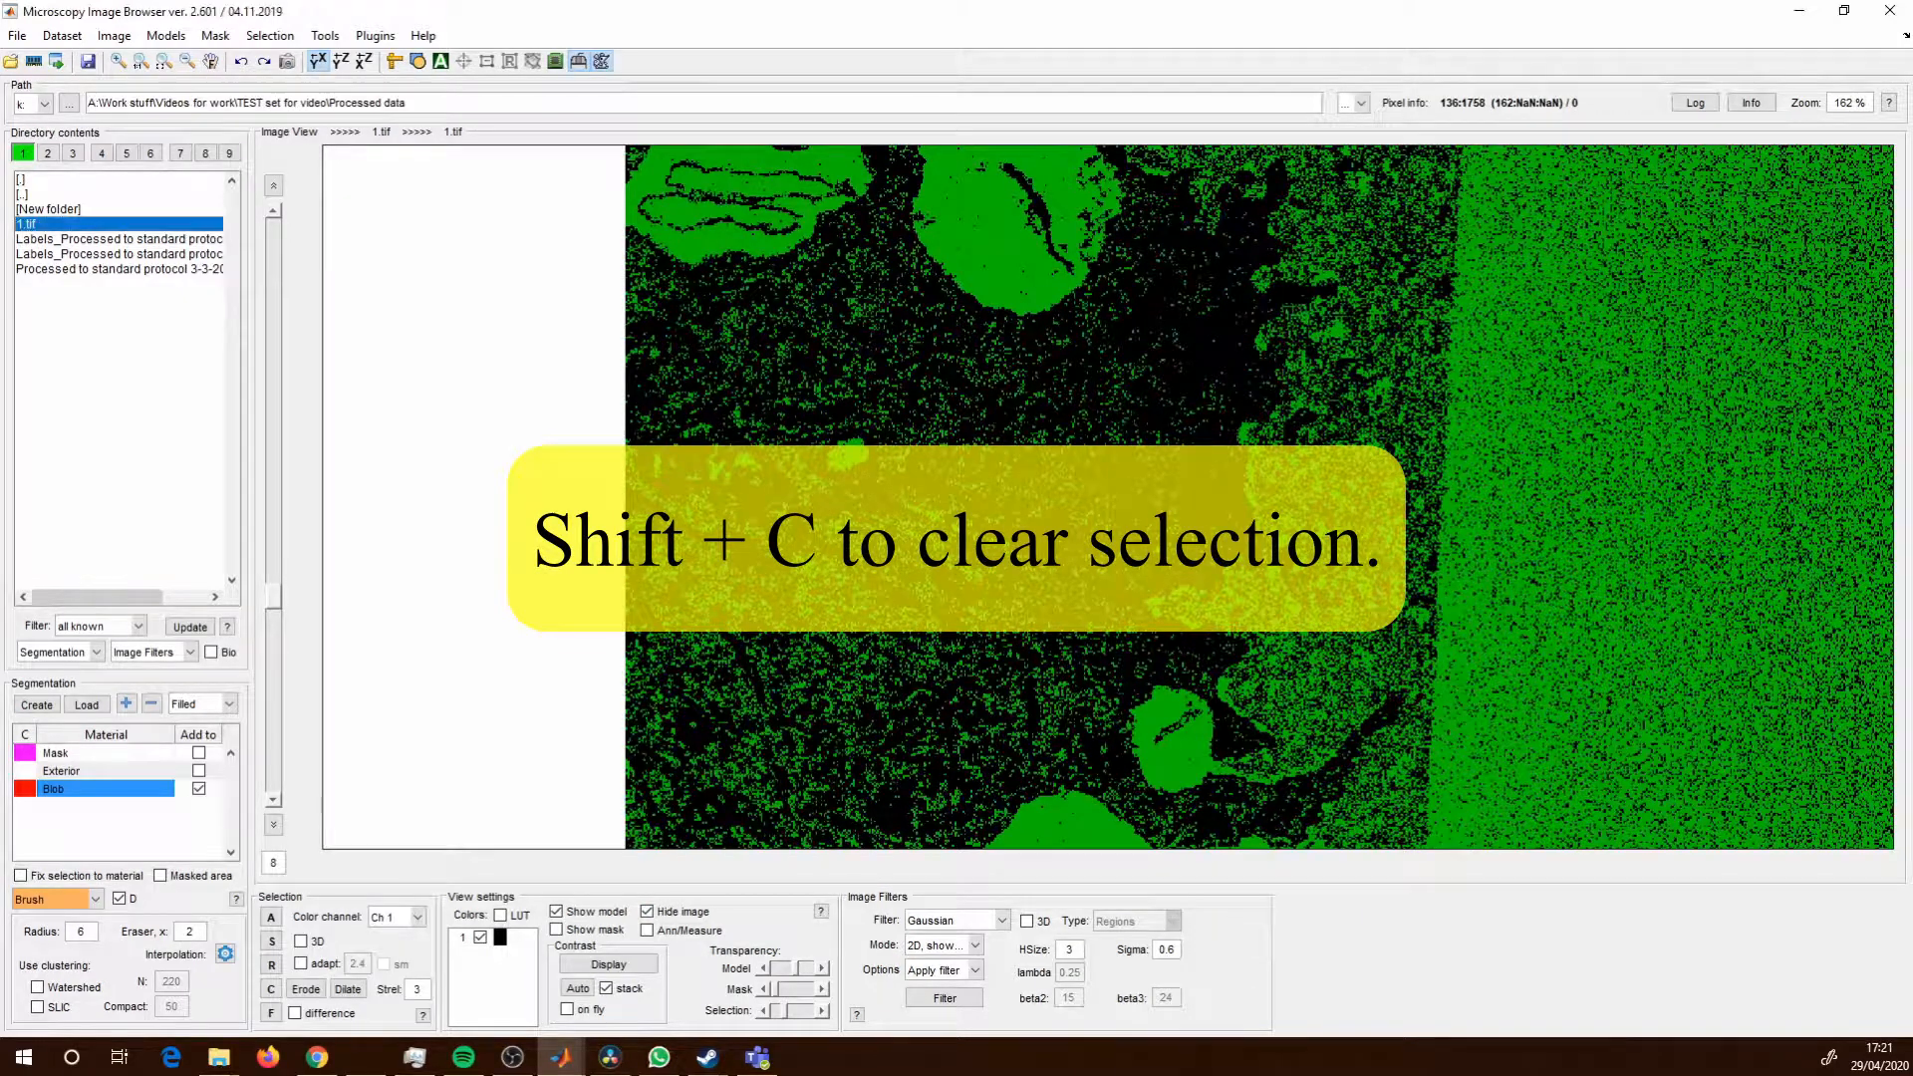
key(shift+c)
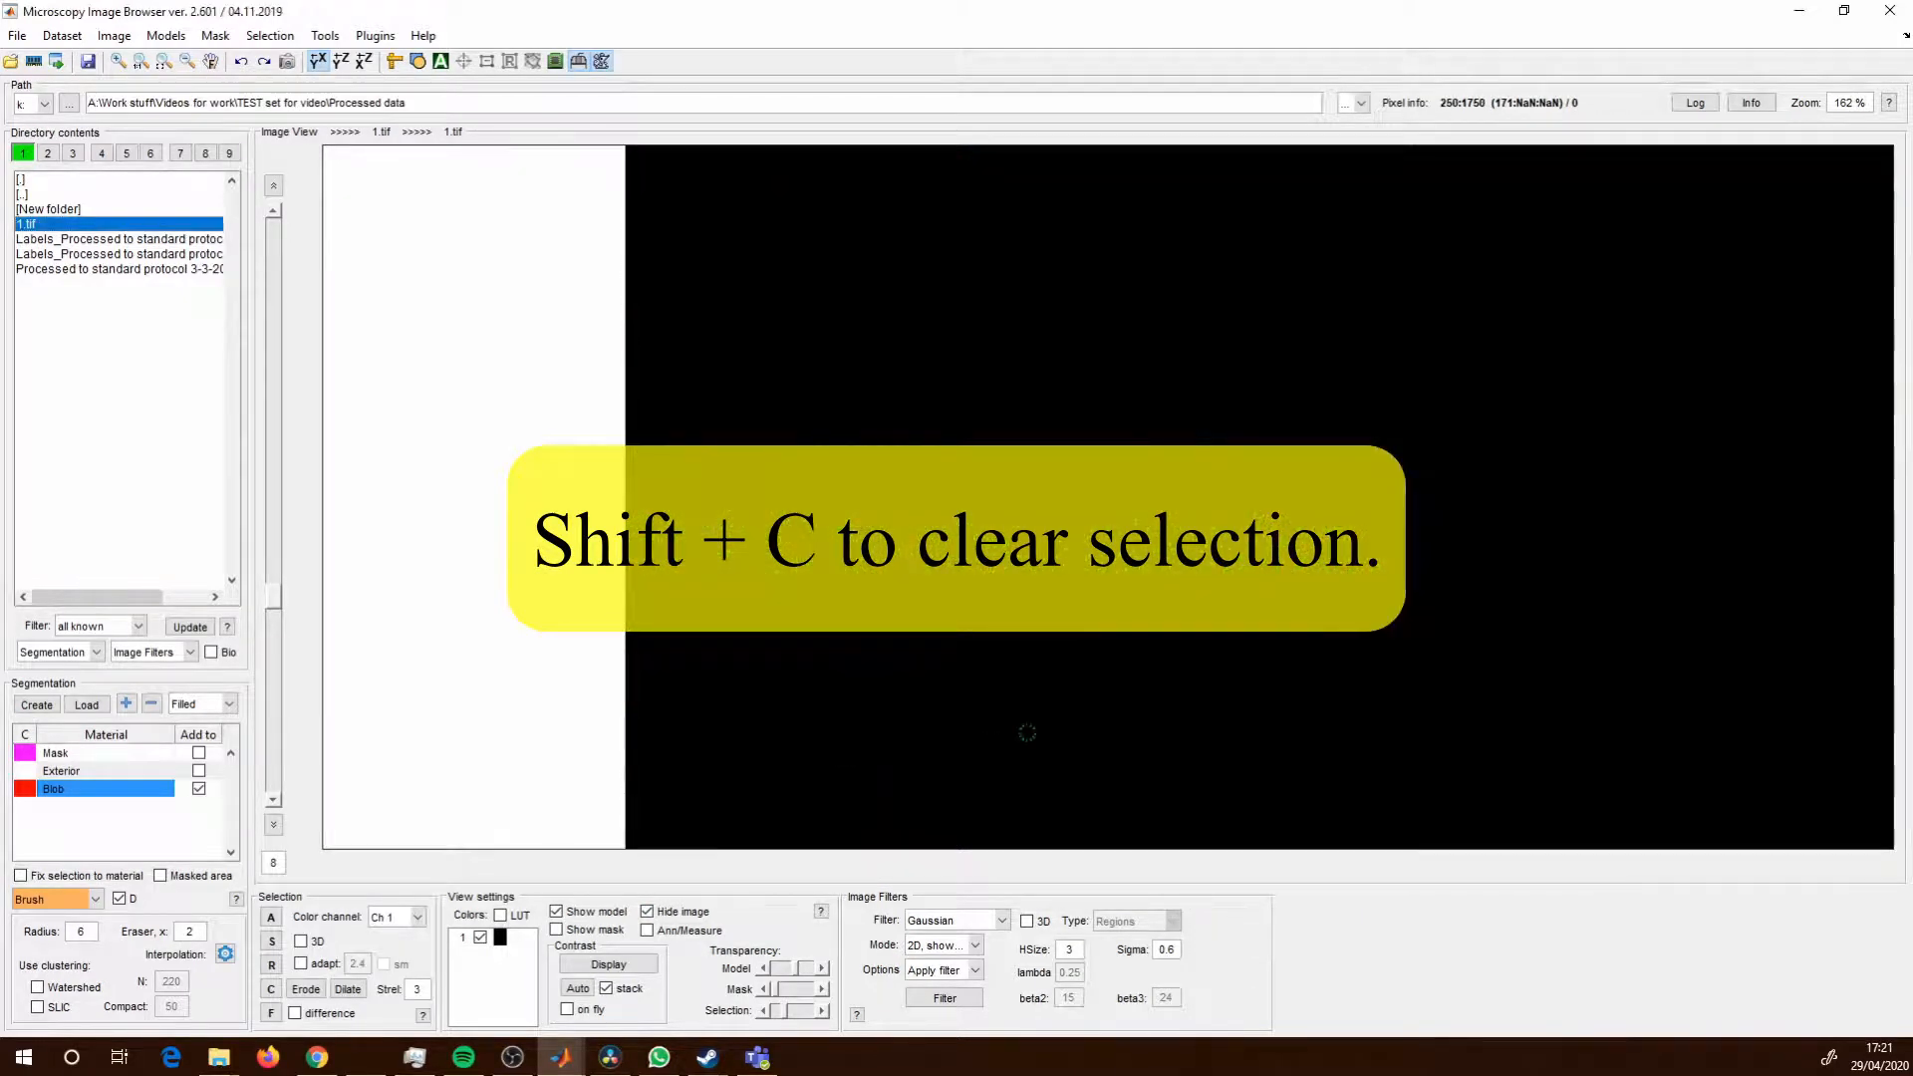
click(648, 912)
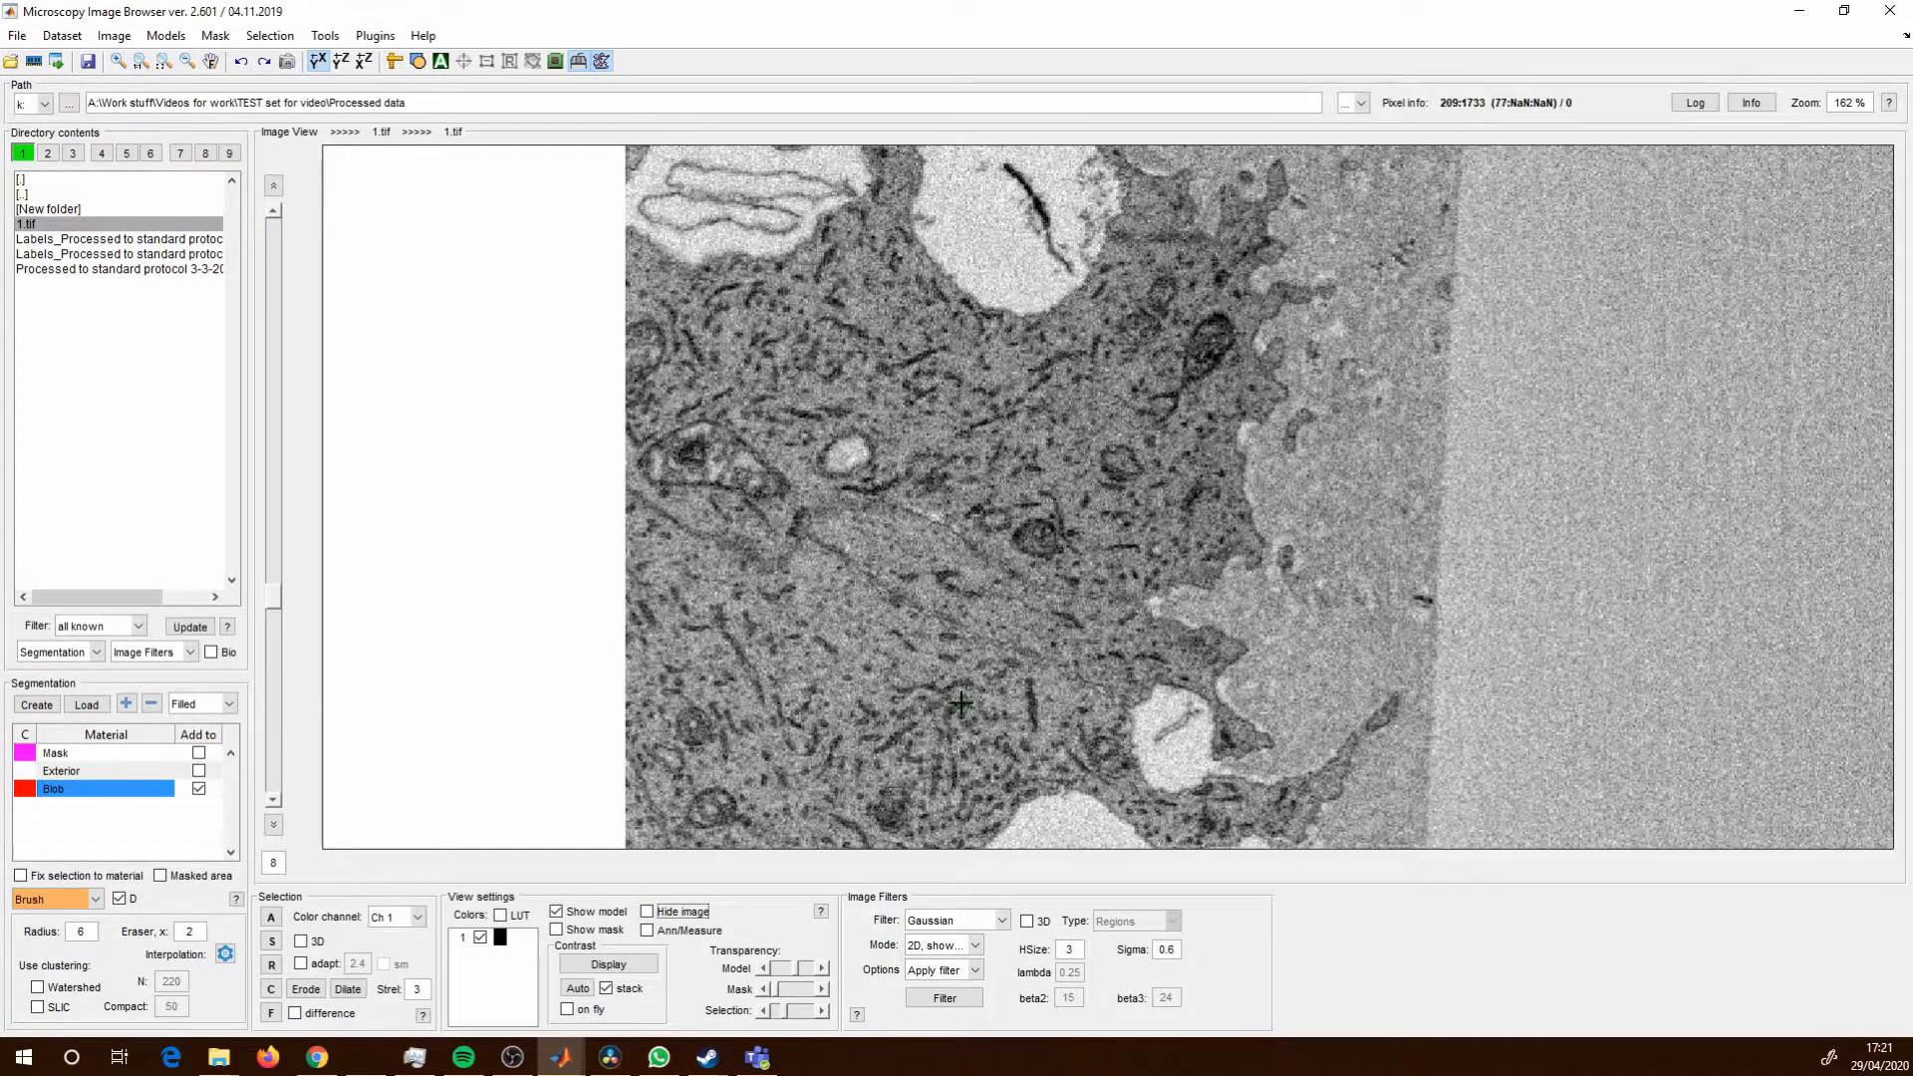
Outline the white vesicle near the middle of the view loosely with the brush on slices 8 and 10.
scroll(961, 698, down, 1)
scroll(1008, 538, up, 1)
mouse_move(997, 518)
mouse_down()
mouse_move(960, 476)
mouse_move(889, 467)
mouse_move(853, 528)
mouse_move(966, 565)
mouse_move(1004, 519)
mouse_up()
scroll(1026, 561, down, 1)
scroll(1026, 560, up, 1)
scroll(1011, 553, down, 2)
mouse_move(949, 462)
mouse_down()
mouse_move(859, 496)
mouse_move(941, 568)
mouse_move(1016, 546)
mouse_move(947, 456)
mouse_up()
scroll(1006, 513, down, 2)
scroll(1007, 513, down, 1)
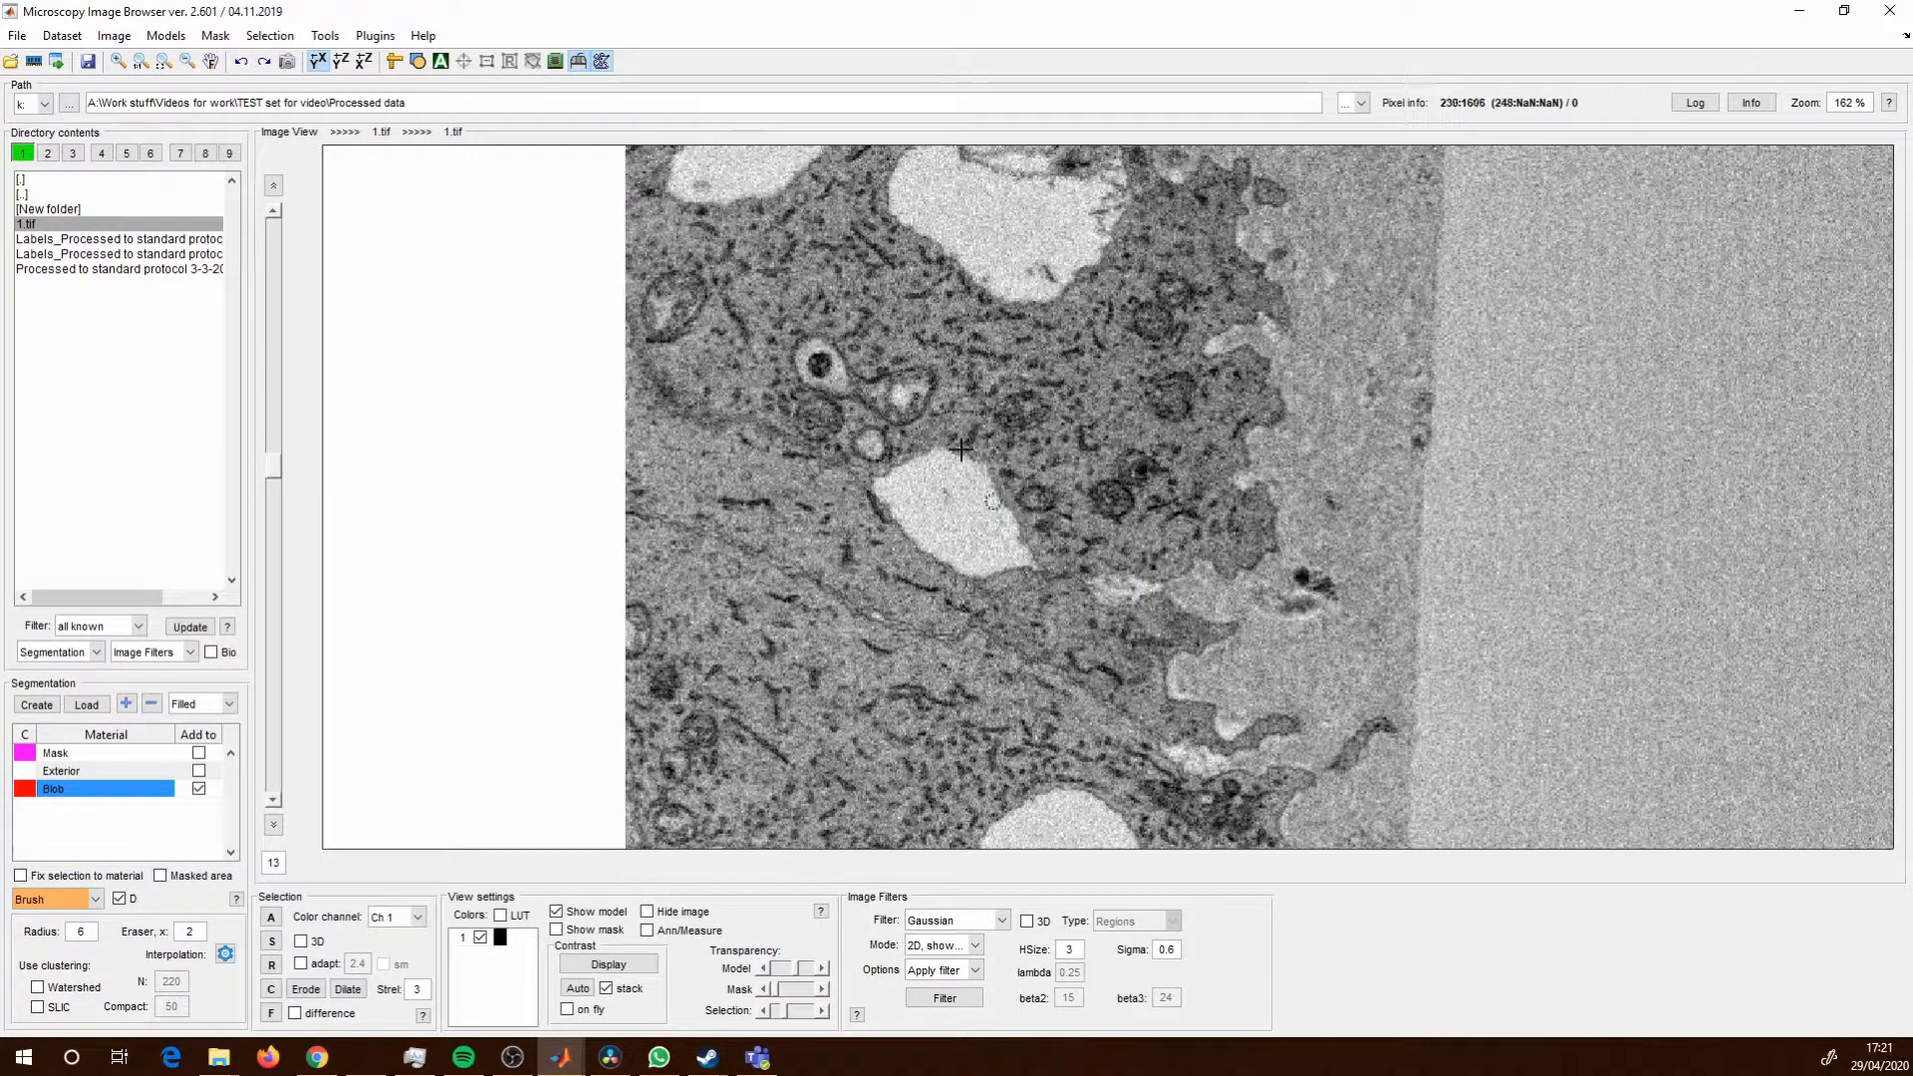
Continue brushing loose outlines around the same vesicle on slices 13, 20 and 22.
mouse_move(956, 435)
mouse_down()
mouse_move(853, 492)
mouse_move(954, 581)
mouse_move(1046, 558)
mouse_move(951, 438)
mouse_move(959, 416)
mouse_move(859, 500)
mouse_move(1002, 586)
mouse_move(1073, 554)
mouse_move(1023, 420)
mouse_move(908, 412)
mouse_move(878, 470)
mouse_move(921, 558)
mouse_move(1090, 579)
mouse_move(1037, 413)
mouse_move(1073, 483)
mouse_move(1009, 359)
mouse_move(926, 389)
mouse_move(1008, 409)
mouse_up()
scroll(997, 473, down, 3)
scroll(991, 479, down, 4)
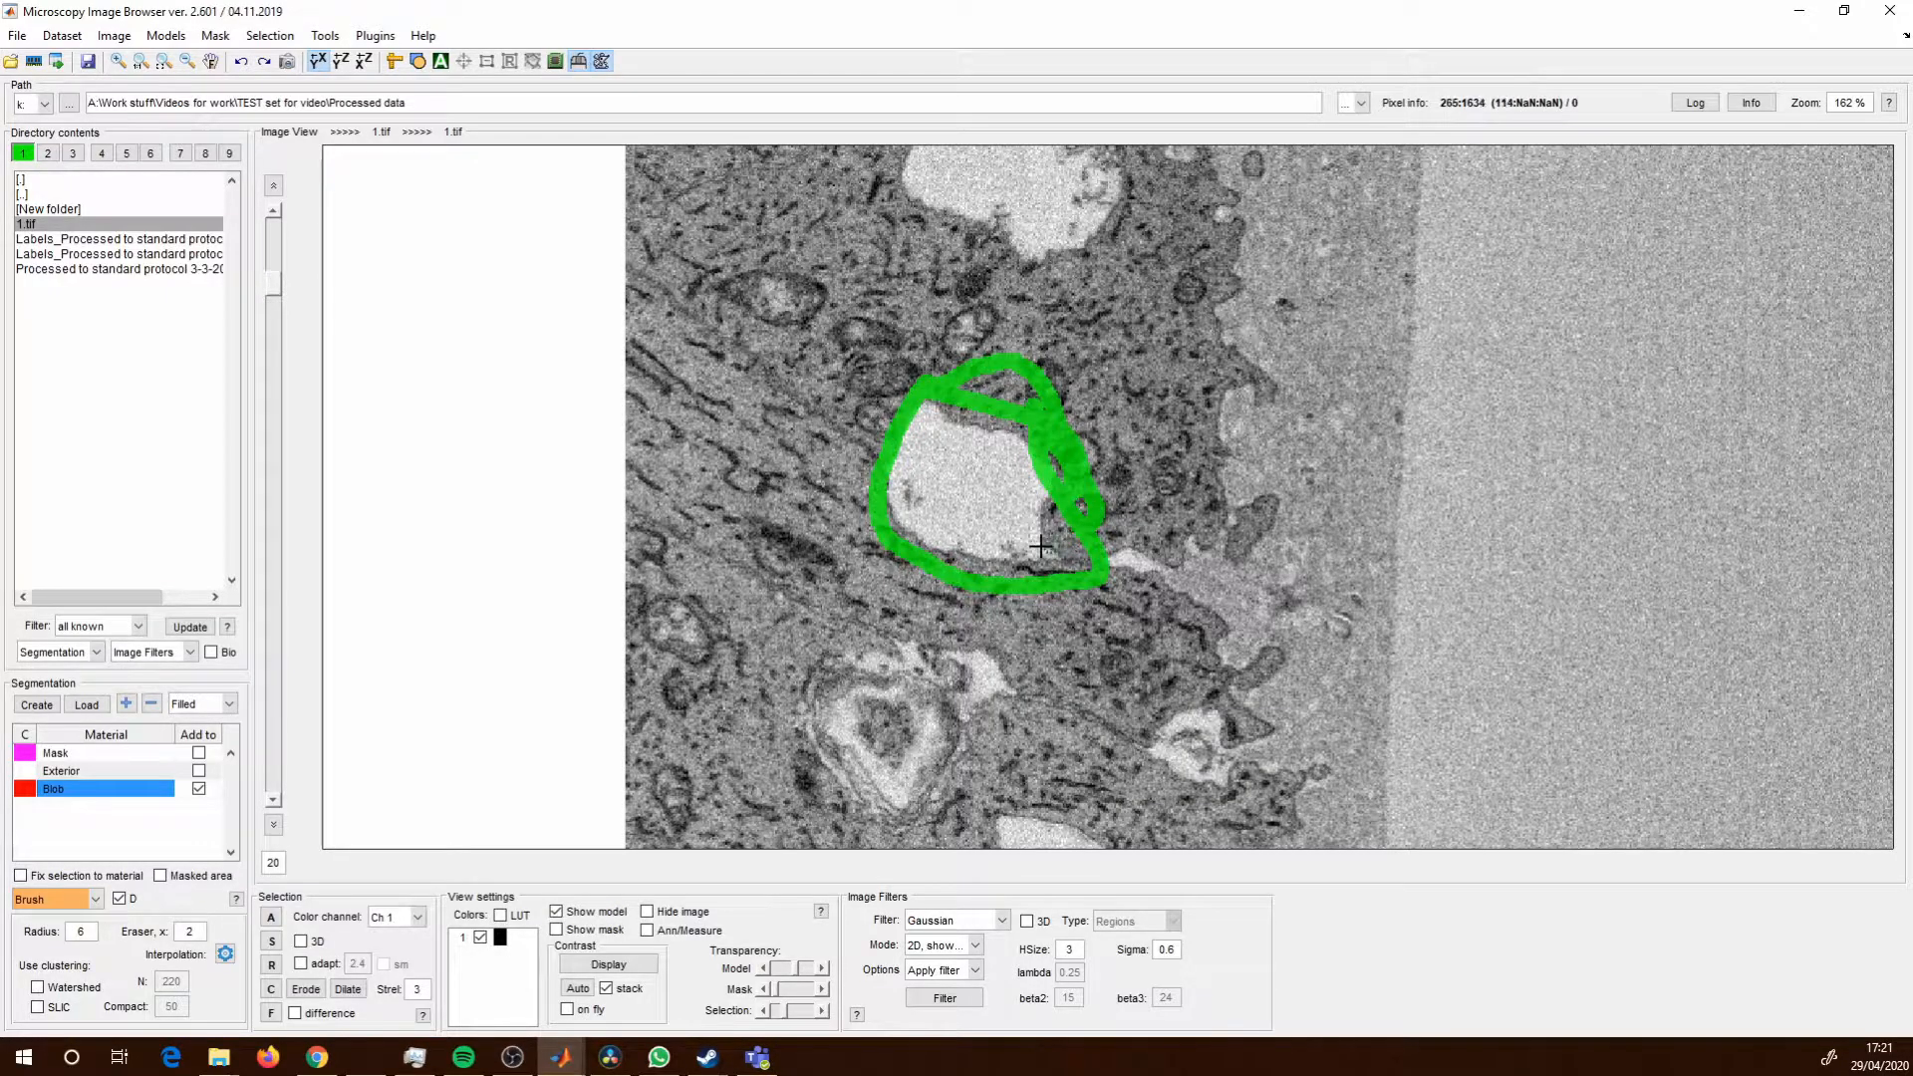
scroll(1021, 510, down, 1)
scroll(1011, 443, down, 1)
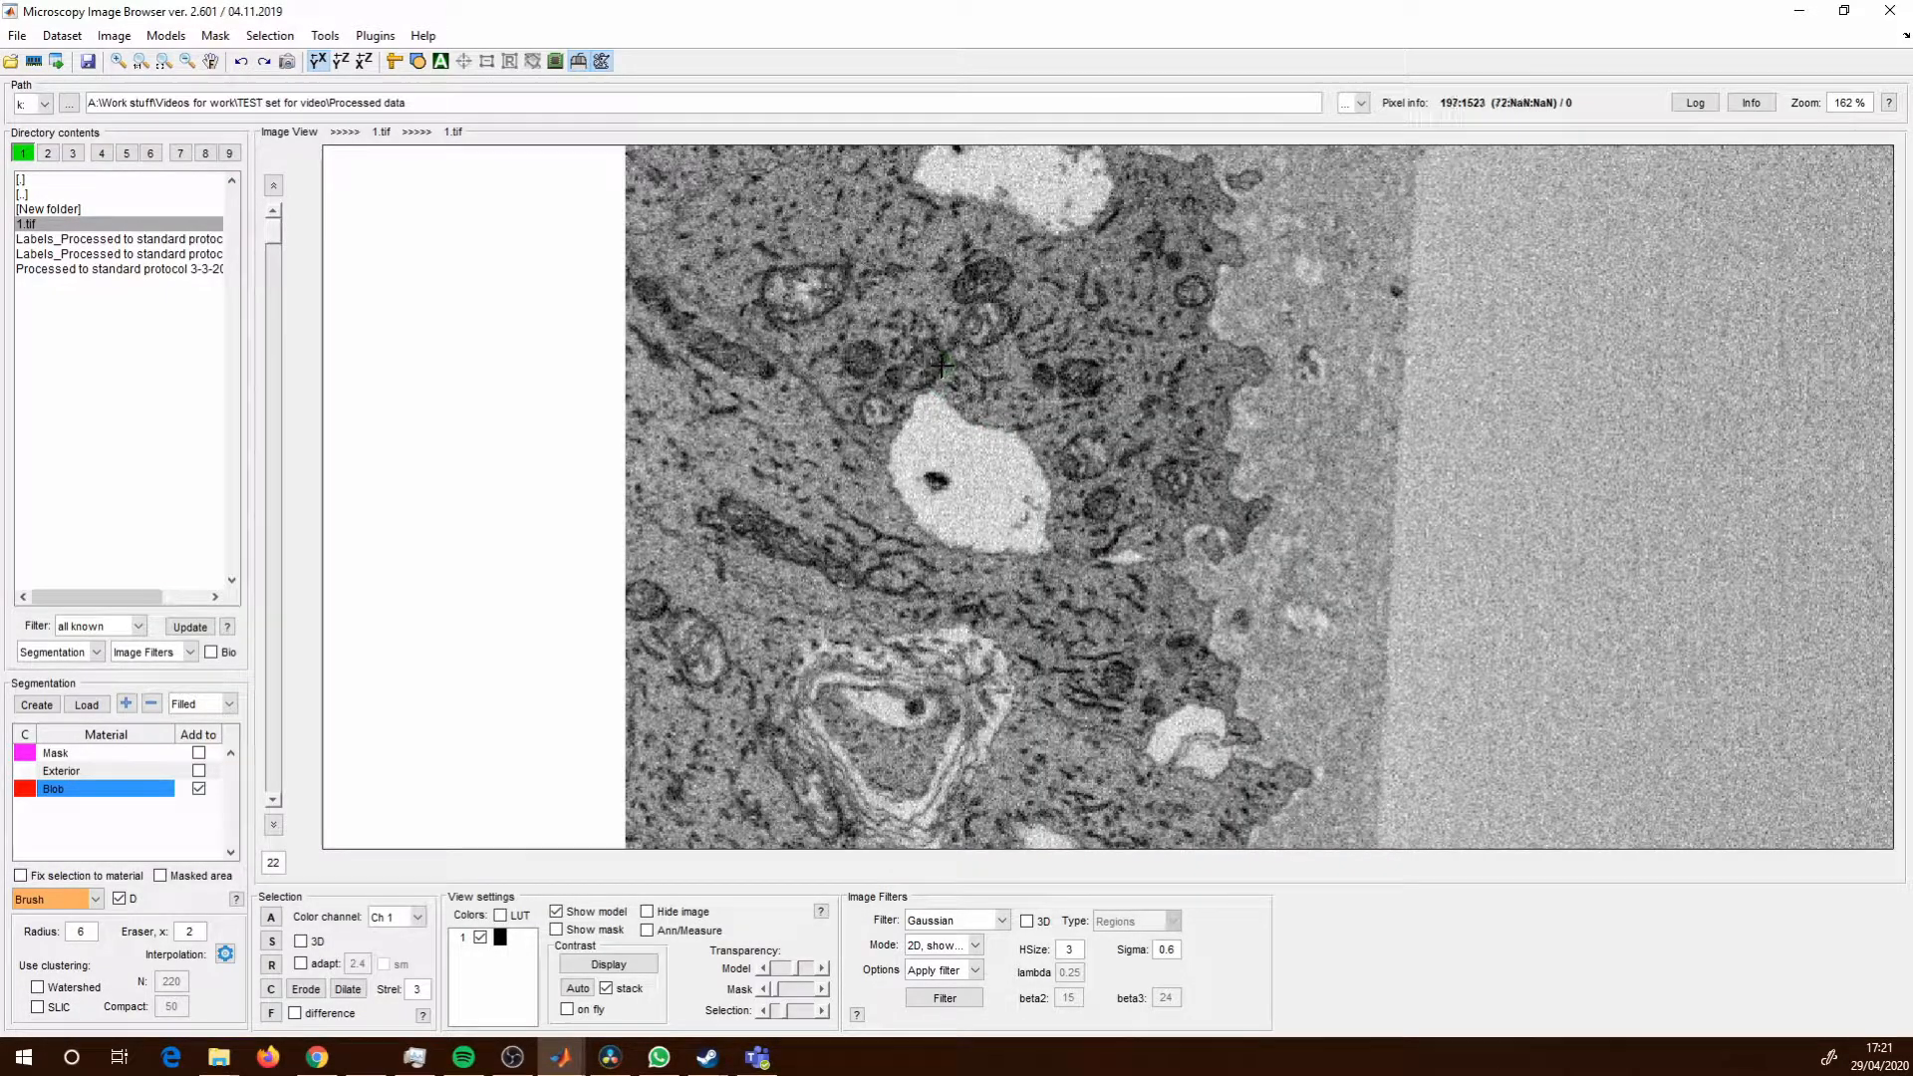
mouse_move(936, 357)
mouse_down()
mouse_move(864, 460)
mouse_move(901, 565)
mouse_move(1084, 575)
mouse_move(1062, 443)
mouse_move(977, 363)
mouse_move(942, 366)
mouse_up()
scroll(987, 378, up, 3)
scroll(996, 389, down, 1)
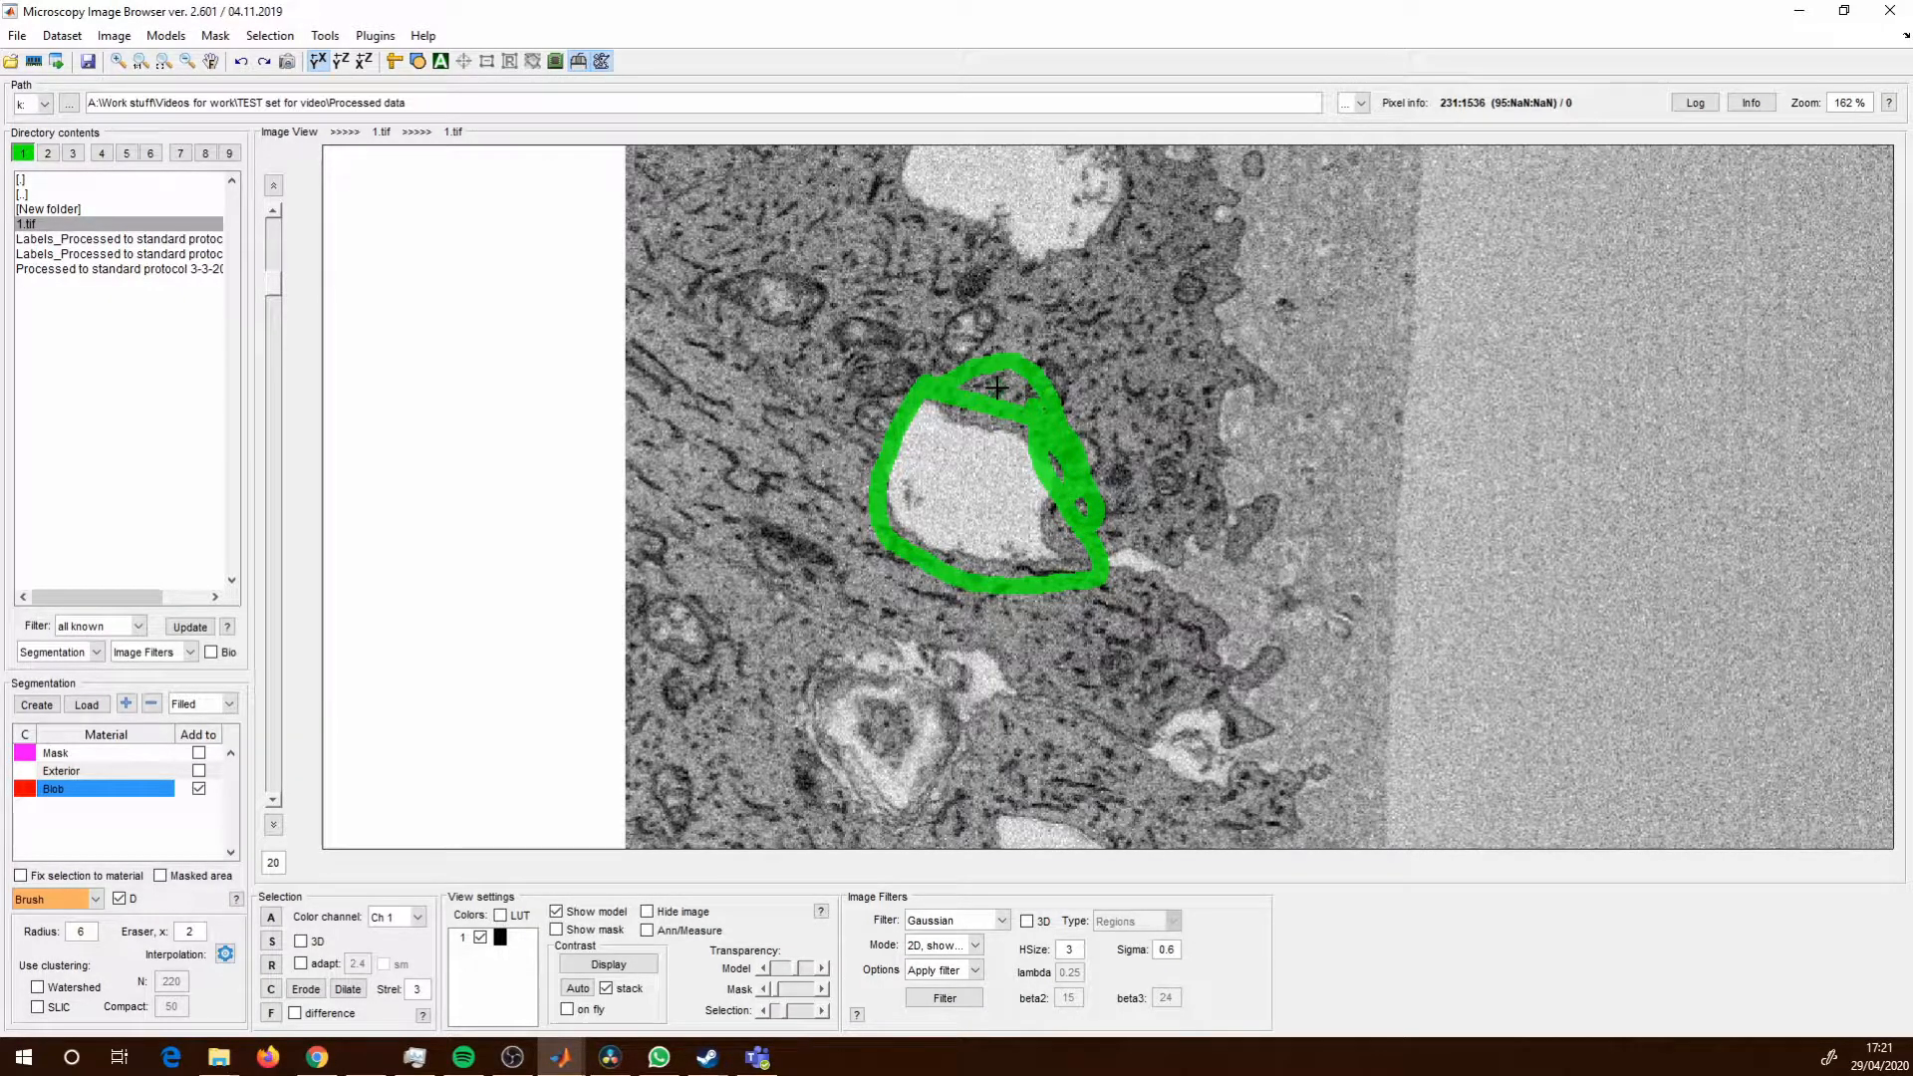
Fill the brushed vesicle outlines on all outlined slices.
key(f)
scroll(994, 388, up, 5)
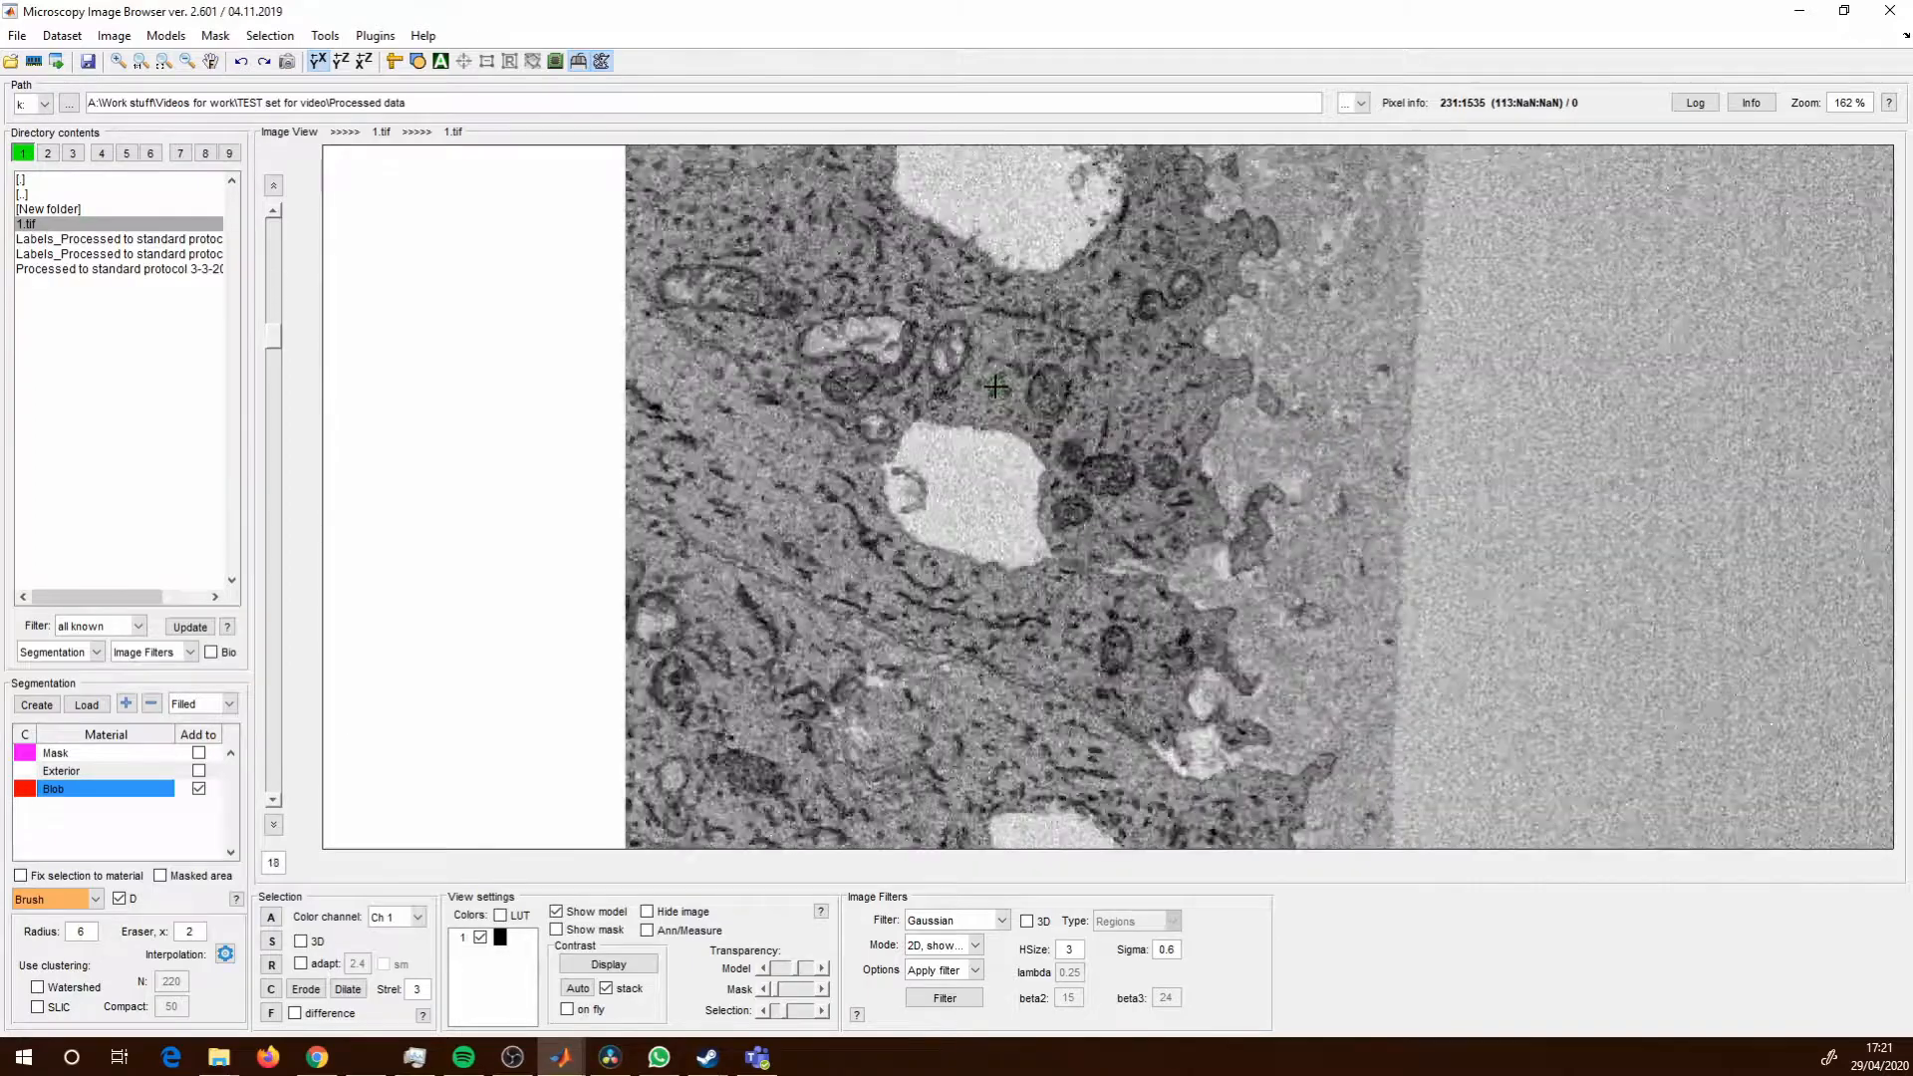
scroll(993, 388, up, 5)
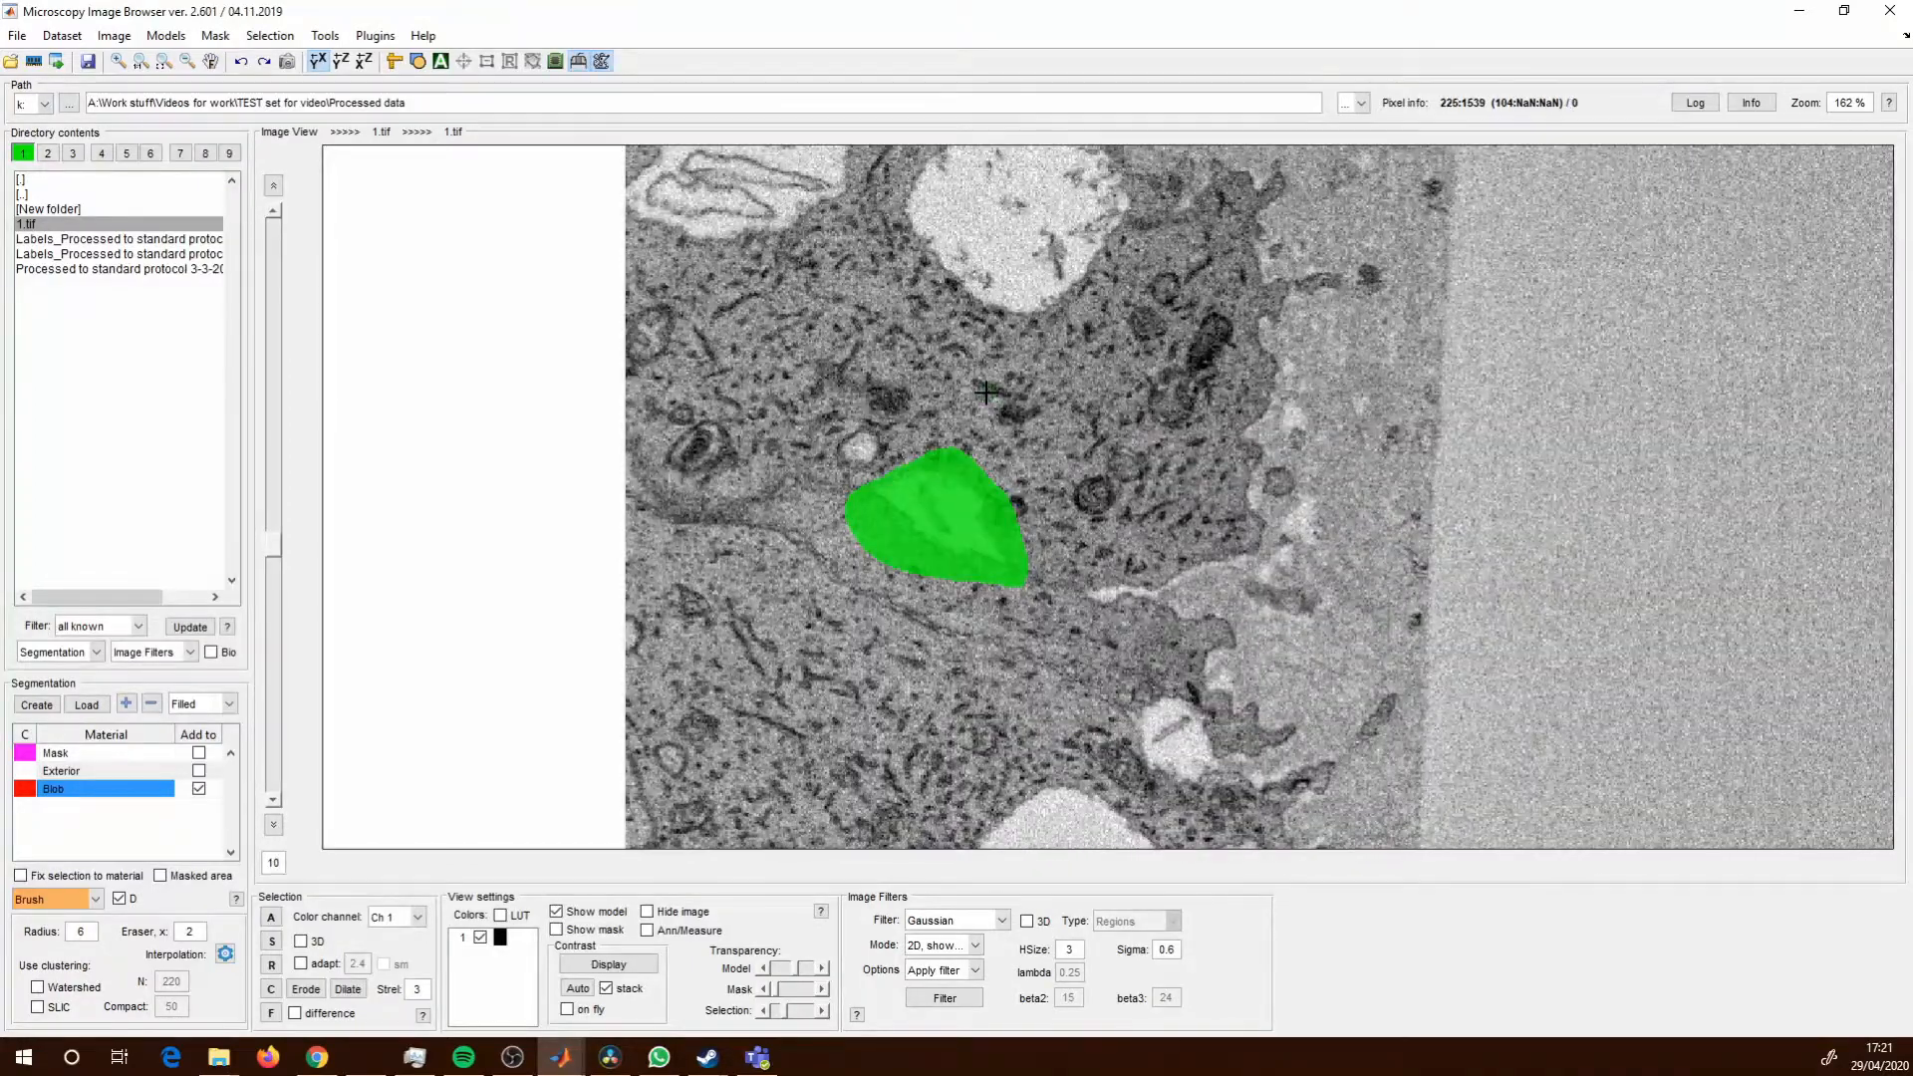
scroll(984, 391, up, 2)
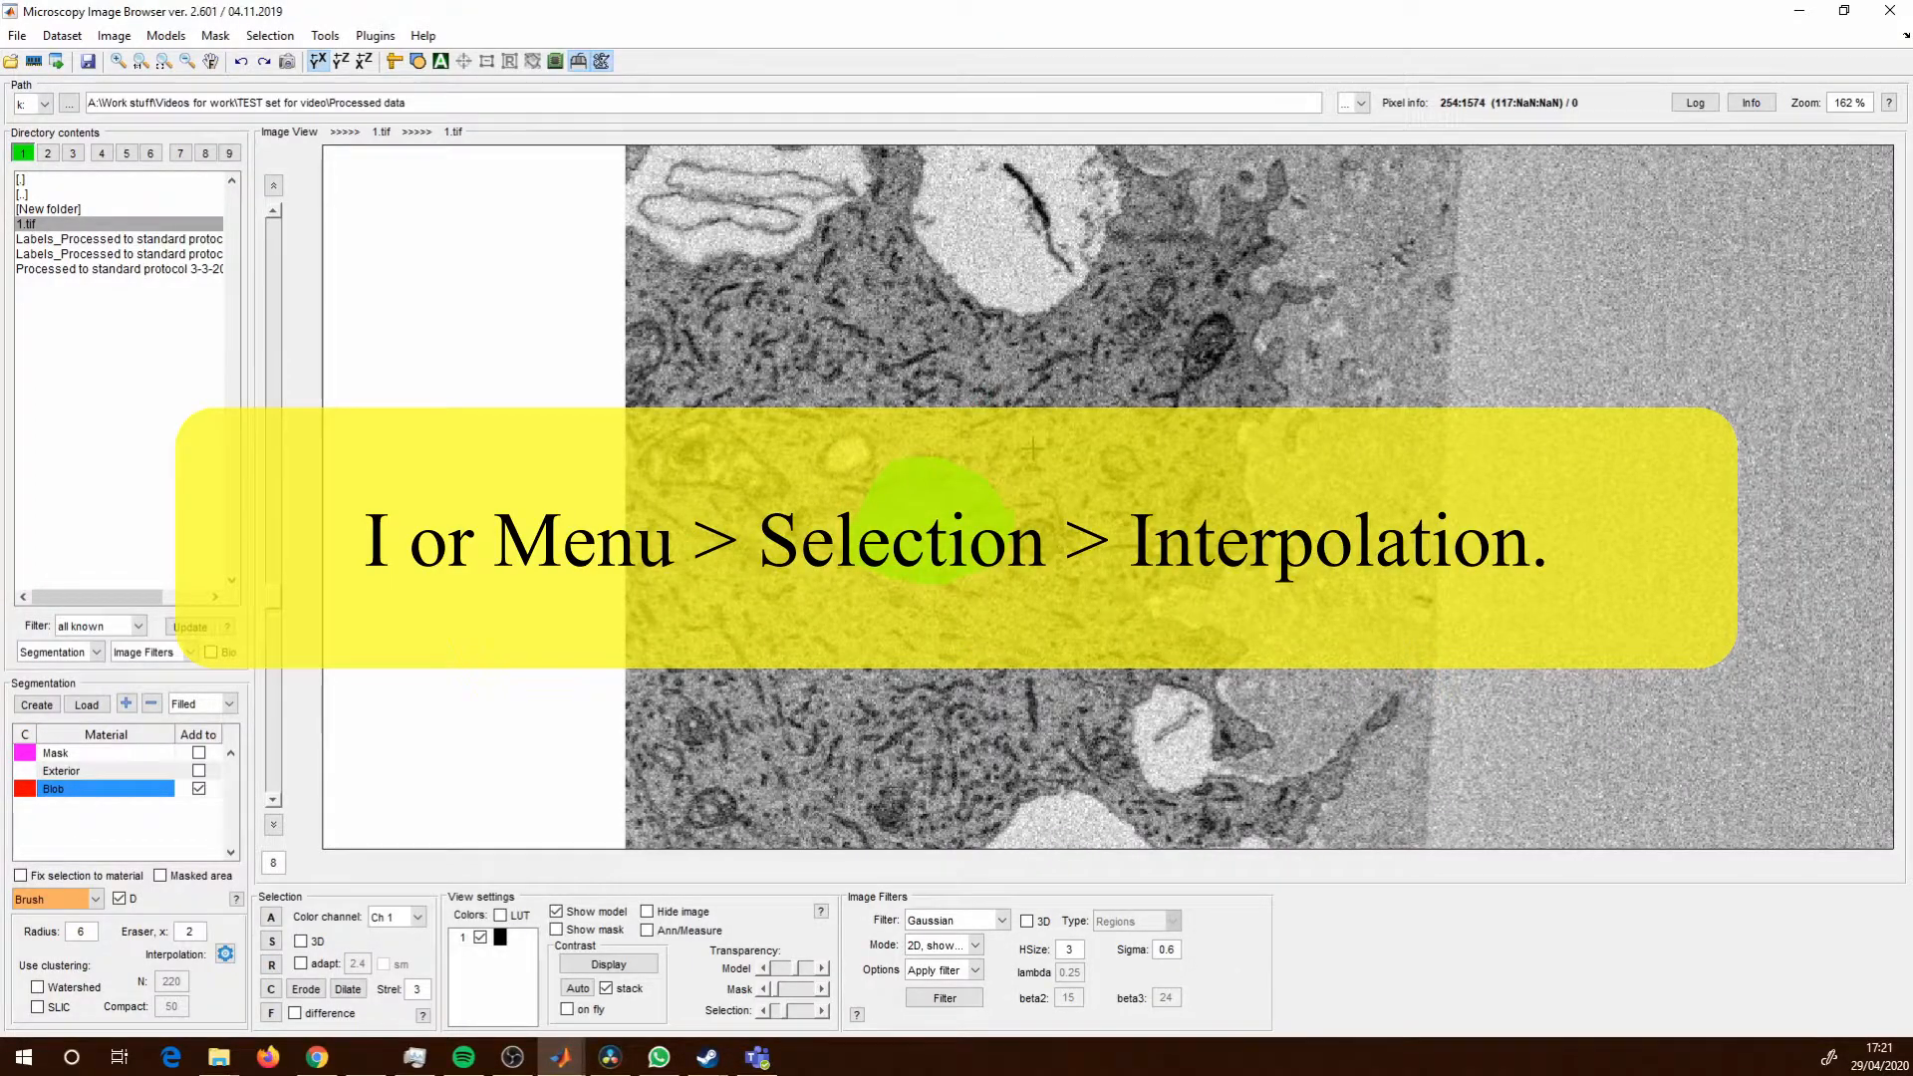
Interpolate the selection between the filled slices and check the vesicle's coverage up to slice 22.
scroll(1022, 448, down, 4)
scroll(1020, 495, up, 3)
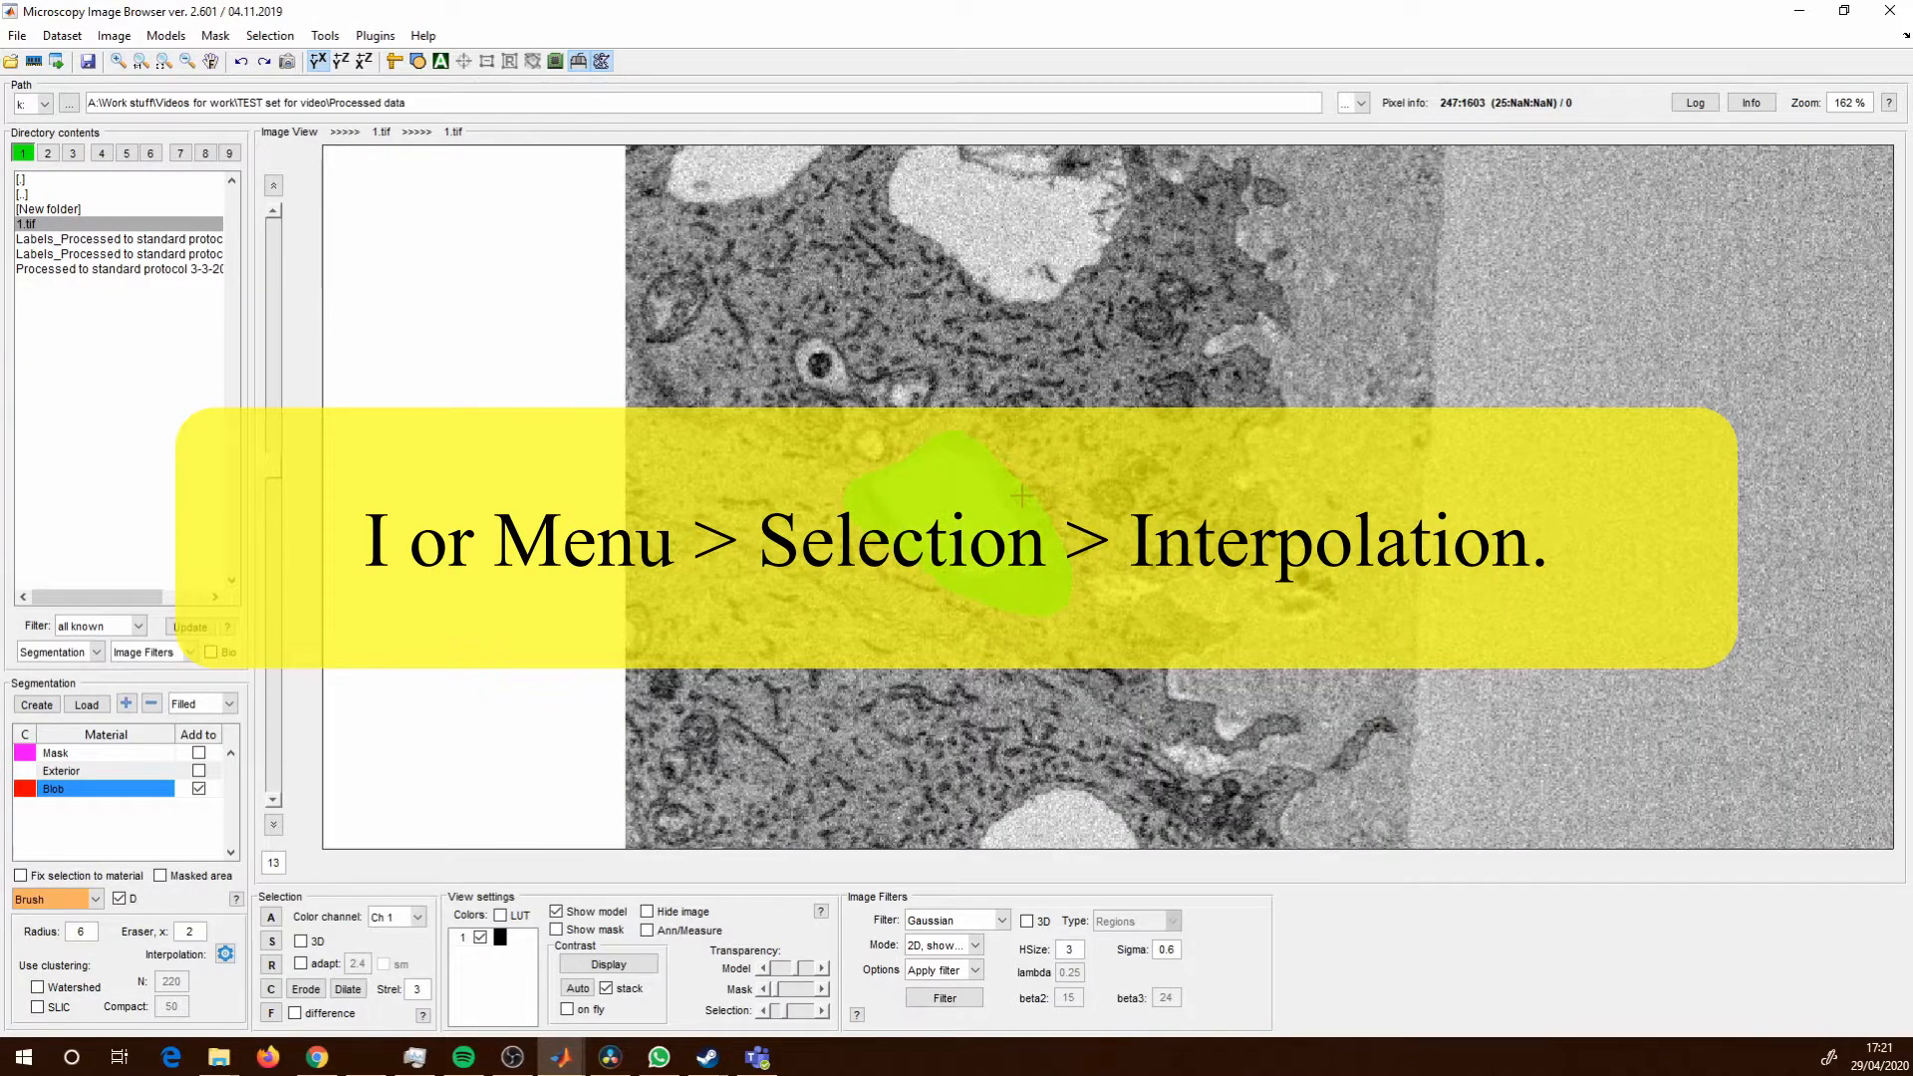
scroll(1024, 498, down, 3)
scroll(1024, 498, down, 10)
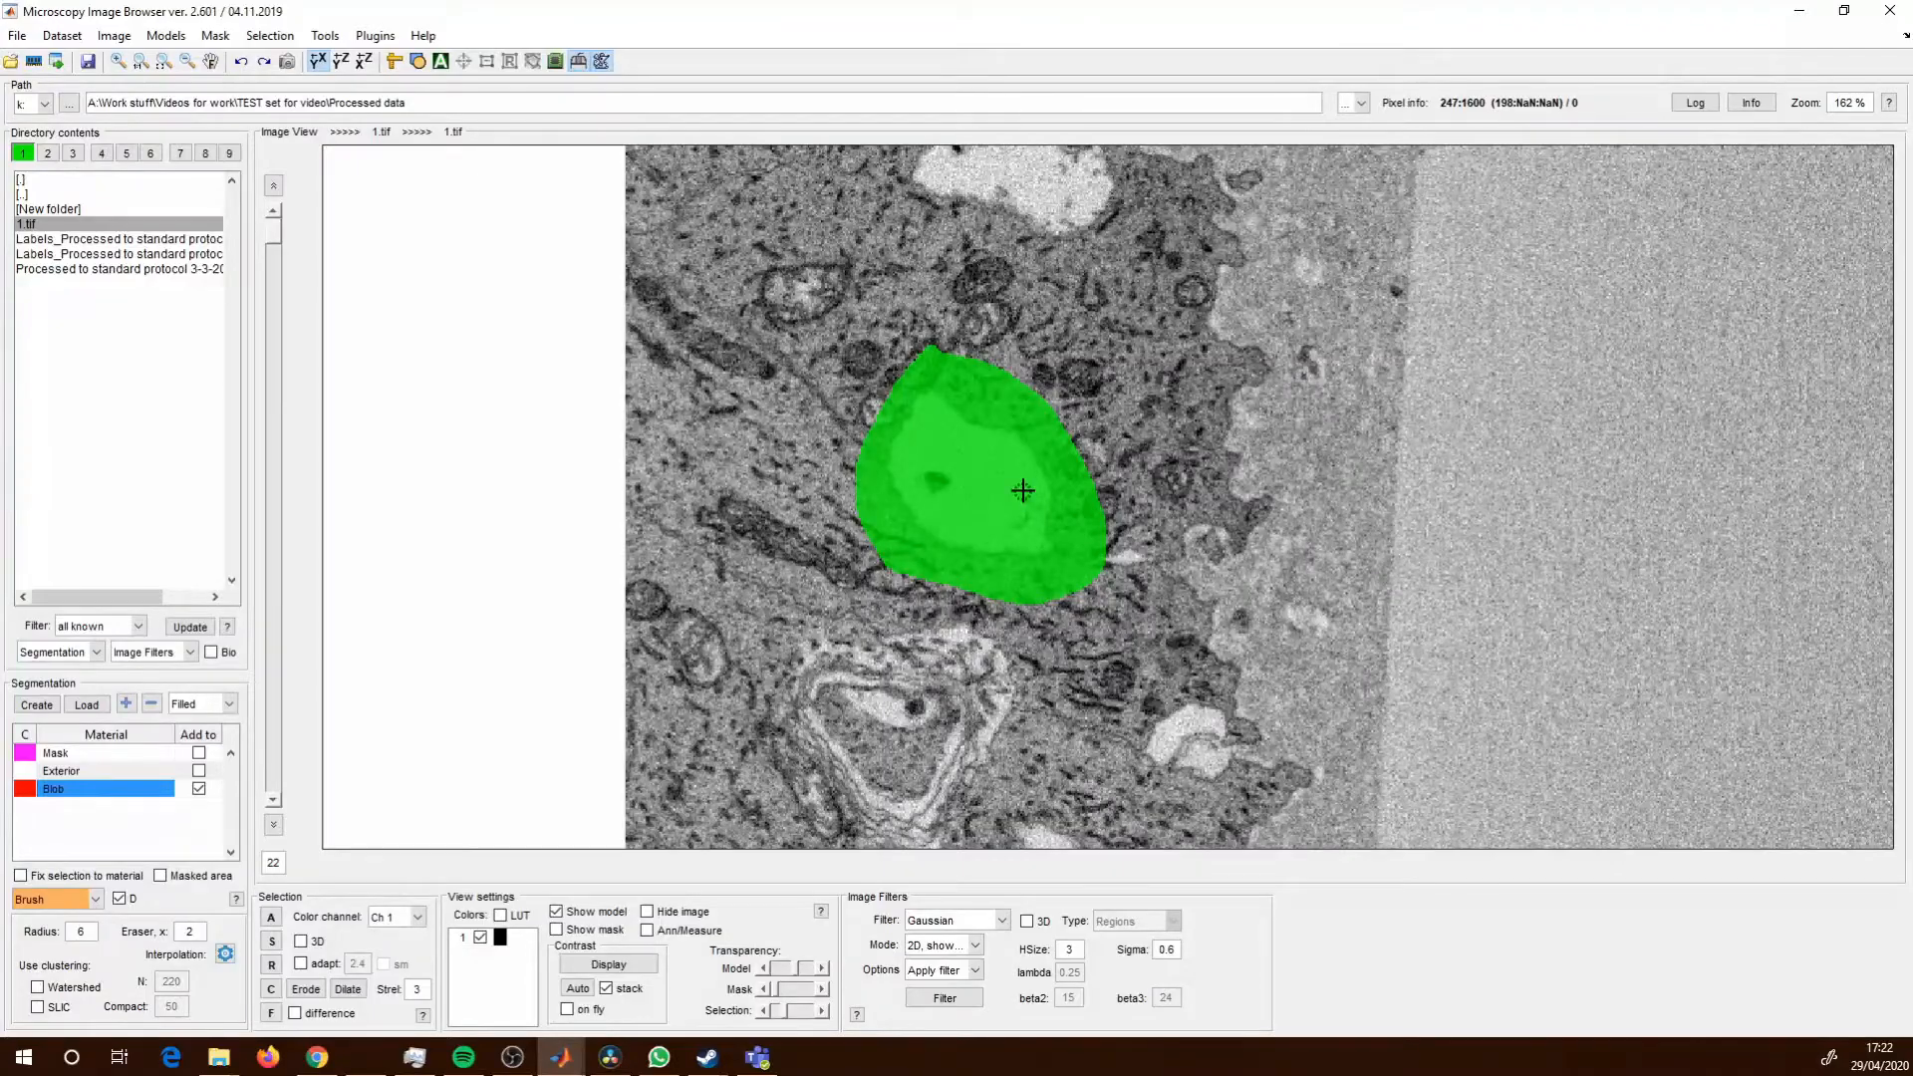
scroll(1023, 491, up, 8)
scroll(1020, 488, up, 8)
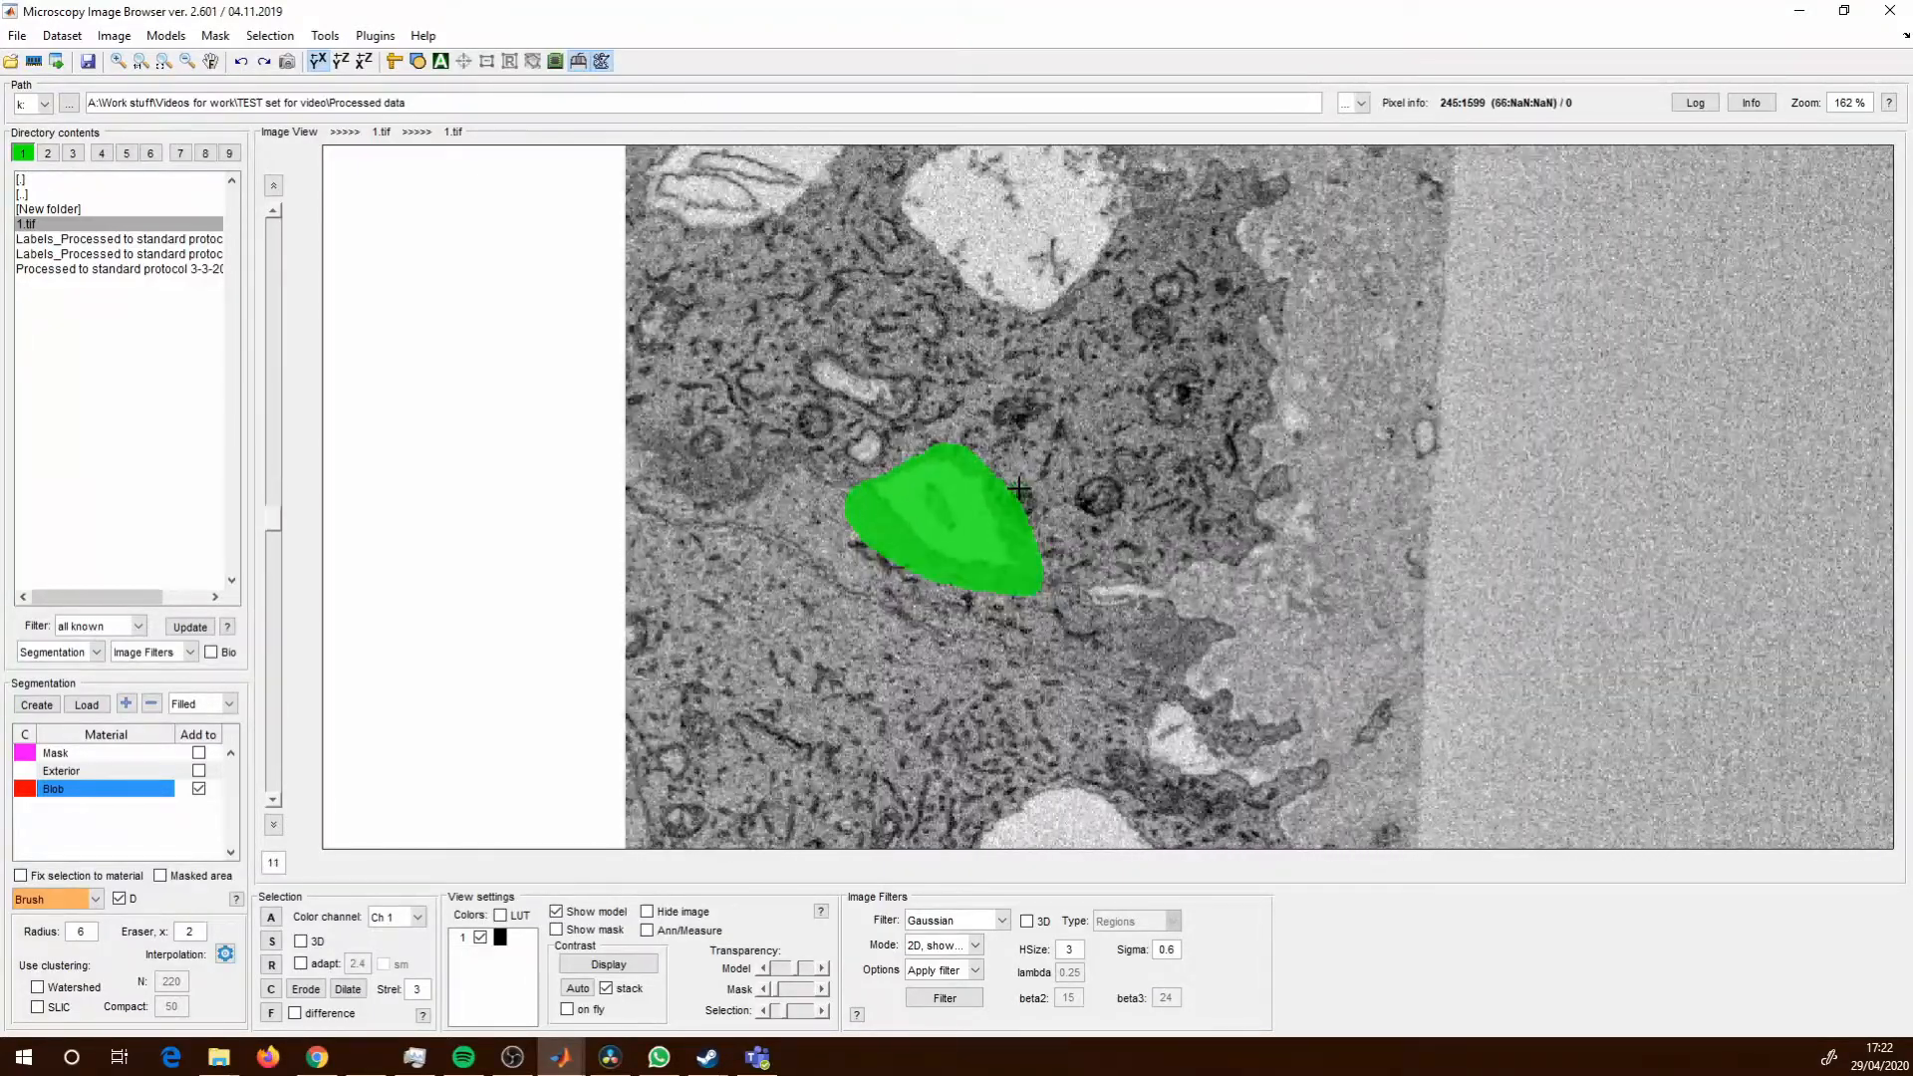
scroll(1014, 489, down, 16)
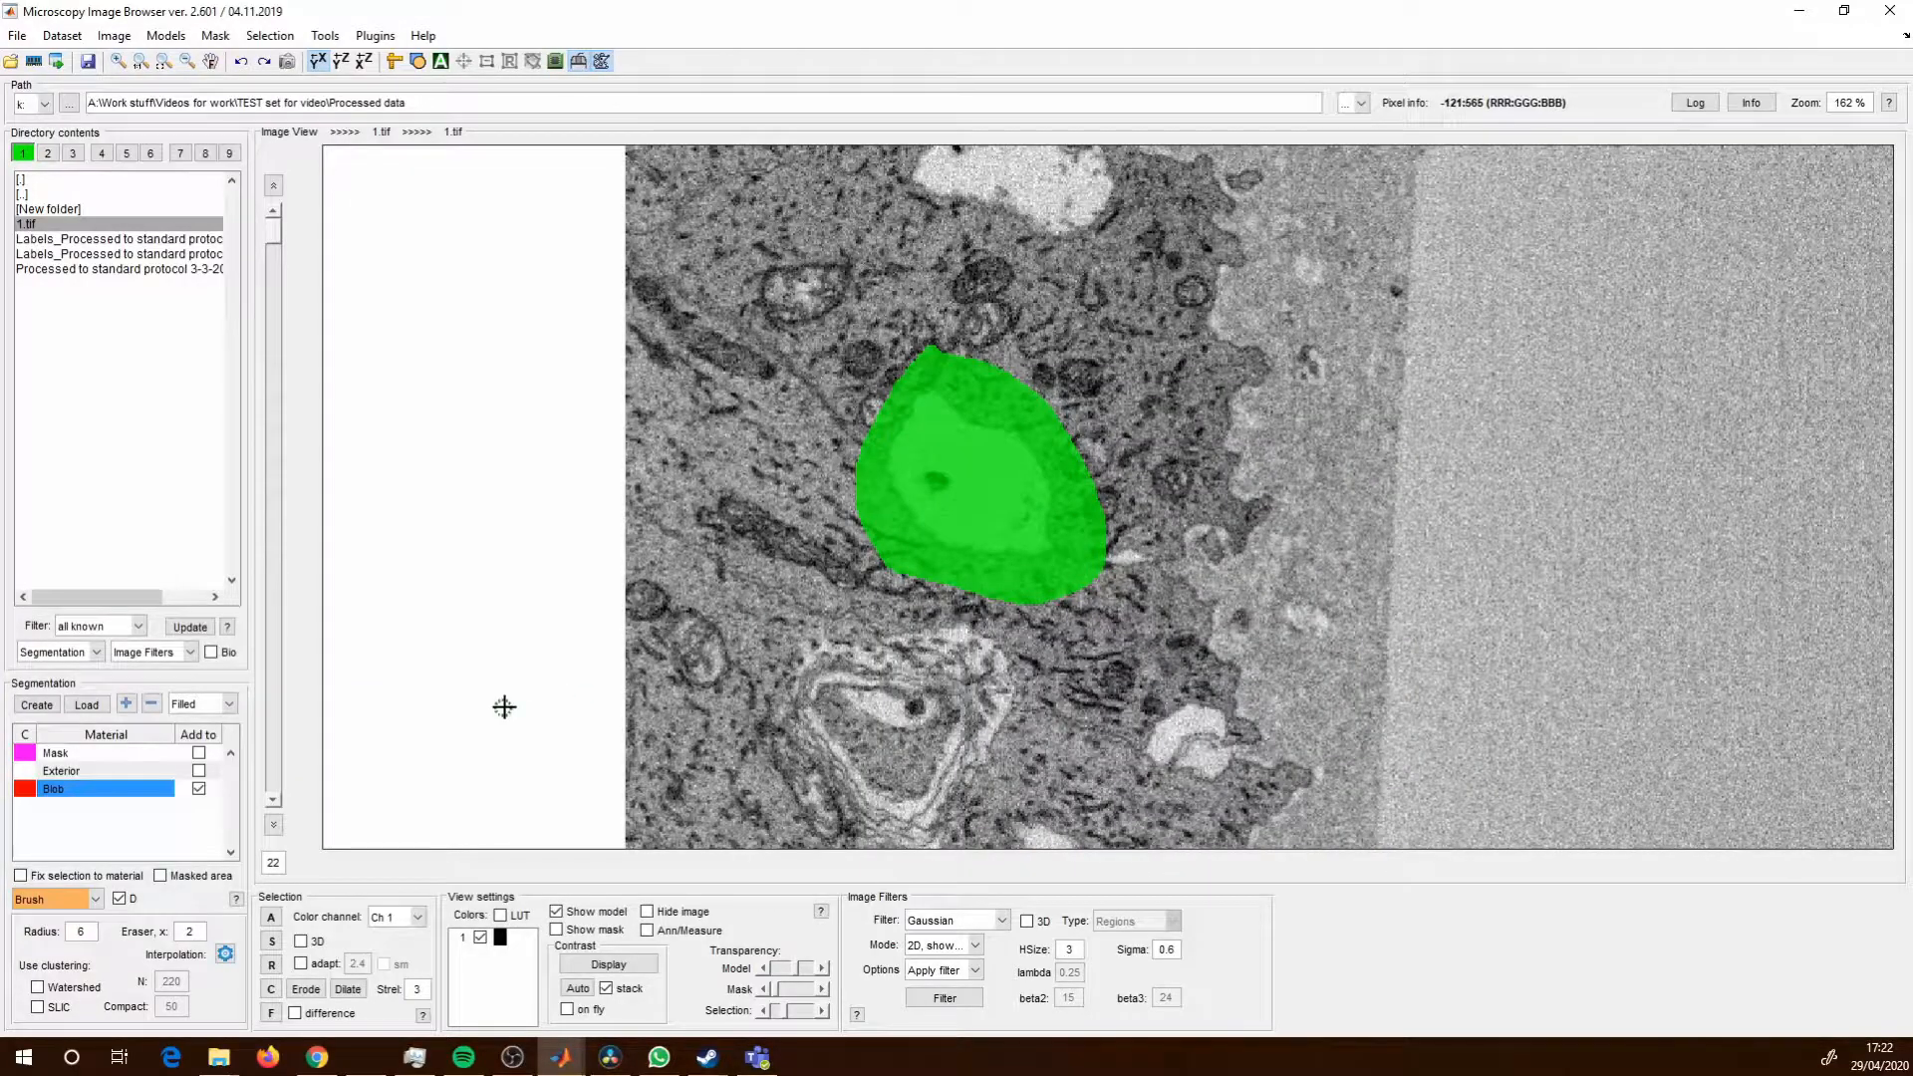
Add the interpolated selection to the Mask and restrict segmentation to the masked area.
click(92, 752)
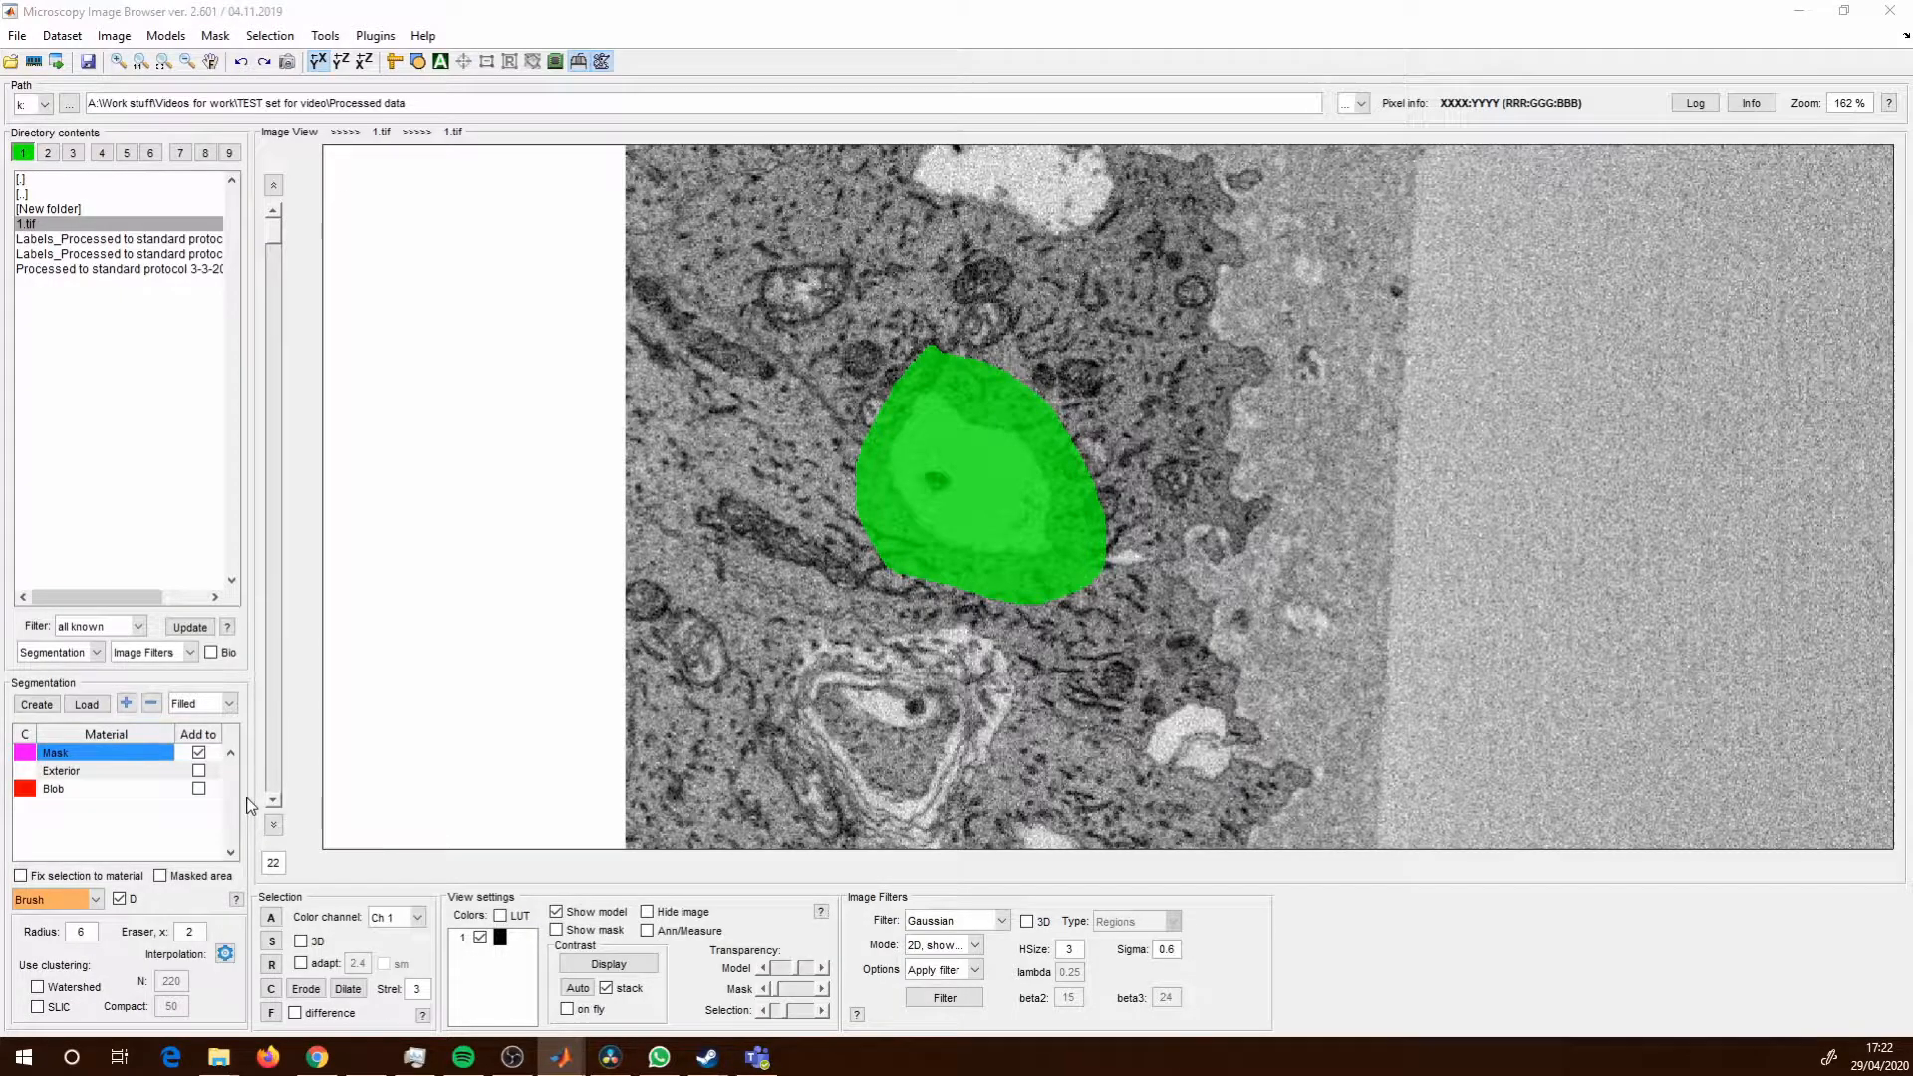
key(a)
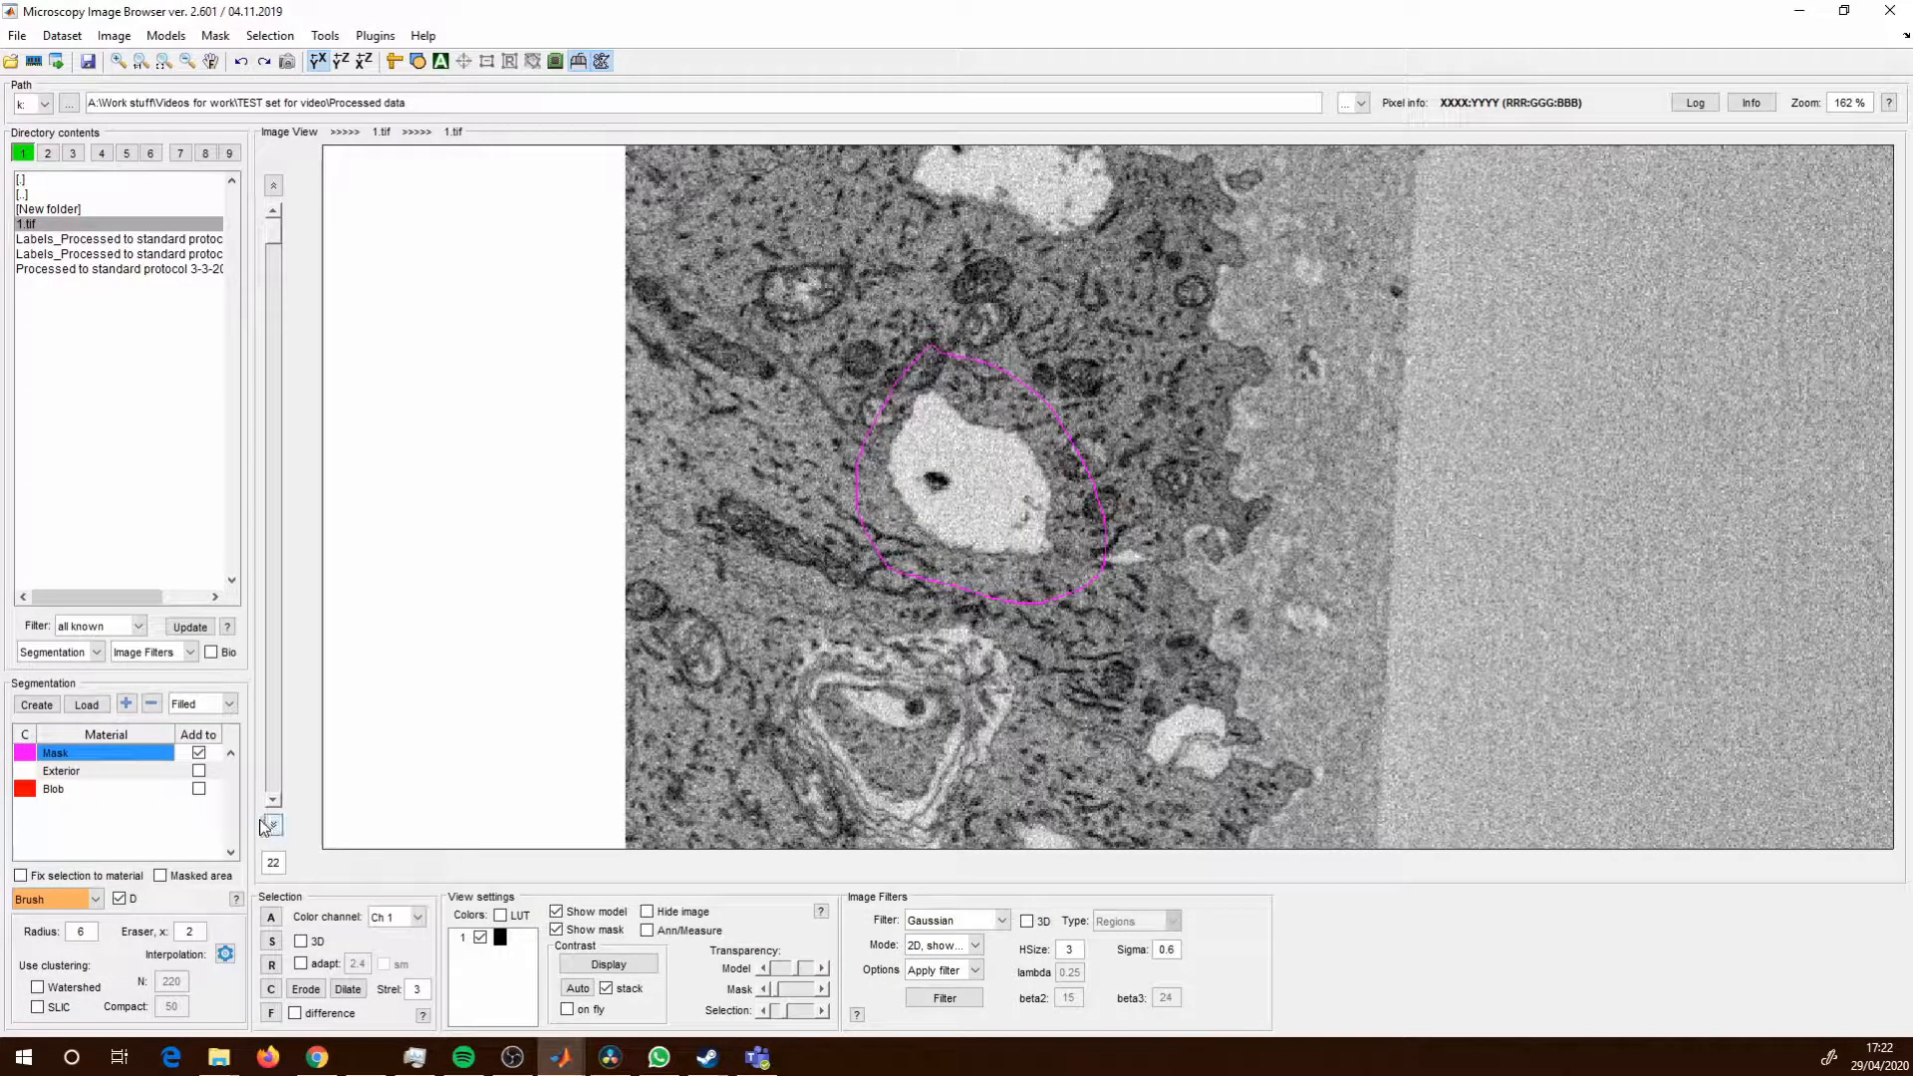
click(159, 877)
Apply 3D BW Thresholding within the mask with a low threshold of 158, and check the vesicle selection across the slices.
click(97, 900)
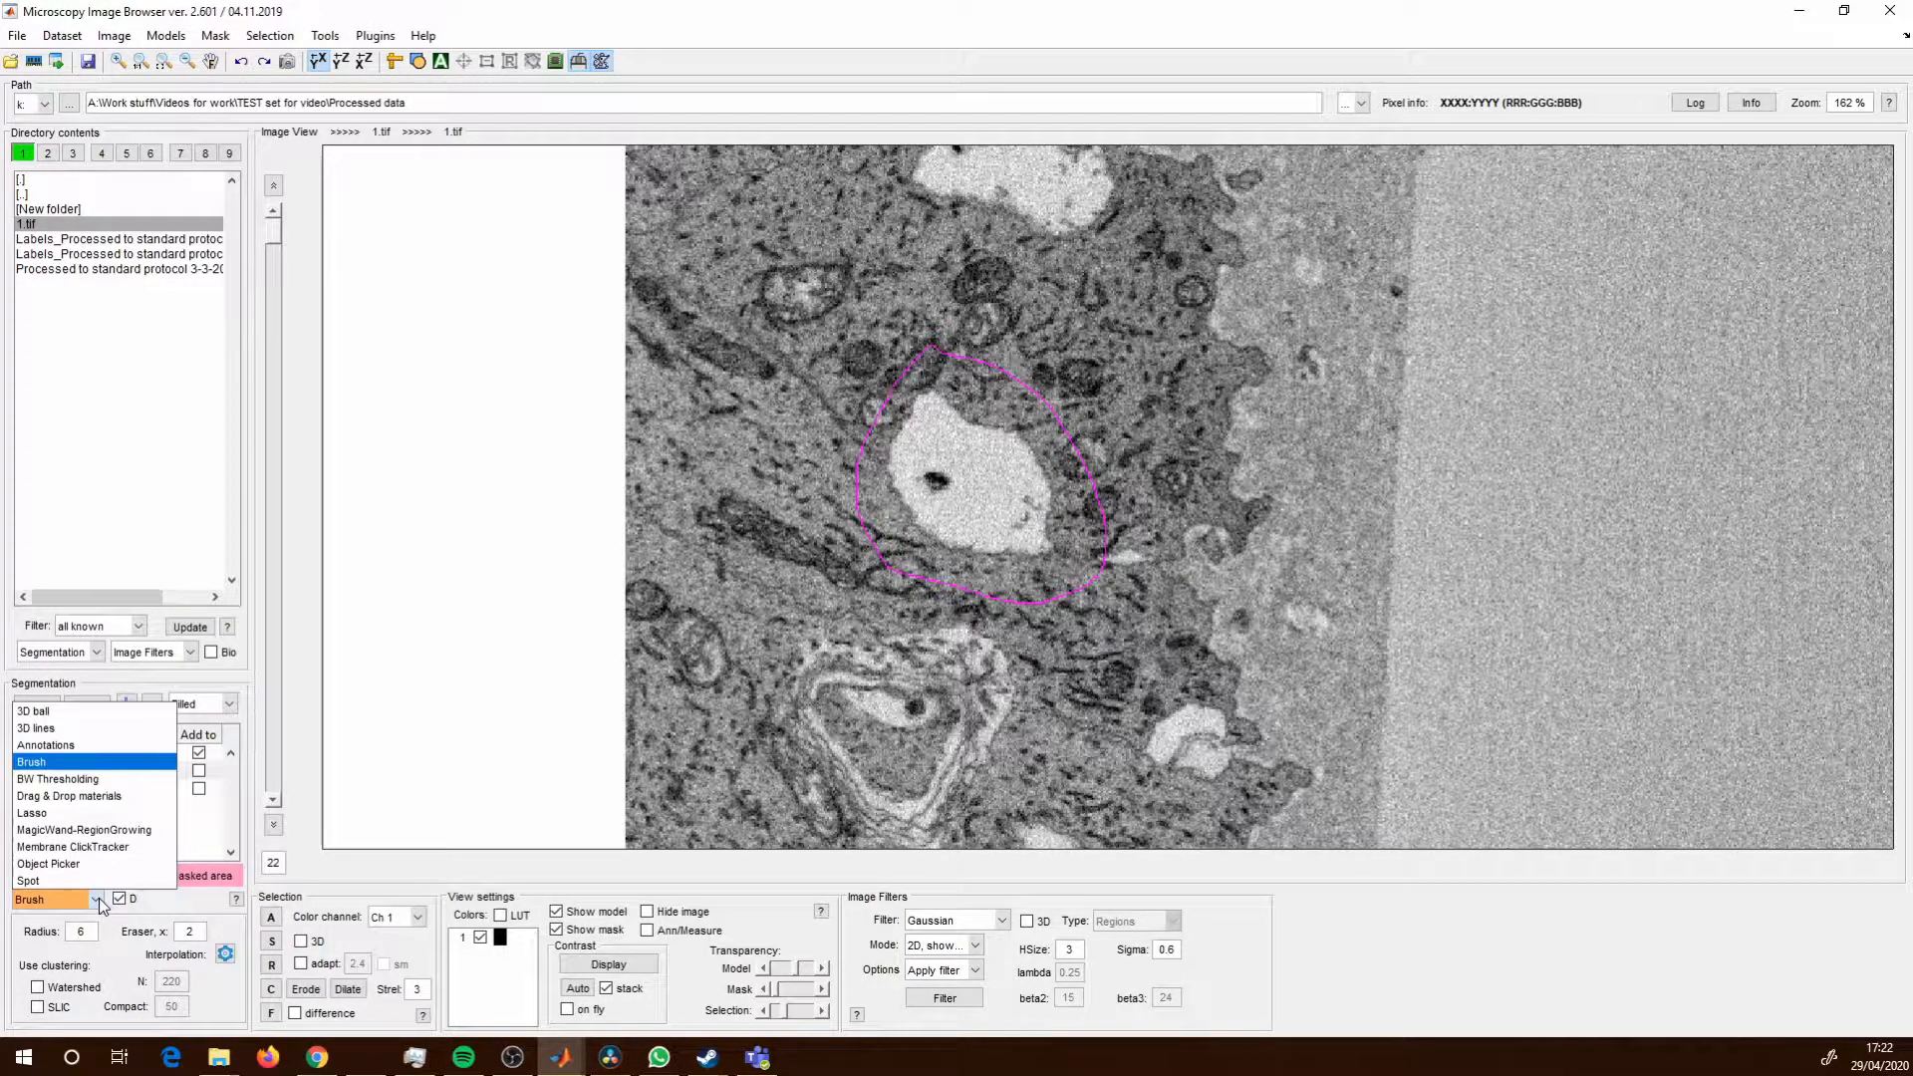
click(71, 780)
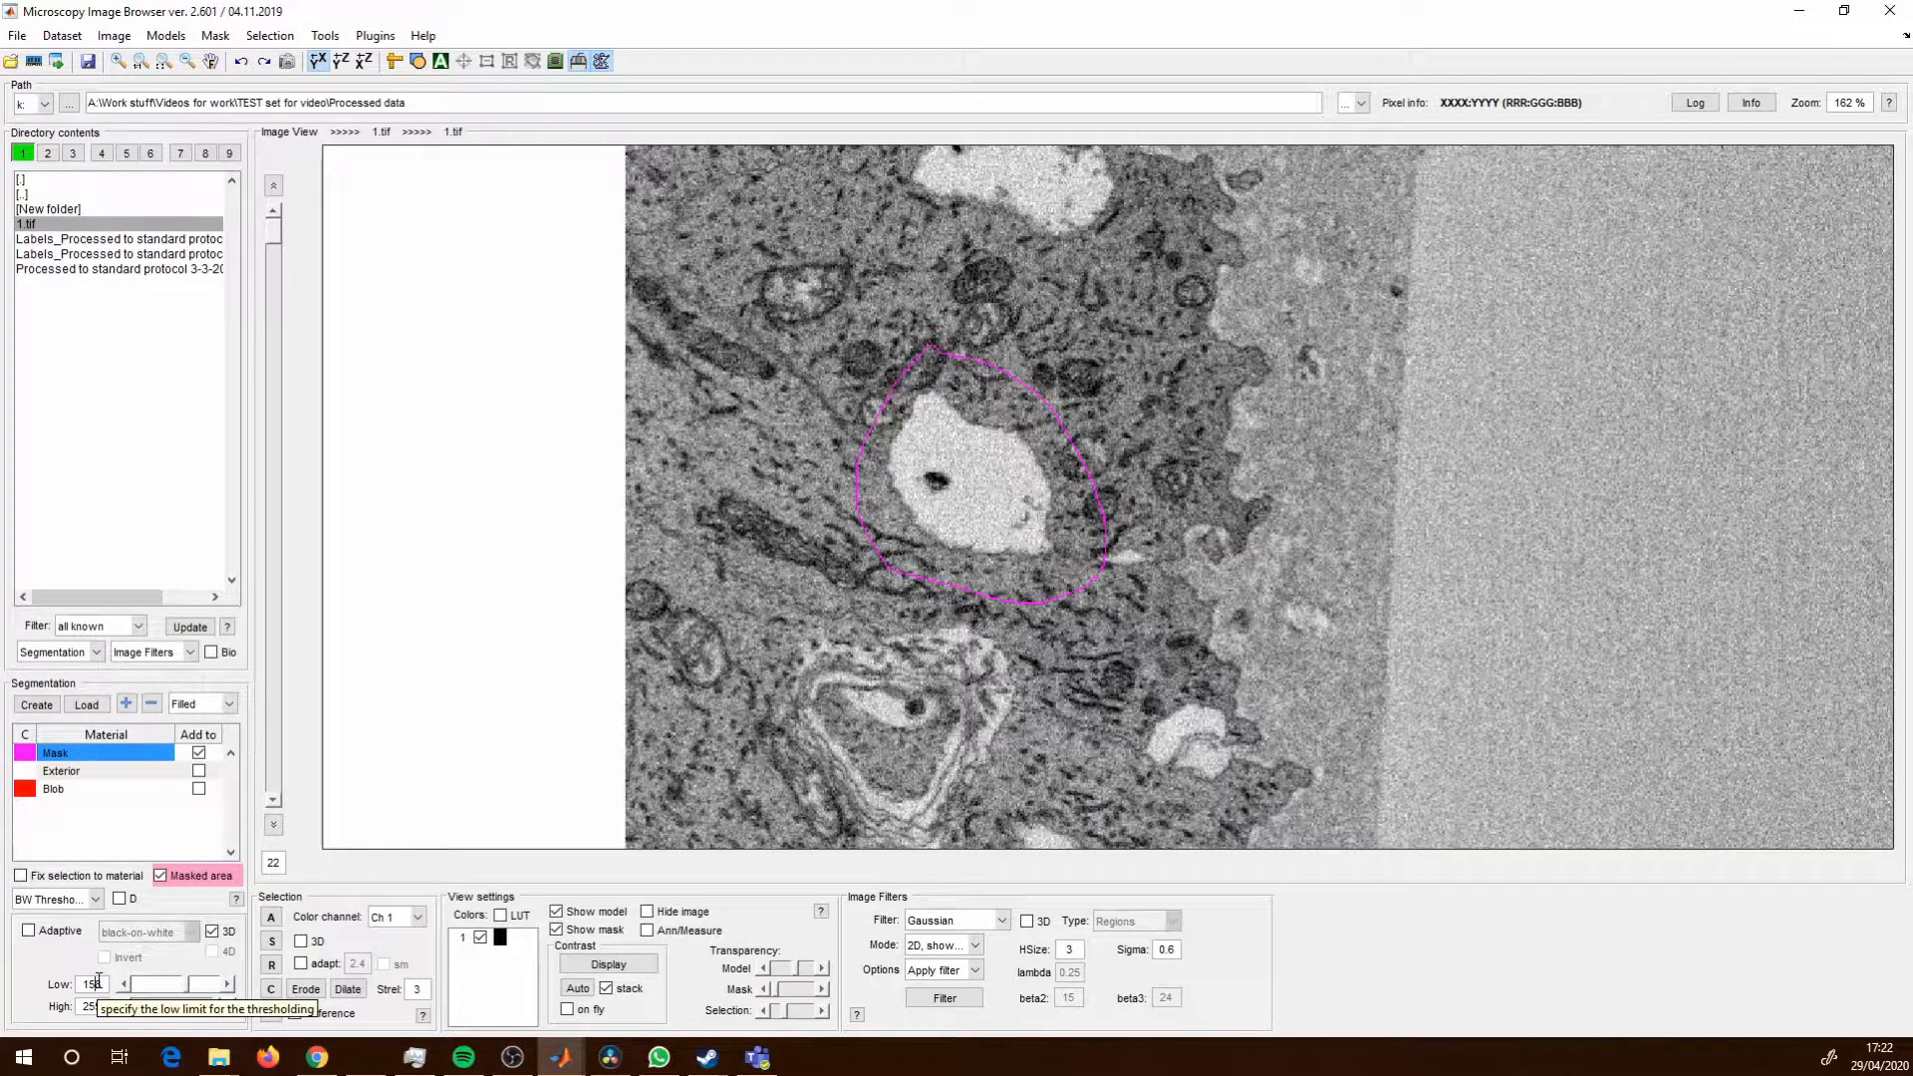
key(Return)
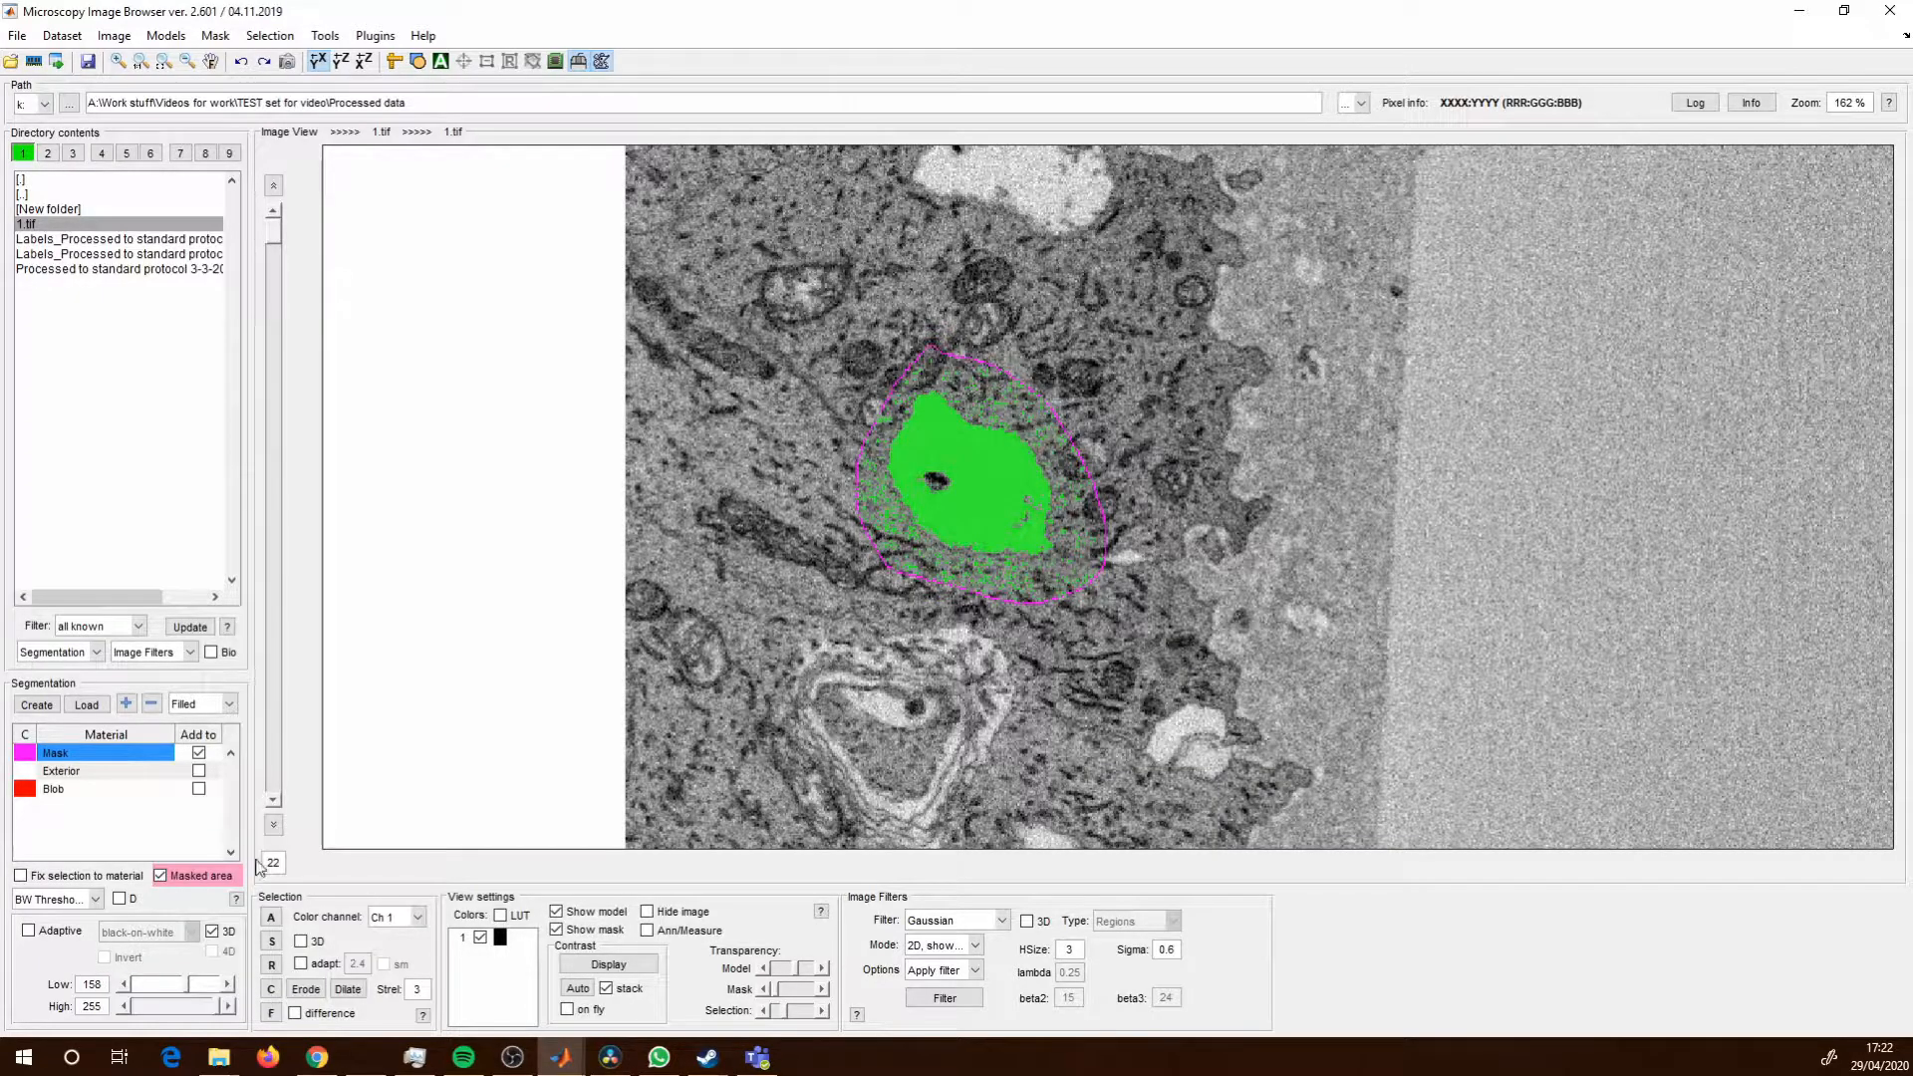
scroll(876, 620, down, 1)
scroll(876, 621, down, 10)
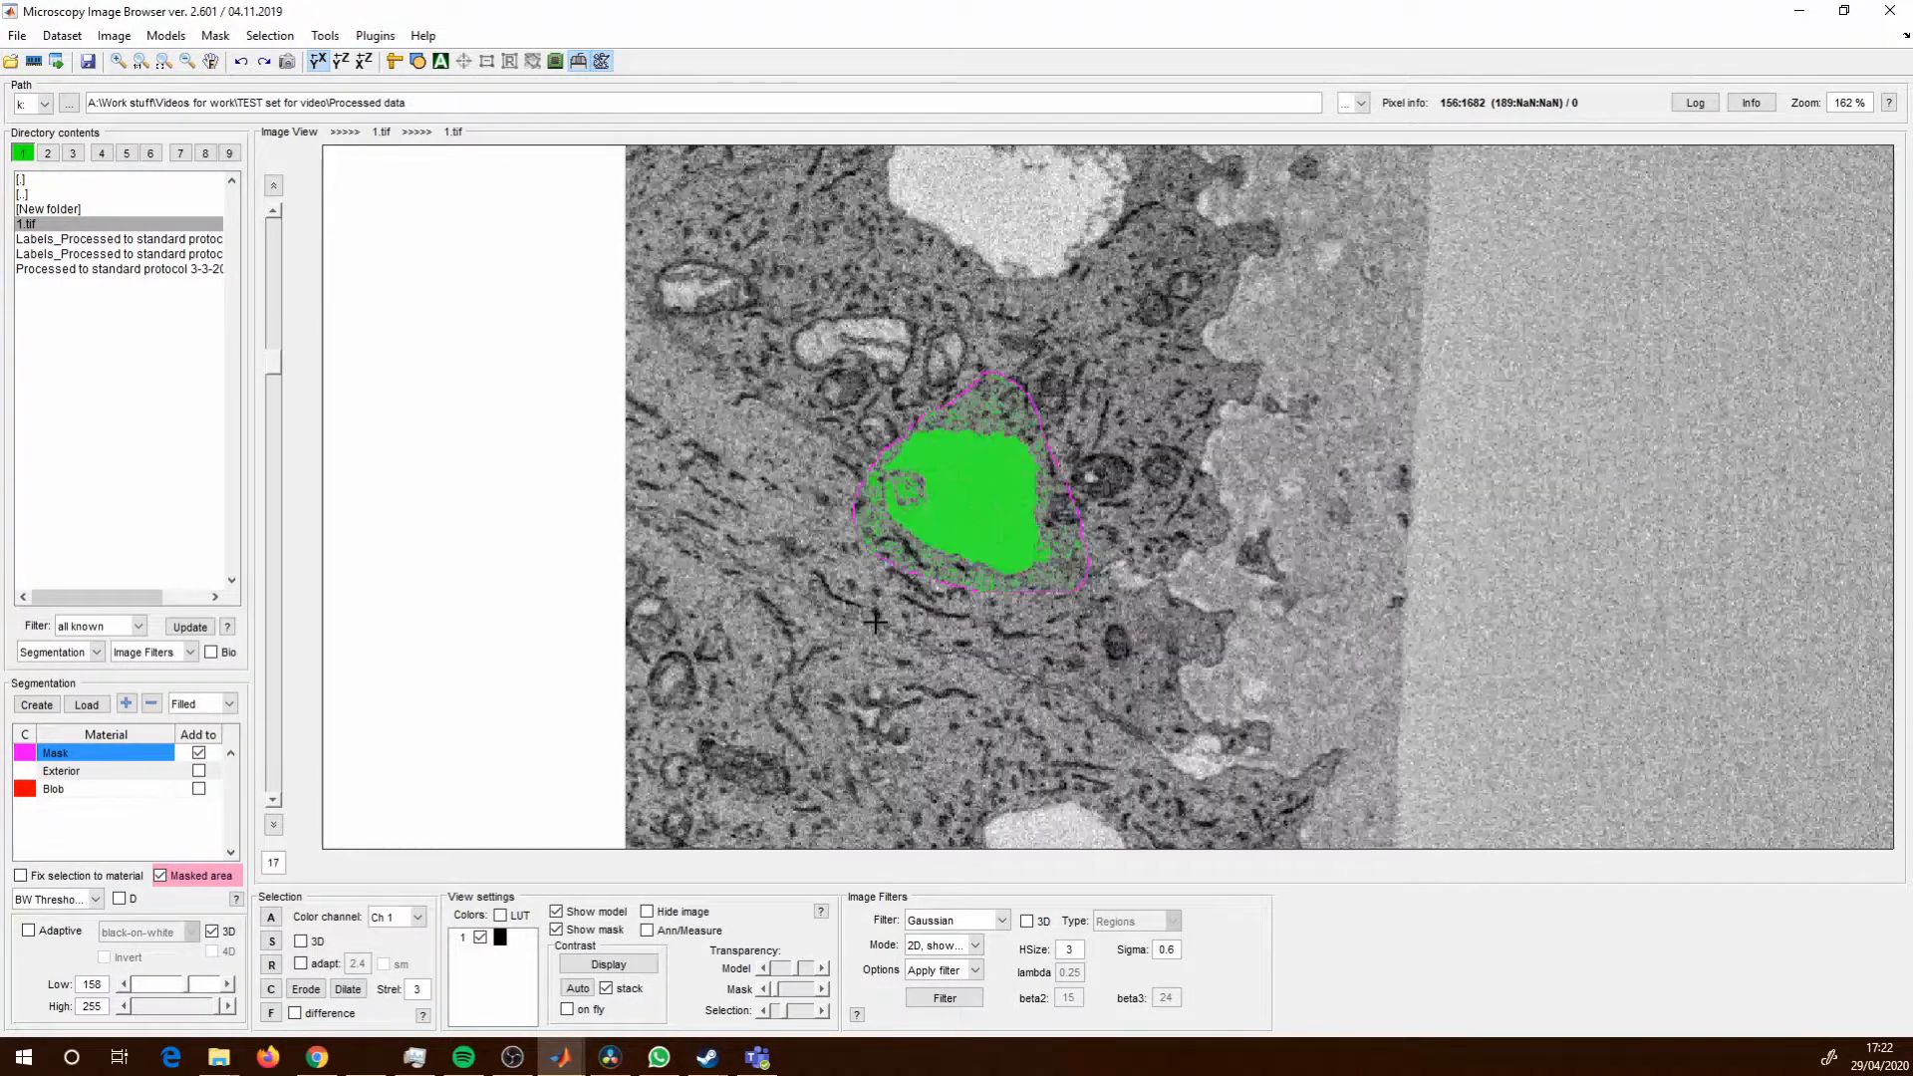
scroll(876, 621, up, 11)
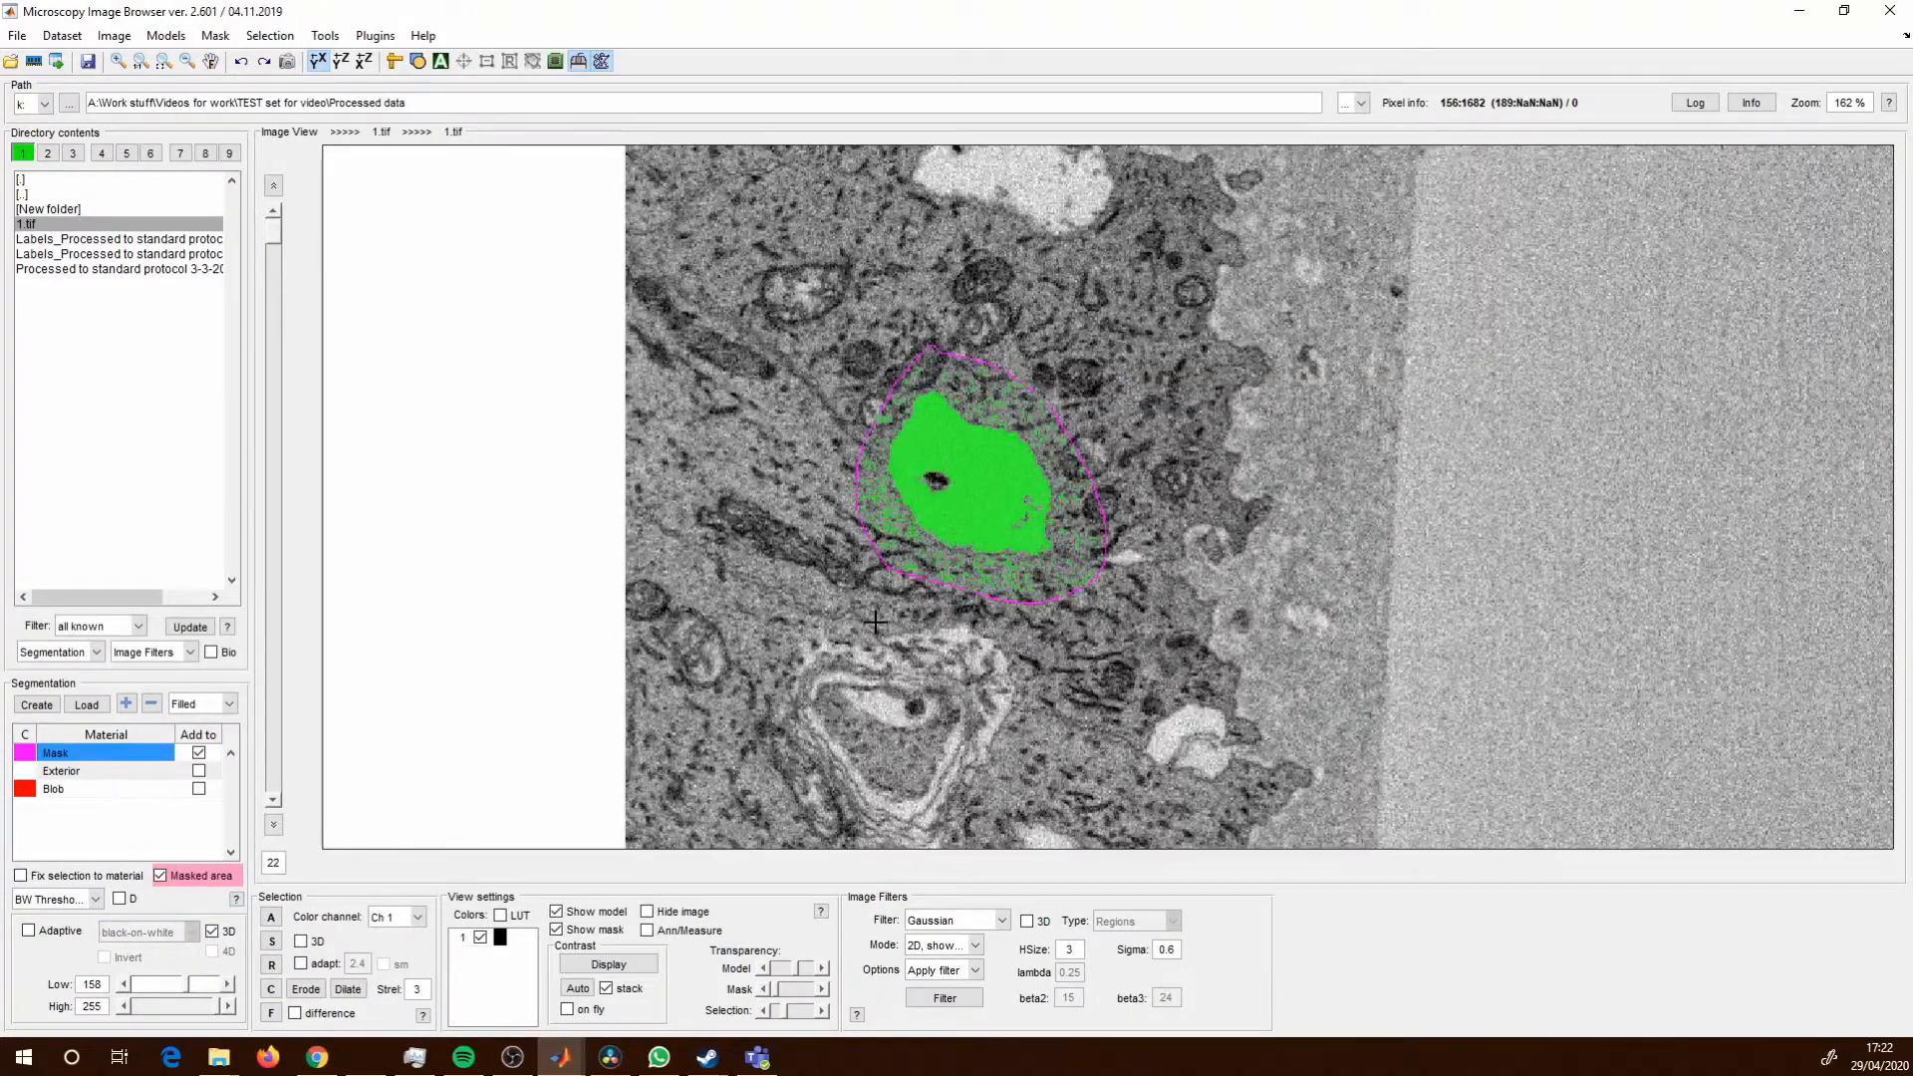
scroll(876, 621, down, 14)
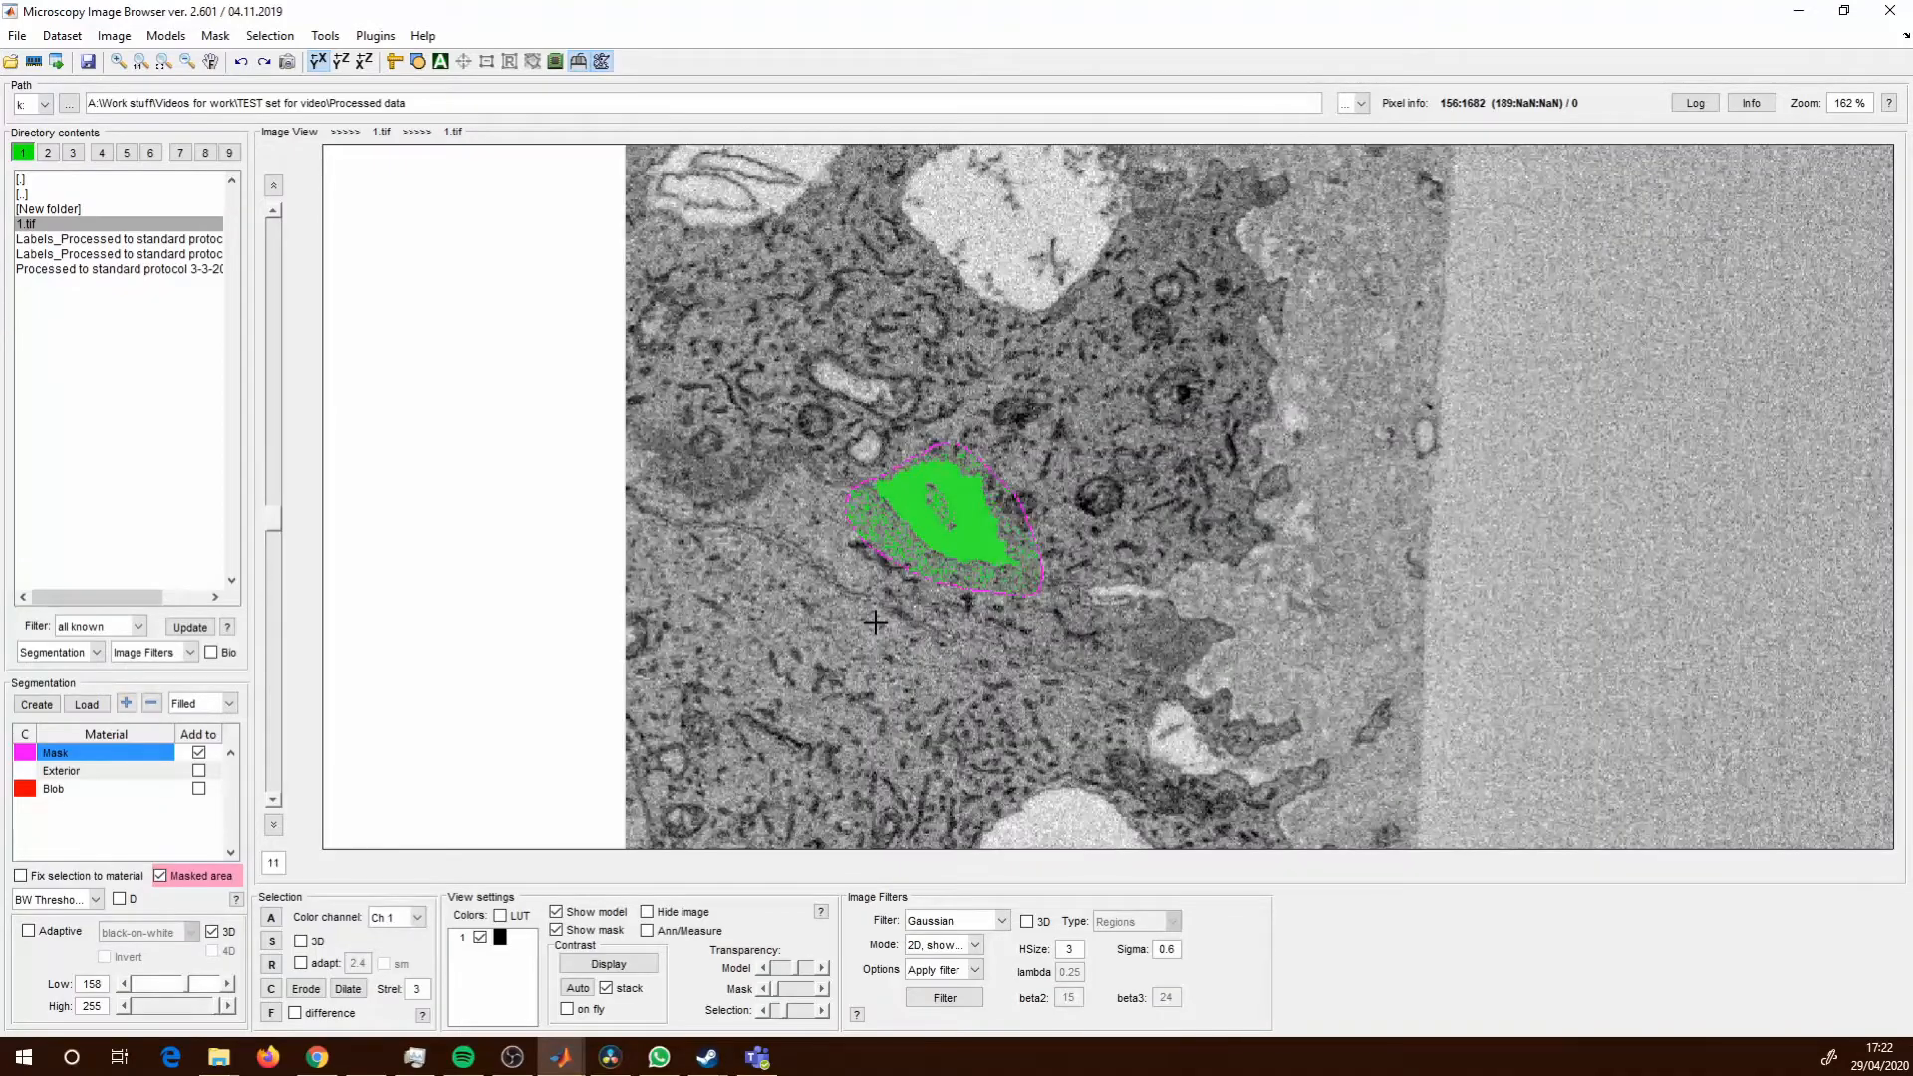
Set the strel size to 1 and erode the thresholded vesicle selection on all slices.
scroll(875, 620, up, 9)
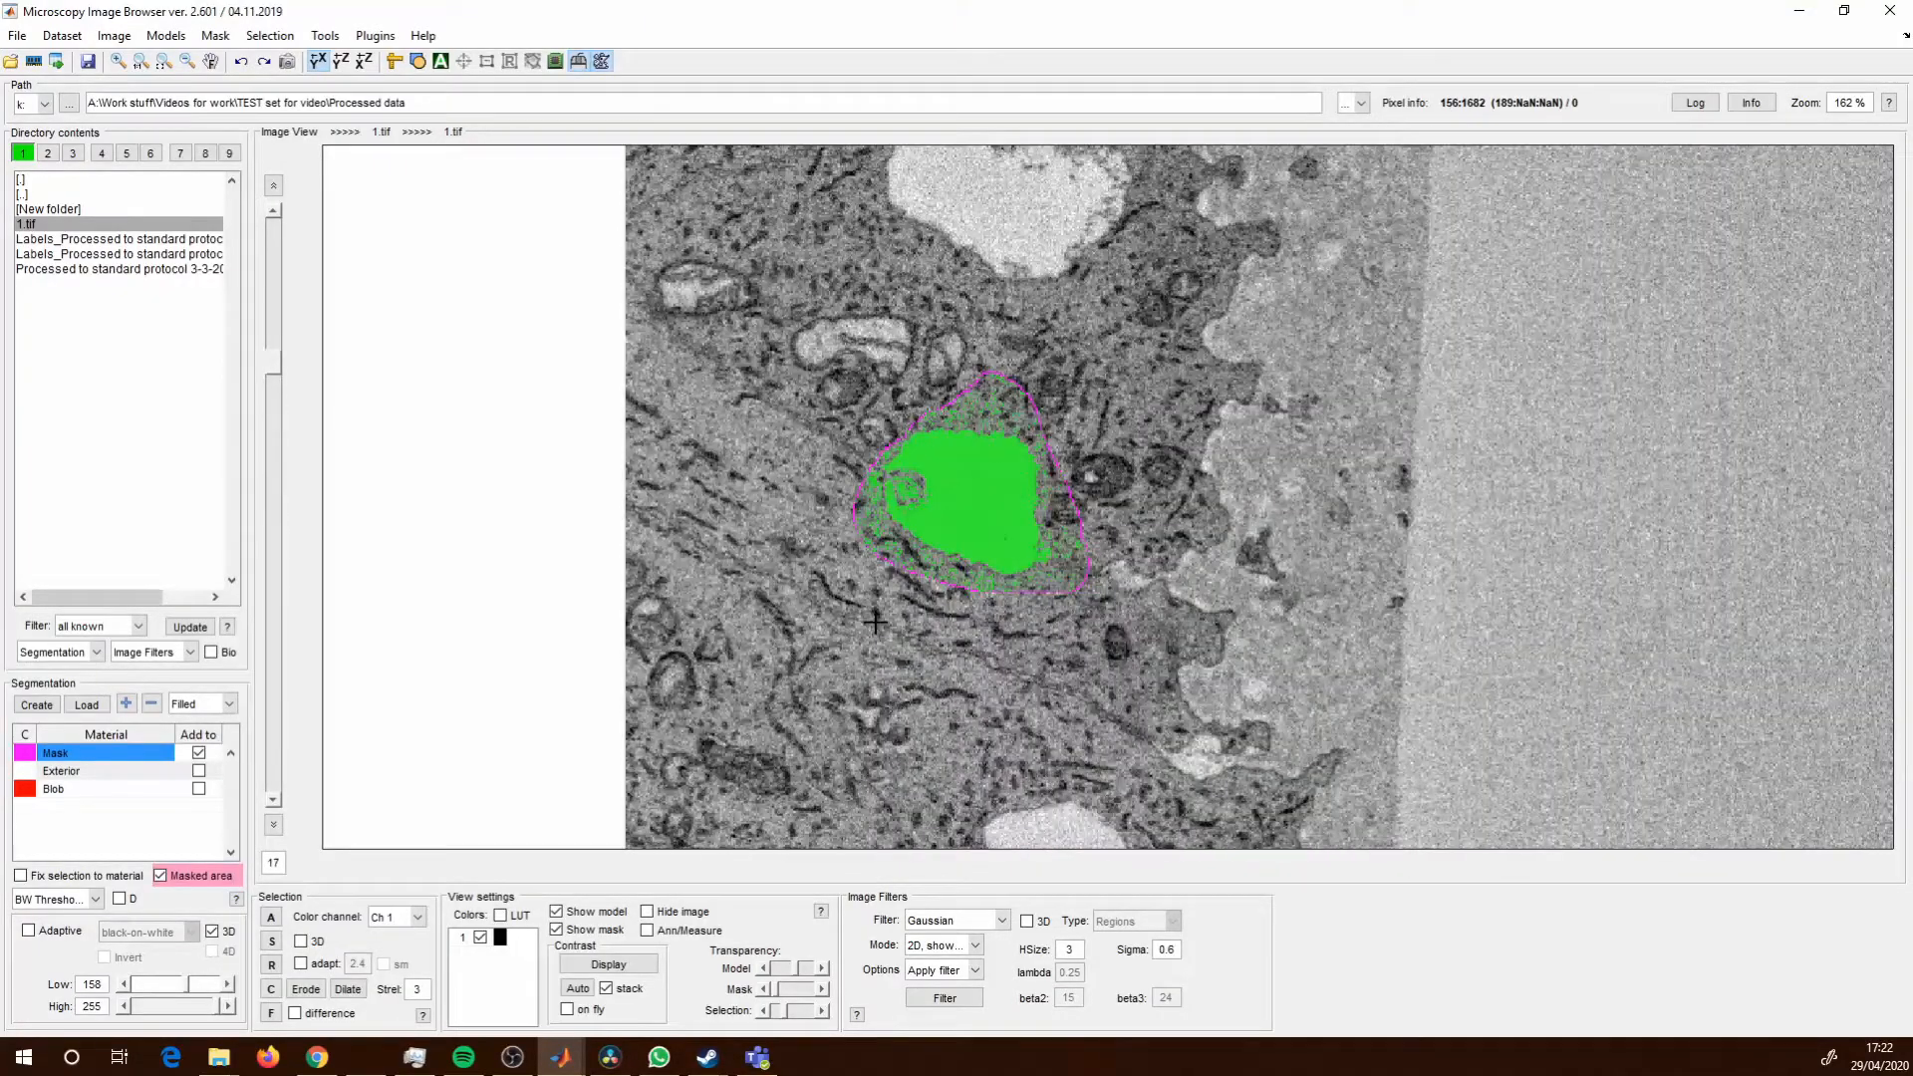
scroll(876, 621, up, 5)
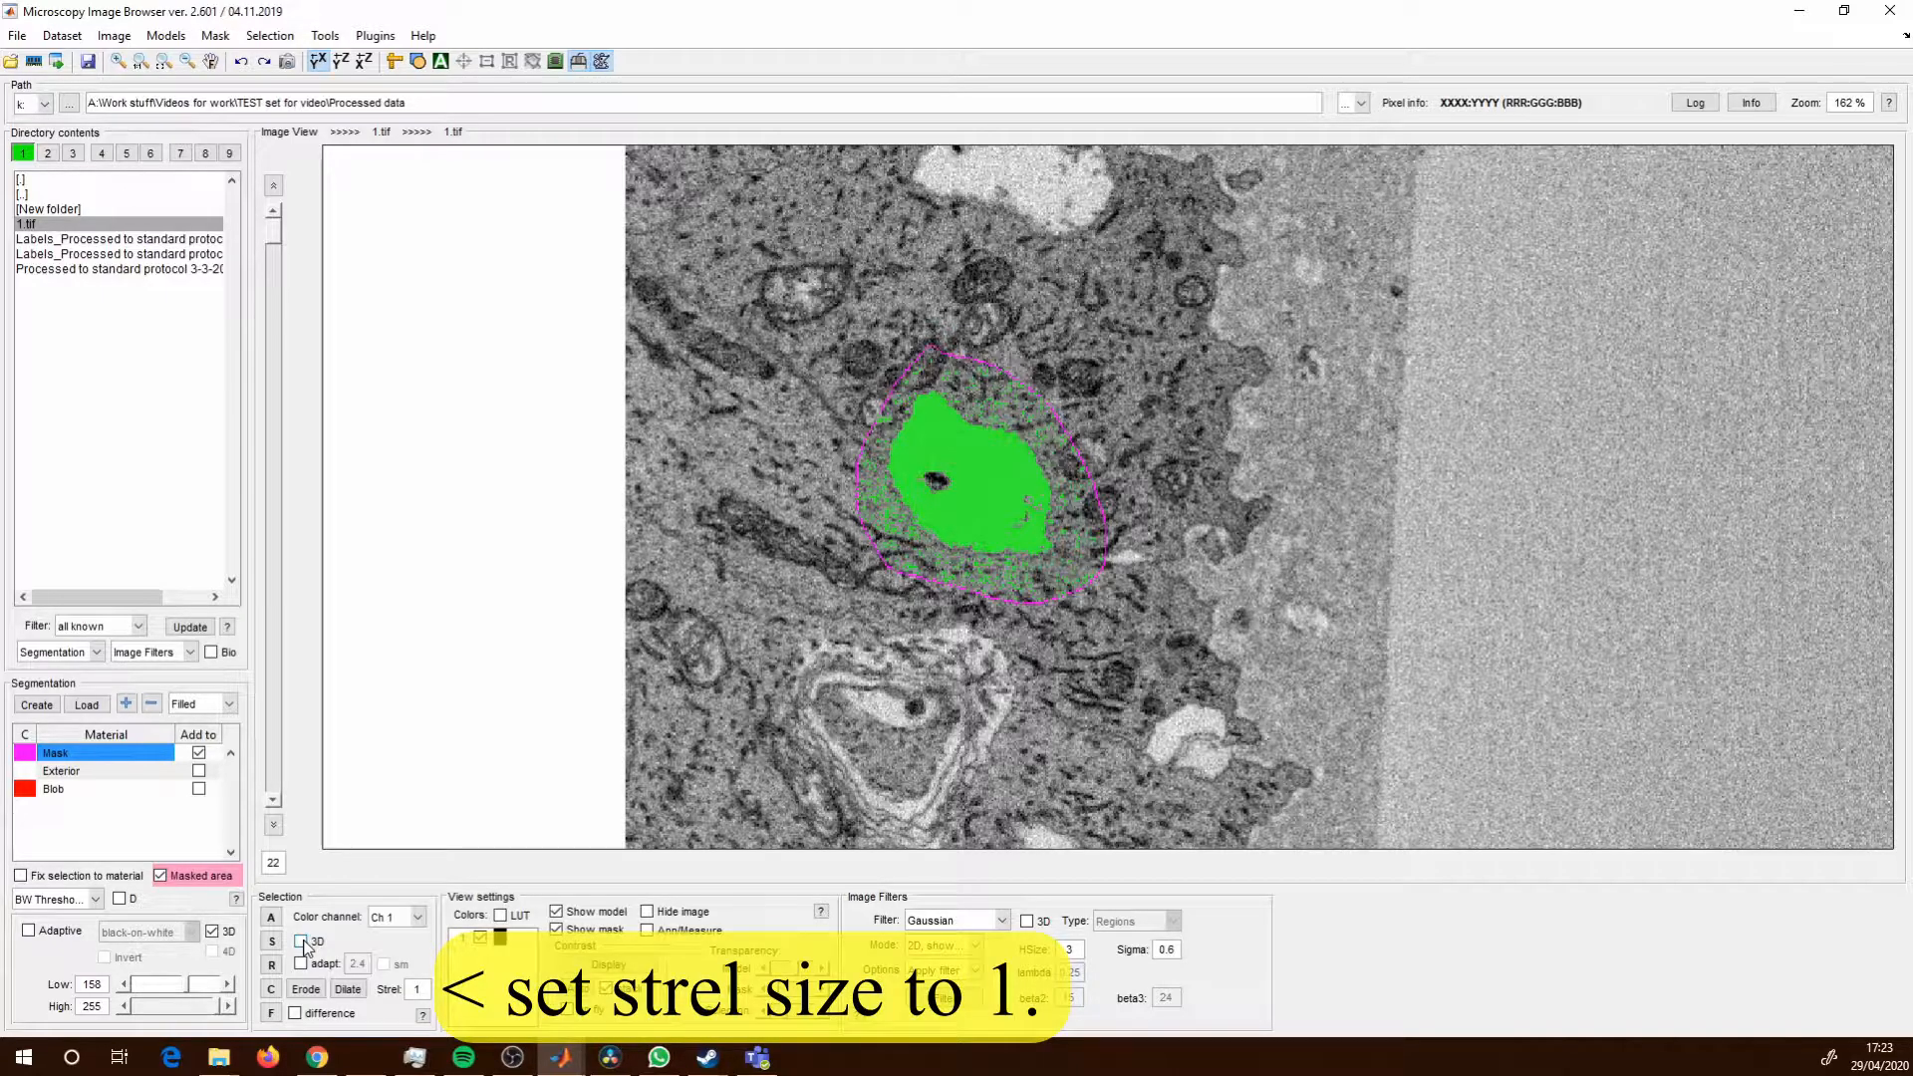
click(425, 989)
key(Return)
key(shift+z)
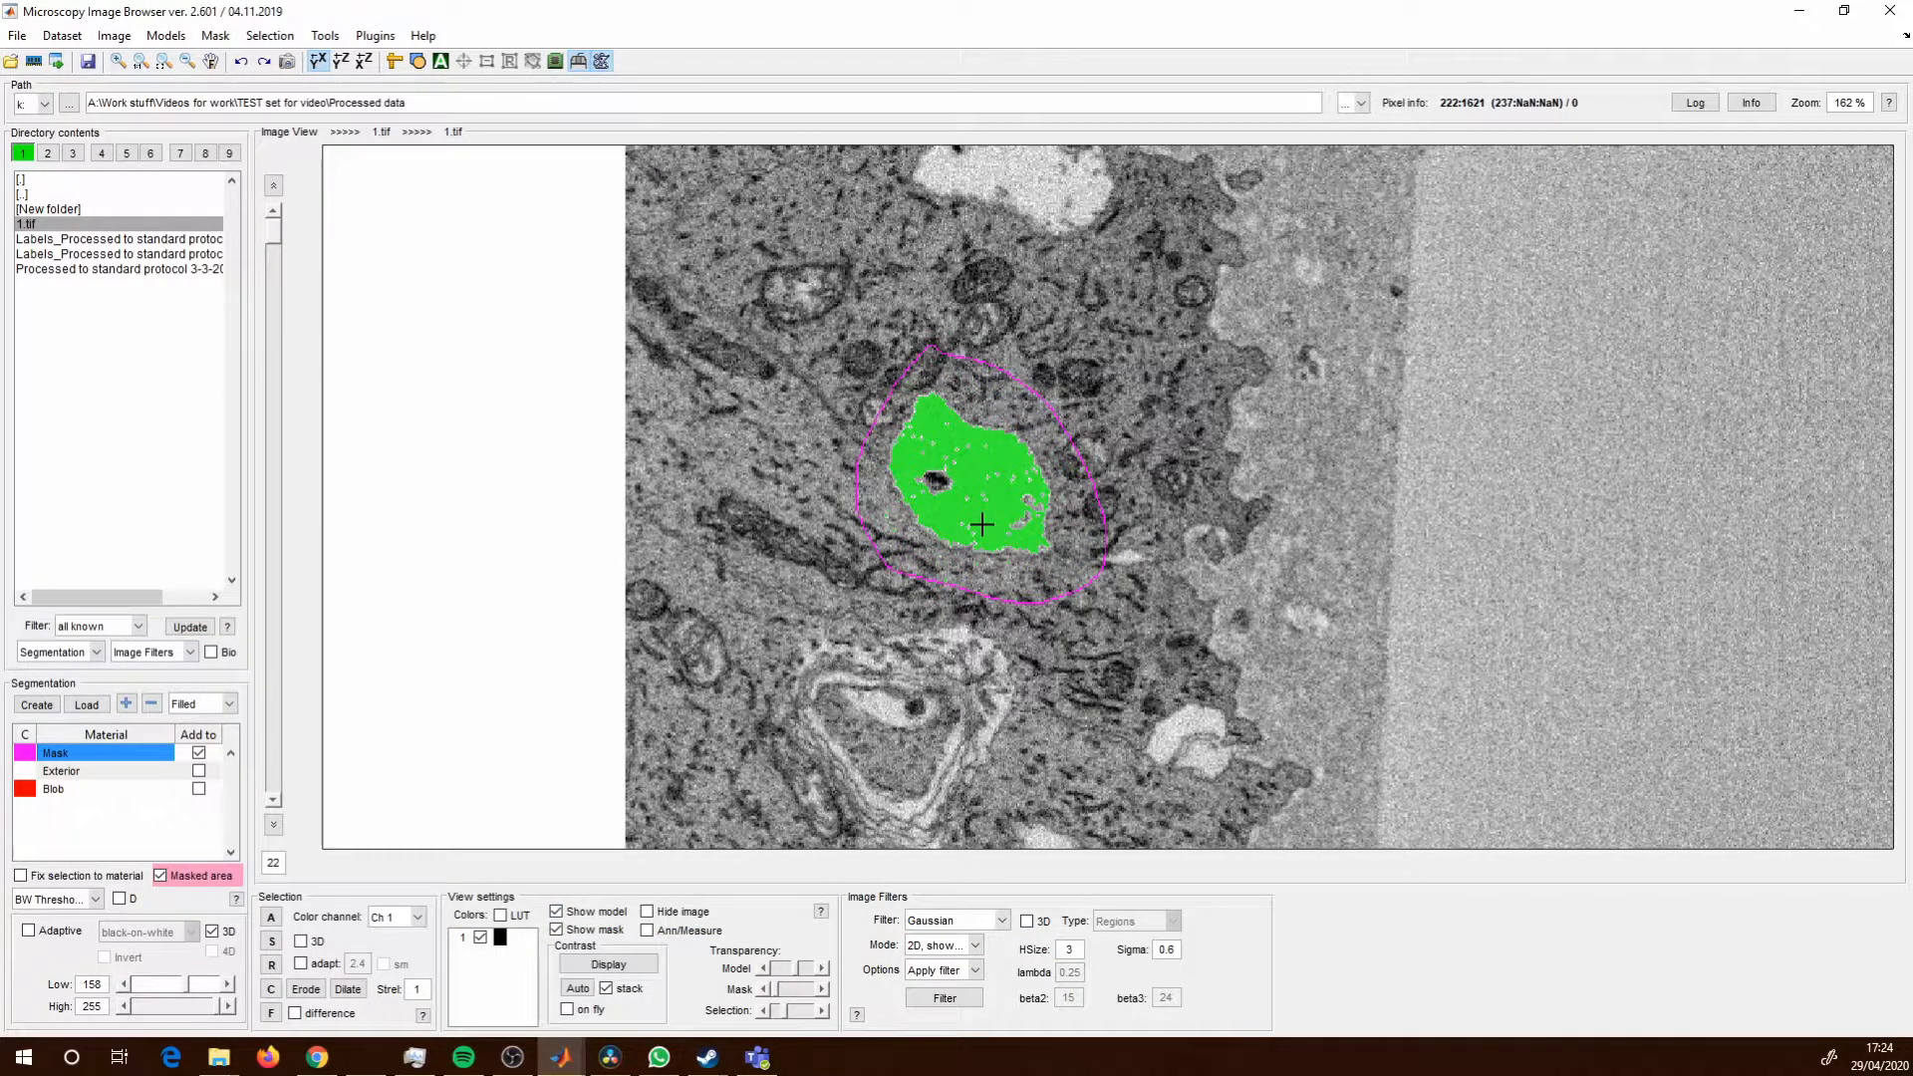
Hide the image and examine the eroded selection across the slices for holes and stray specks.
click(647, 912)
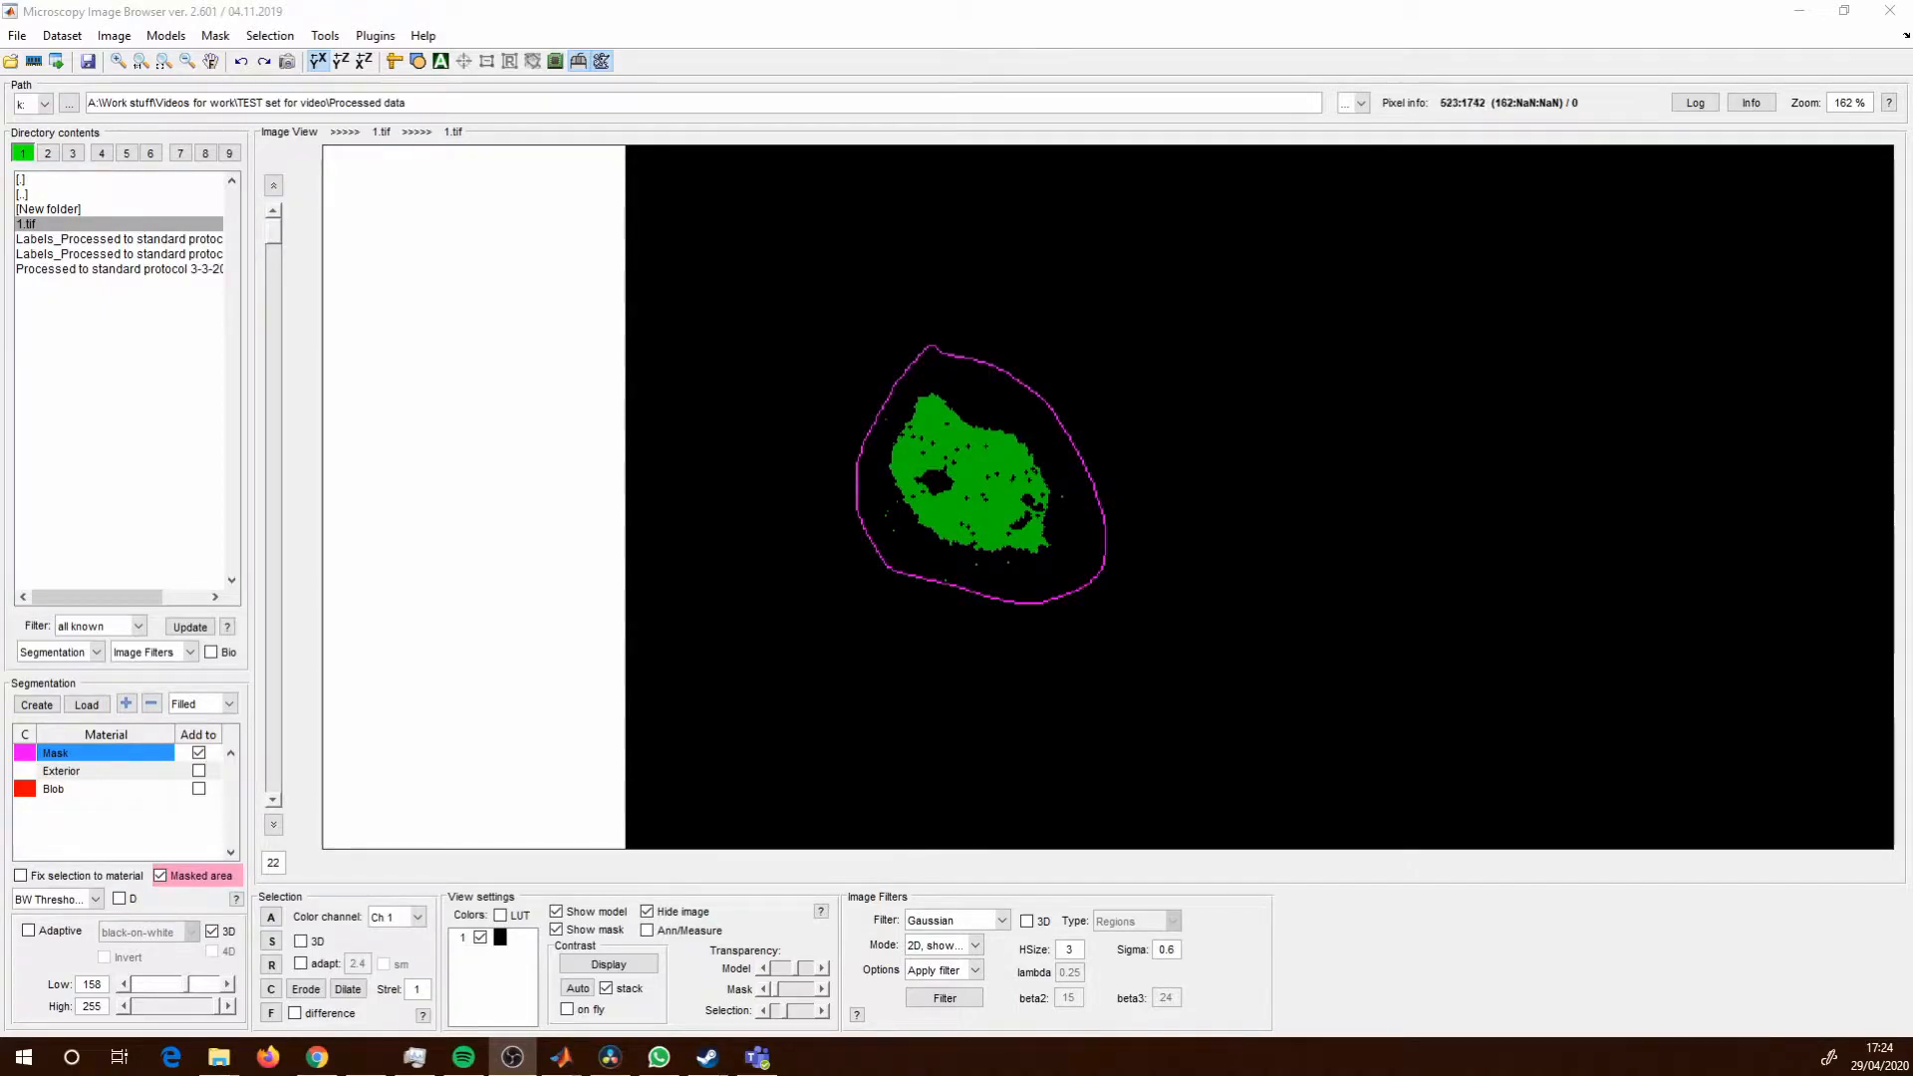
click(980, 477)
scroll(980, 477, down, 6)
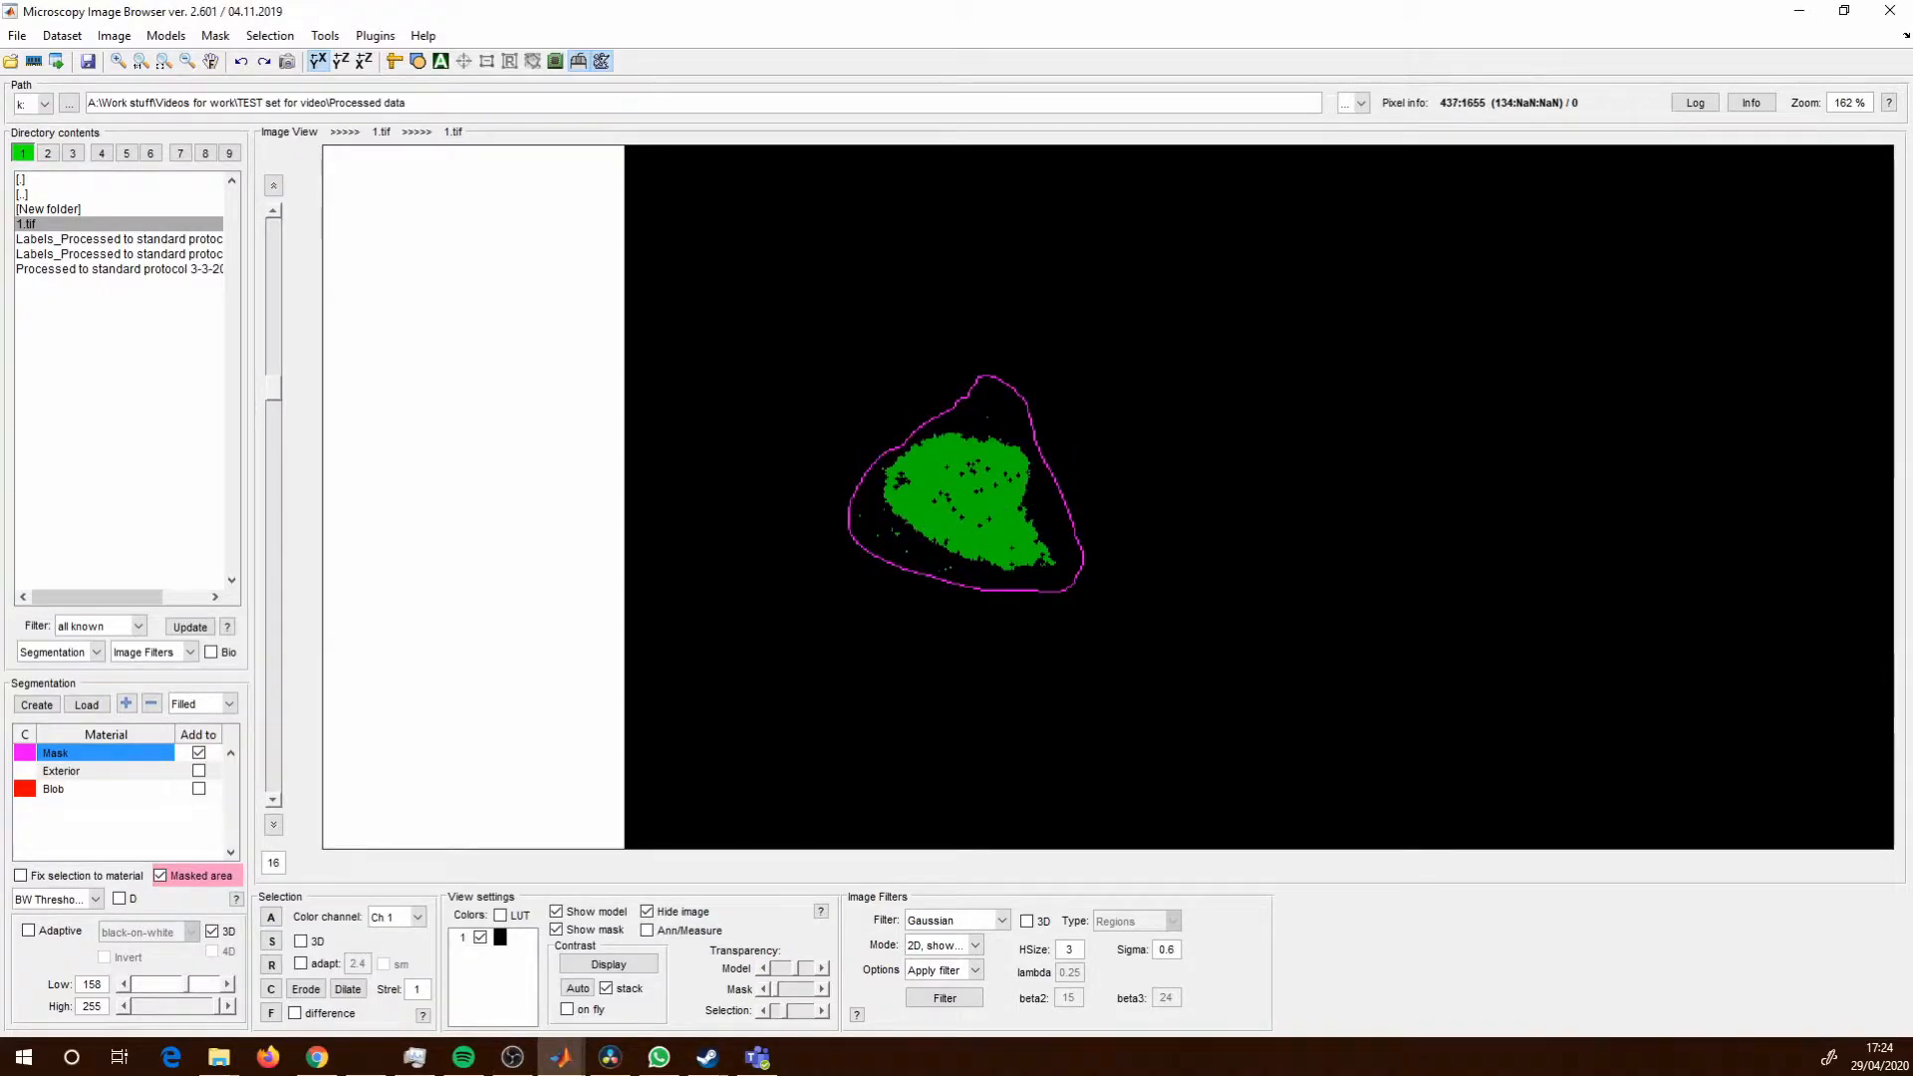
scroll(980, 476, down, 8)
scroll(980, 477, up, 14)
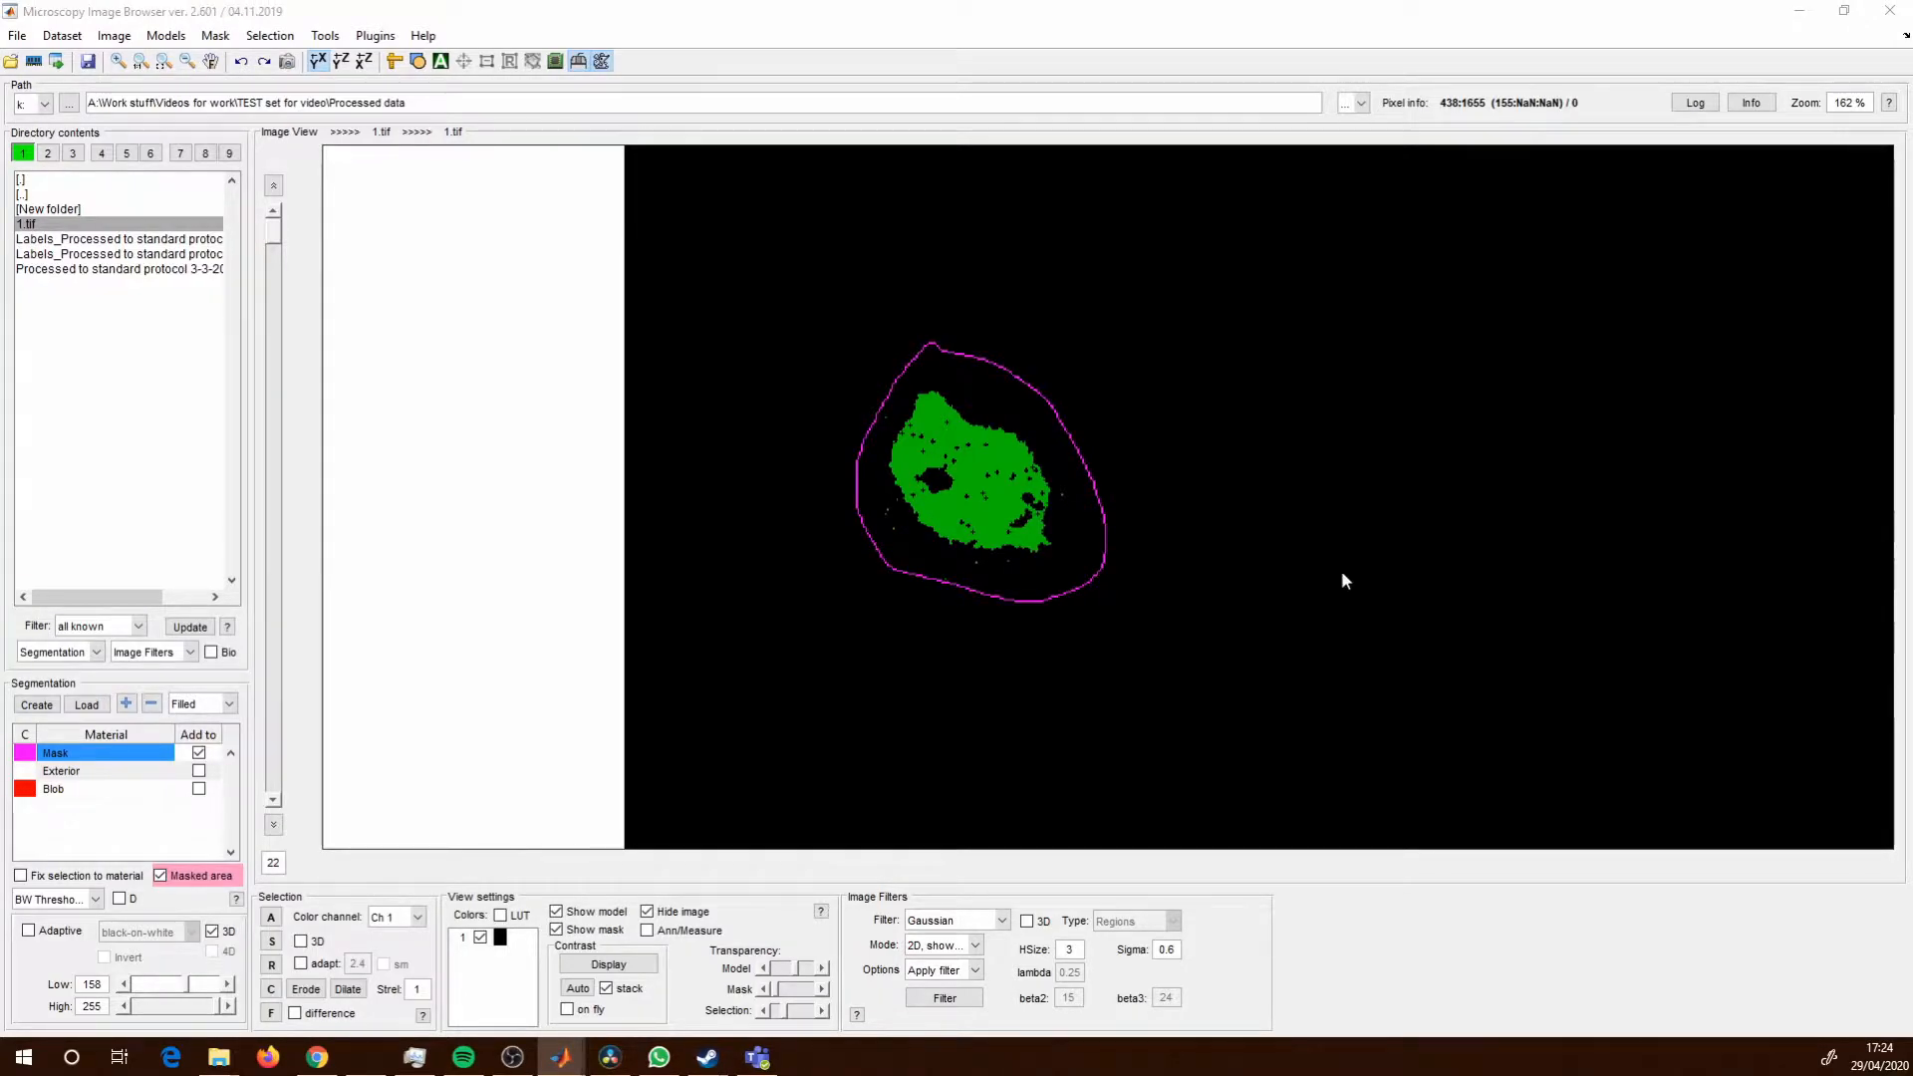
Dilate the selection and fill its holes on all slices, check the slices, and show the image again.
scroll(1331, 576, down, 4)
scroll(957, 489, down, 6)
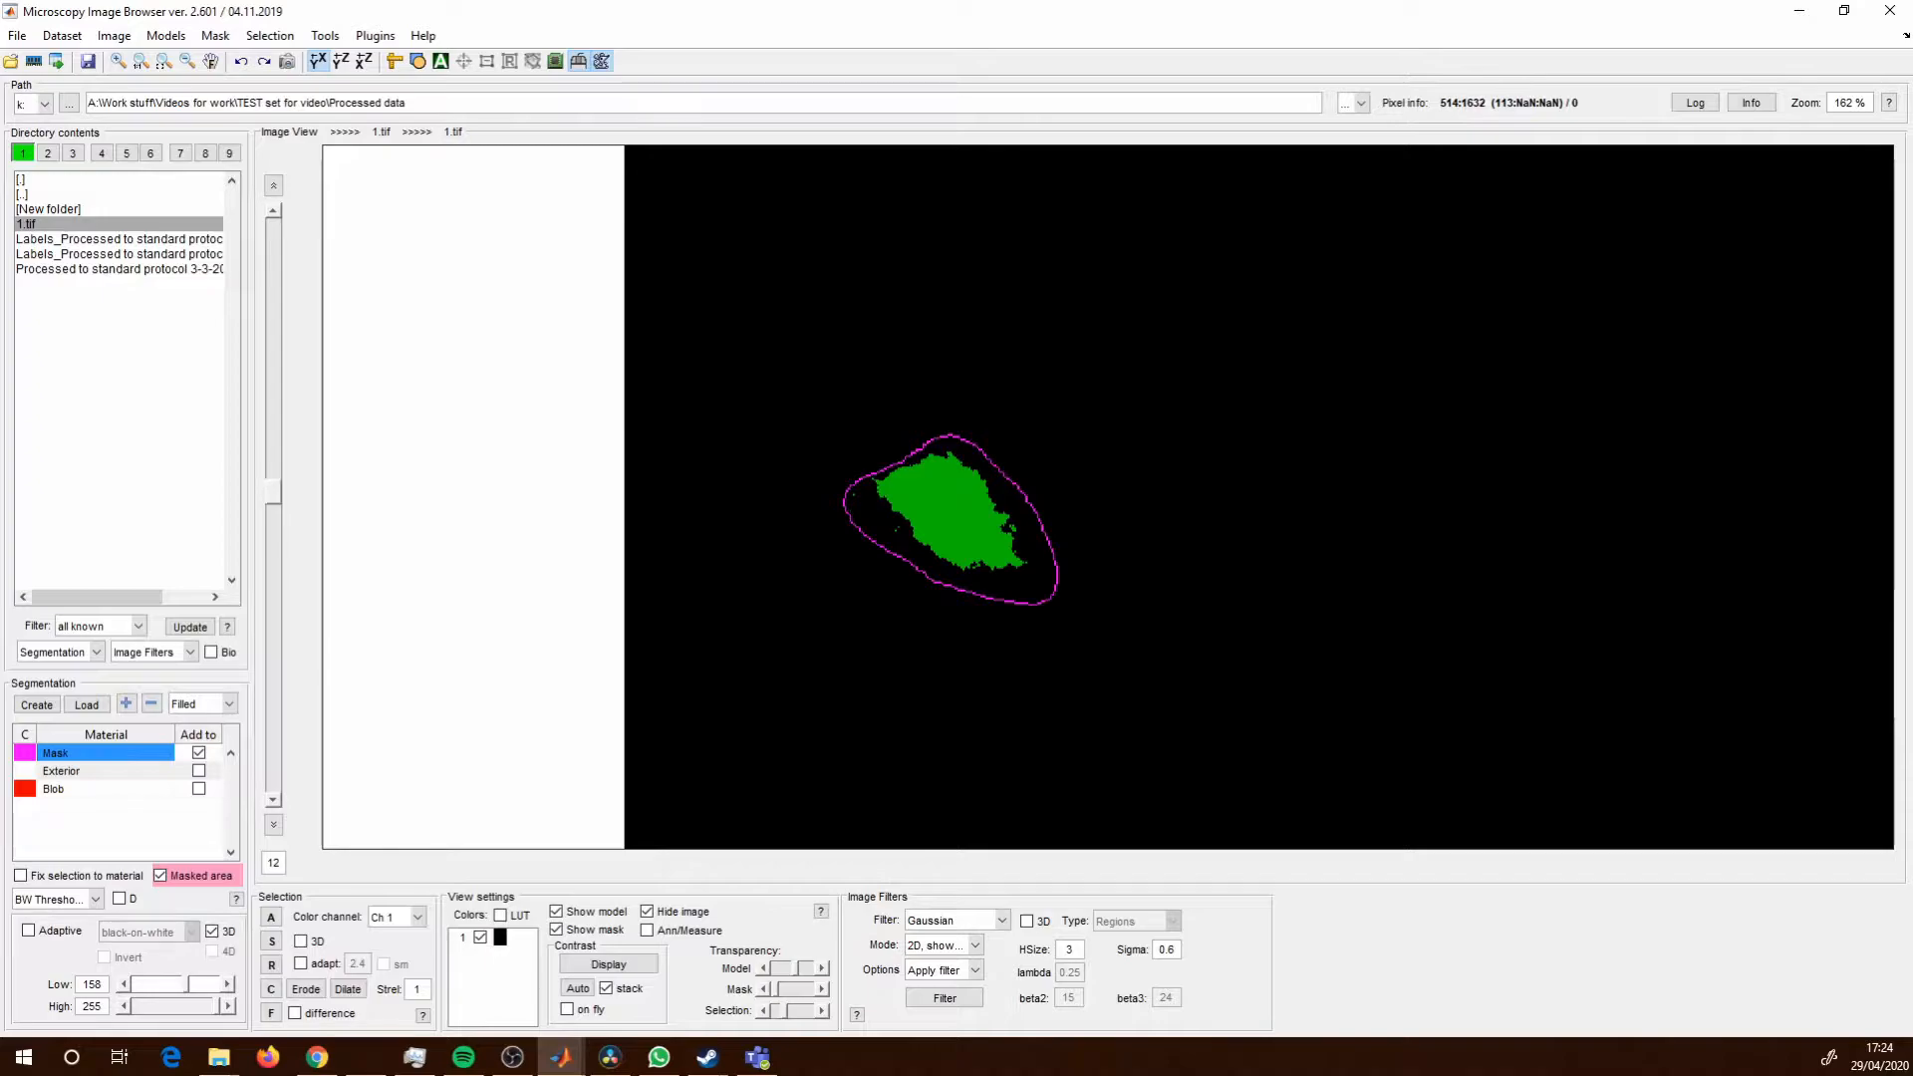
scroll(1455, 540, up, 2)
scroll(1106, 497, up, 7)
scroll(981, 473, up, 1)
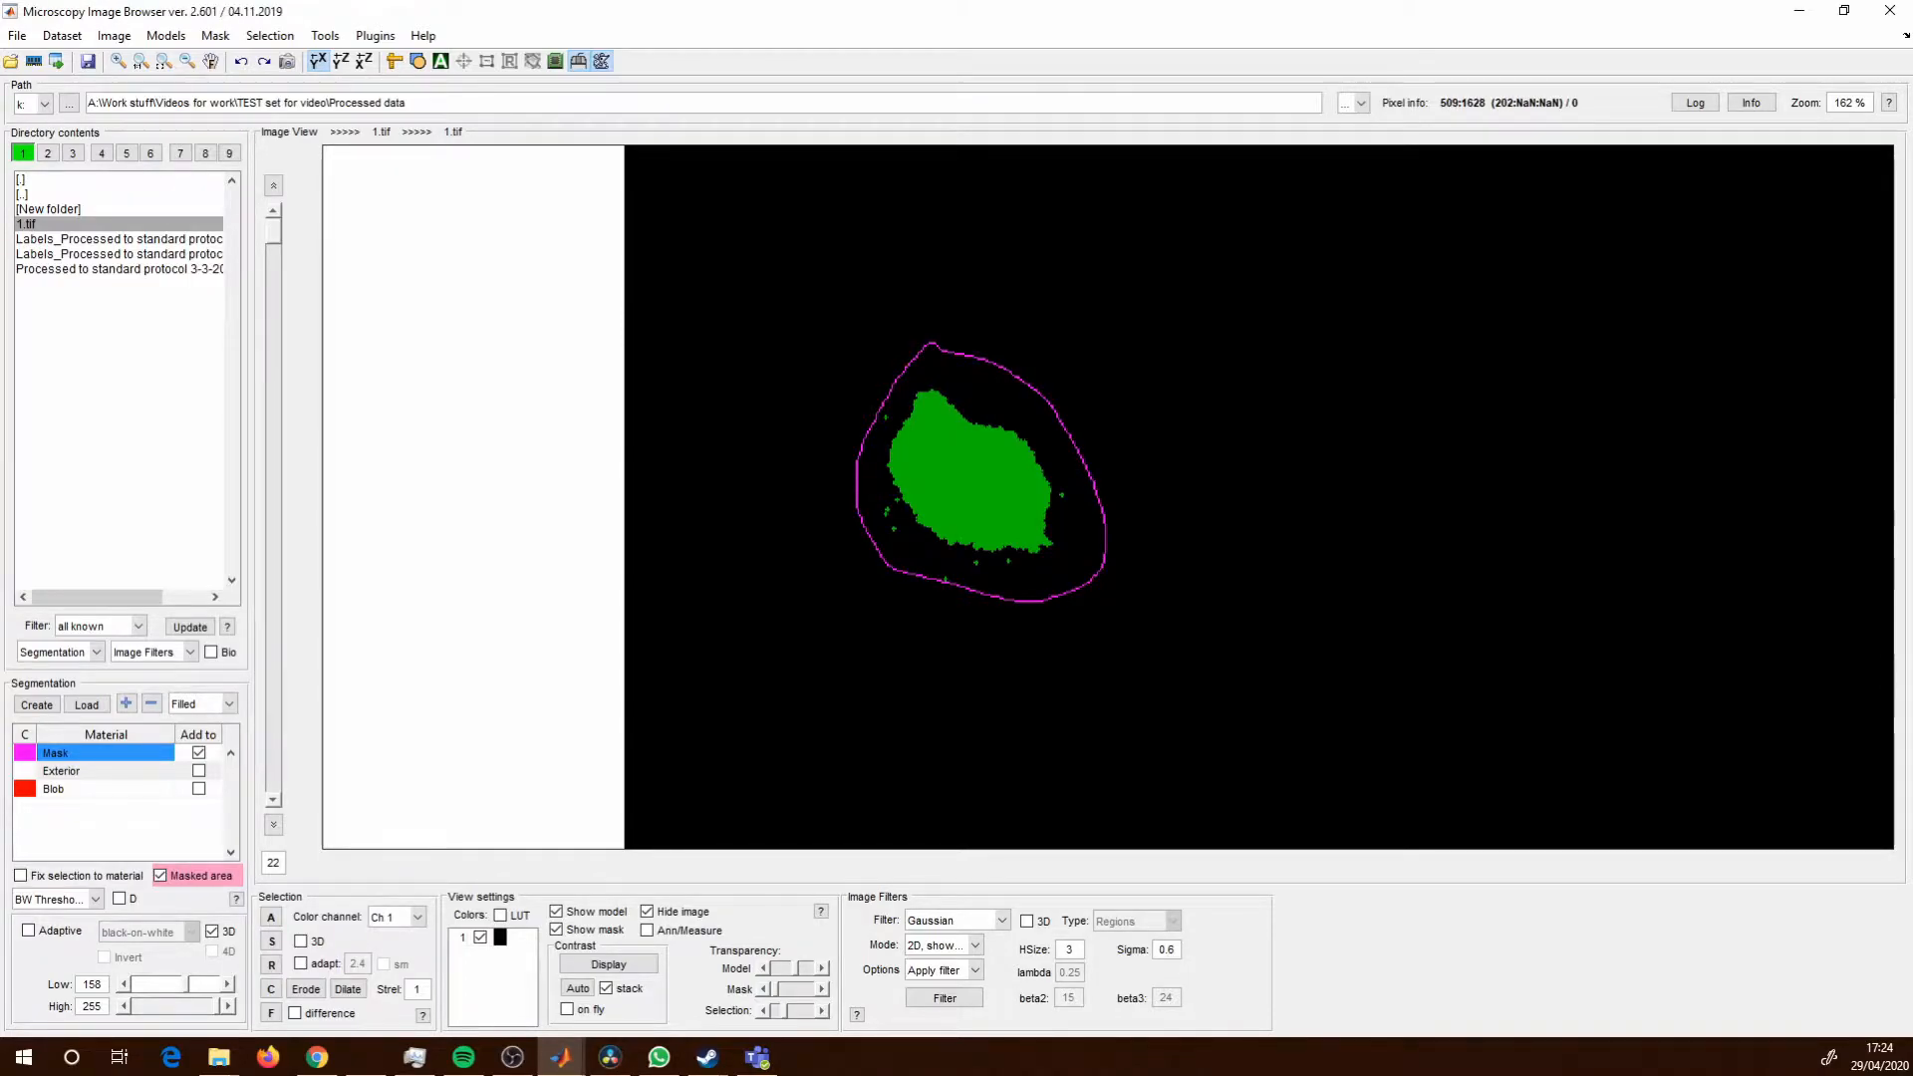
scroll(976, 468, down, 6)
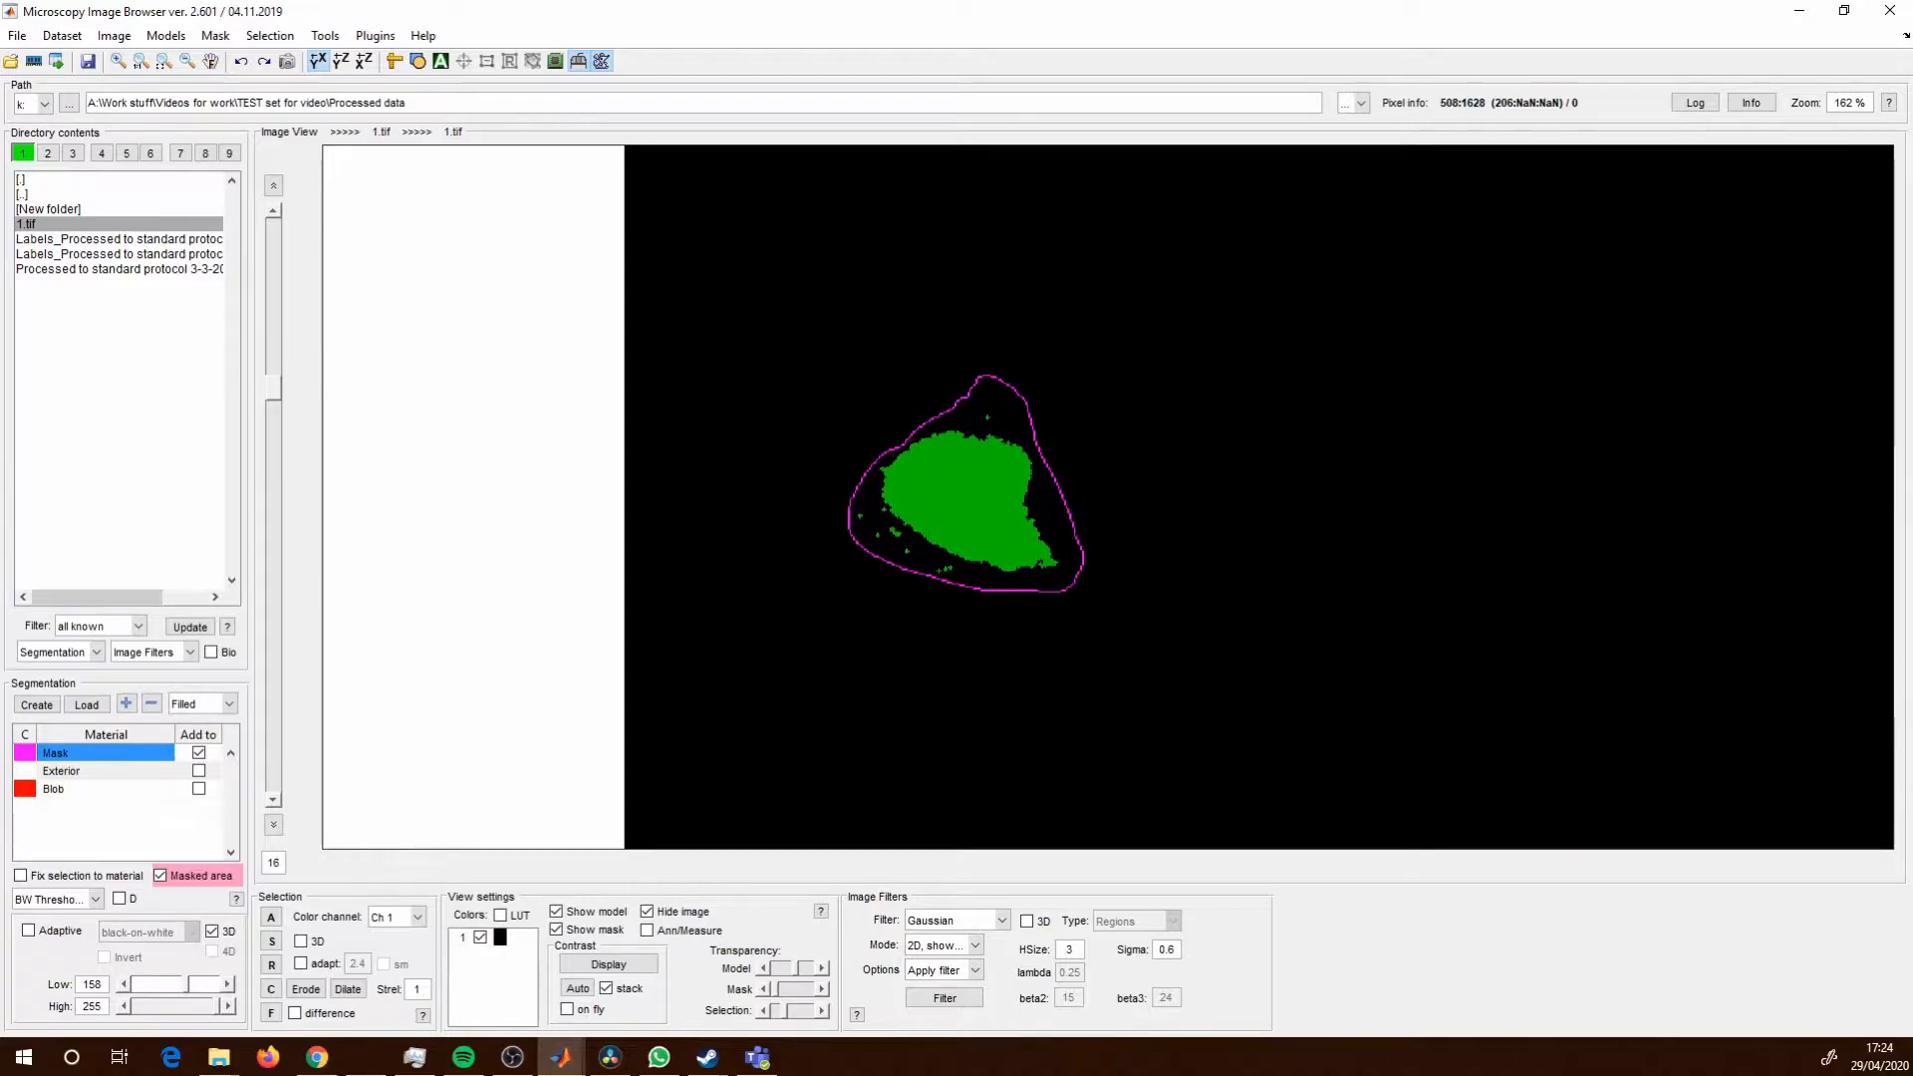
scroll(977, 469, up, 1)
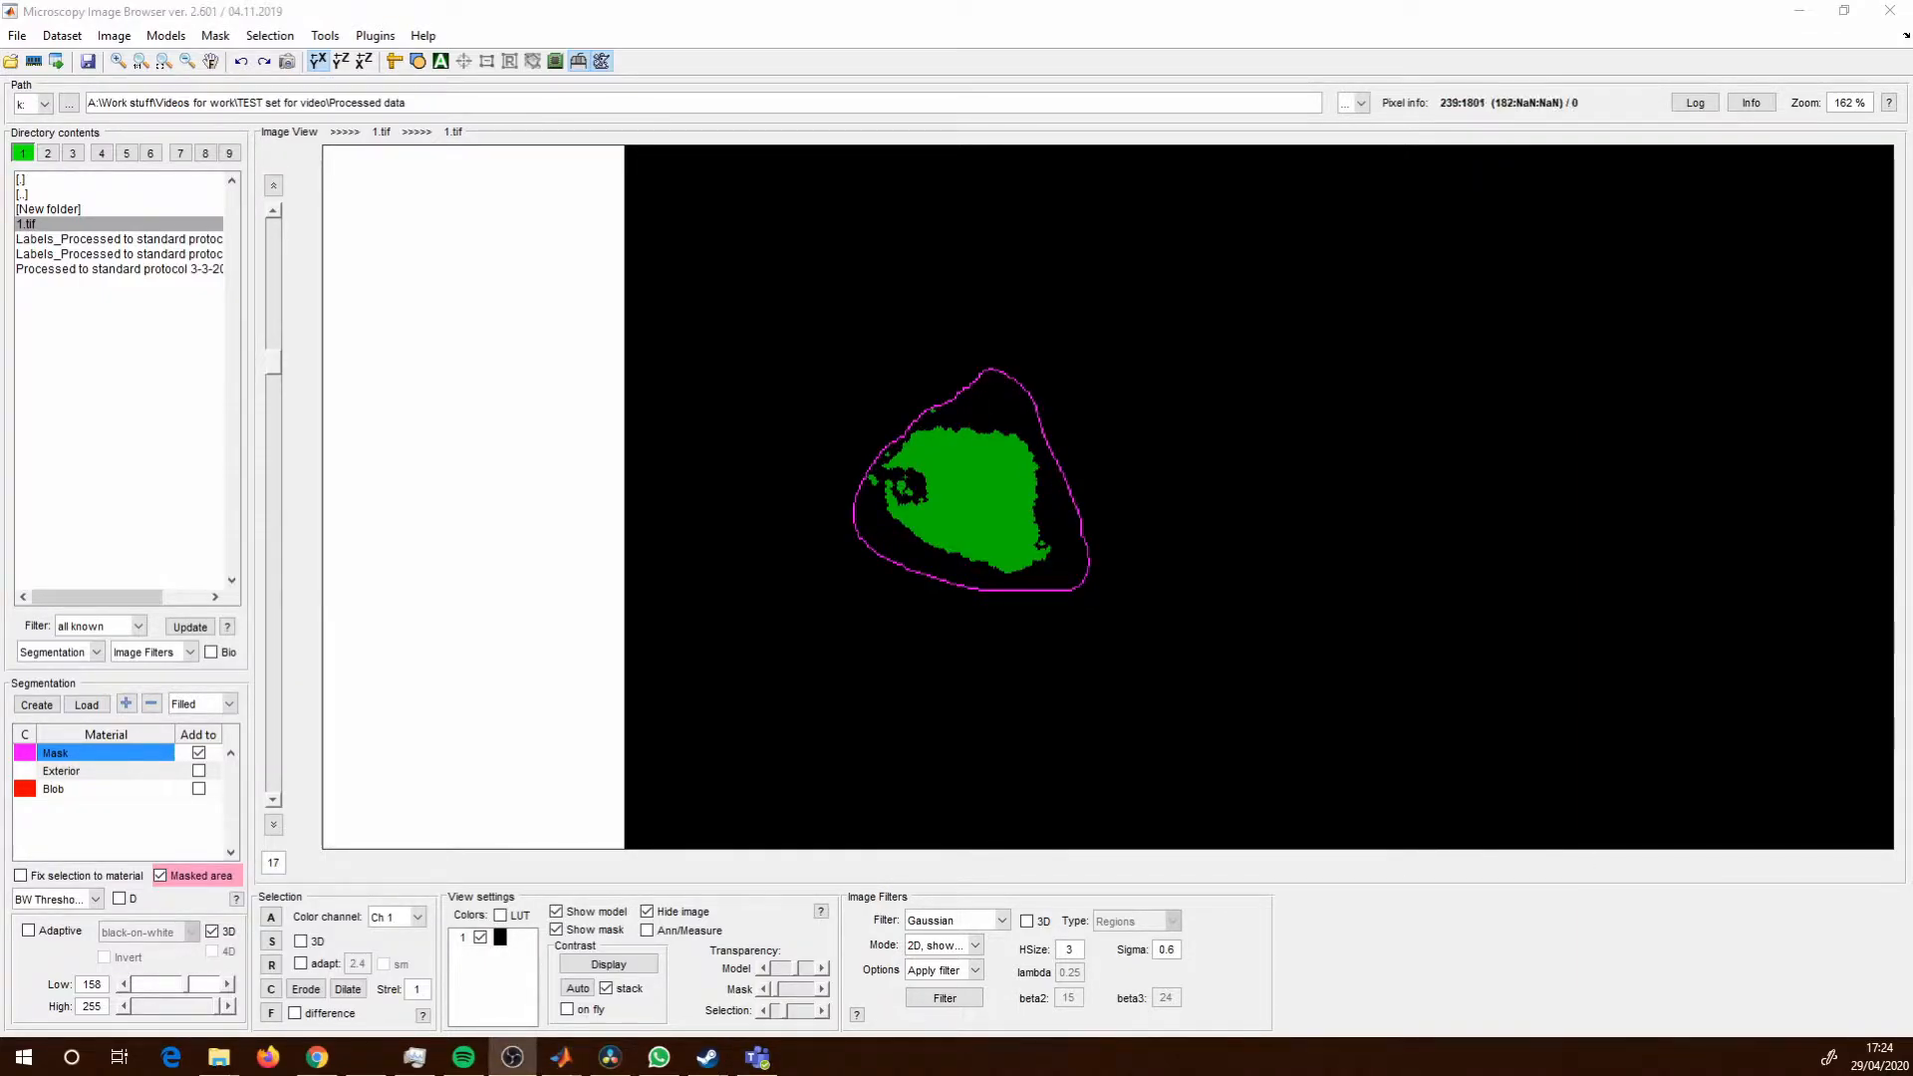
click(647, 911)
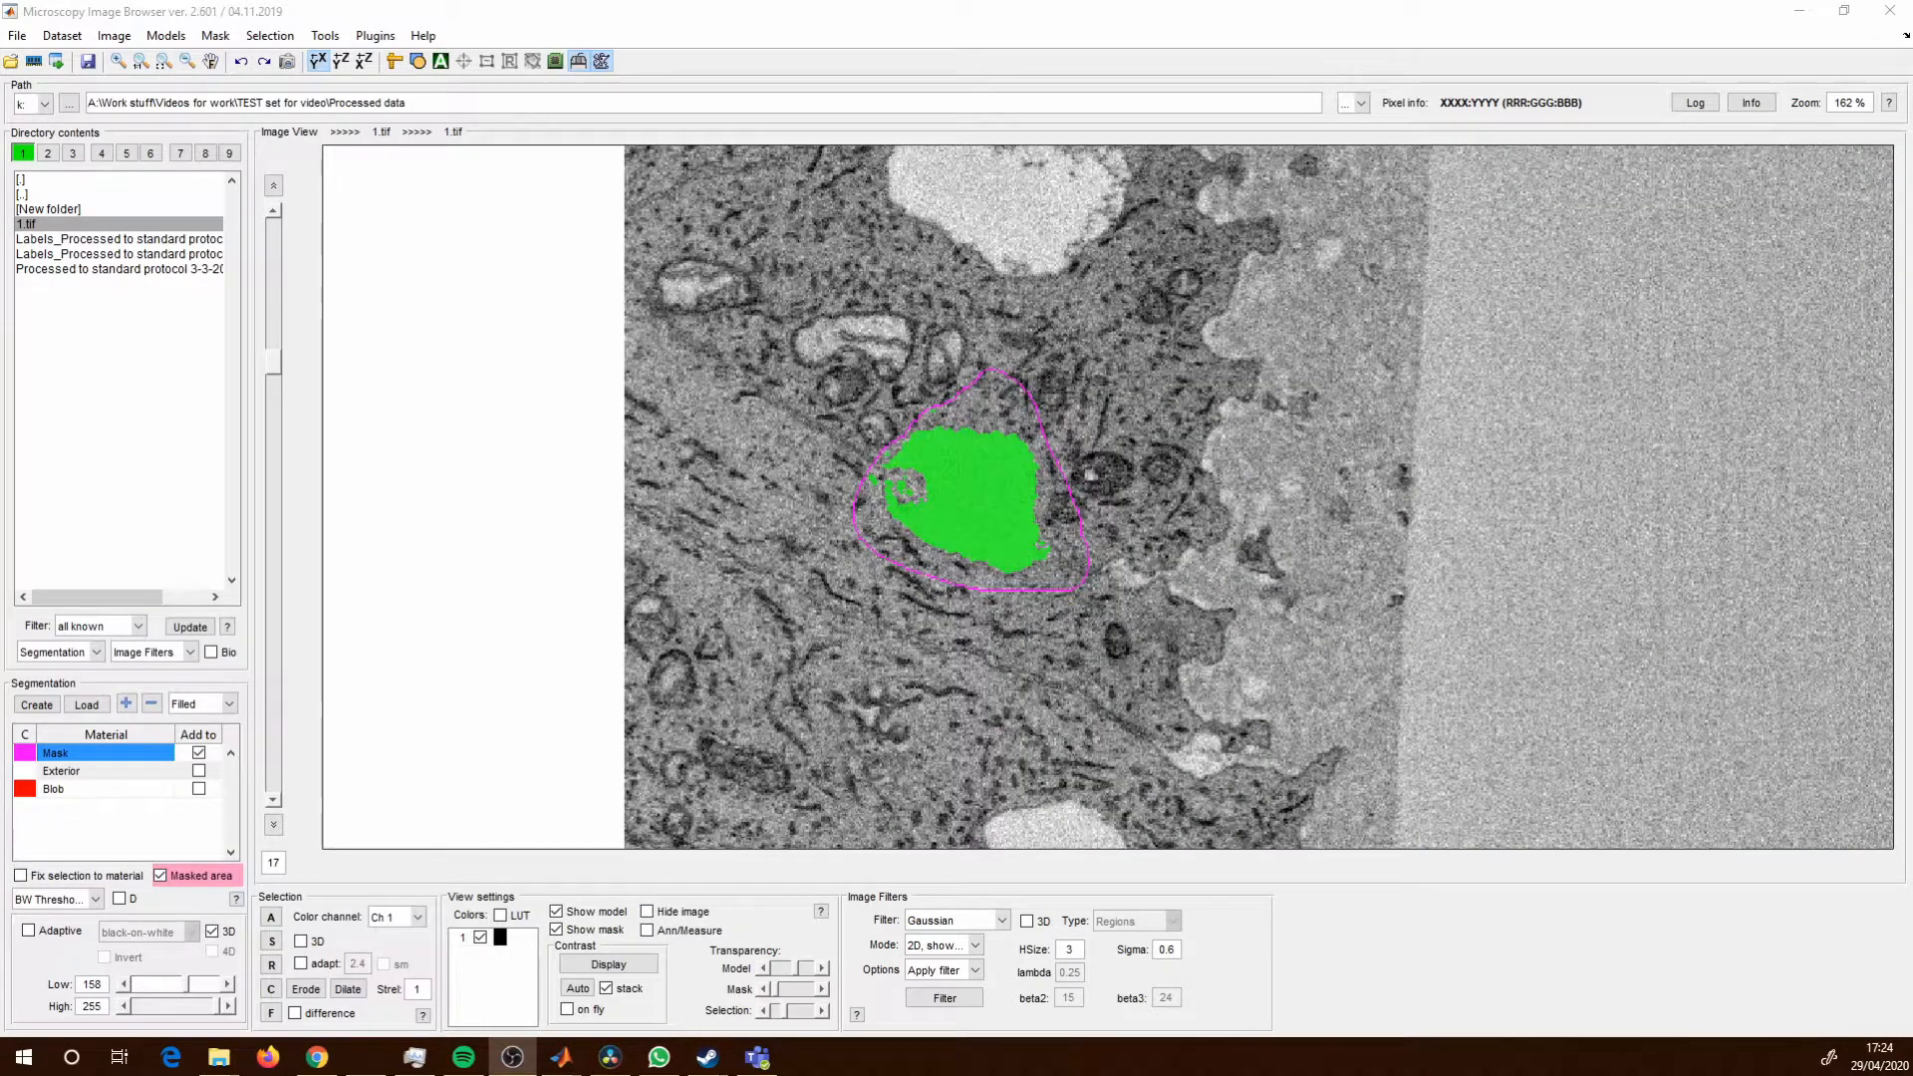
Inspect the cleaned vesicle selection up close against the image across the slices, up to slice 22.
mouse_move(1118, 492)
mouse_down()
mouse_move(1103, 474)
mouse_move(1121, 509)
mouse_up()
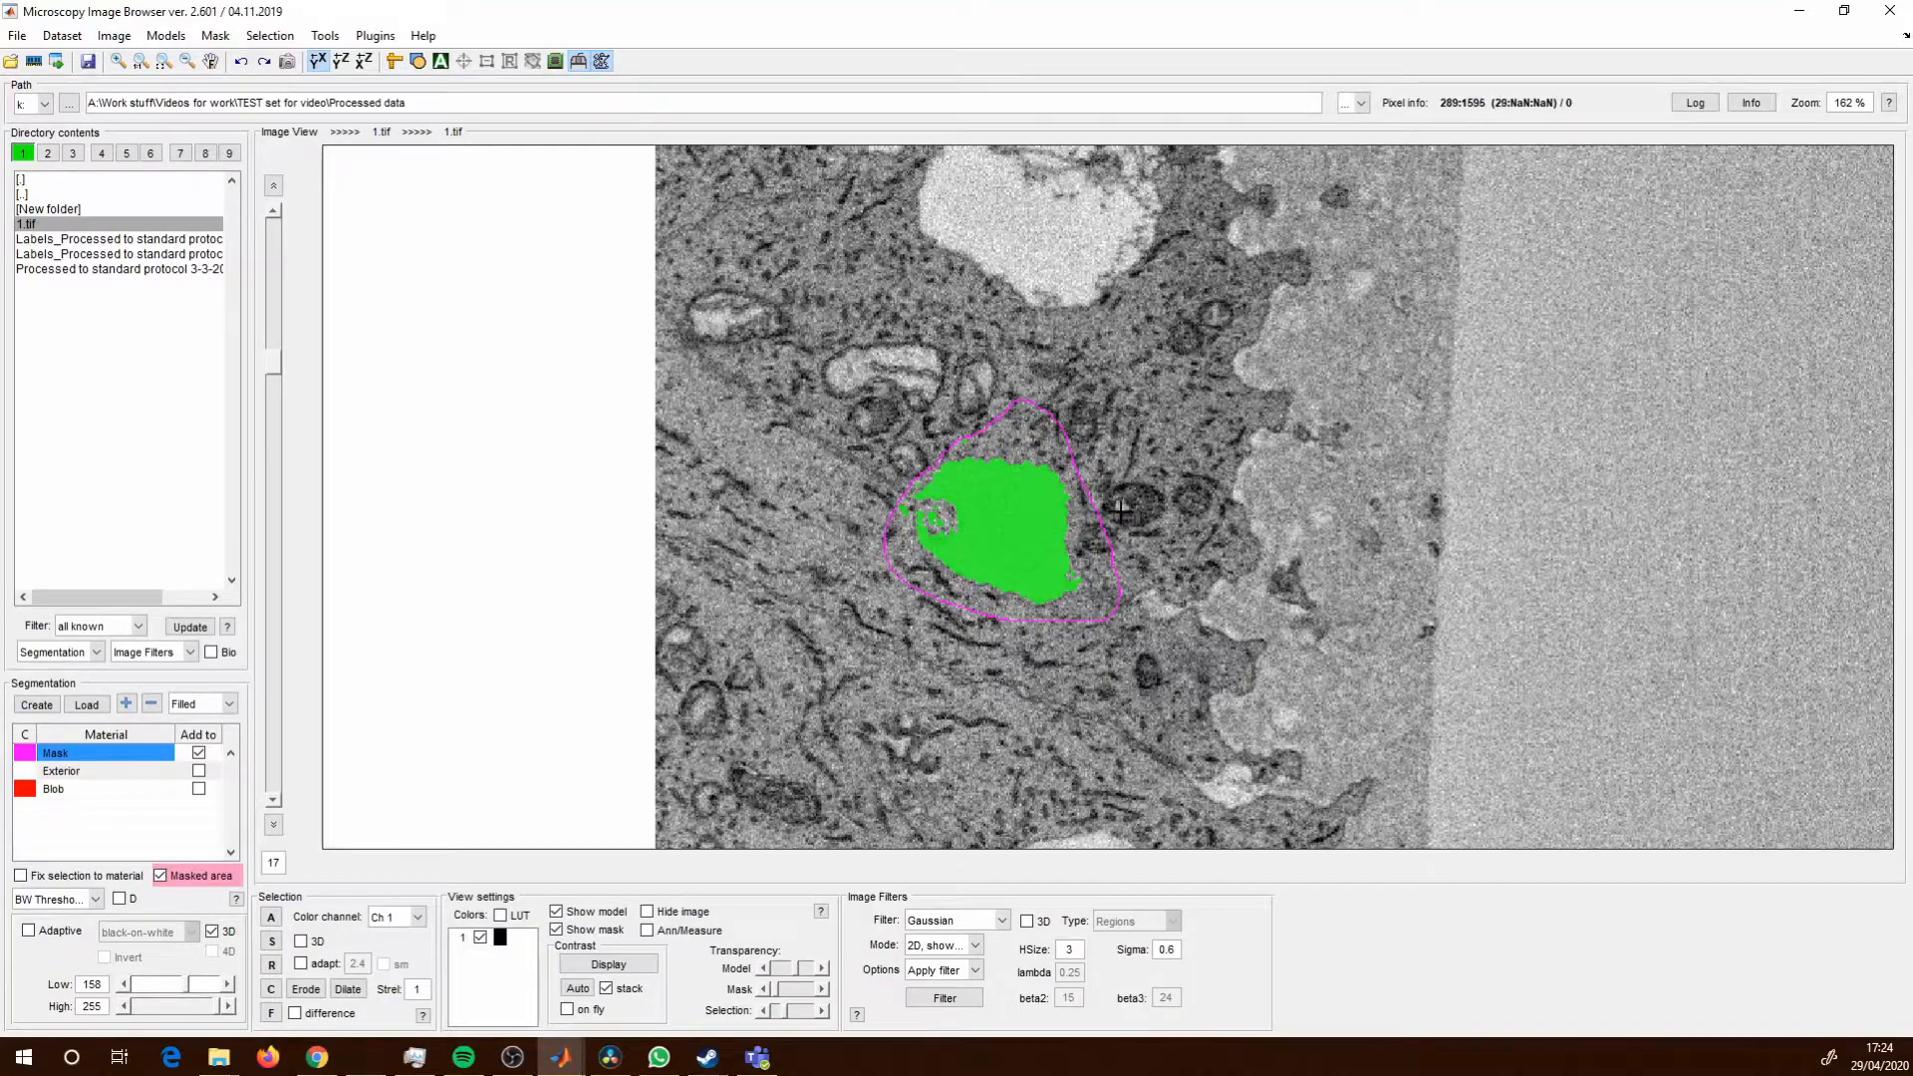
scroll(1121, 509, up, 3)
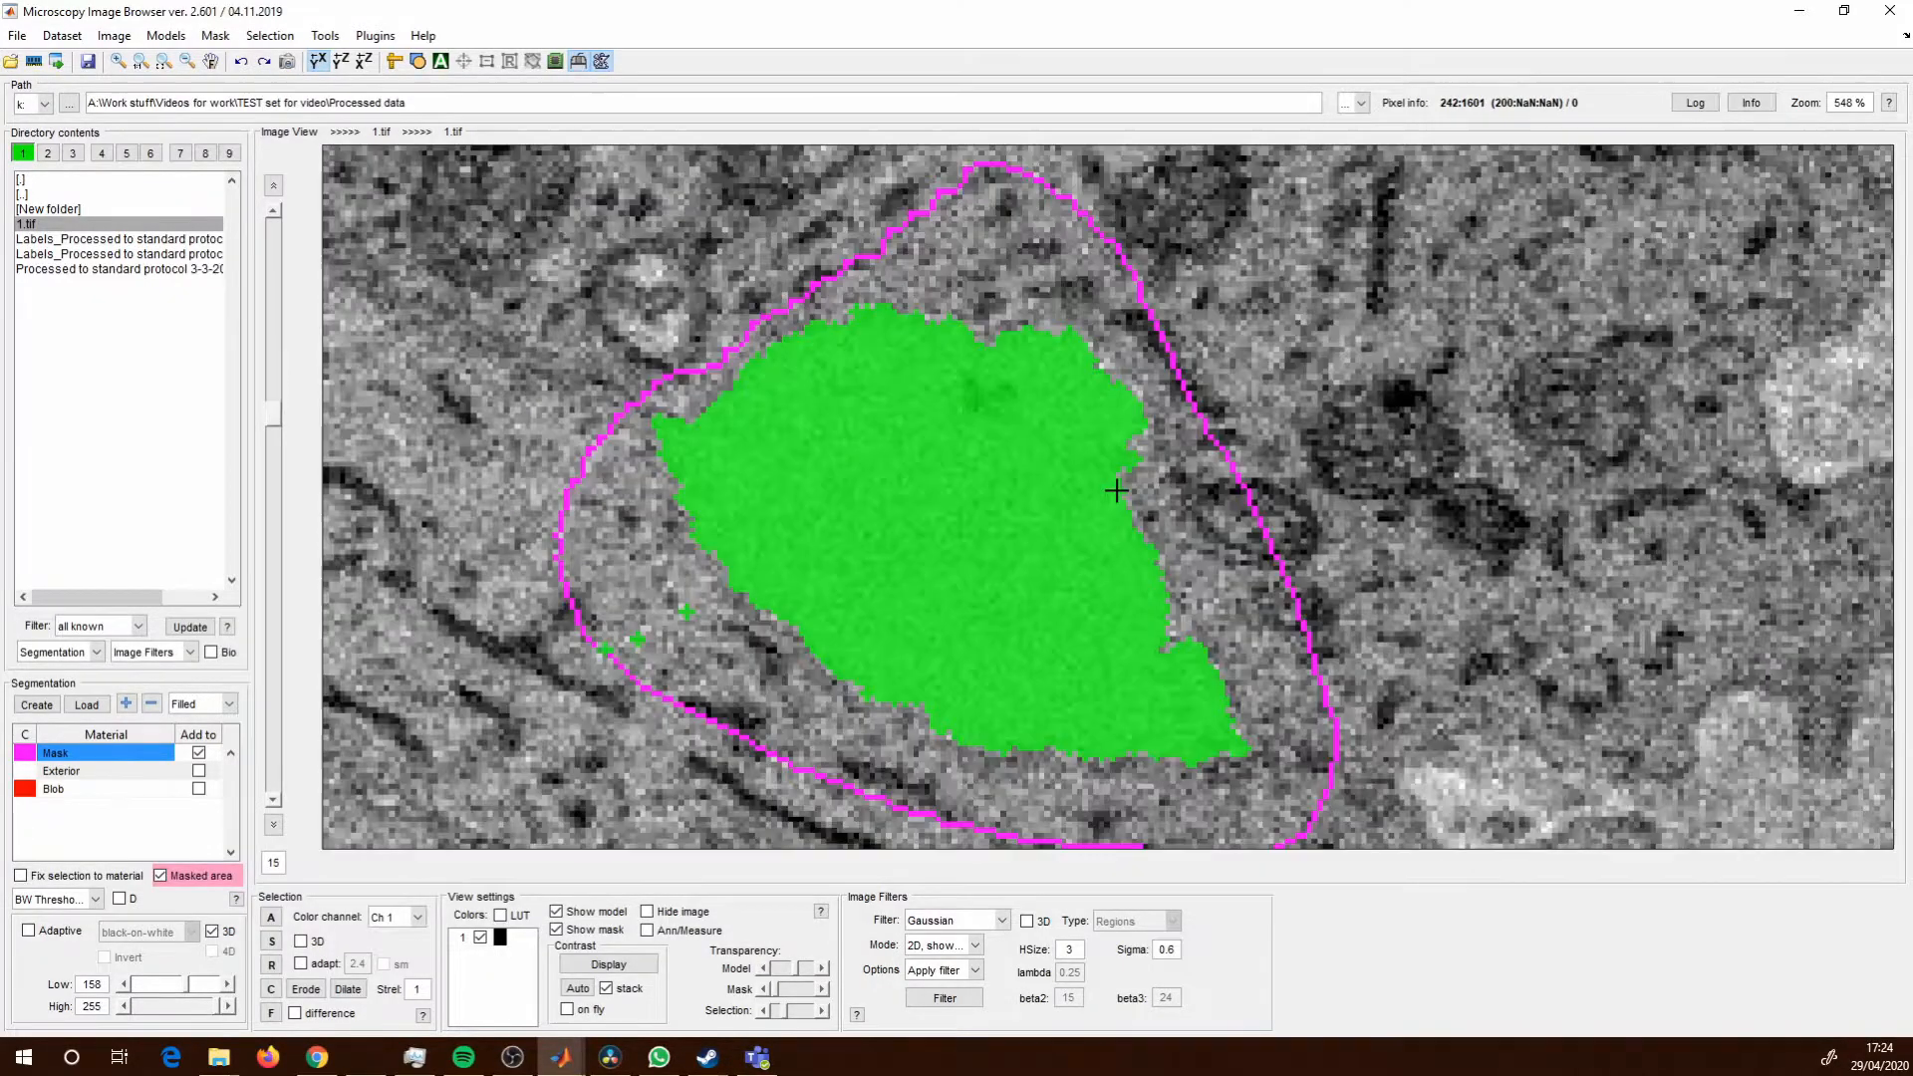
scroll(1117, 490, down, 5)
scroll(1072, 515, down, 1)
scroll(1070, 515, up, 11)
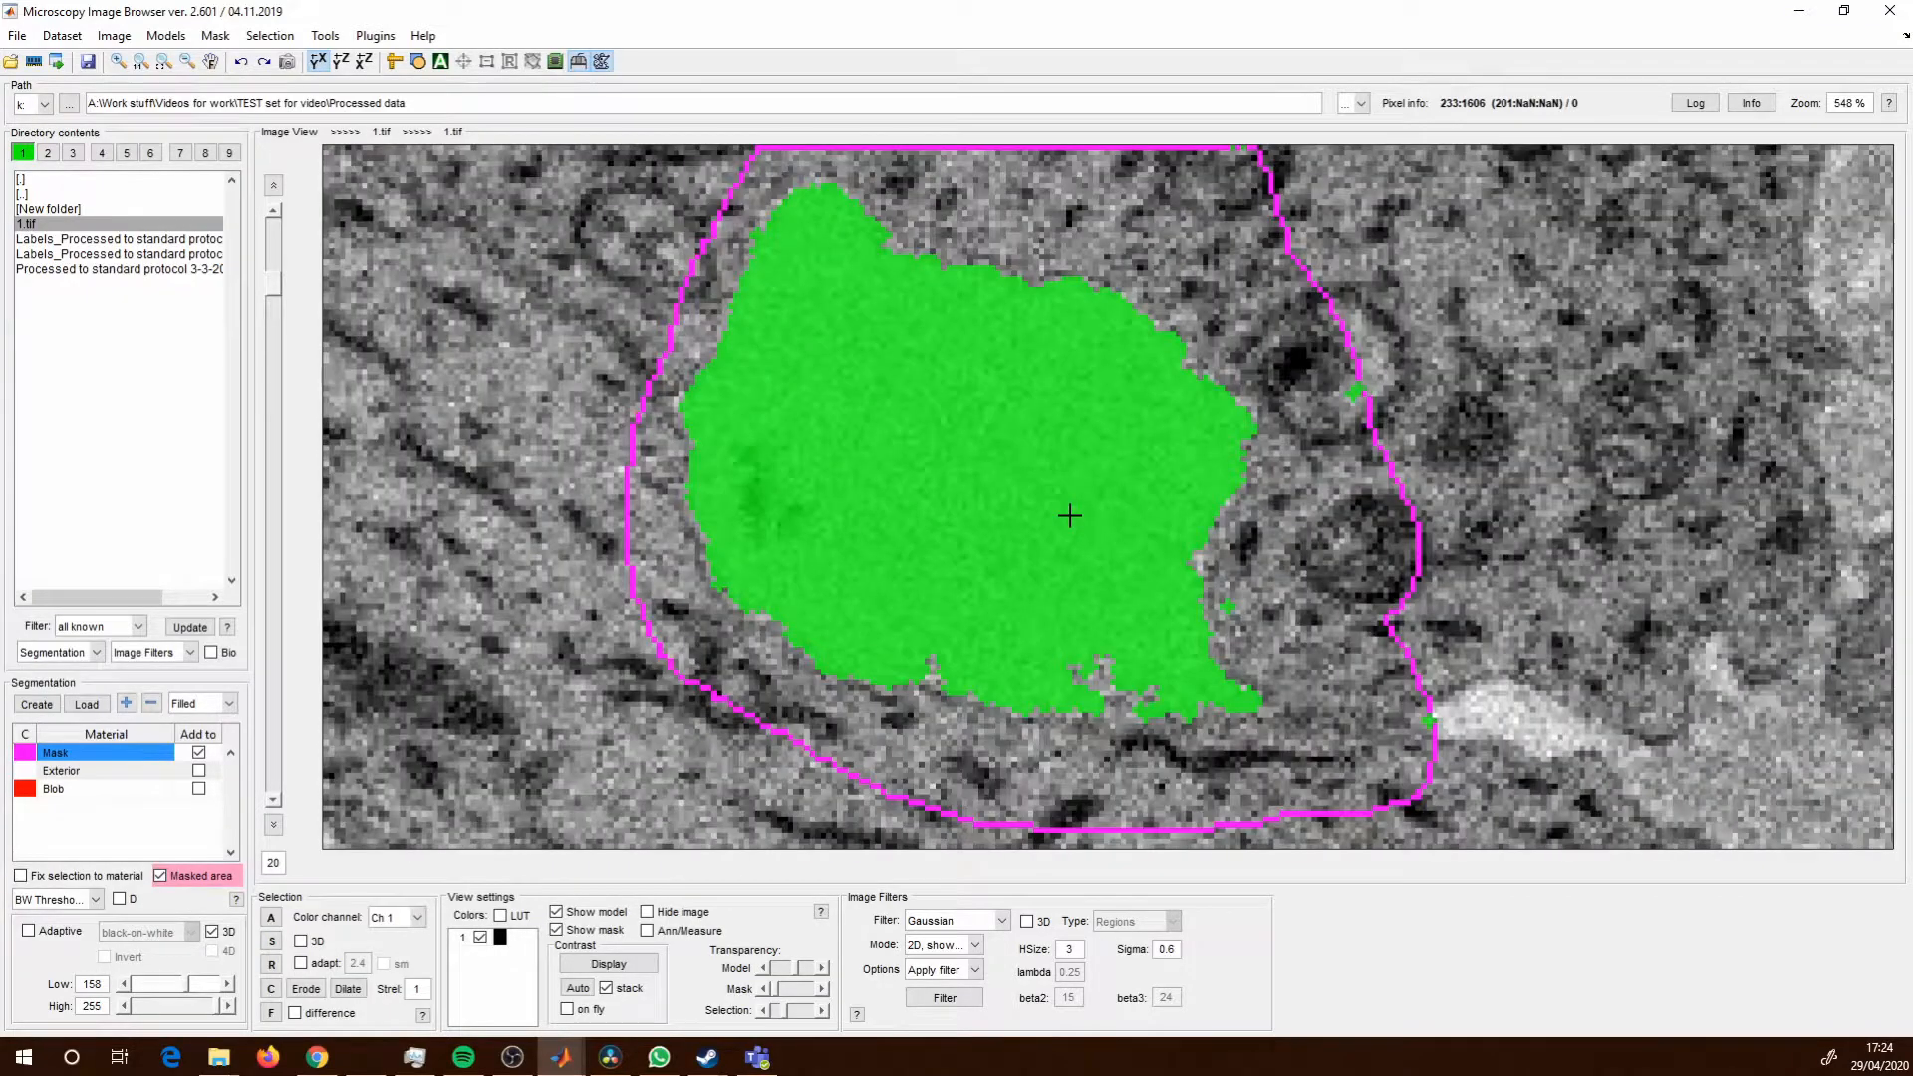
scroll(1070, 515, up, 2)
drag(1110, 482, 1088, 537)
drag(907, 532, 922, 542)
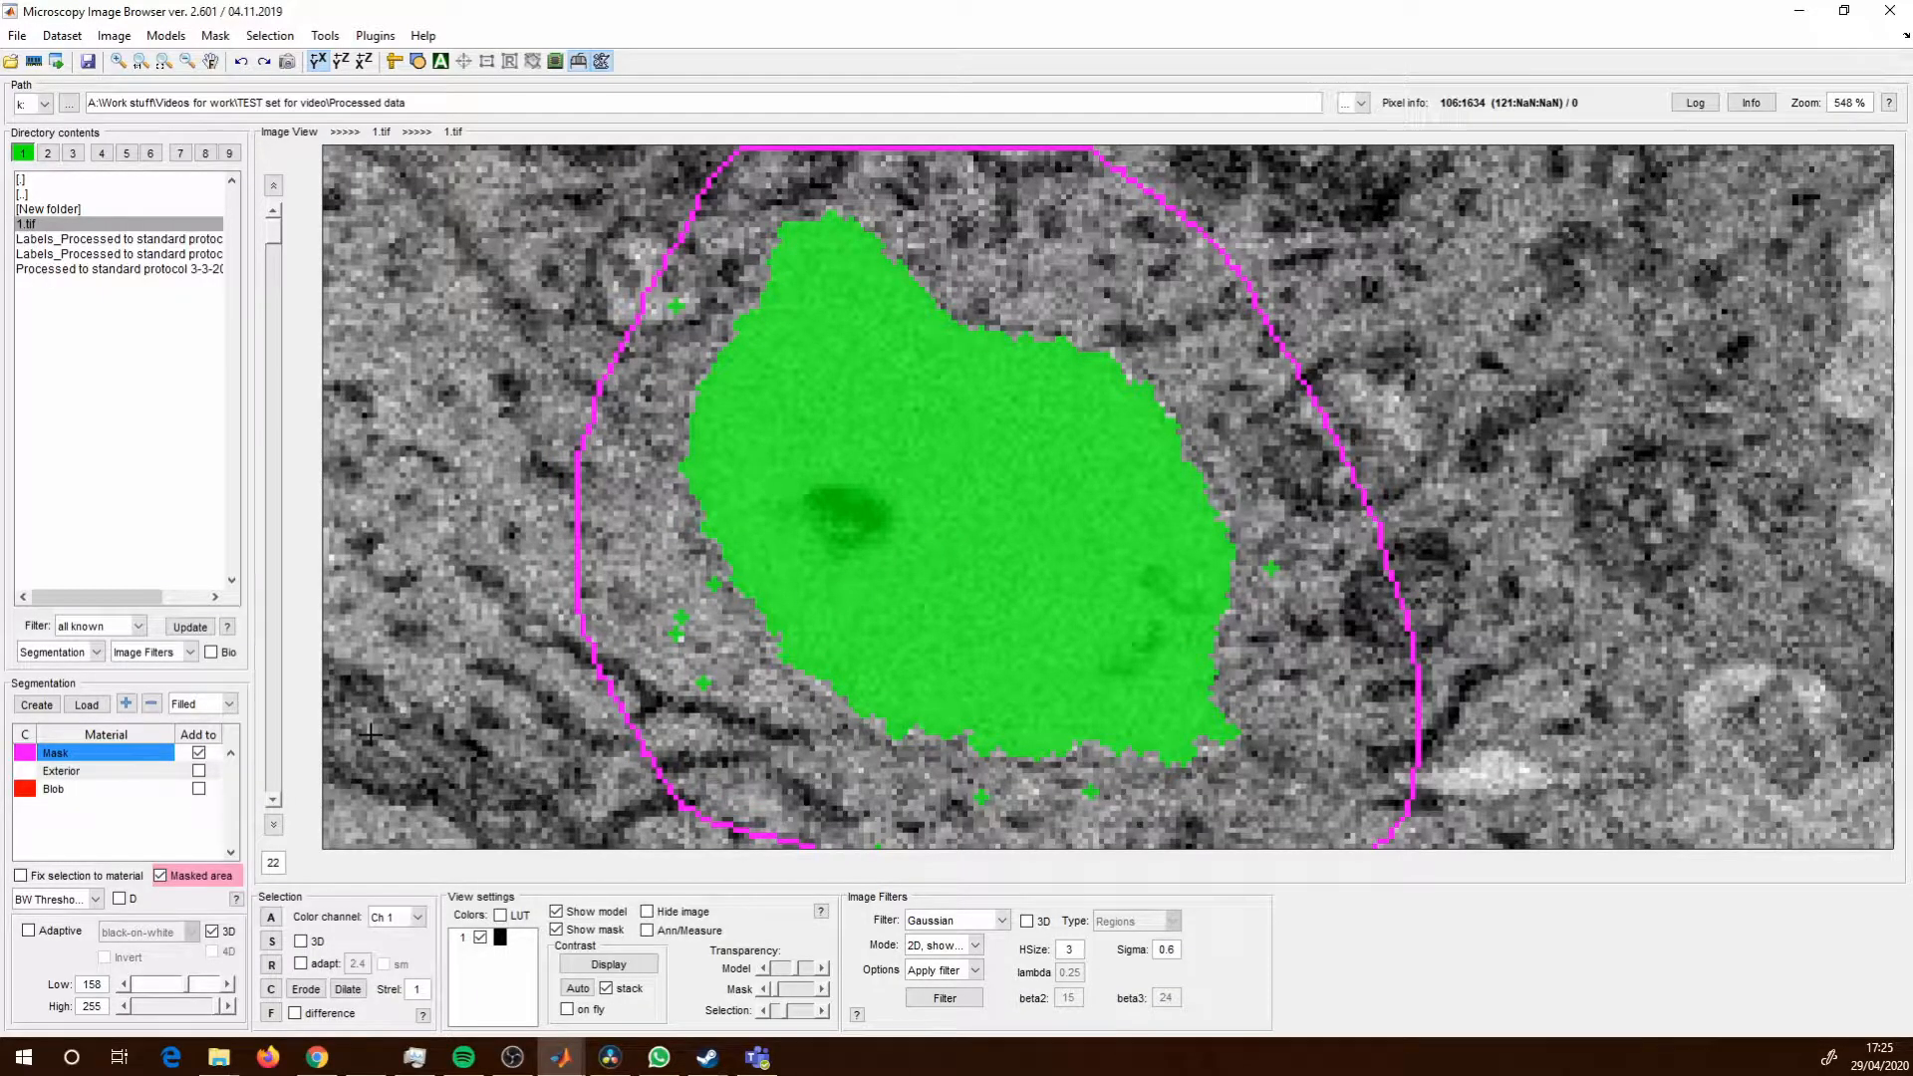
Replace the Mask with the cleaned selection on all slices and switch the segmentation tool to Object Picker.
key(shift+r)
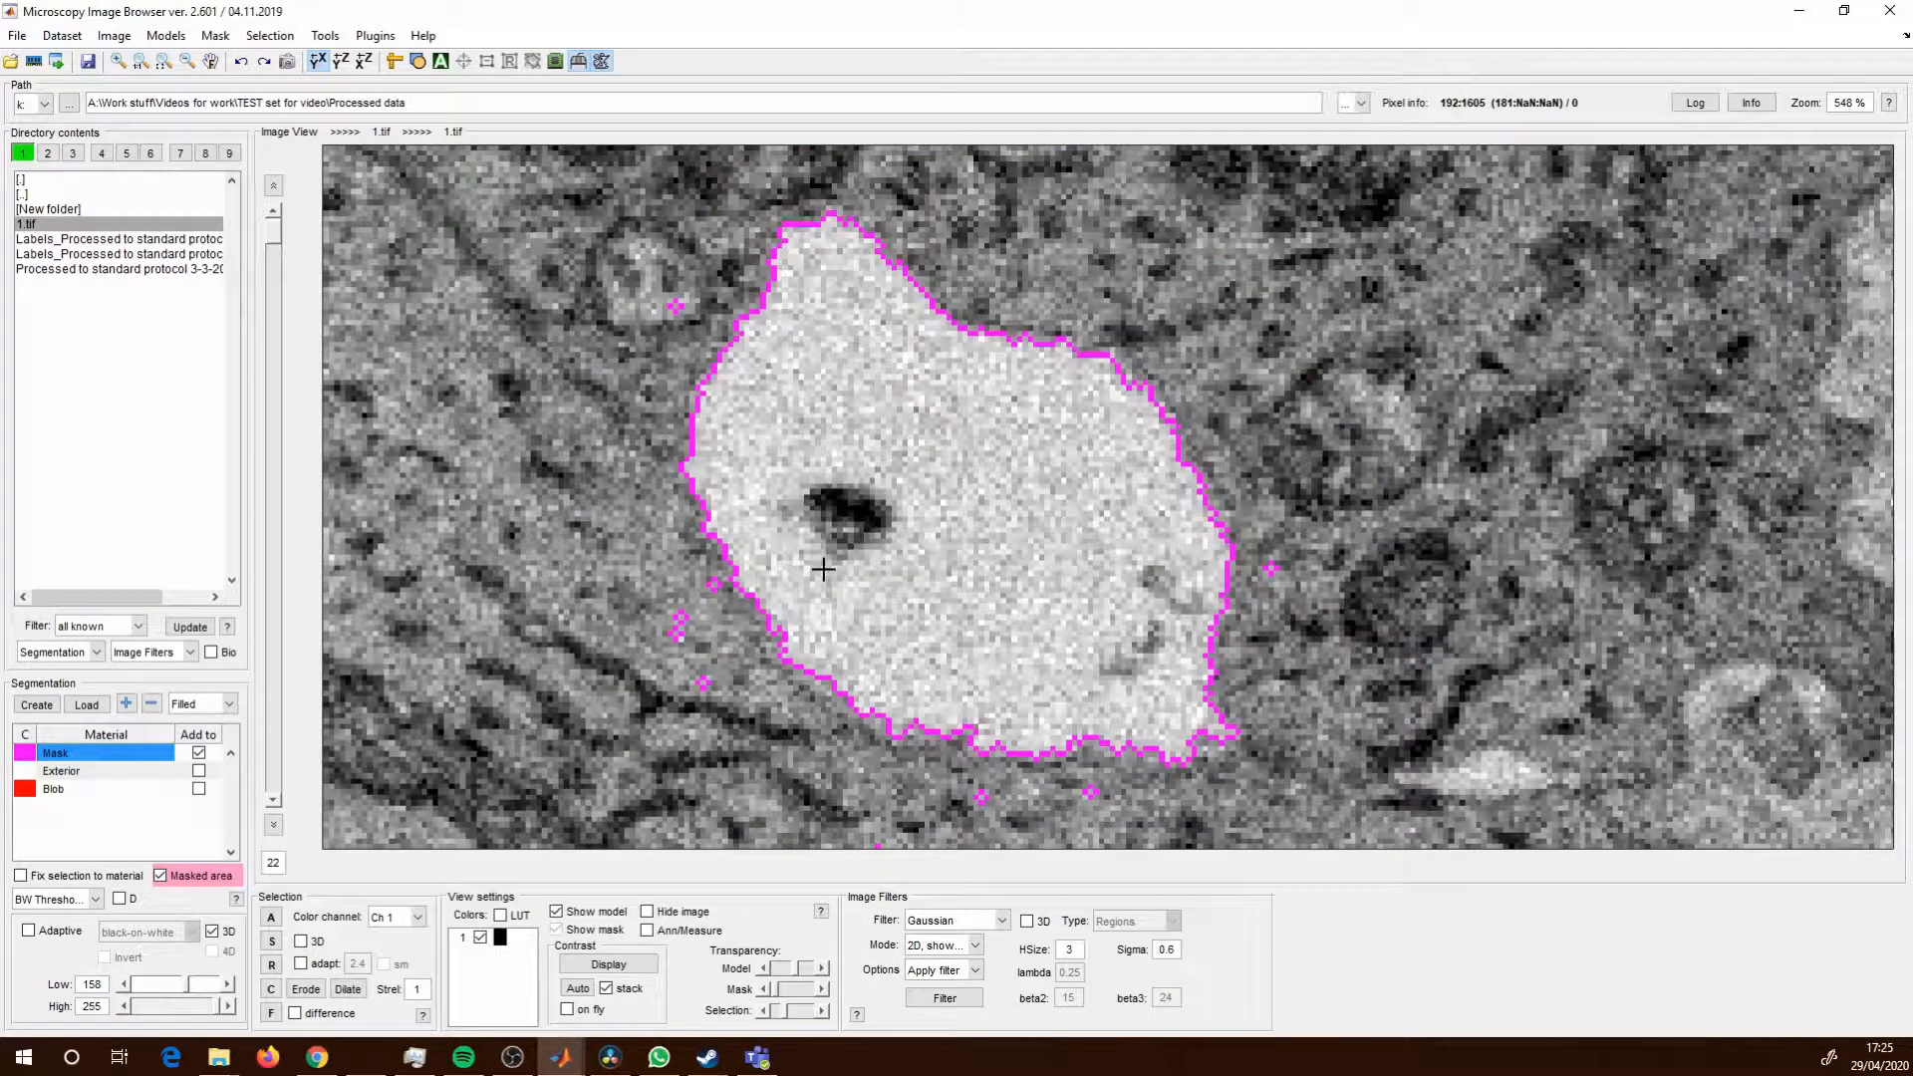
scroll(829, 581, up, 3)
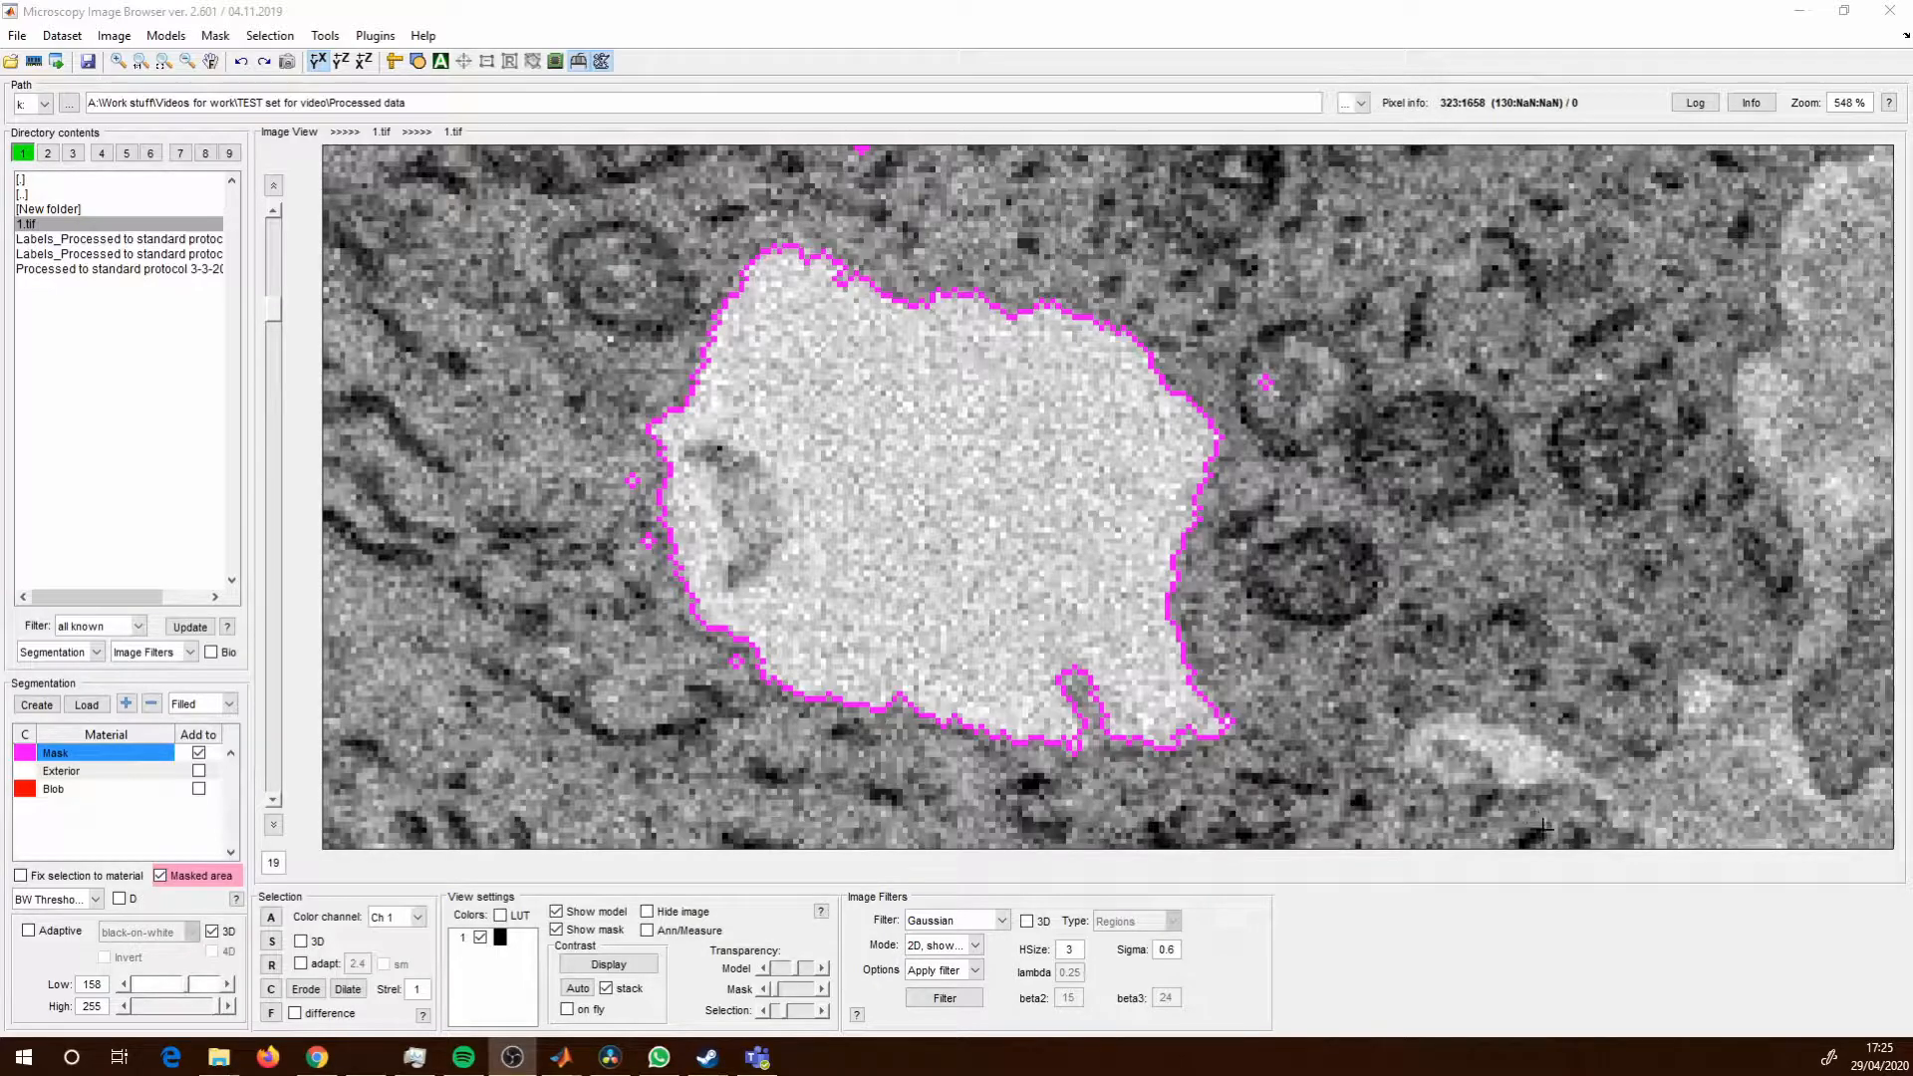
click(96, 899)
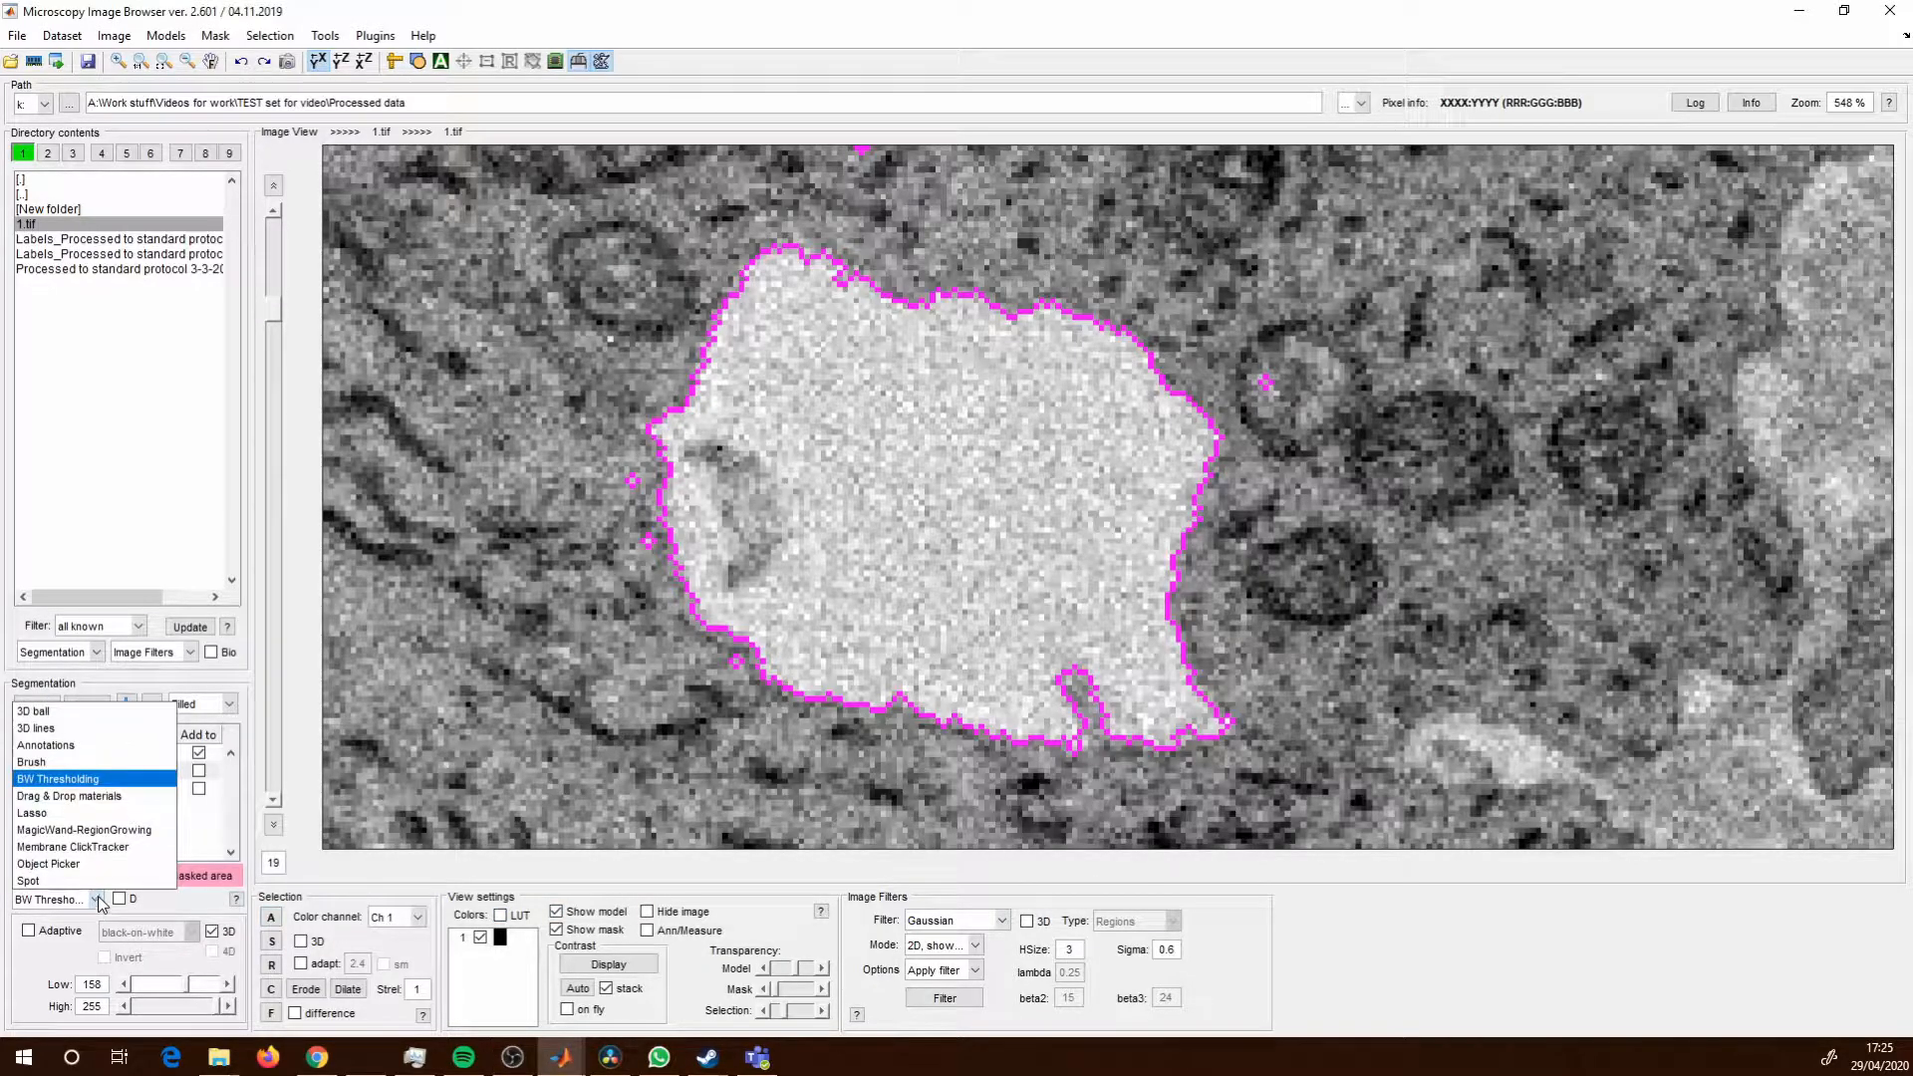
click(72, 873)
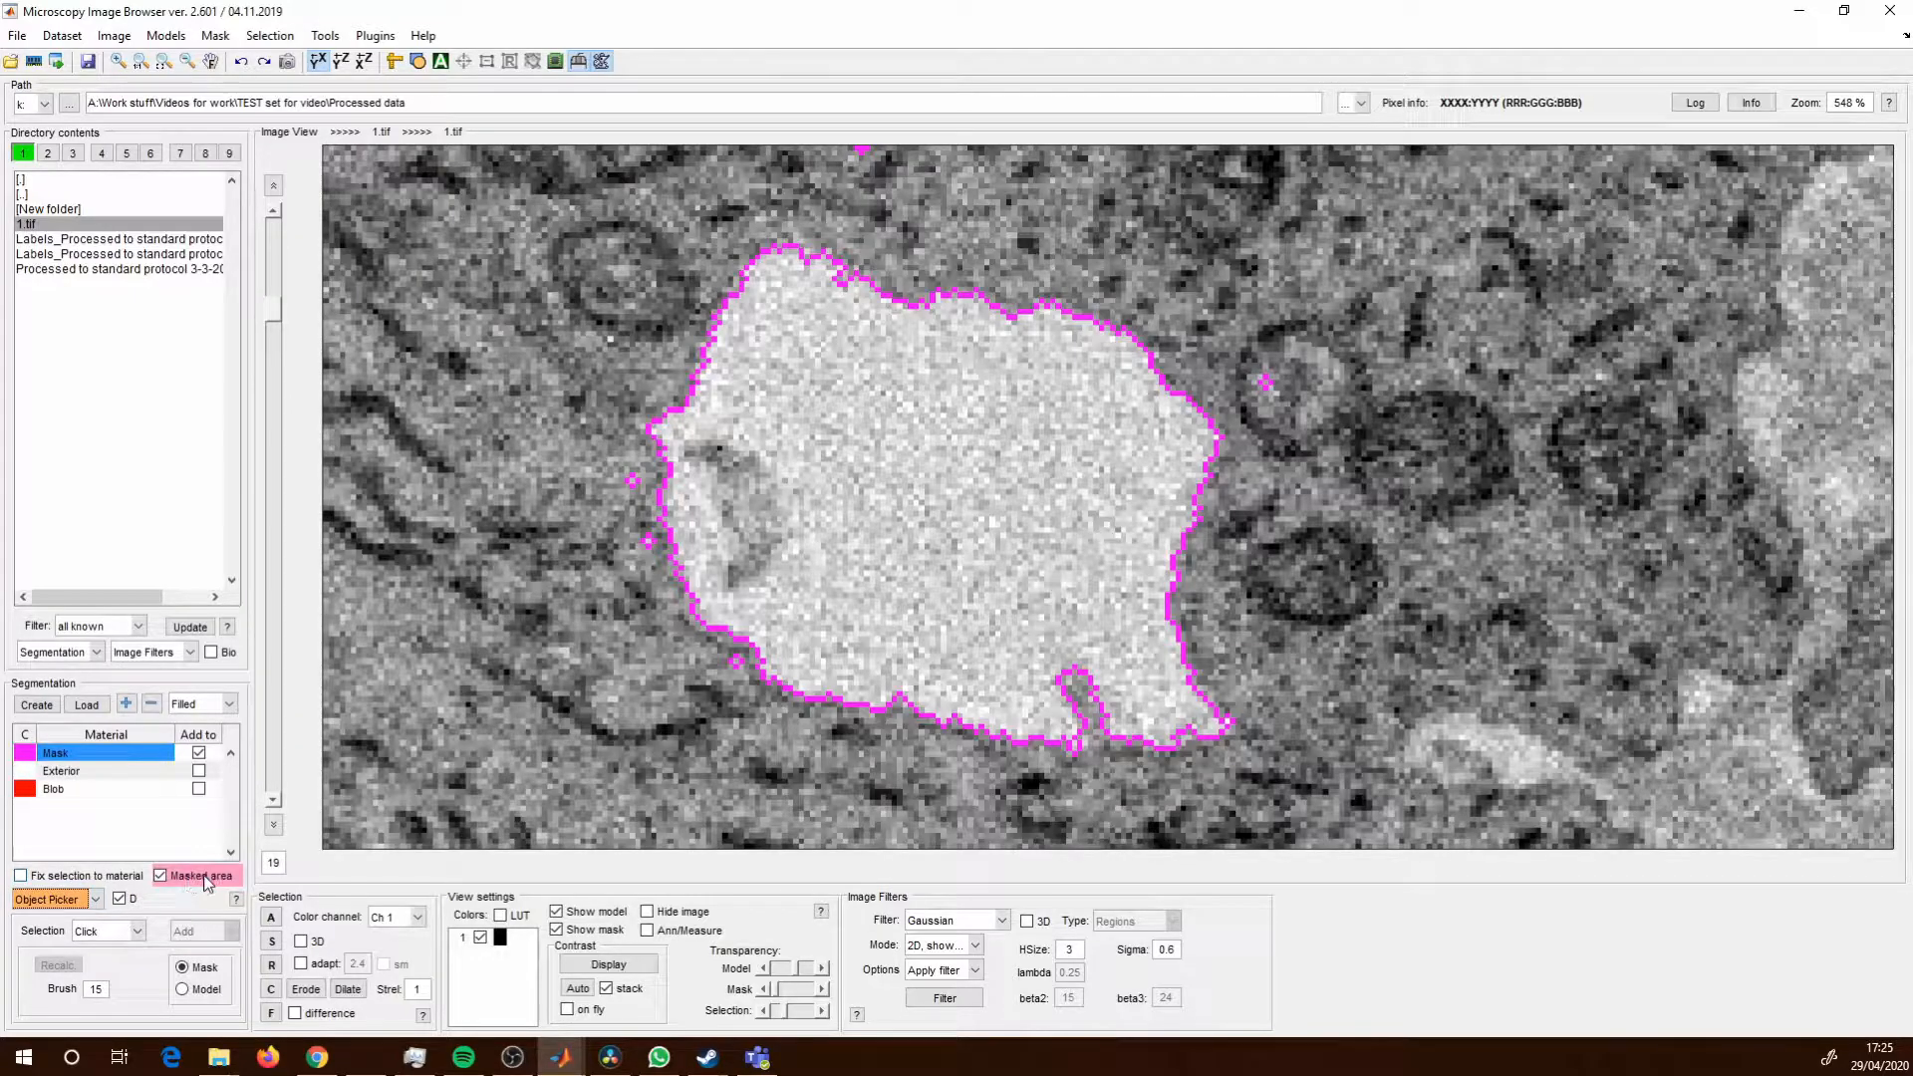
Pick the vesicle's mask object slice by slice from slice 9 to 22, check the picks, and clear the selection.
scroll(1005, 627, up, 6)
scroll(1005, 627, up, 4)
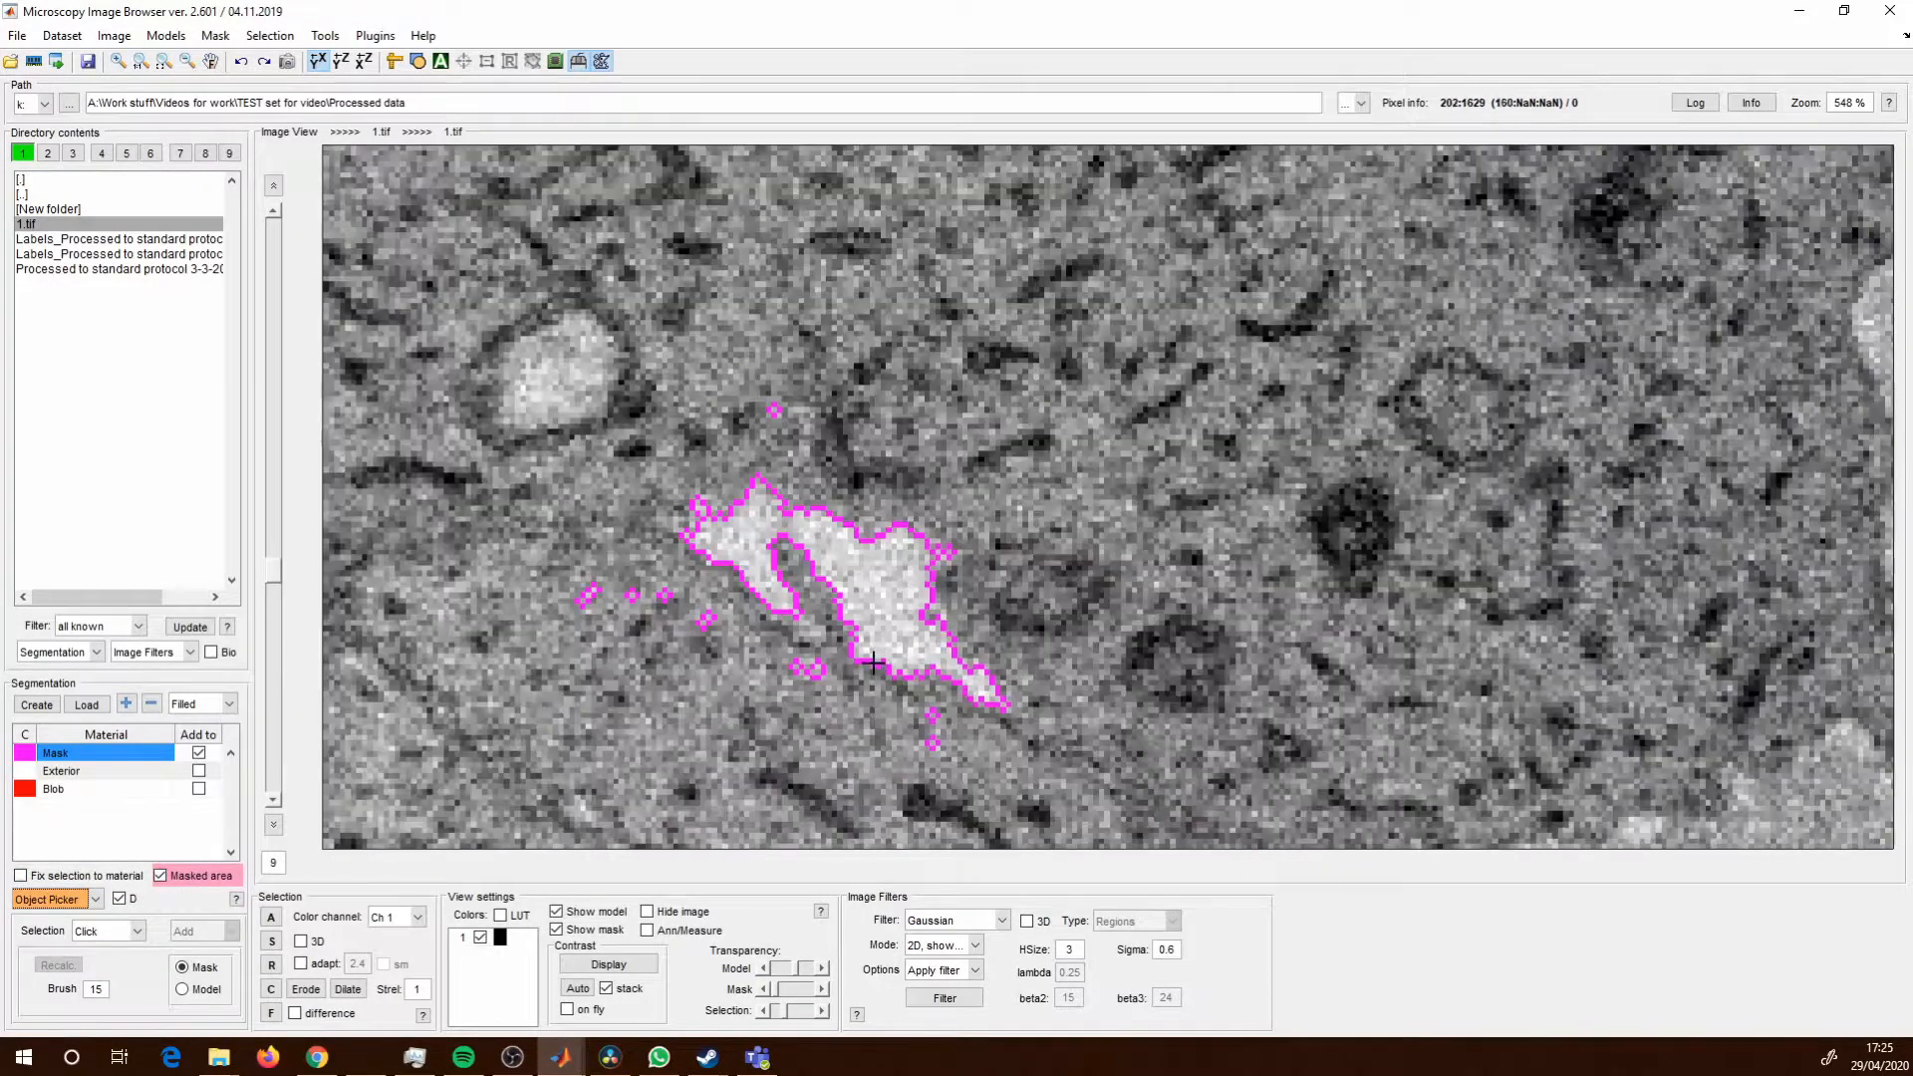
click(897, 590)
scroll(891, 573, down, 3)
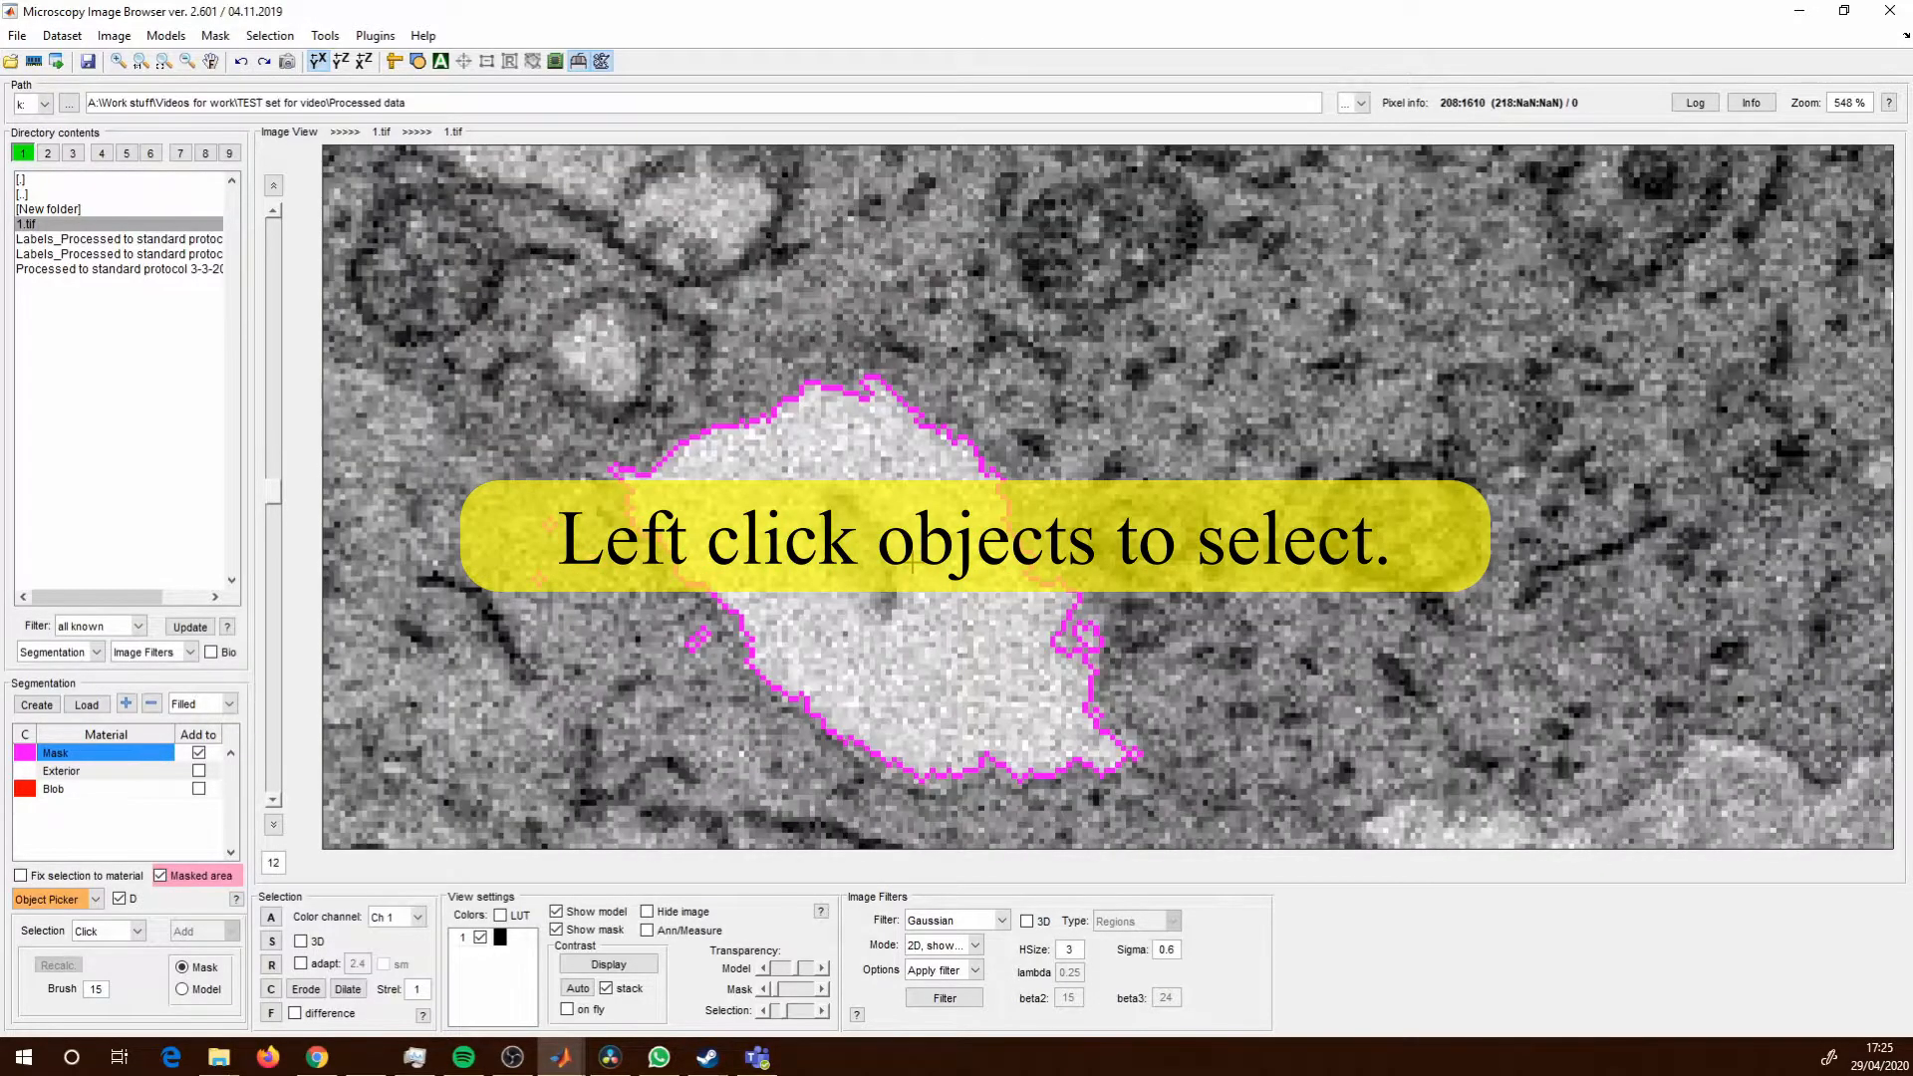
click(912, 560)
scroll(913, 559, down, 1)
click(914, 559)
scroll(914, 559, down, 1)
click(913, 559)
scroll(914, 559, down, 1)
click(916, 553)
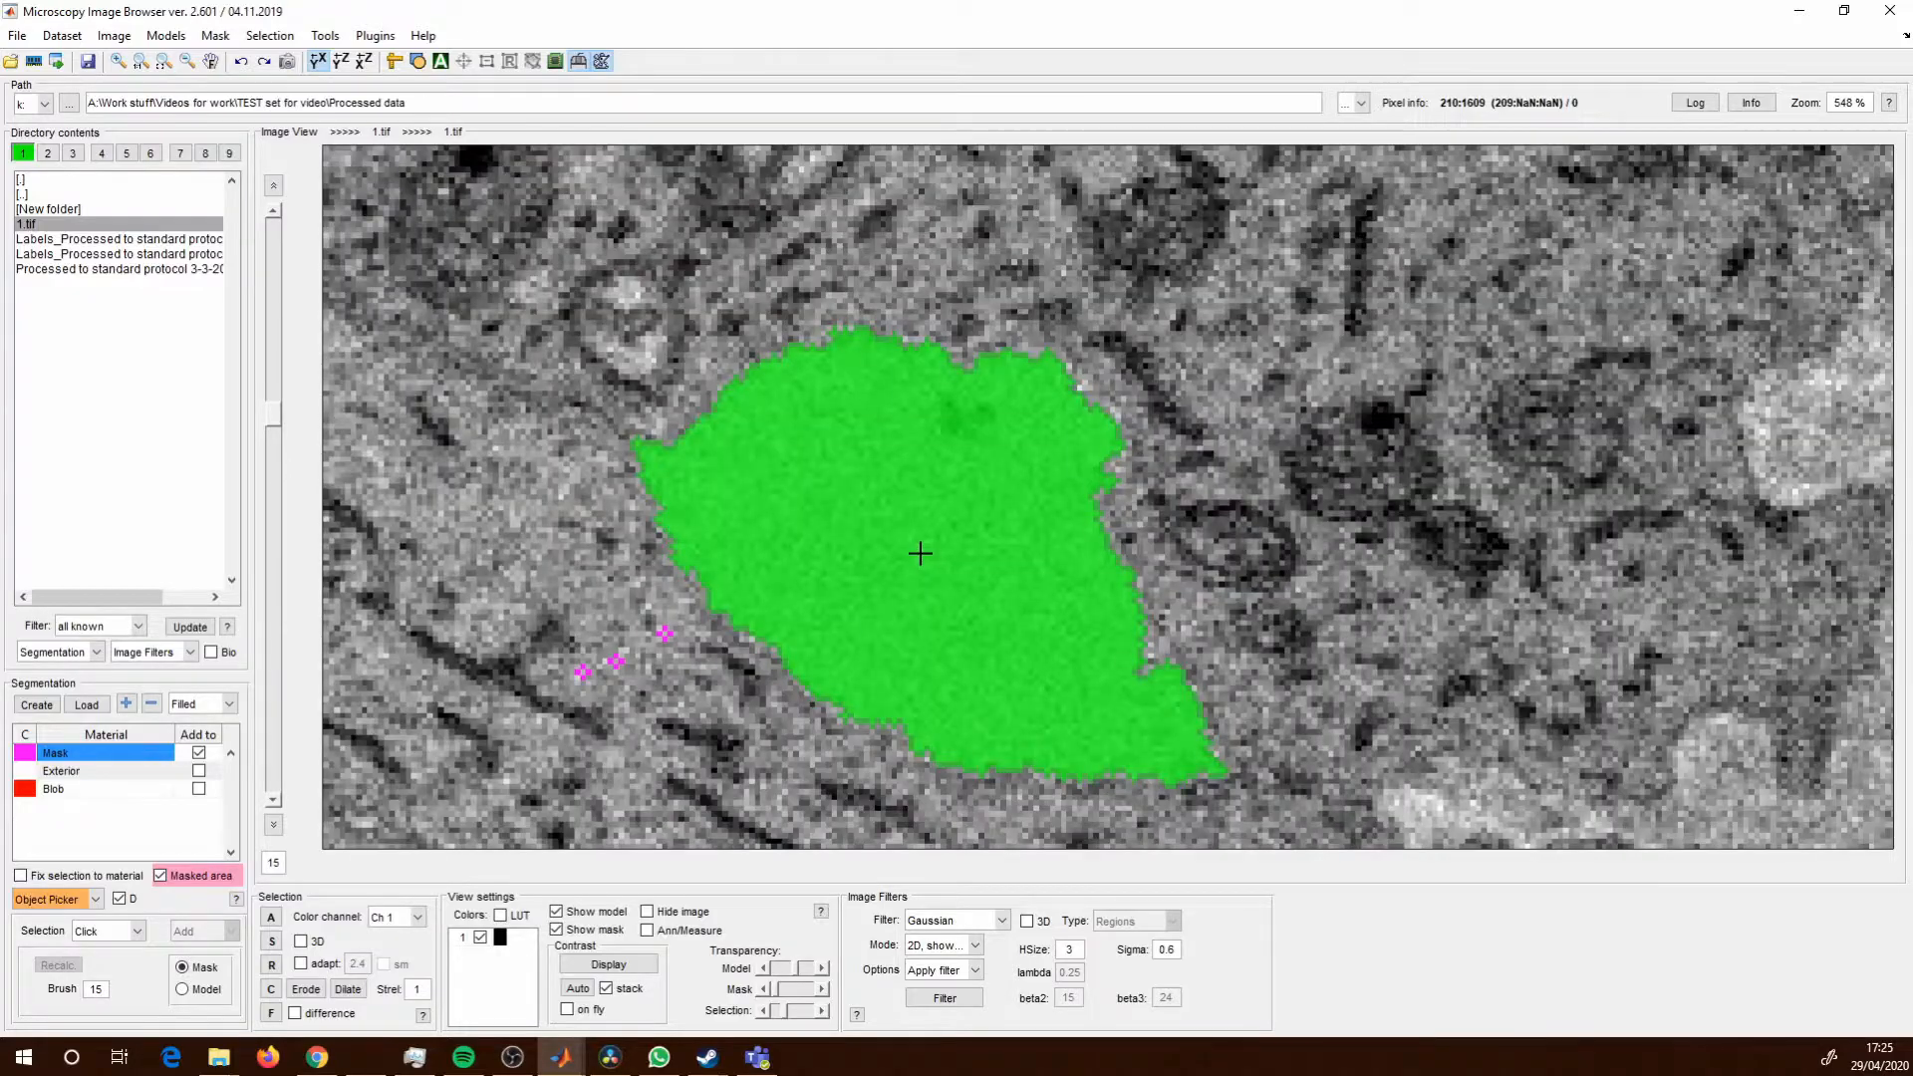
scroll(918, 551, down, 1)
click(922, 549)
scroll(921, 549, down, 1)
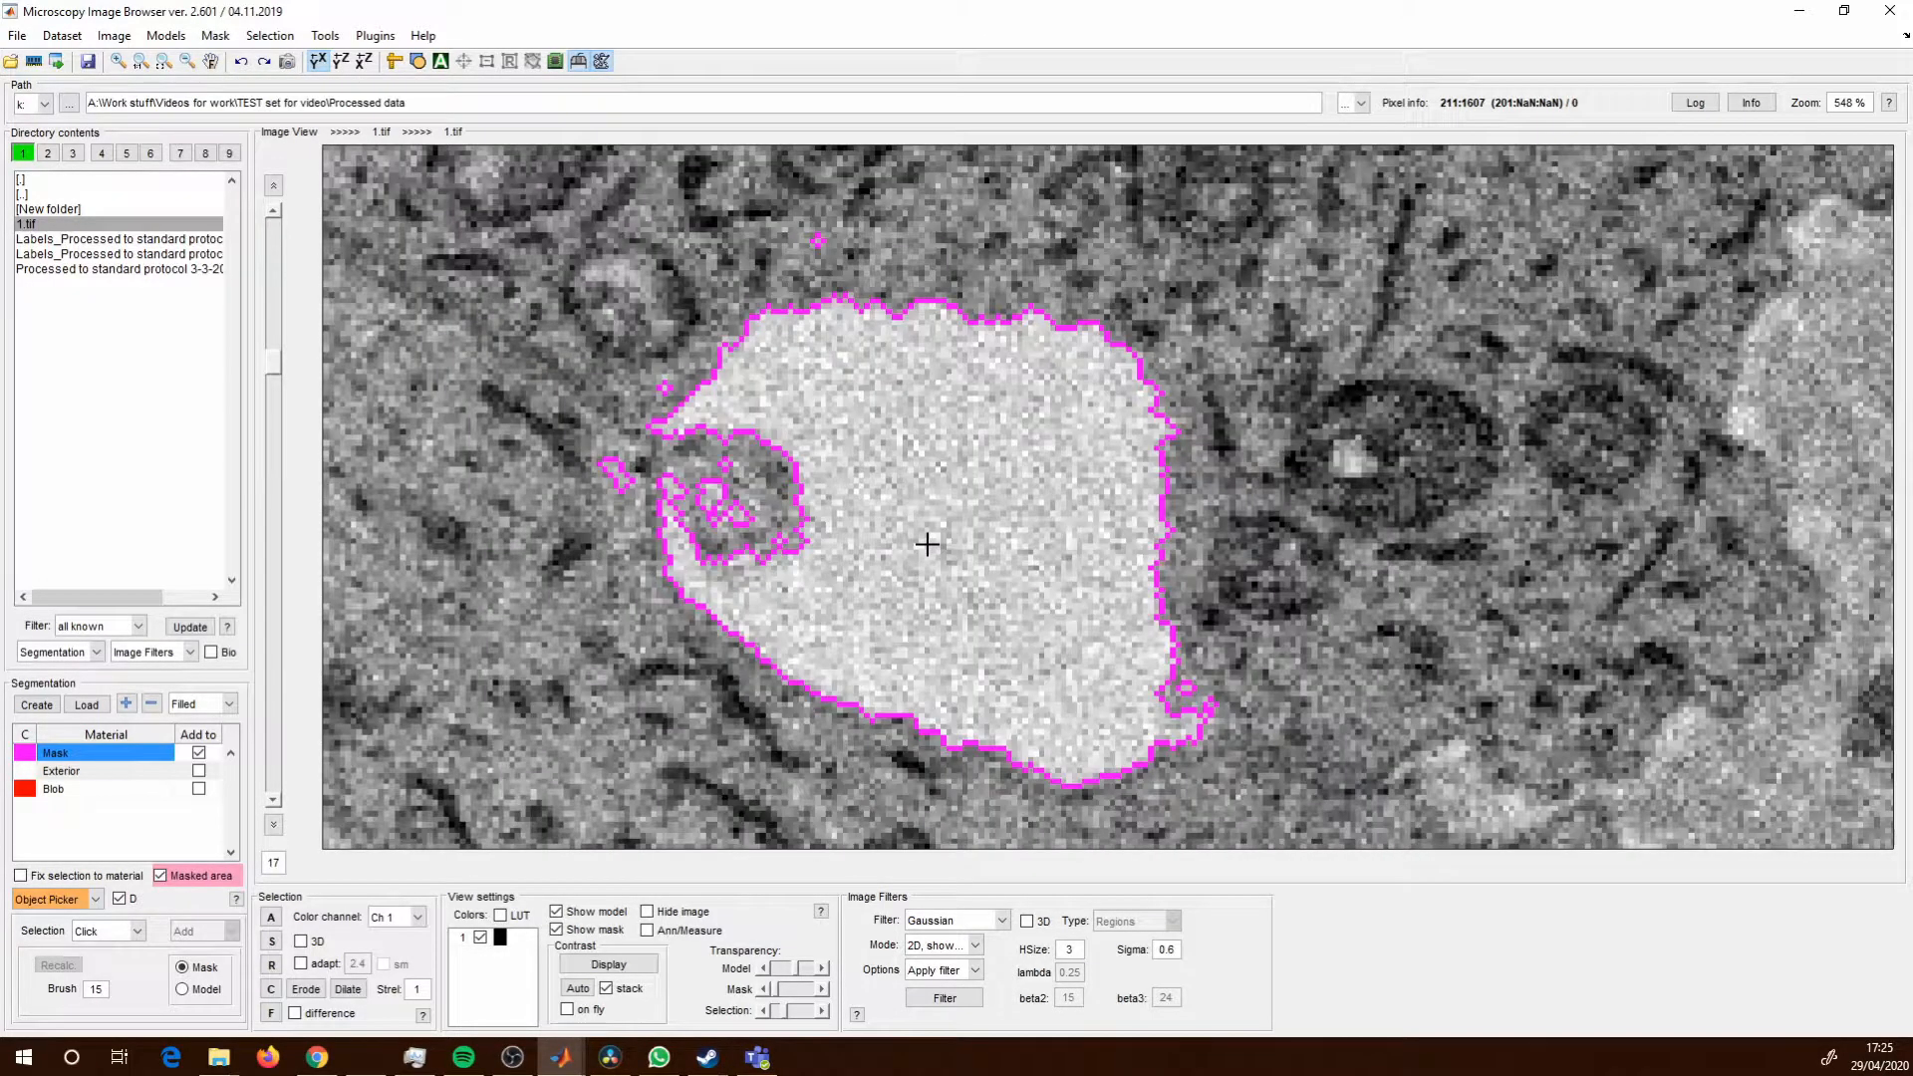
click(924, 547)
scroll(926, 544, down, 1)
click(935, 541)
scroll(936, 541, down, 1)
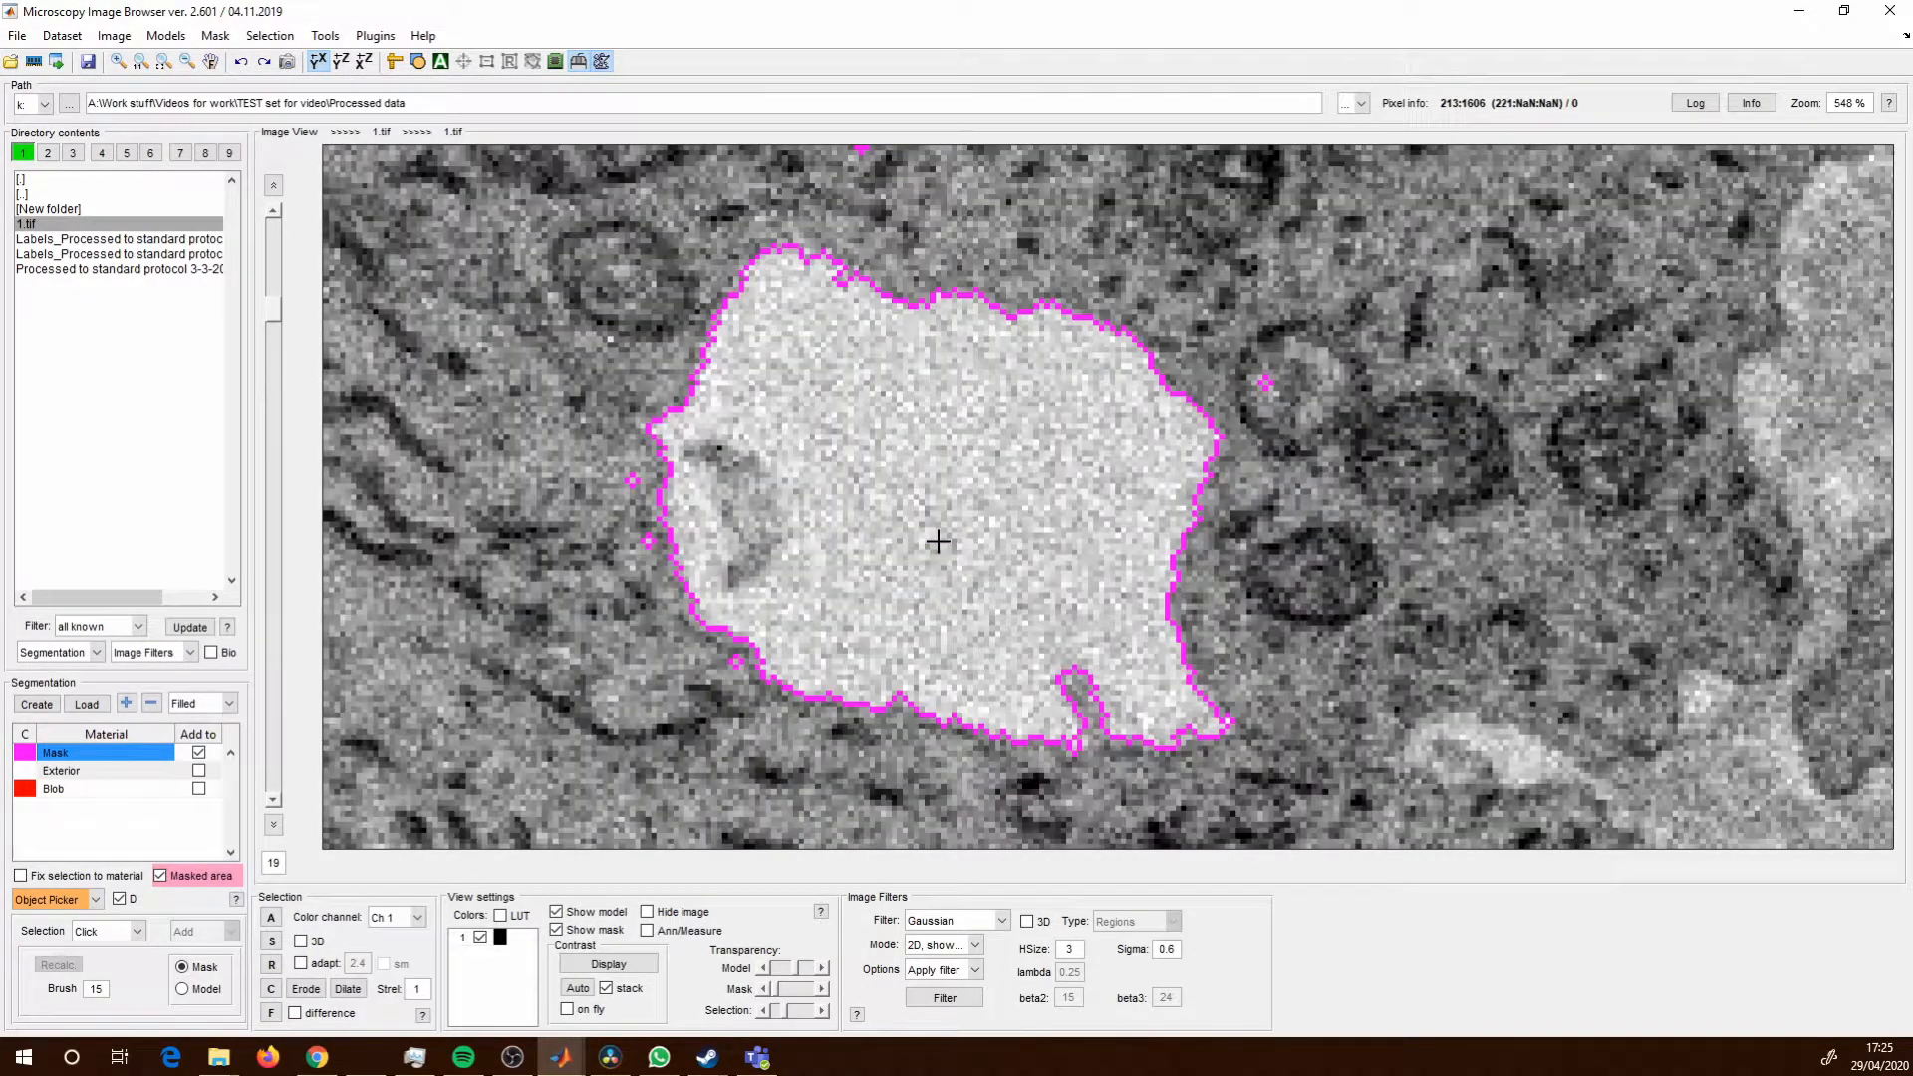
click(938, 541)
scroll(937, 541, down, 1)
click(937, 541)
scroll(937, 541, down, 1)
click(966, 533)
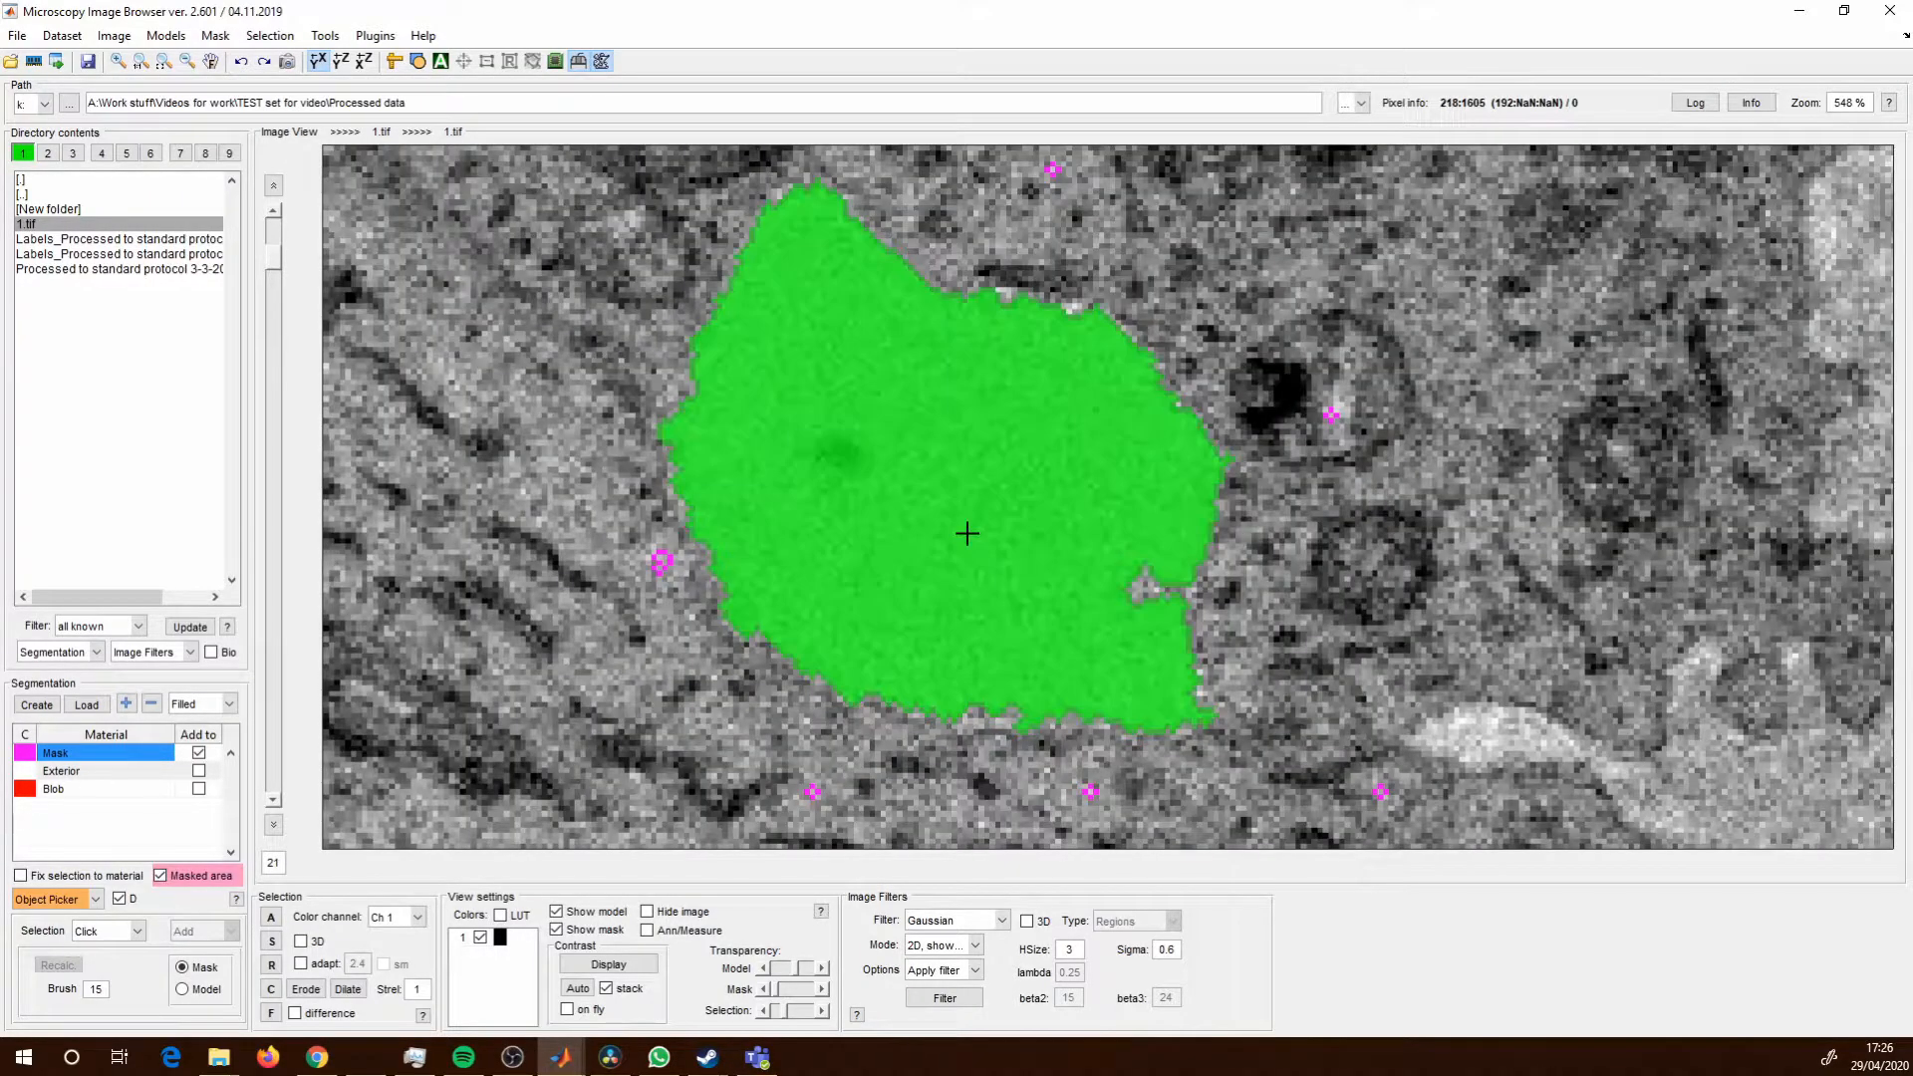
scroll(967, 532, down, 1)
click(967, 526)
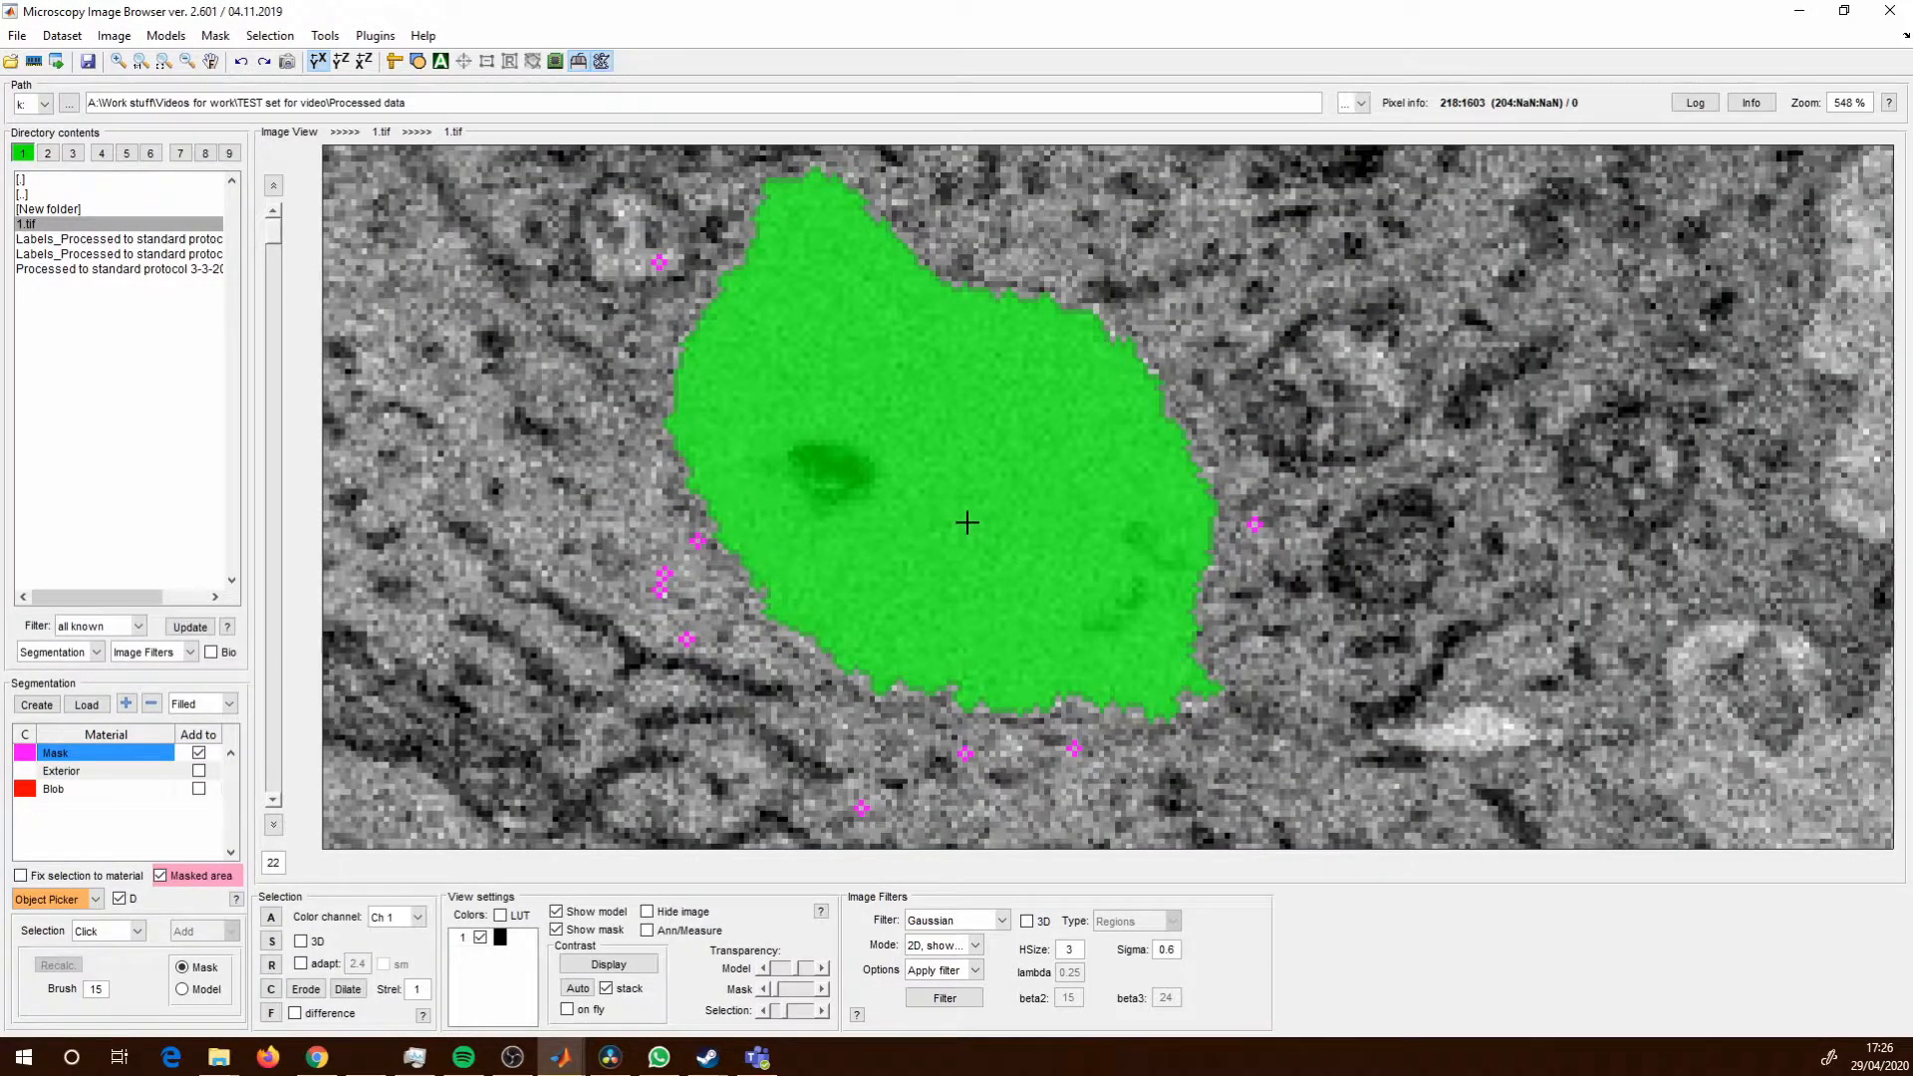
scroll(967, 521, up, 14)
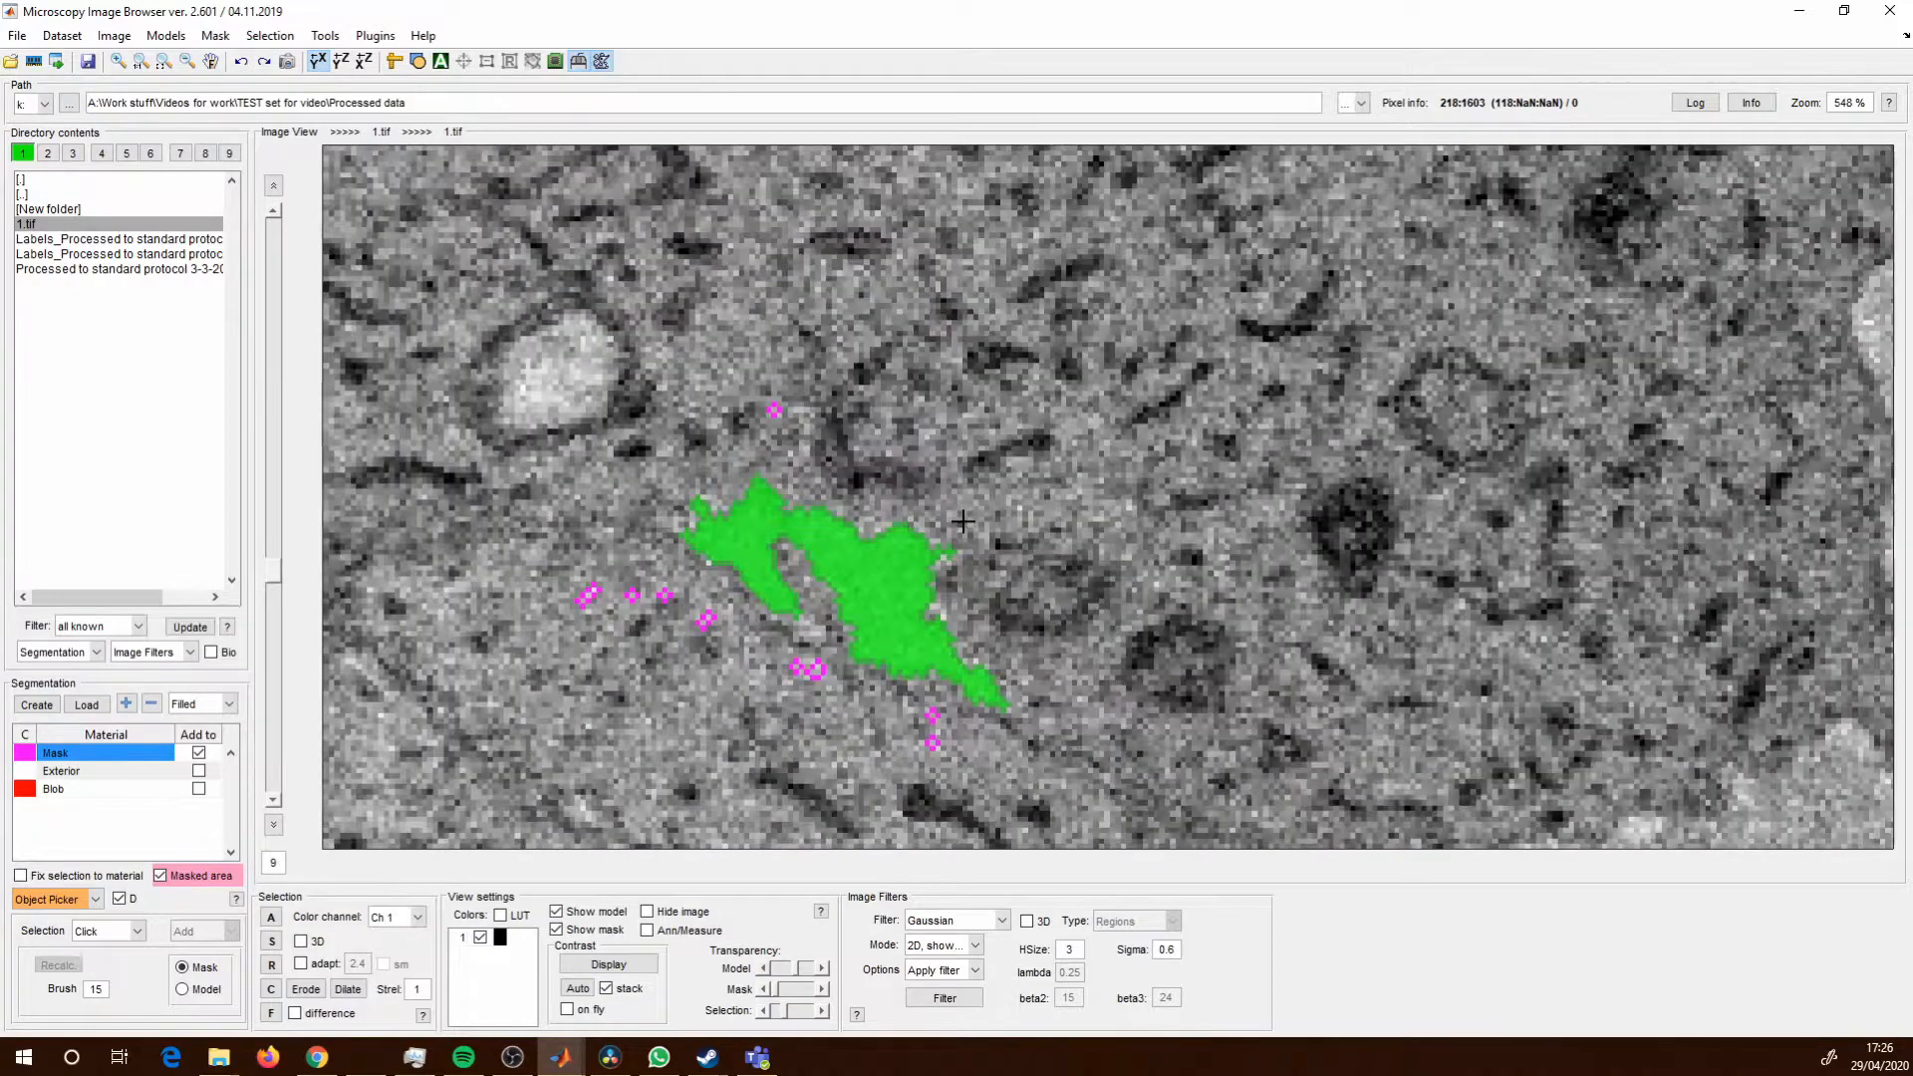
scroll(963, 522, down, 3)
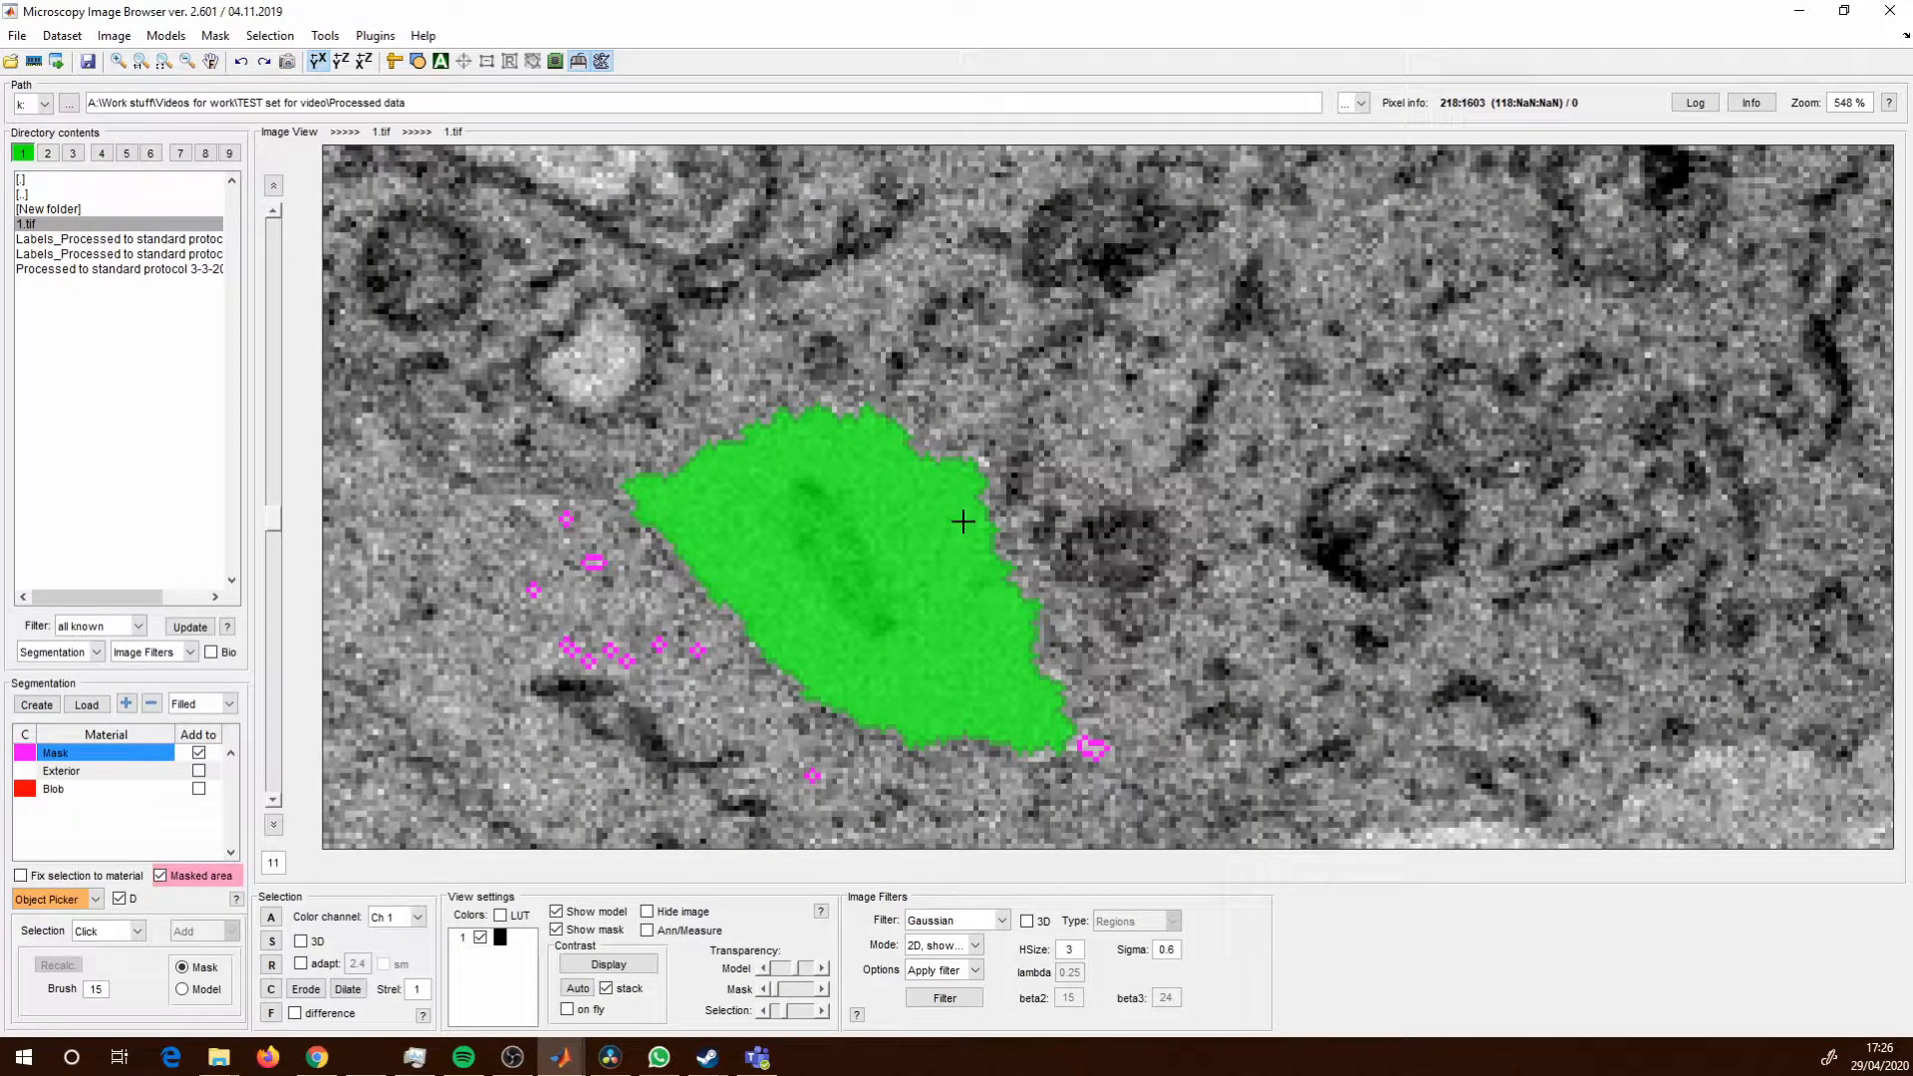
key(a)
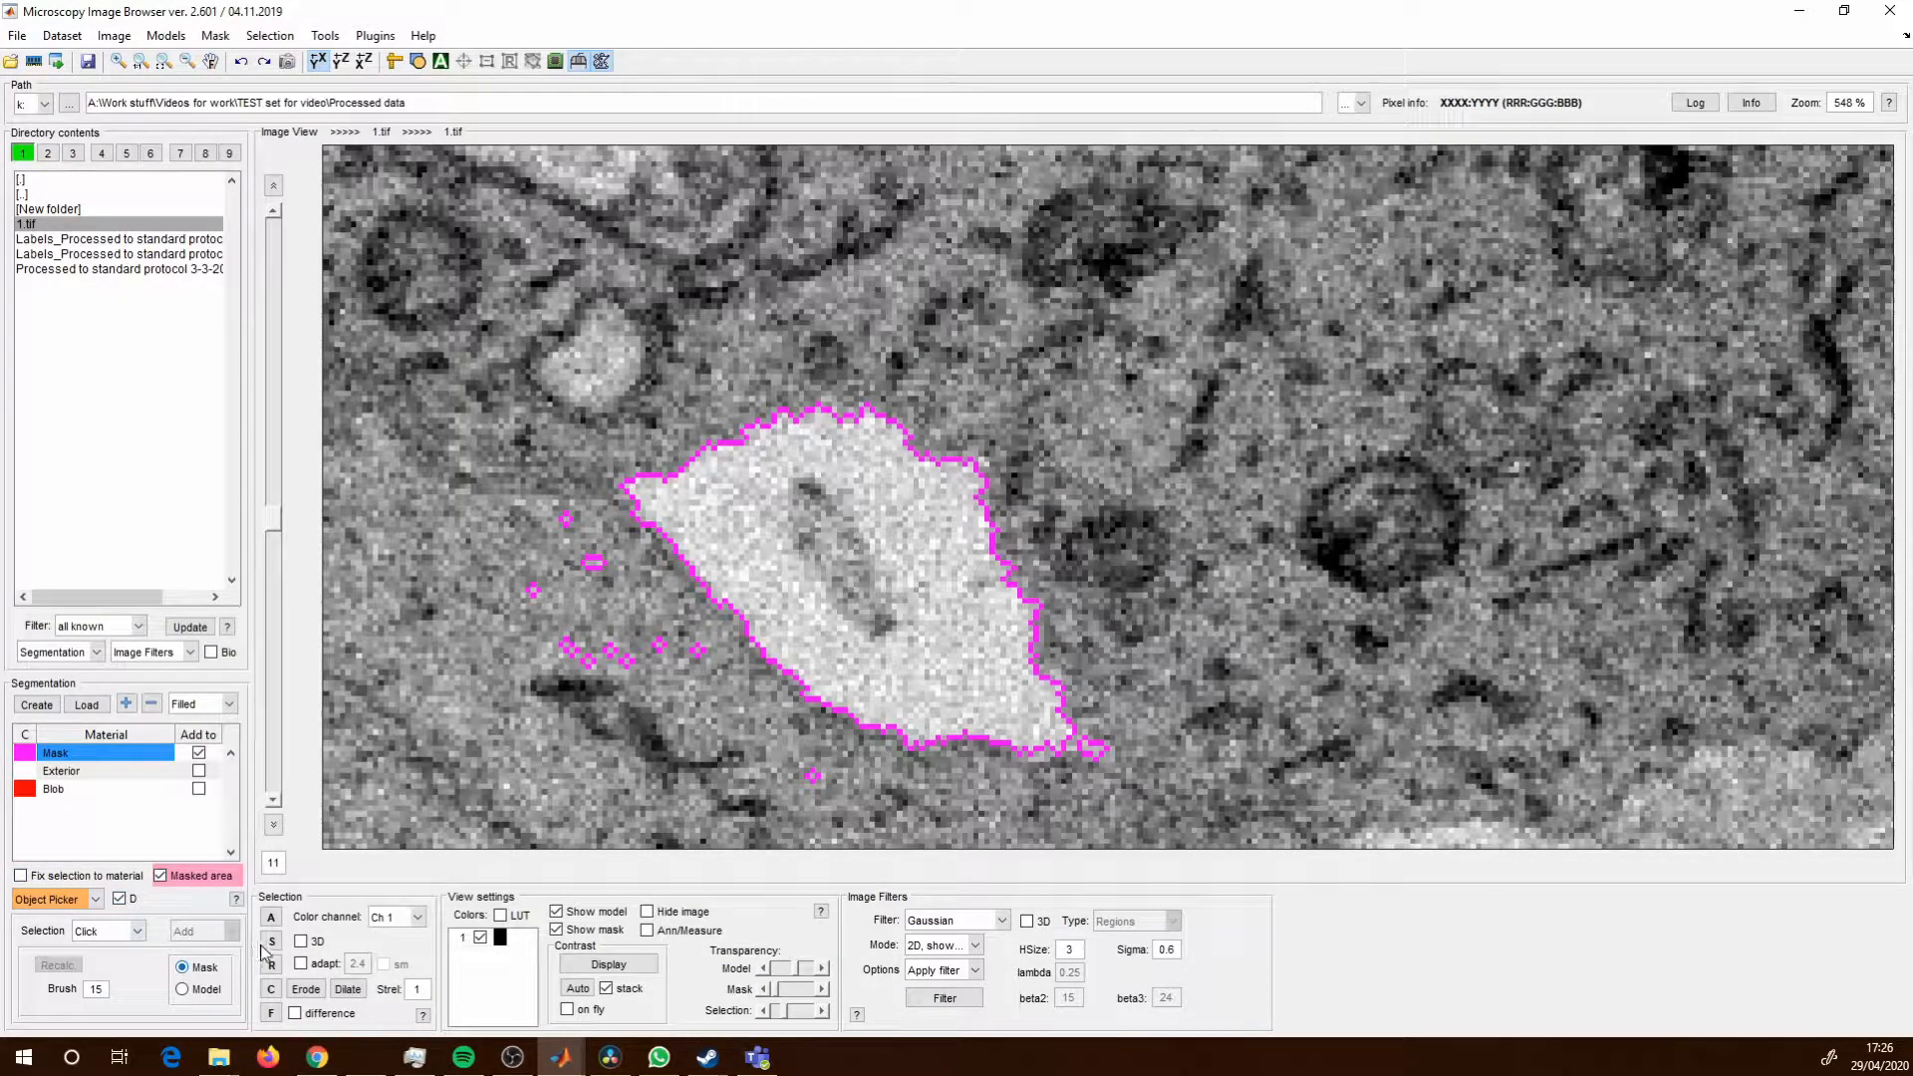
Enable 3D selection, recalculate the mask objects, and pick the whole vesicle as one 3D object.
click(301, 941)
click(66, 971)
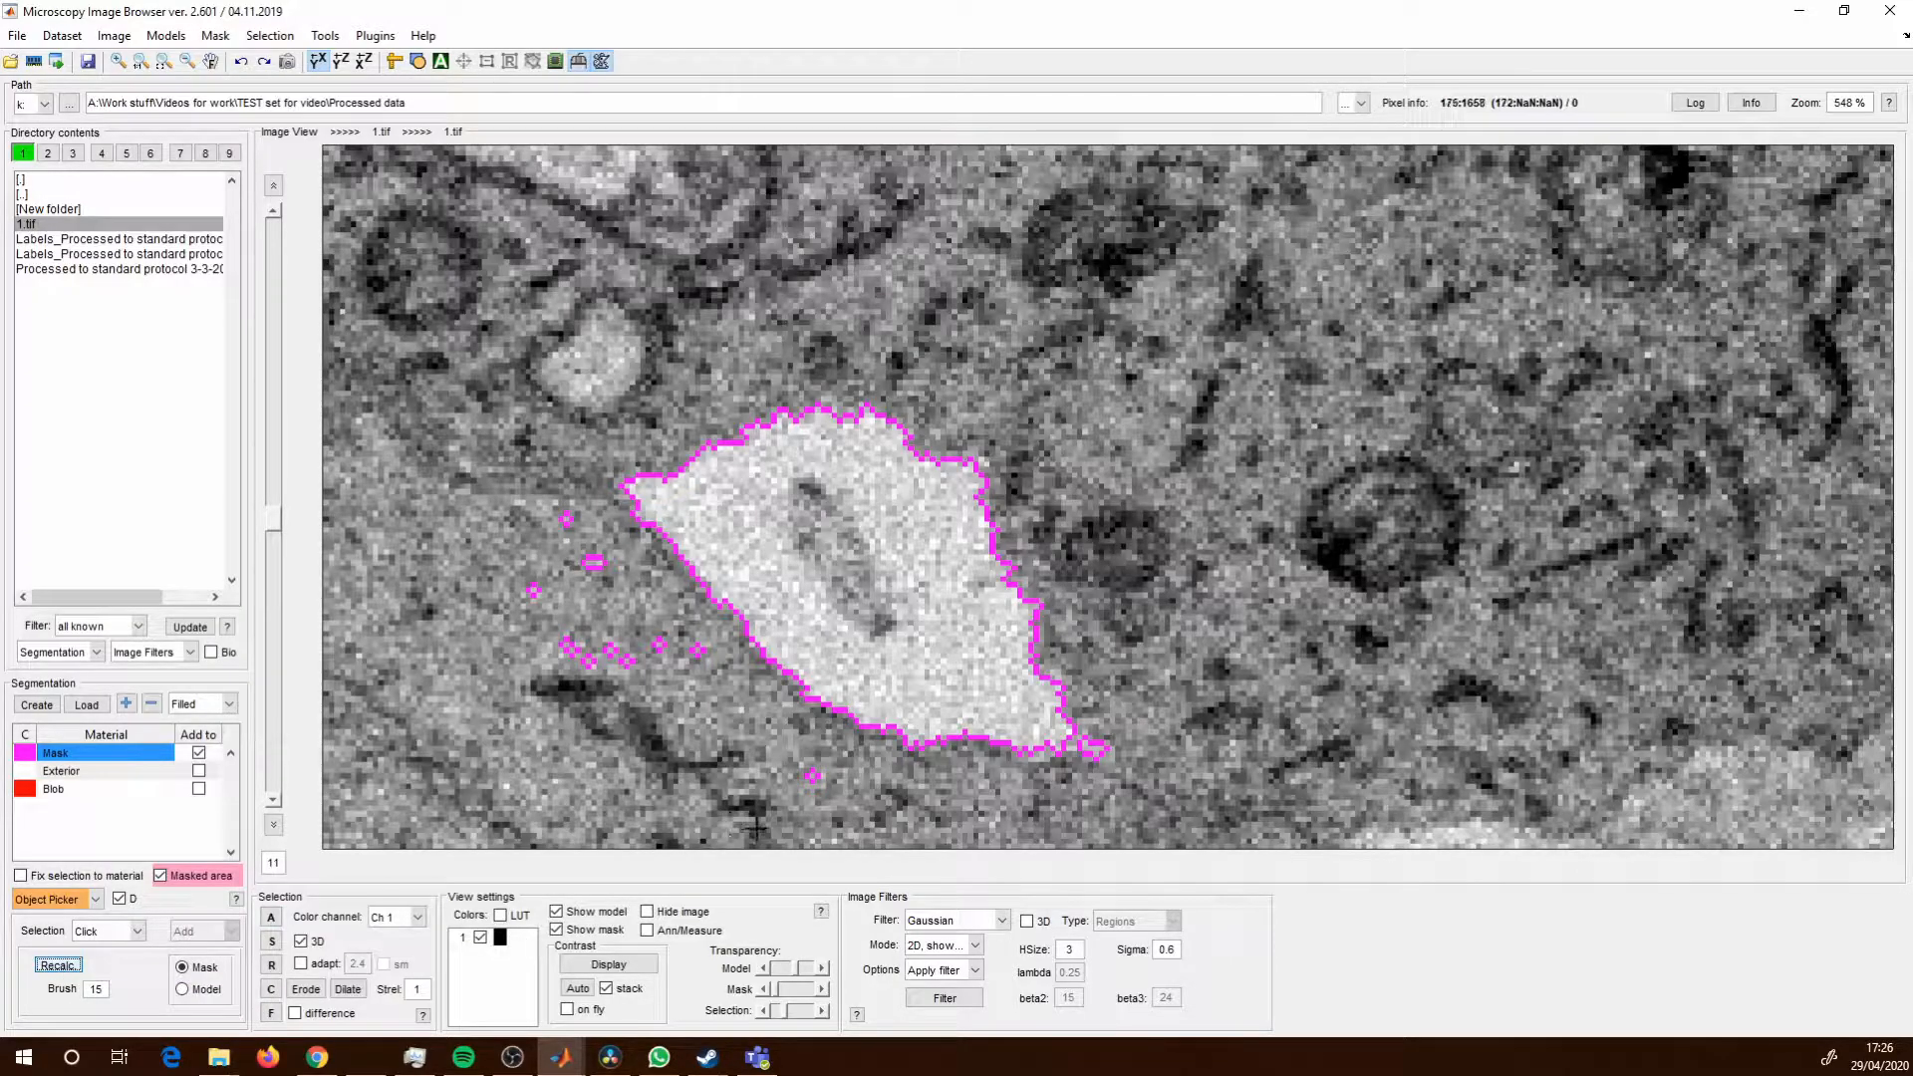
click(872, 561)
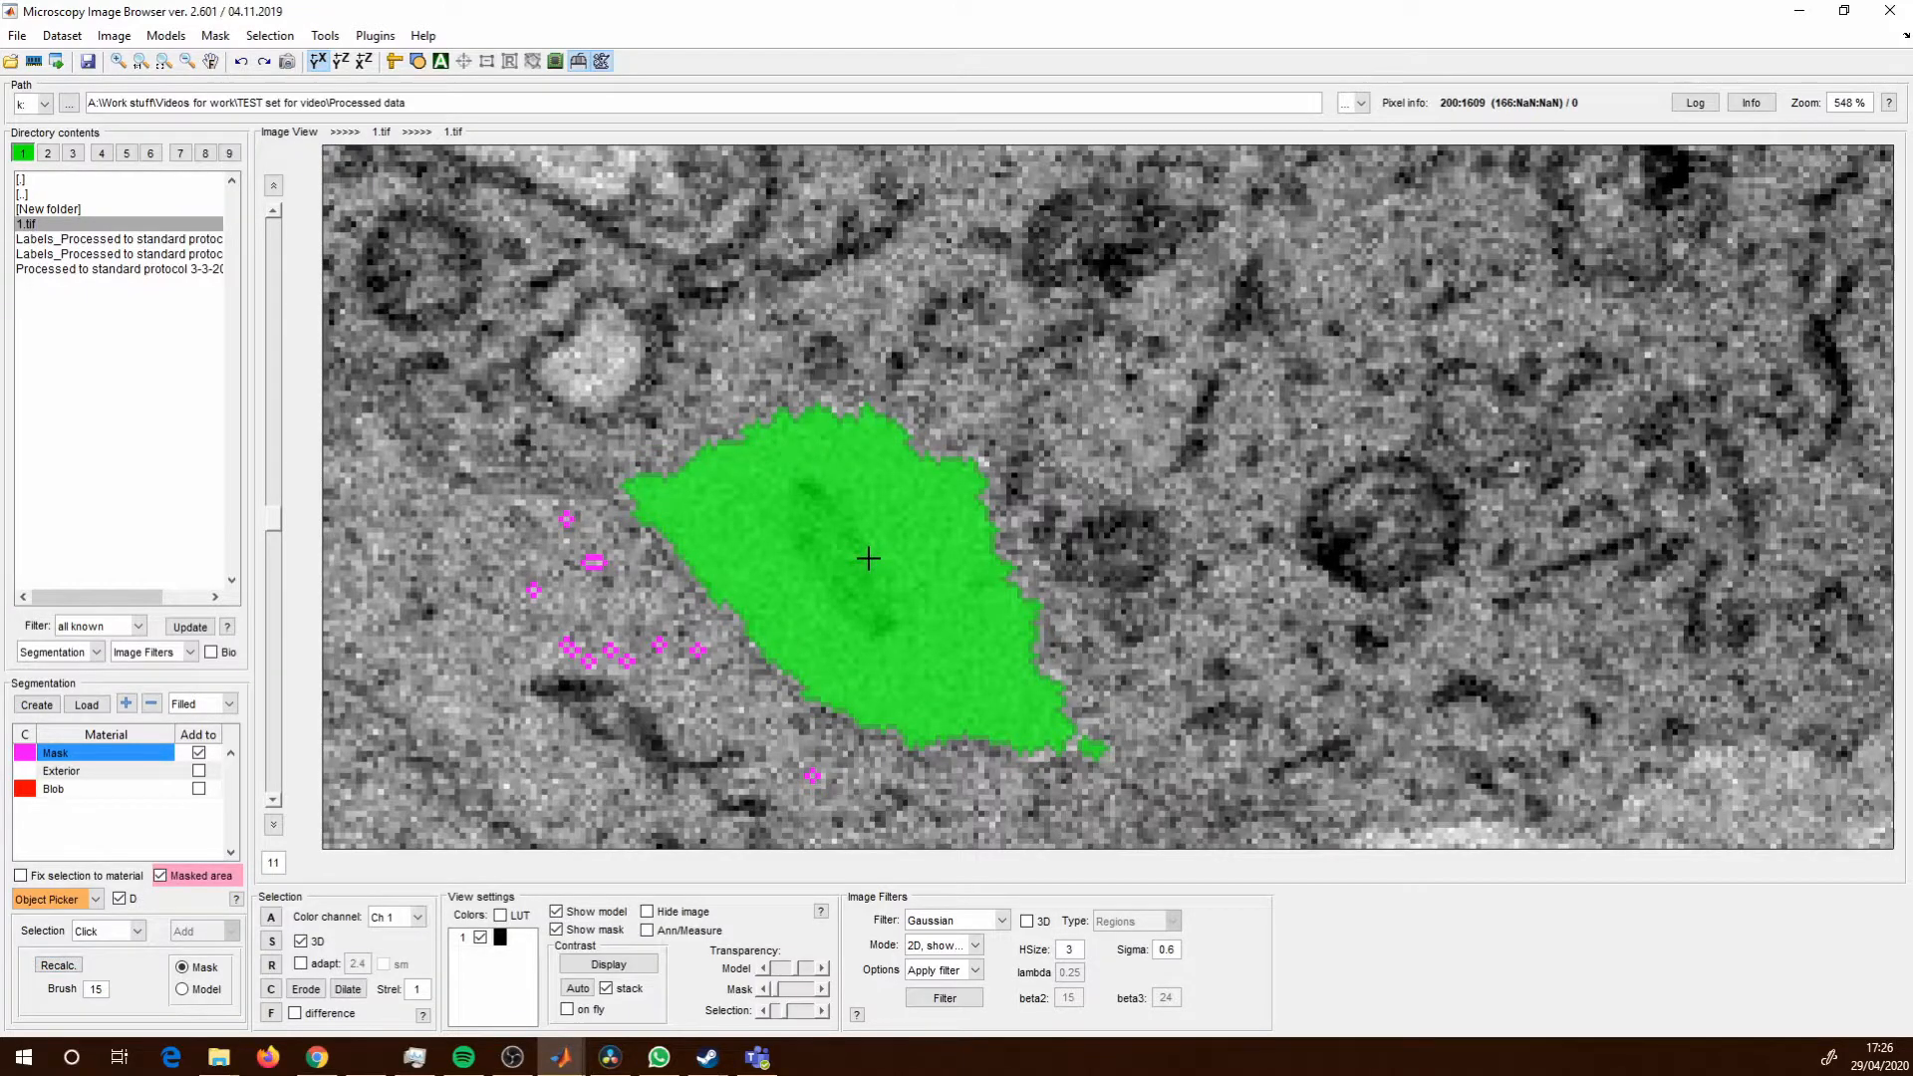
scroll(869, 561, down, 6)
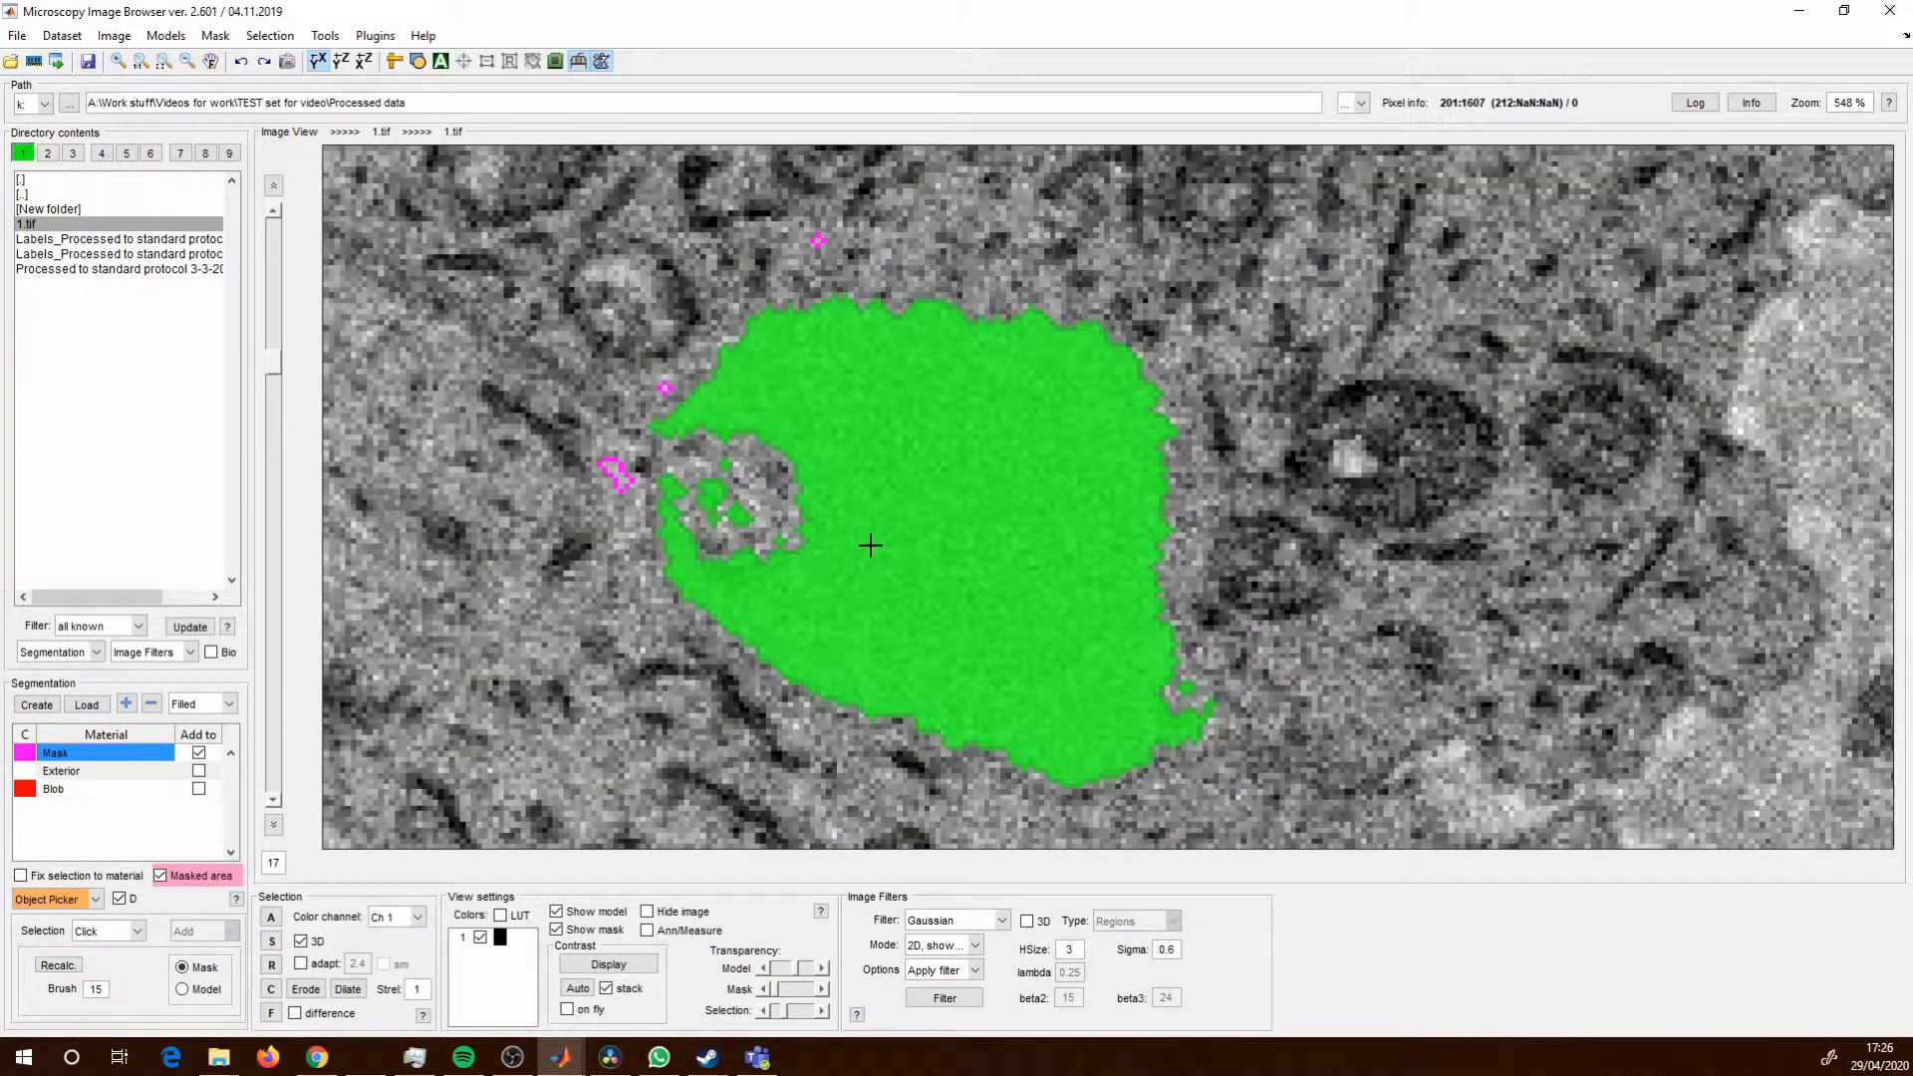
Hide the mask and the image, and examine the 3D-picked vesicle selection across the slices up to slice 22.
click(557, 930)
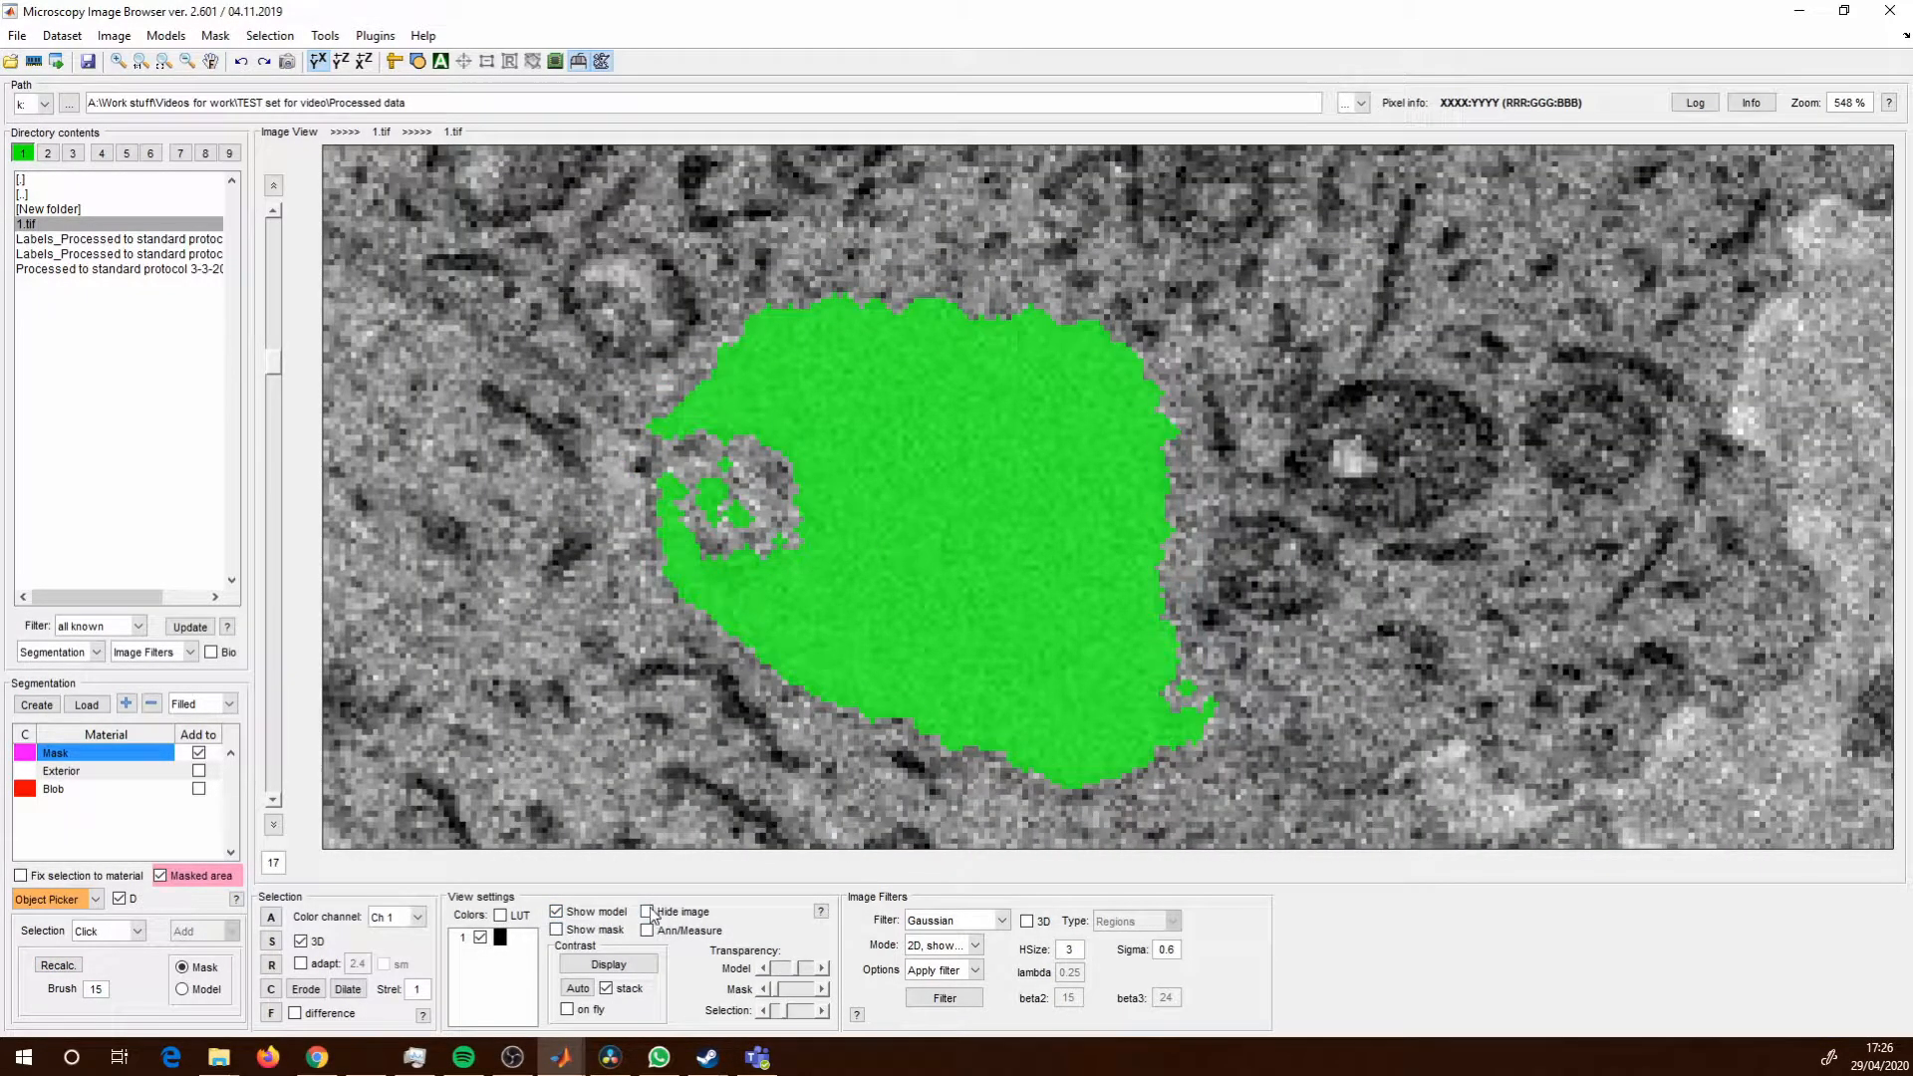
click(648, 911)
drag(832, 649, 812, 653)
scroll(812, 652, up, 1)
scroll(1114, 494, down, 1)
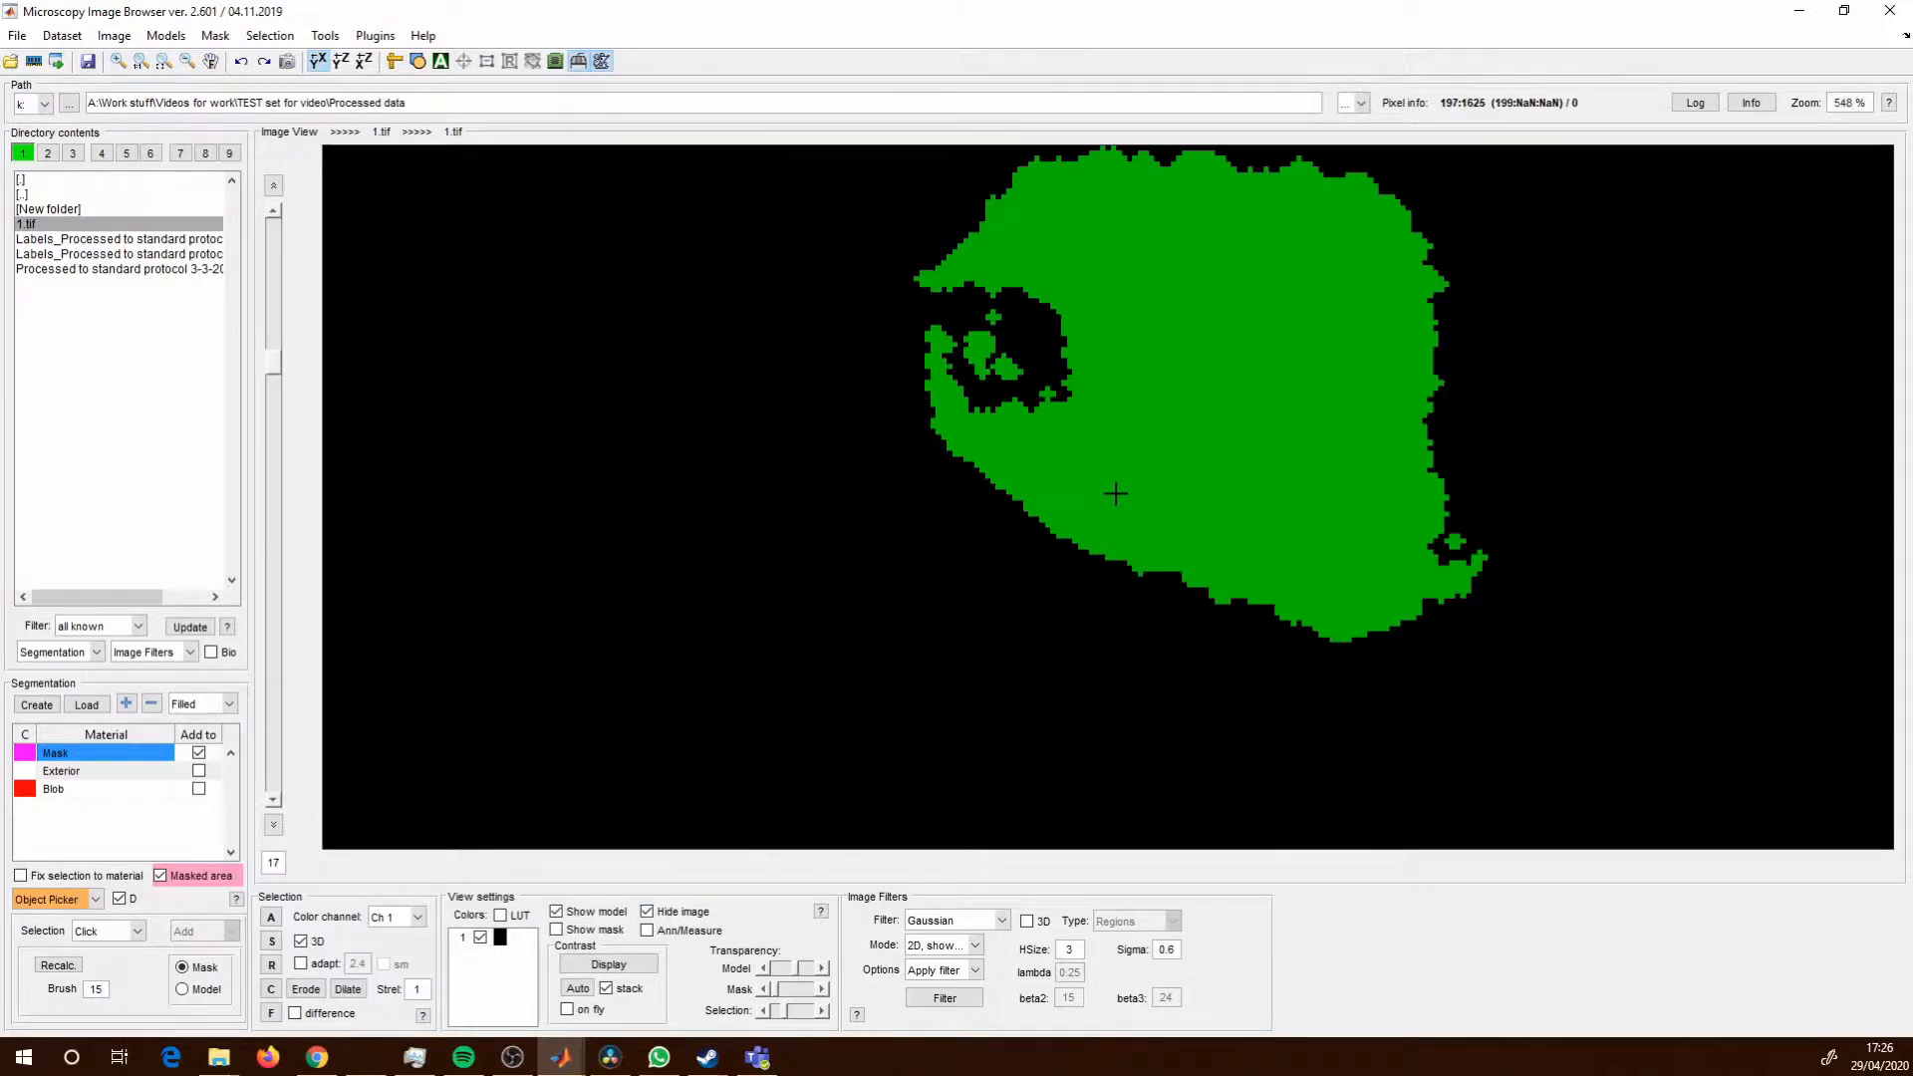
scroll(1114, 494, down, 3)
scroll(975, 658, down, 5)
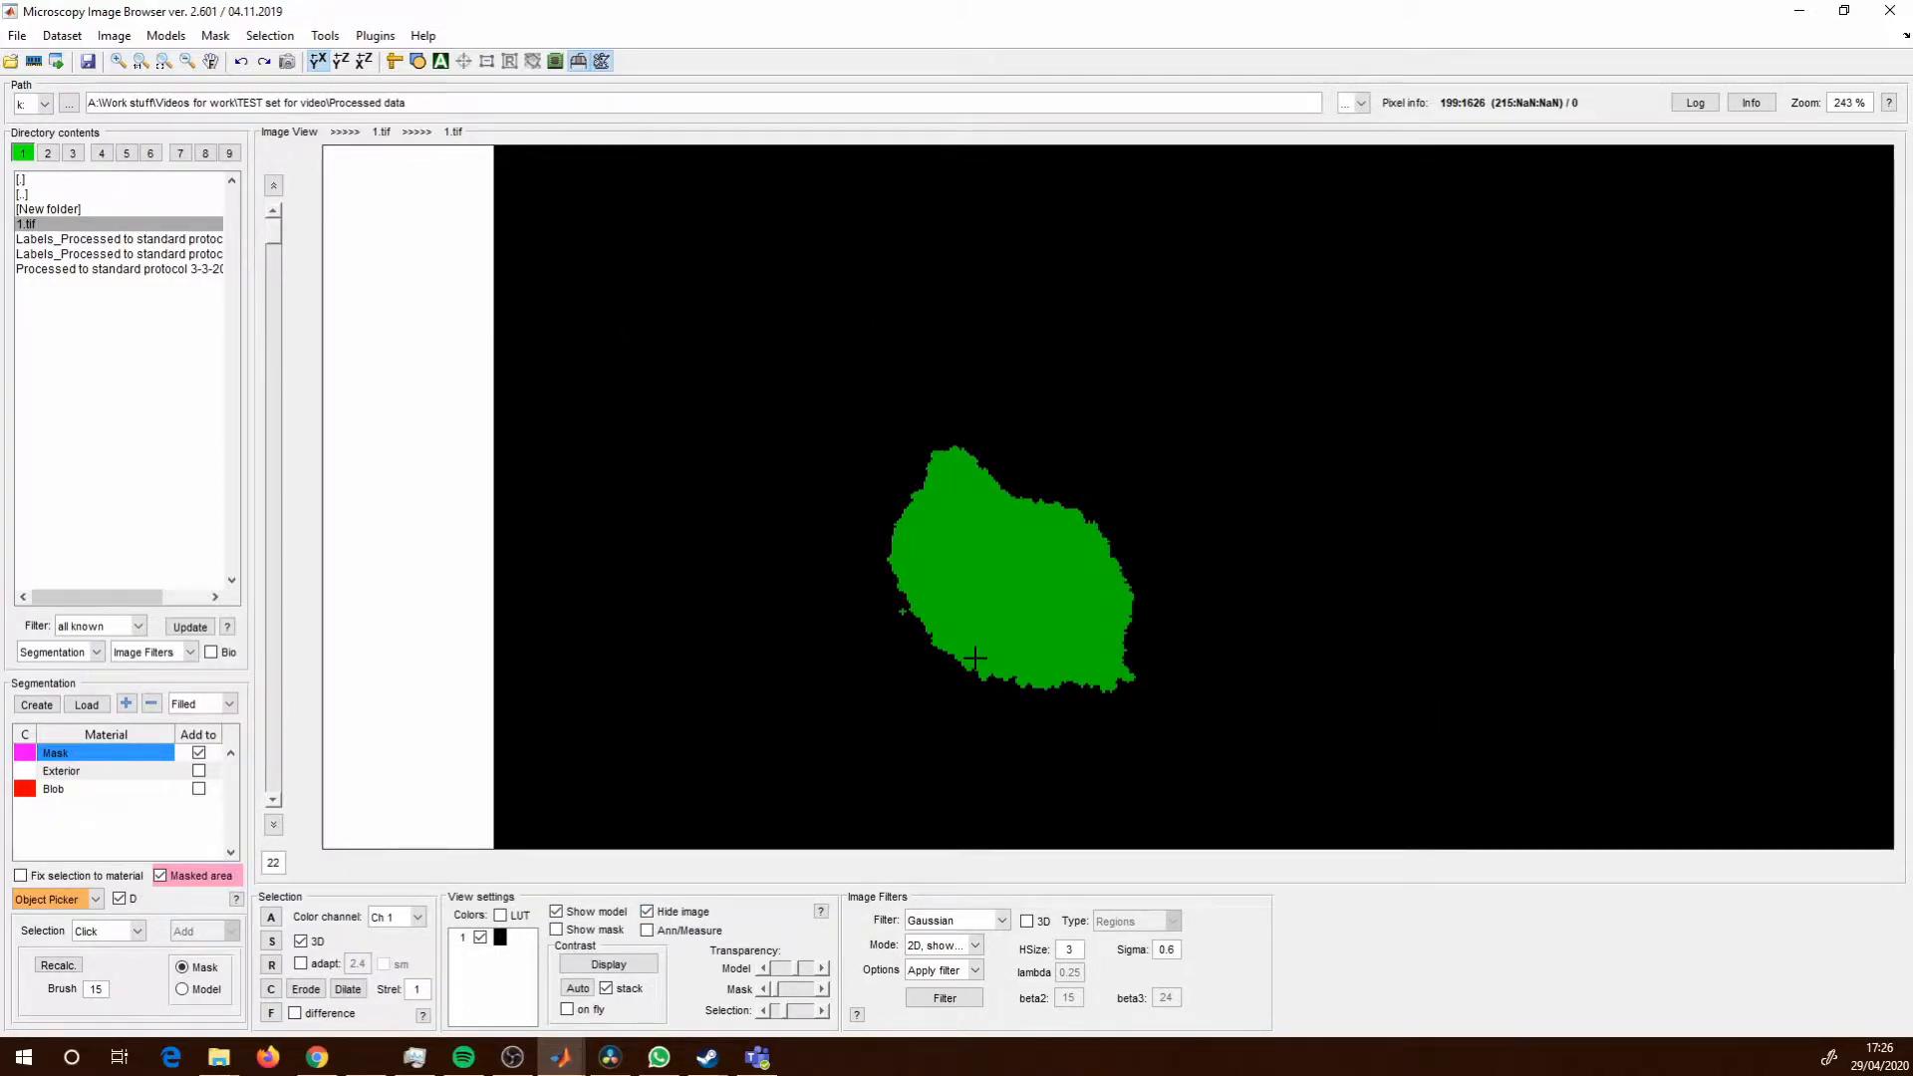
Show the image again and add the 3D-picked vesicle selection to the Blob material.
scroll(974, 657, up, 16)
scroll(974, 658, down, 9)
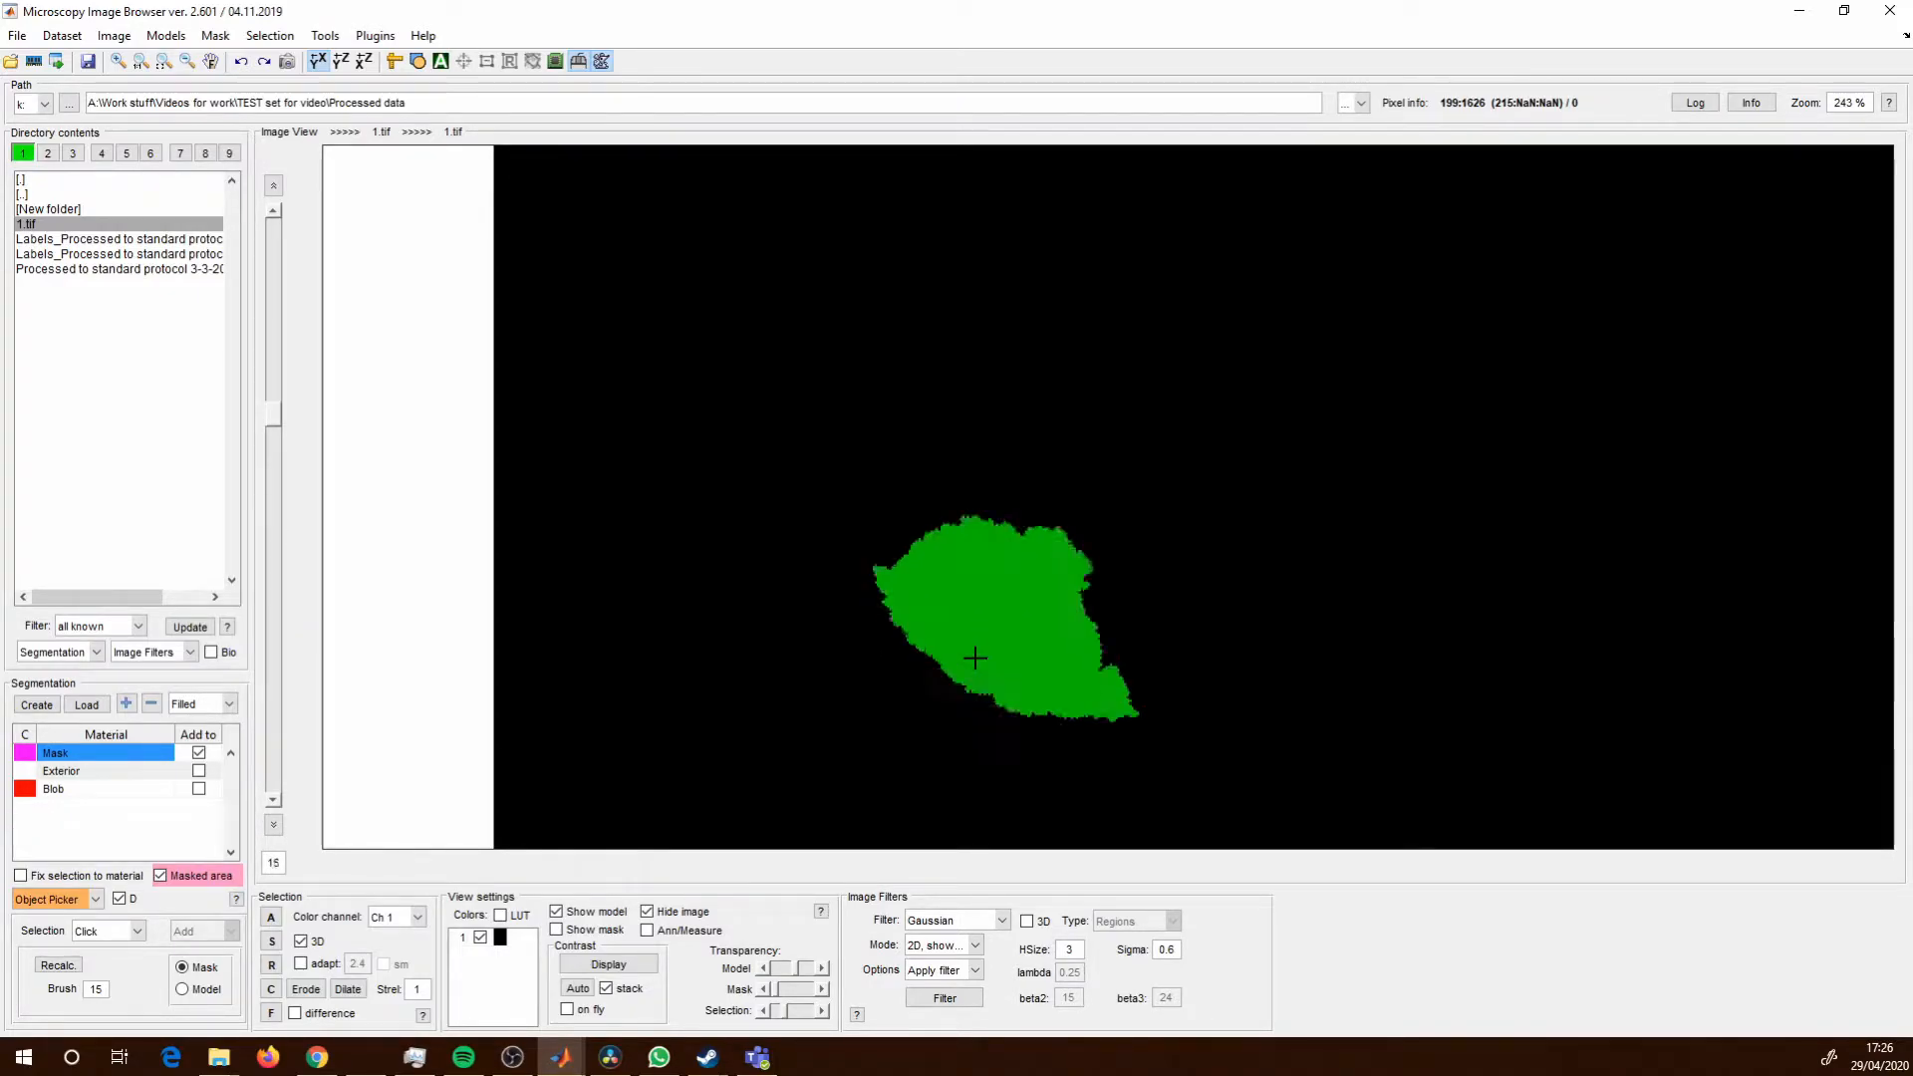
scroll(974, 658, down, 7)
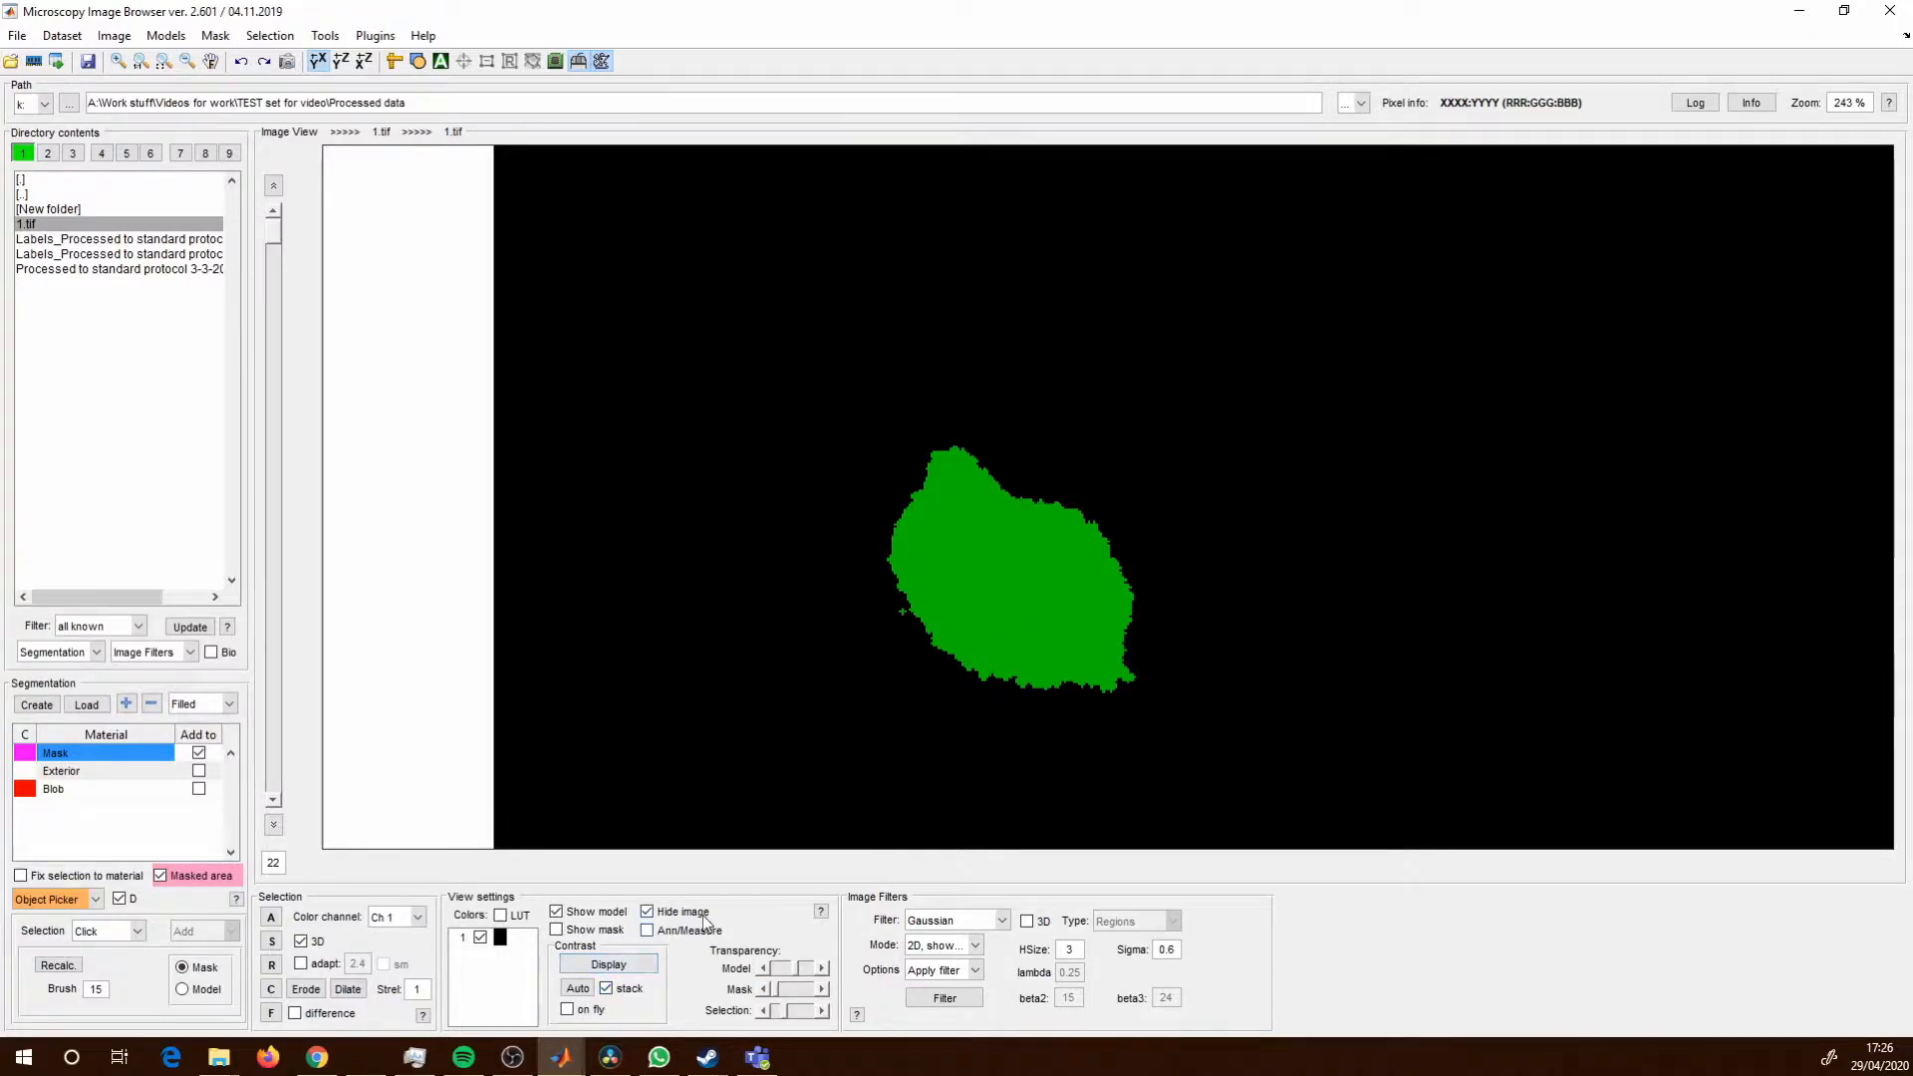
click(650, 913)
drag(906, 742, 777, 636)
click(91, 789)
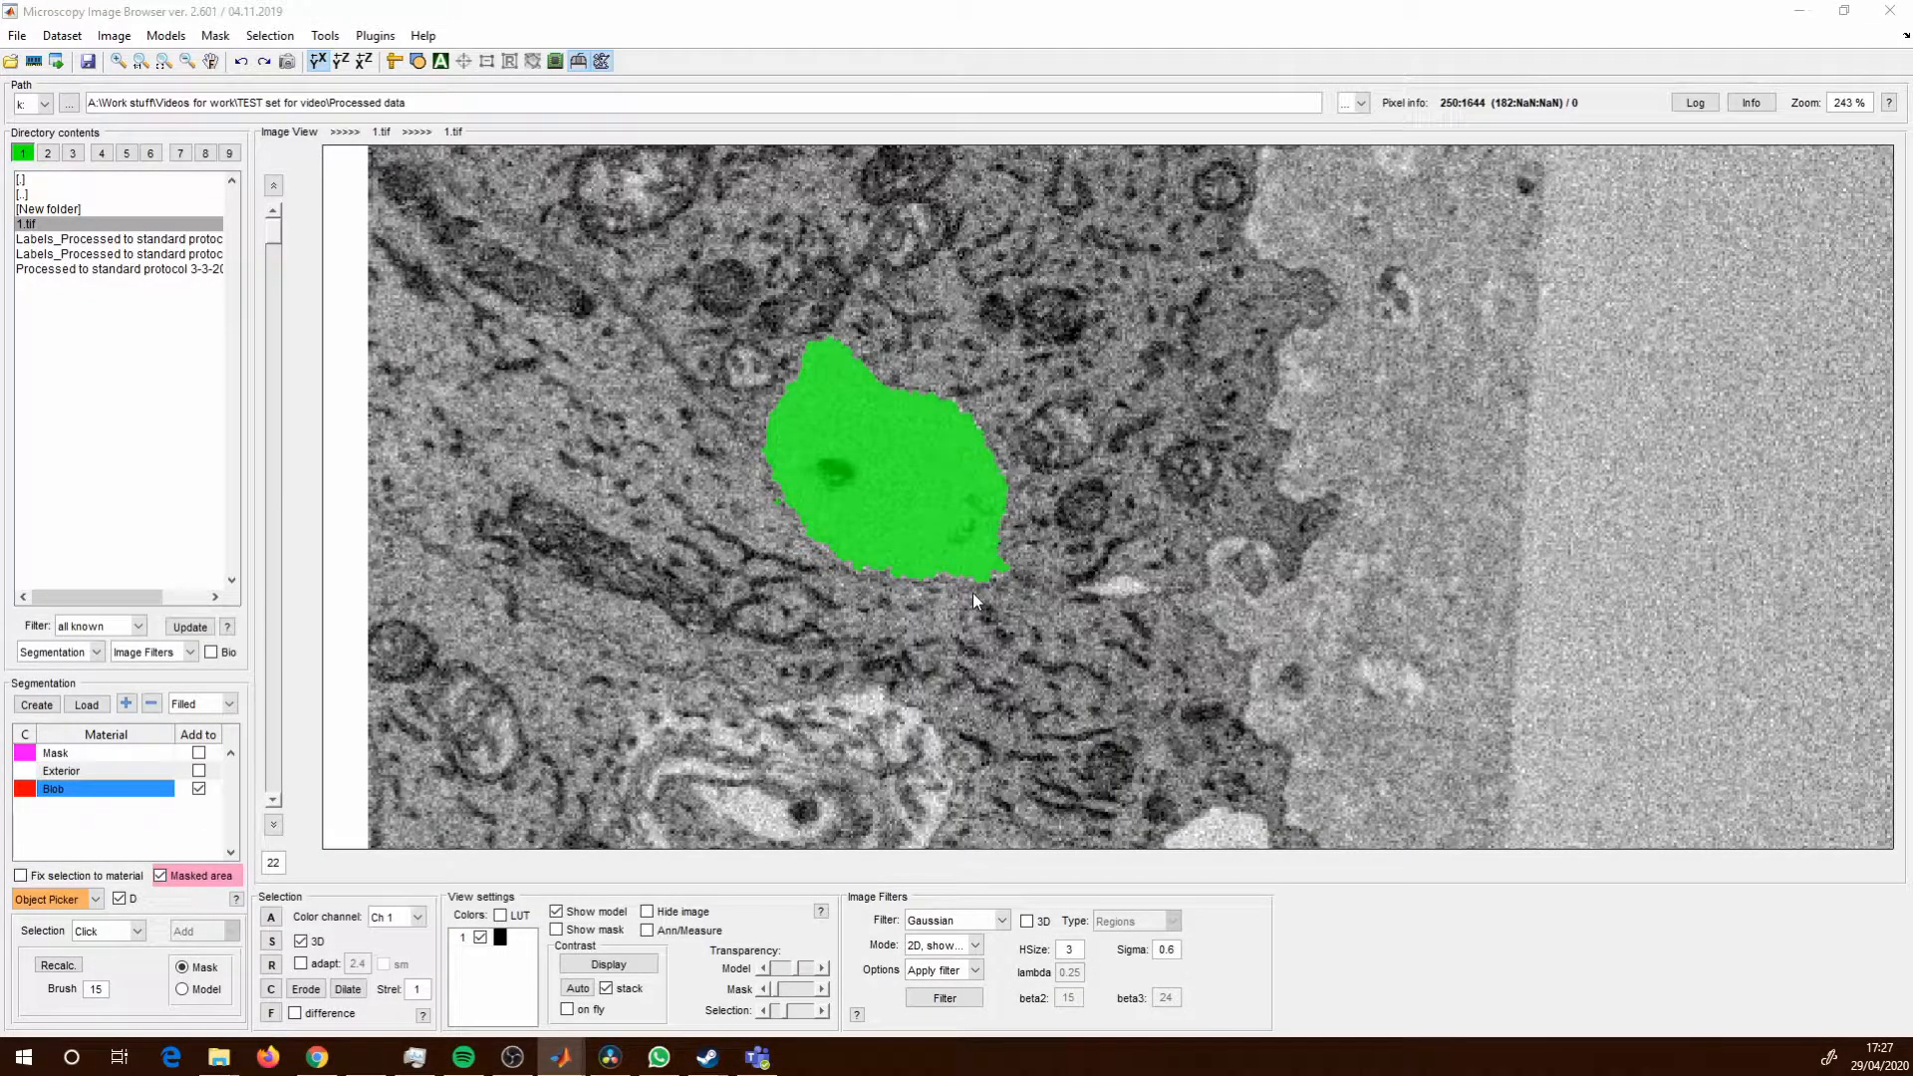
key(a)
scroll(933, 675, down, 6)
scroll(933, 674, down, 6)
scroll(934, 675, up, 6)
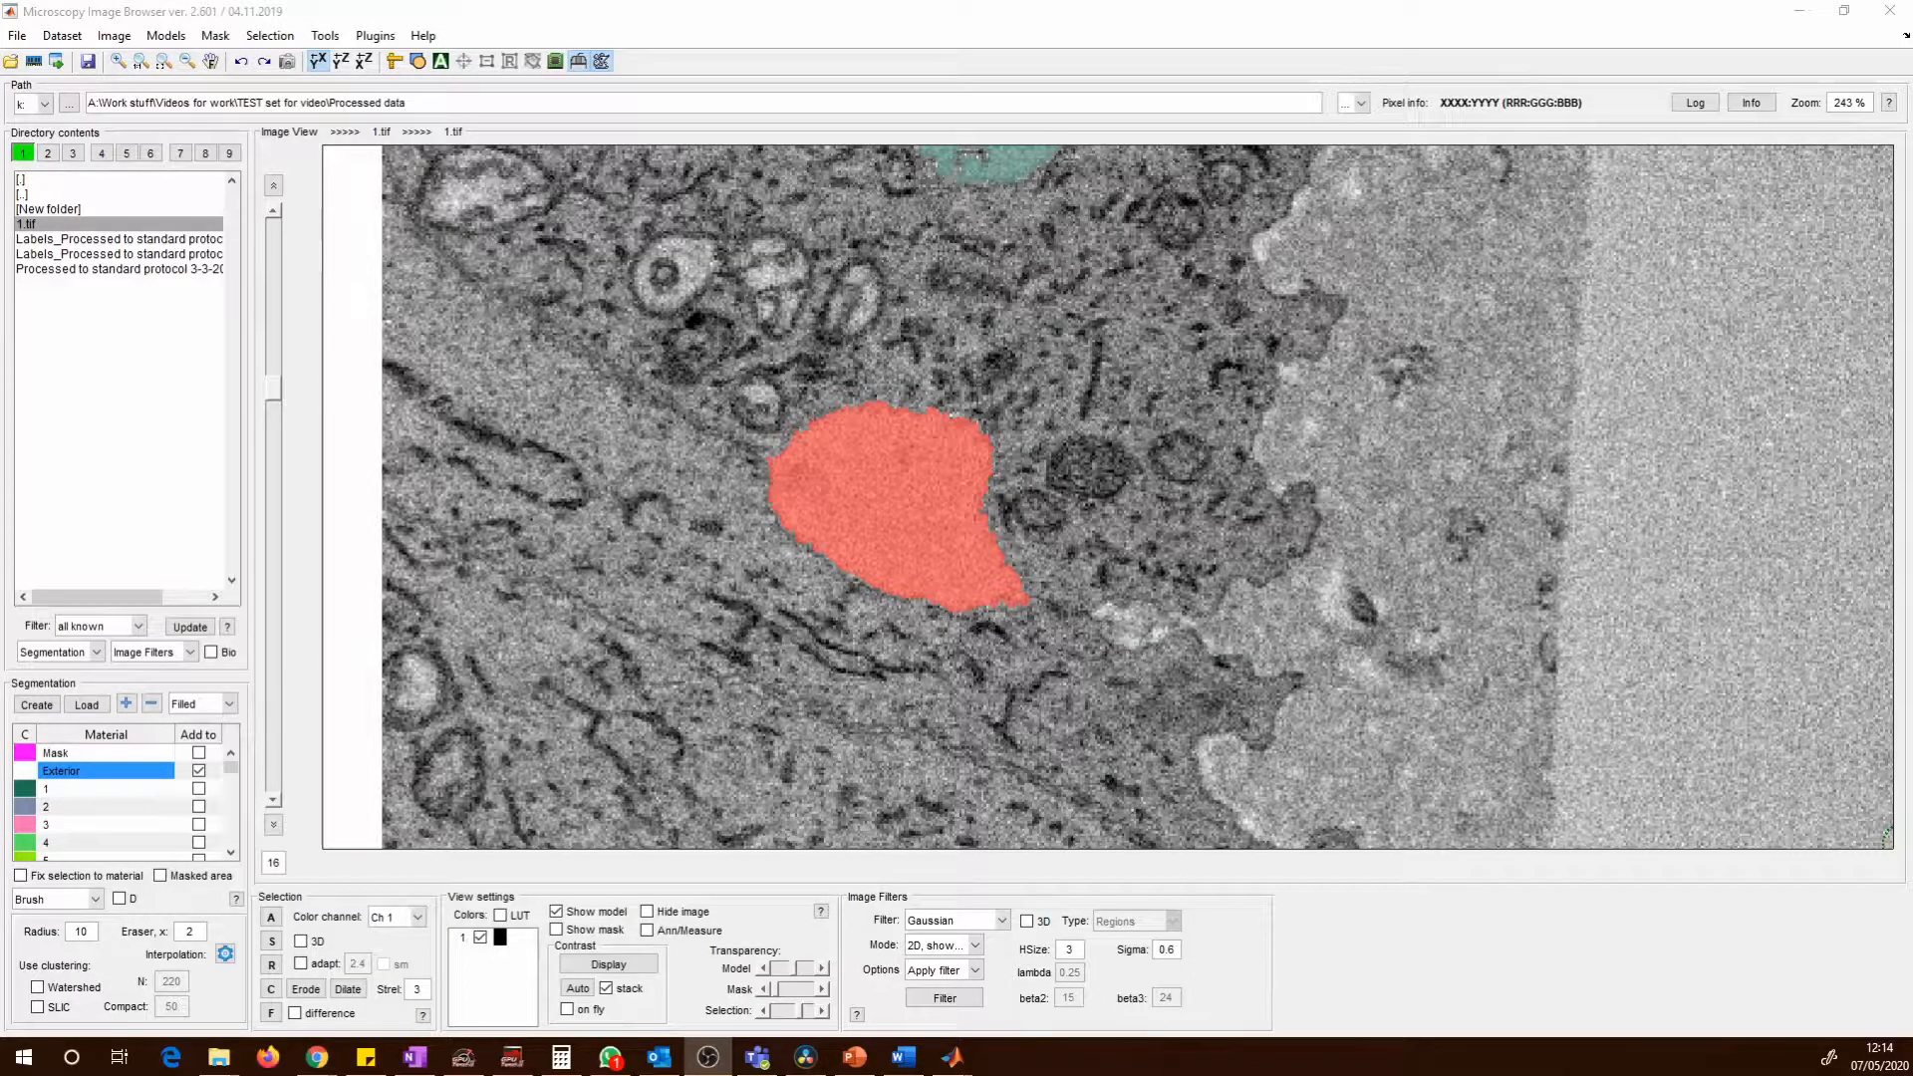
Save the model under the file name "Labels v2" in Matlab format (*.model).
click(160, 37)
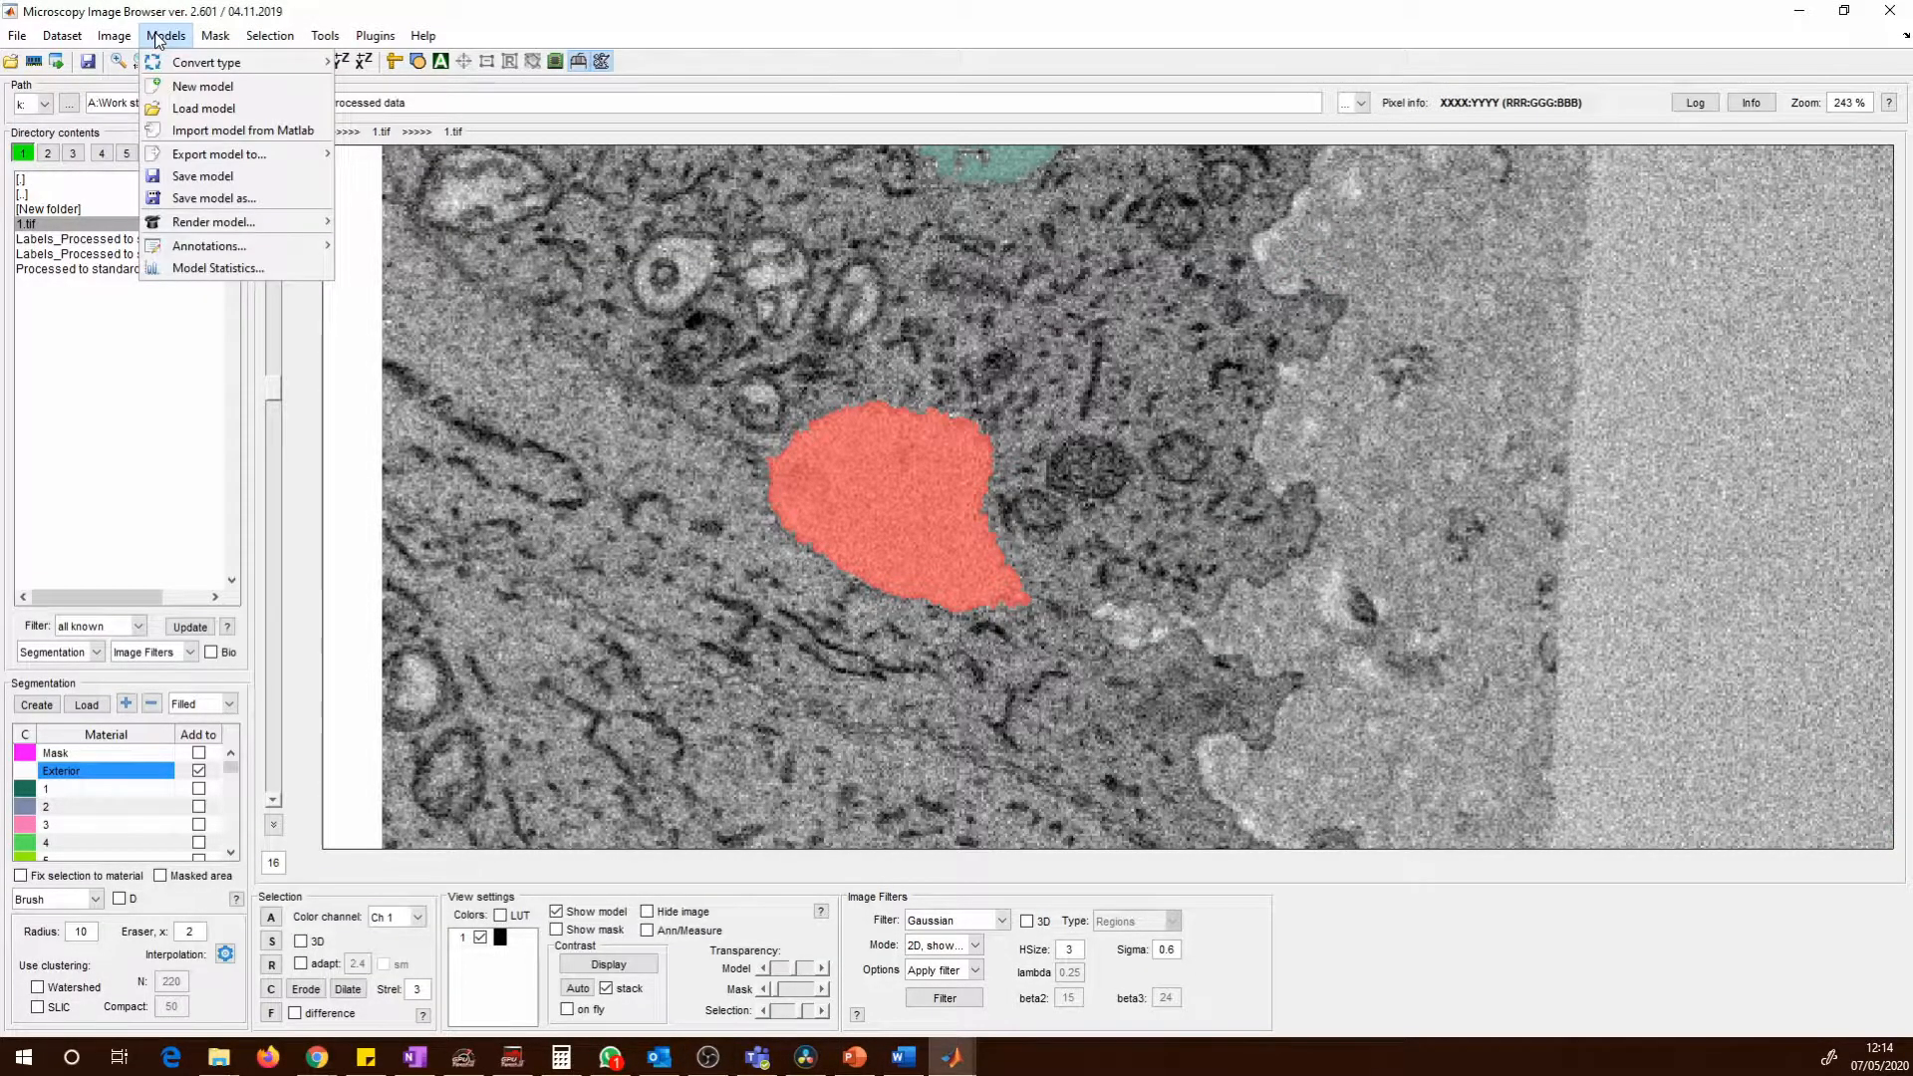
click(208, 199)
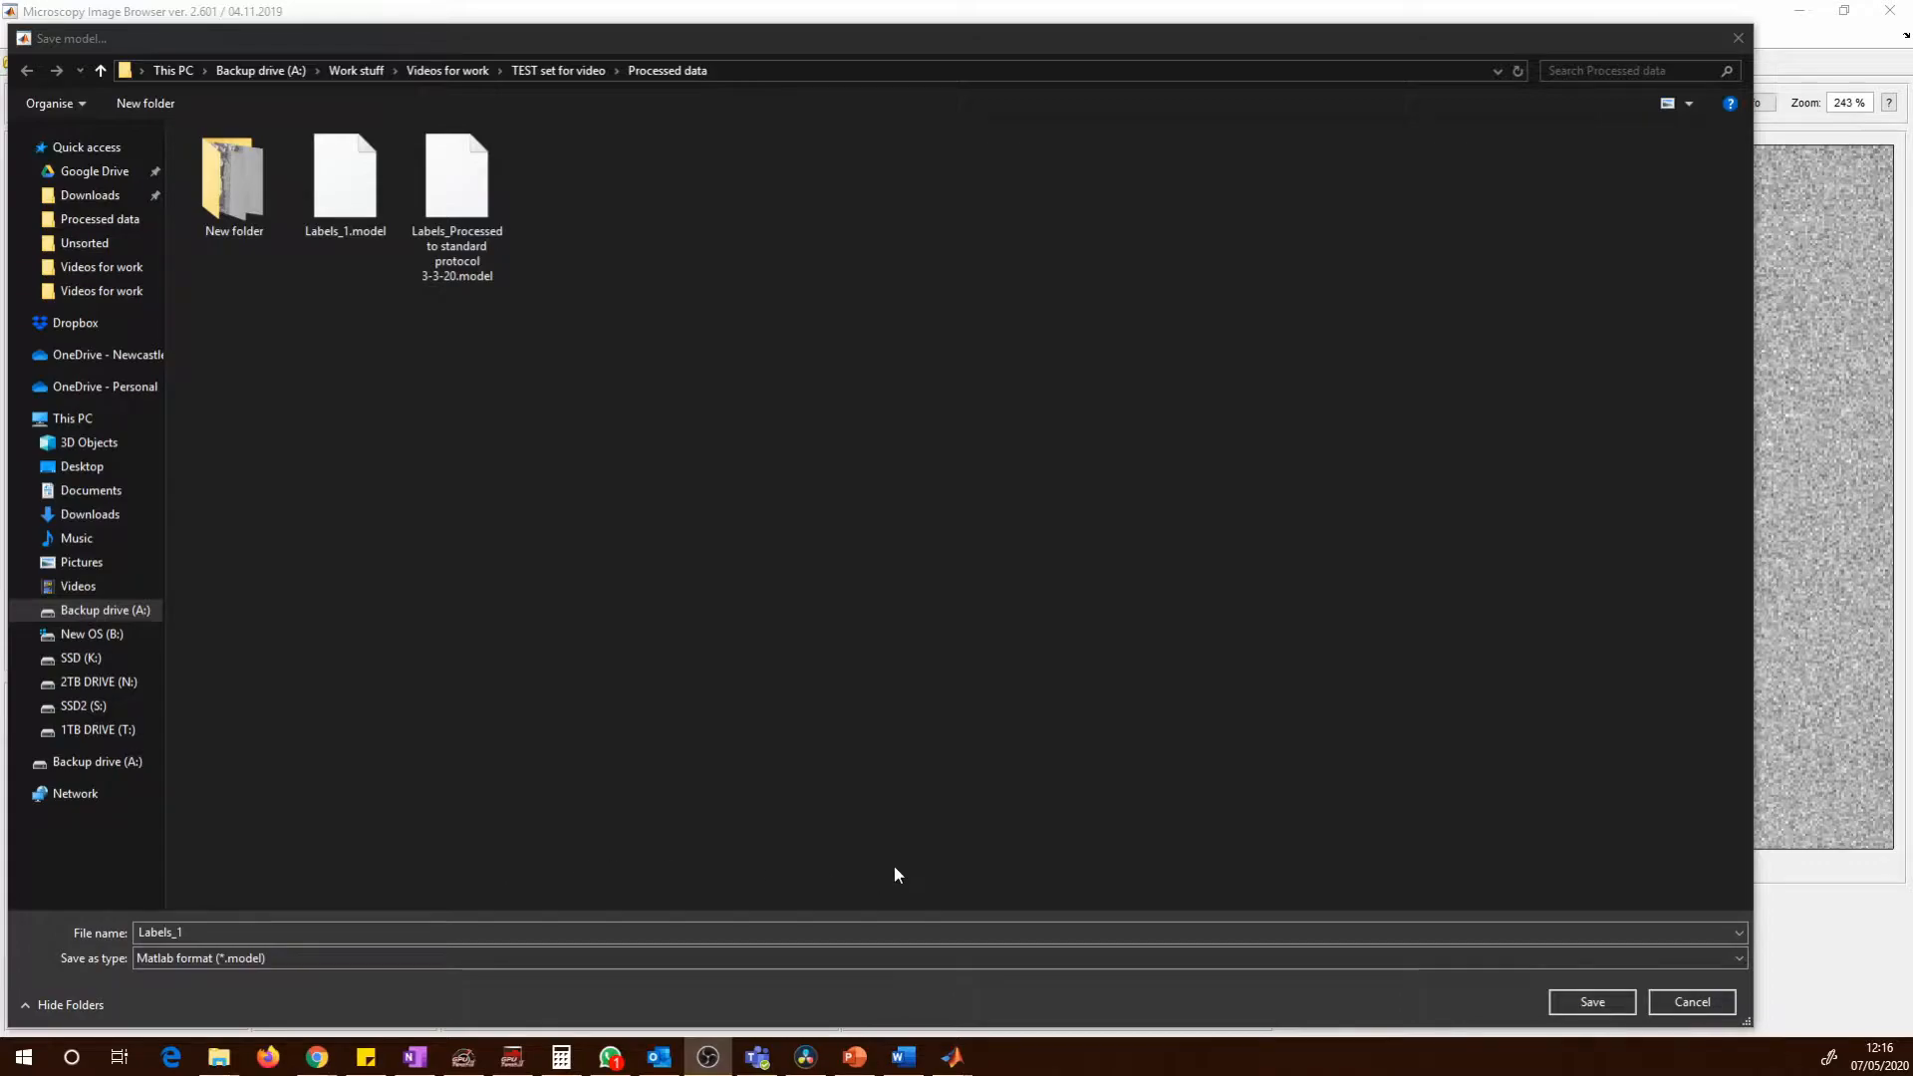
click(938, 960)
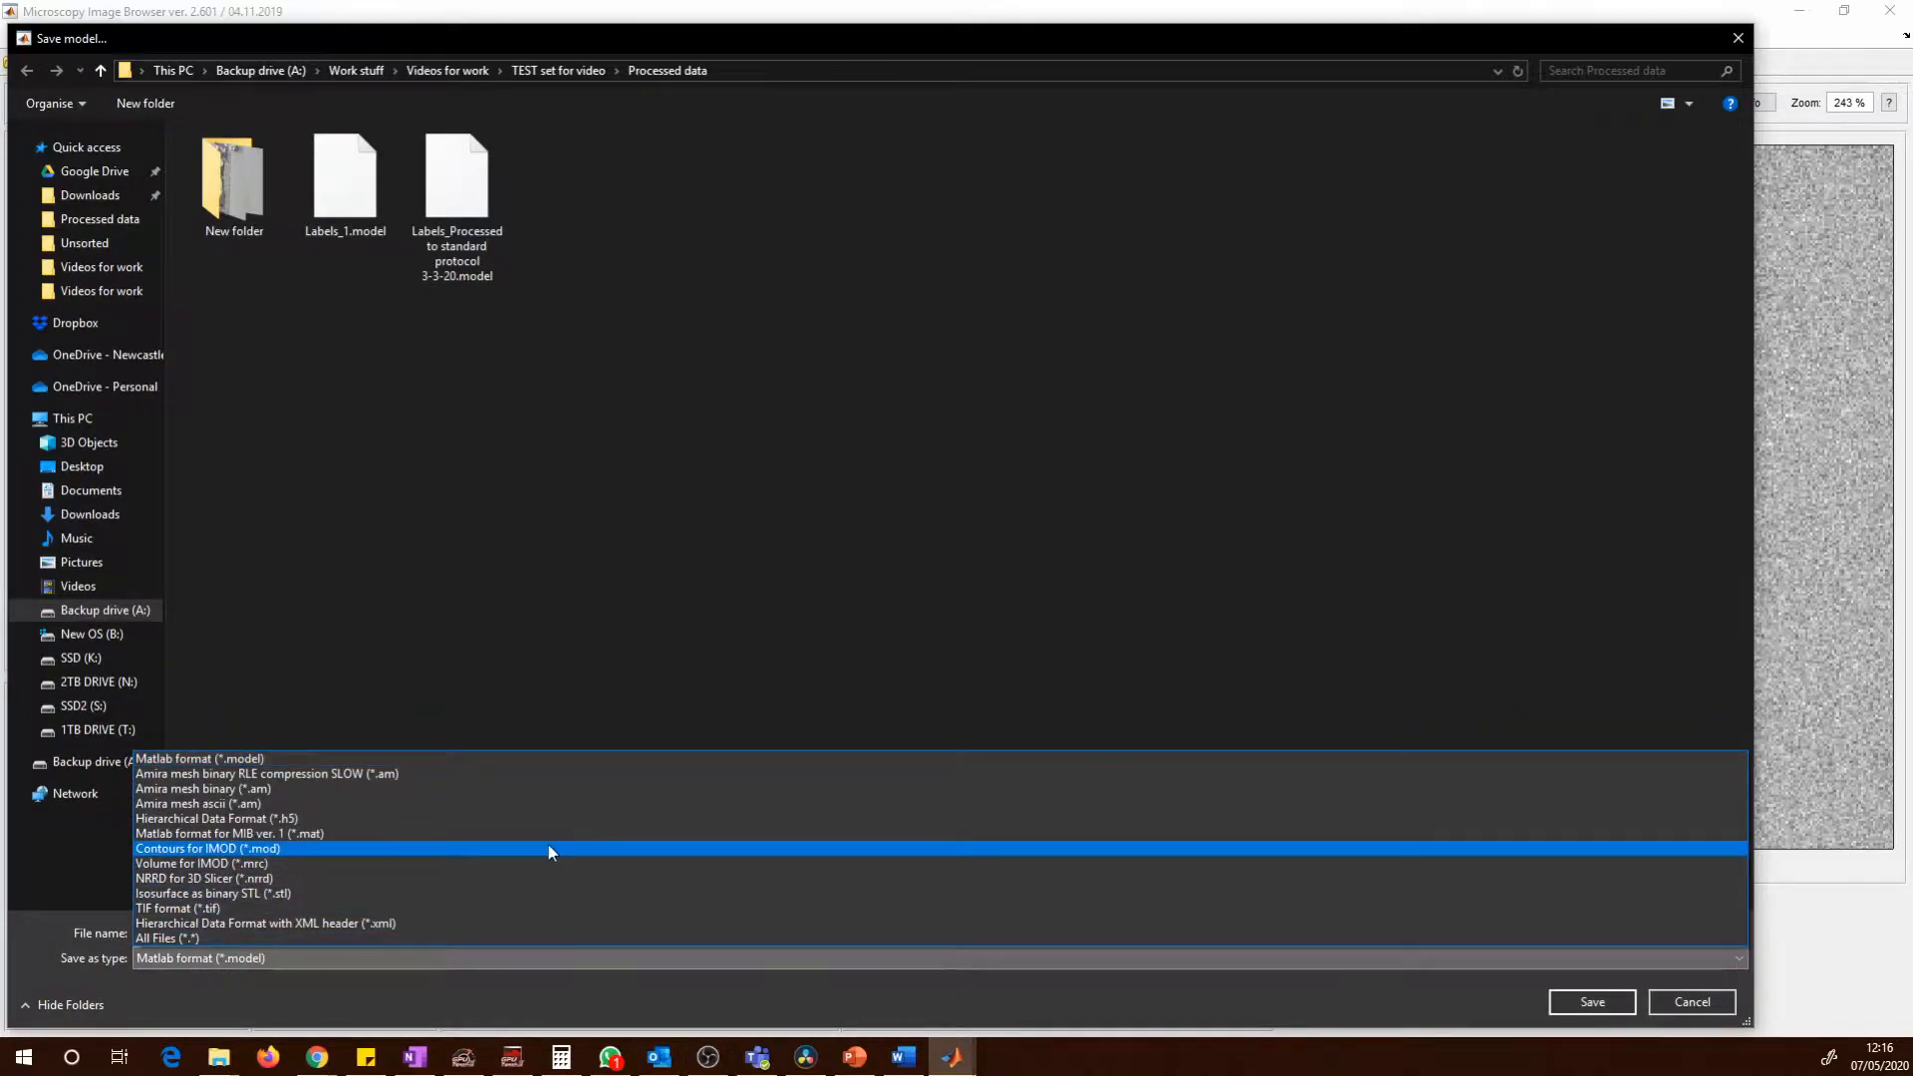
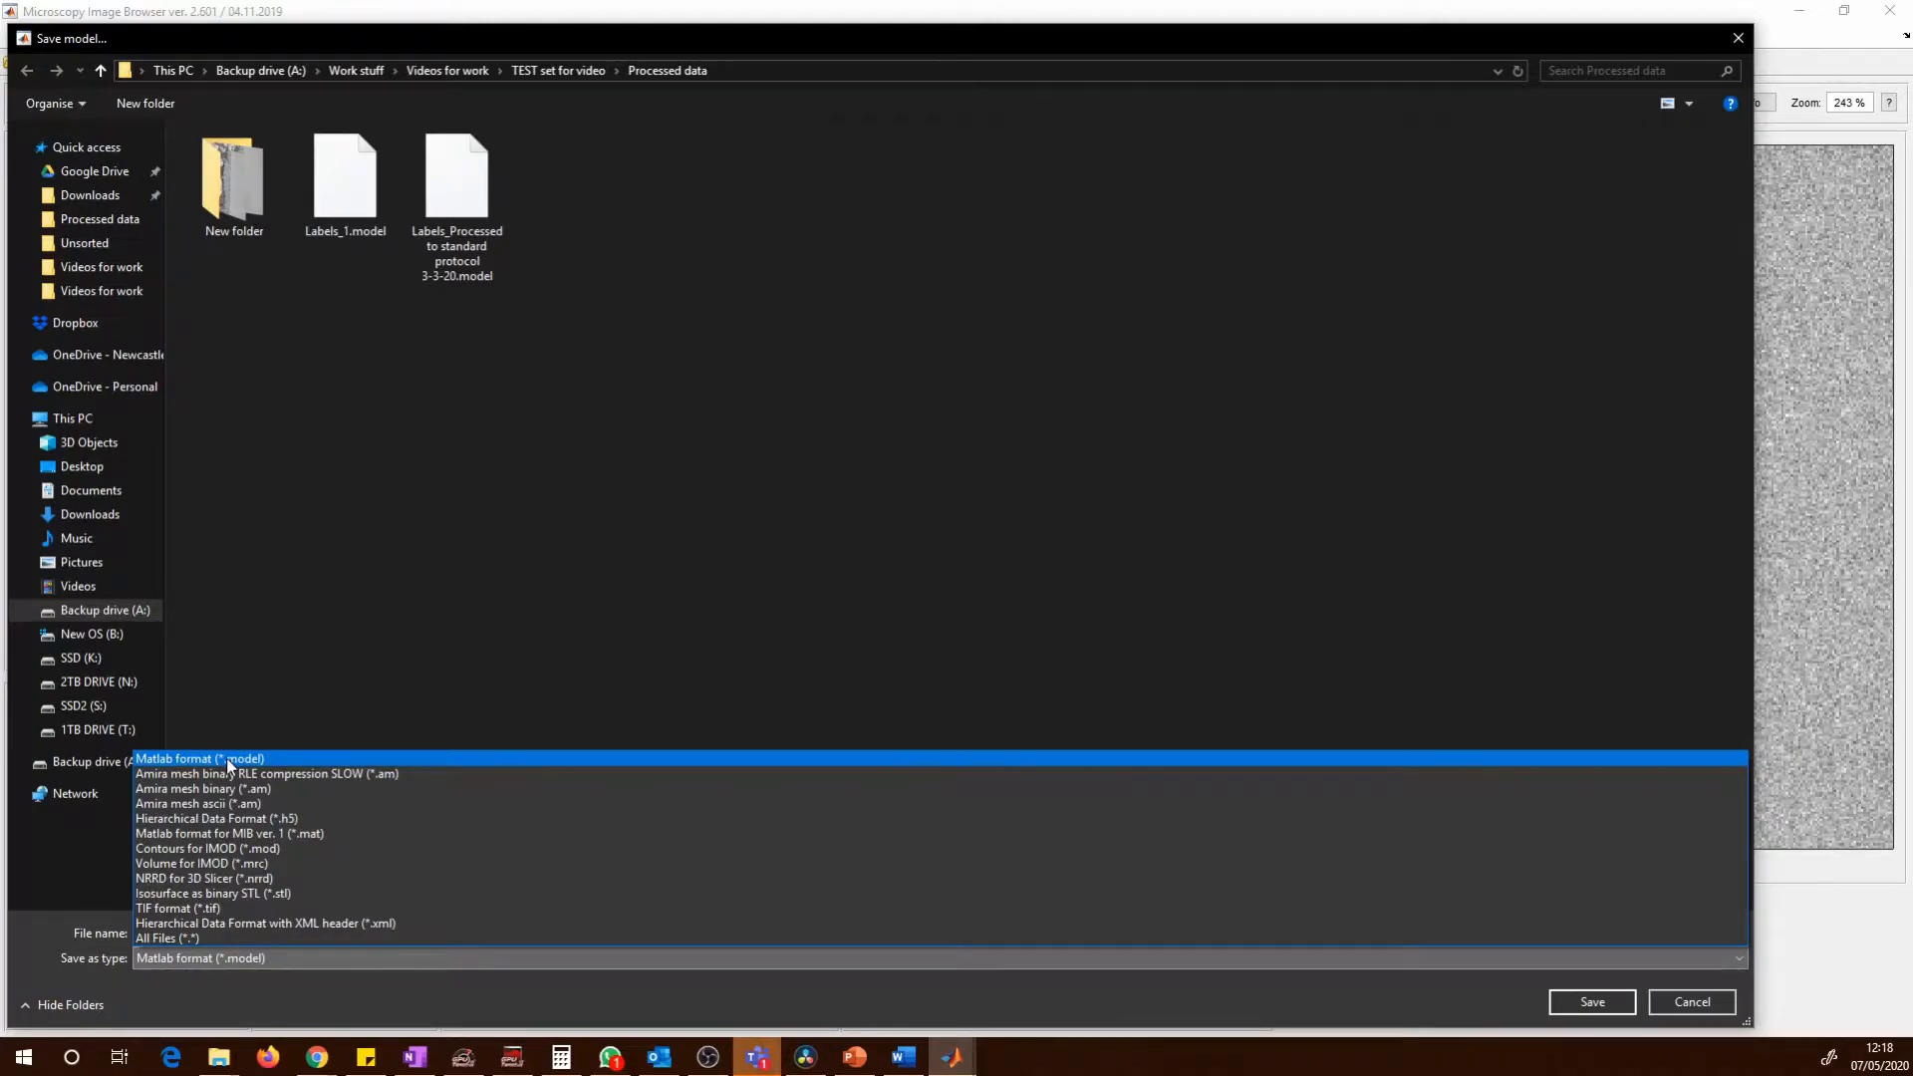
click(228, 762)
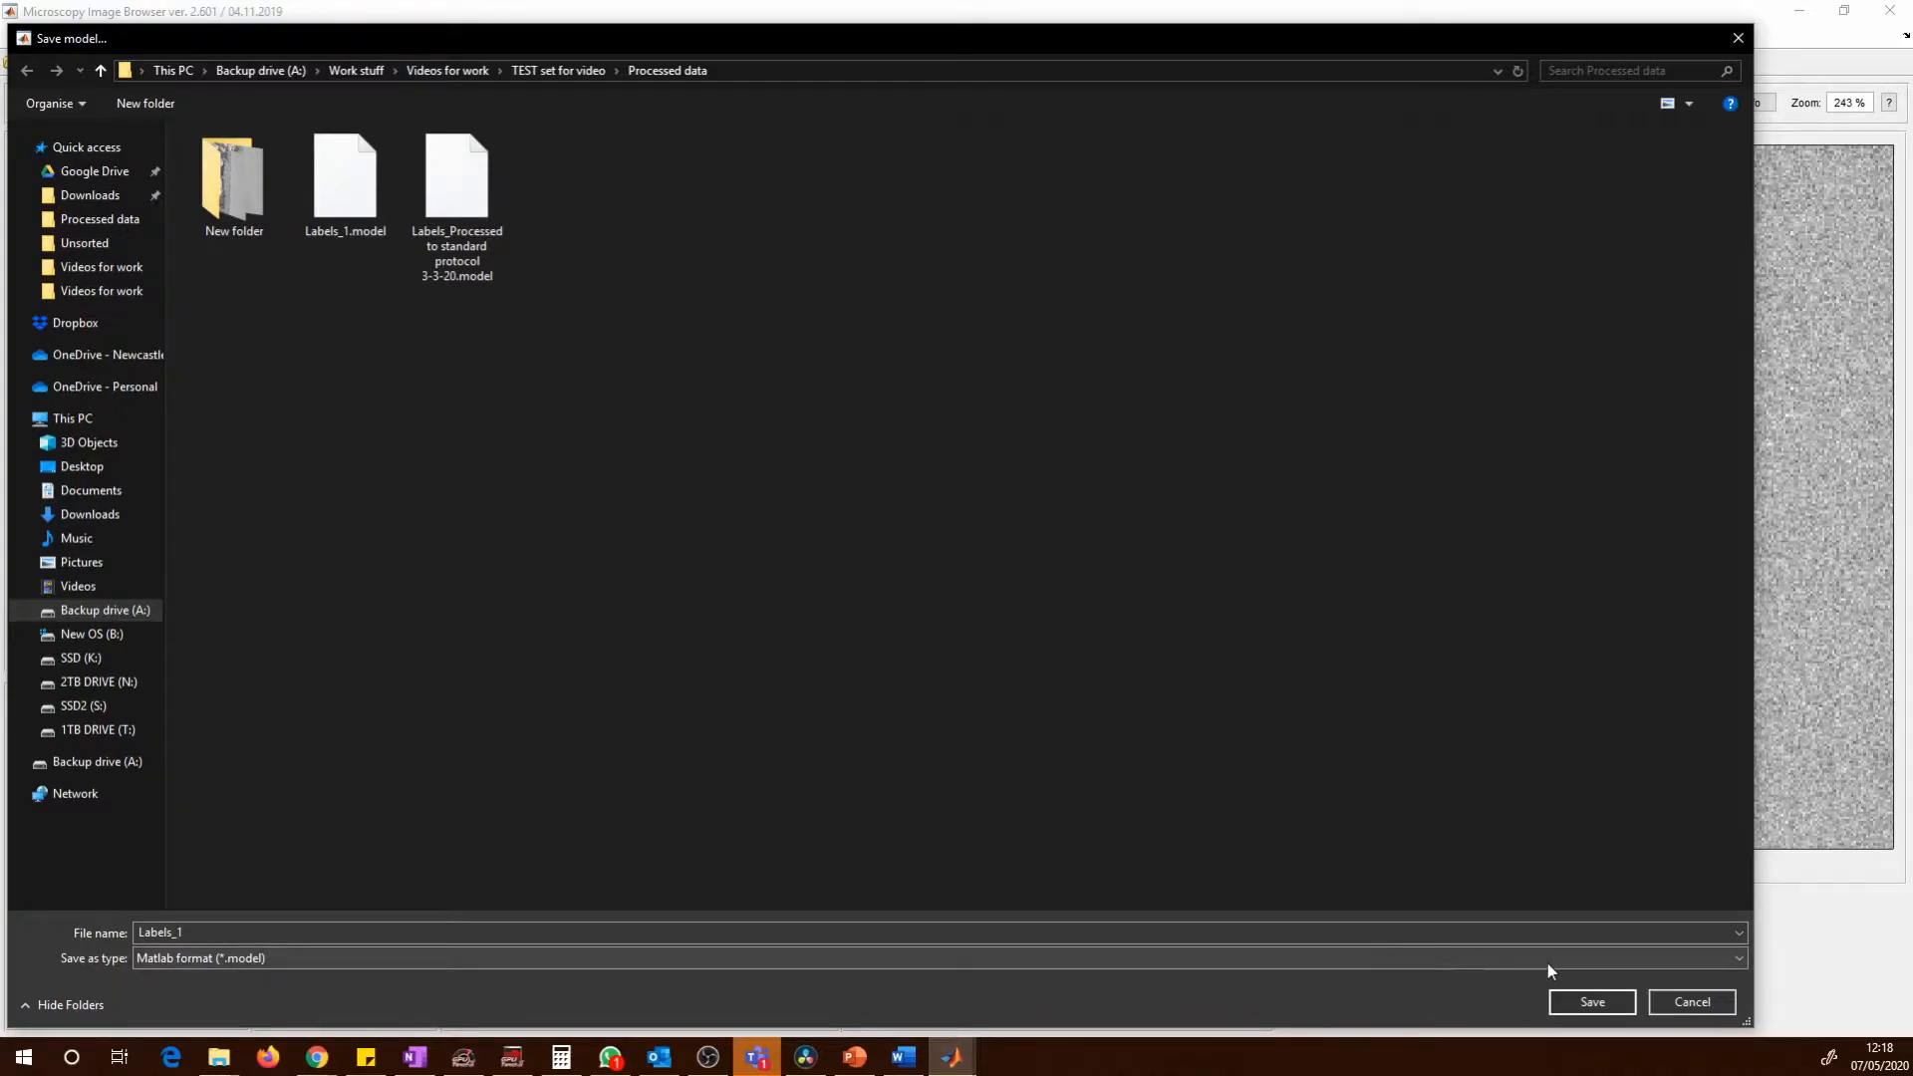
click(1484, 929)
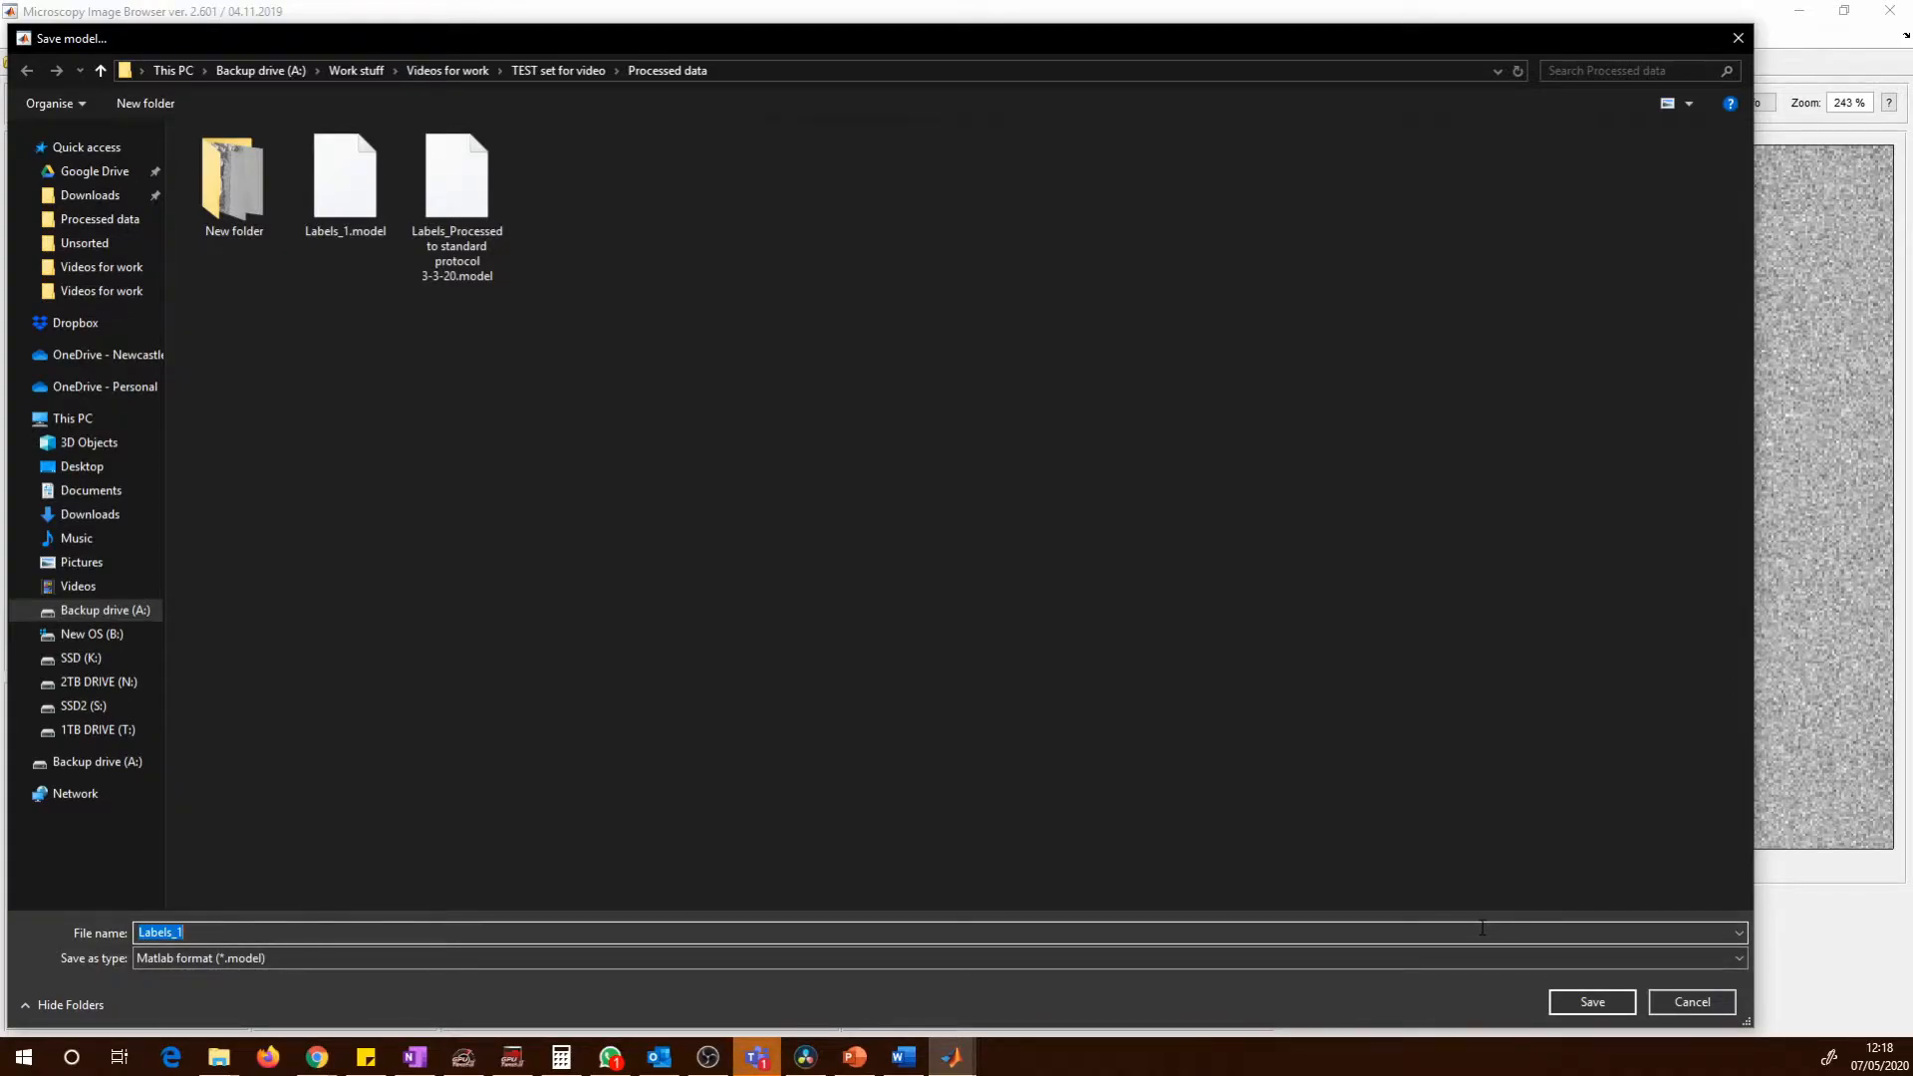
key(BackSpace)
text(Labels)
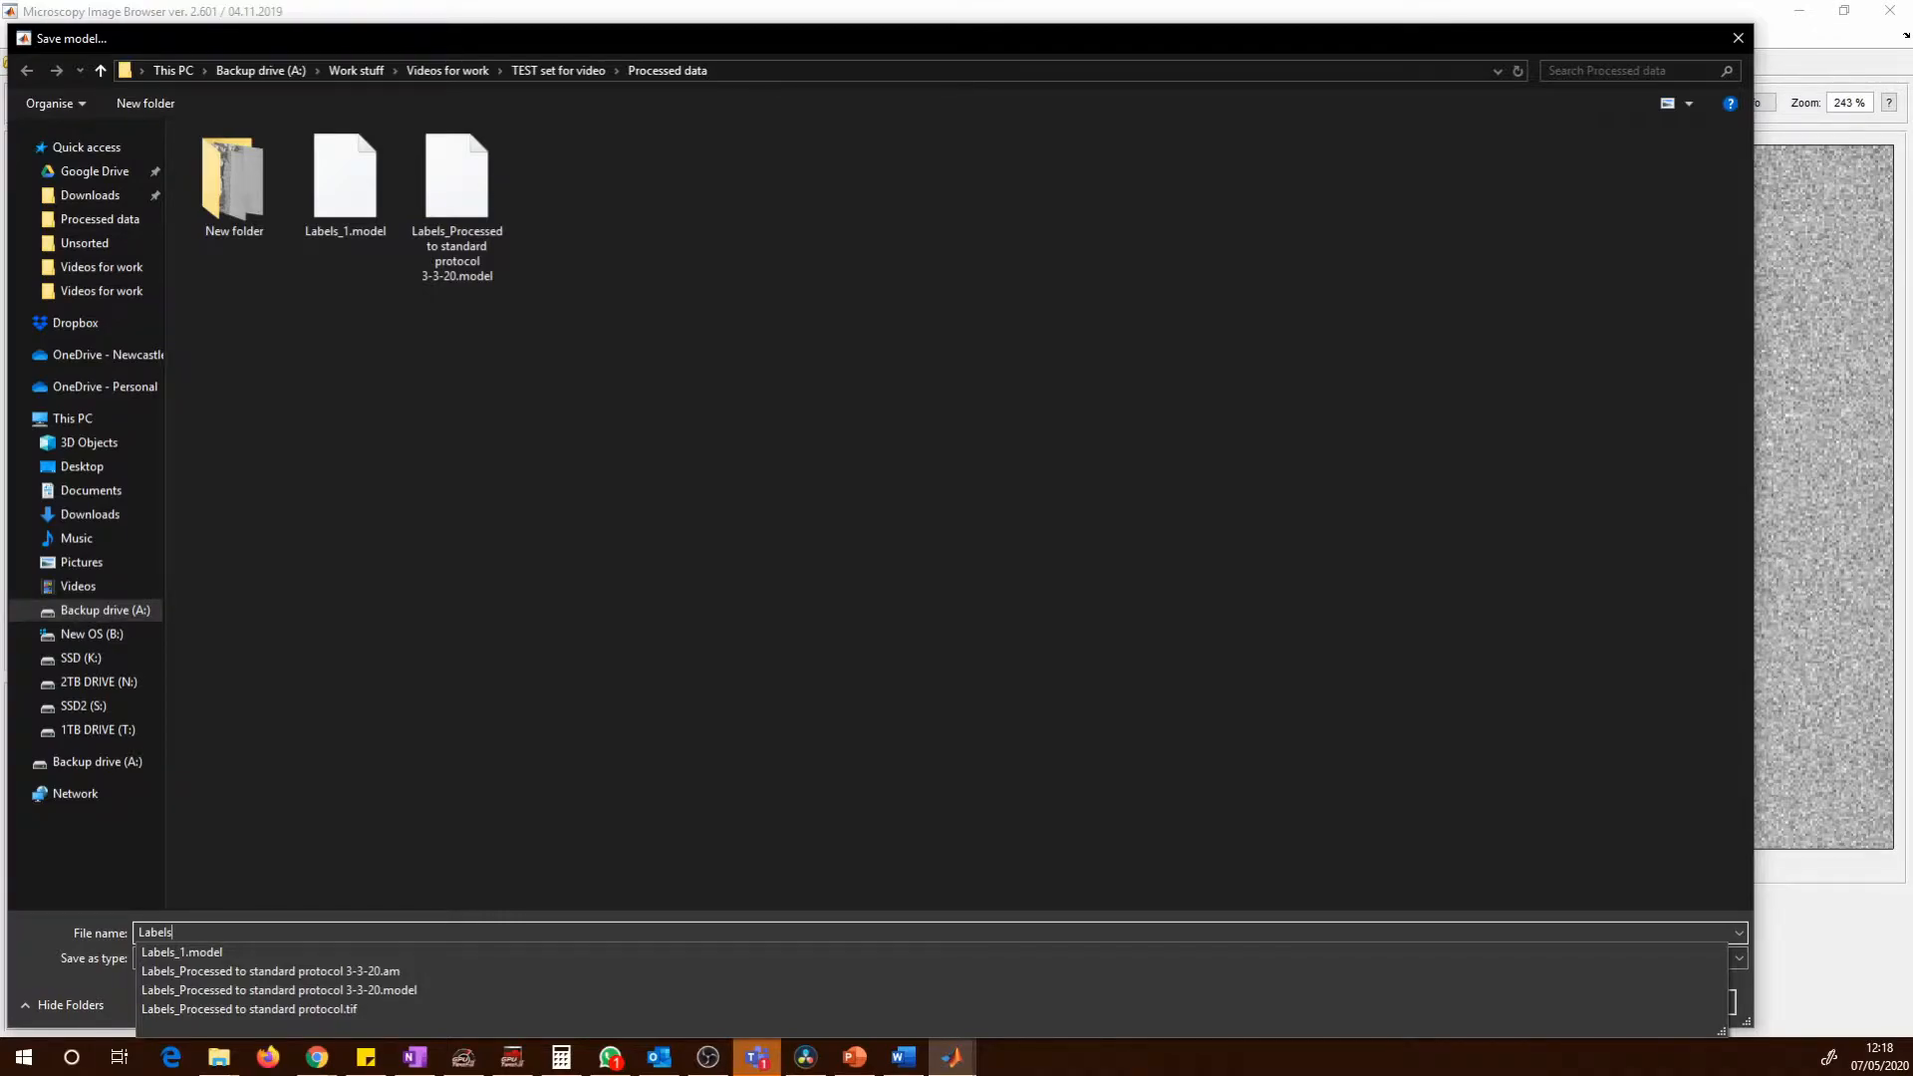
click(1482, 928)
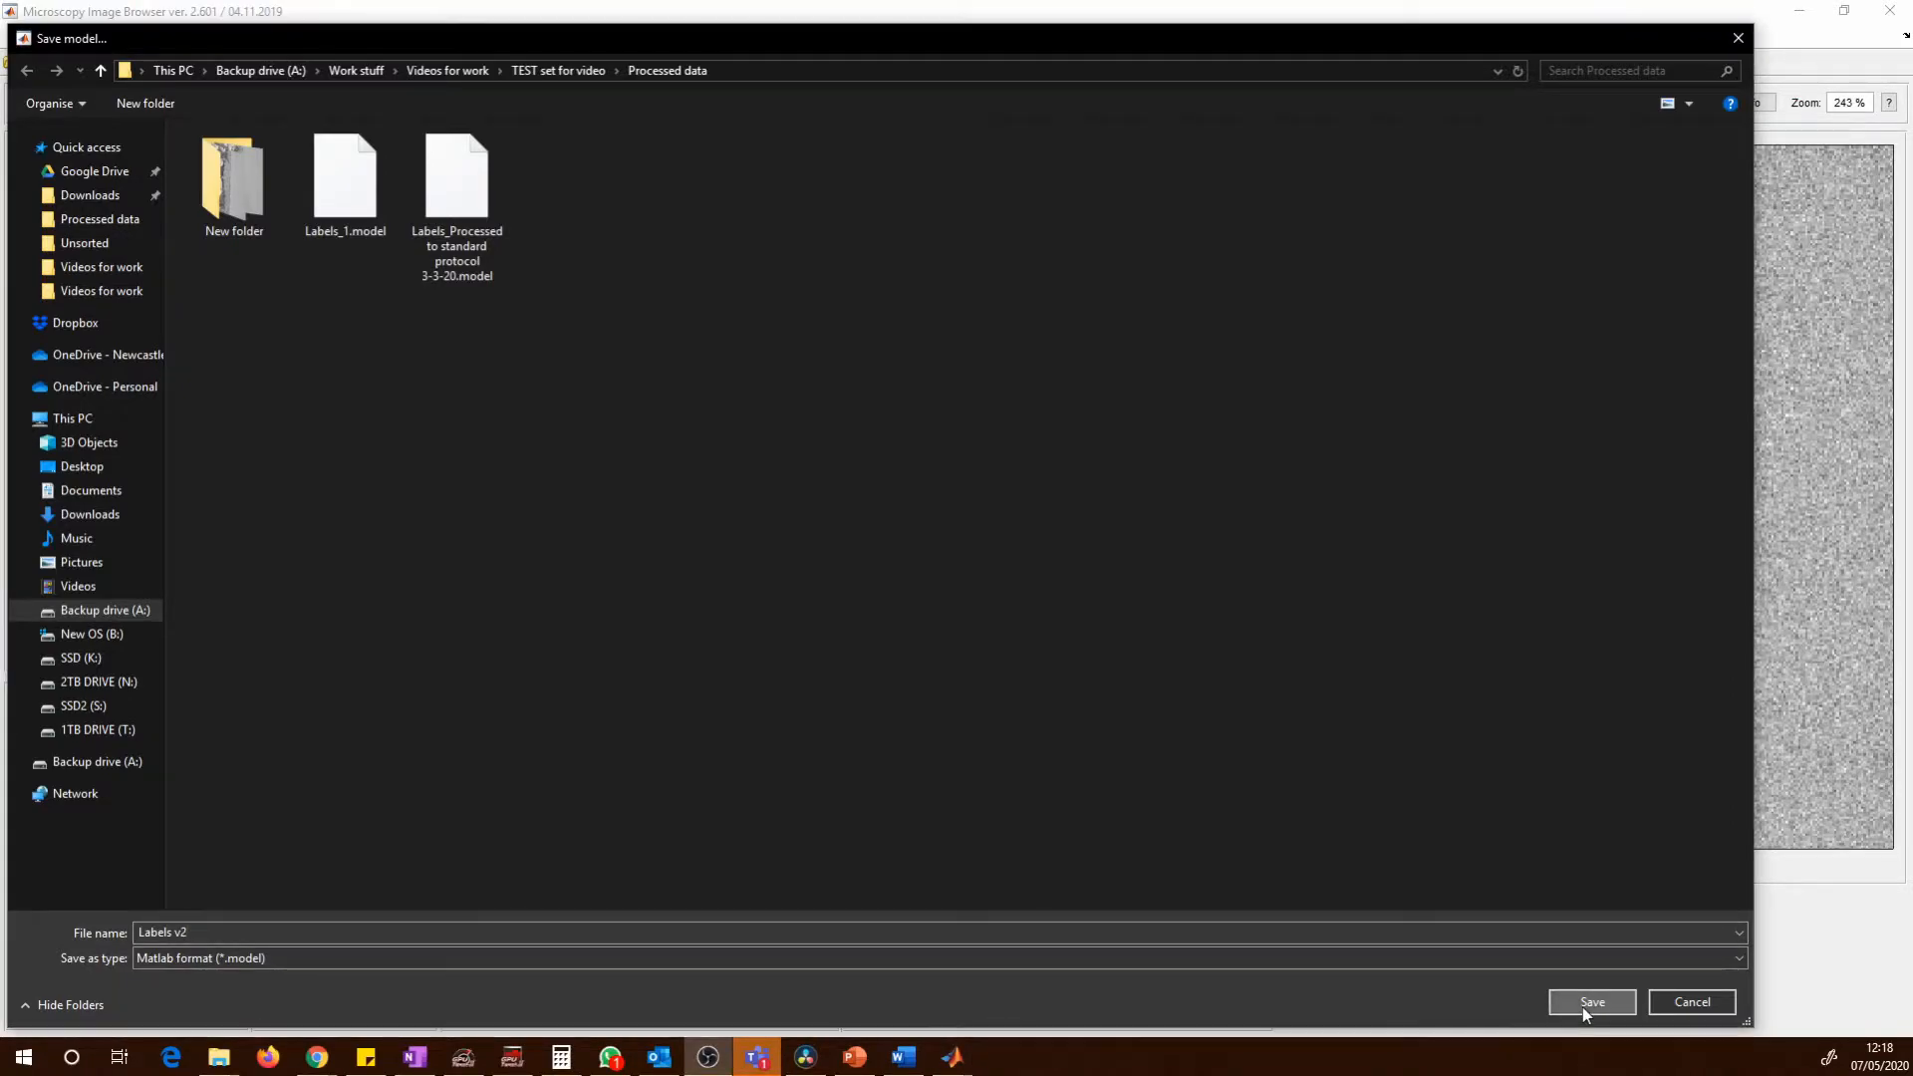
click(1591, 1002)
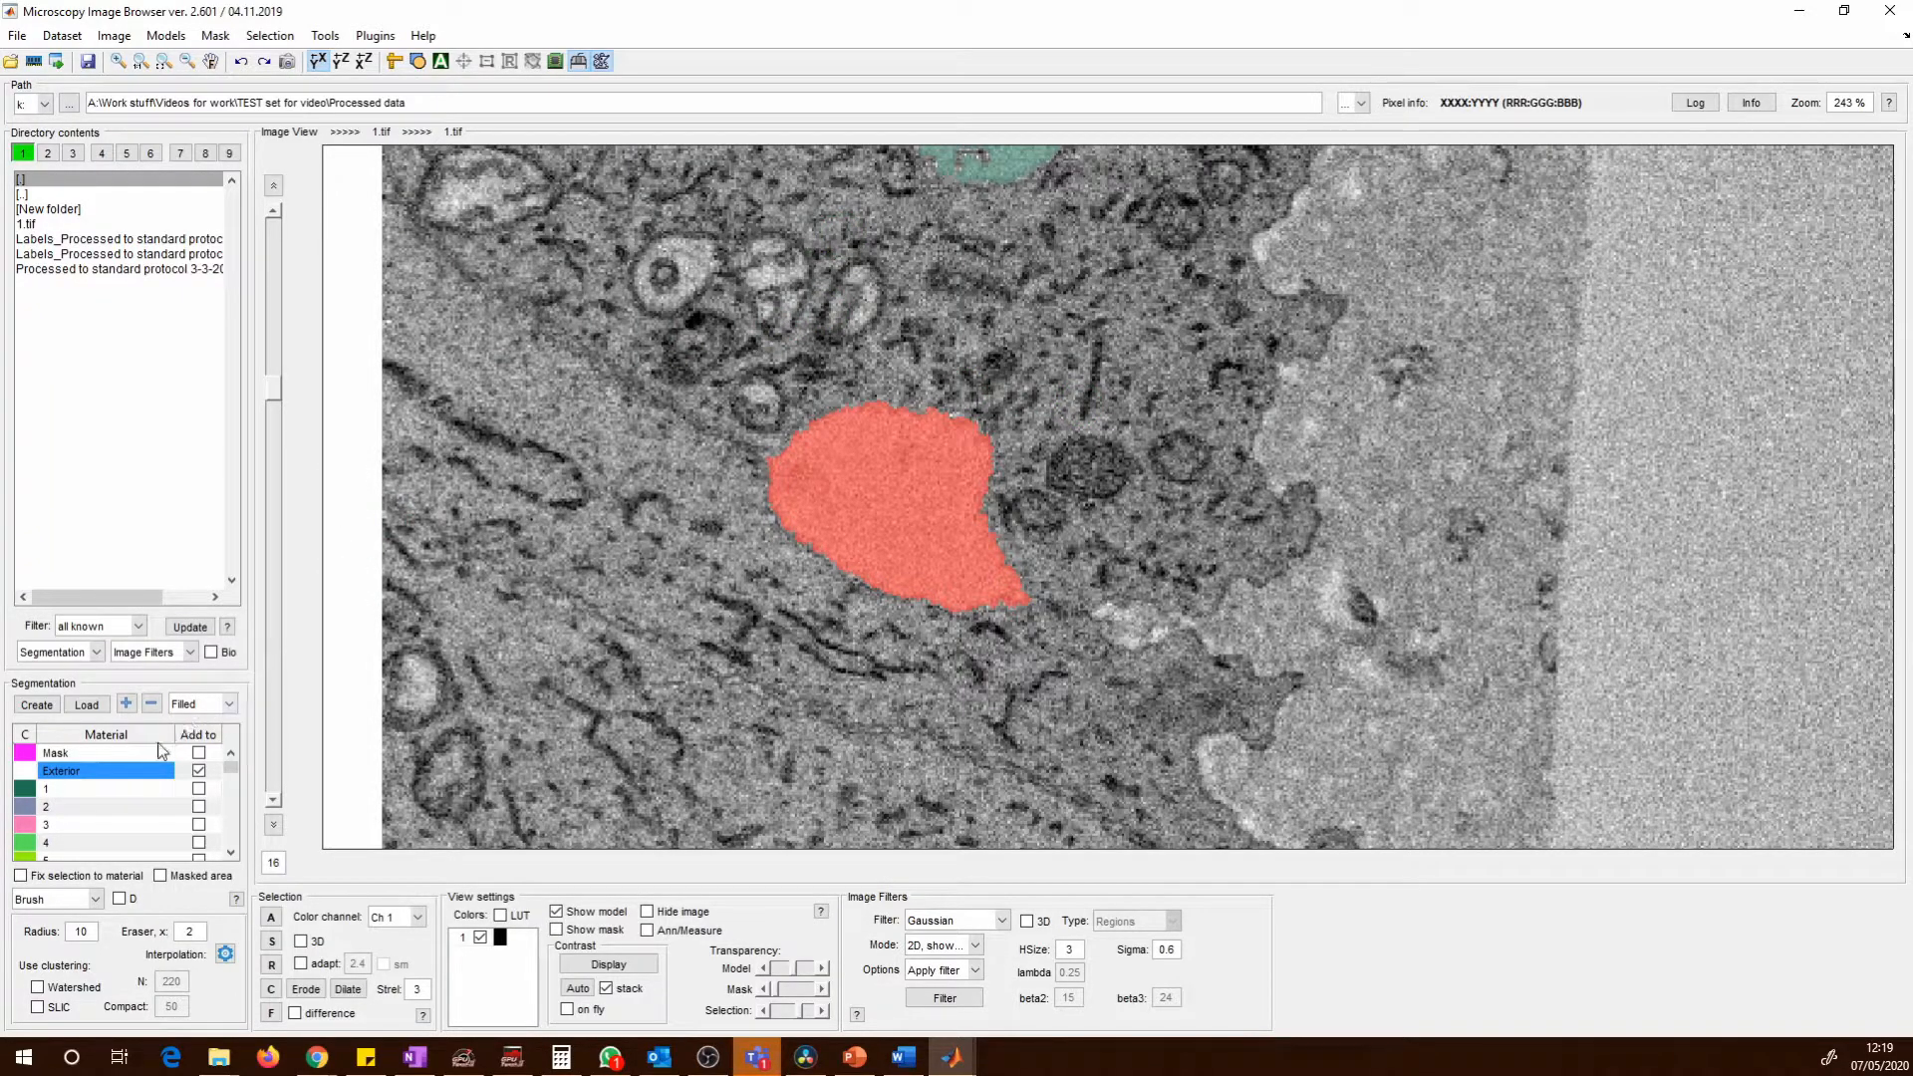
Display only the selected material and select material 16, the red vesicle.
click(200, 767)
drag(235, 768, 237, 794)
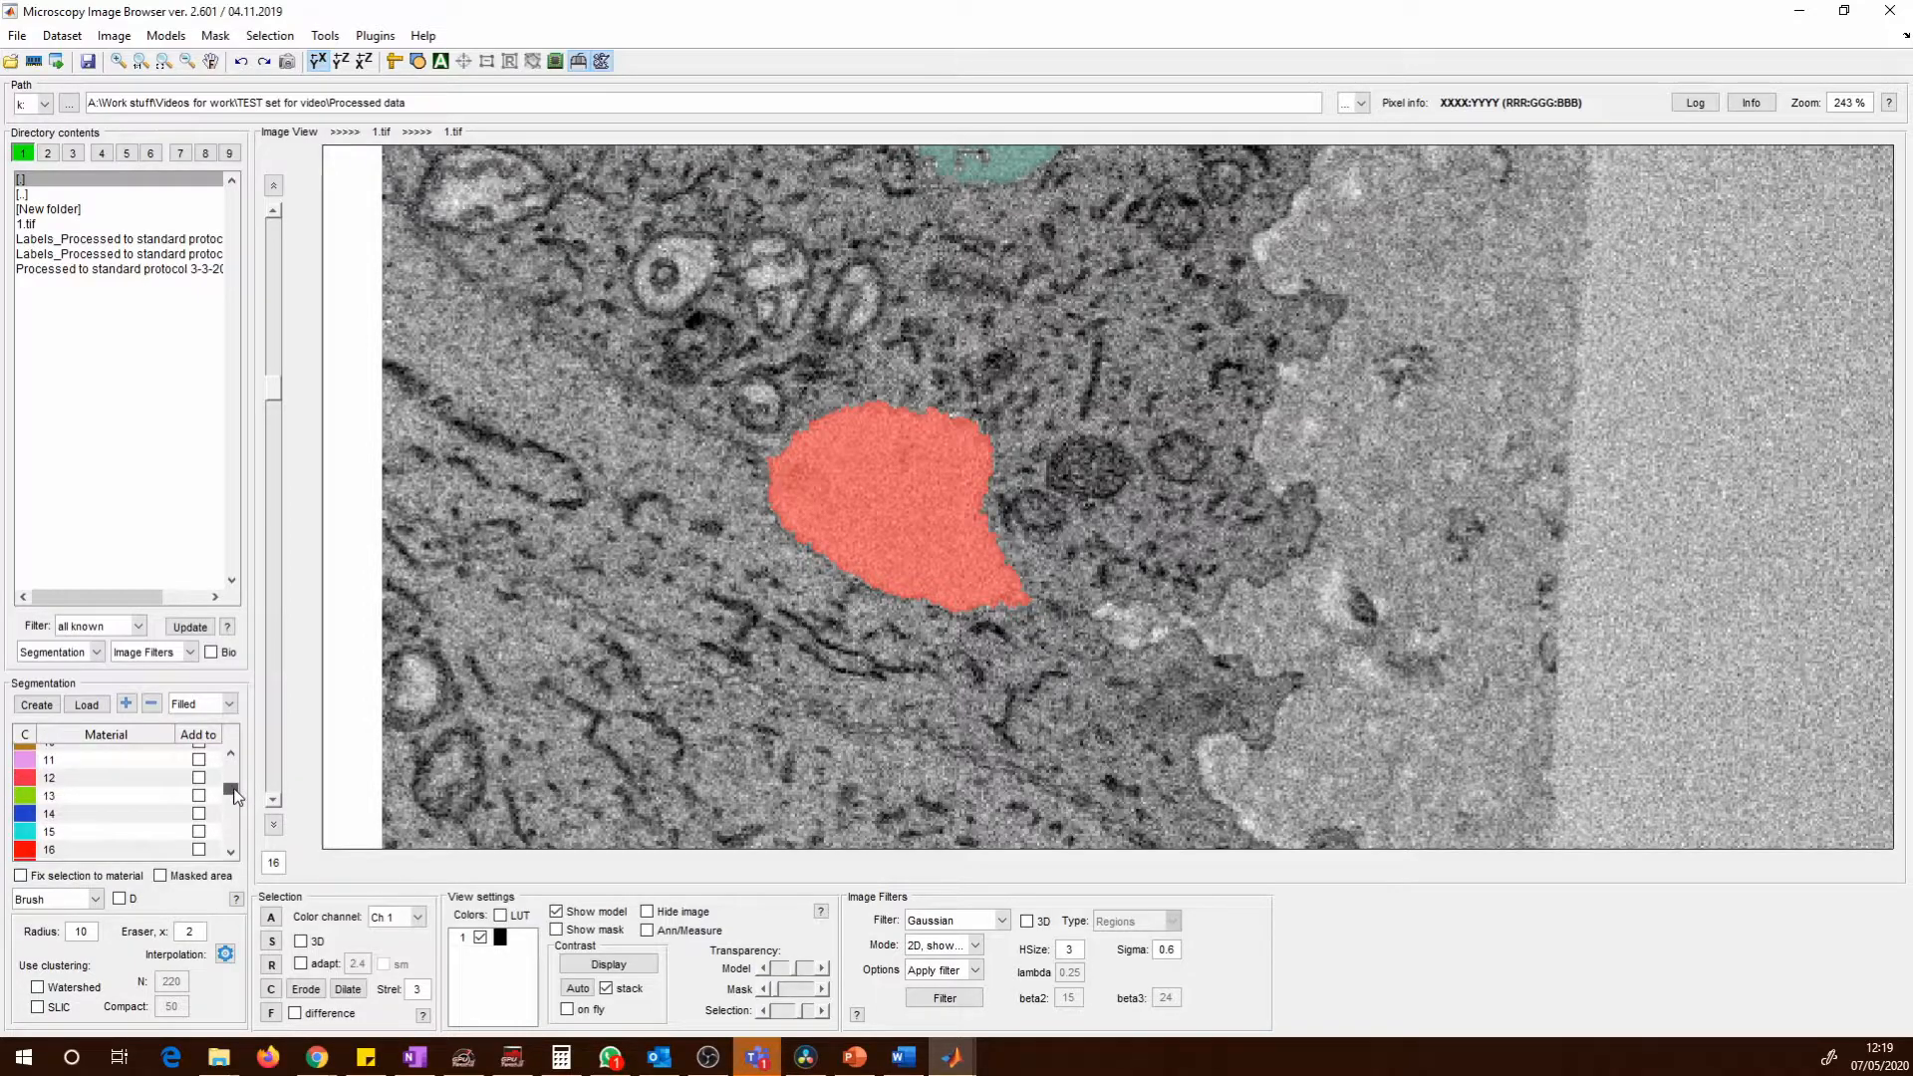
click(127, 783)
right_click(126, 782)
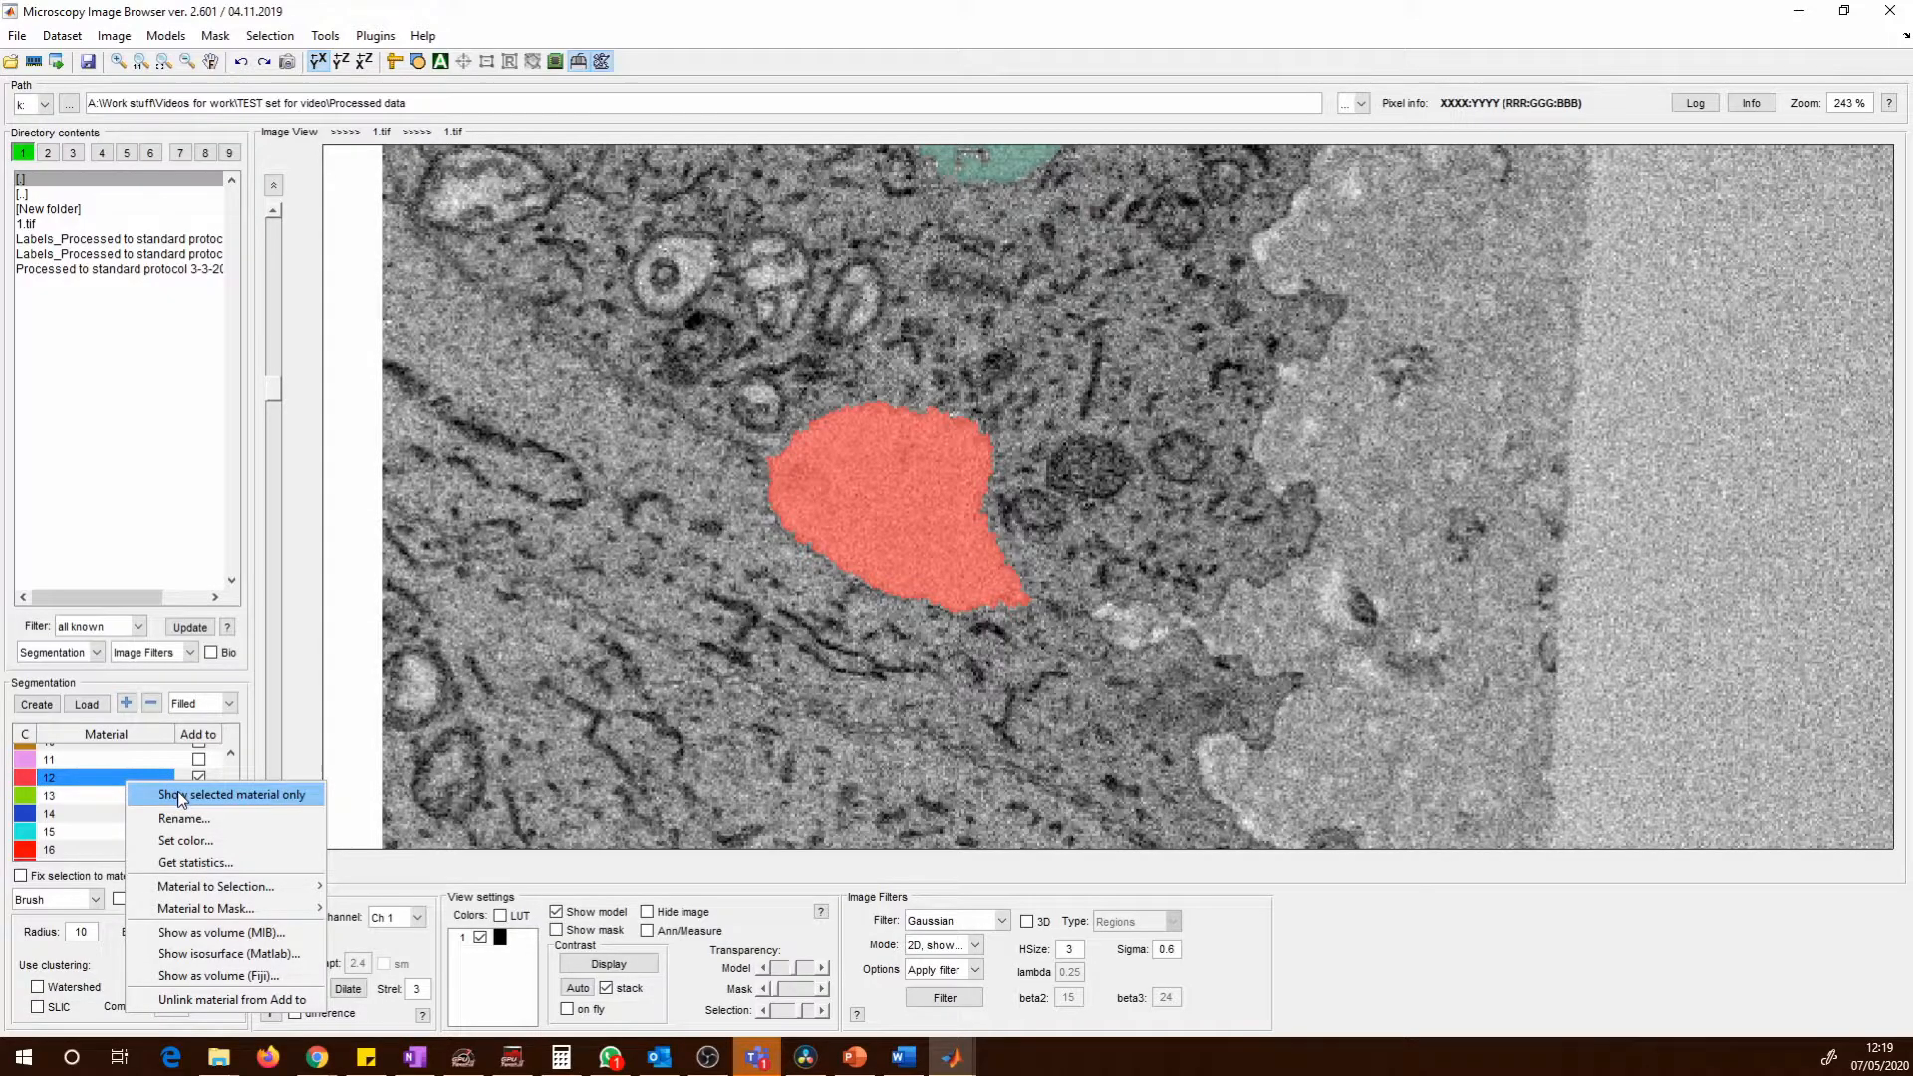
click(182, 797)
click(94, 840)
click(92, 852)
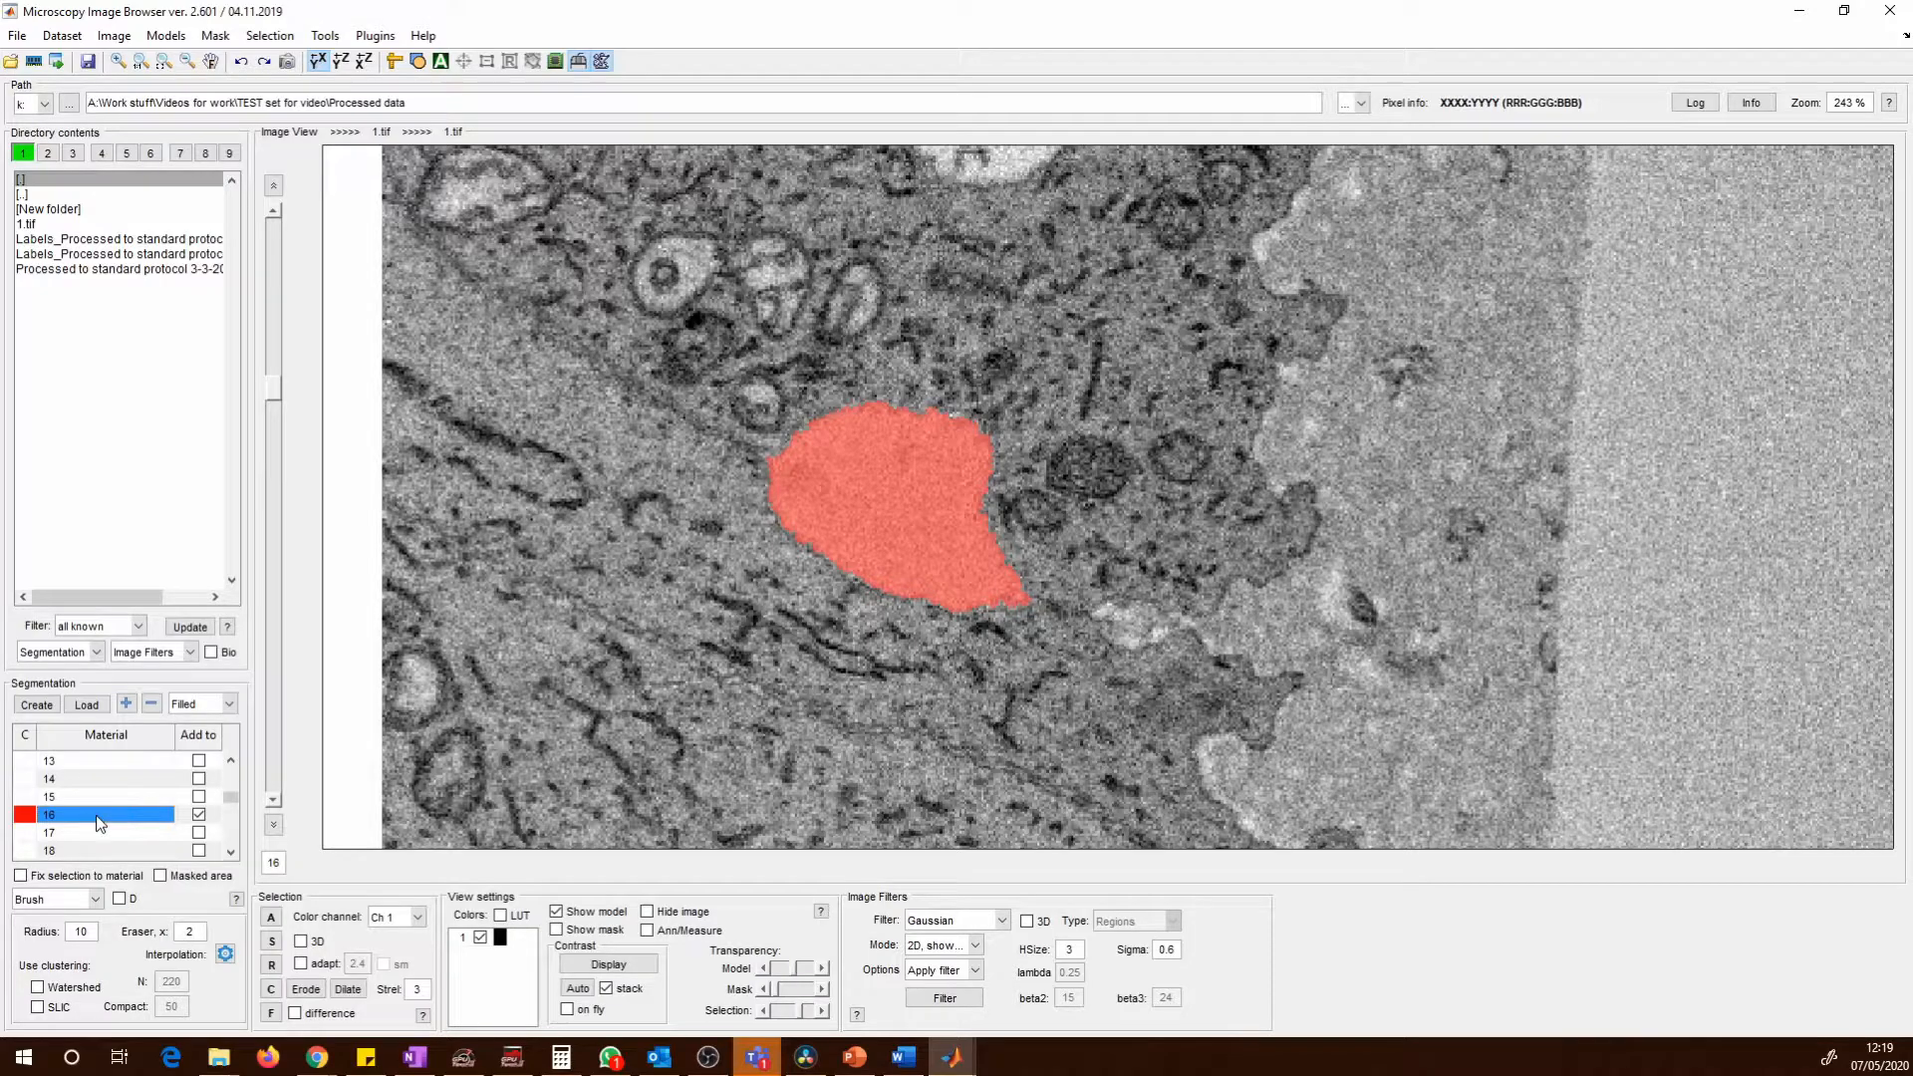
right_click(75, 819)
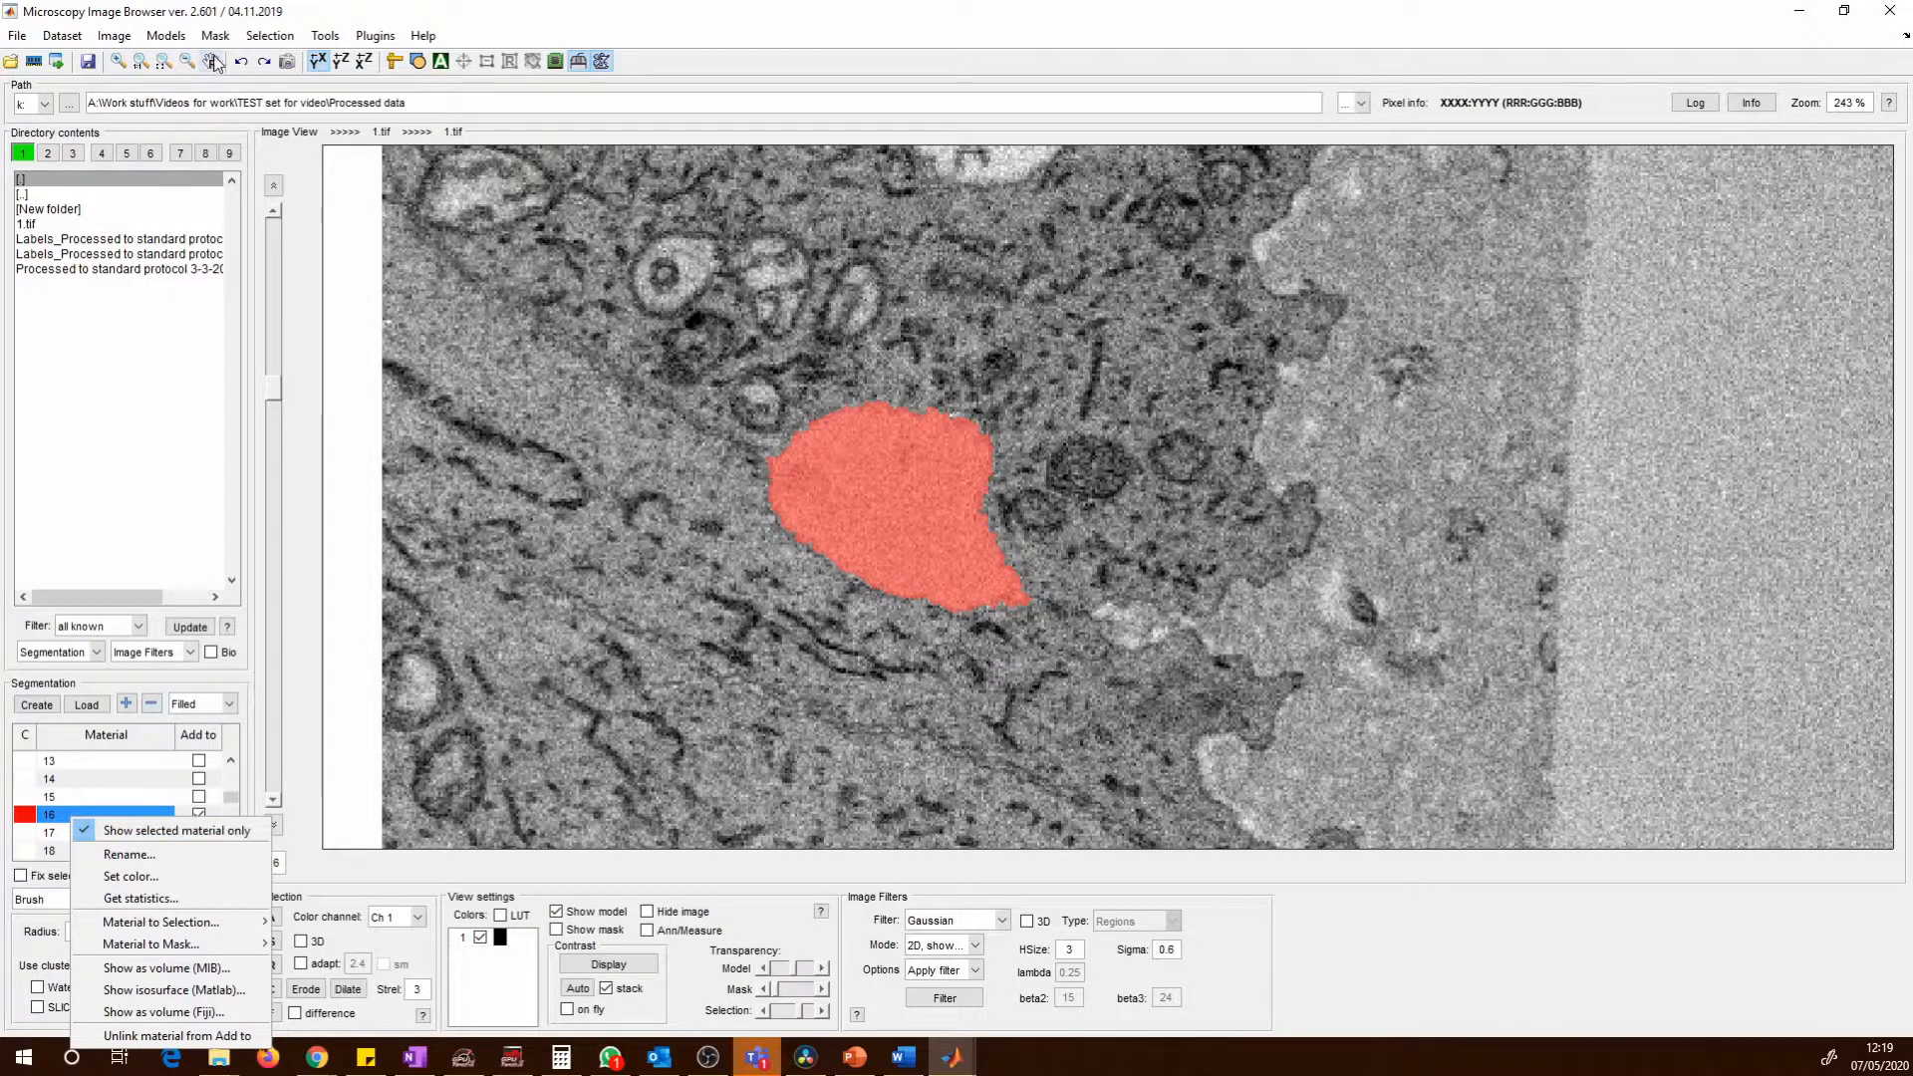
click(368, 29)
Save the model under the new file name "Labels v3" in Matlab format (*.model).
click(165, 35)
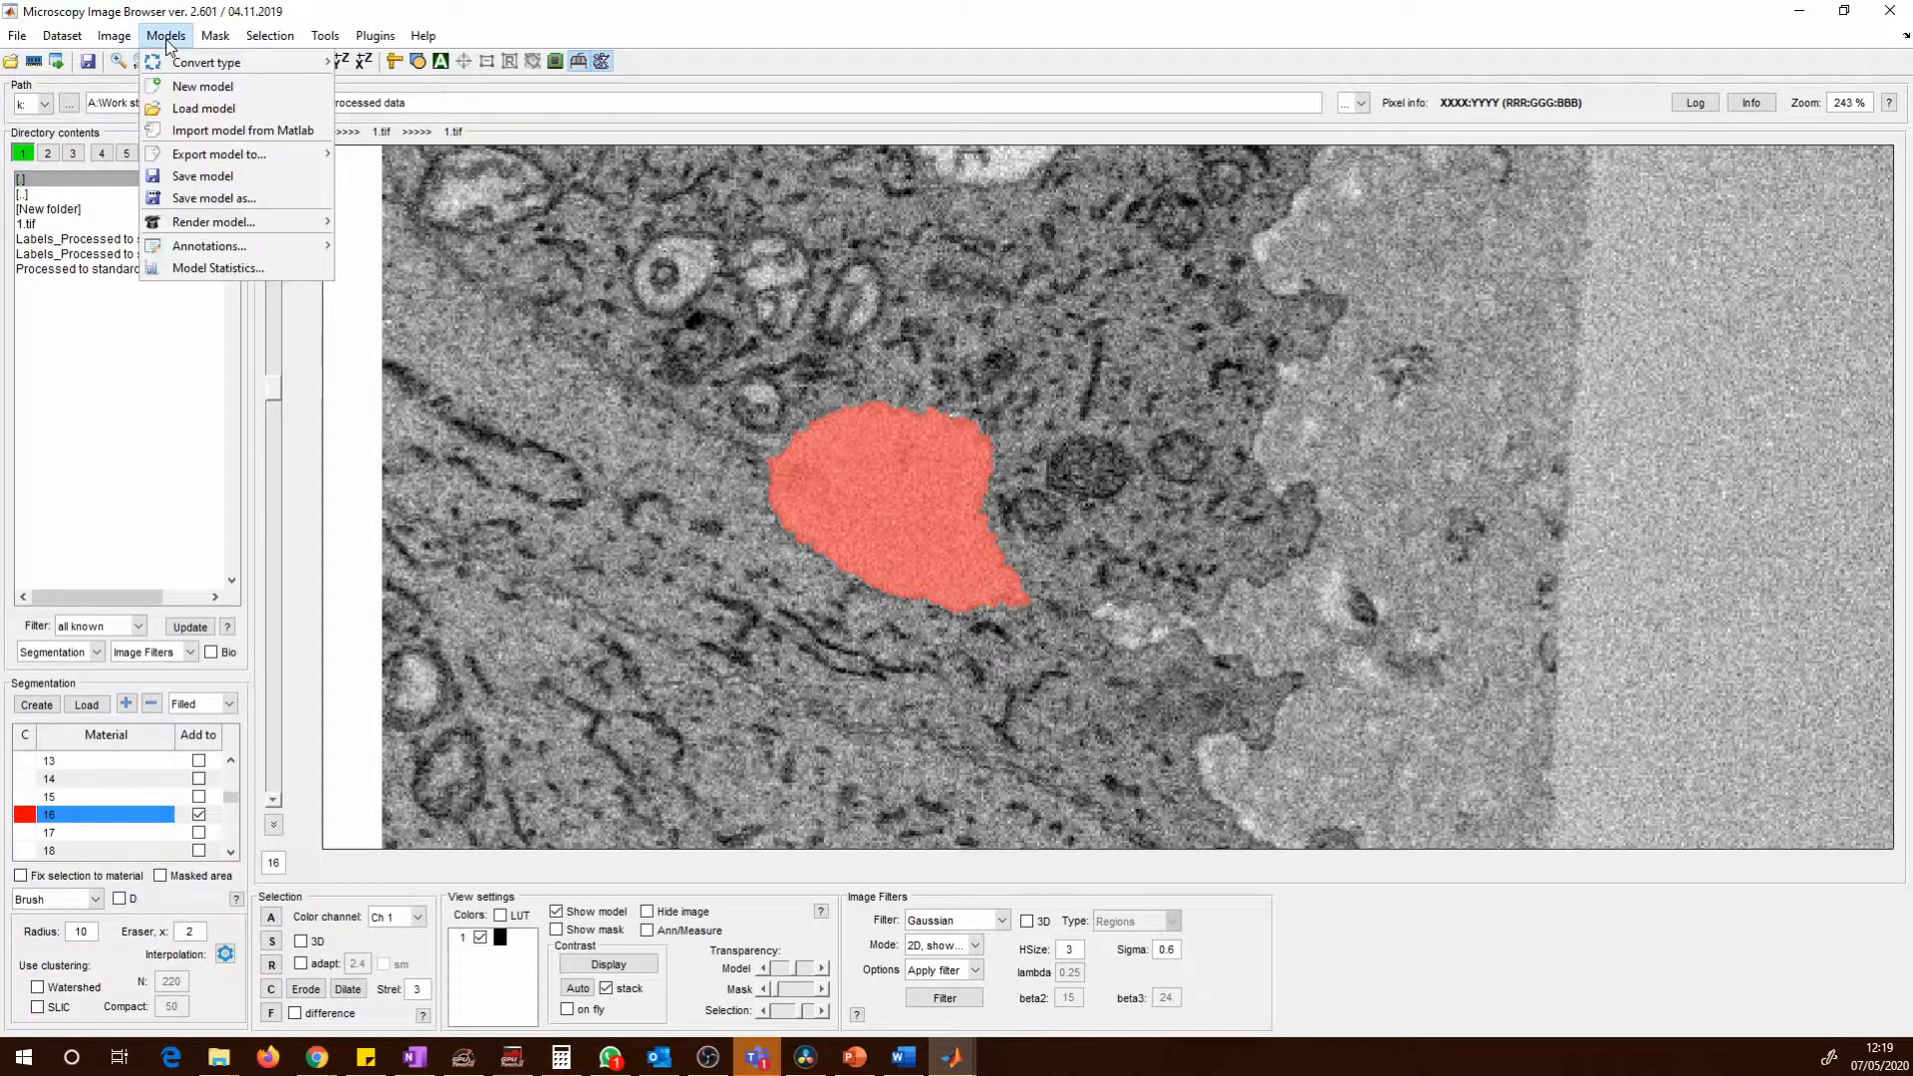
click(213, 197)
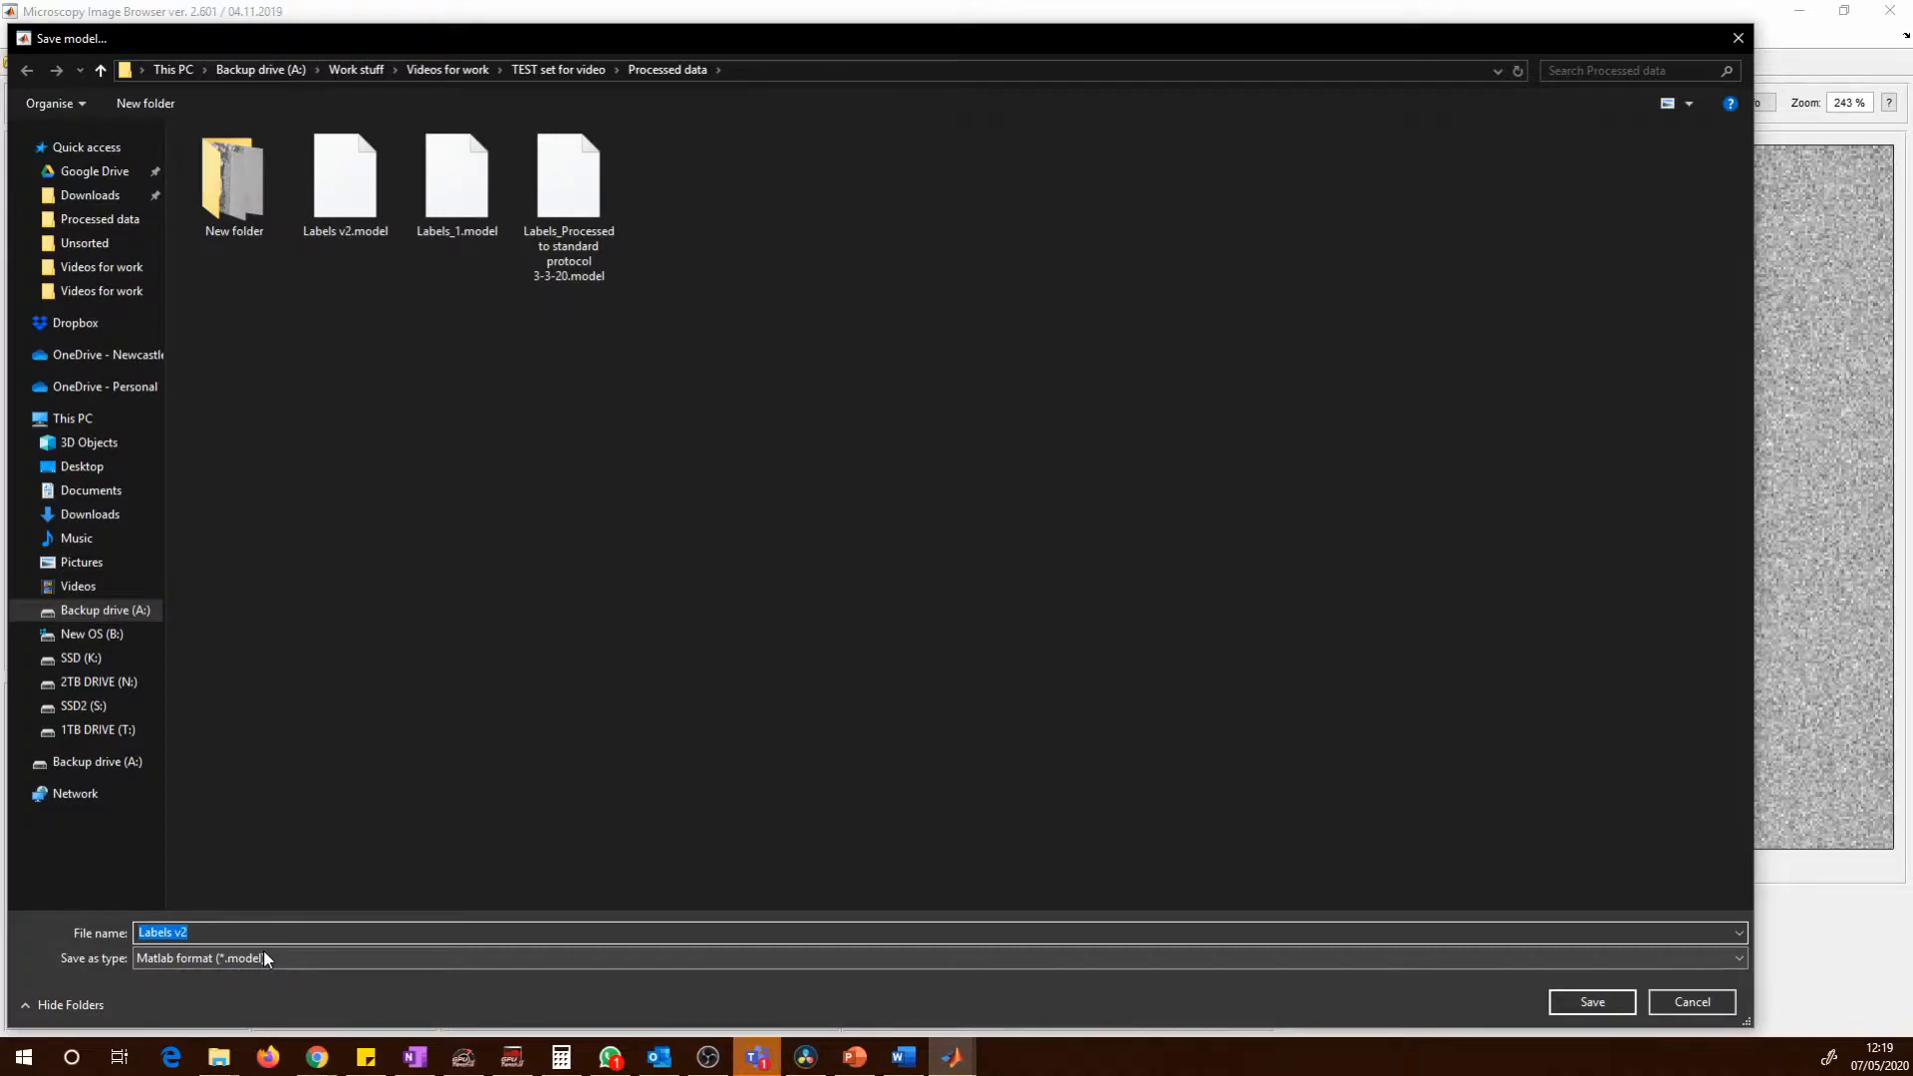
key(Right)
key(BackSpace)
text(2)
click(271, 953)
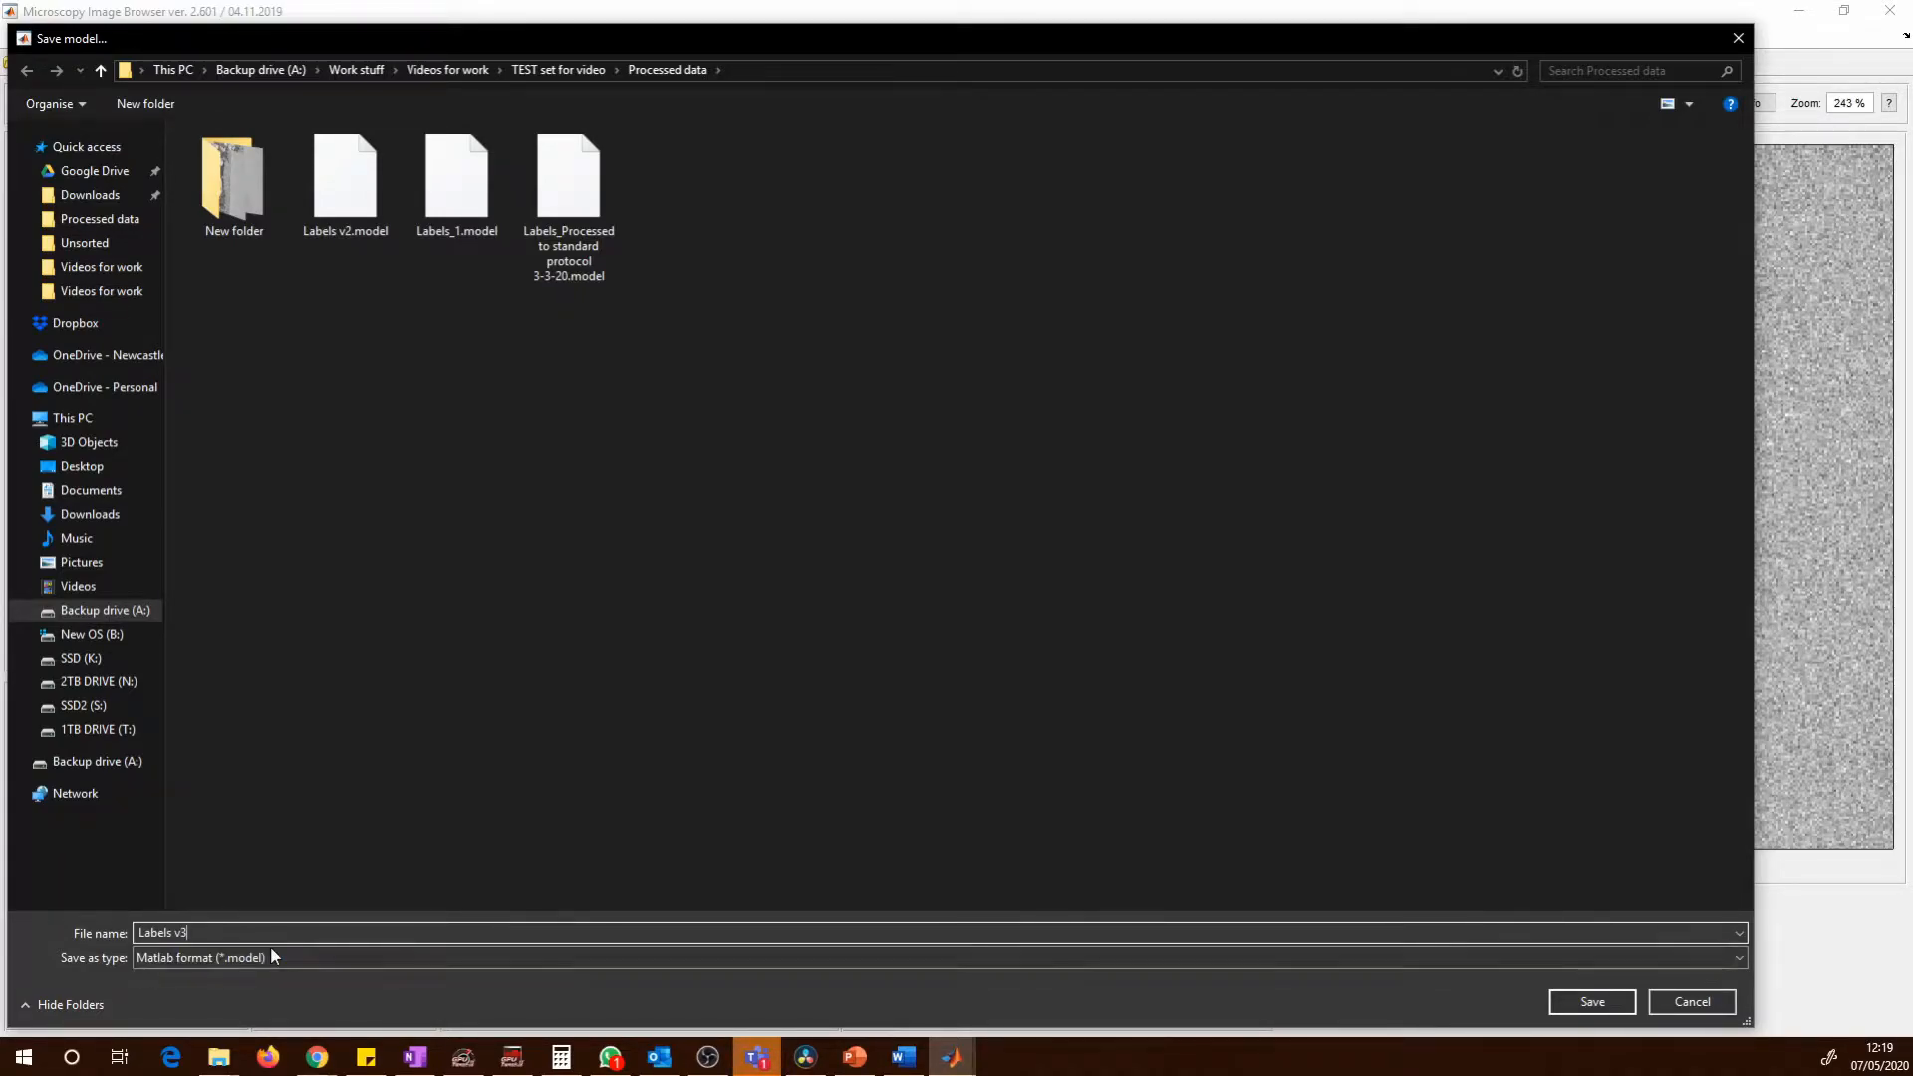
Export only material 16 as "Labels v3" in TIF format, set as 1 and saved as a 3D-TIF.
click(279, 959)
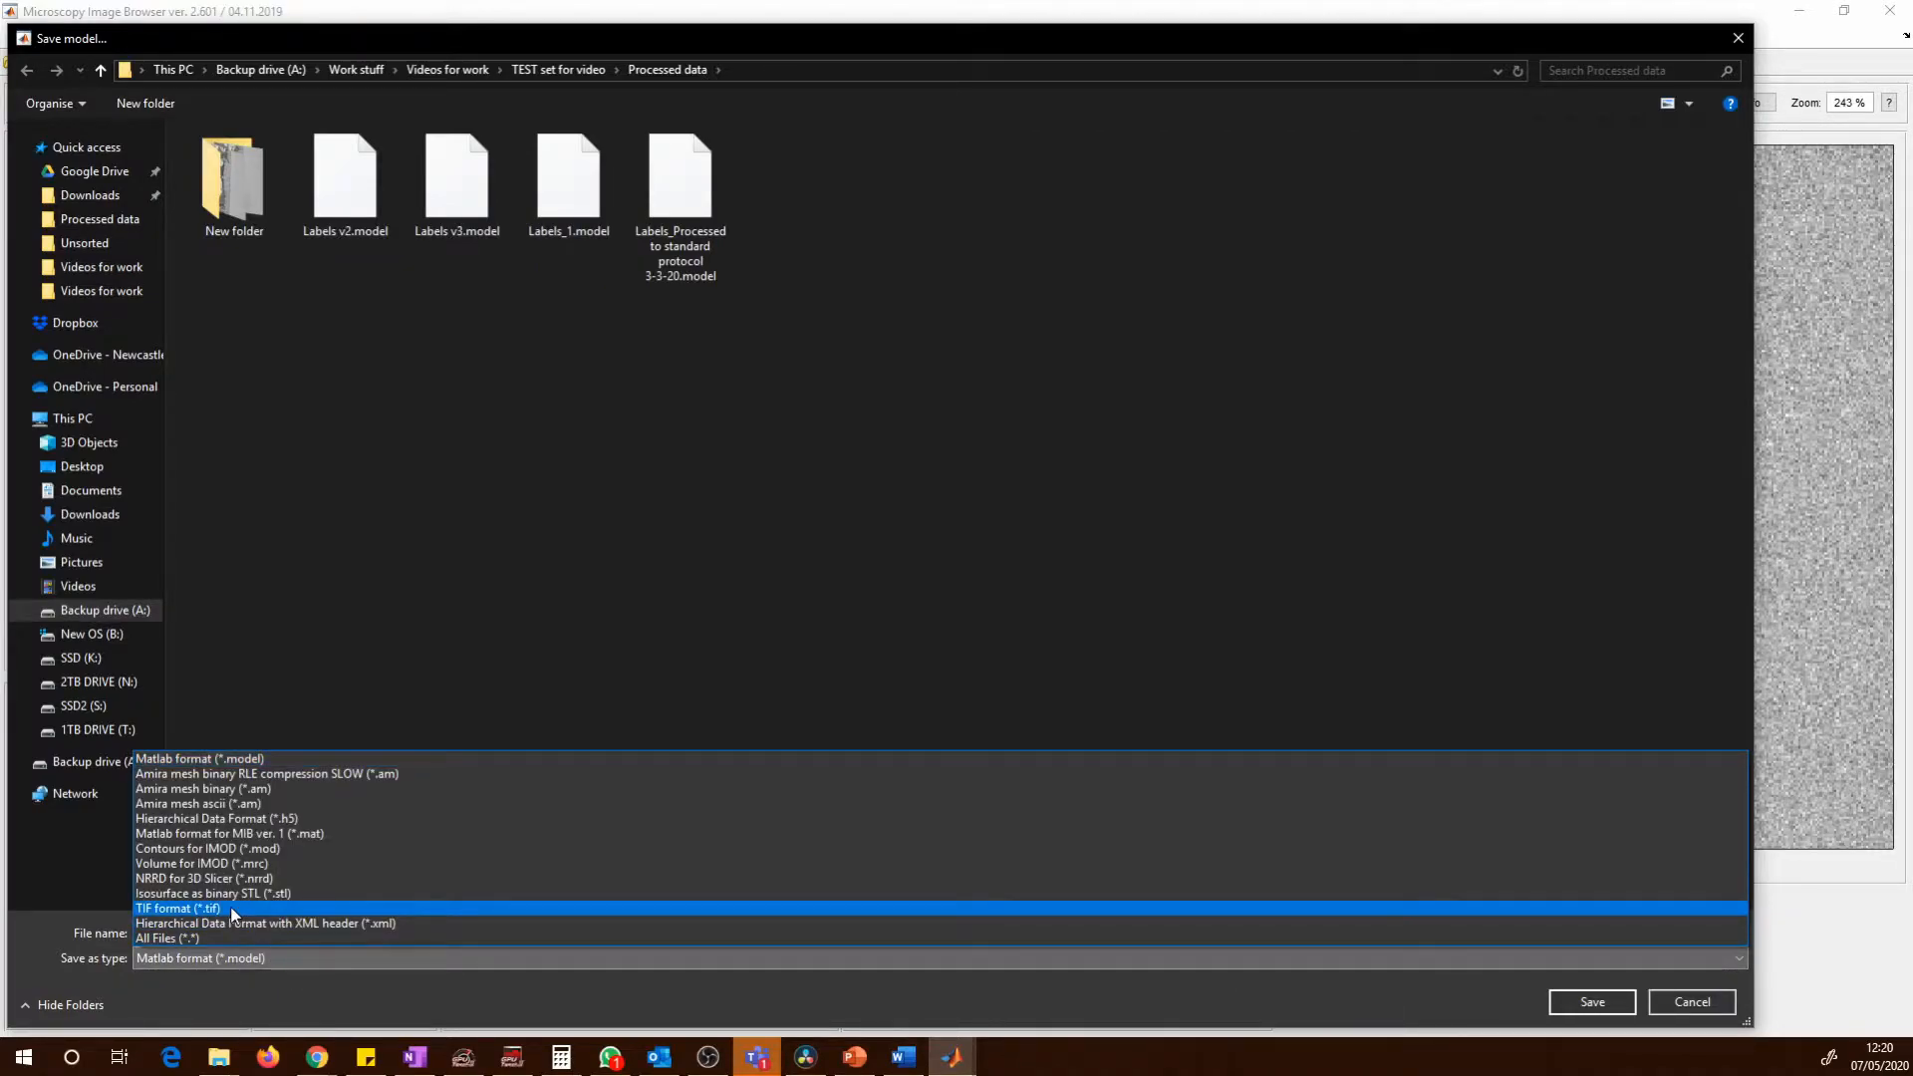
click(232, 909)
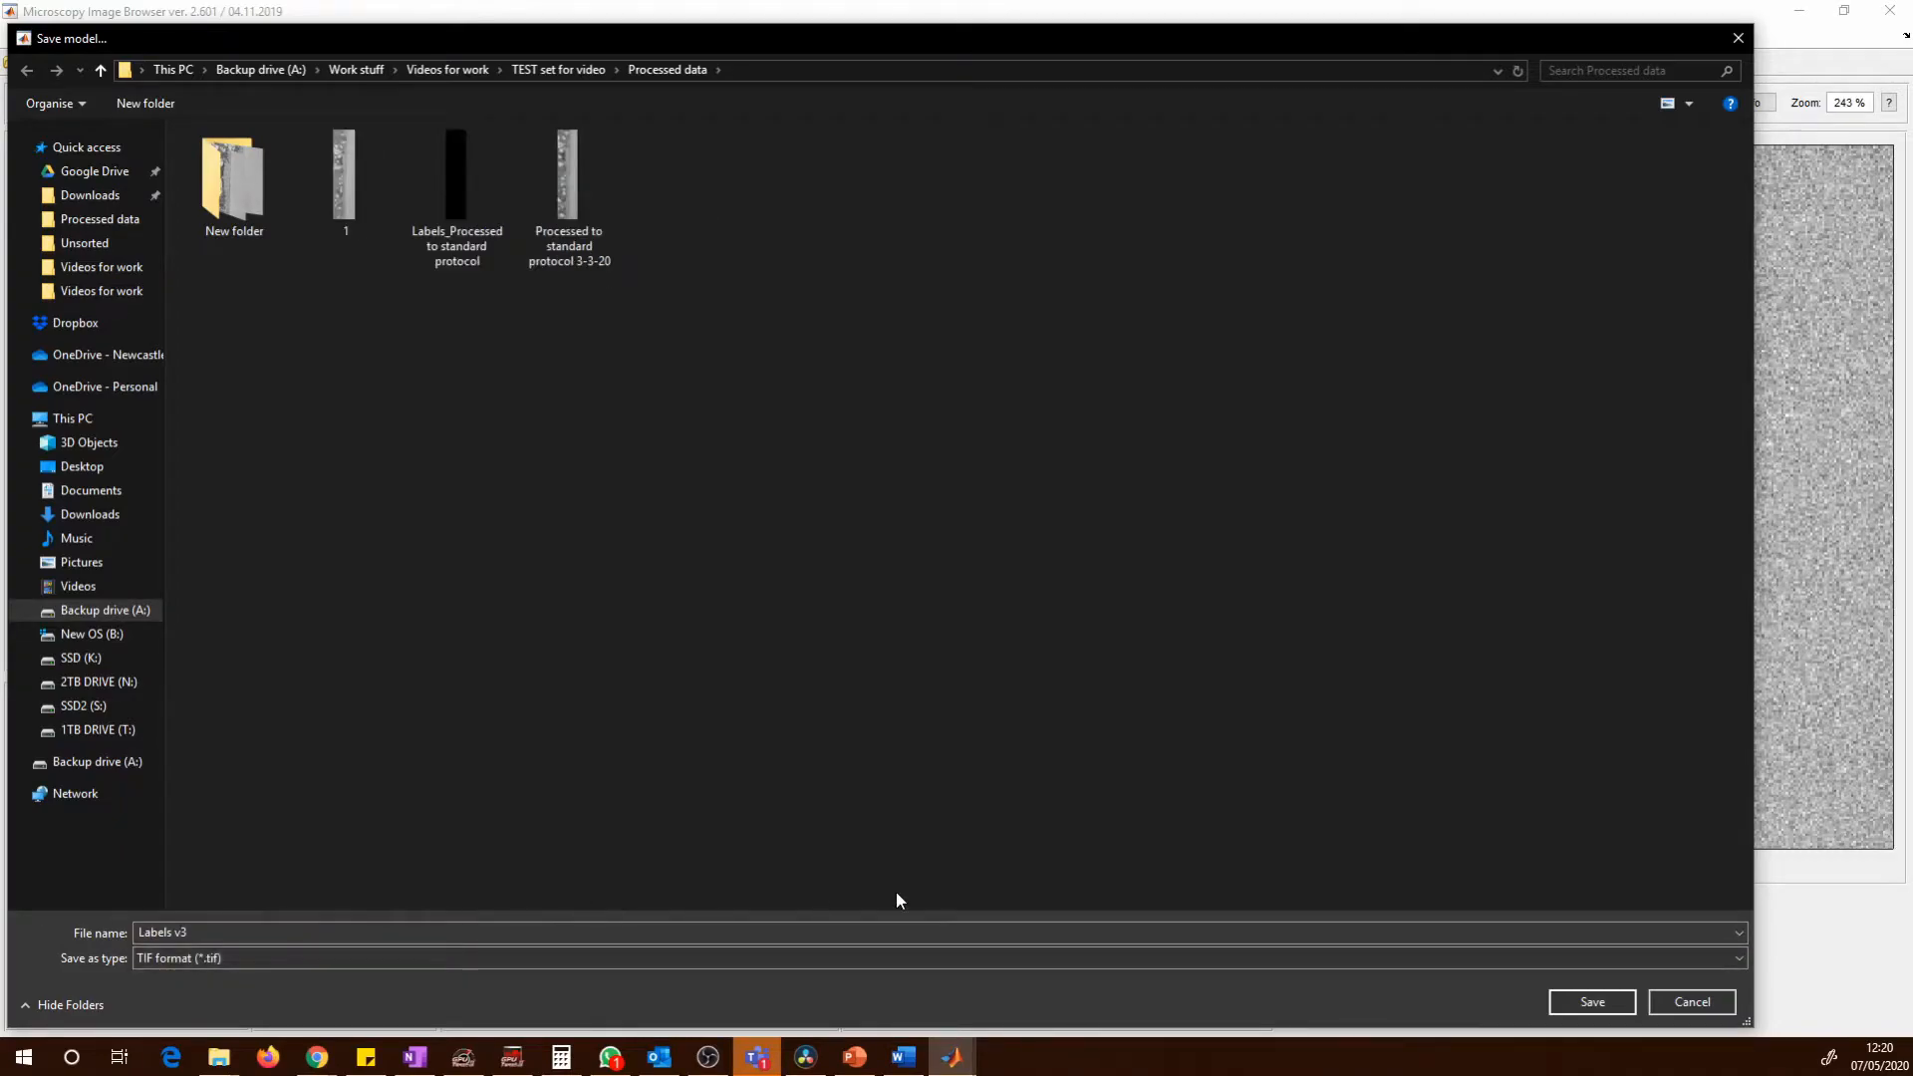
click(336, 931)
click(1089, 932)
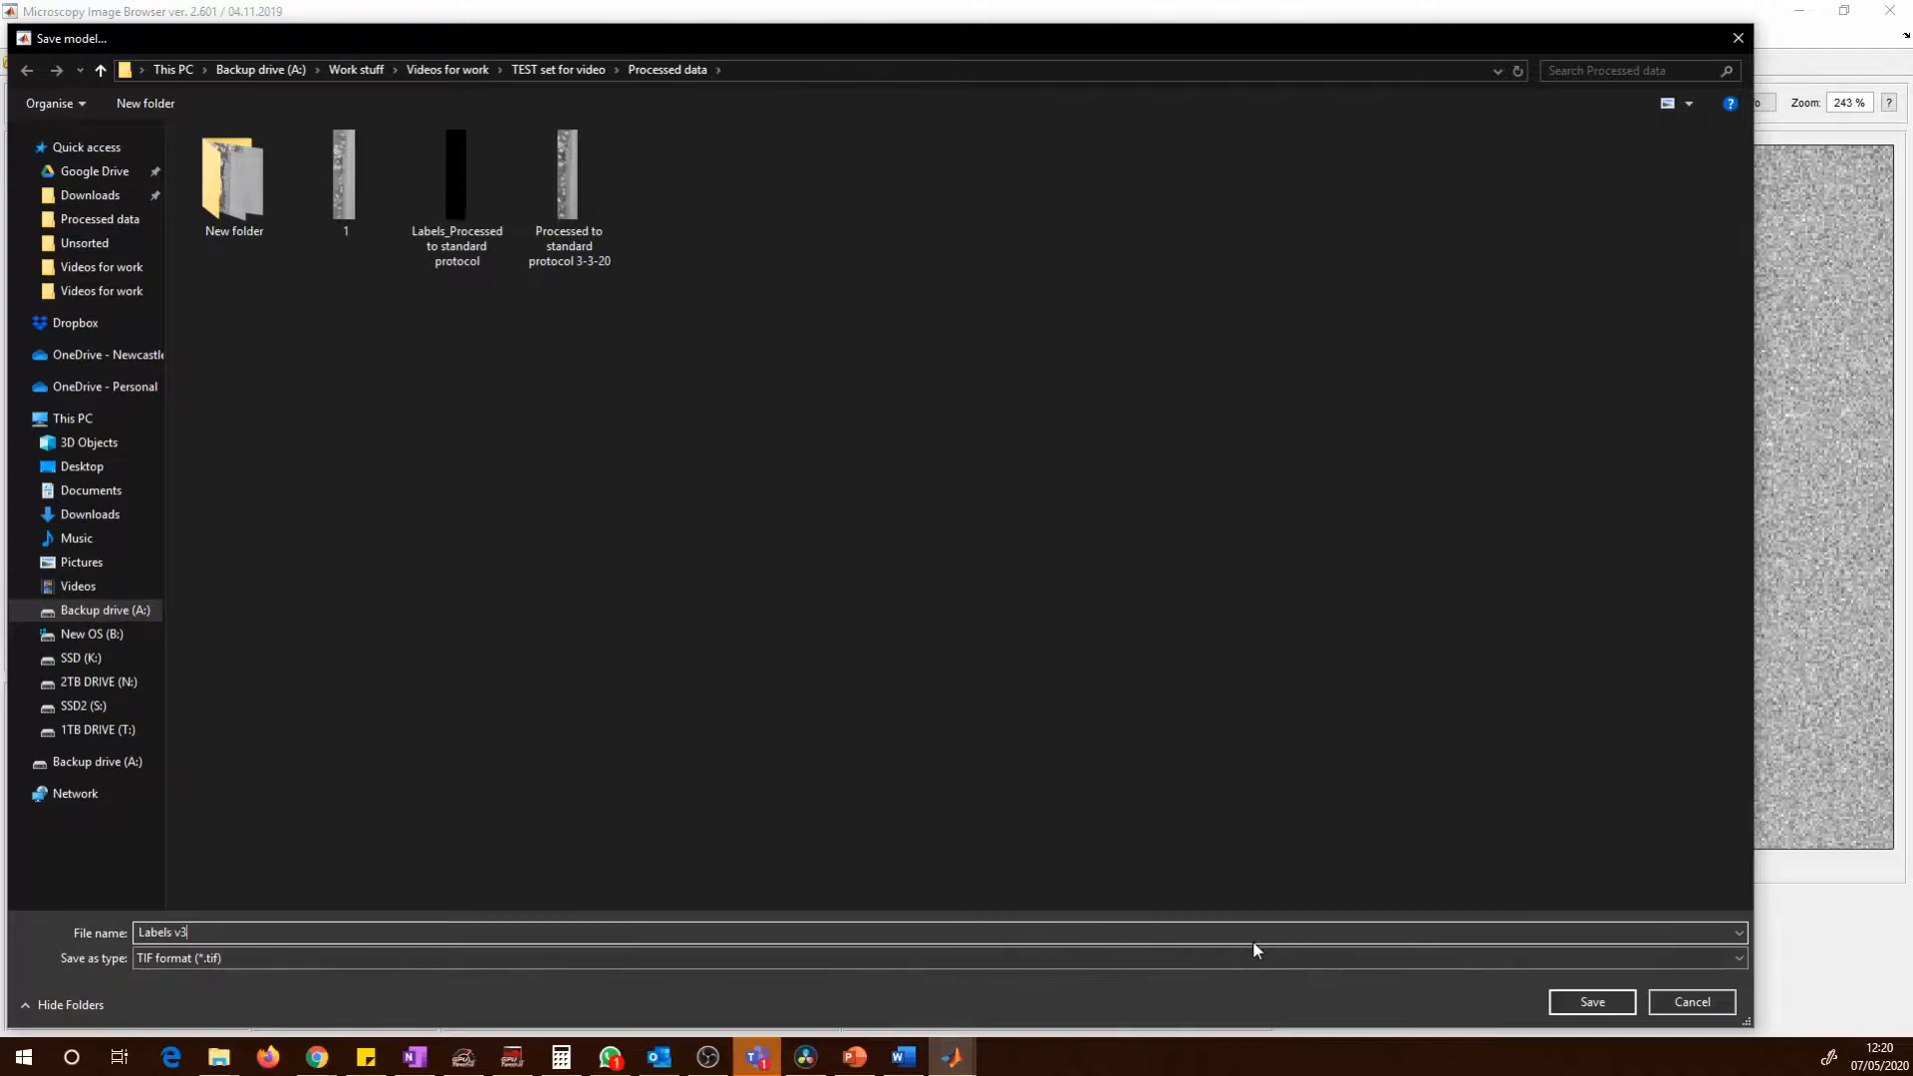
click(1592, 1003)
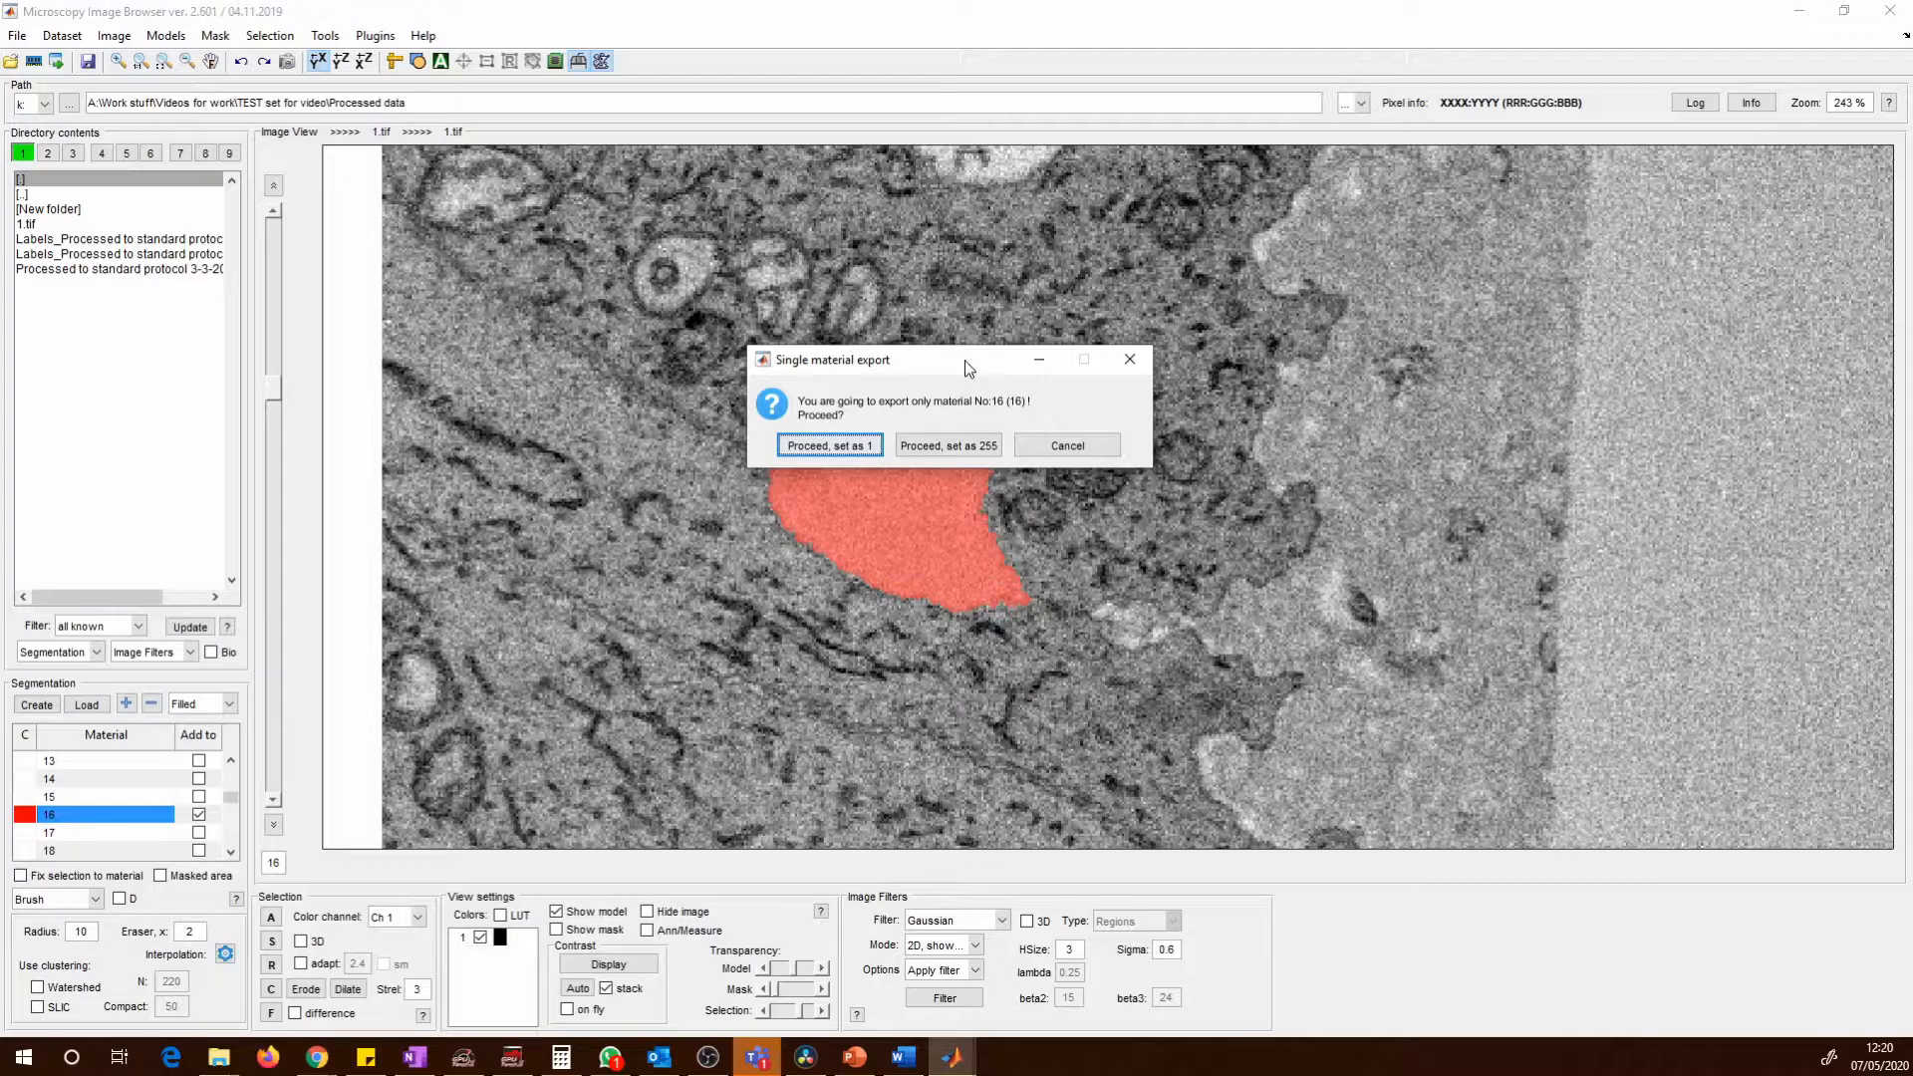
click(835, 446)
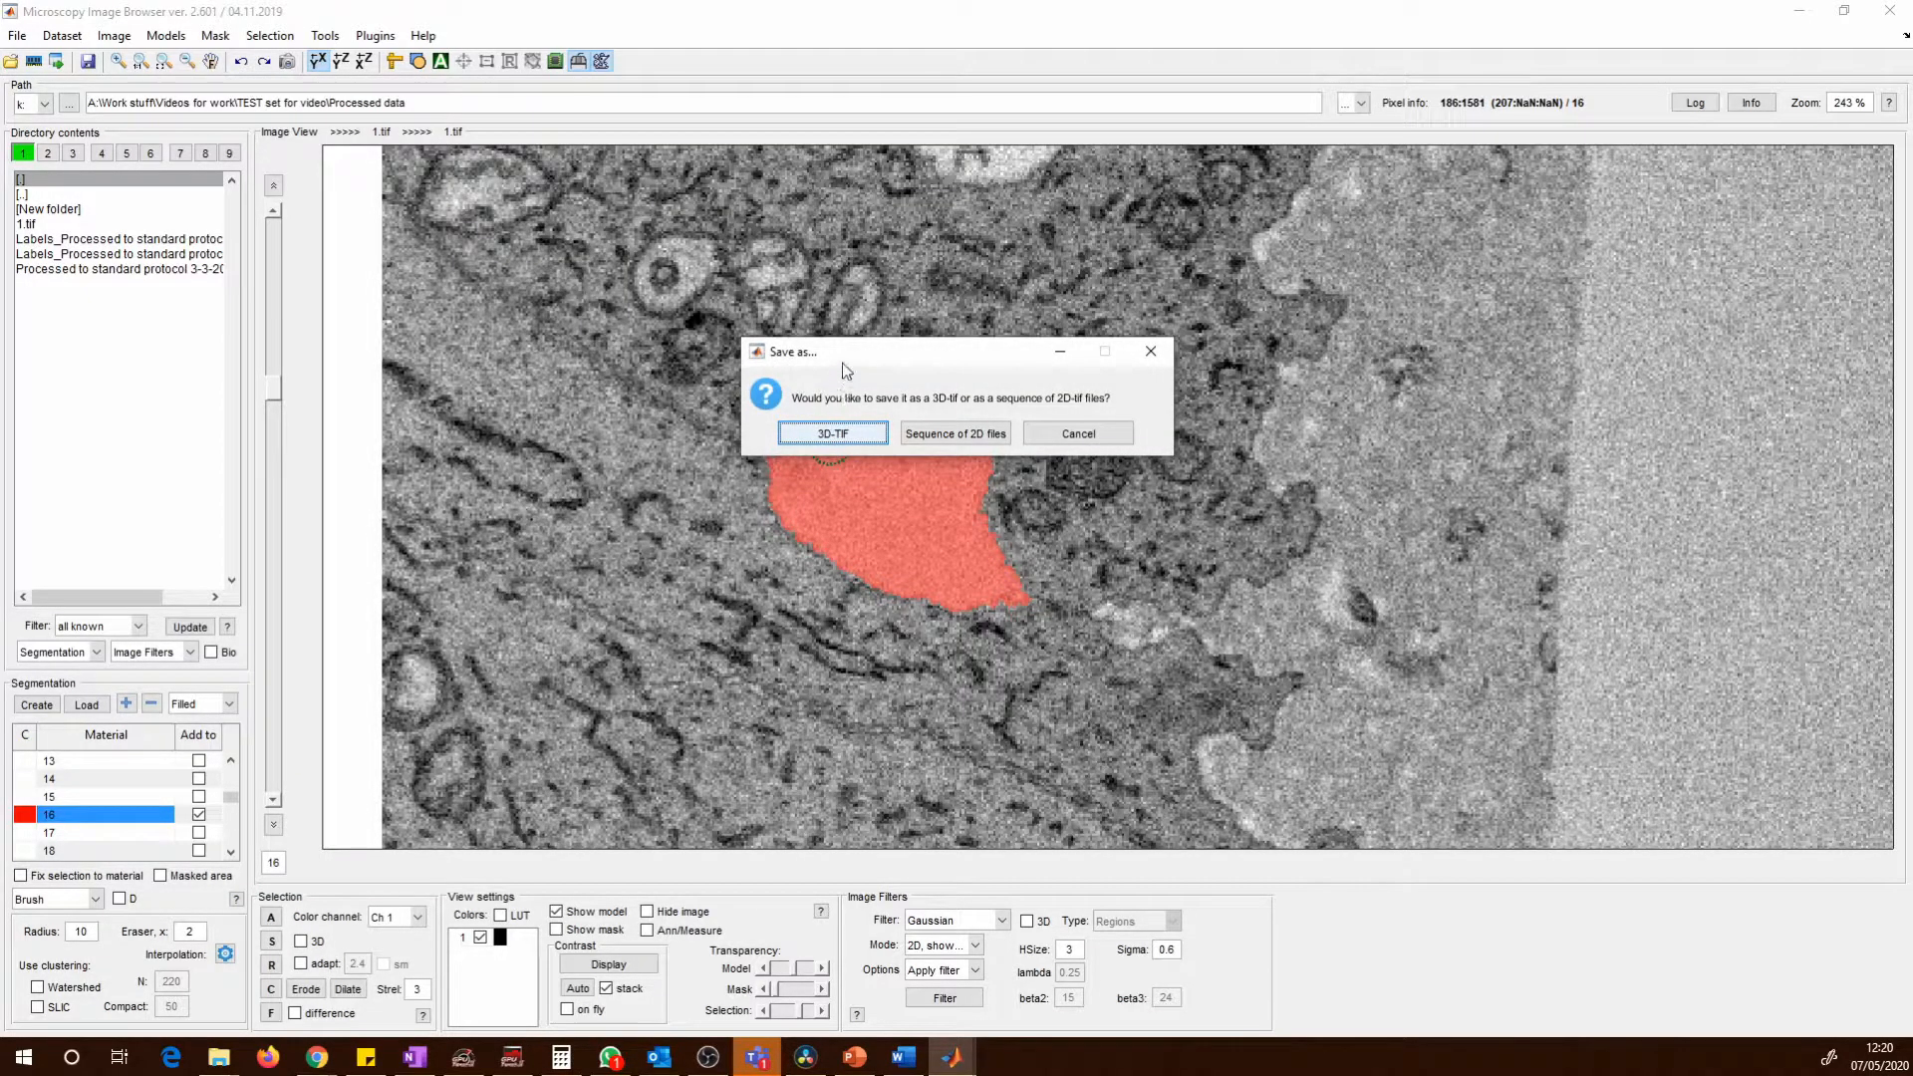
drag(841, 355, 836, 371)
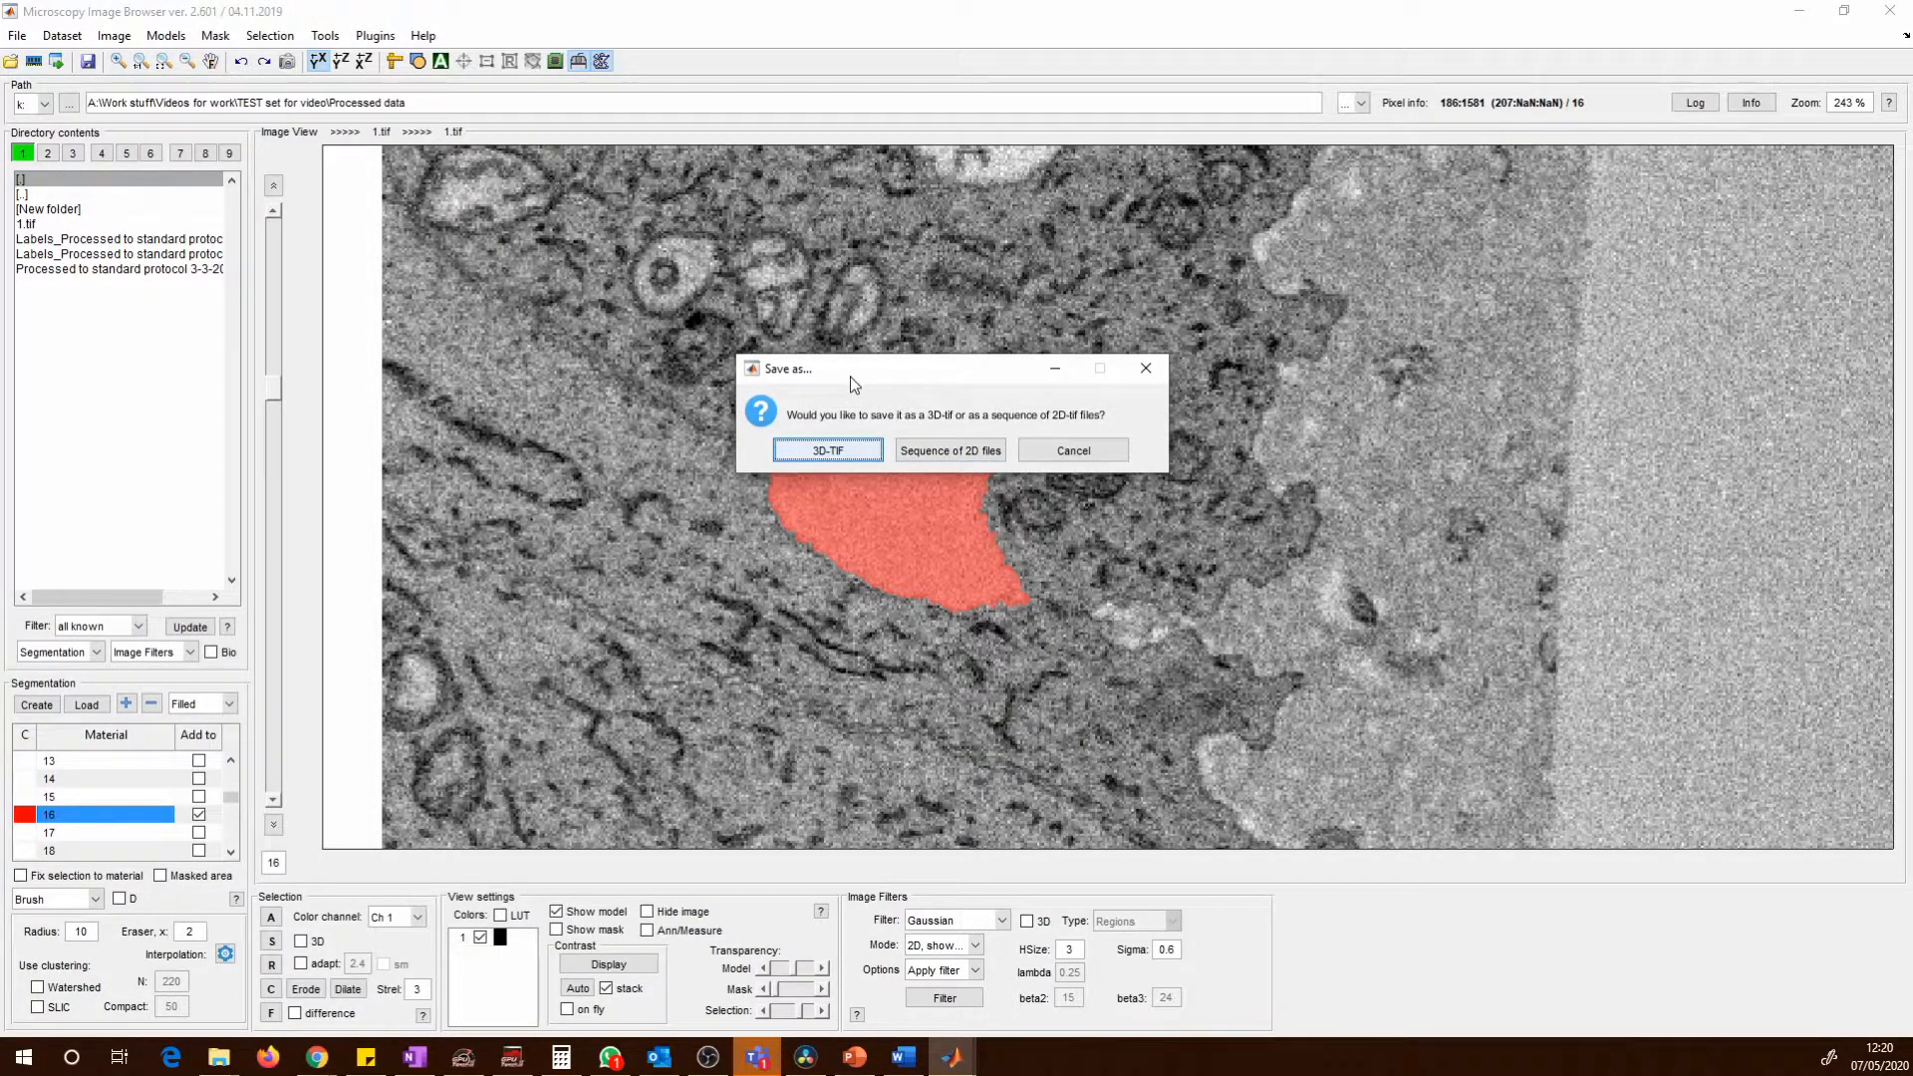
click(828, 450)
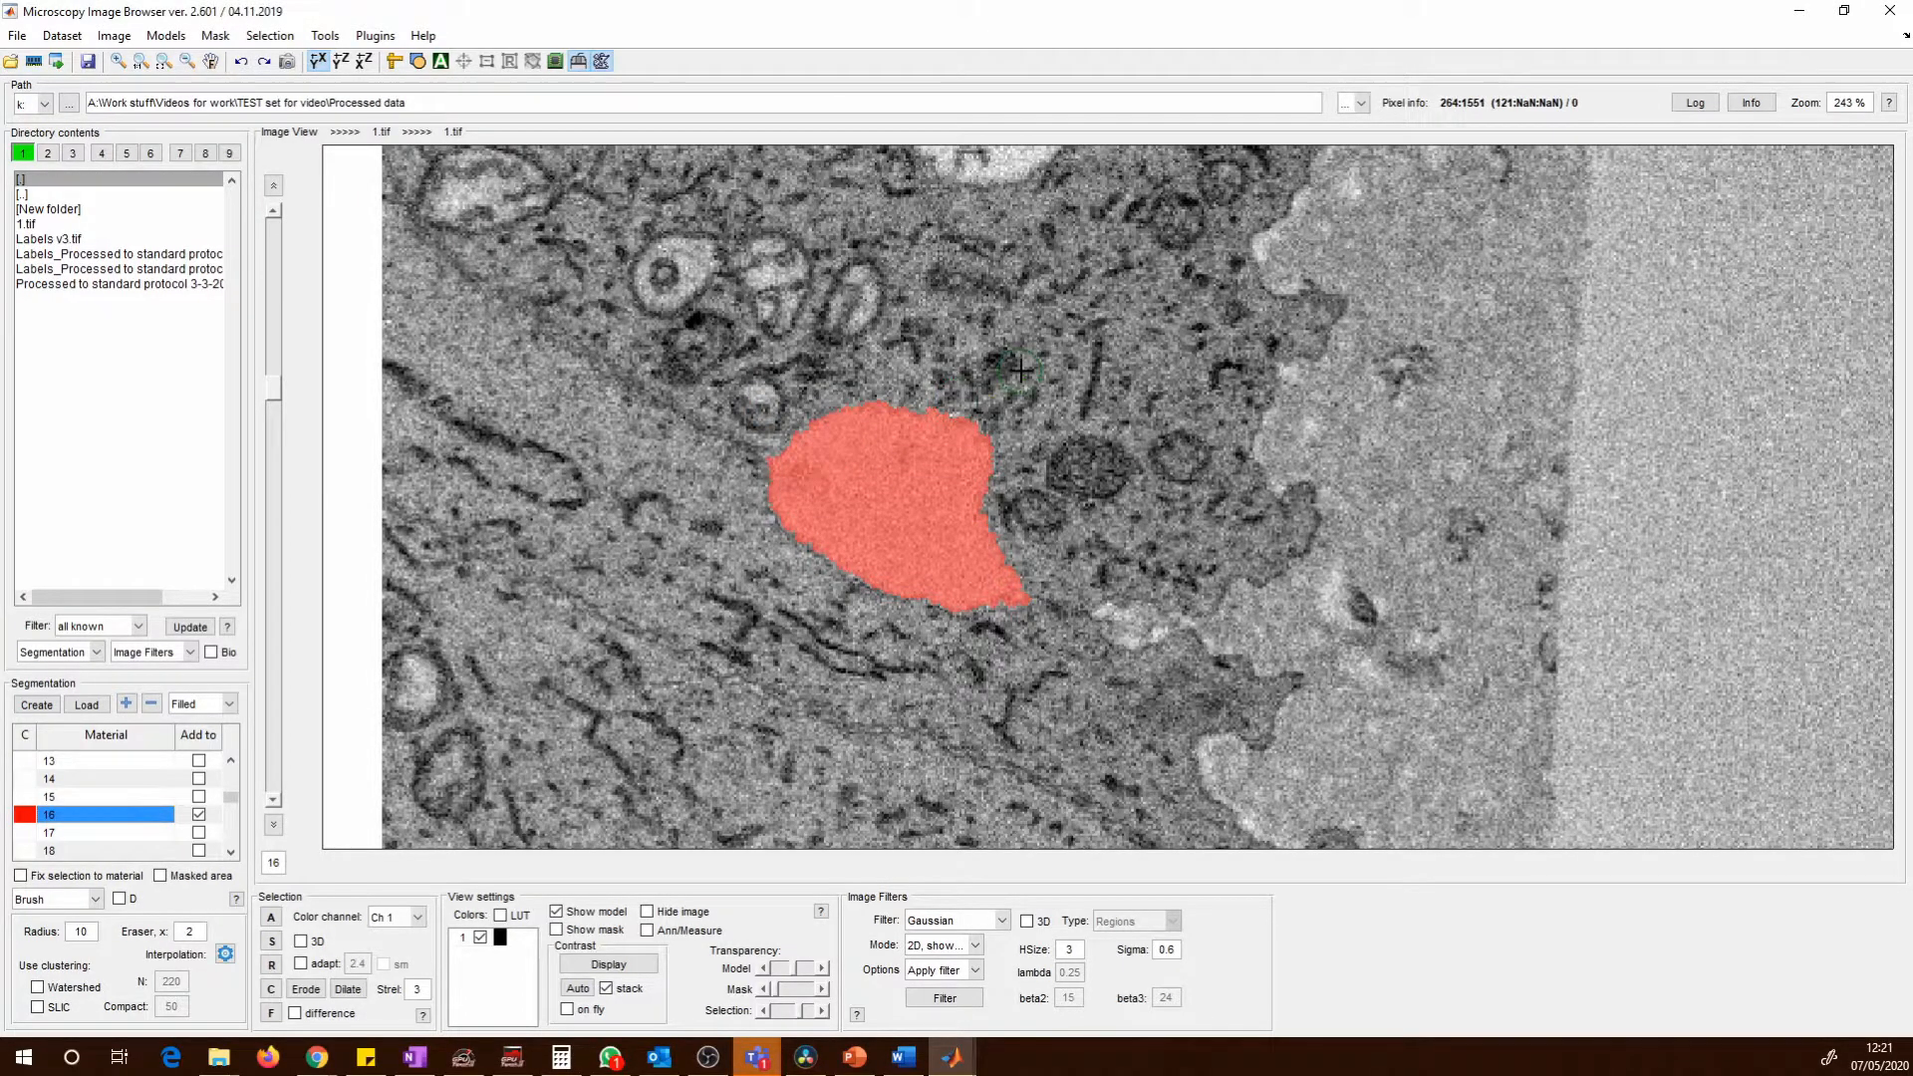
Load the exported Labels v3.tif into image buffer 2.
click(53, 159)
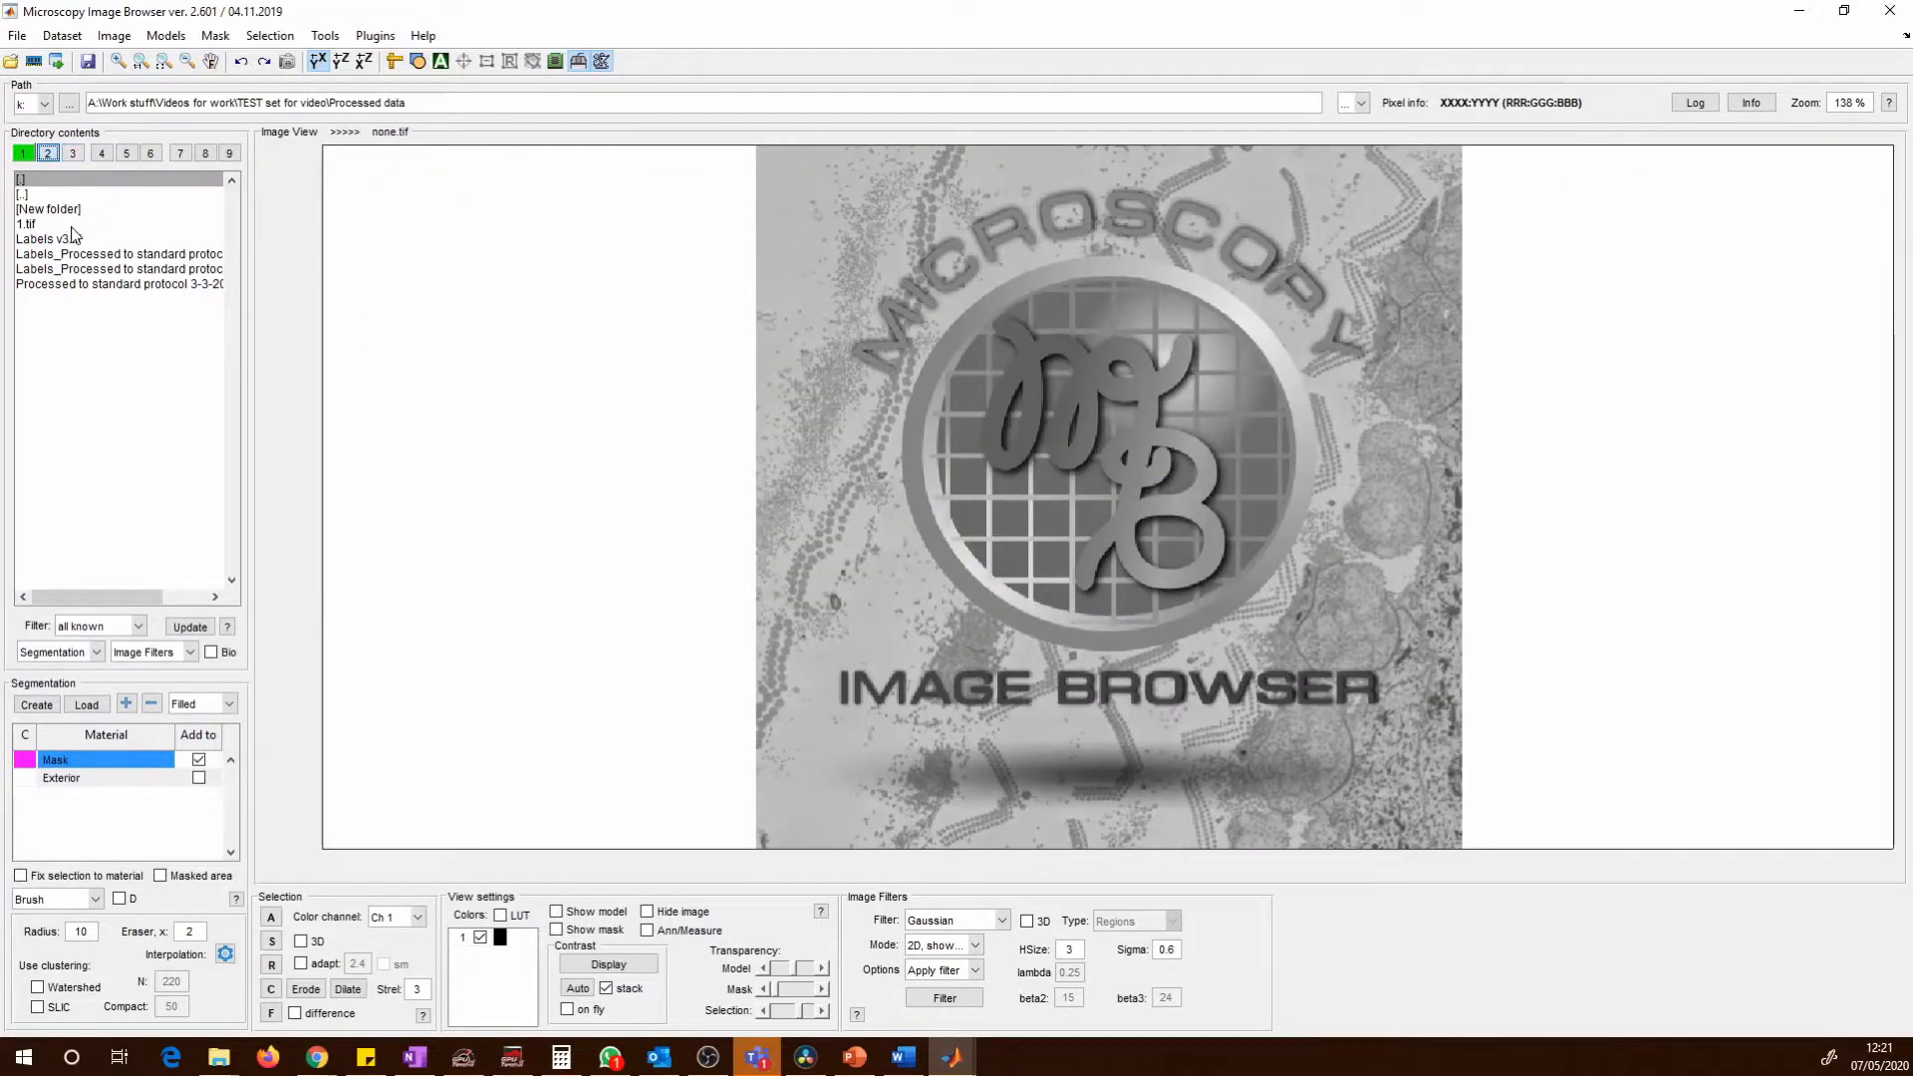
click(72, 243)
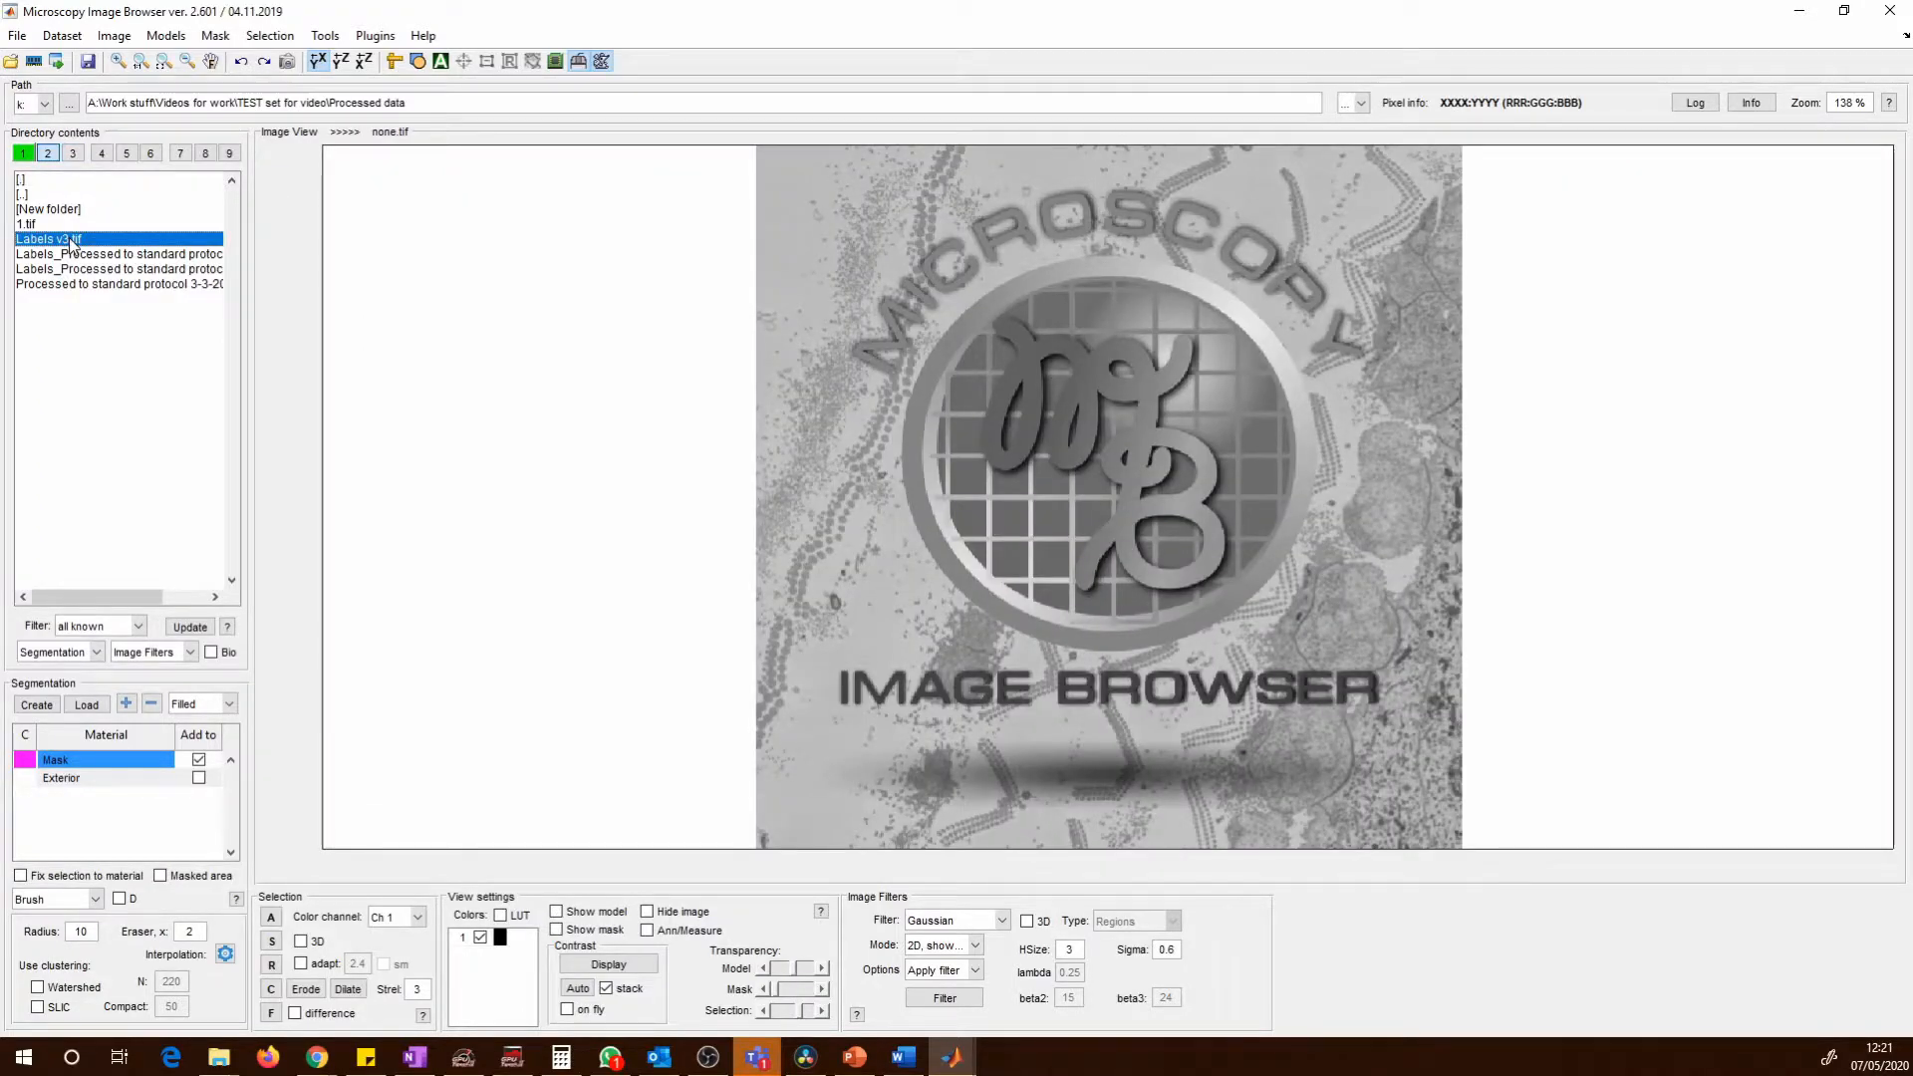
double_click(72, 243)
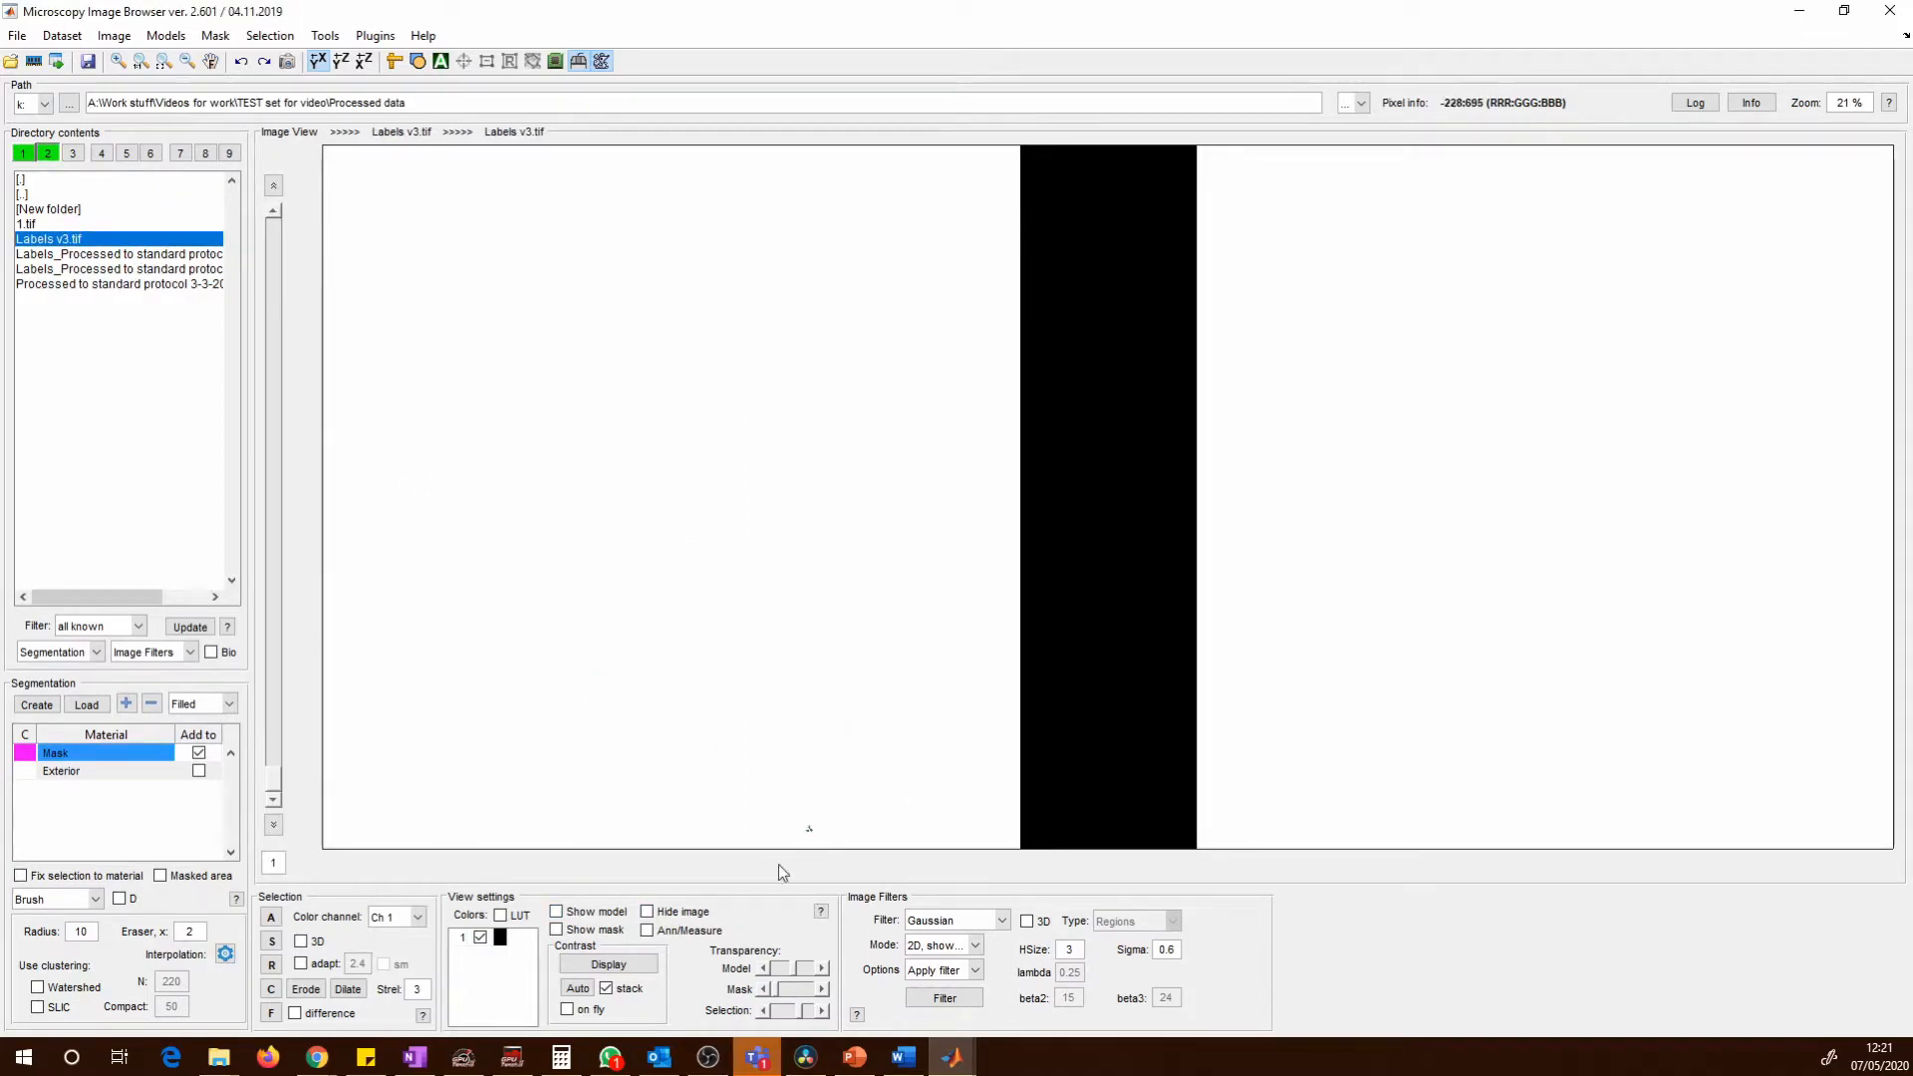
Fit the display contrast to the image's range, 0 to 1, and inspect the exported vesicle on slice 18.
click(608, 963)
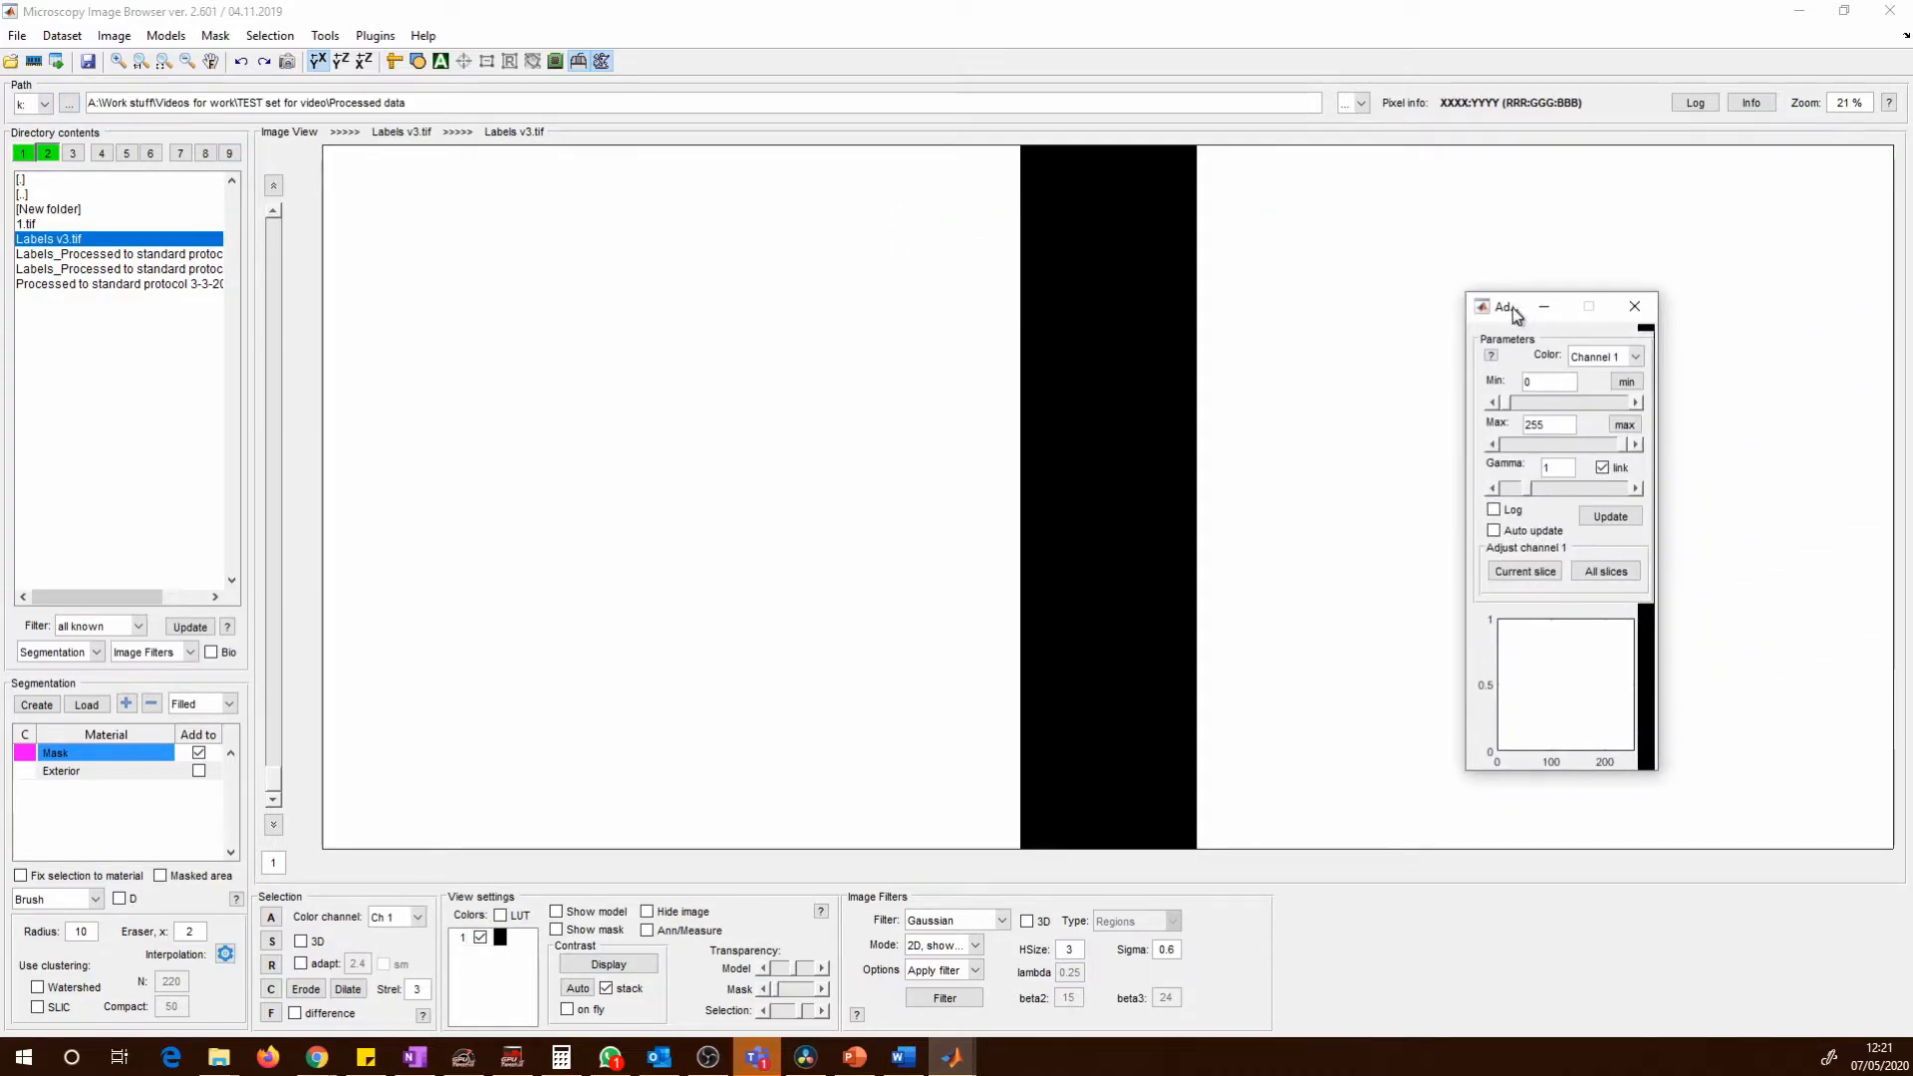
drag(1514, 314, 1504, 260)
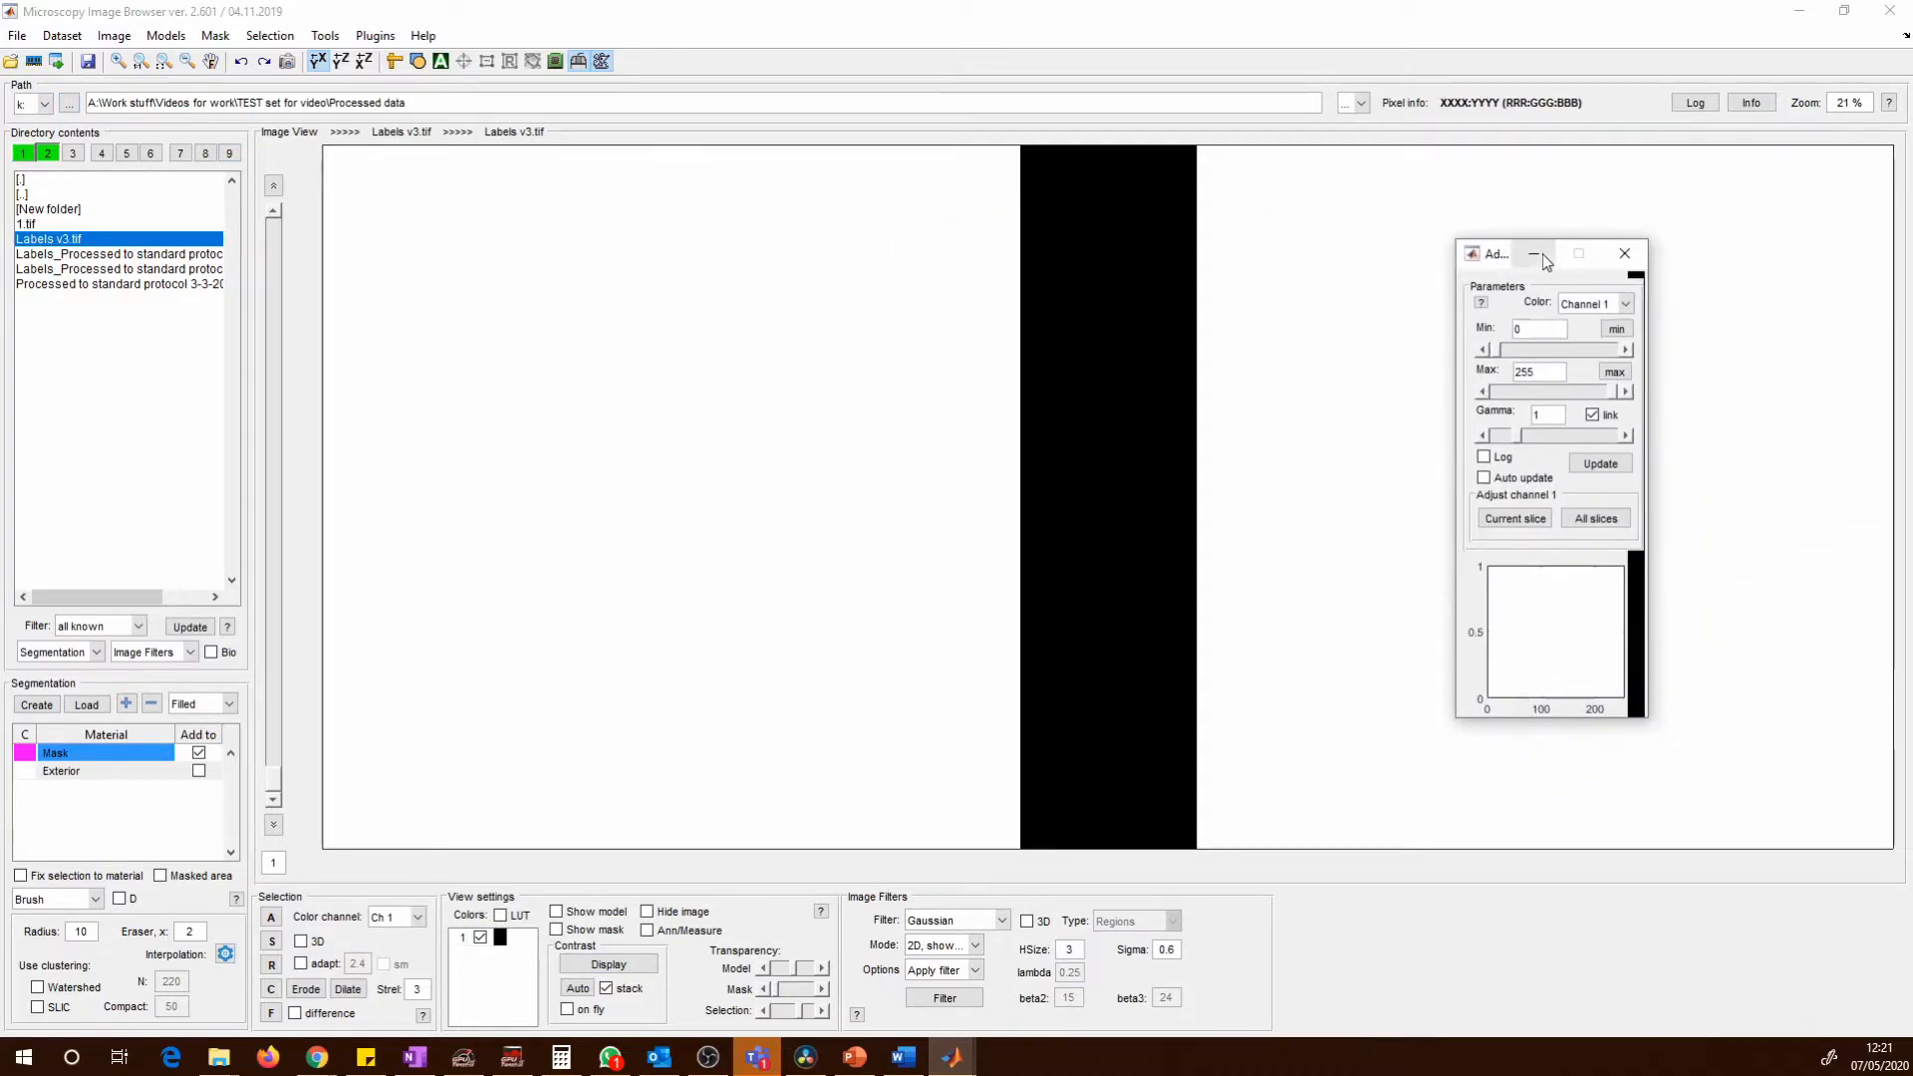
click(1620, 330)
click(1615, 371)
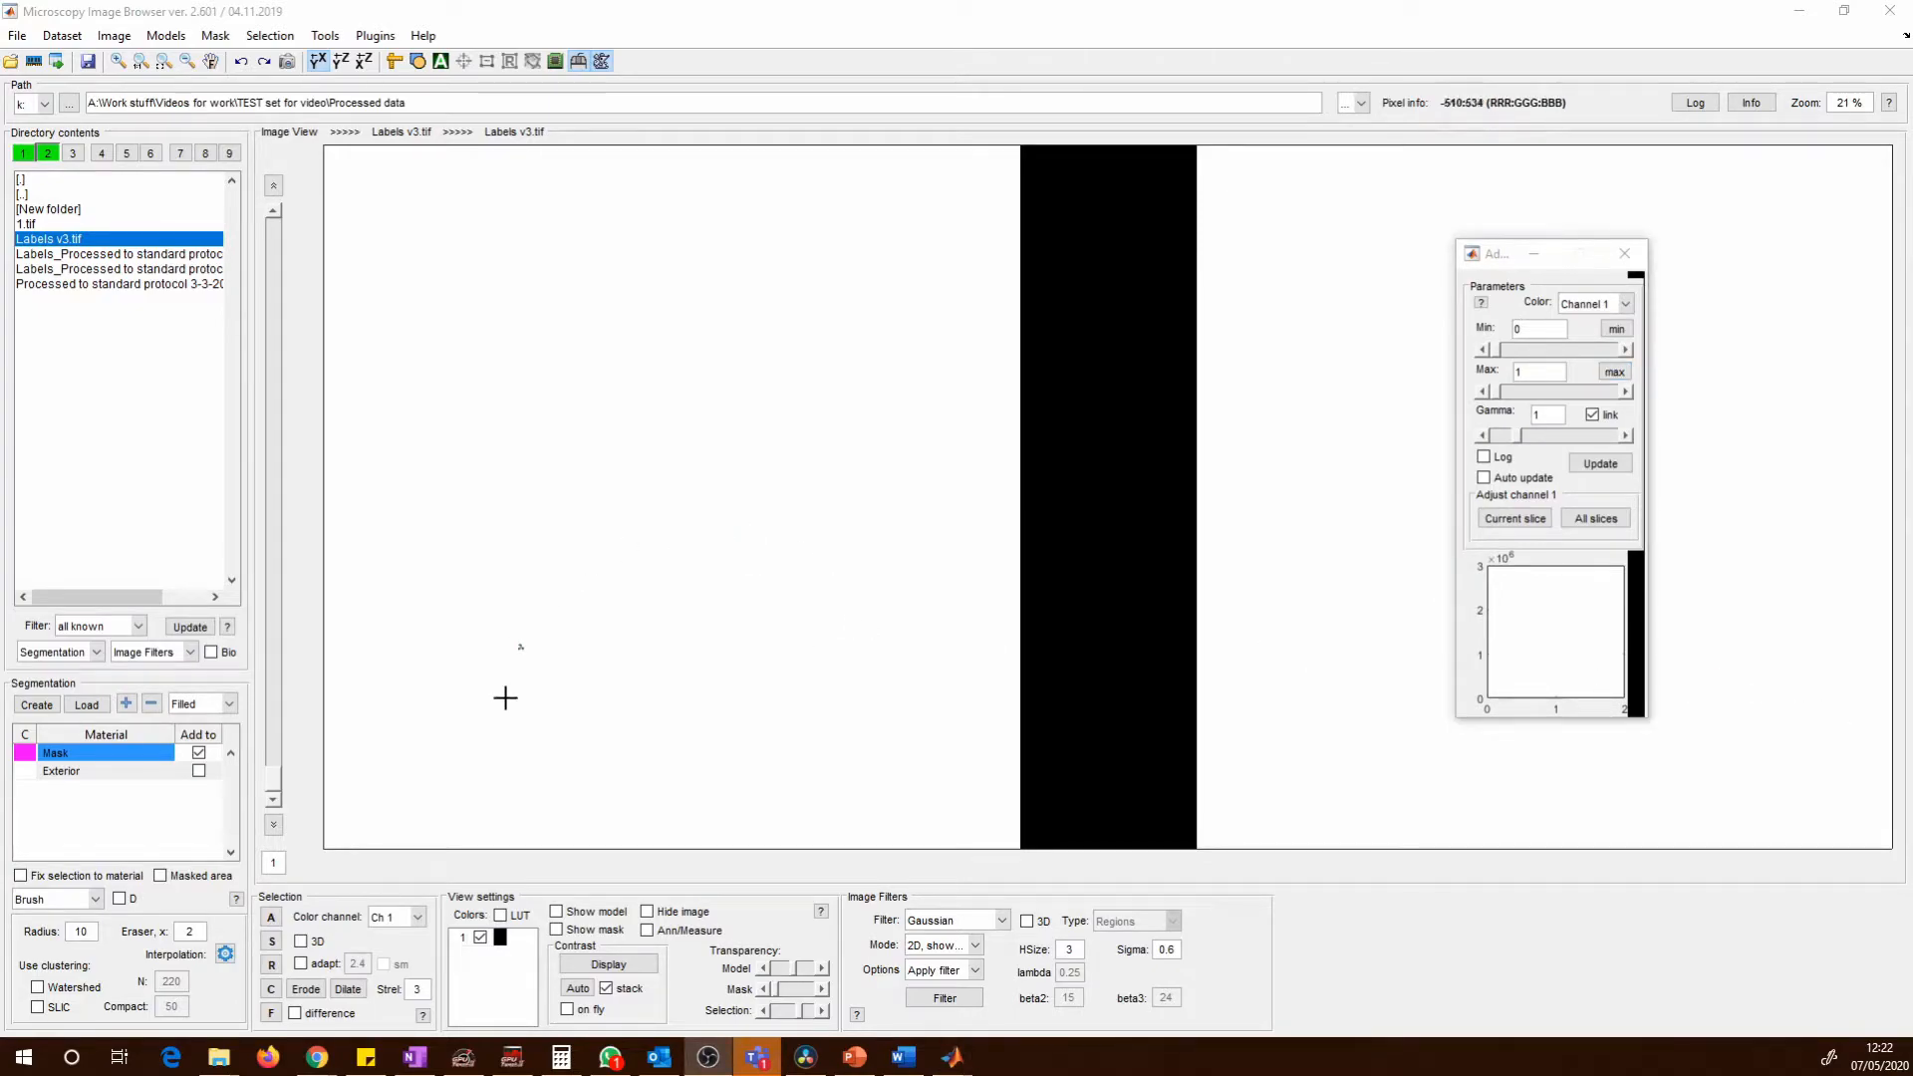
drag(272, 789, 269, 357)
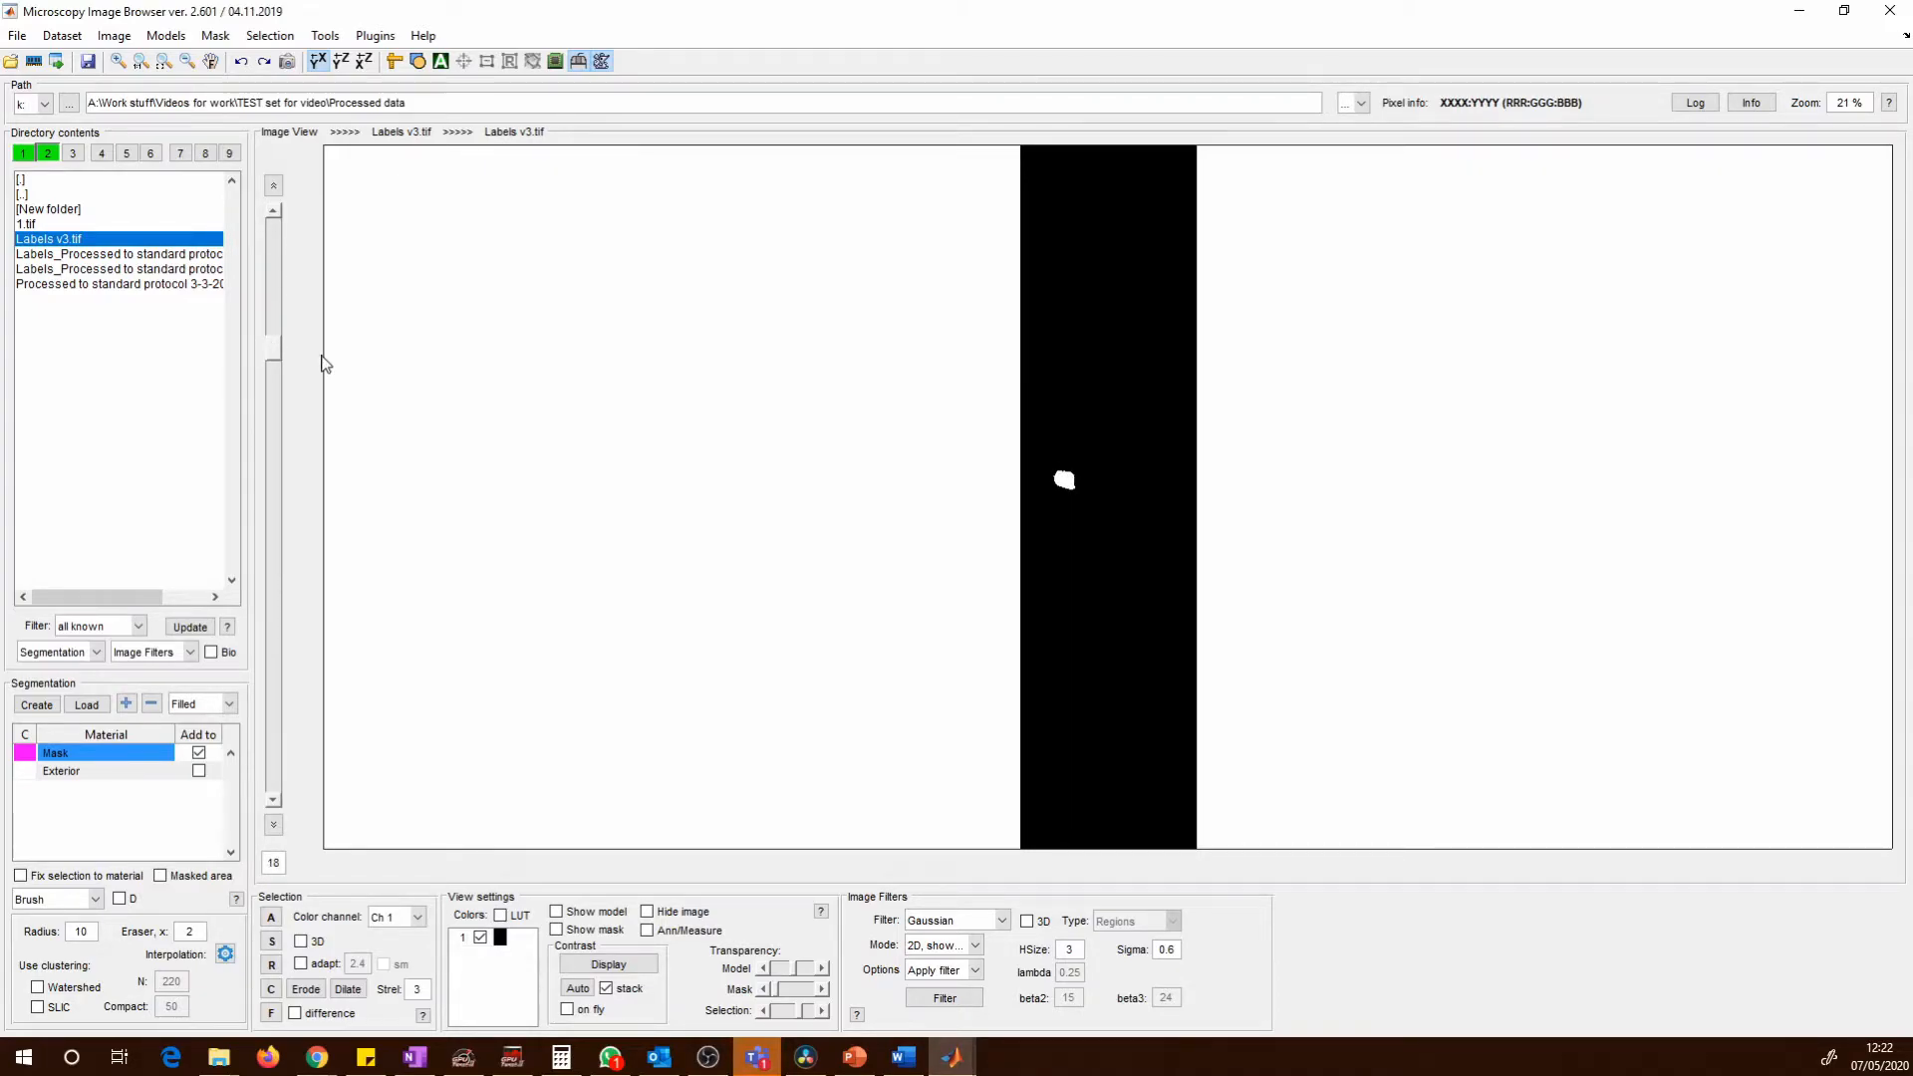
scroll(1070, 526, up, 5)
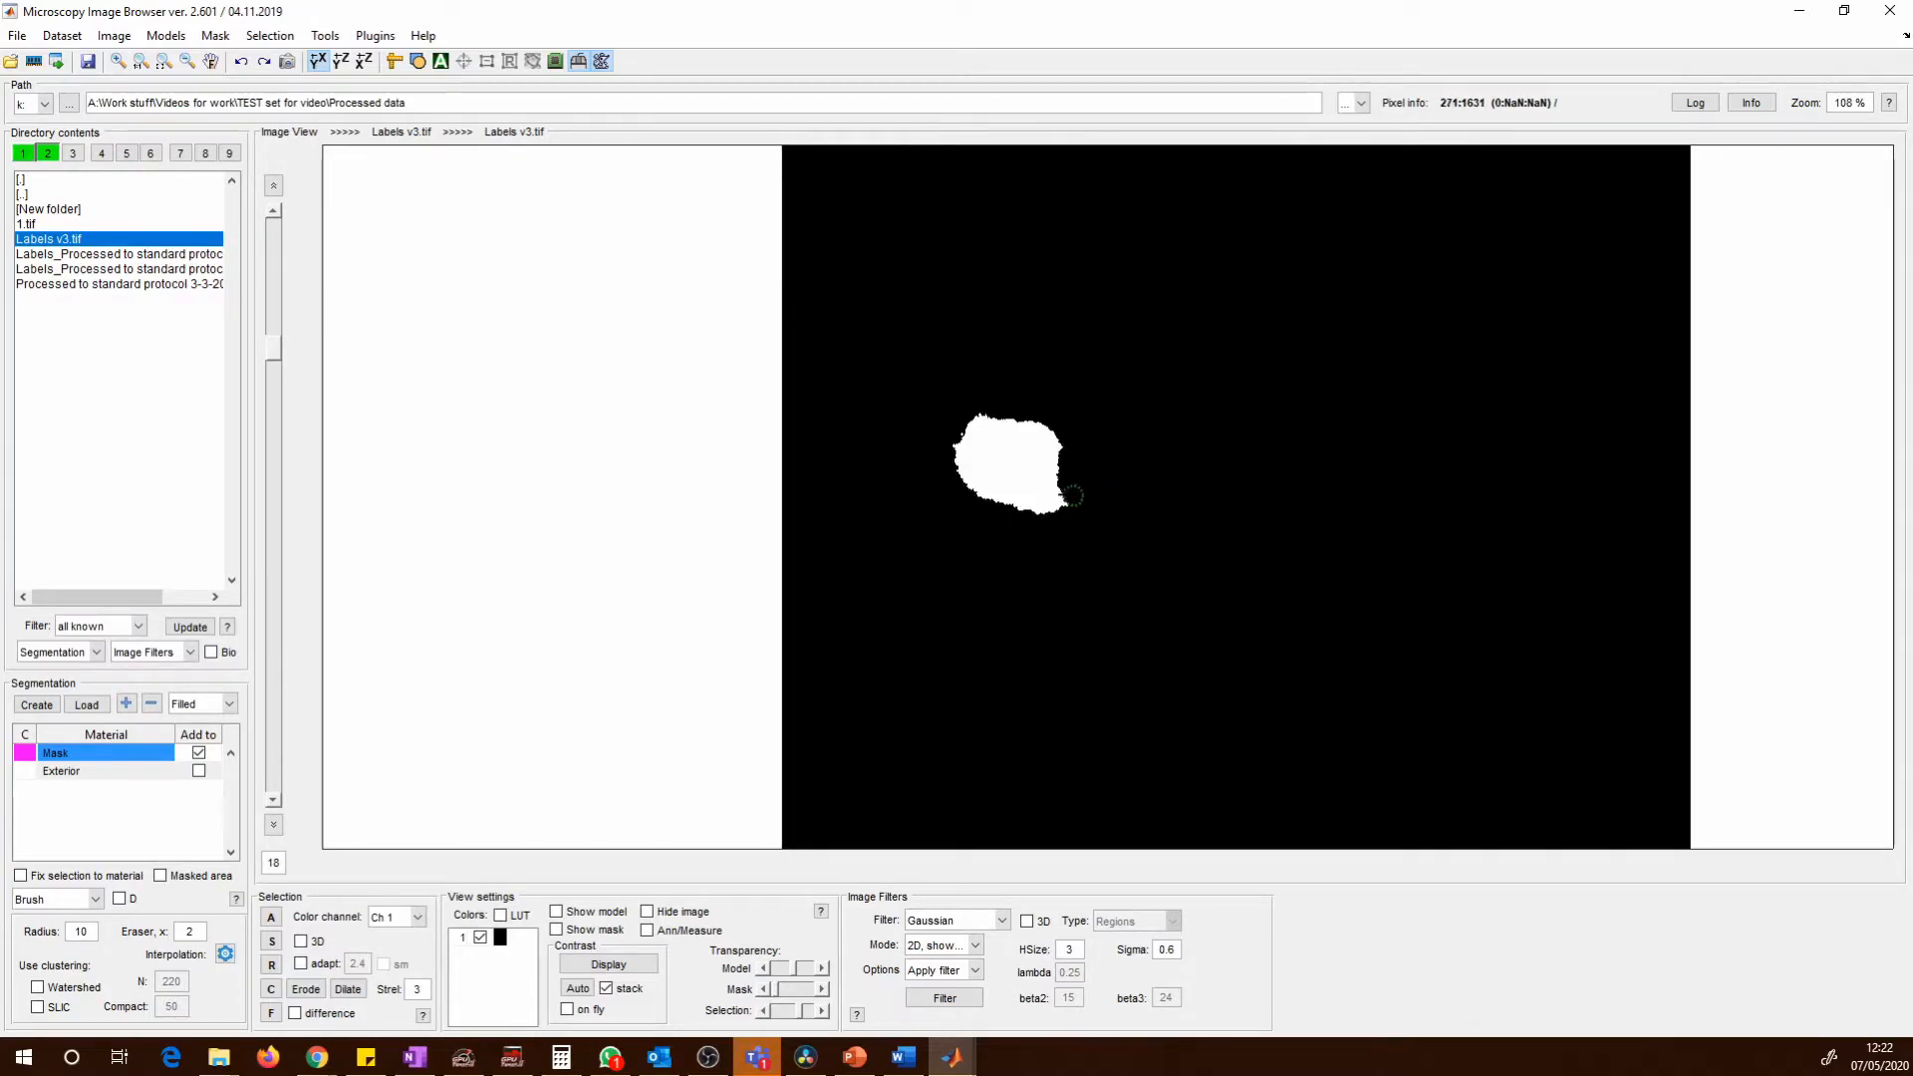
Go back and forth through the slices of the exported Labels v3.tif to check the vesicle's shape through the stack.
scroll(960, 497, up, 4)
scroll(957, 498, down, 10)
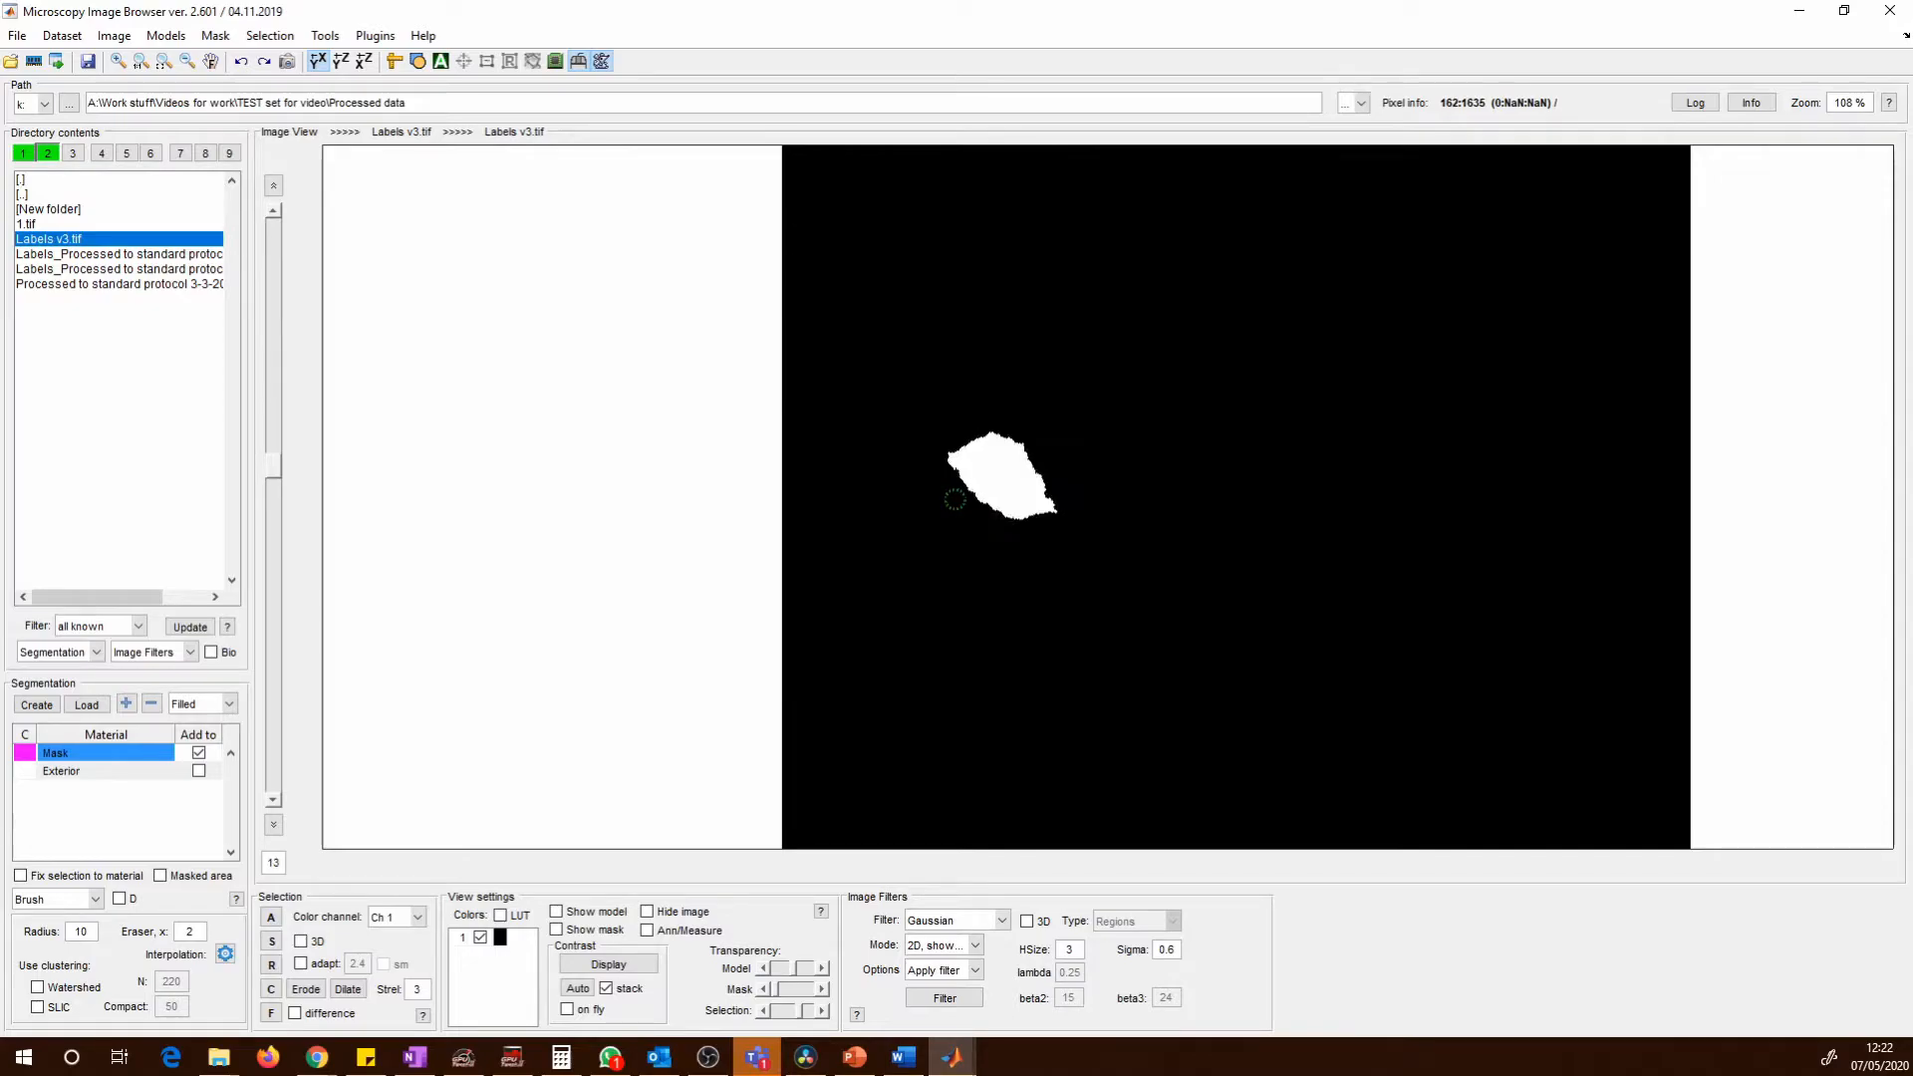
scroll(957, 500, up, 8)
scroll(958, 500, down, 9)
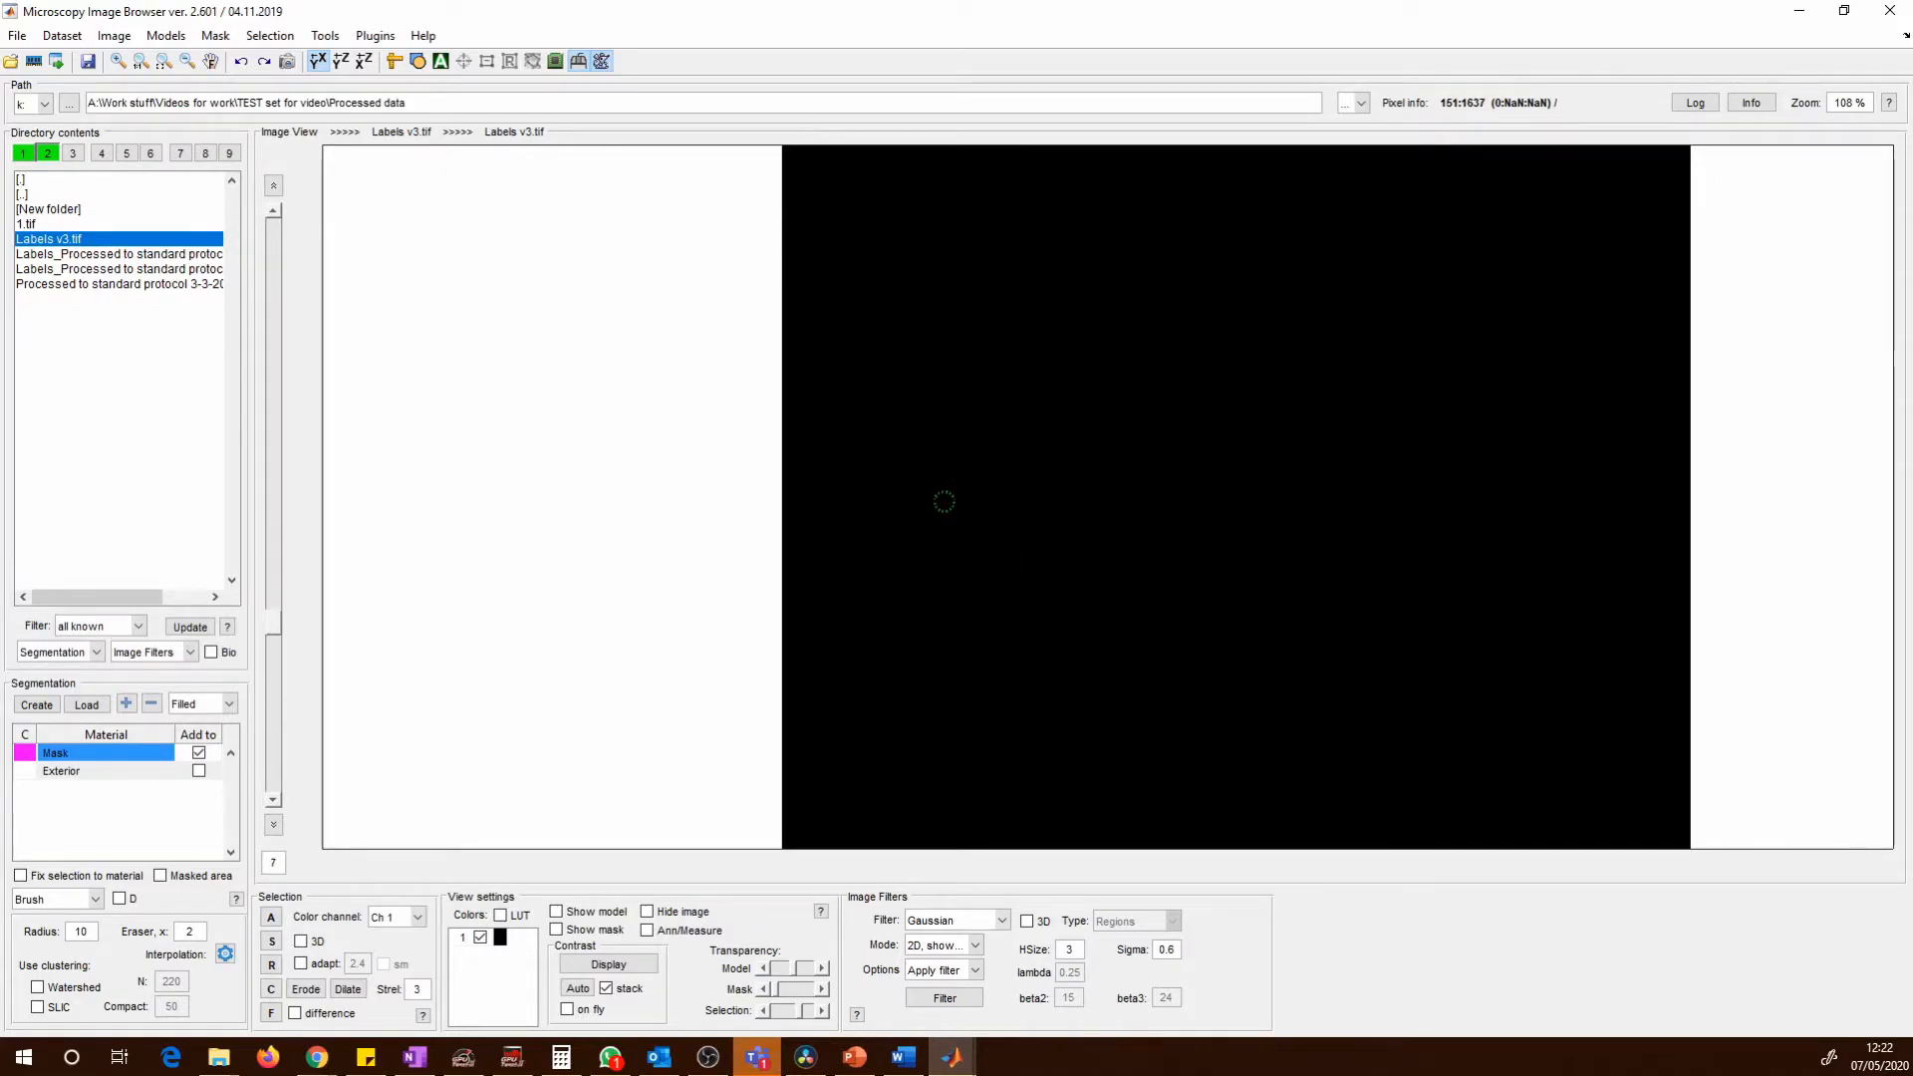
scroll(943, 501, down, 18)
scroll(616, 317, up, 9)
scroll(497, 332, down, 2)
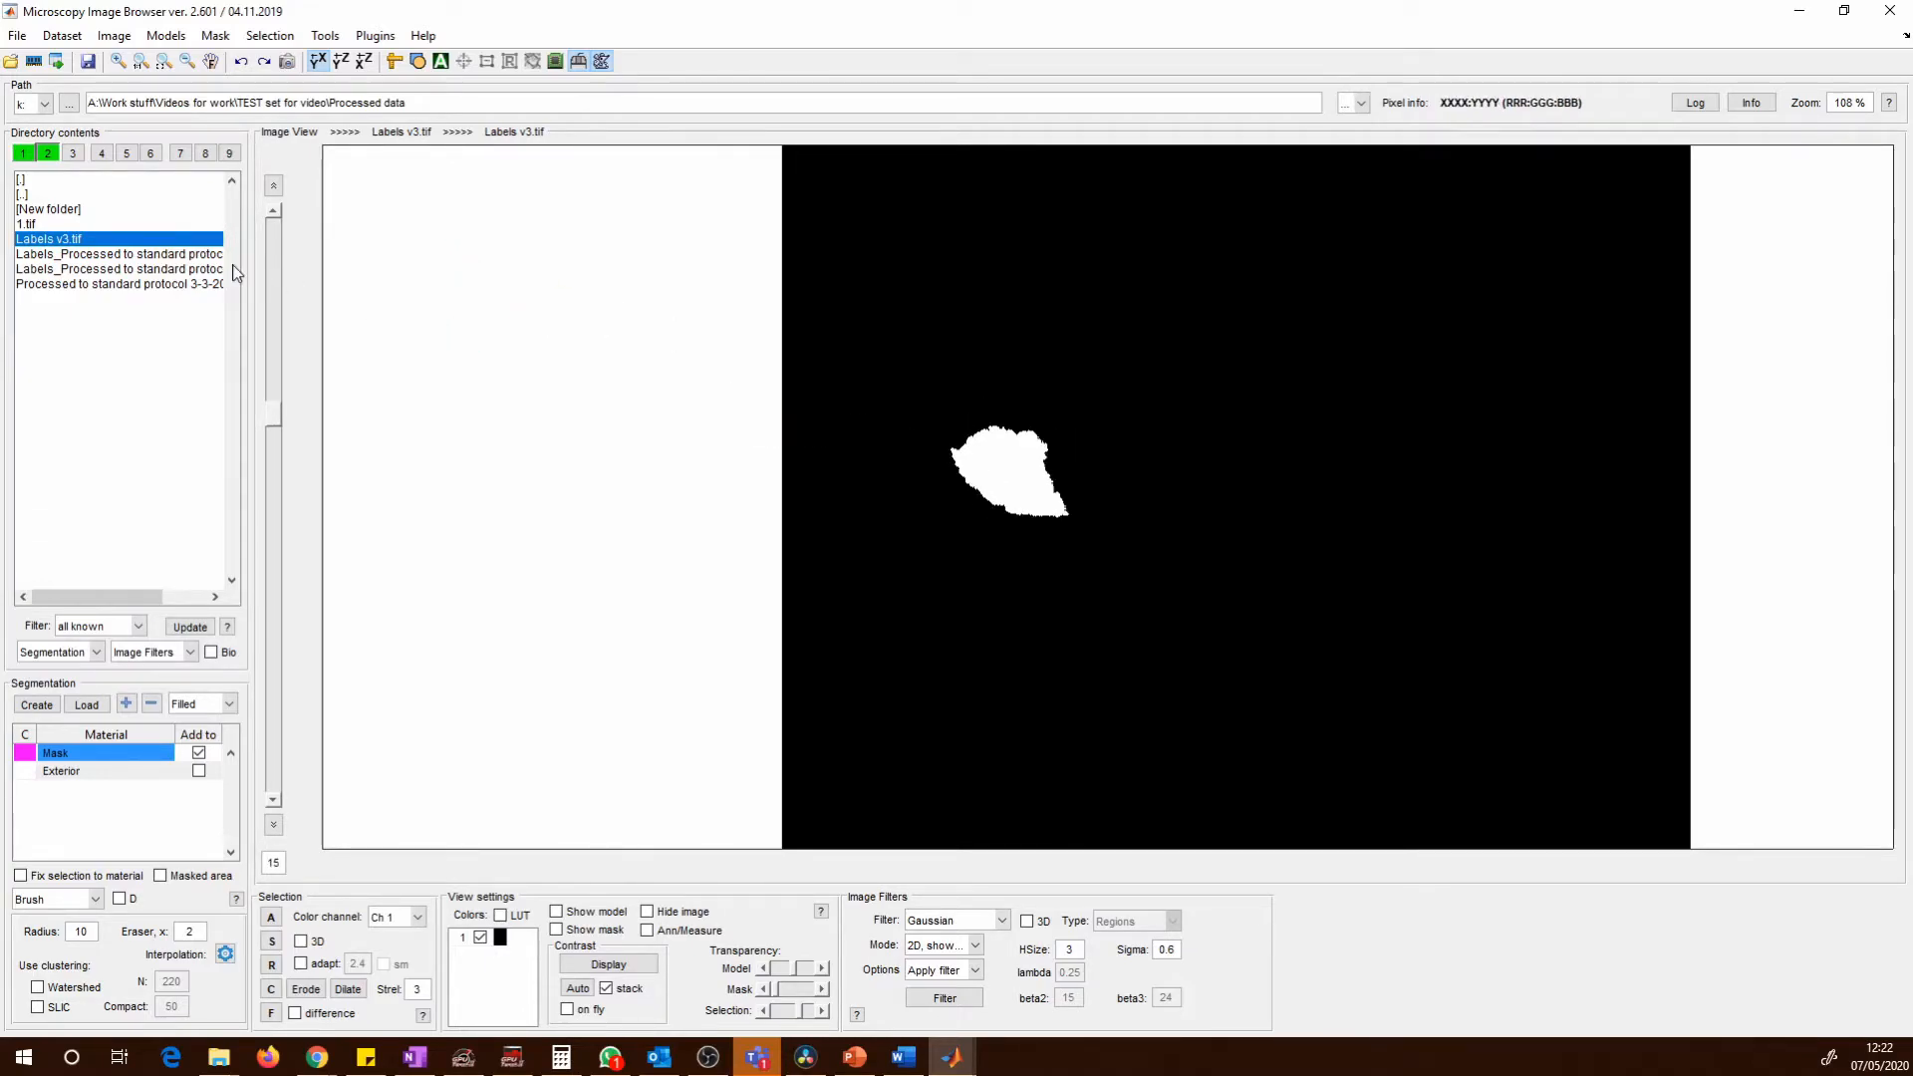
Return to the 1.tif dataset and export only material 16 as "Labels v3" in Amira mesh binary (*.am) format, set as 1.
double_click(33, 224)
click(182, 42)
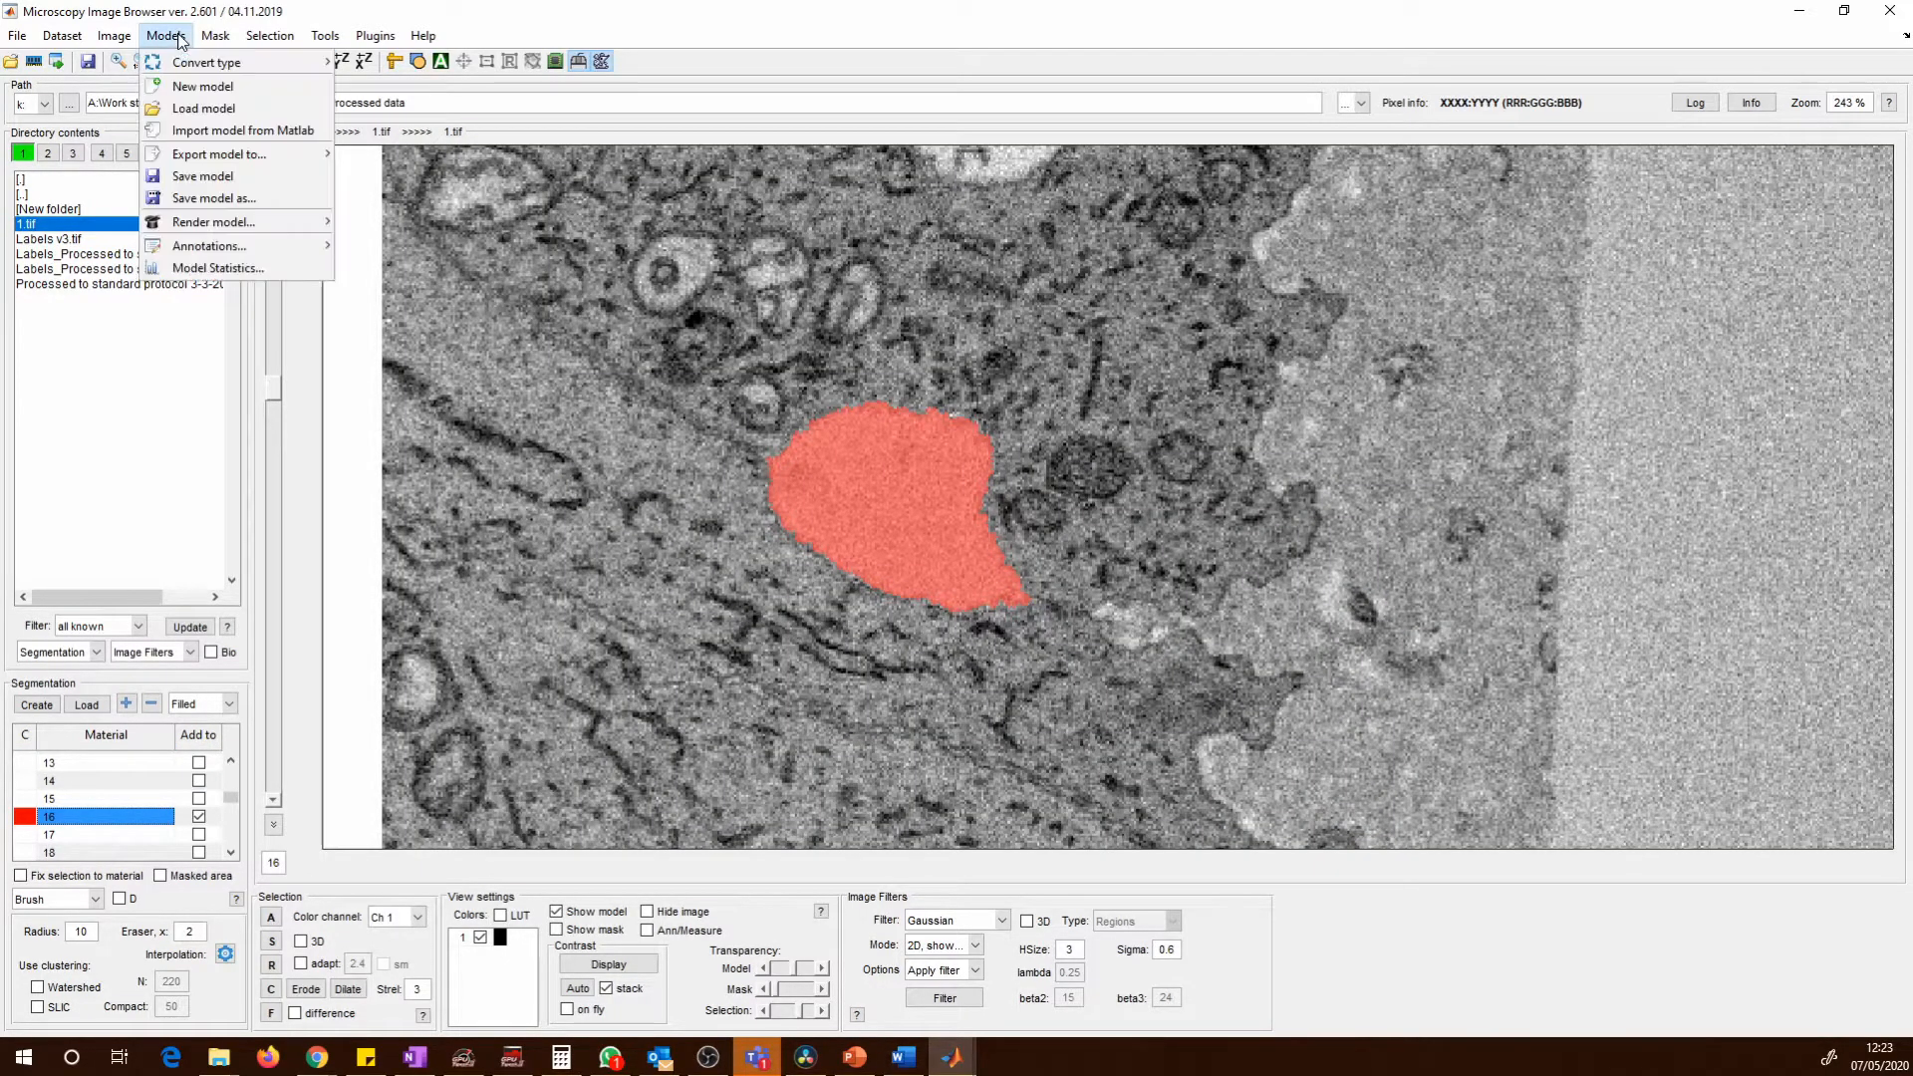
click(213, 198)
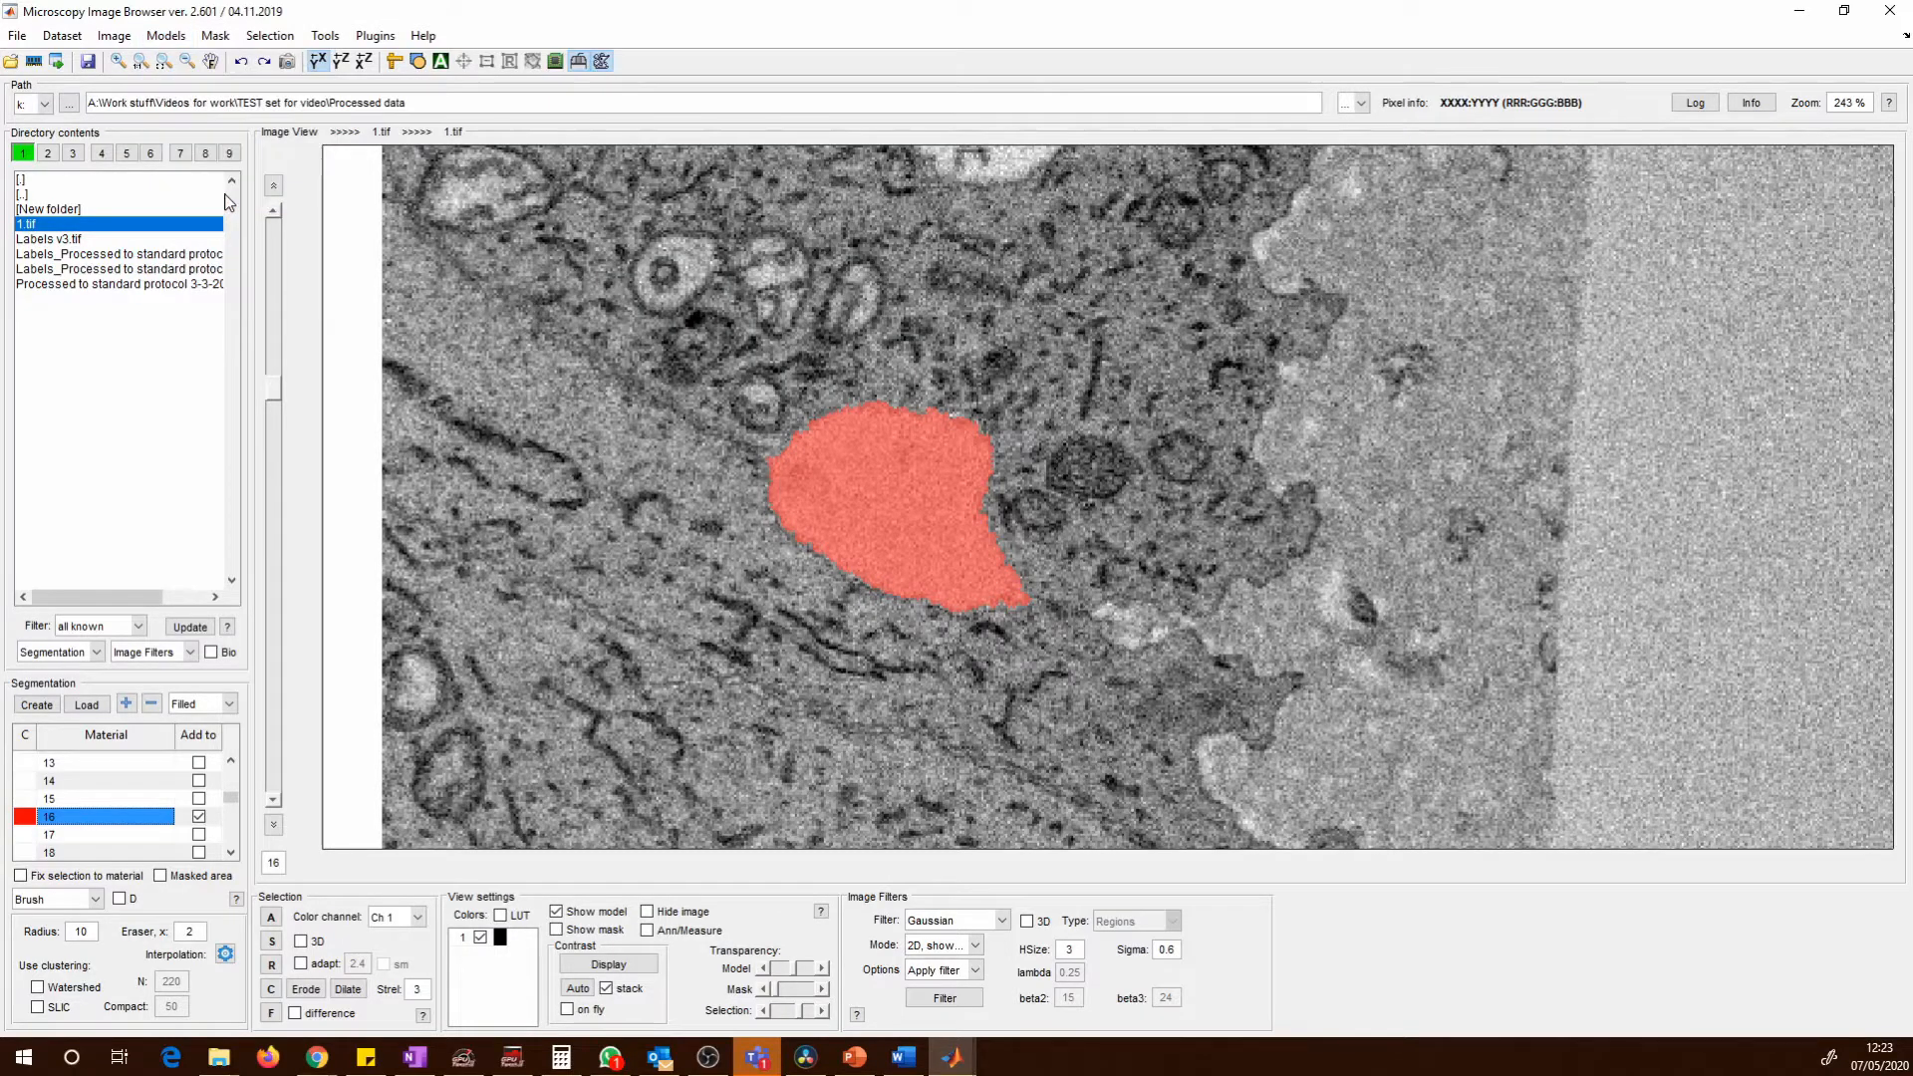
drag(588, 34, 594, 34)
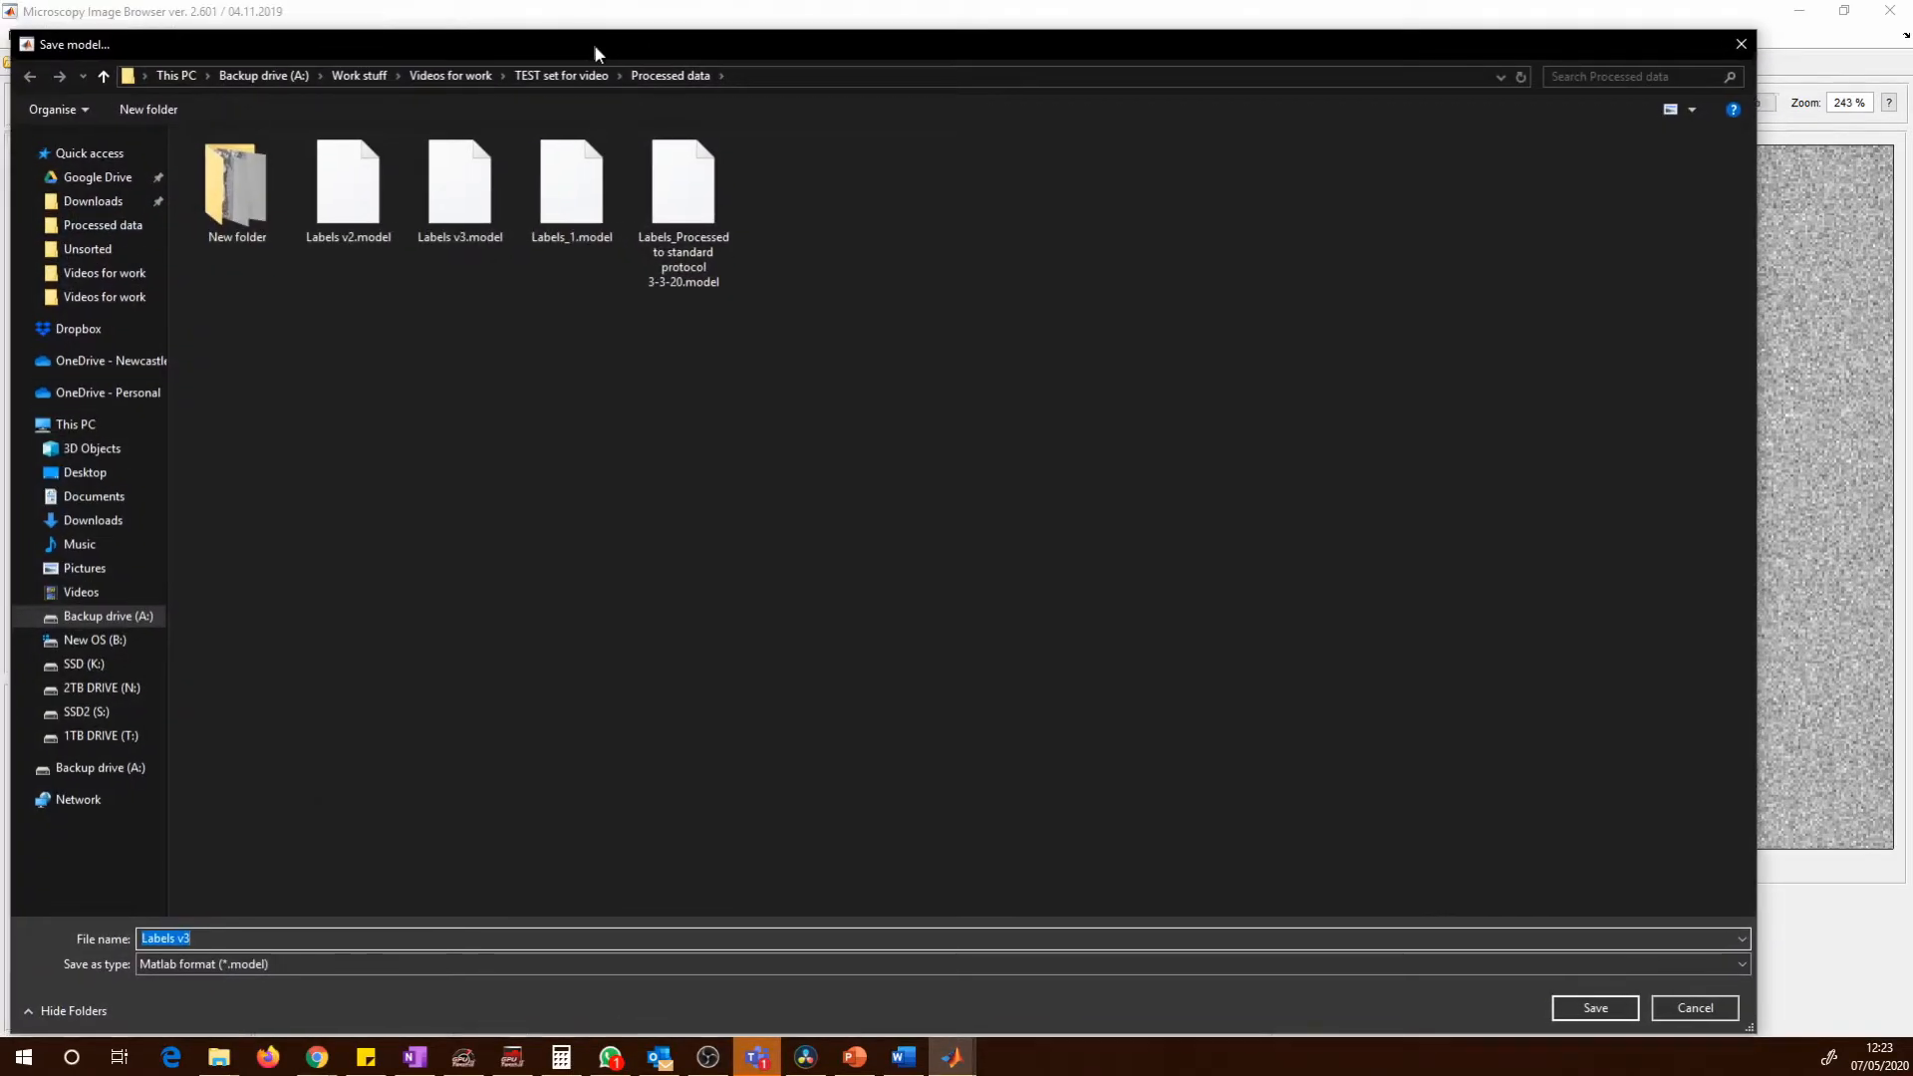
click(269, 957)
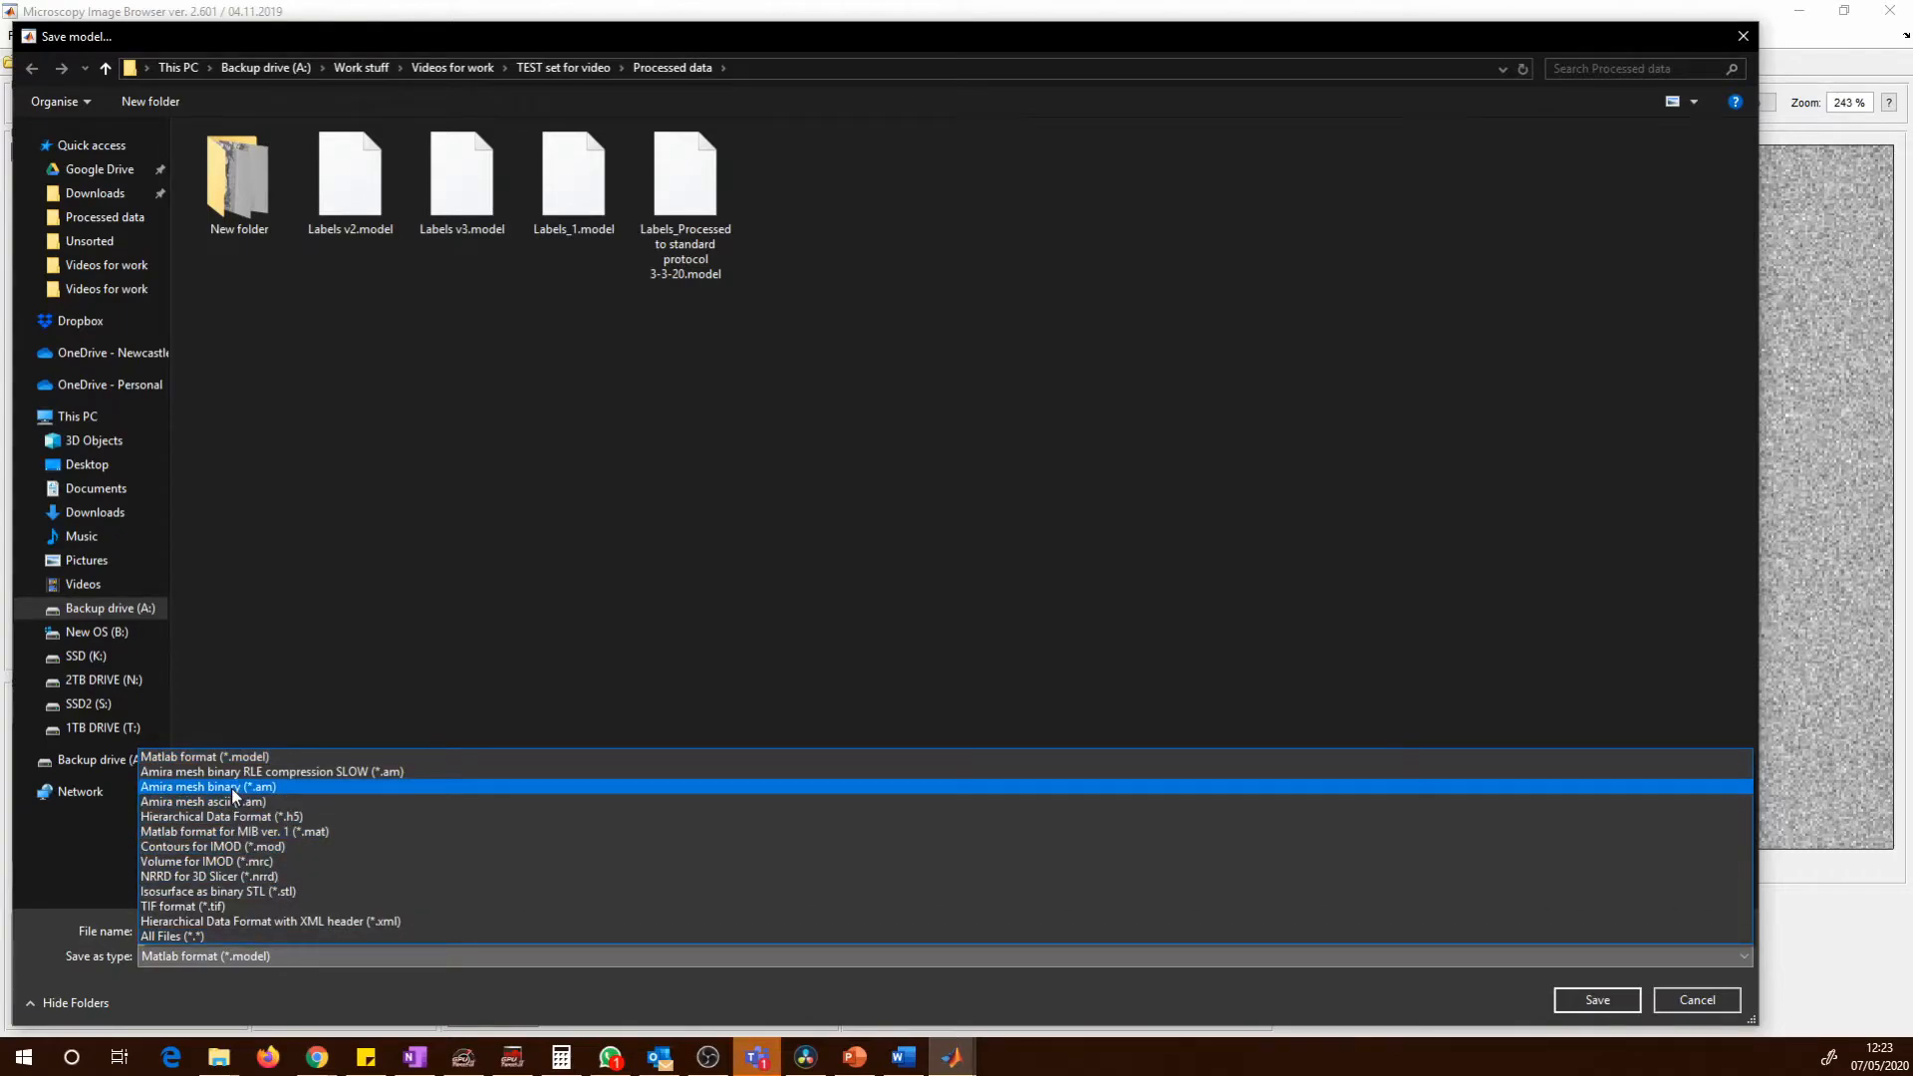
click(232, 787)
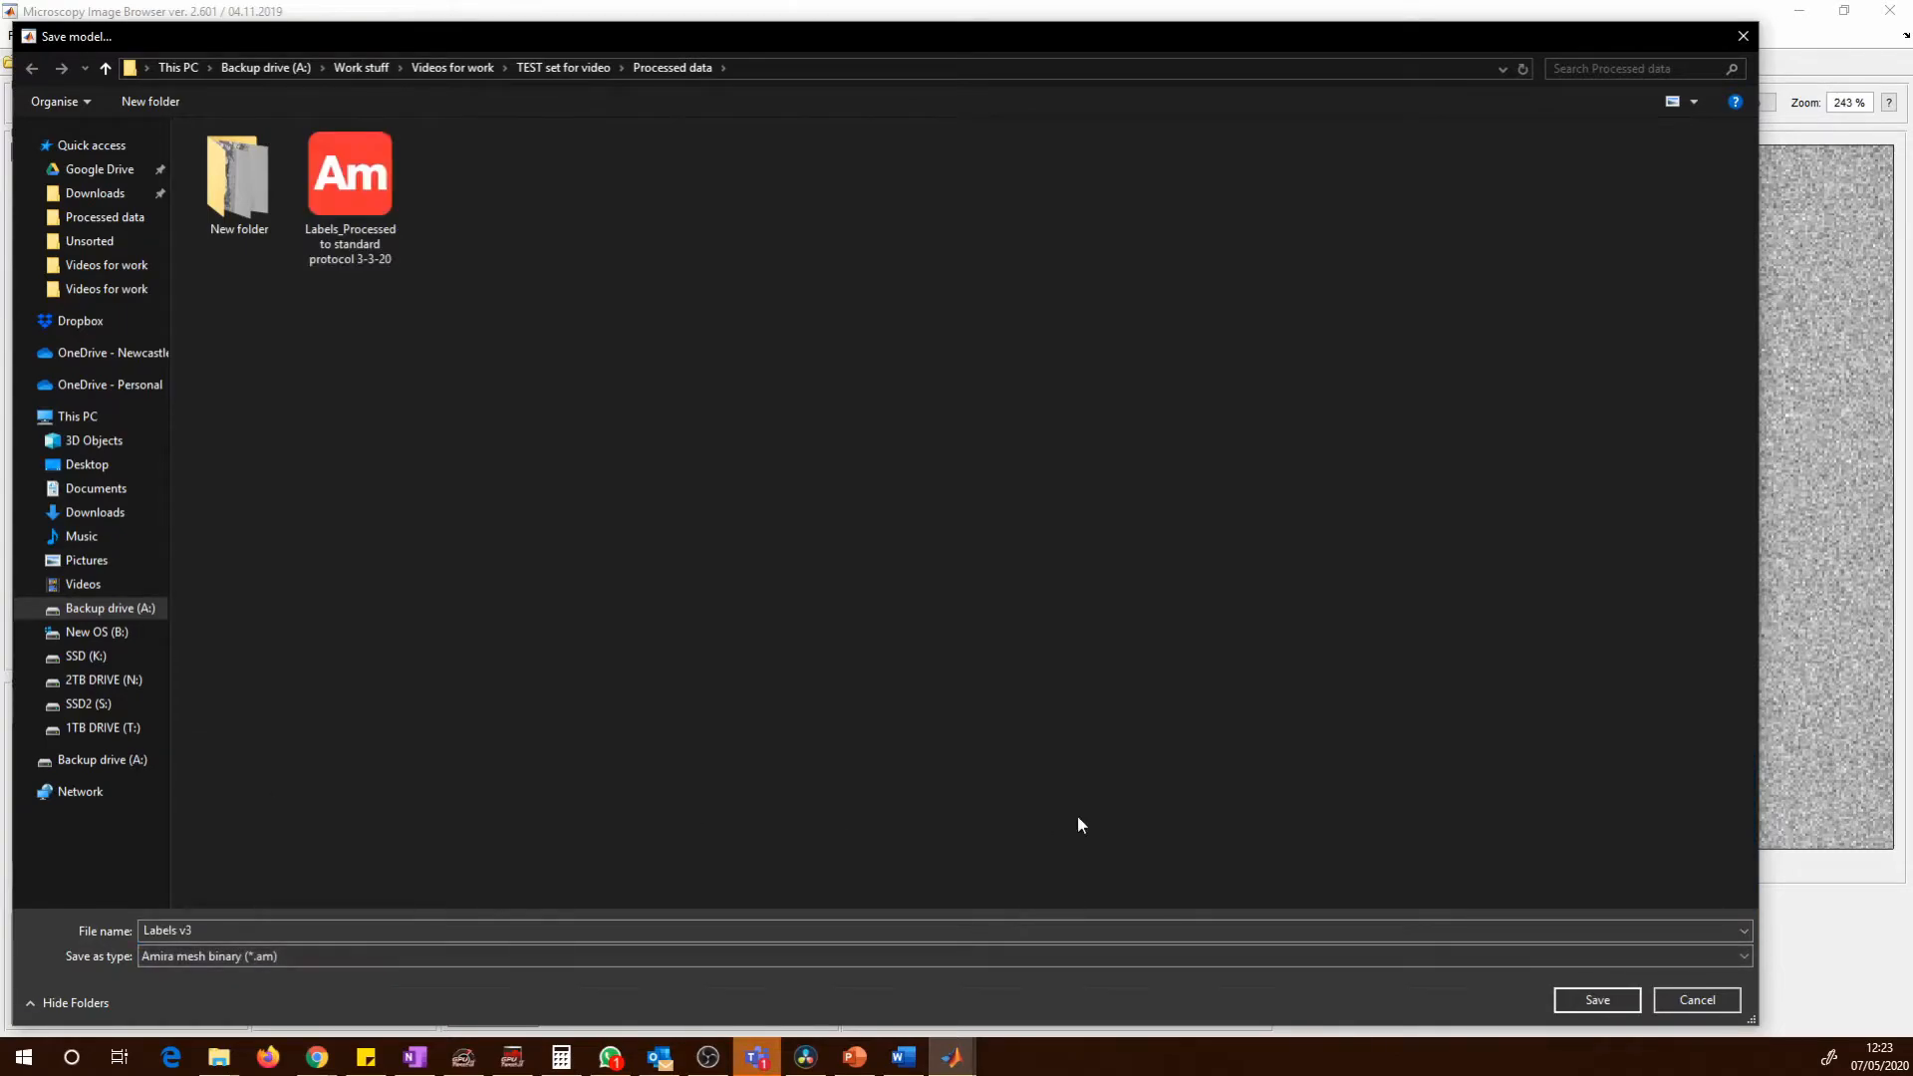
click(1598, 999)
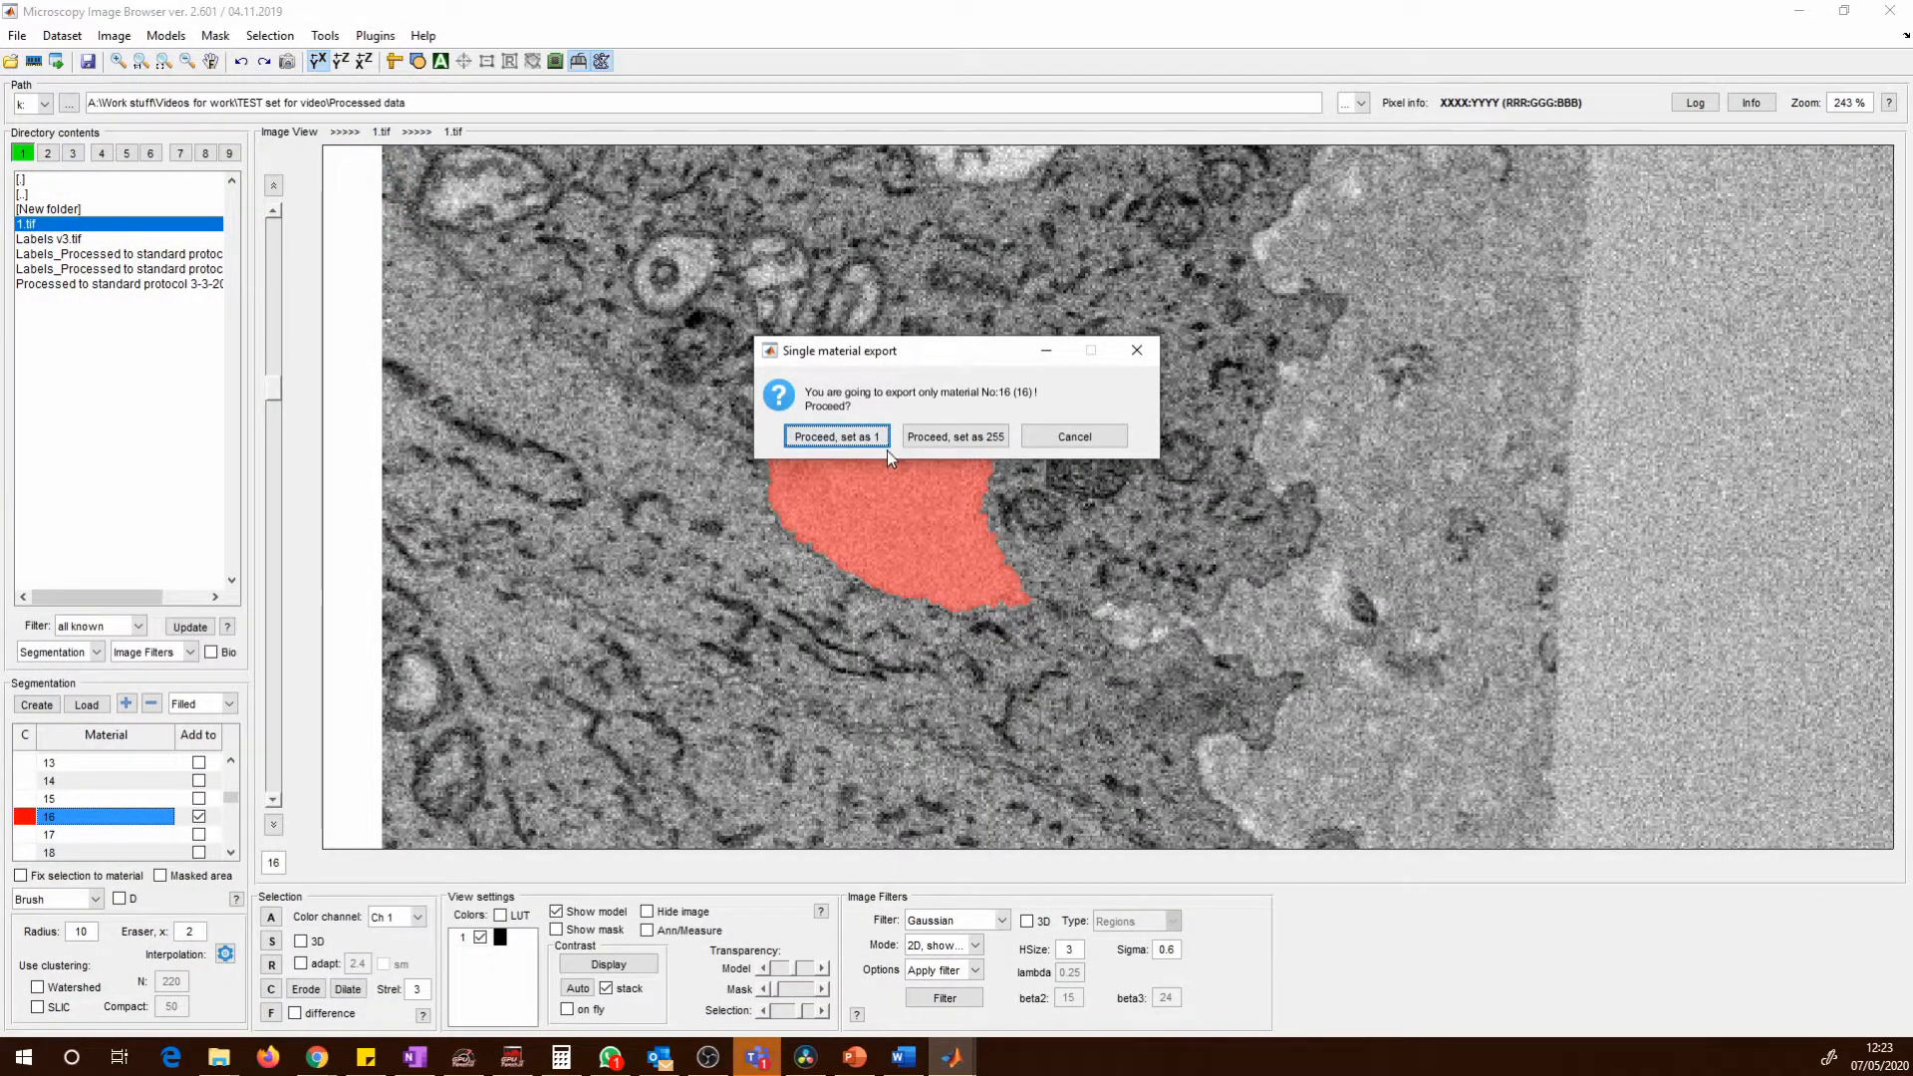
drag(857, 356, 815, 364)
click(811, 441)
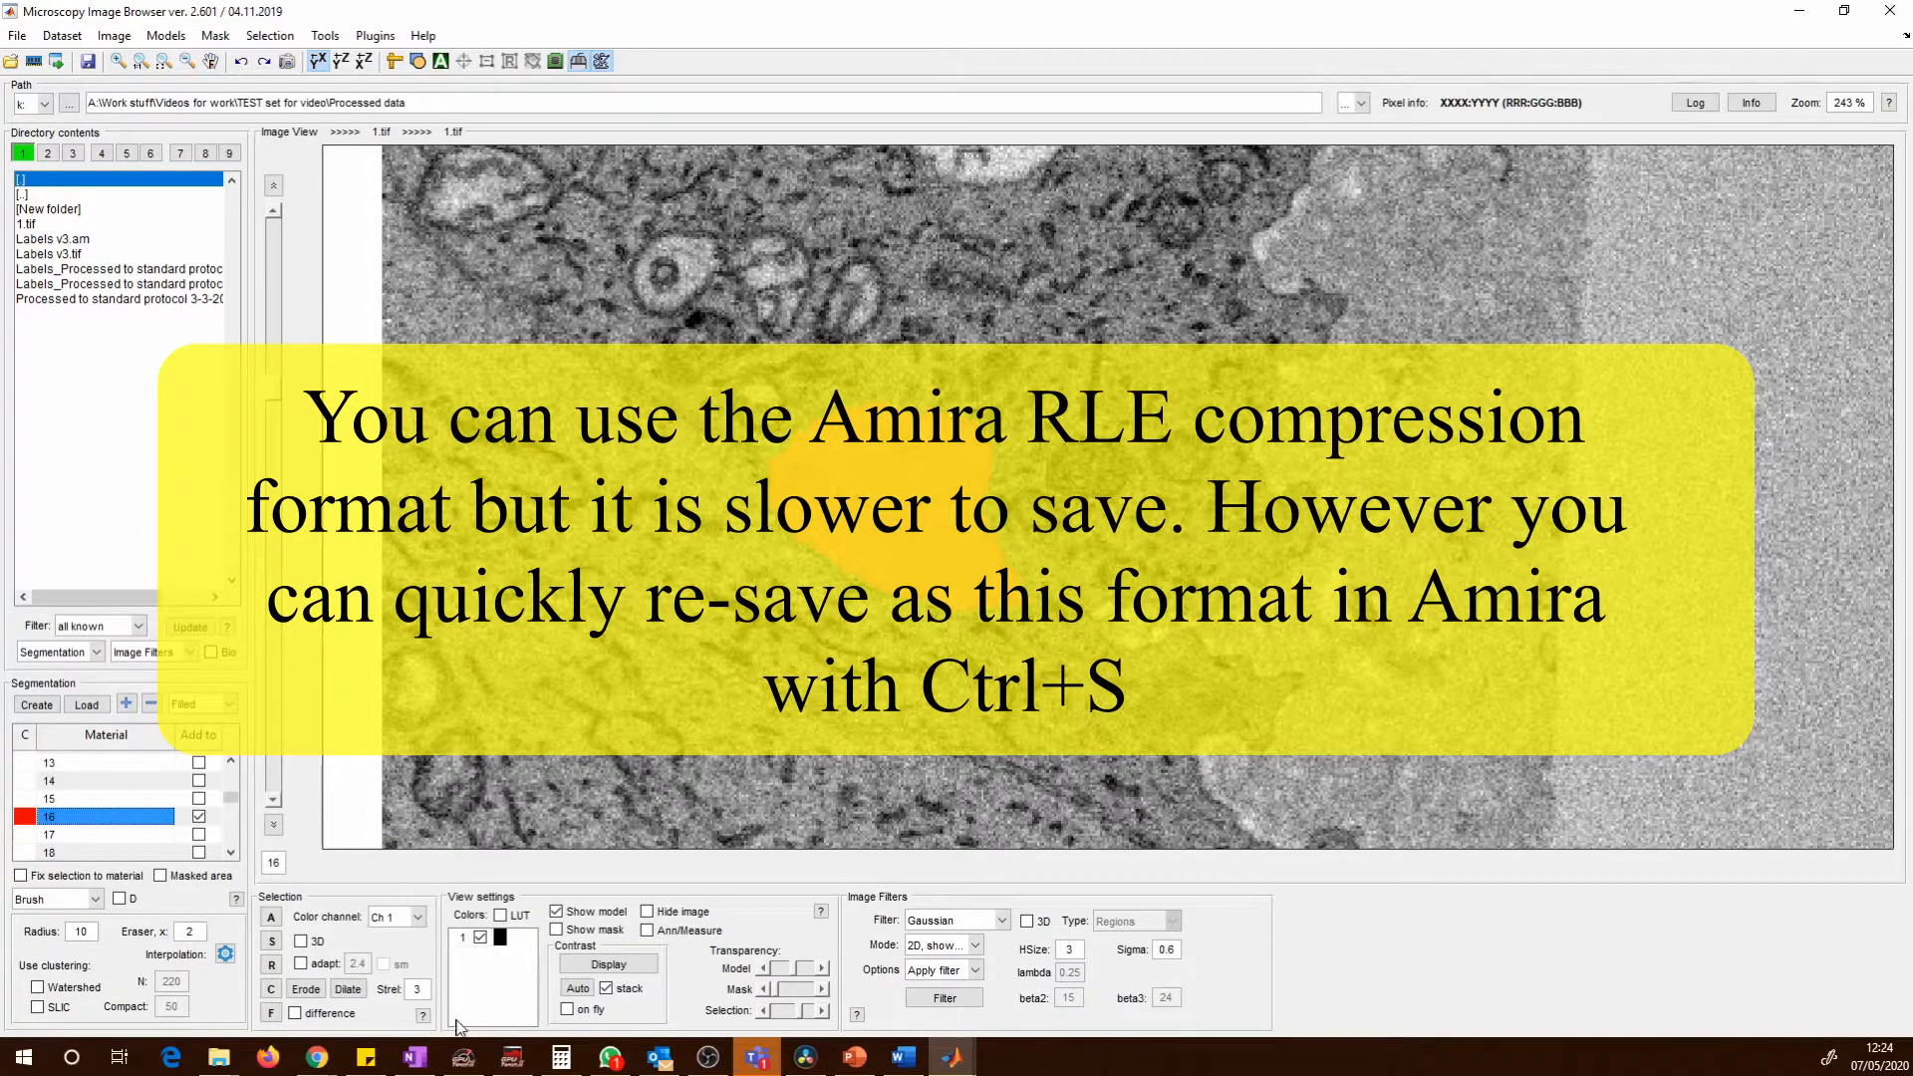
click(223, 1053)
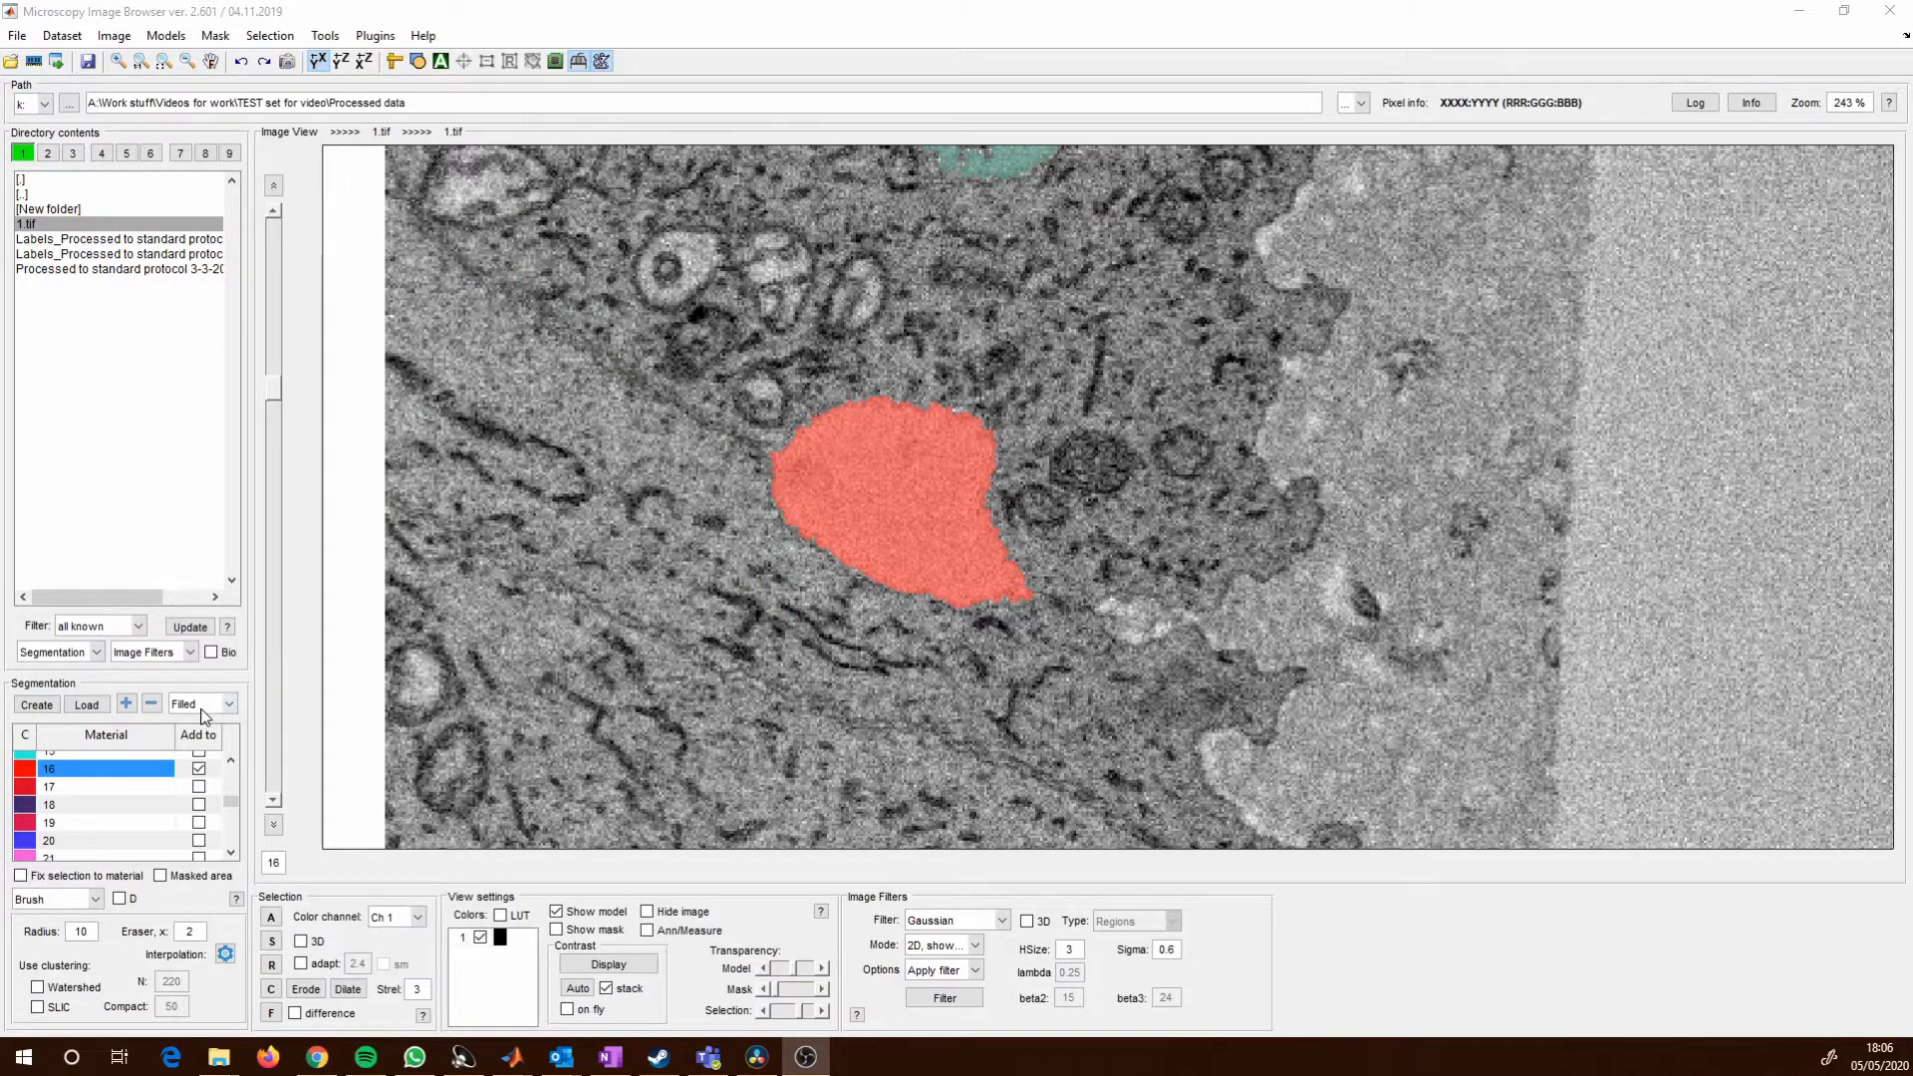
Show only material 16 and render it as a Matlab isosurface with width 500, smoothing kernel 5, maximum 300000 faces and orthoslice 1.
right_click(92, 775)
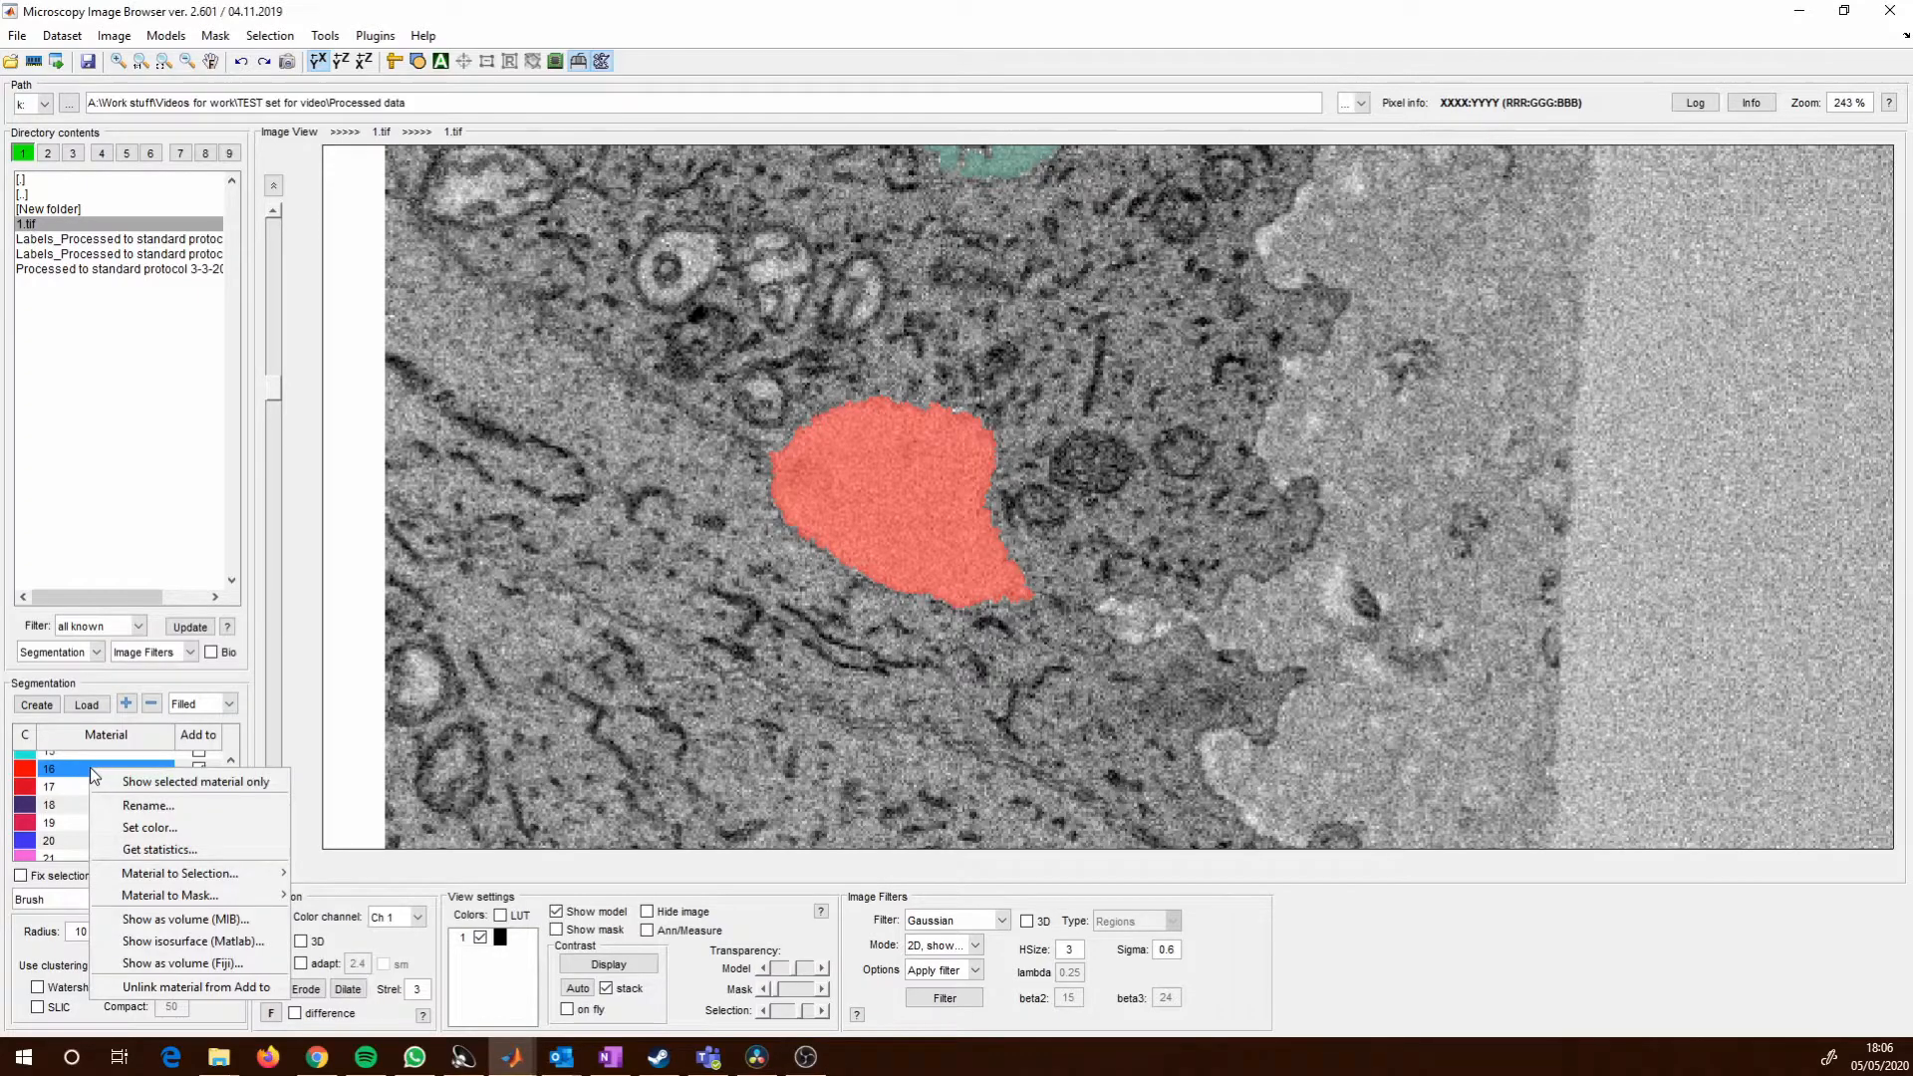
click(145, 792)
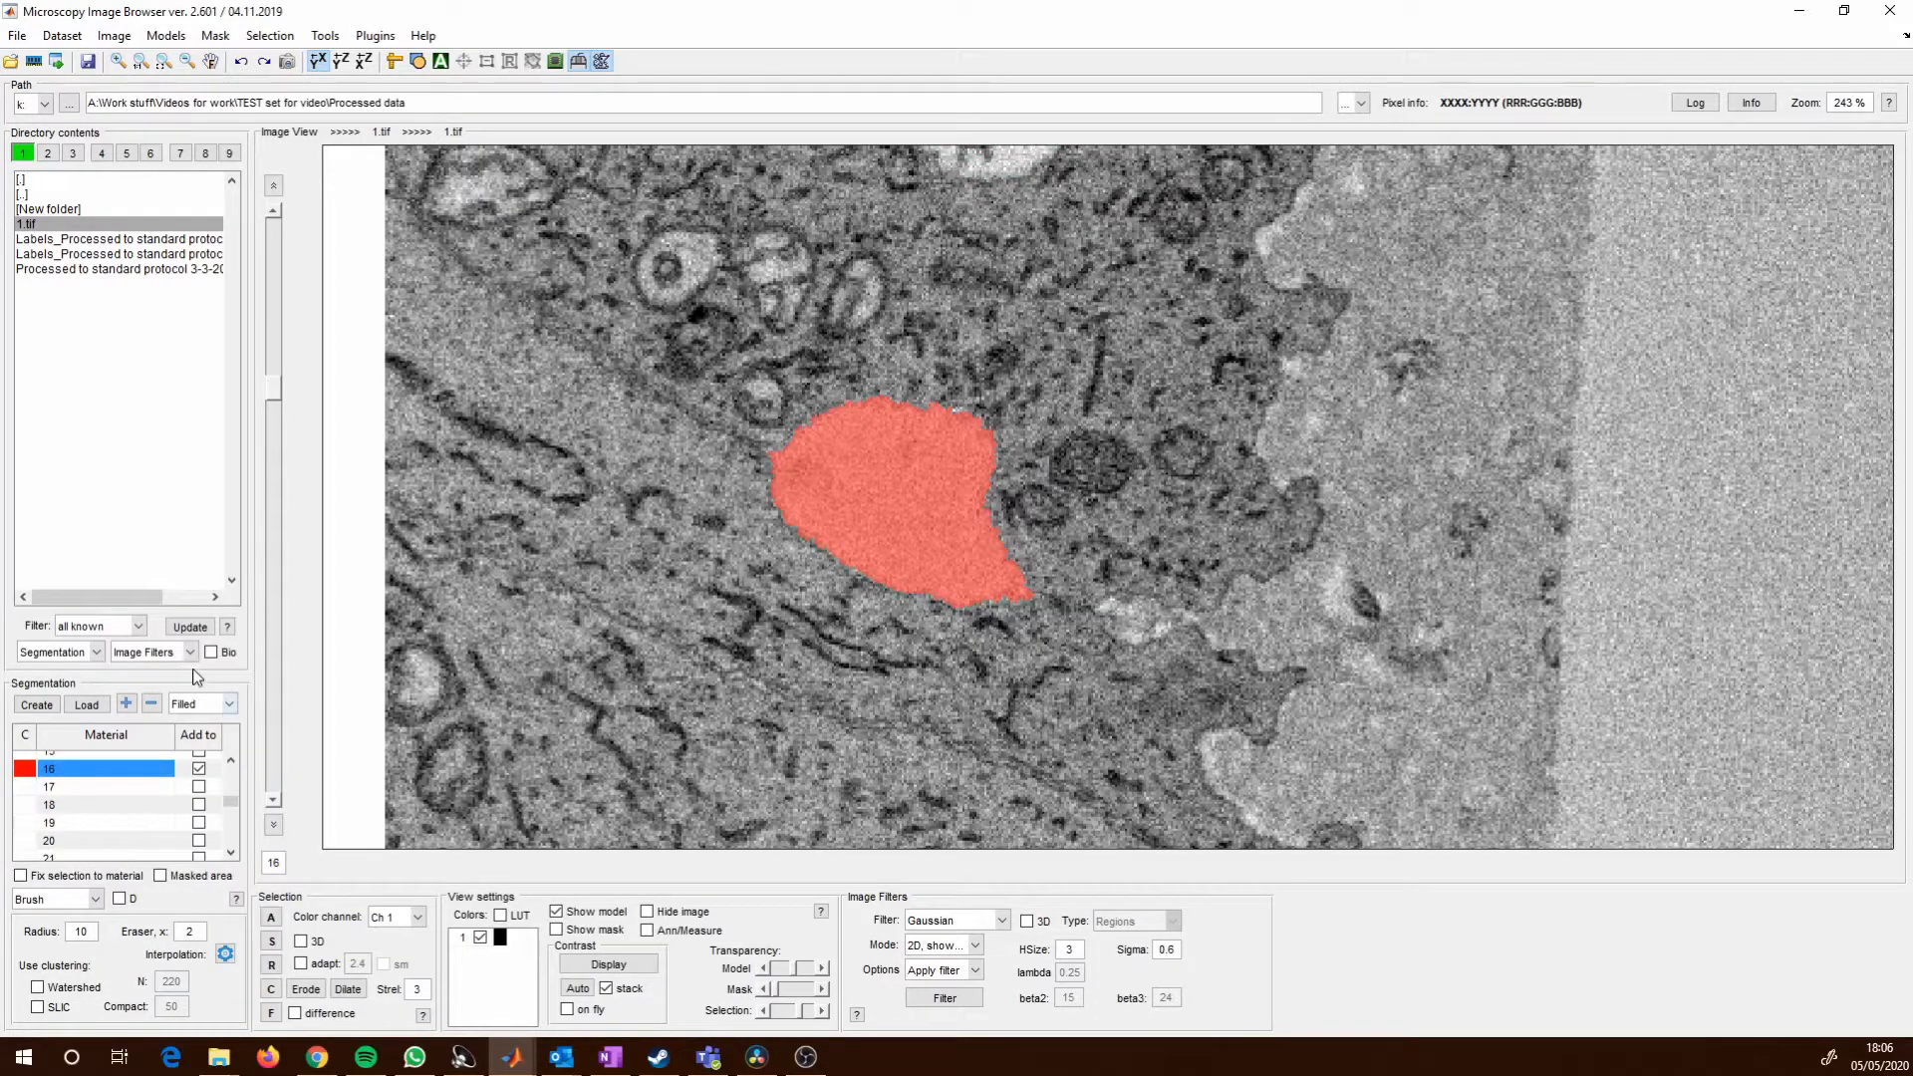
click(164, 37)
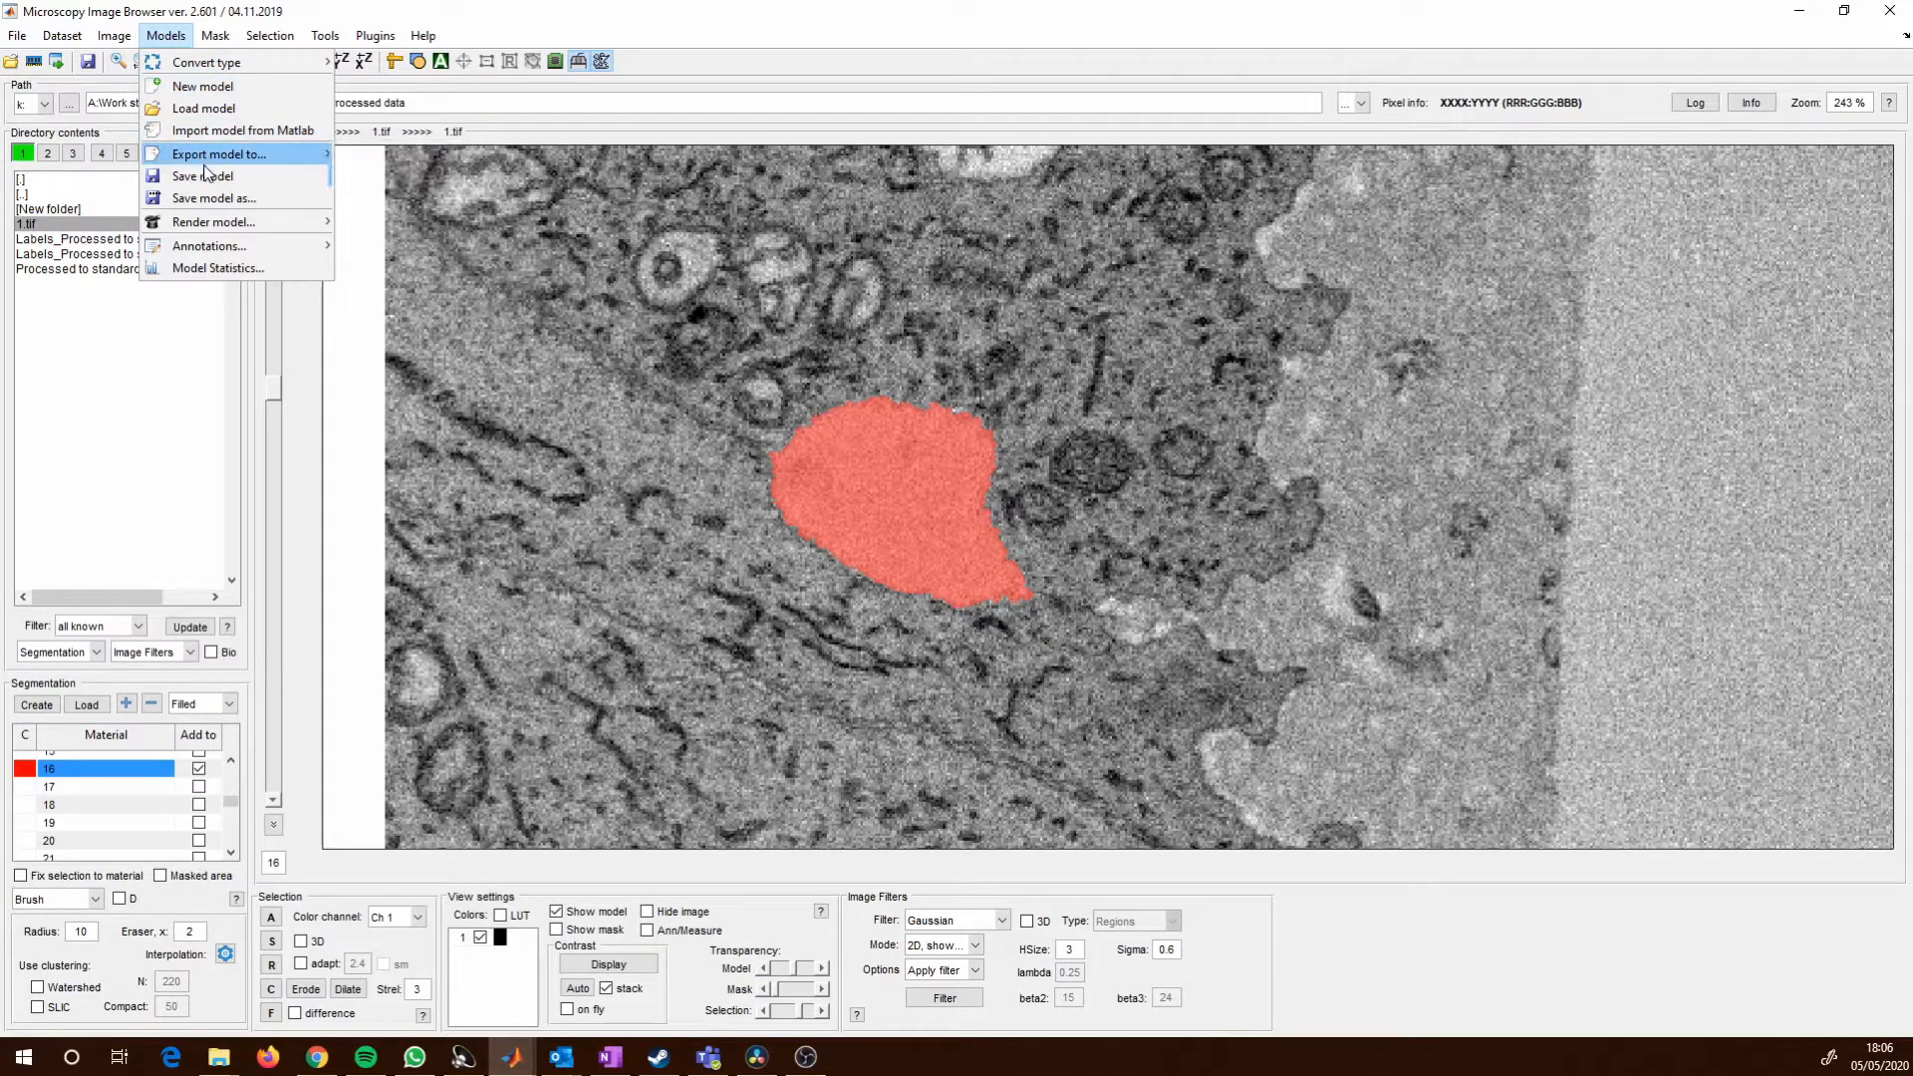
mouse_move(220, 223)
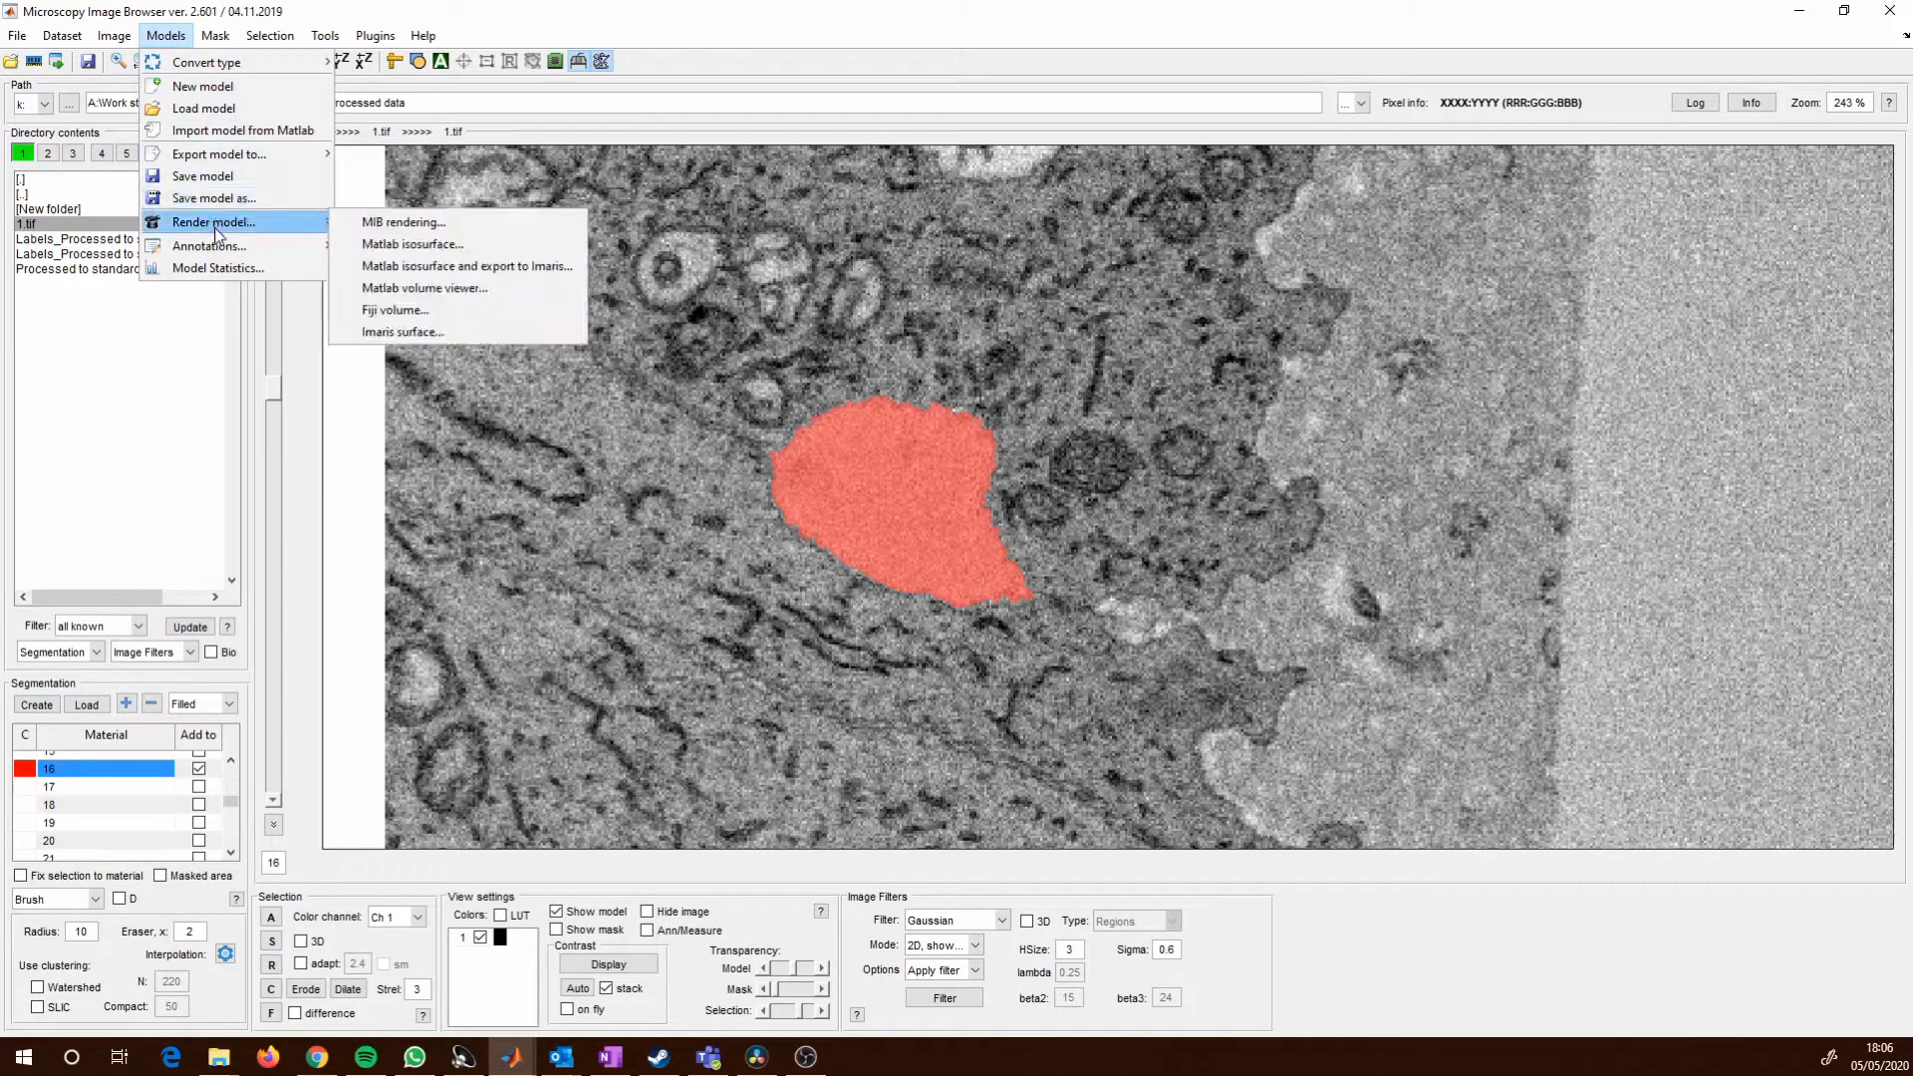
click(440, 243)
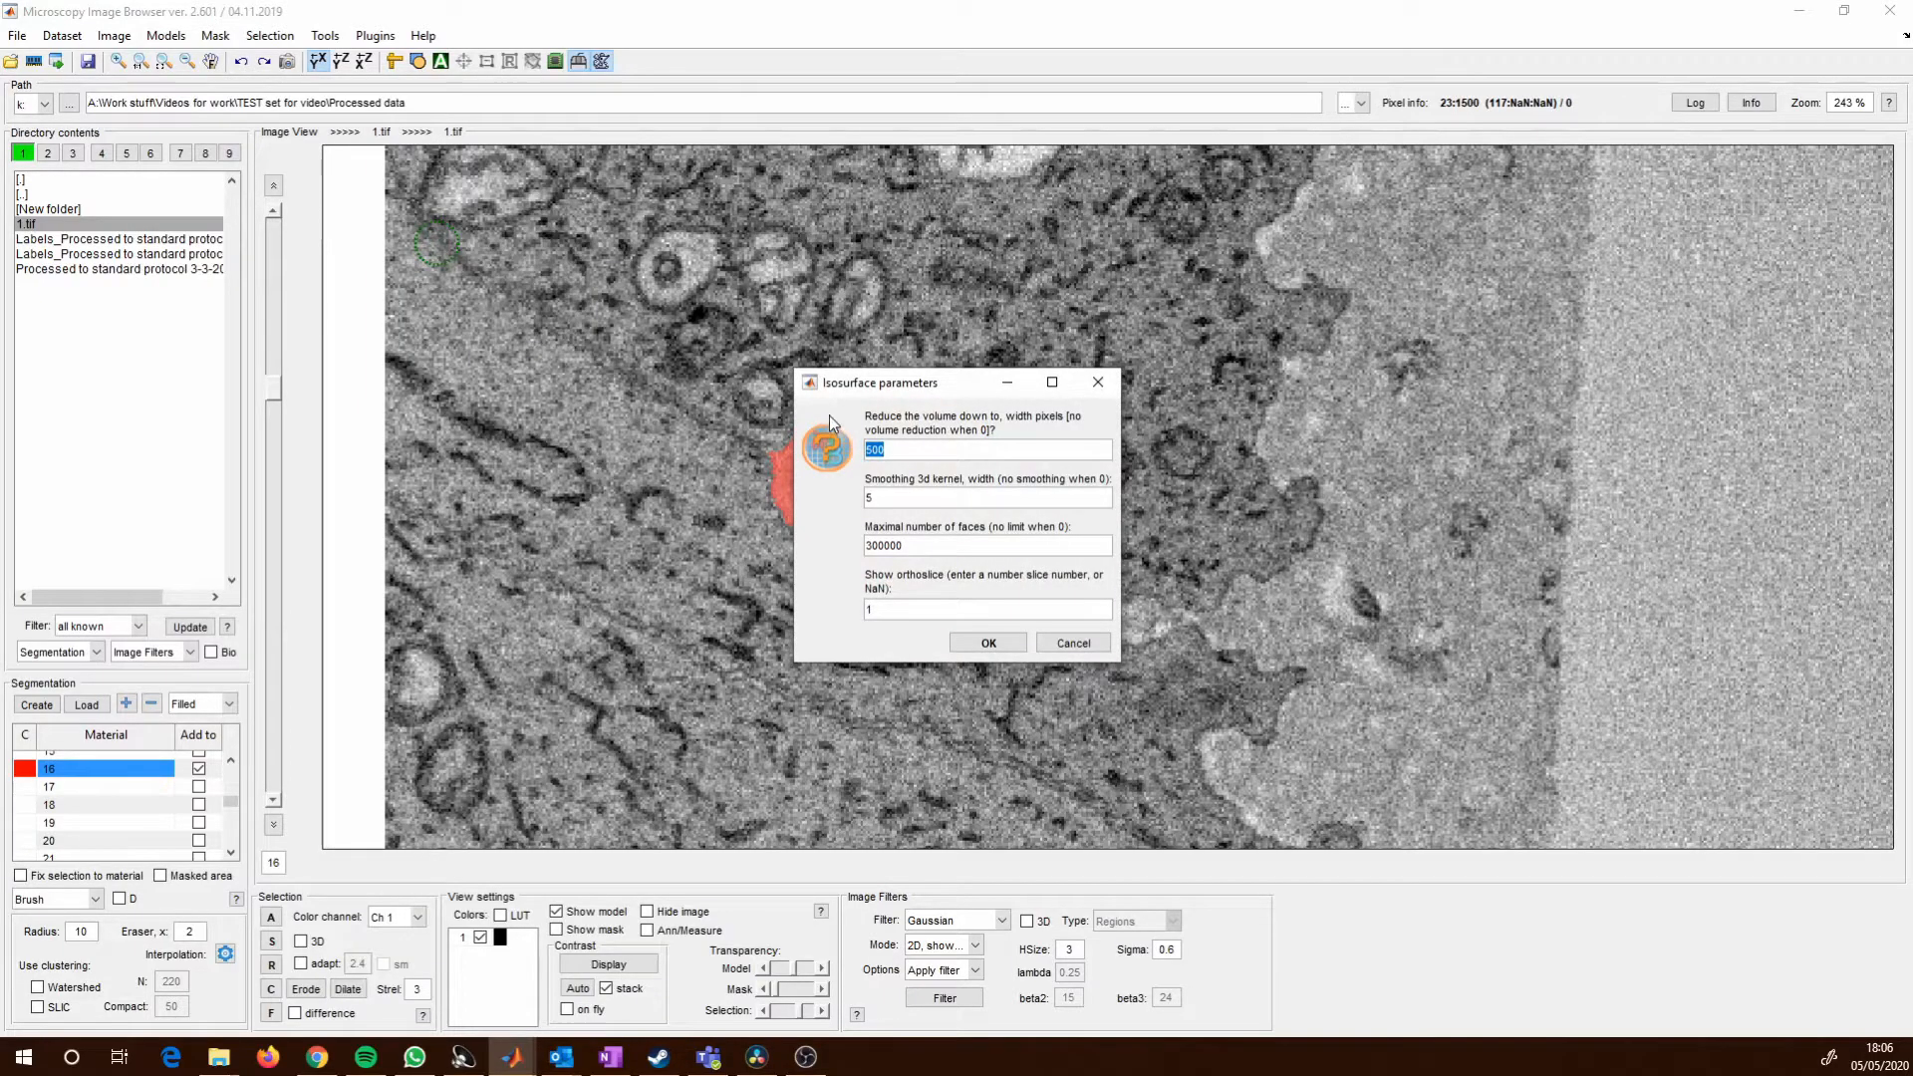
drag(960, 394, 935, 556)
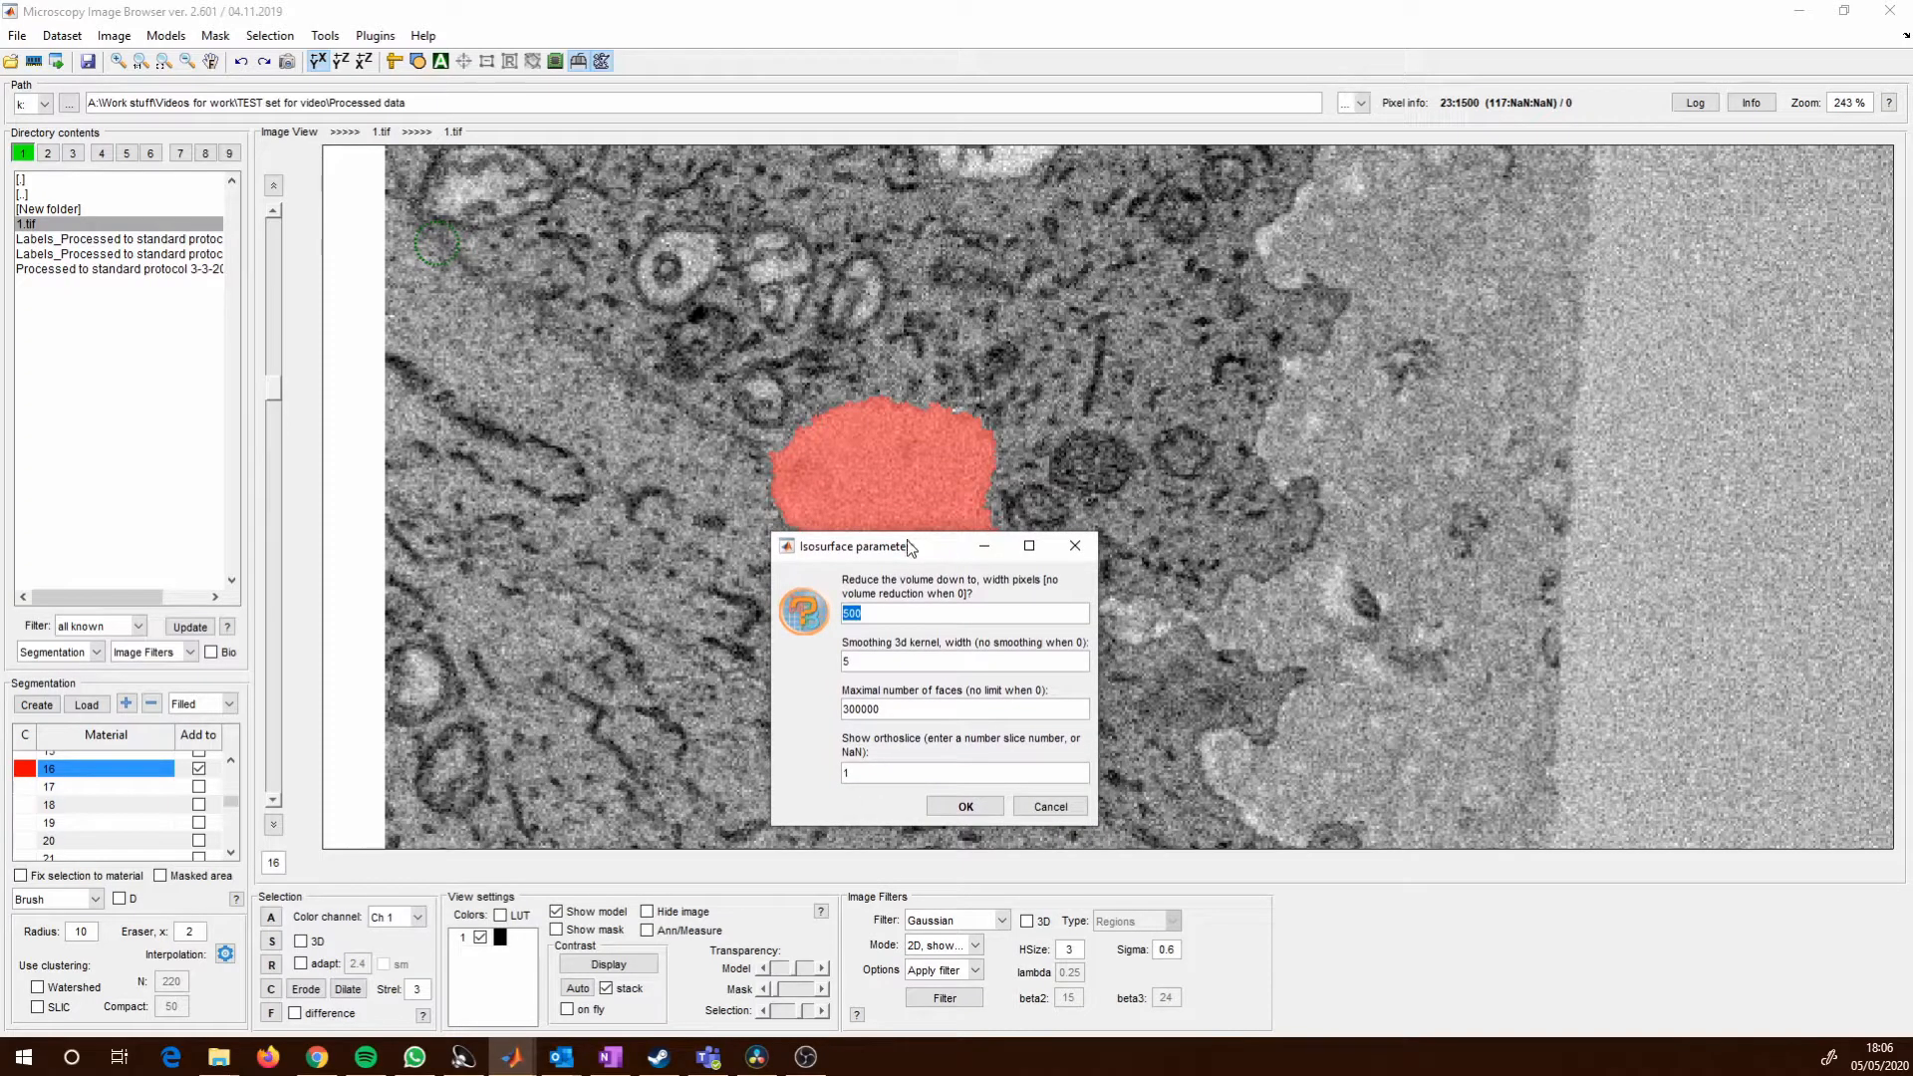
click(993, 809)
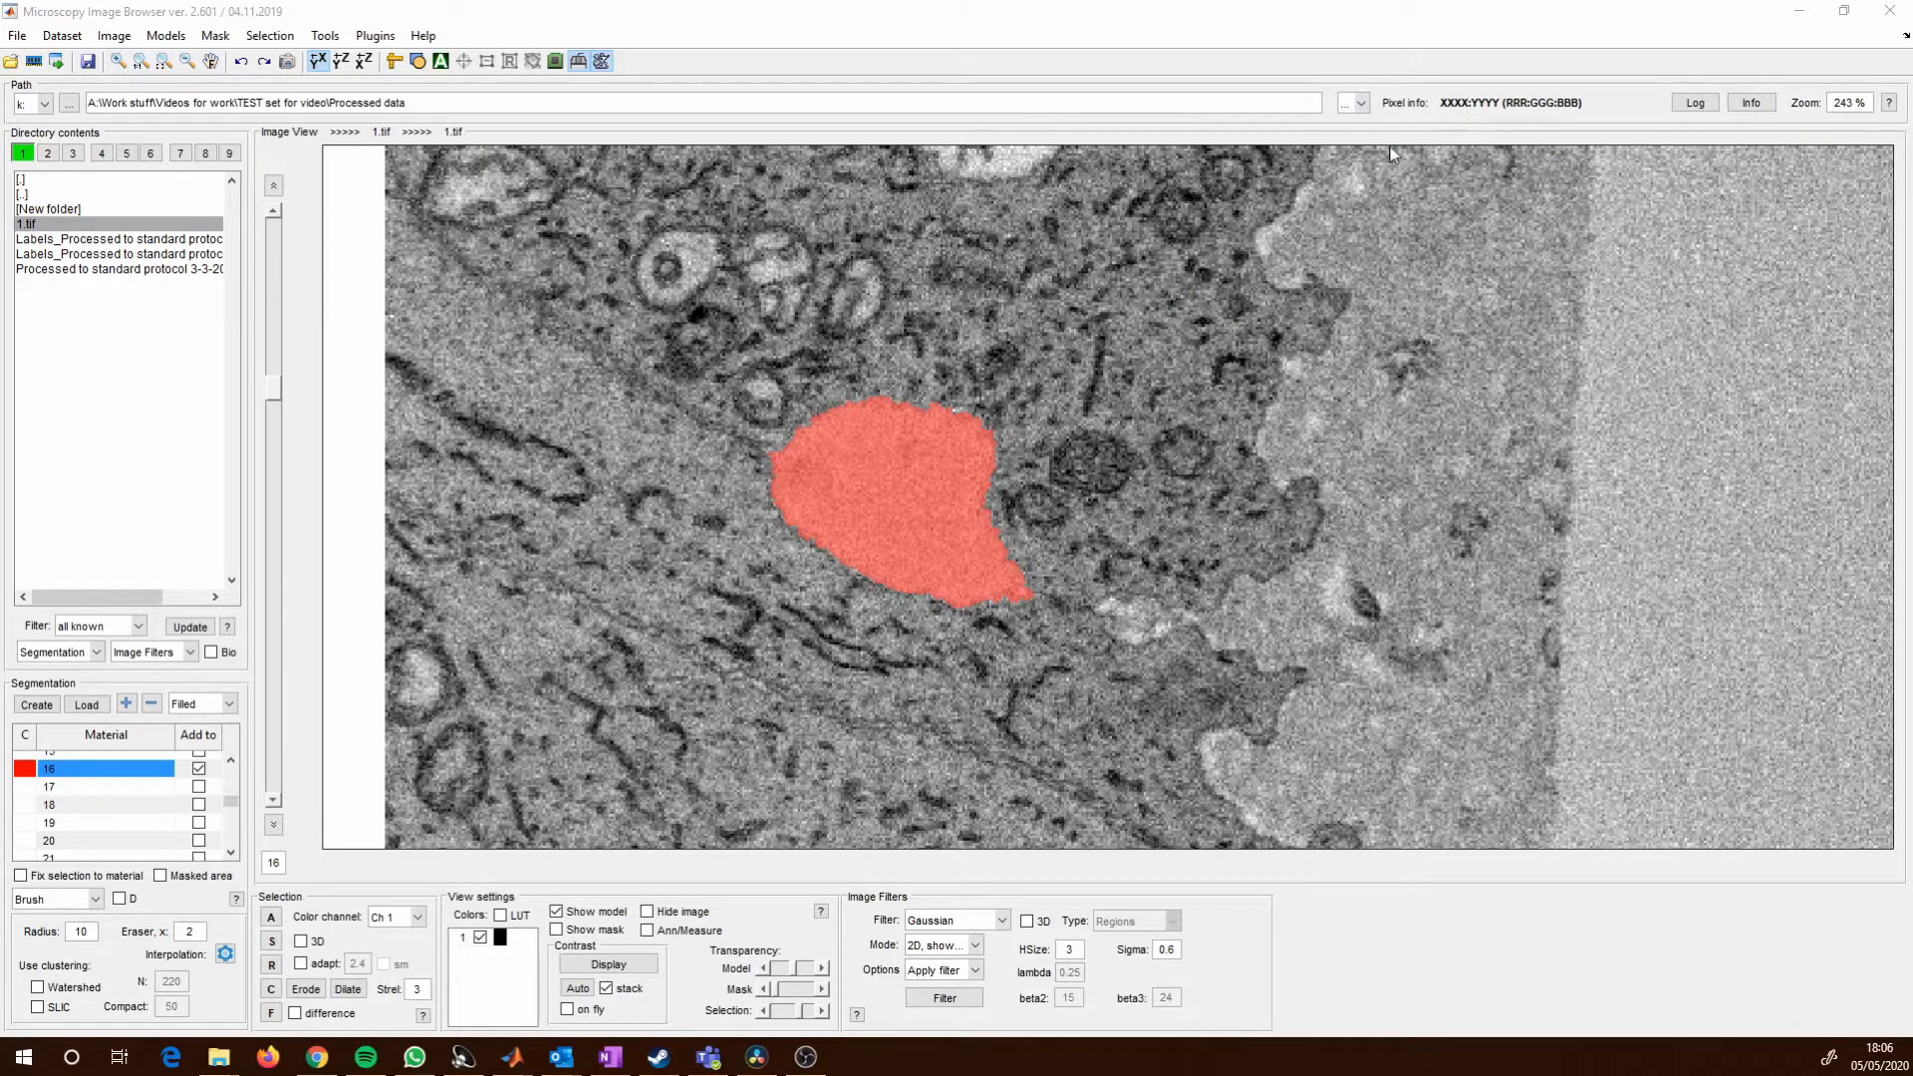
Enlarge the isosurface figure to full screen, inspect the vesicle above the orthoslice from several angles, and close the figure.
drag(1503, 385, 835, 108)
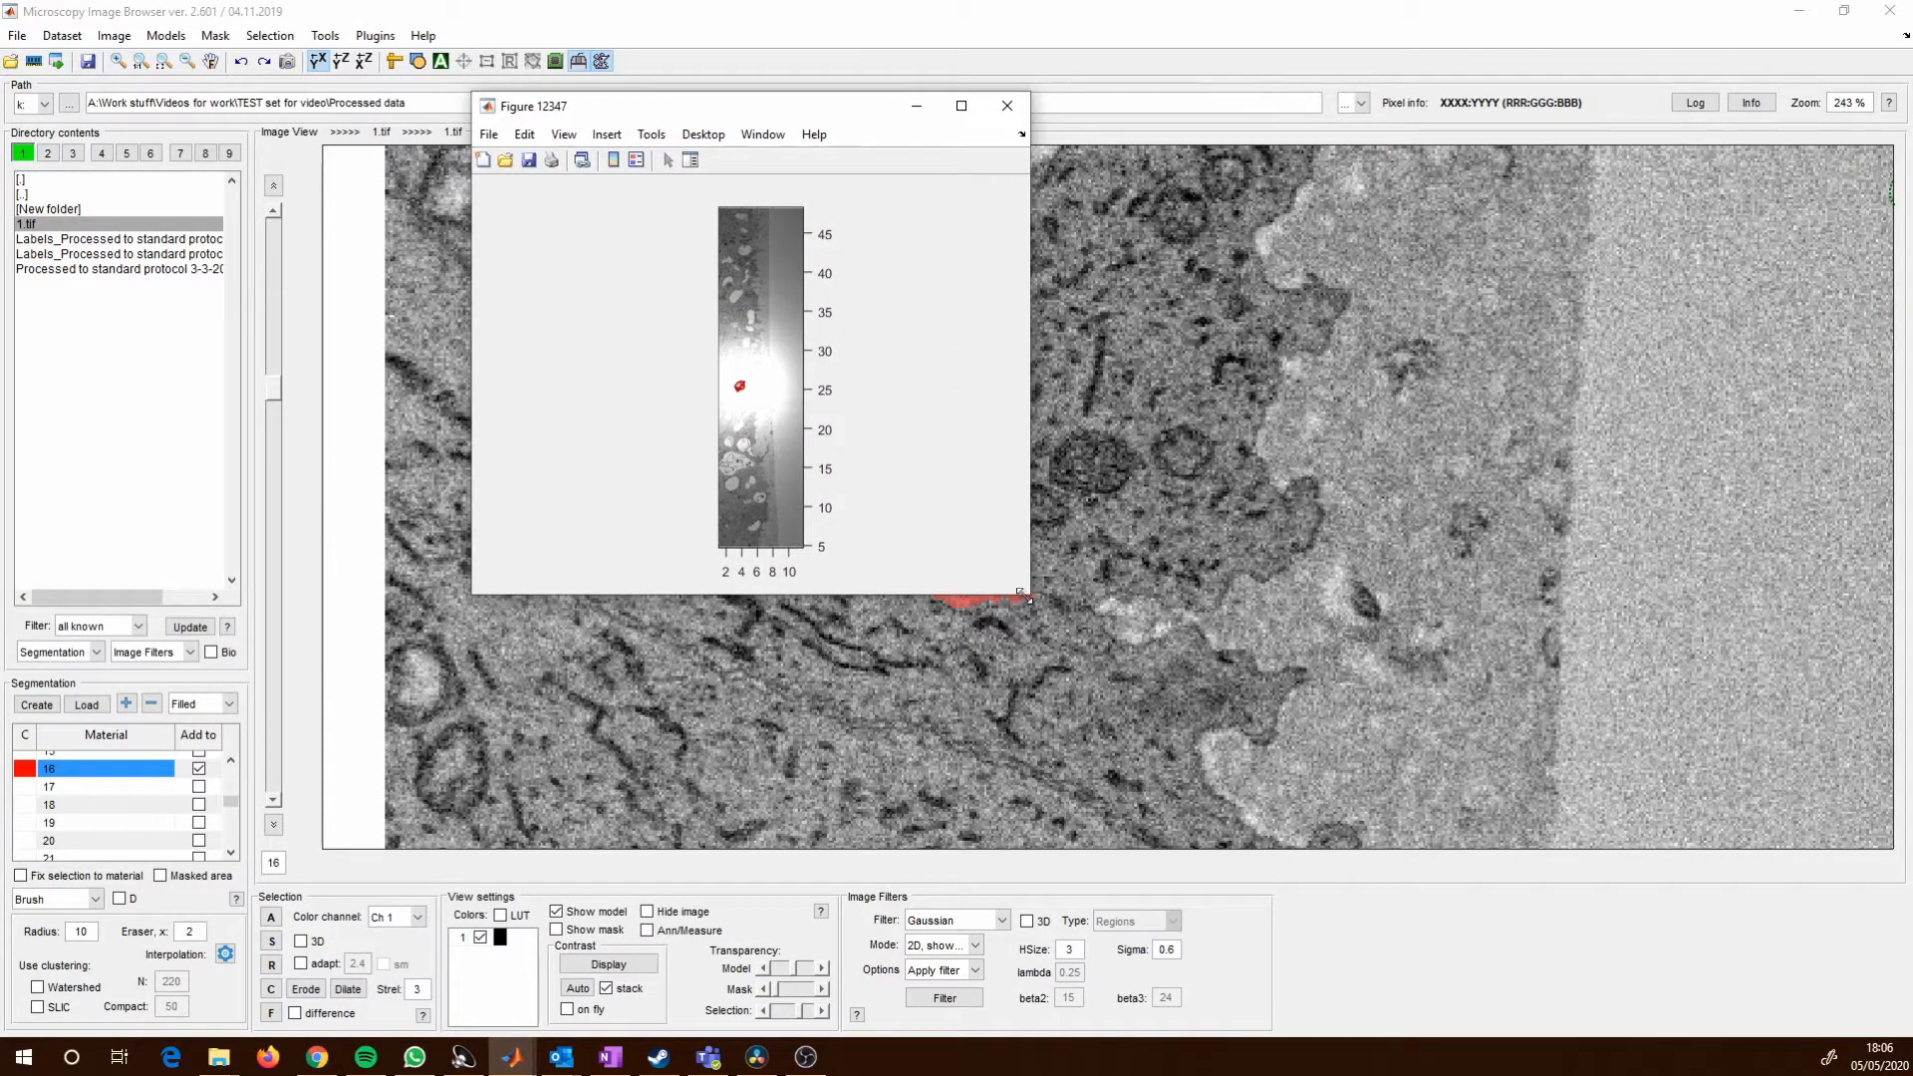
drag(1028, 594, 1563, 815)
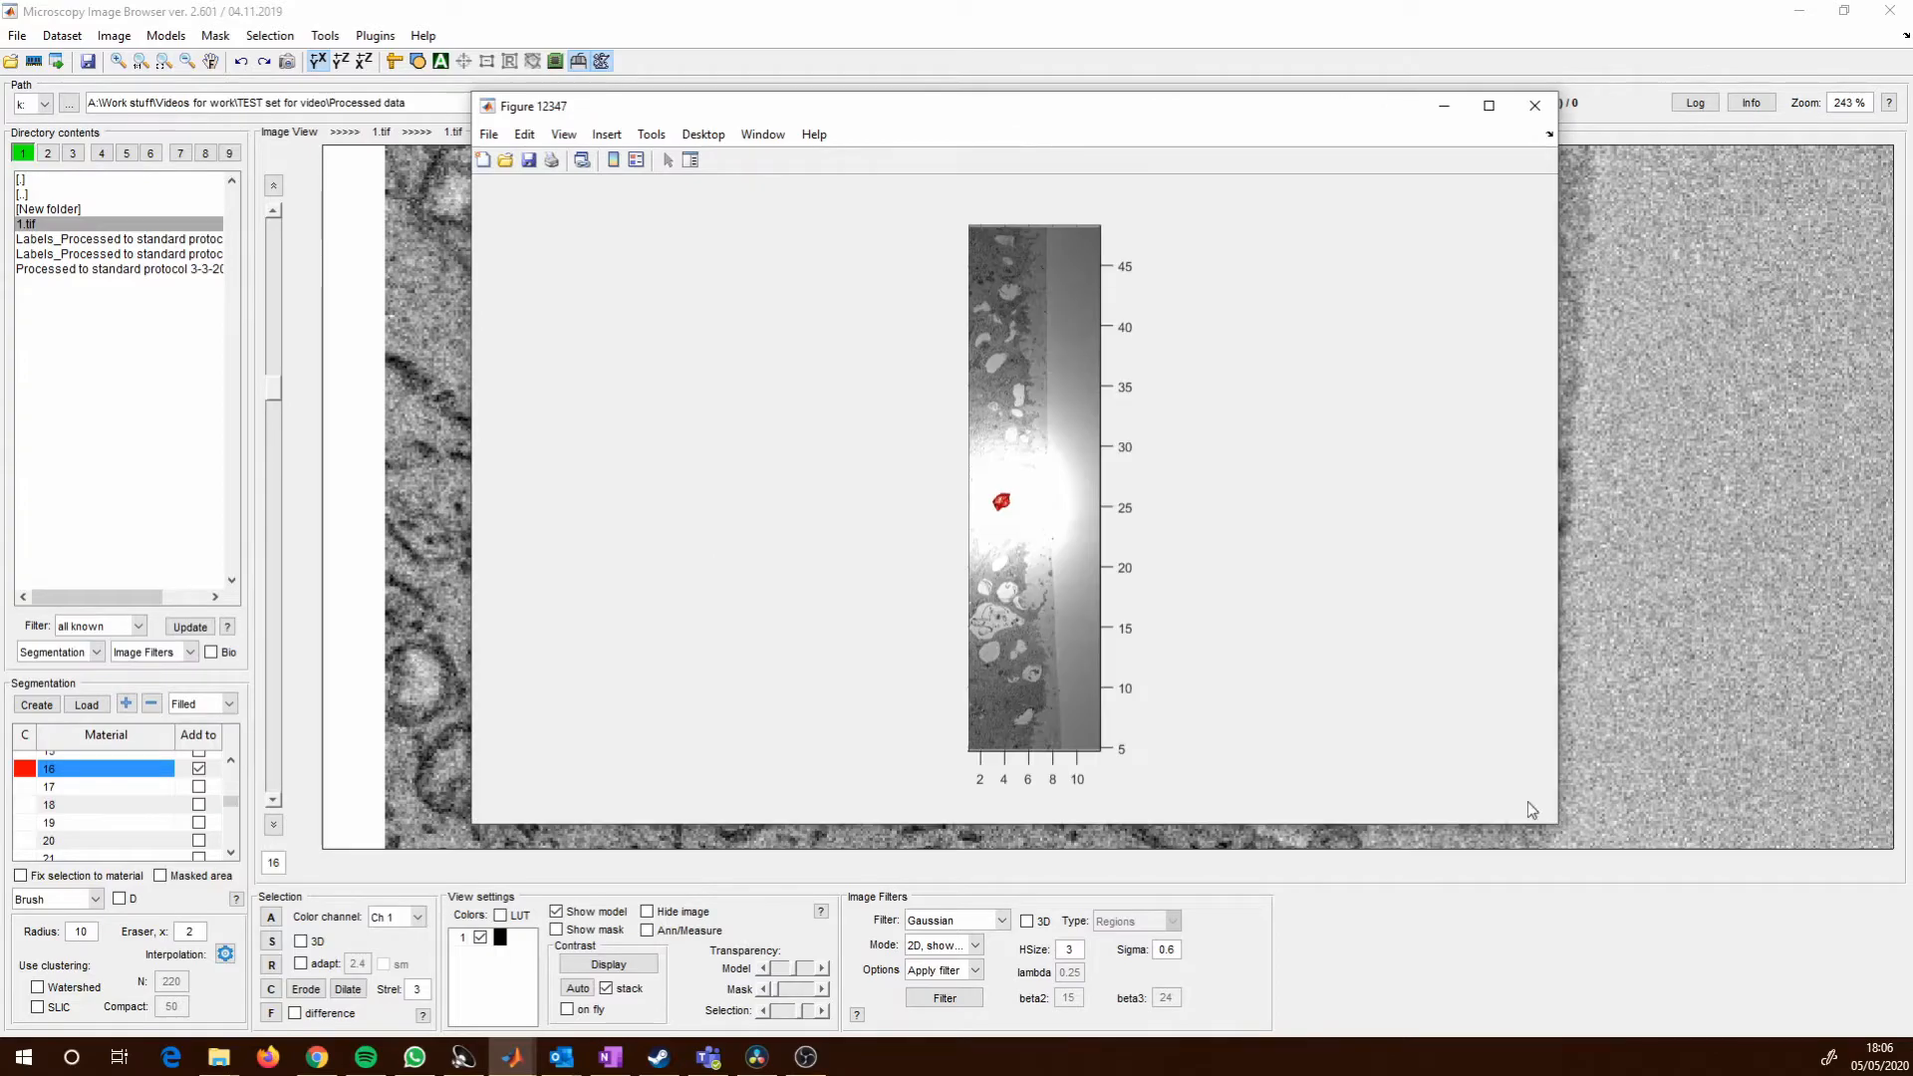
click(1492, 104)
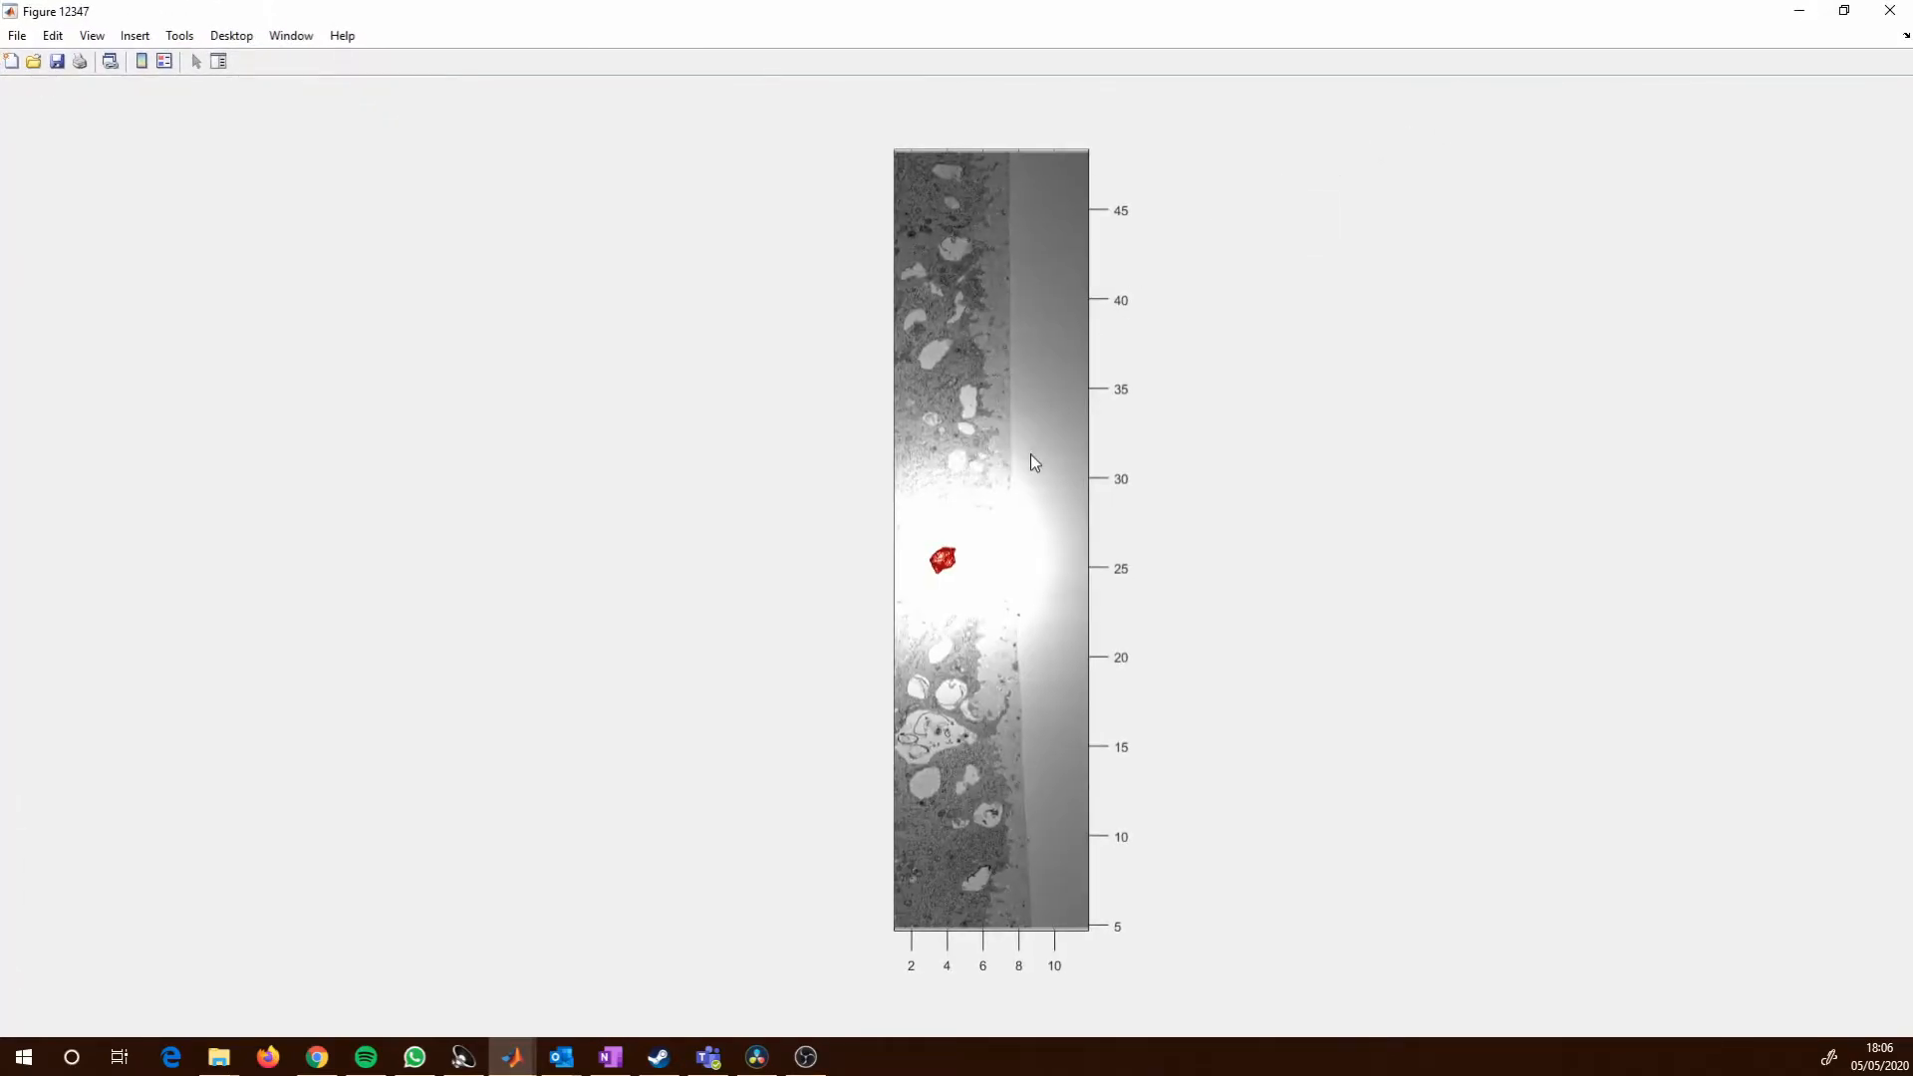
drag(1048, 793, 1217, 530)
drag(694, 575, 717, 635)
drag(1707, 607, 1699, 554)
drag(772, 511, 858, 542)
mouse_move(1298, 542)
mouse_down()
mouse_move(1270, 527)
mouse_move(1293, 487)
mouse_move(1287, 560)
mouse_up()
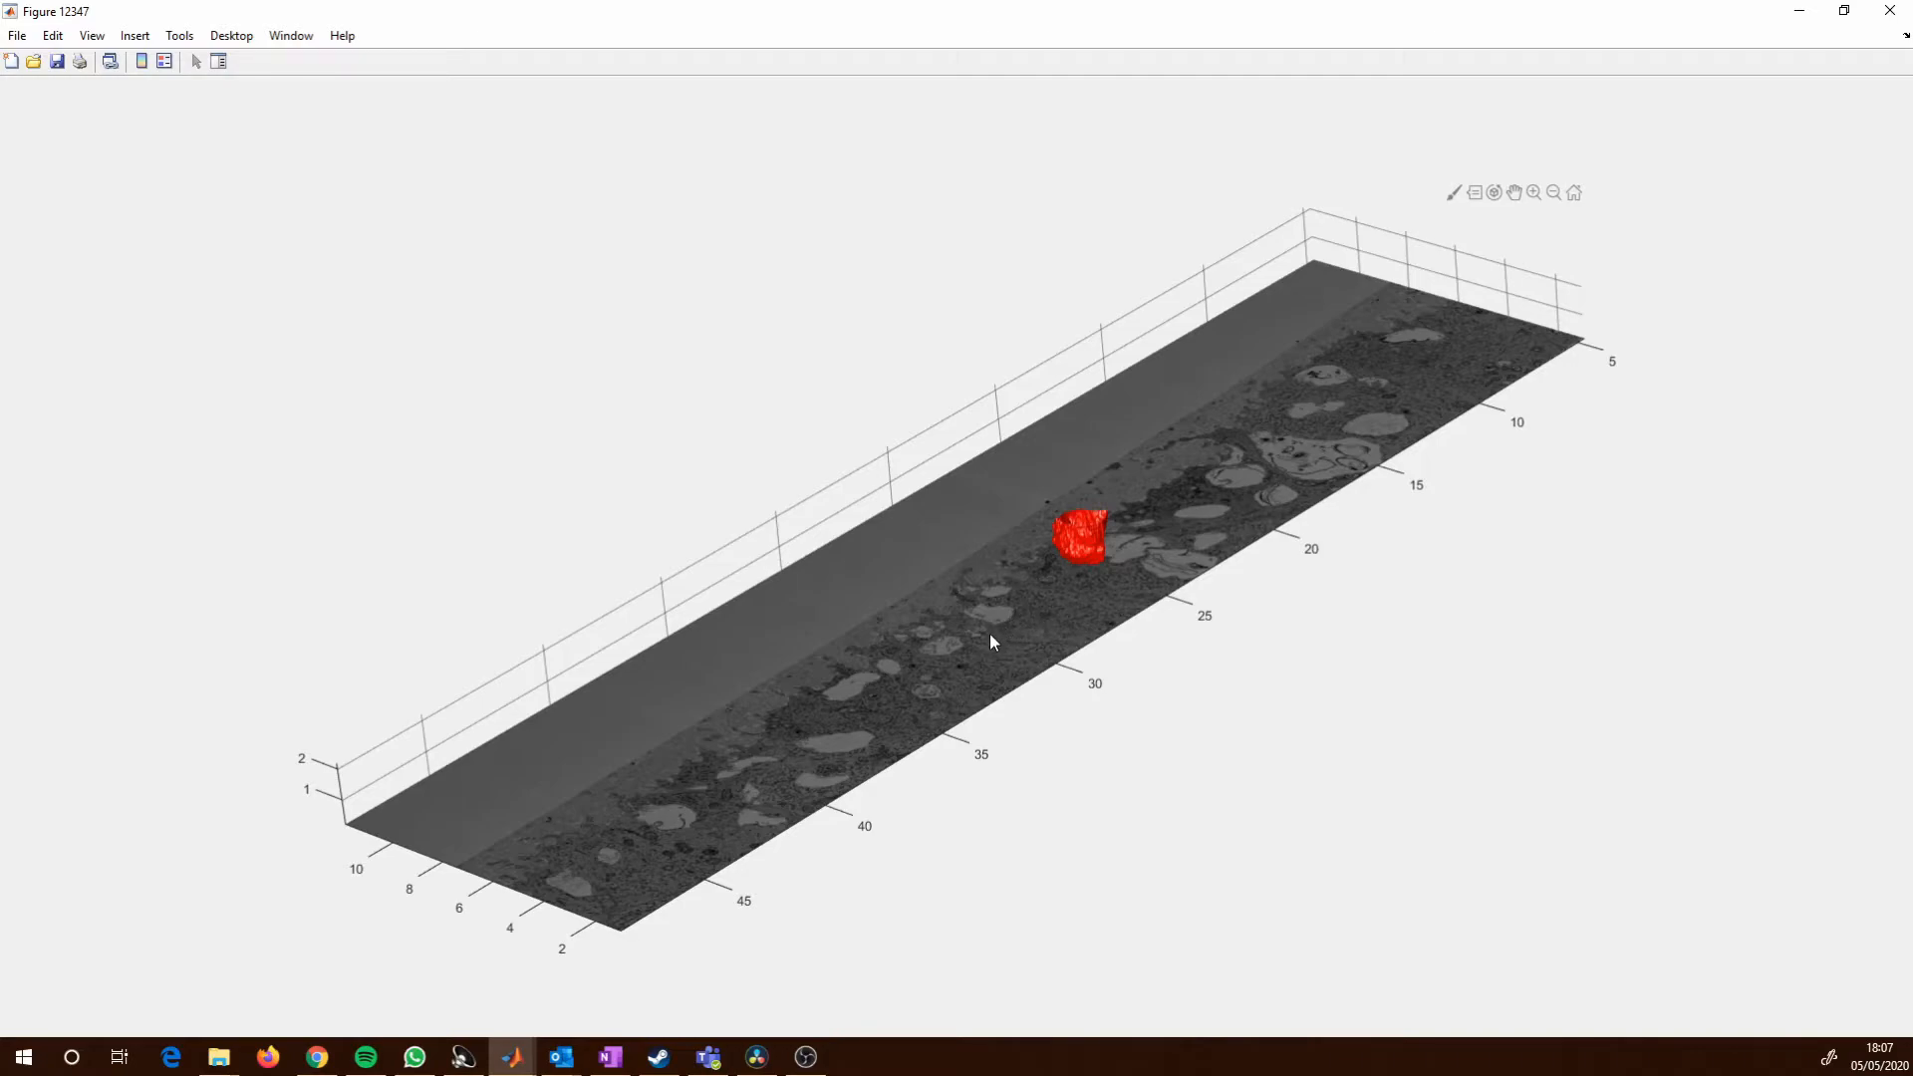
drag(989, 632, 1056, 632)
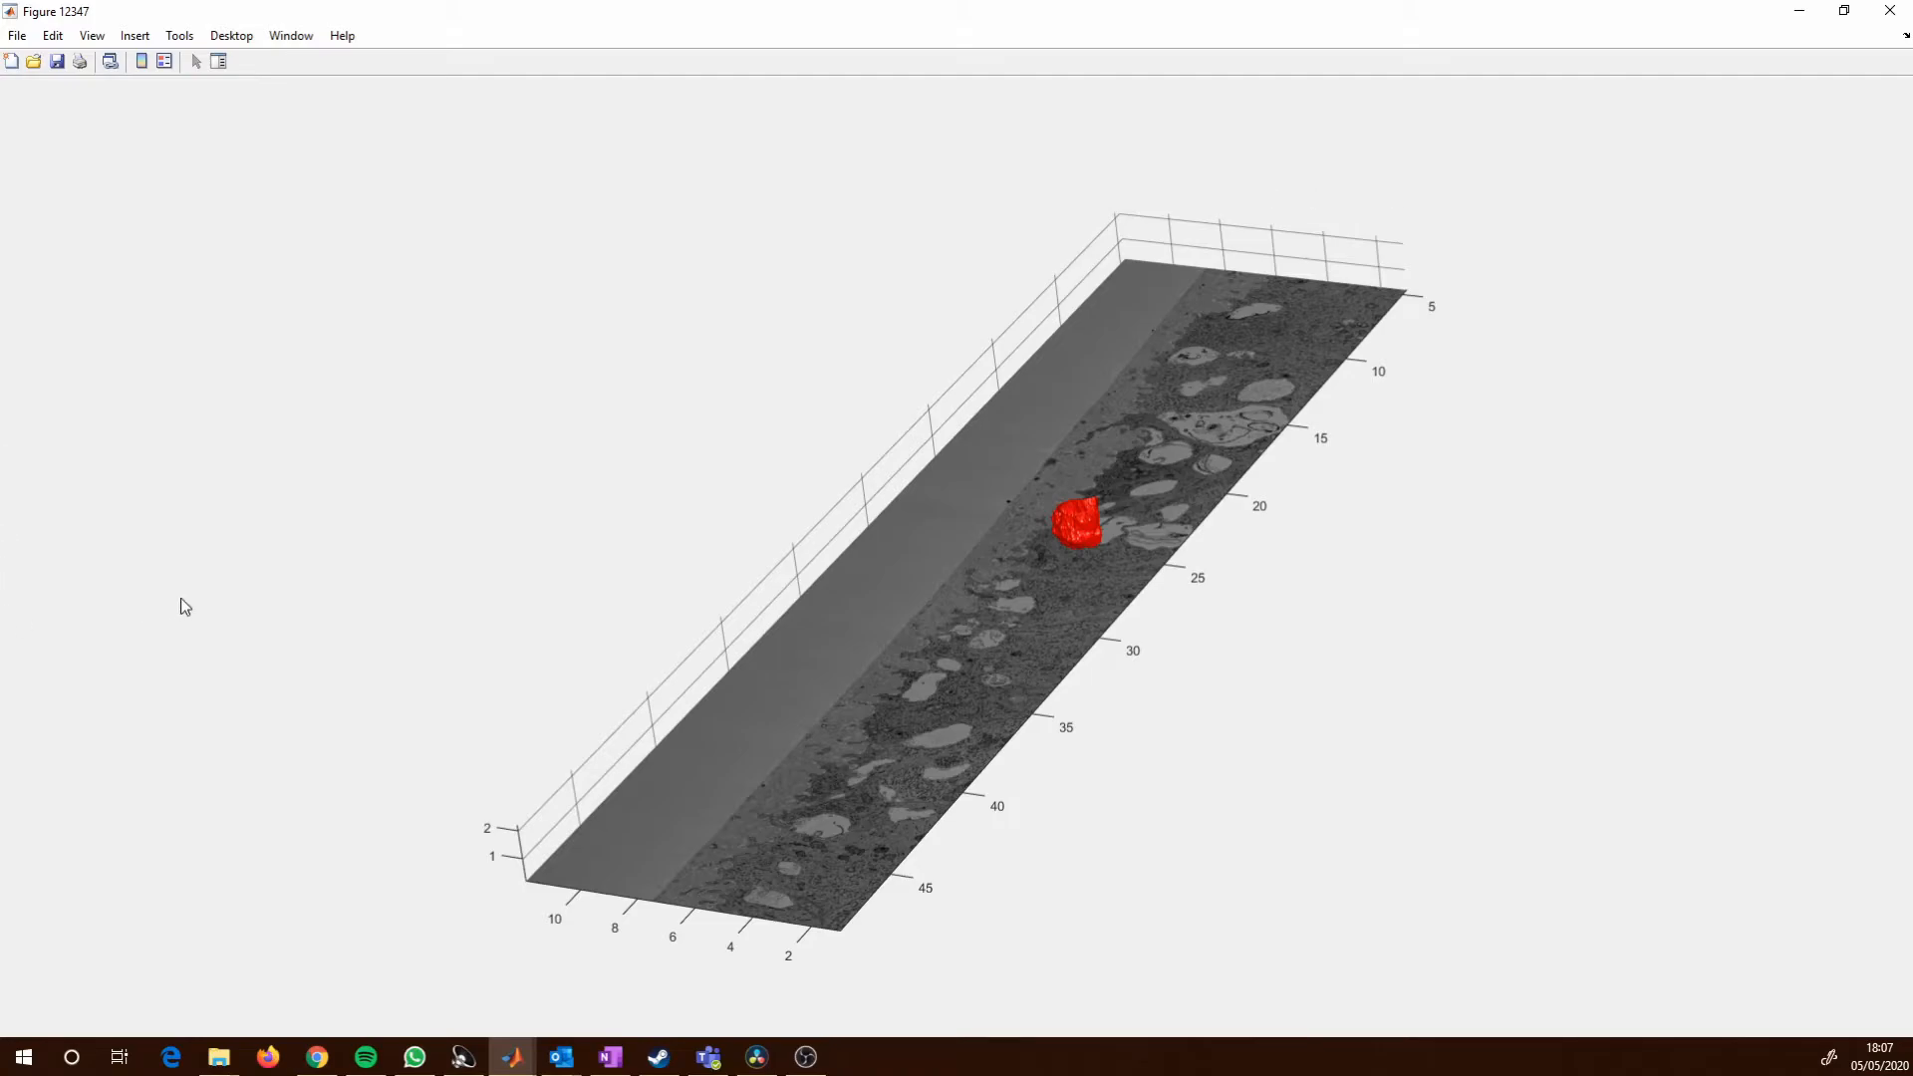
click(1890, 11)
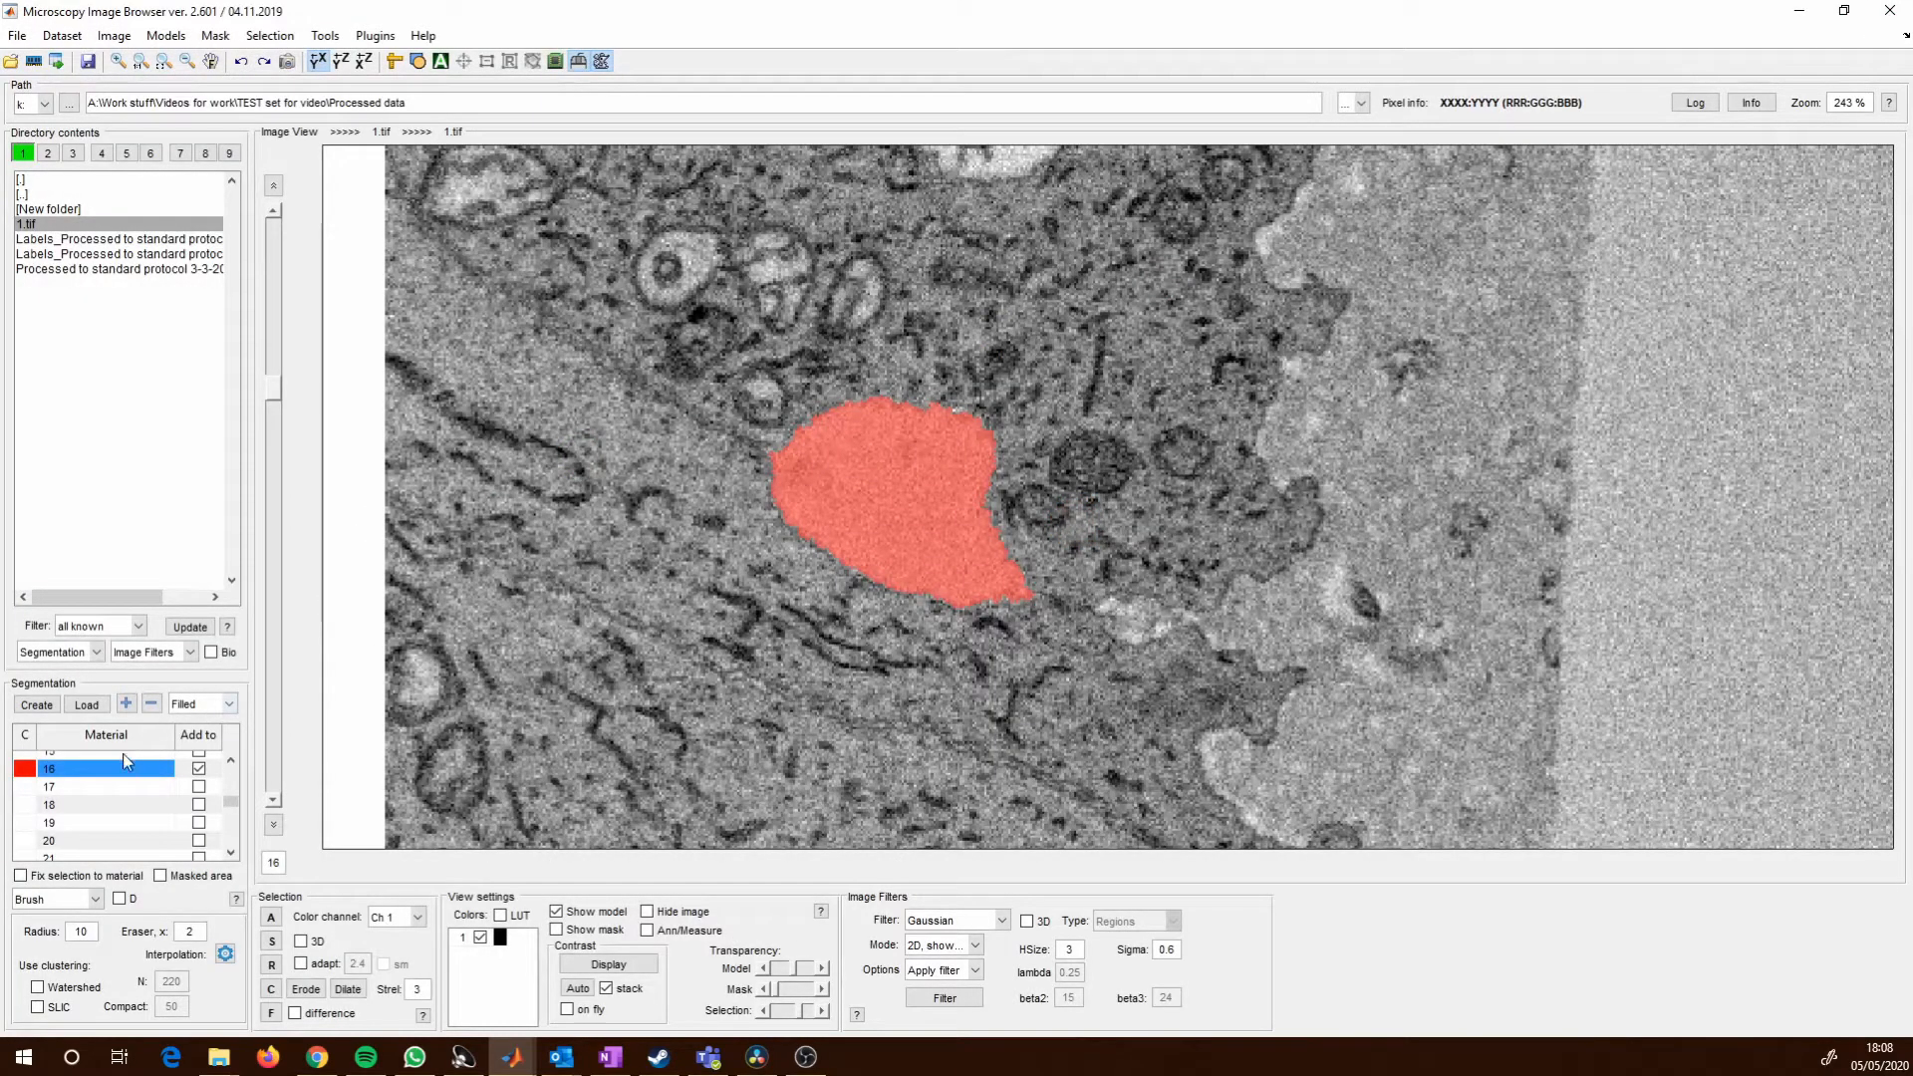
Turn off showing only the selected material so that all segmented vesicles are displayed across the dataset.
right_click(97, 772)
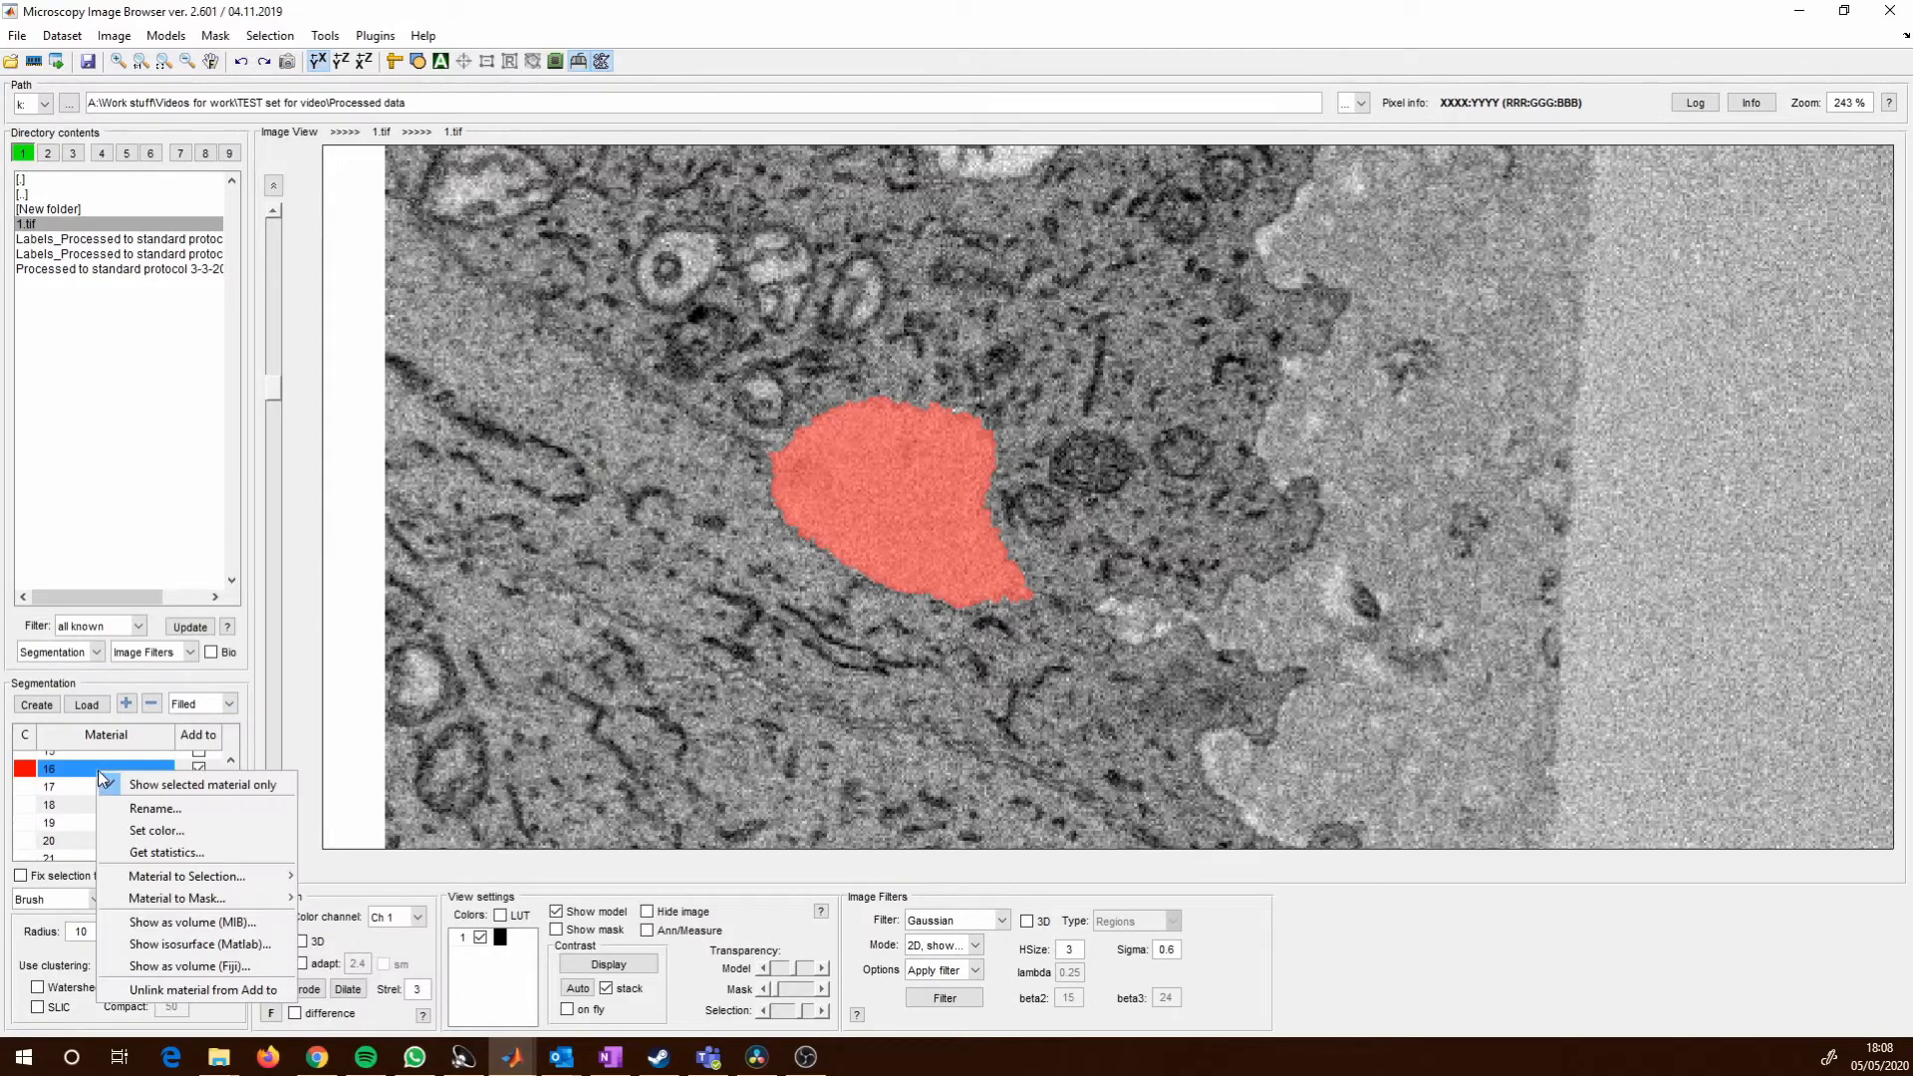
click(171, 786)
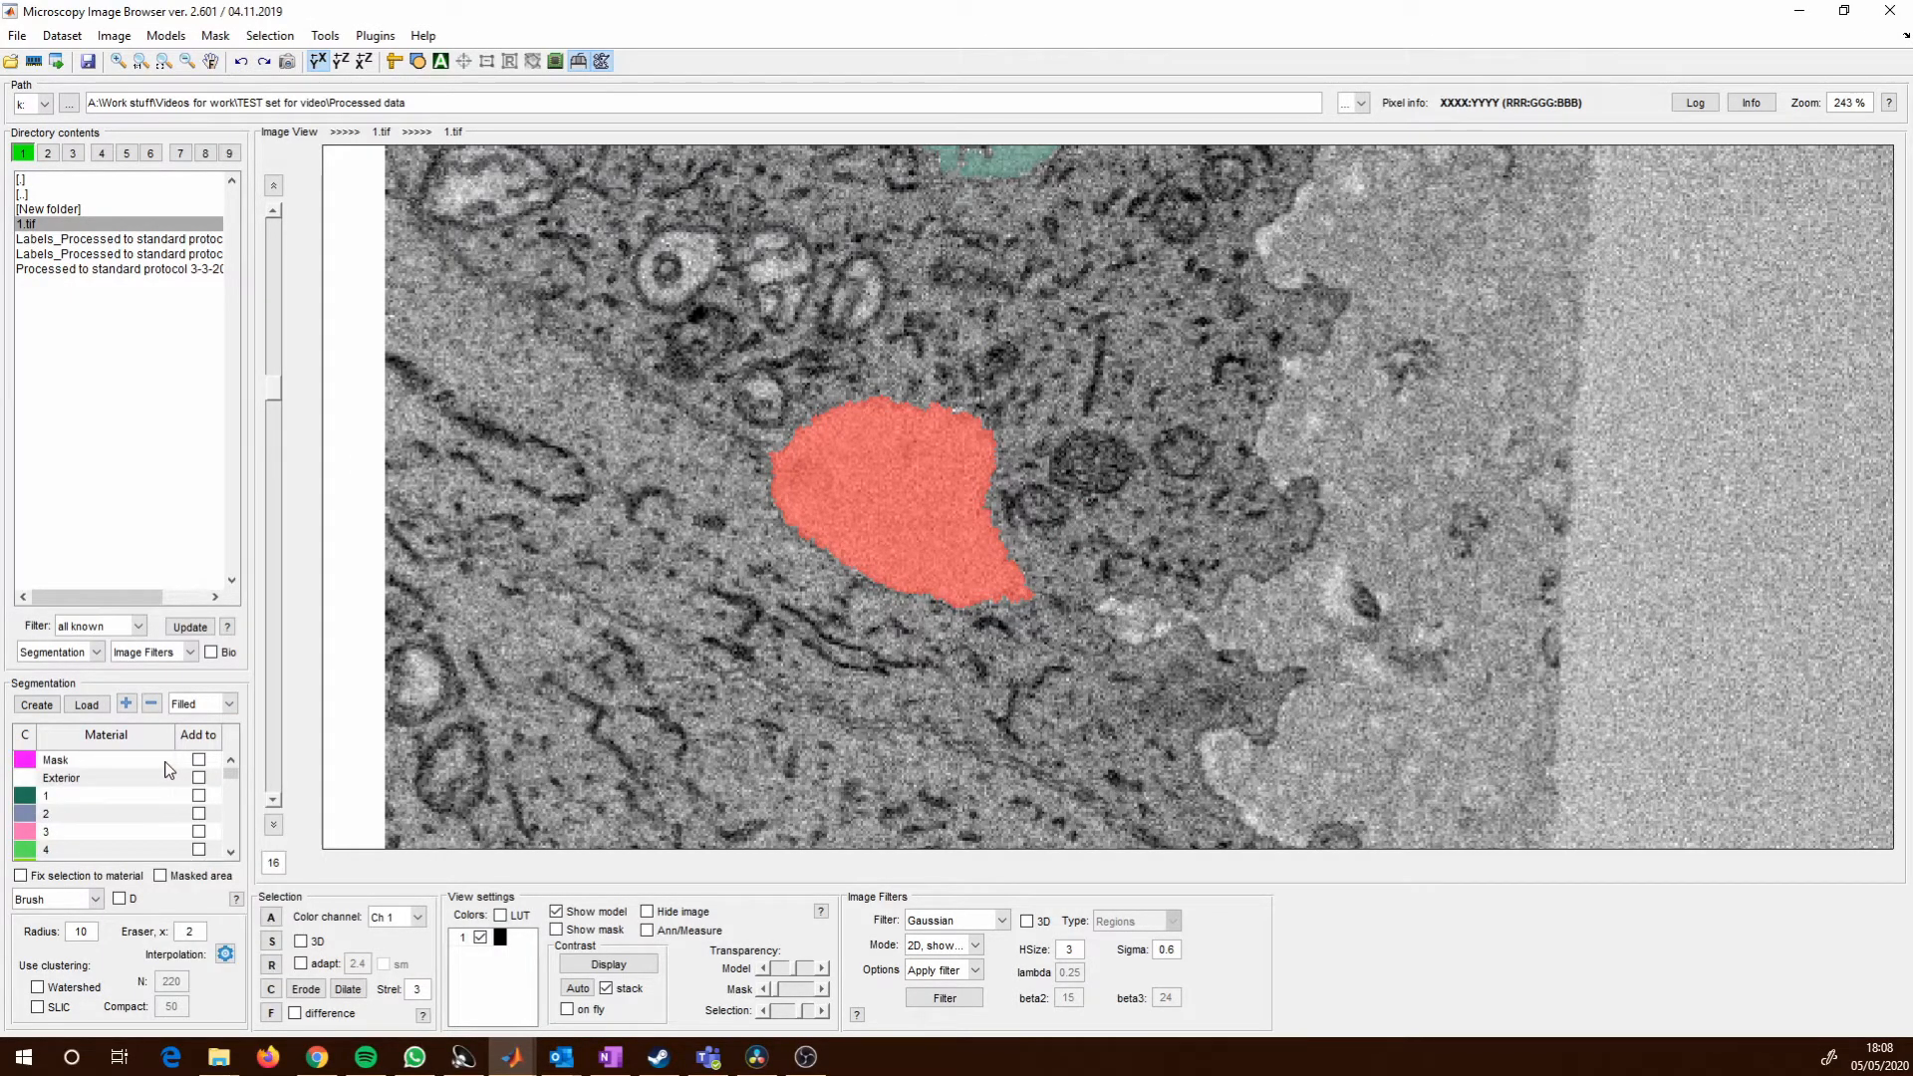
drag(884, 615, 867, 629)
scroll(867, 629, down, 5)
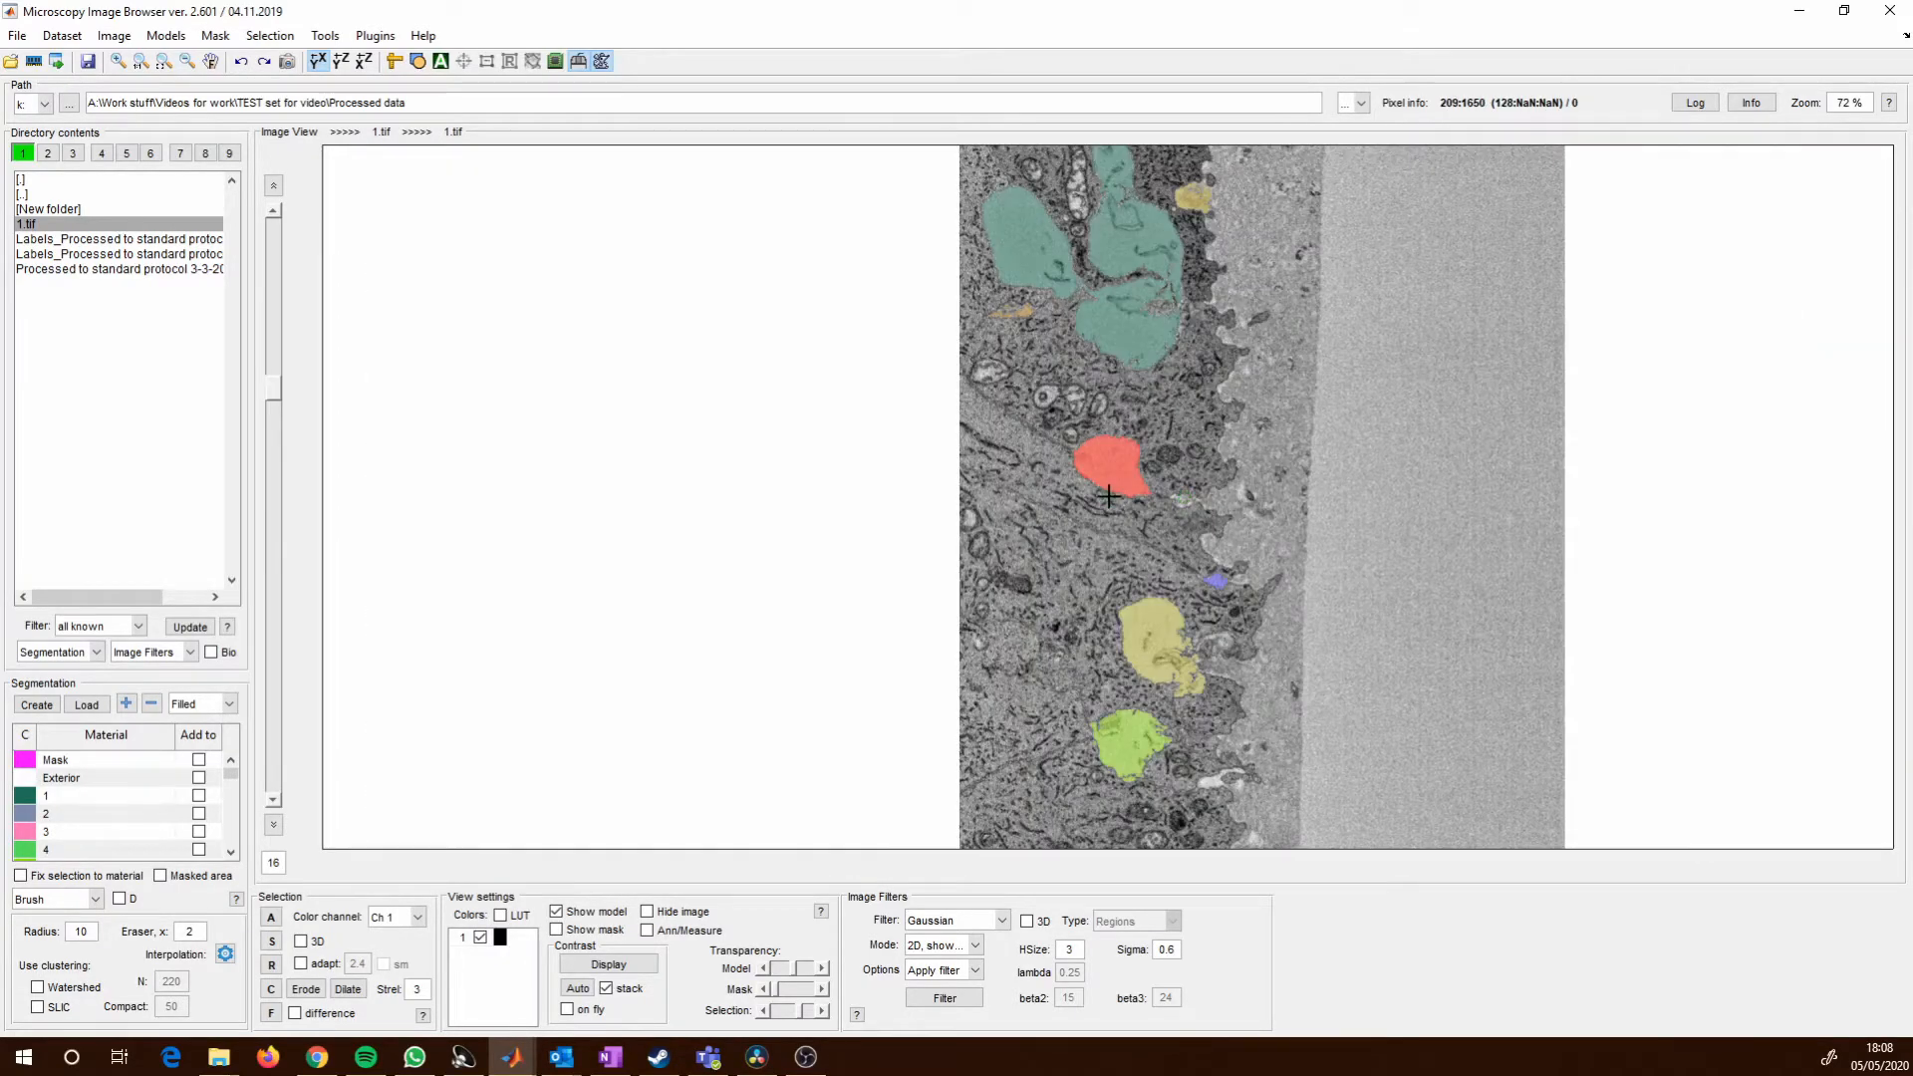
mouse_move(1106, 496)
mouse_down()
mouse_move(1034, 499)
mouse_move(1098, 506)
mouse_move(1076, 493)
mouse_up()
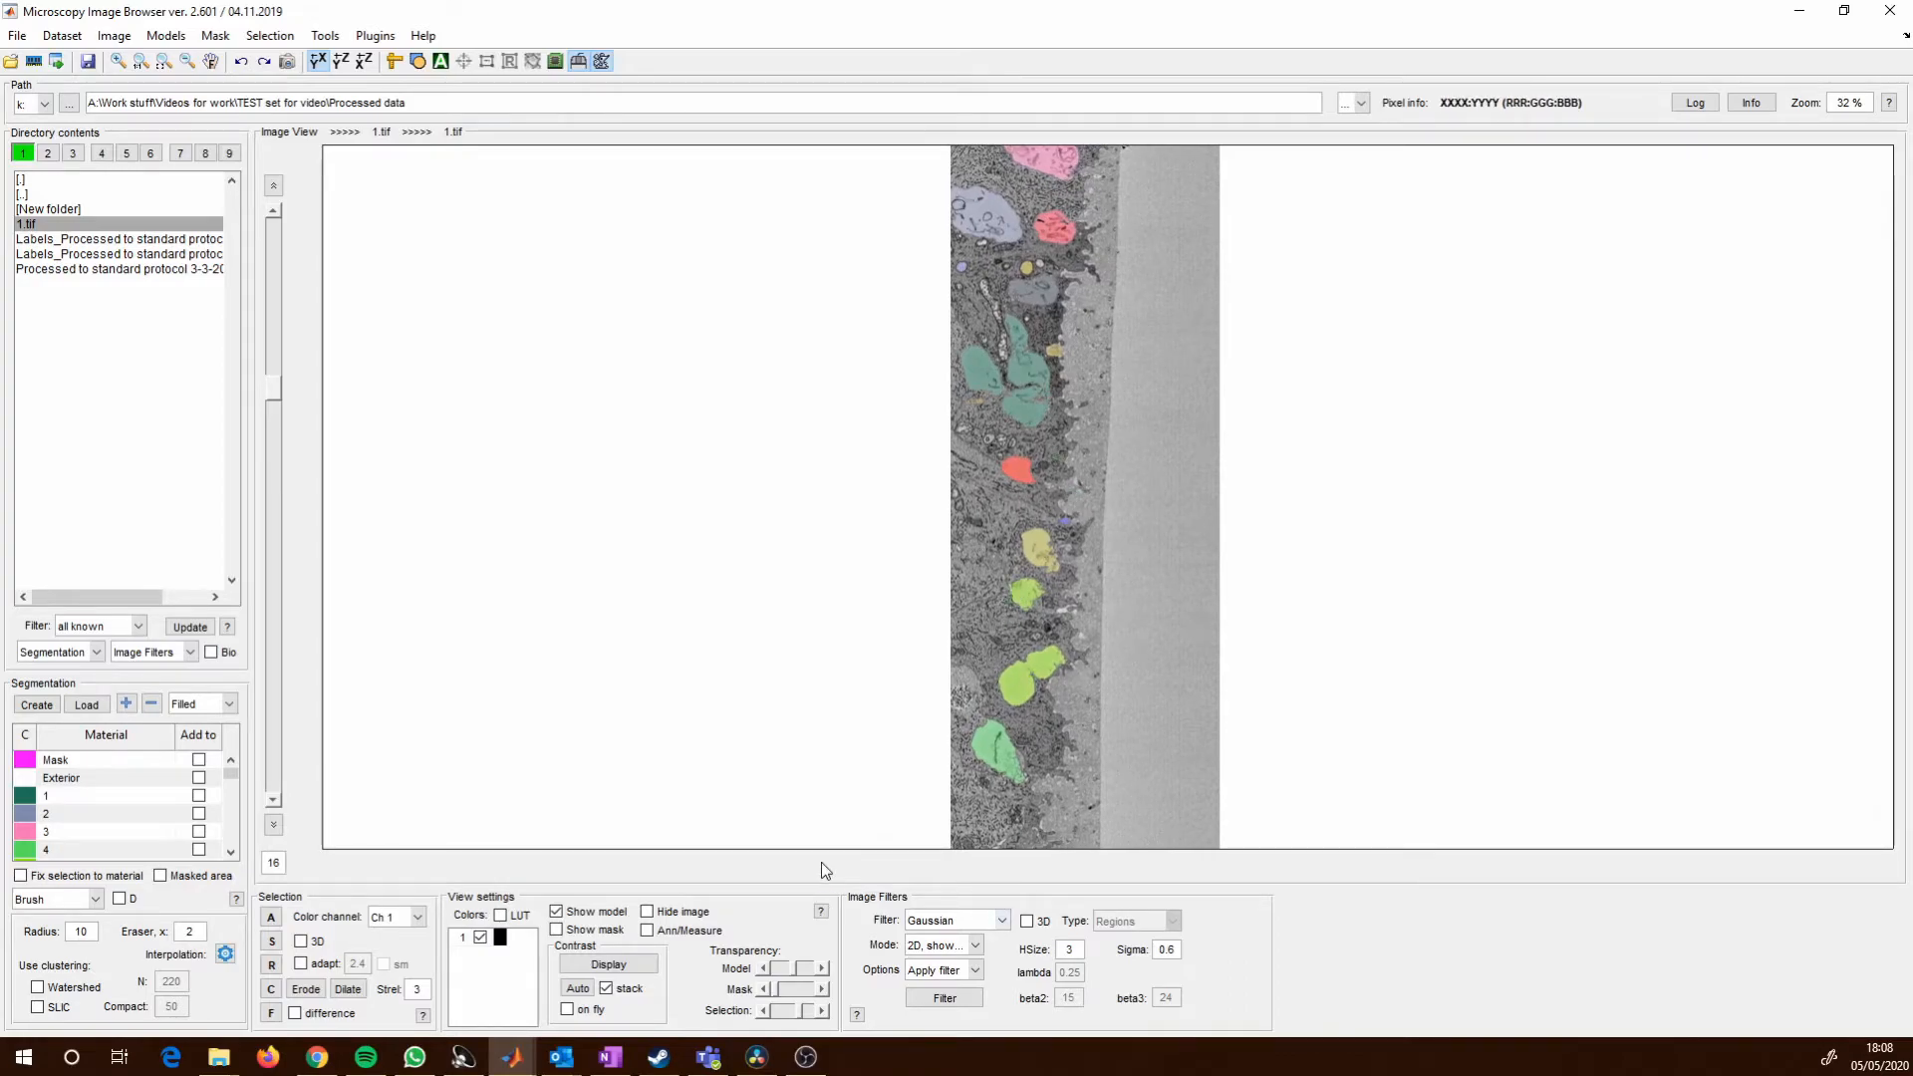
click(647, 911)
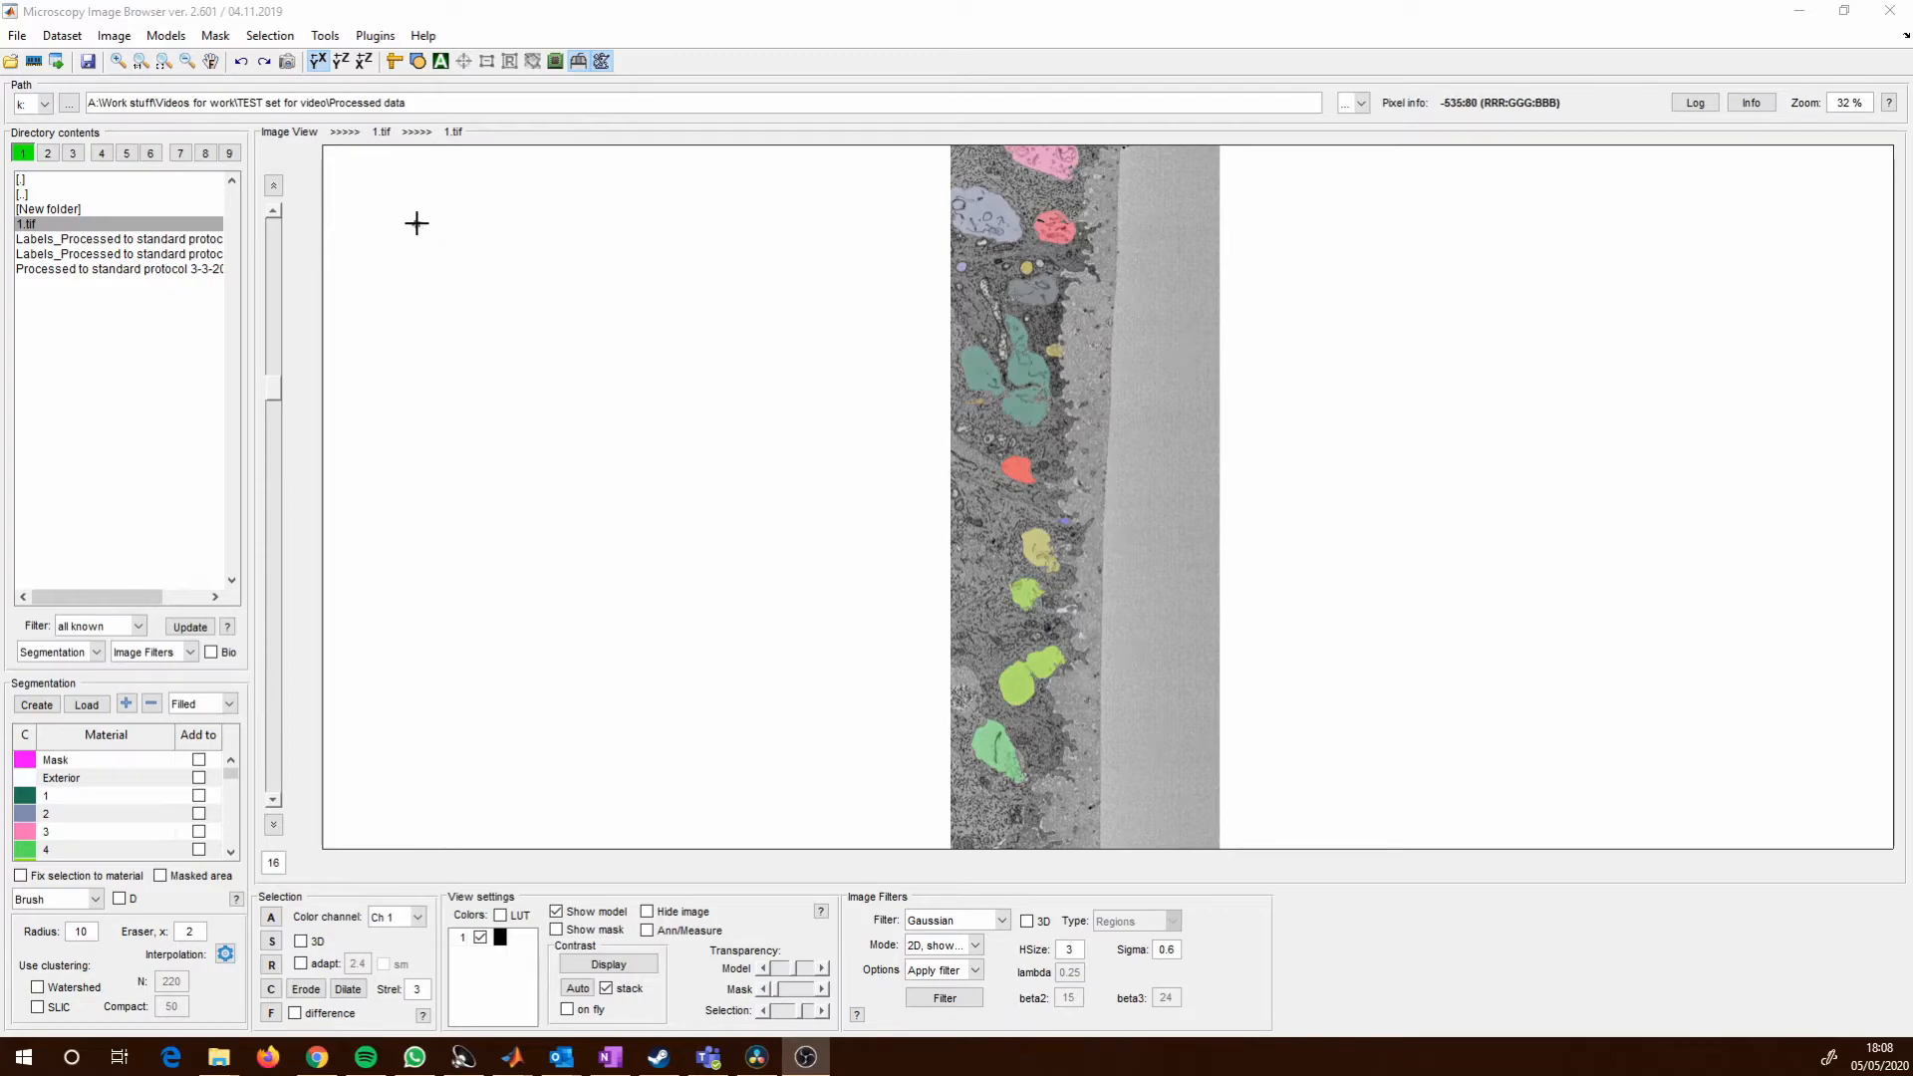
Render all materials as a Matlab isosurface with width 500, smoothing kernel 5, maximum 300000 faces and orthoslice 1, leaving the material indices empty.
click(162, 36)
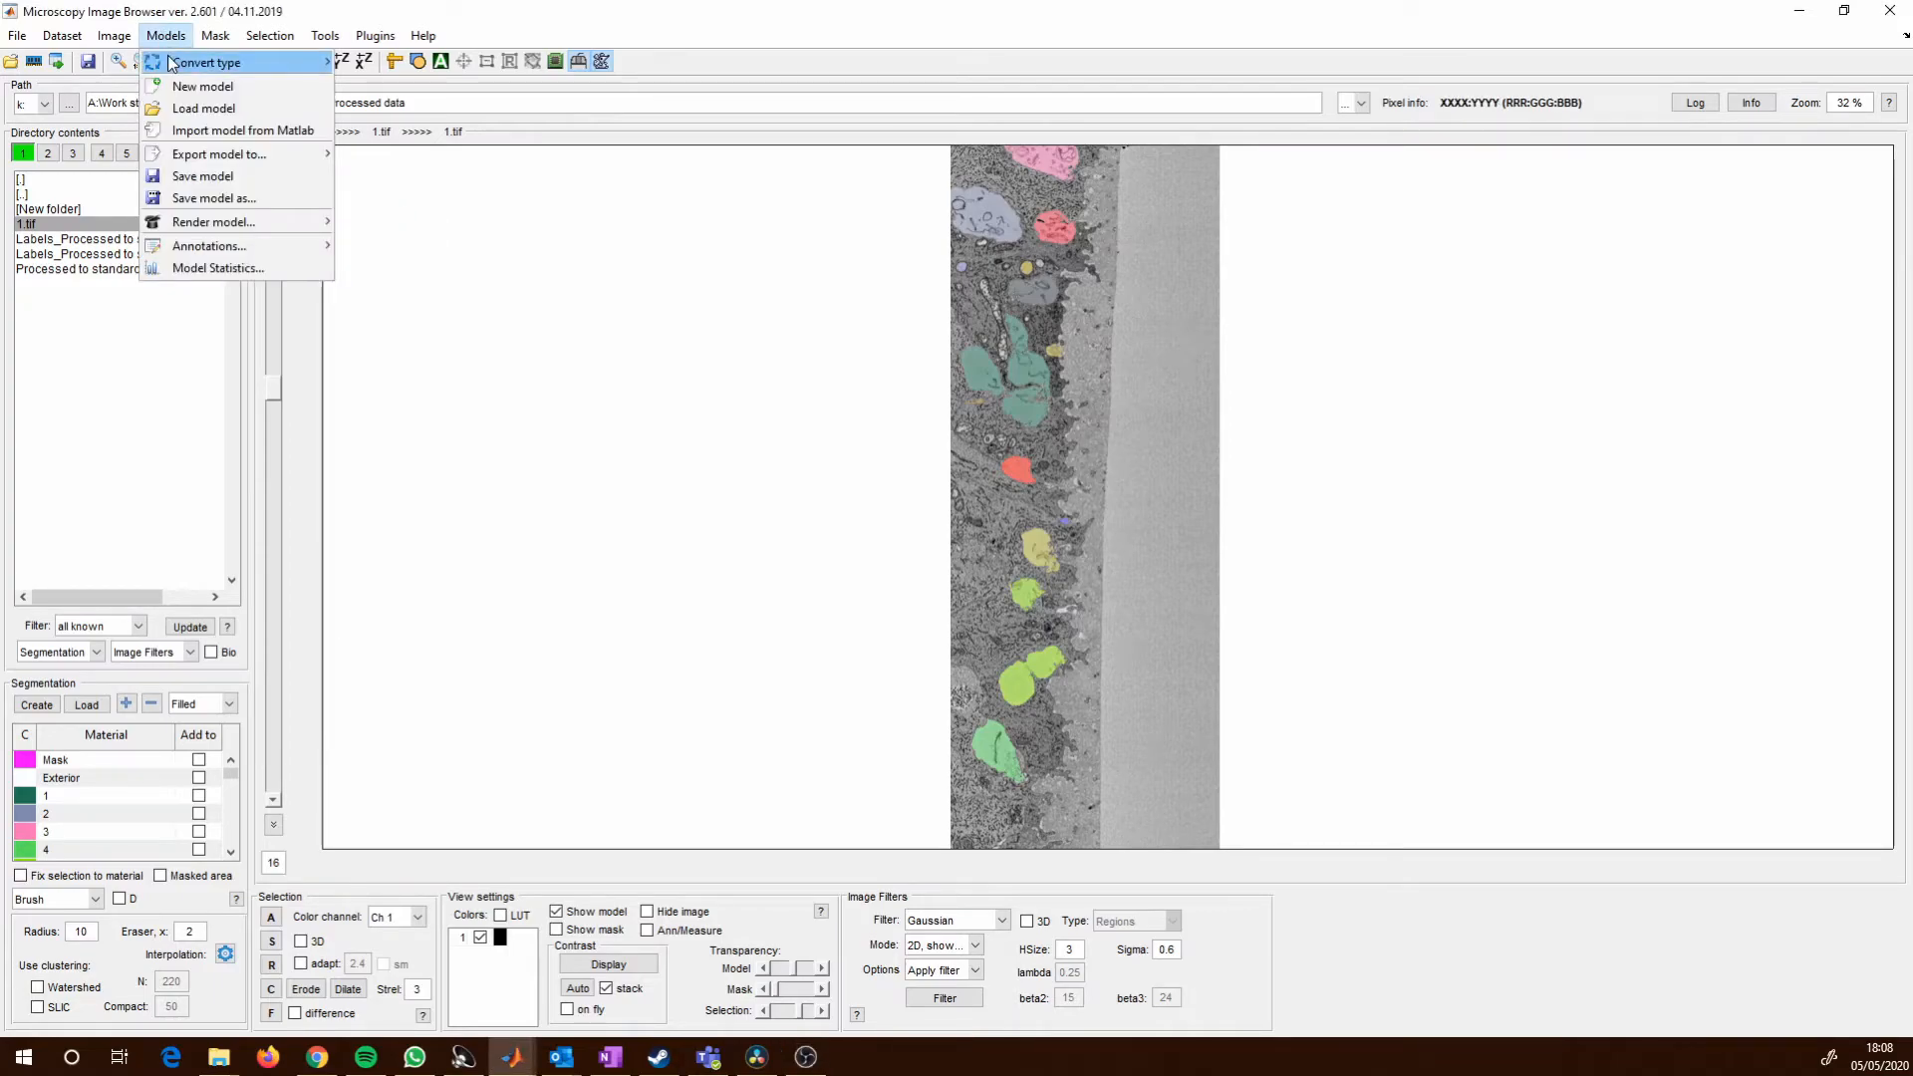
mouse_move(288, 222)
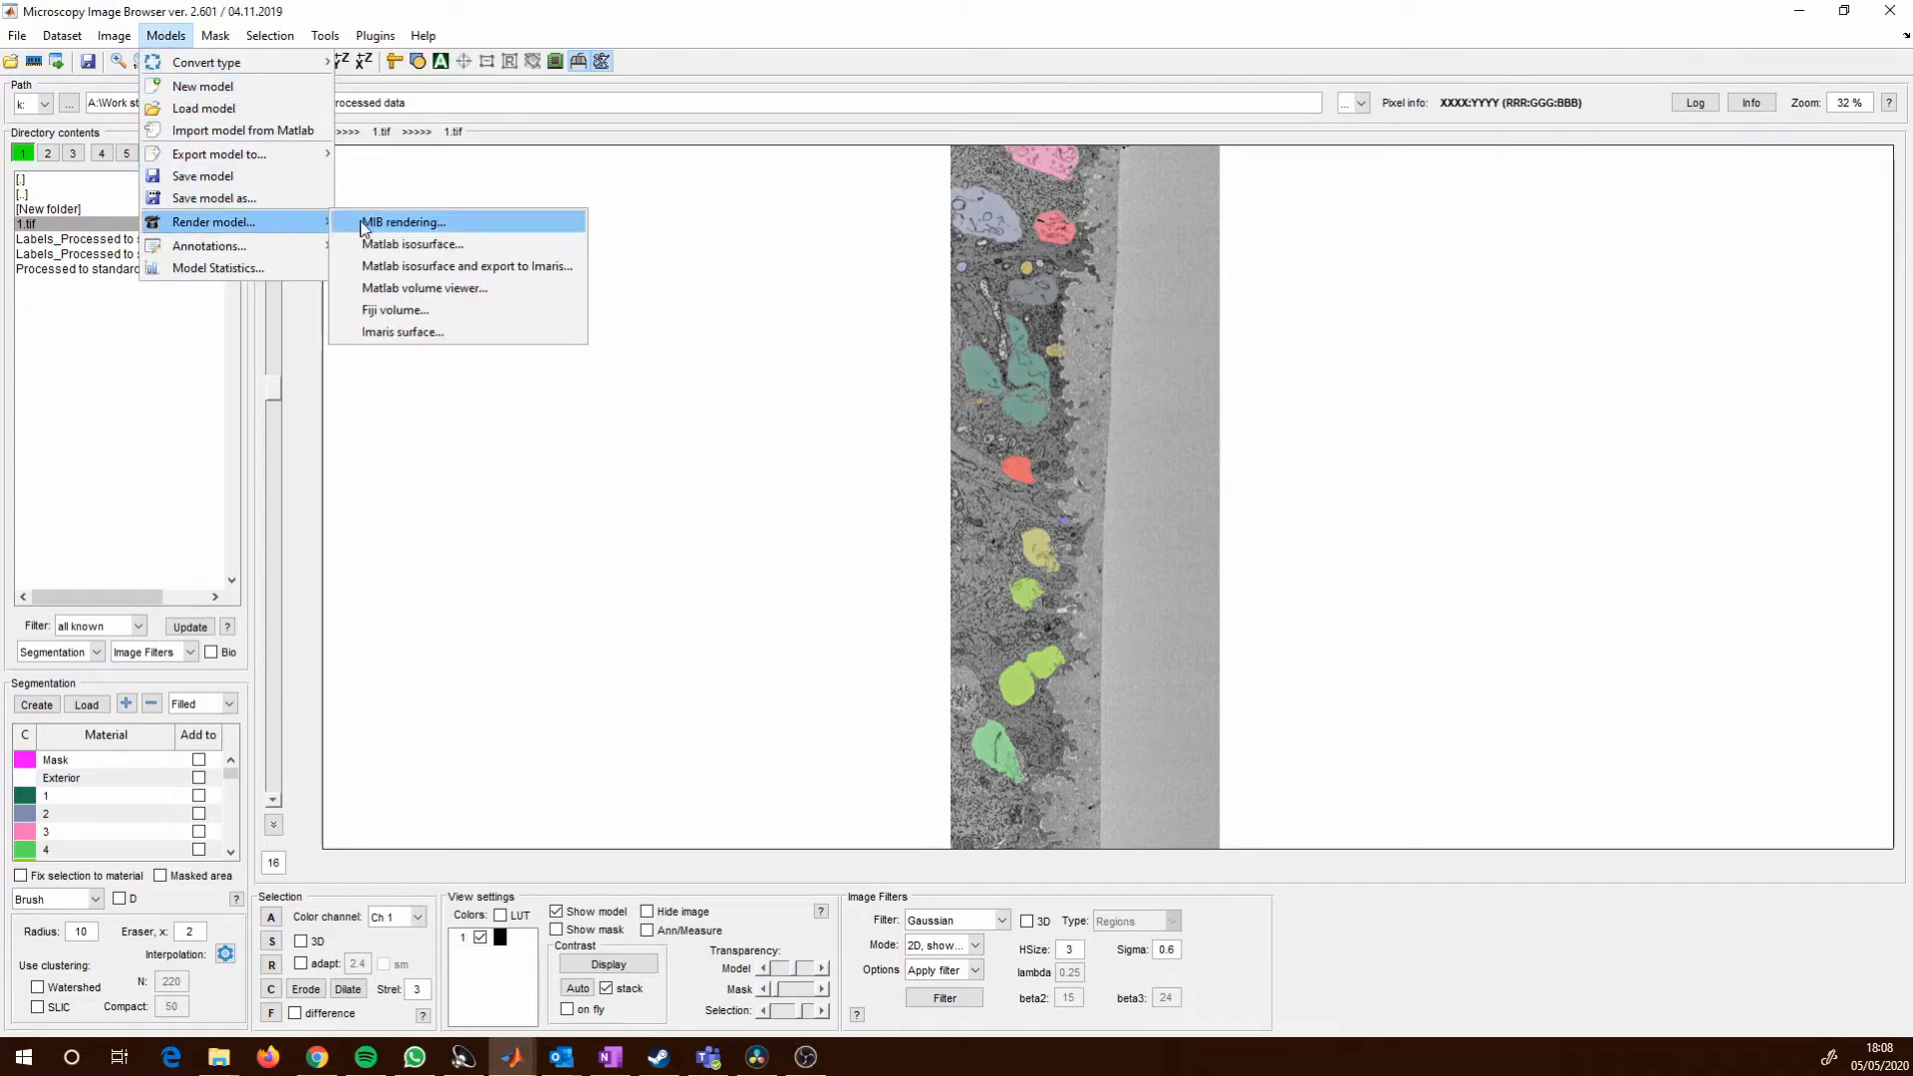
click(426, 245)
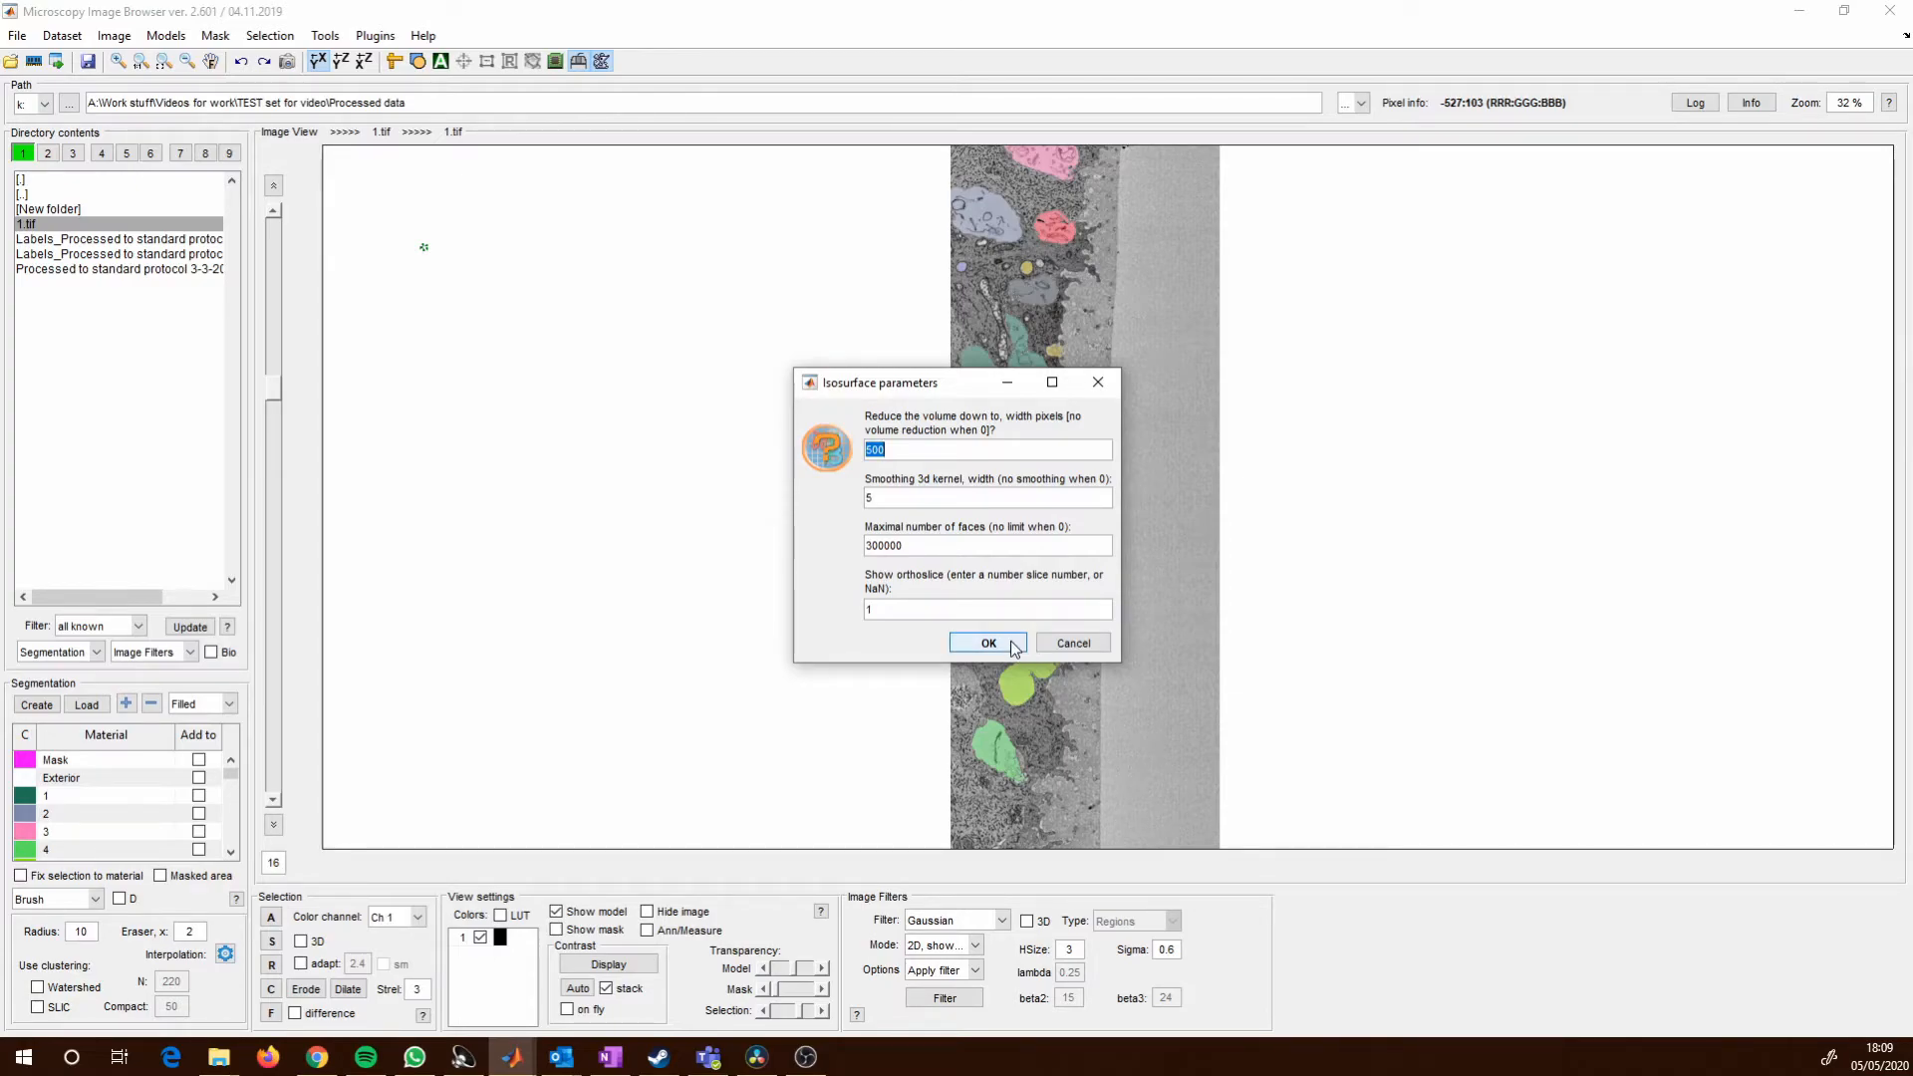
click(1009, 646)
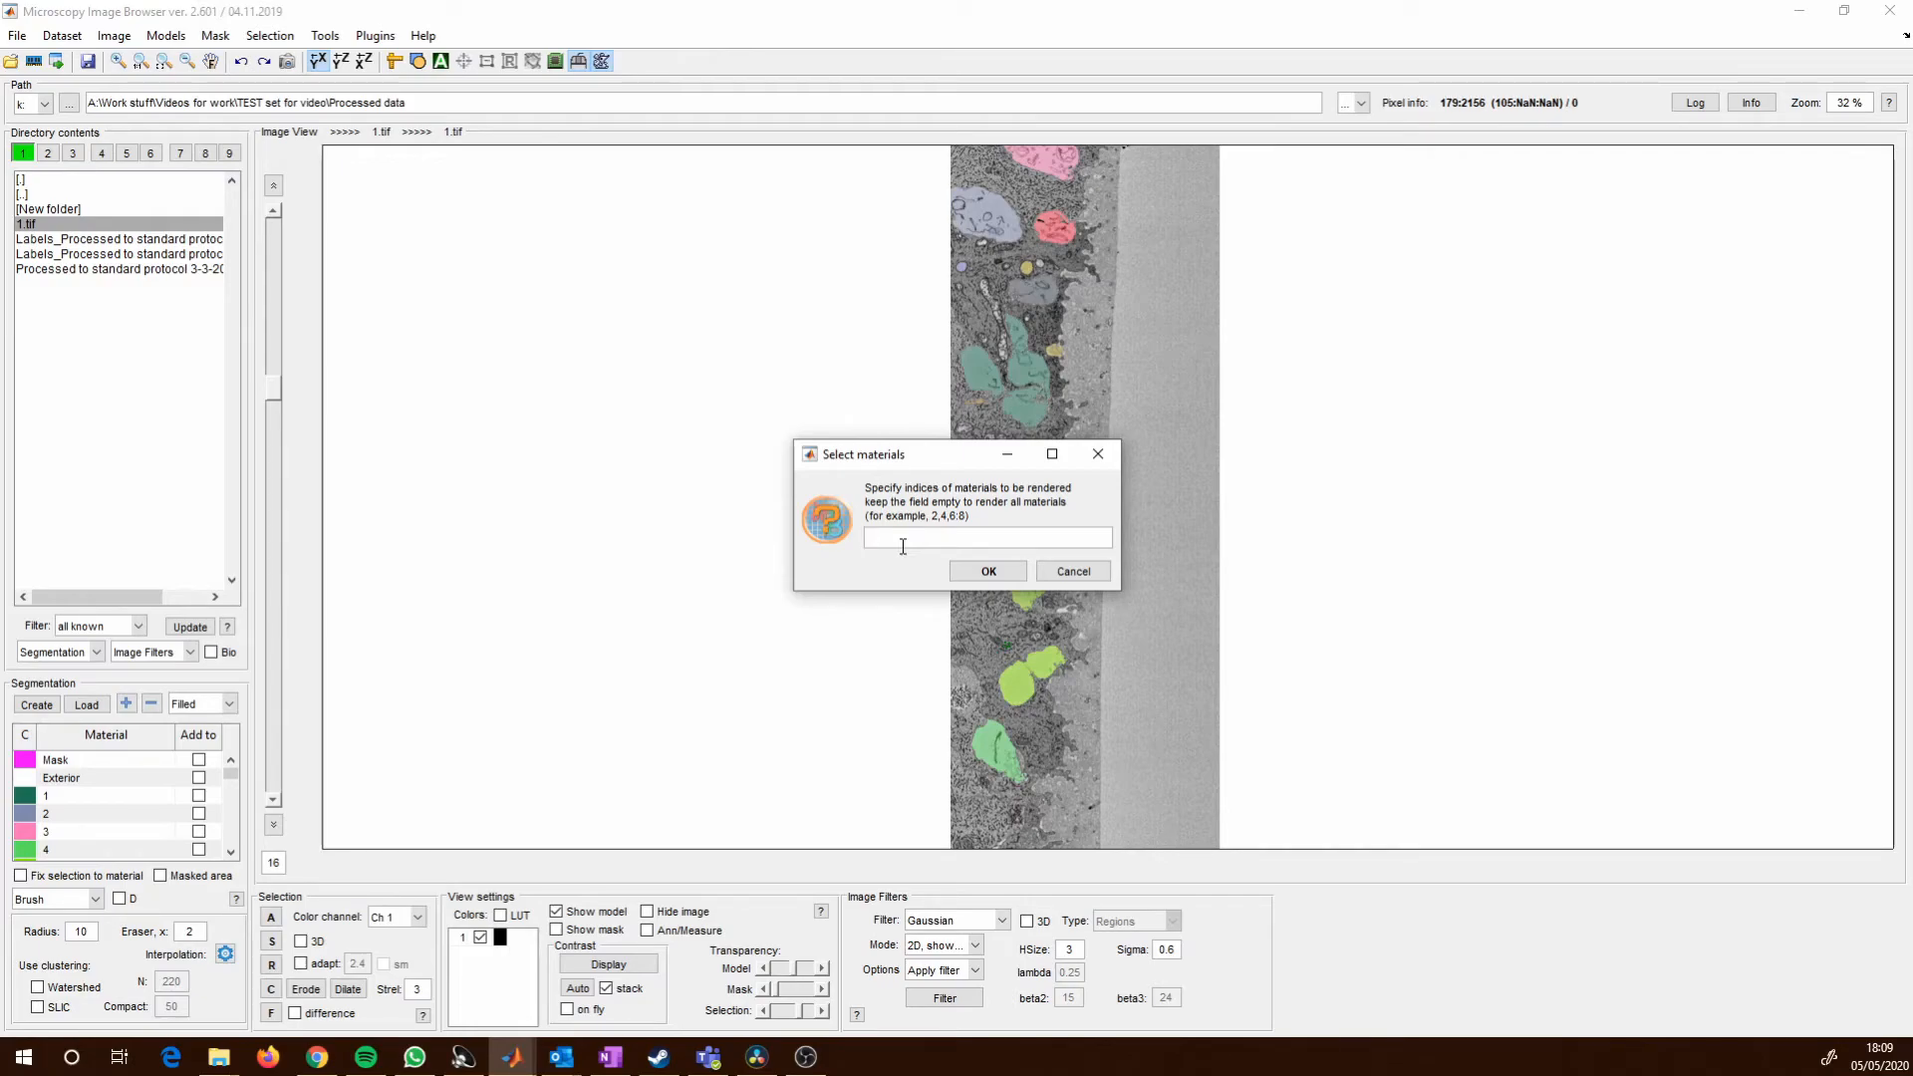
click(965, 573)
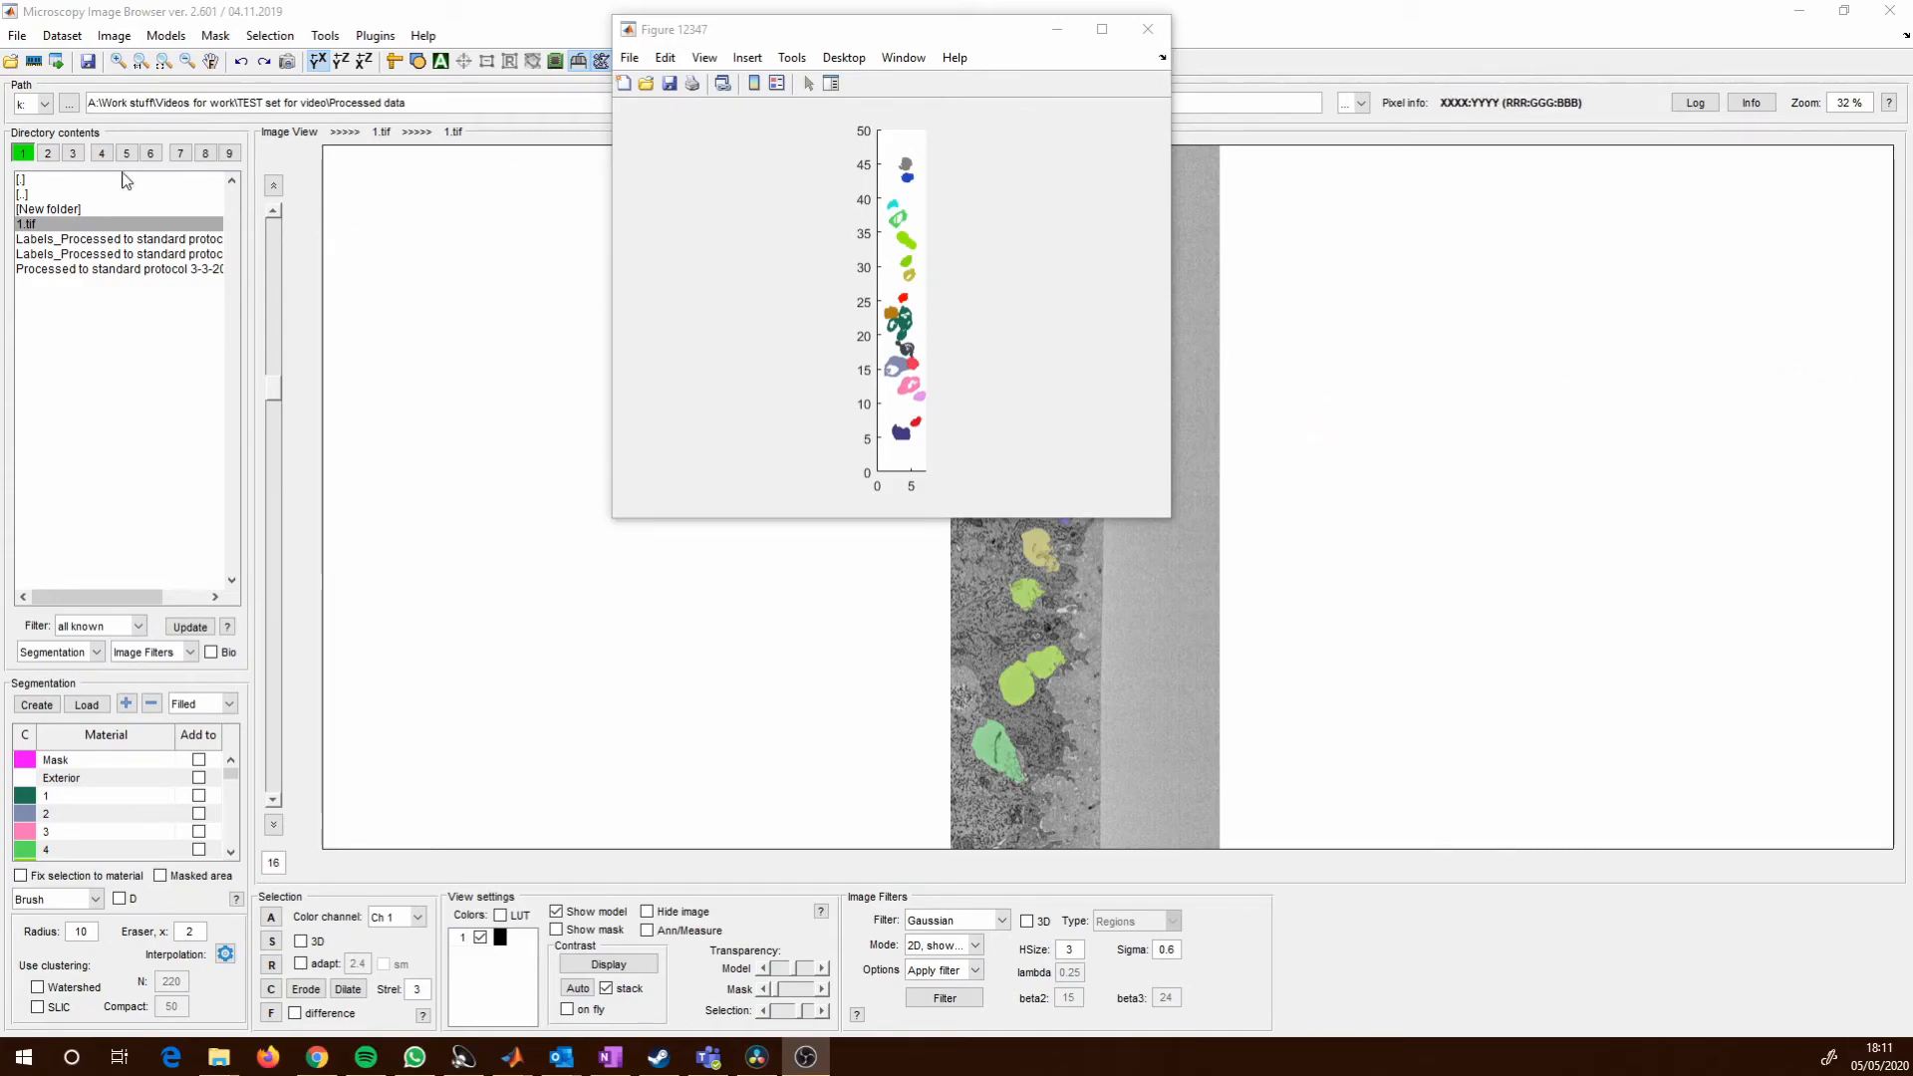
Maximize the new isosurface figure and rotate it to inspect all the vesicles in 3D from an oblique angle.
click(1103, 30)
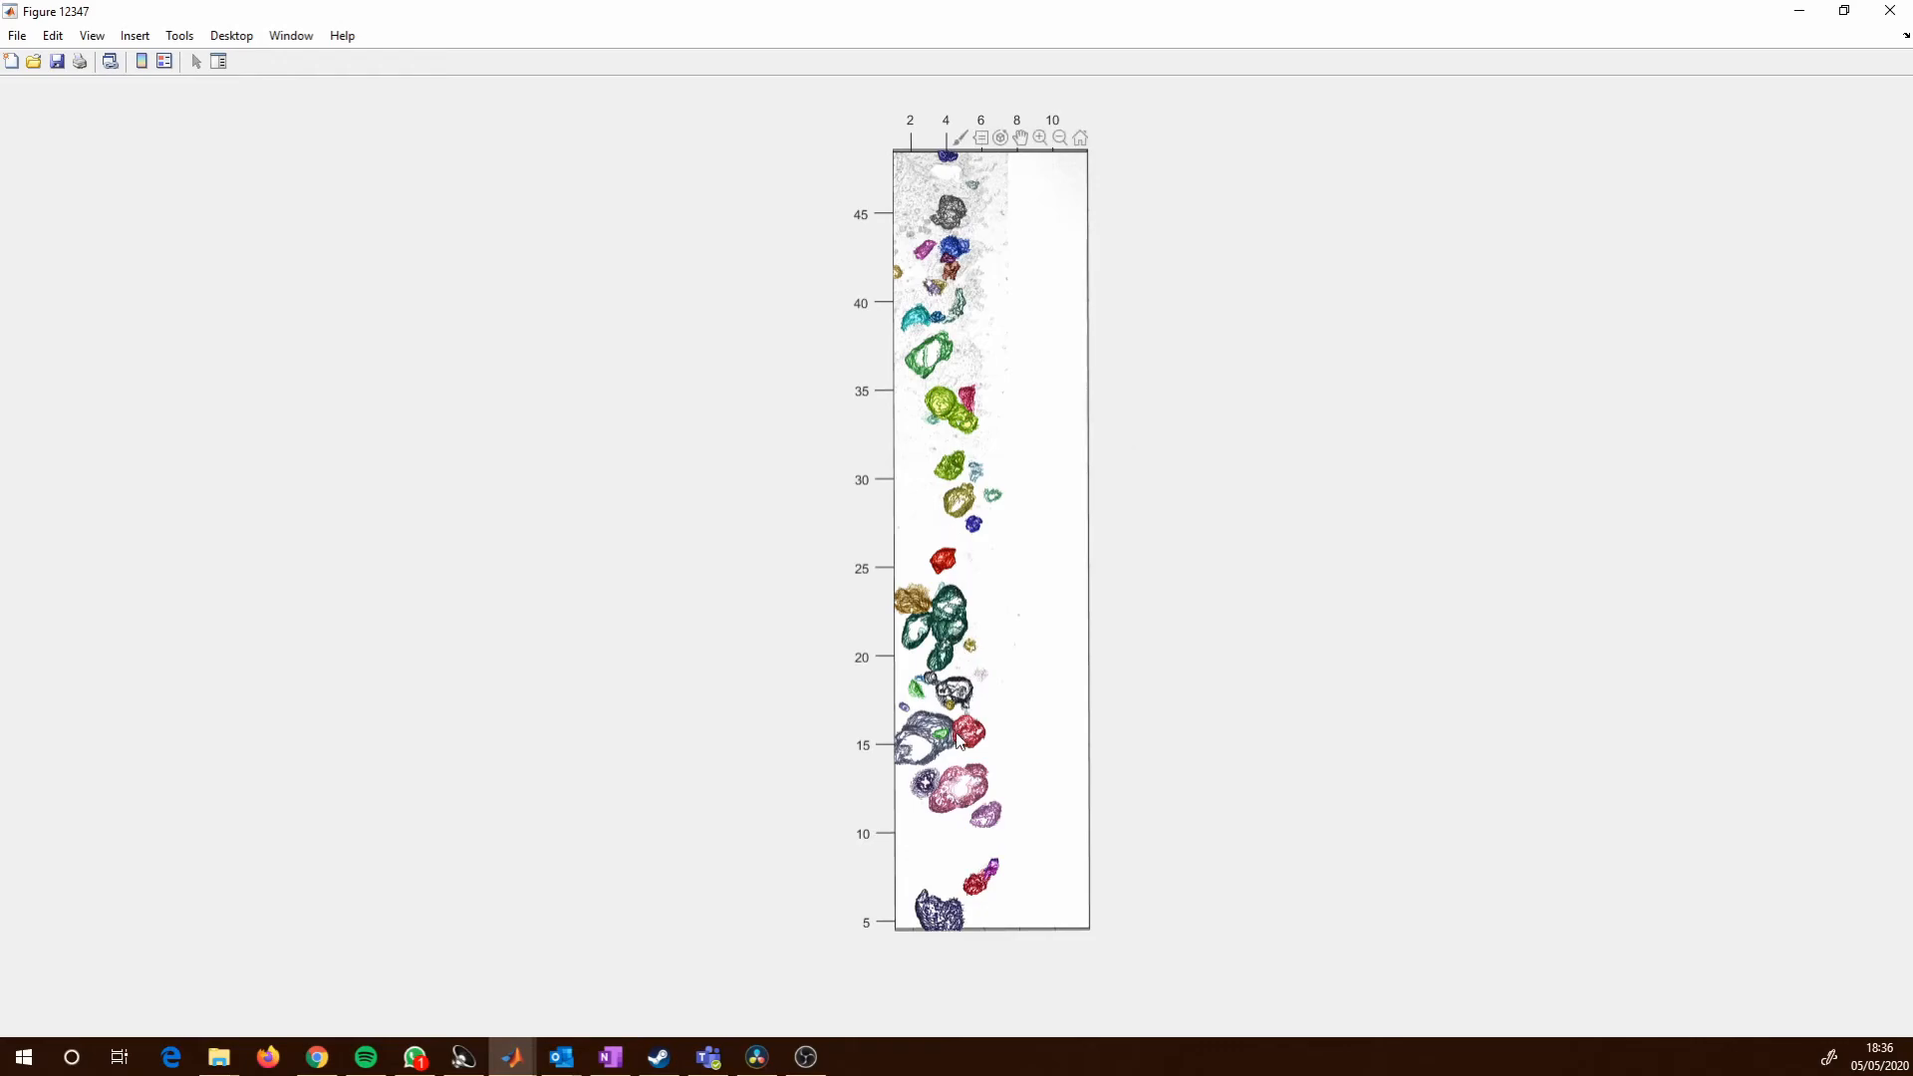
drag(935, 724, 1209, 589)
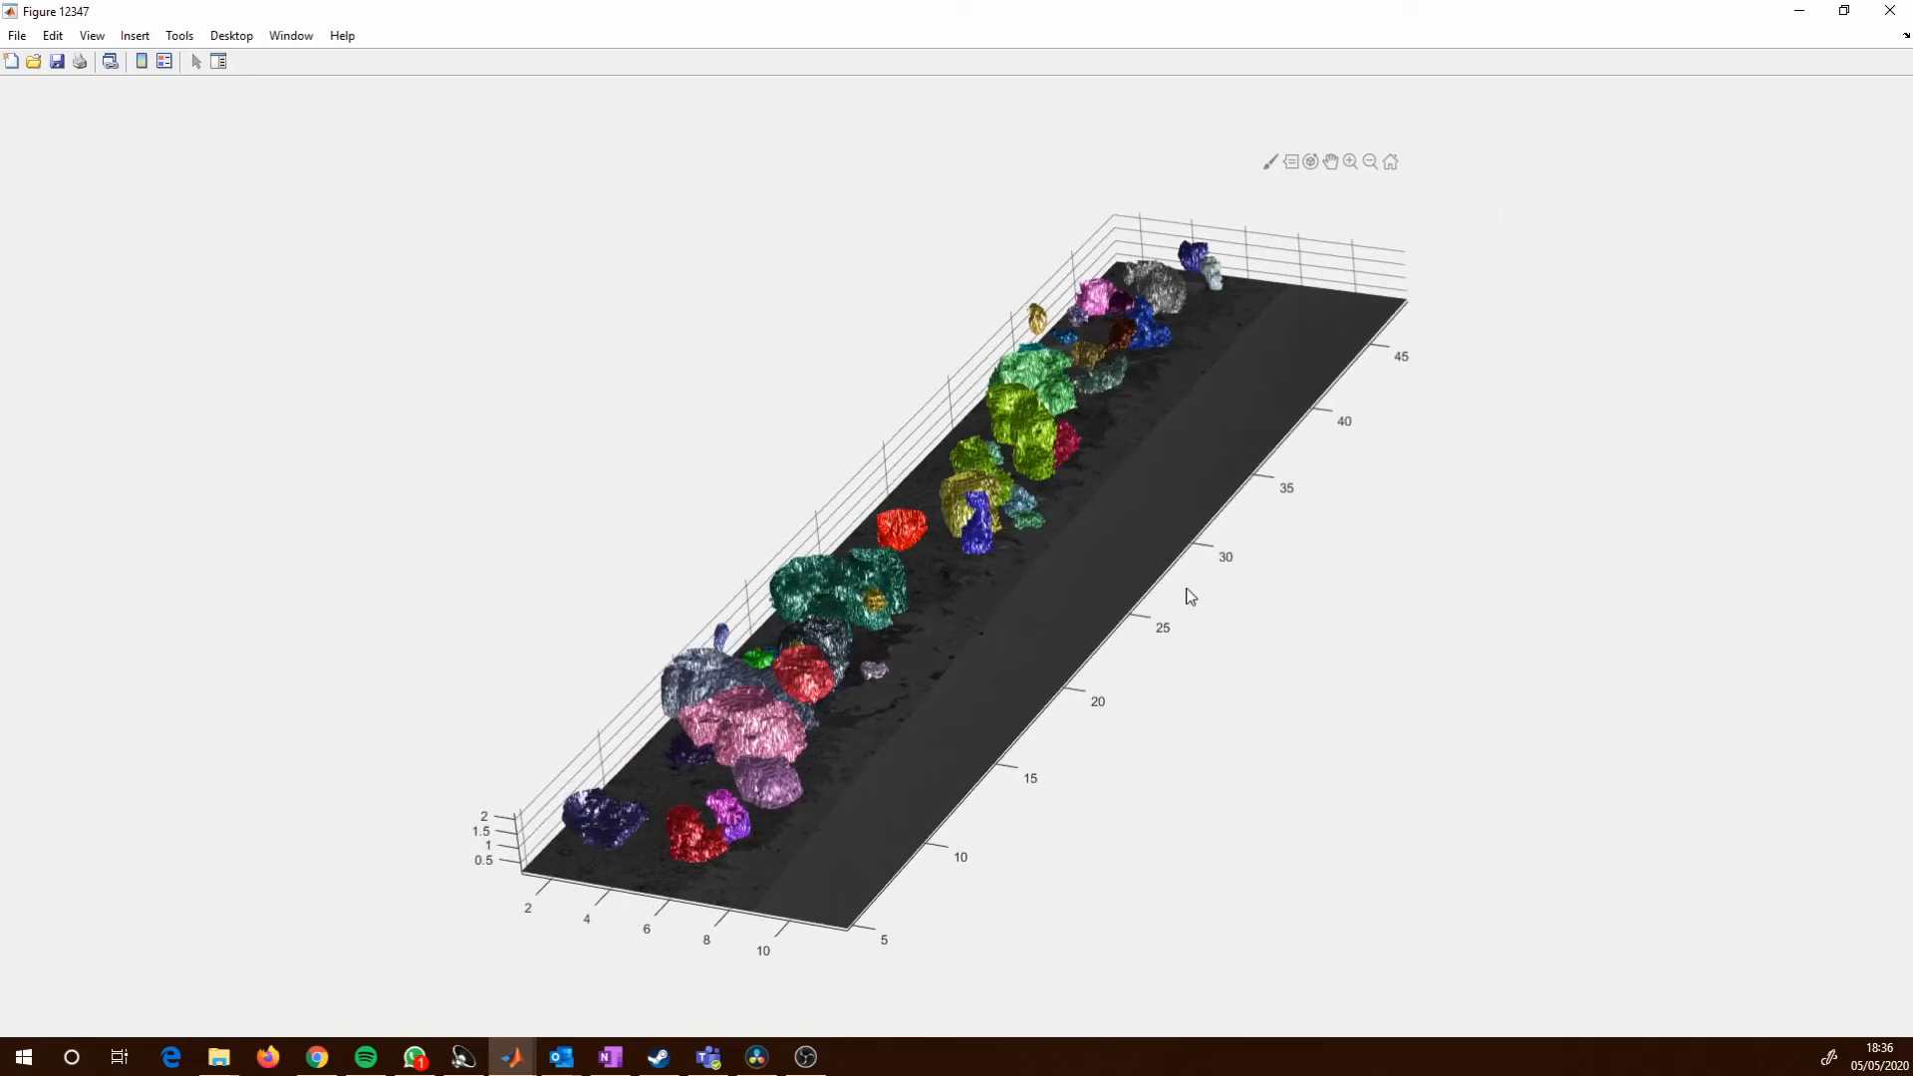
drag(903, 662, 929, 654)
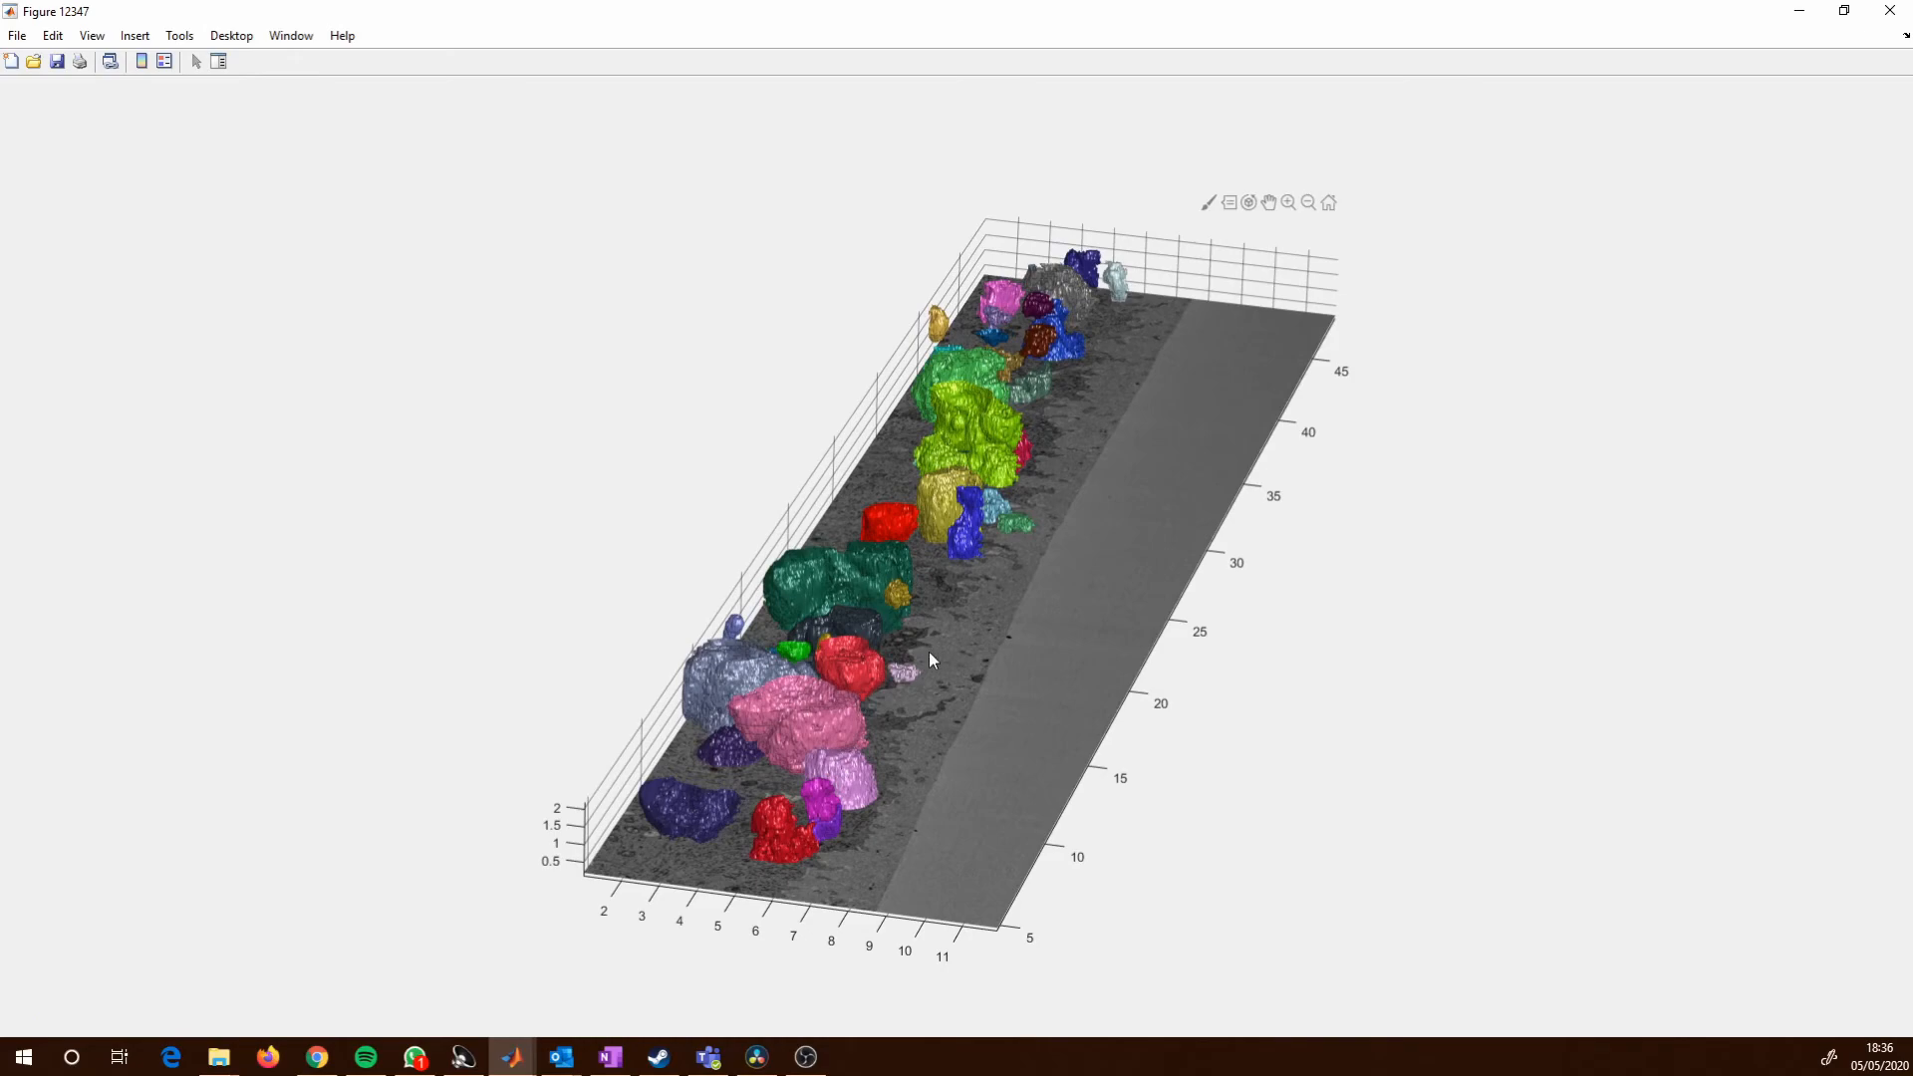